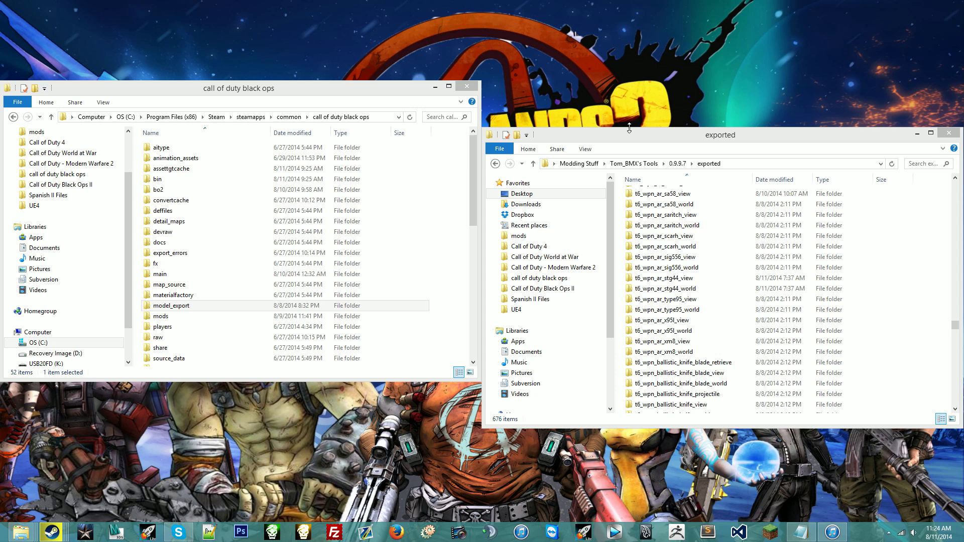
{"action": "left_click", "coordinate": [351, 89]}
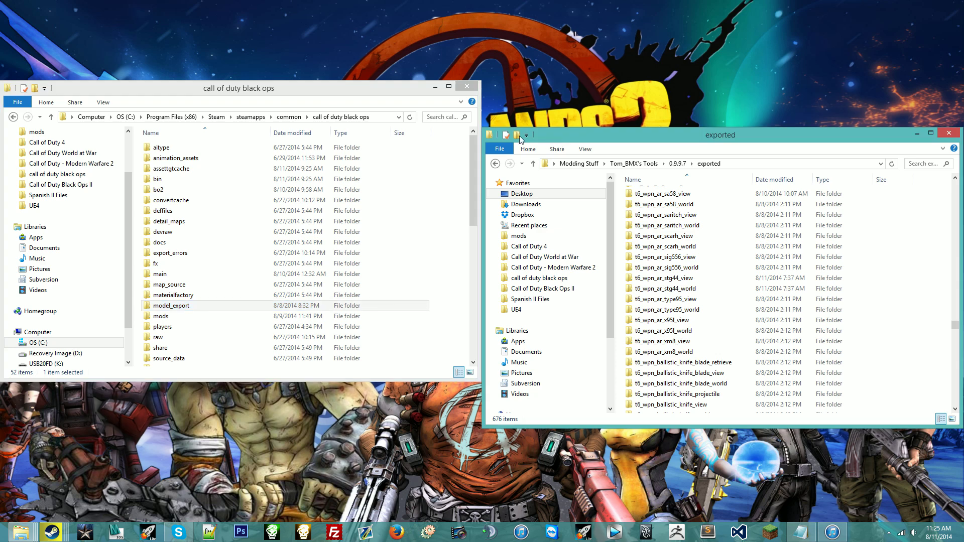
{"action": "left_click", "coordinate": [609, 142]}
{"action": "left_click", "coordinate": [408, 95]}
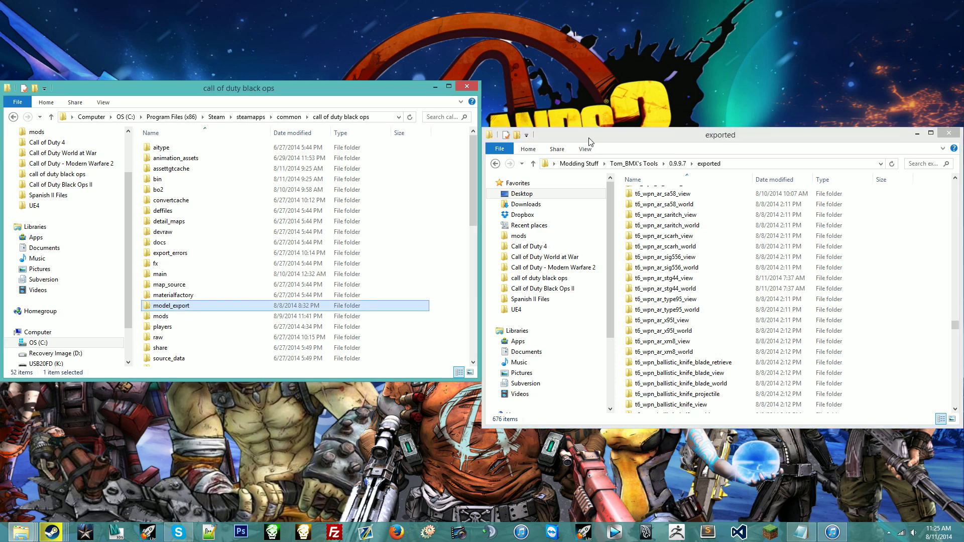
{"action": "left_click", "coordinate": [674, 119]}
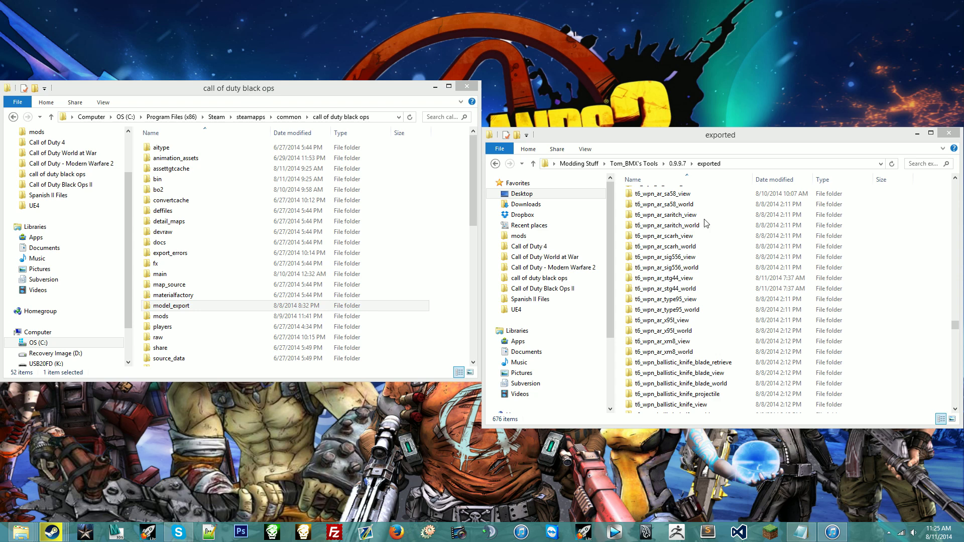
{"action": "right_click", "coordinate": [644, 536]}
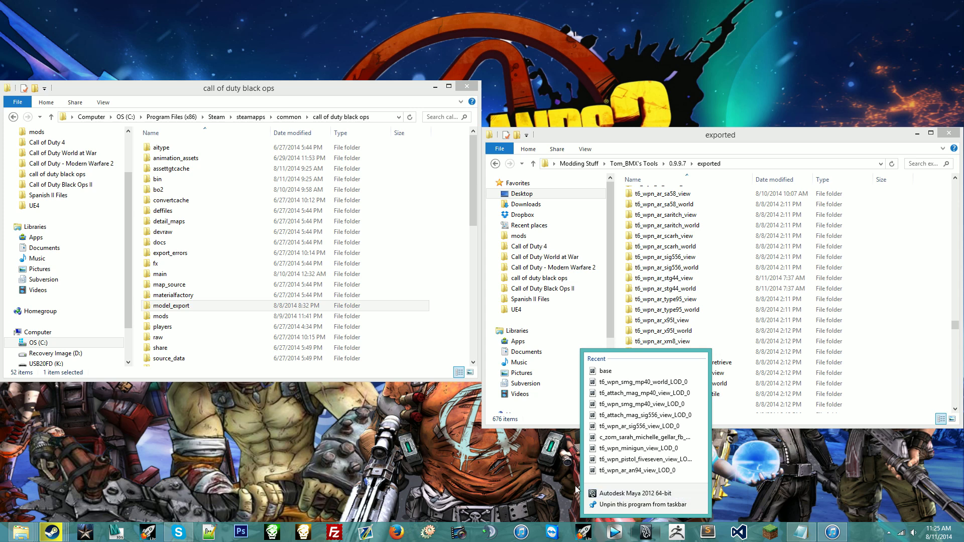
{"action": "left_click", "coordinate": [558, 482]}
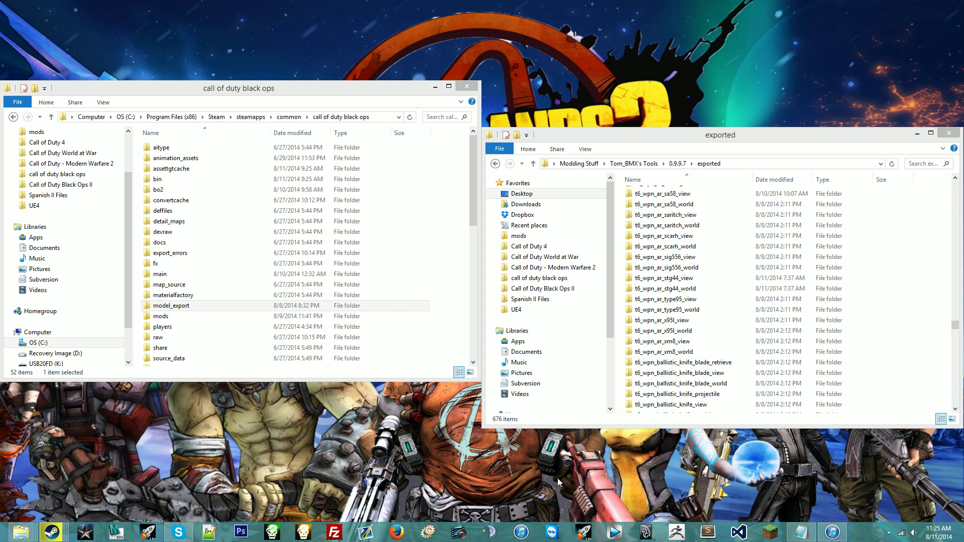
{"action": "right_click", "coordinate": [645, 535]}
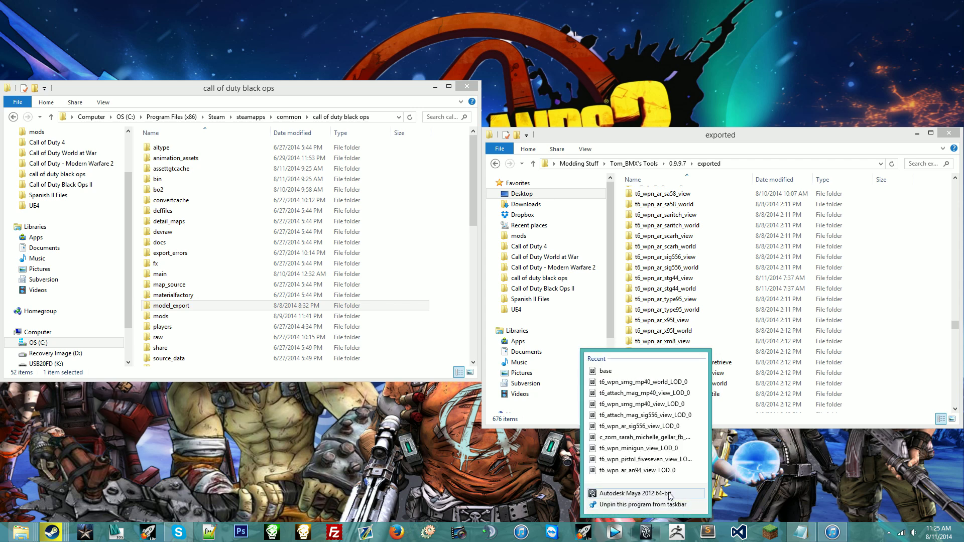
{"action": "left_click", "coordinate": [730, 484]}
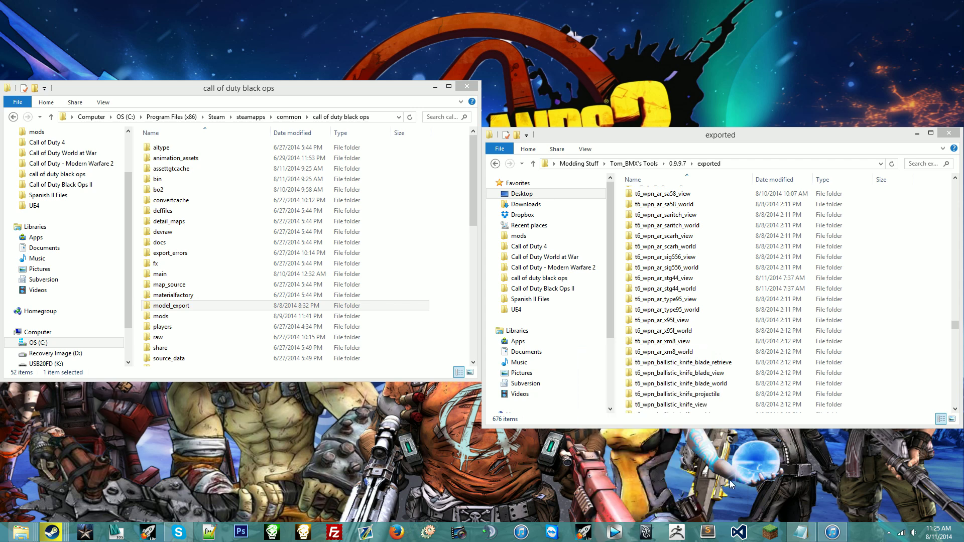
{"action": "left_click", "coordinate": [686, 141]}
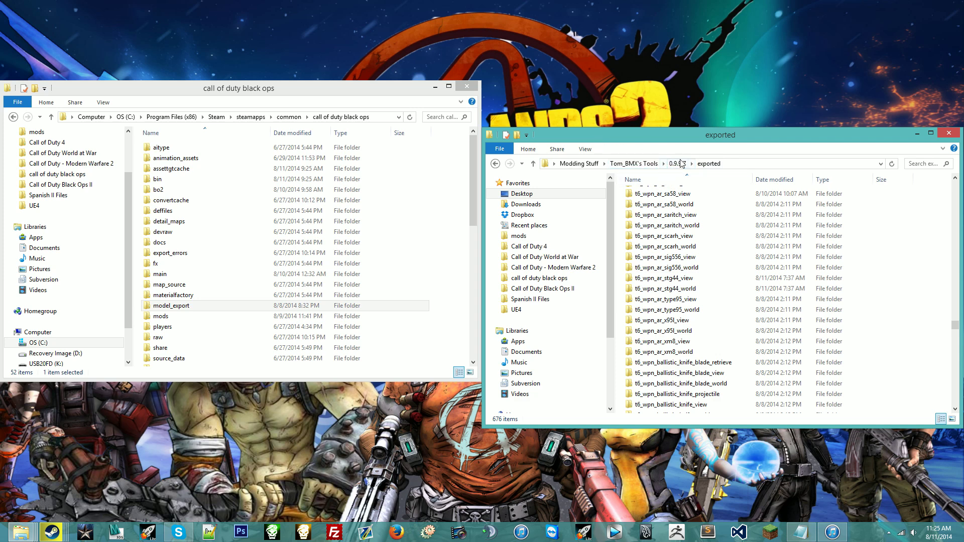
Go up to the Tom_BMX's Tools folder and point out the Tom_xAnim_Exporter and TomBoSoundTool folders.
{"action": "left_click", "coordinate": [653, 163]}
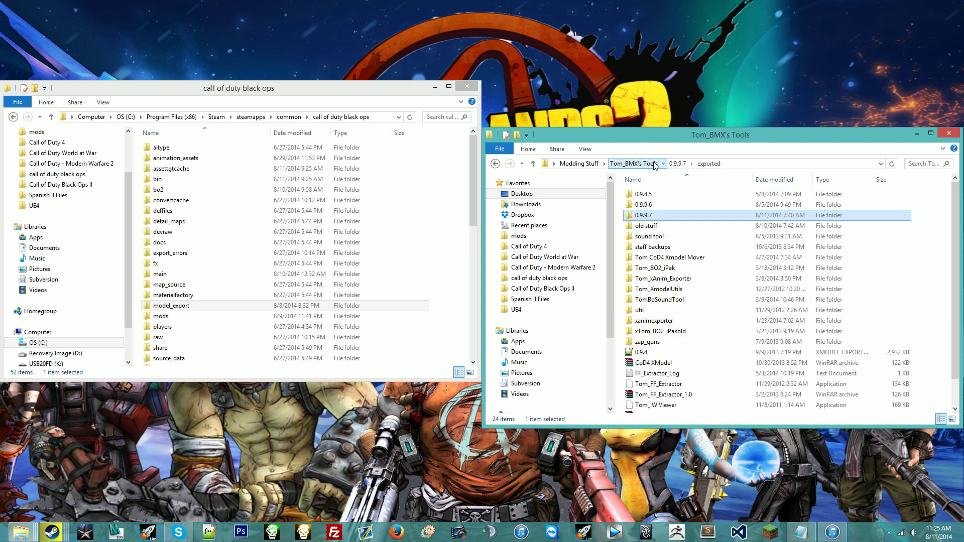
{"action": "left_click", "coordinate": [684, 281]}
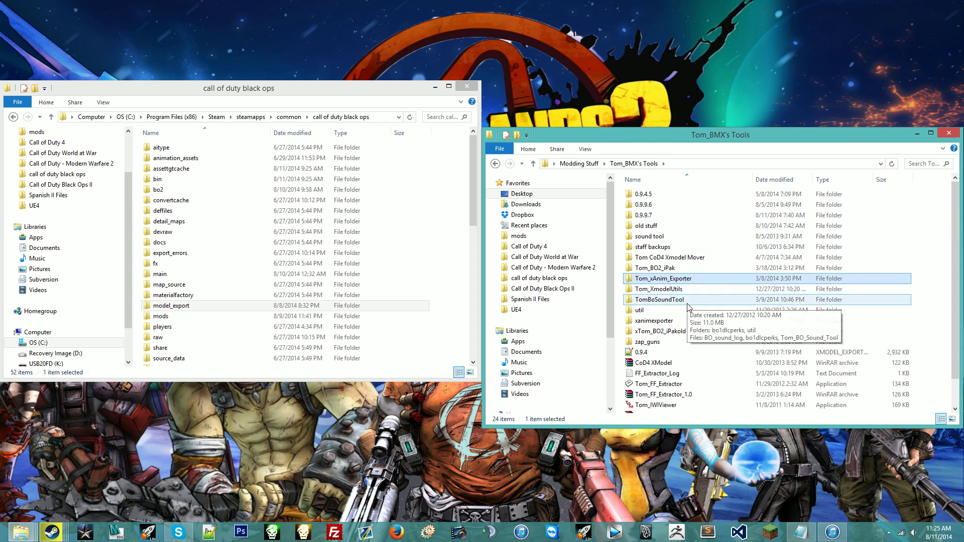
{"action": "left_click", "coordinate": [688, 300]}
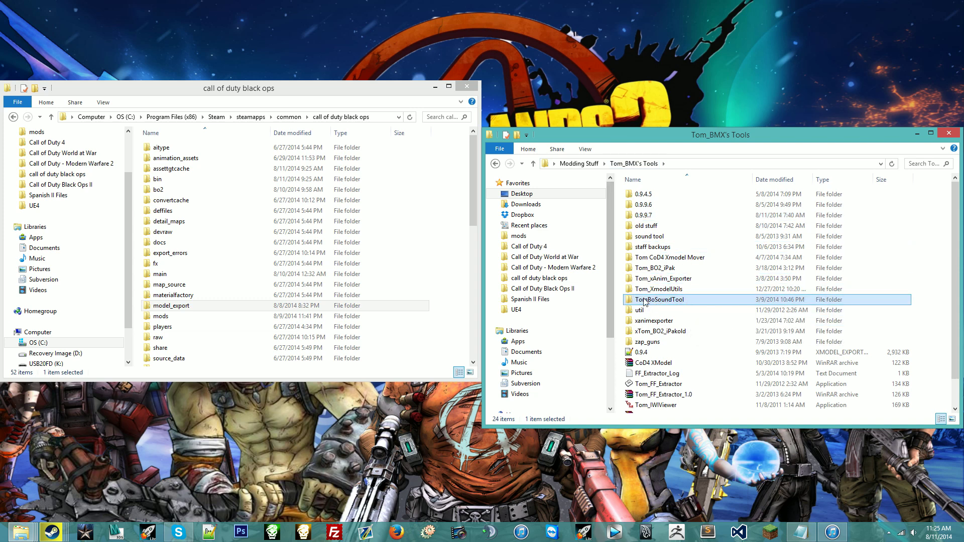
{"action": "left_click_drag", "start_coordinate": [661, 300], "coordinate": [654, 302]}
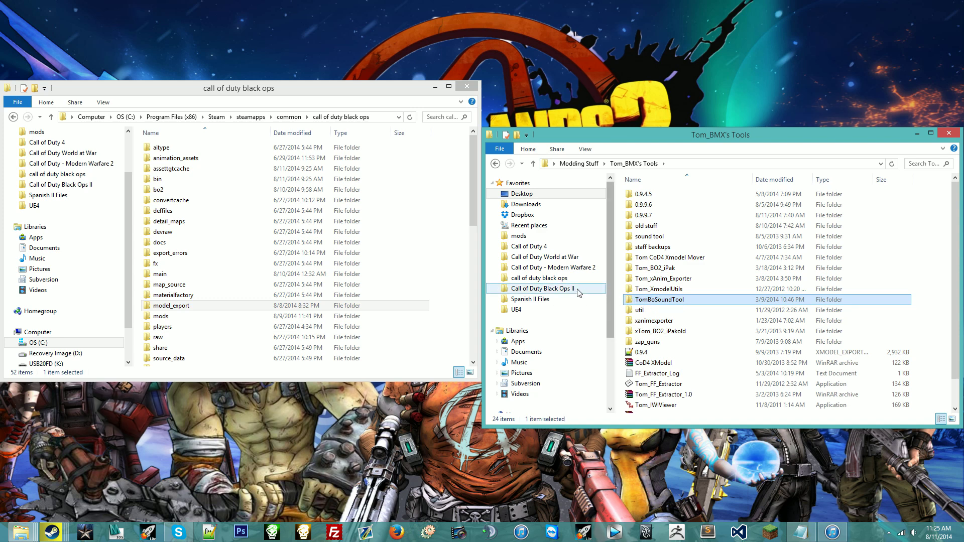
{"action": "left_click", "coordinate": [377, 92]}
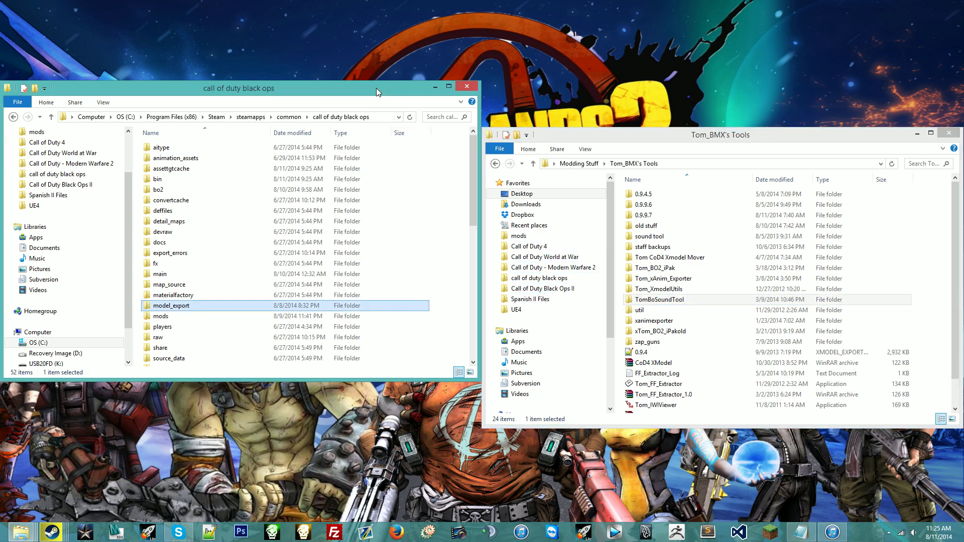
{"action": "left_click_drag", "start_coordinate": [473, 173], "coordinate": [468, 151]}
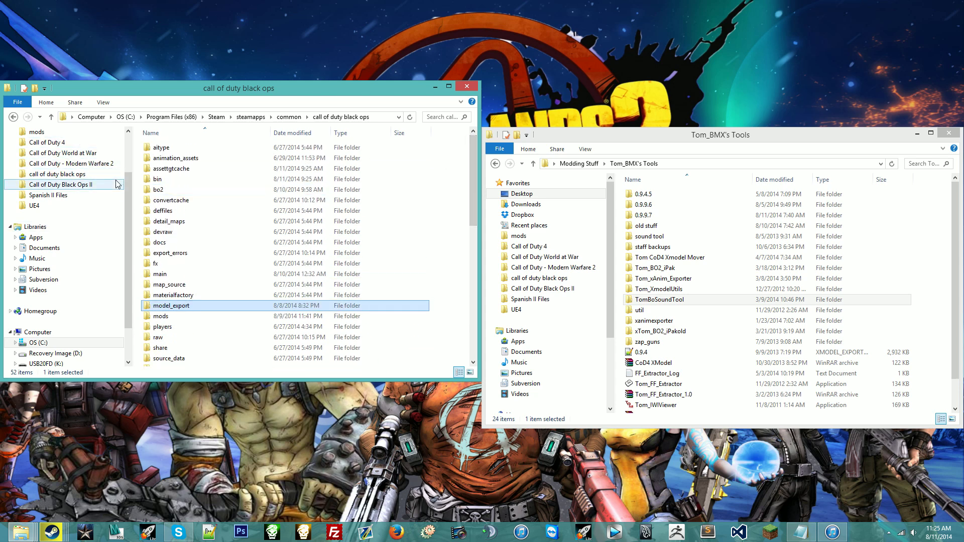
{"action": "scroll", "coordinate": [133, 171], "scroll_direction": "up", "scroll_amount": 1}
{"action": "scroll", "coordinate": [134, 171], "scroll_direction": "up", "scroll_amount": 2}
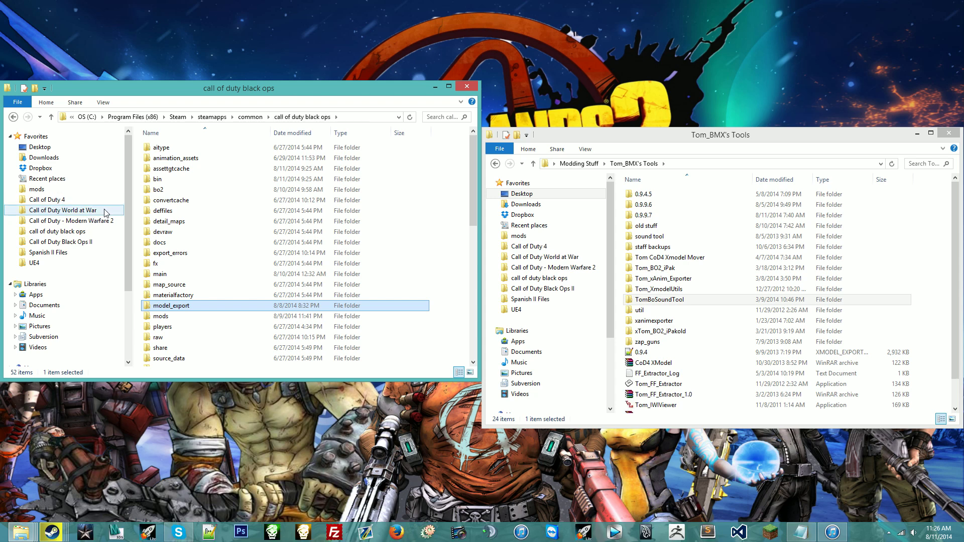
Open the 0.9.9.7 folder inside Tom_BMX's Tools.
{"action": "left_click", "coordinate": [687, 142]}
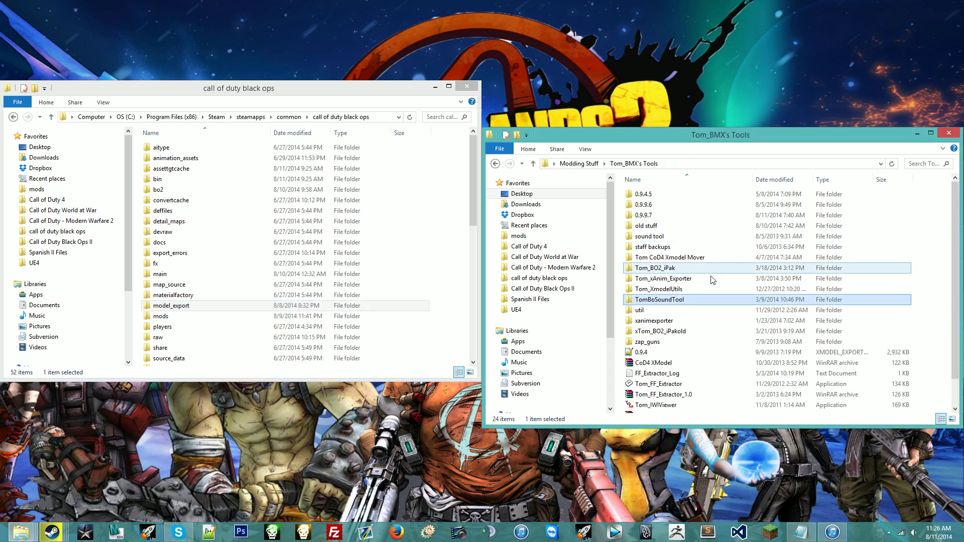
{"action": "double_click", "coordinate": [695, 213]}
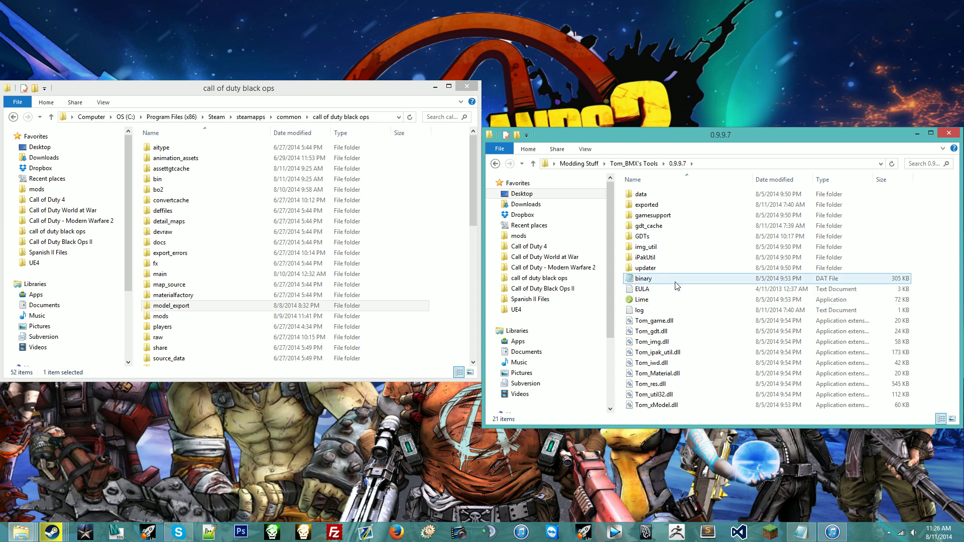
Launch Call of Duty: Black Ops II - Multiplayer from Steam's recent games.
{"action": "left_click", "coordinate": [54, 533]}
{"action": "right_click", "coordinate": [54, 533]}
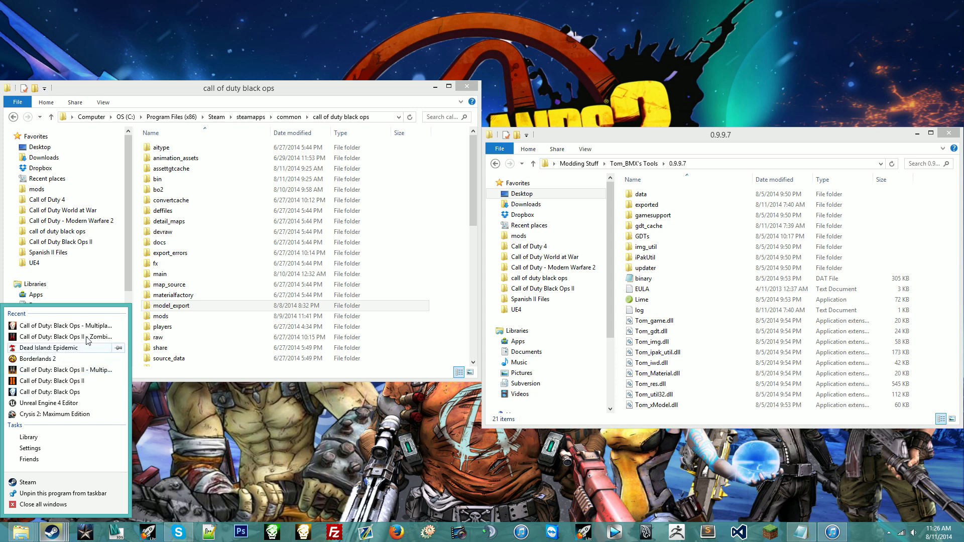
{"action": "left_click", "coordinate": [63, 372]}
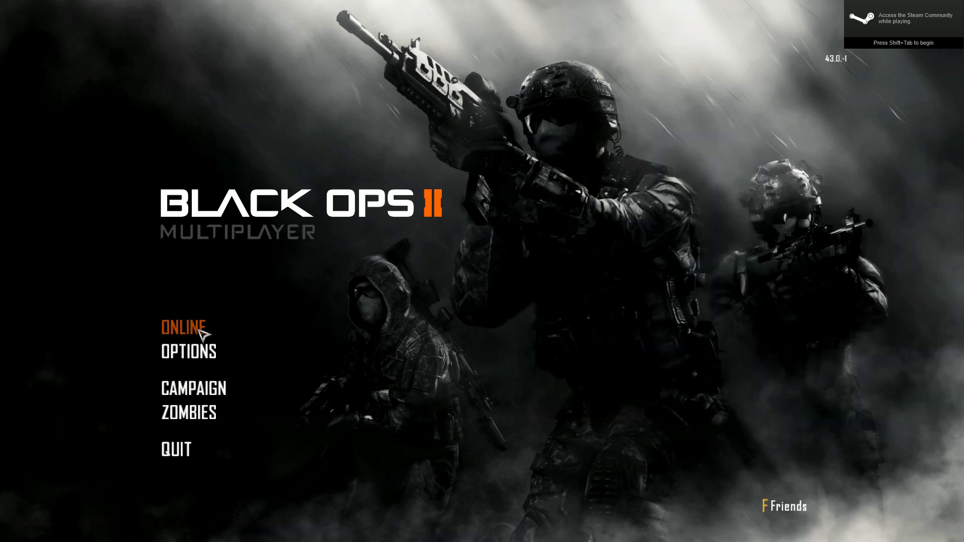
Go online, dismiss the message of the day and start a custom Team Deathmatch game on Hijacked.
{"action": "left_click", "coordinate": [187, 332]}
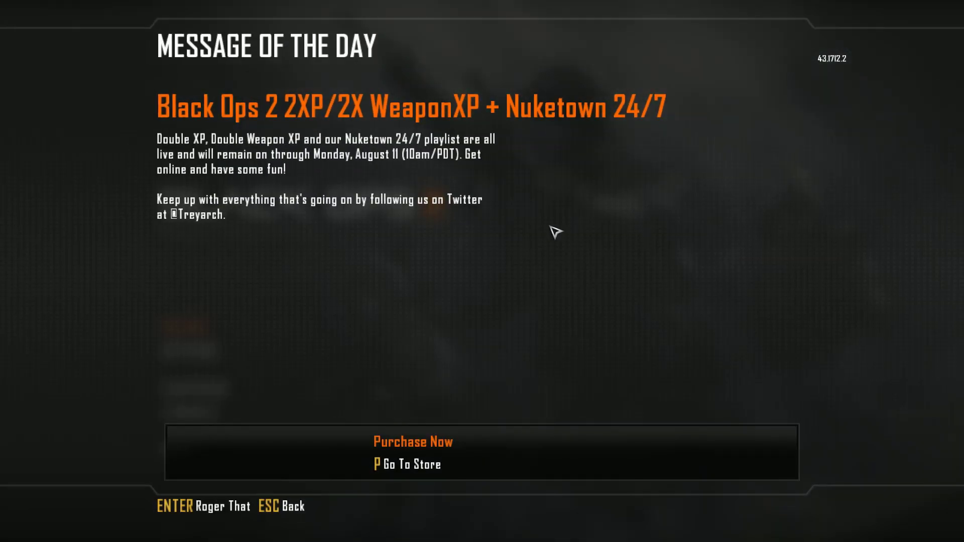
{"action": "key", "text": "Return"}
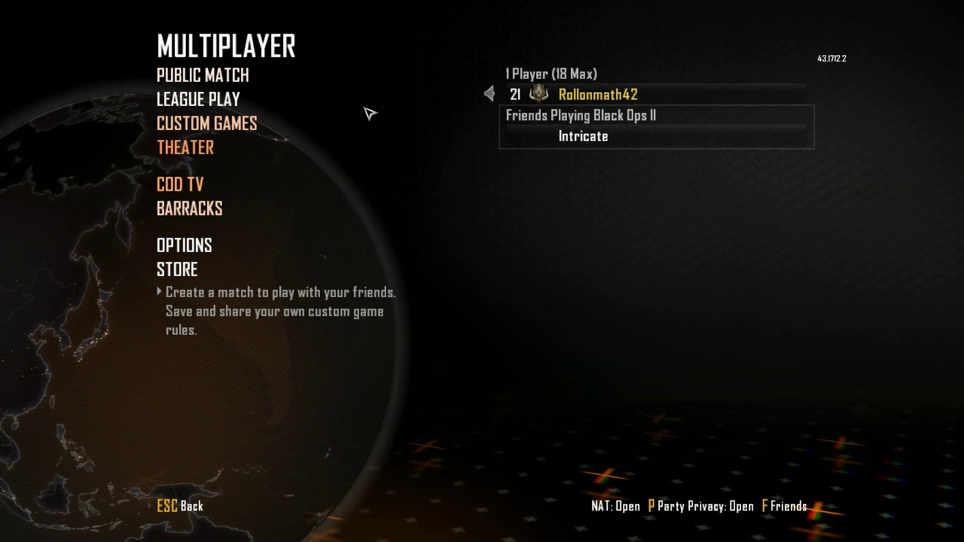
{"action": "left_click", "coordinate": [242, 124]}
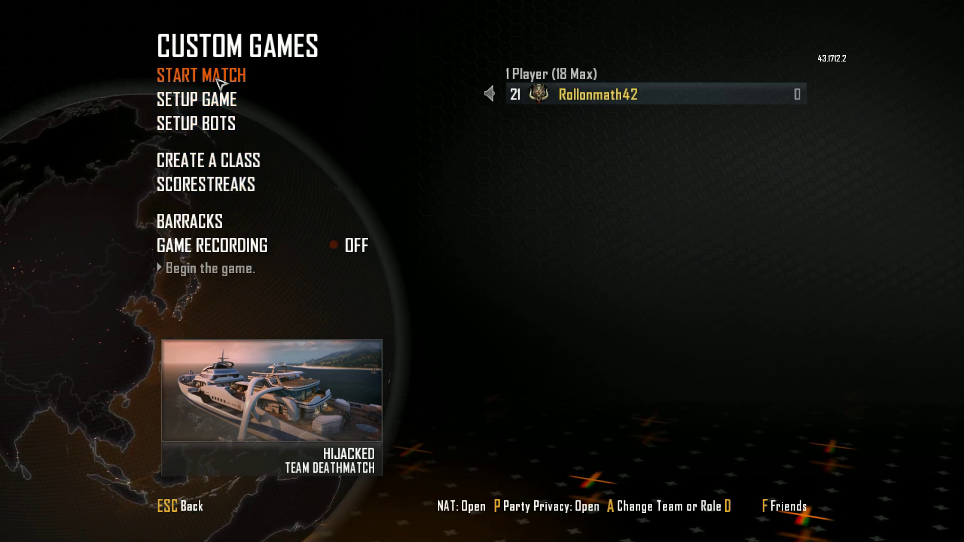
{"action": "left_click", "coordinate": [221, 80]}
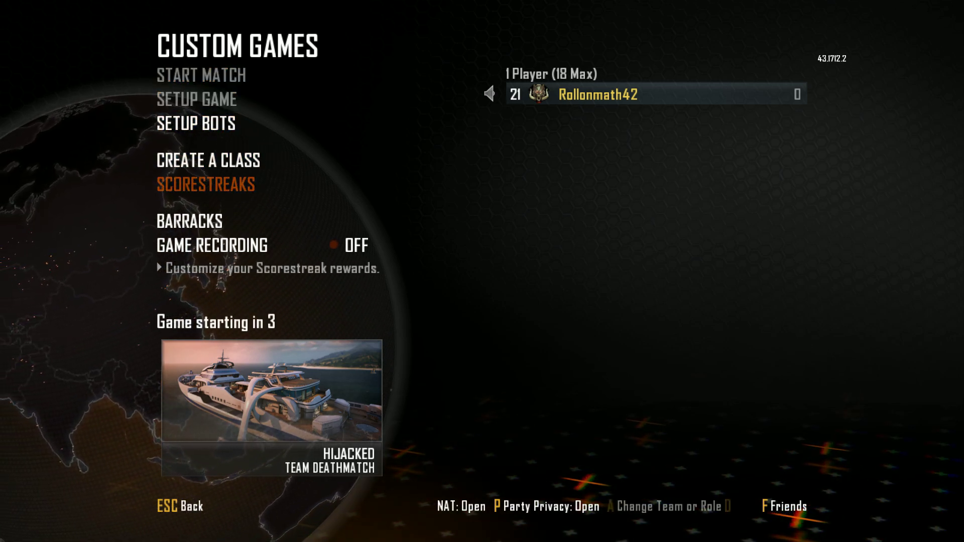
Switch to the 0.9.9.7 folder in File Explorer and run the Lime application.
{"action": "key", "text": "alt+Tab"}
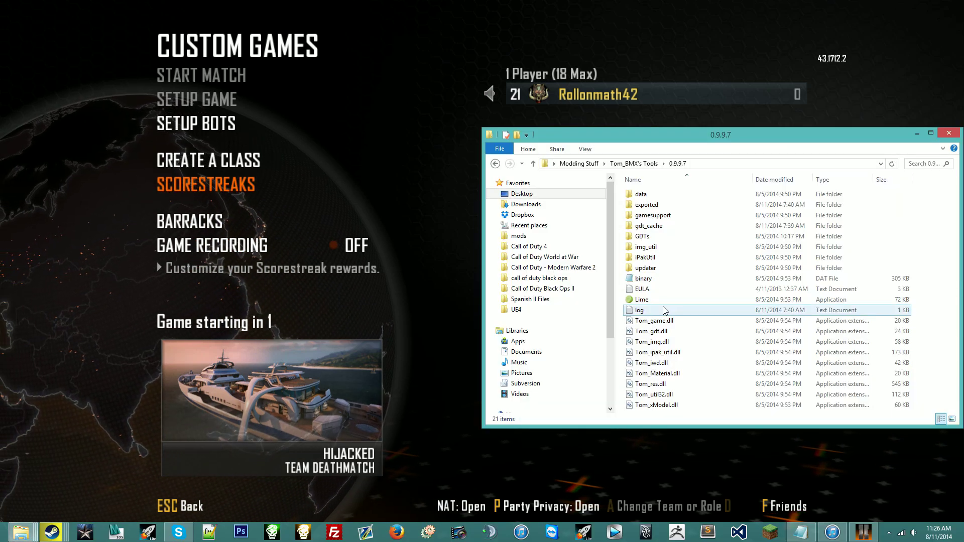
{"action": "left_click", "coordinate": [662, 257]}
{"action": "left_click", "coordinate": [668, 300]}
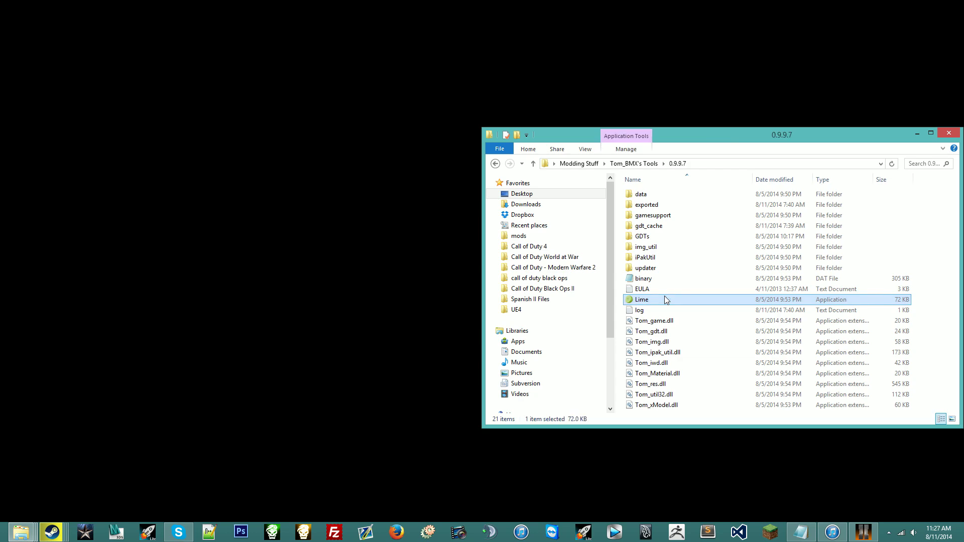
{"action": "double_click", "coordinate": [666, 299]}
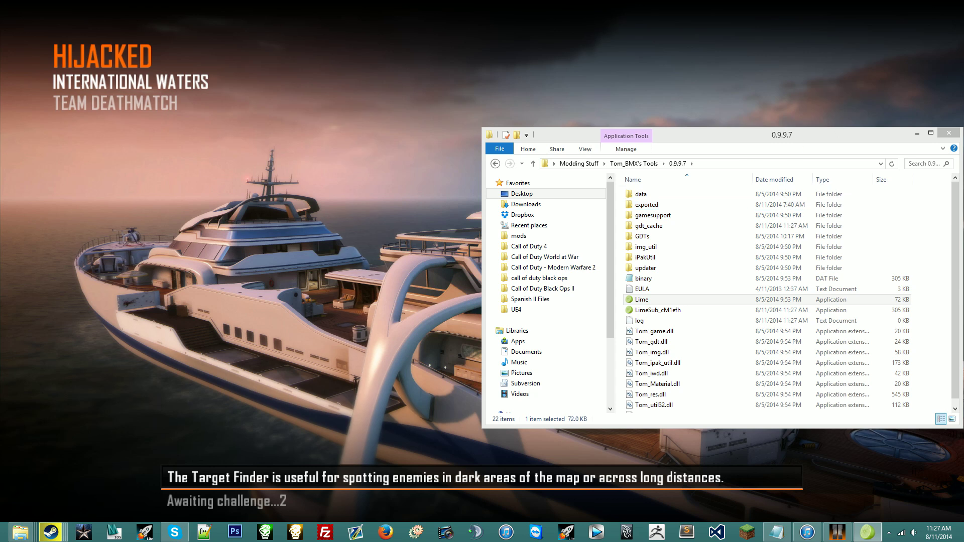
{"action": "left_click_drag", "start_coordinate": [671, 89], "coordinate": [442, 115]}
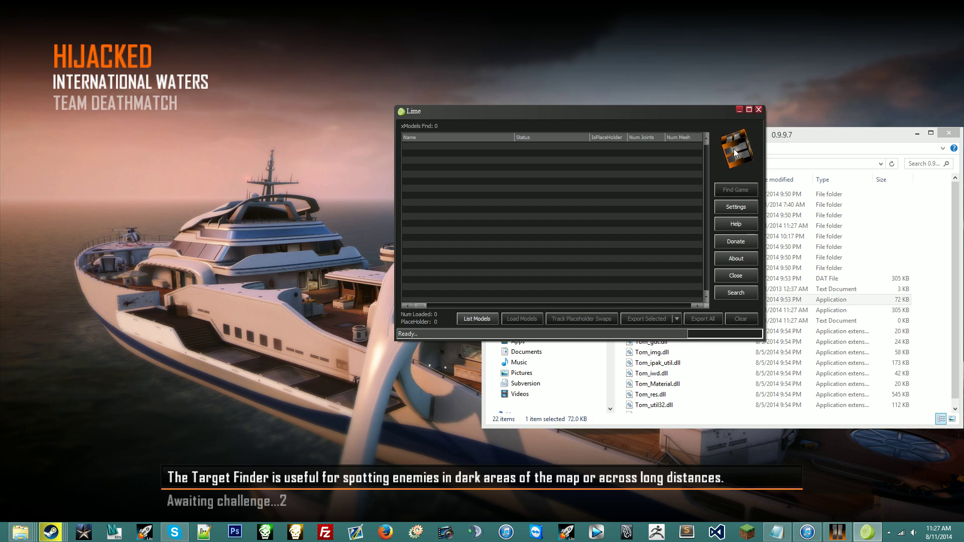
Move the File Explorer window out of the way and list the running game's models in Lime.
{"action": "left_click_drag", "start_coordinate": [785, 136], "coordinate": [963, 163]}
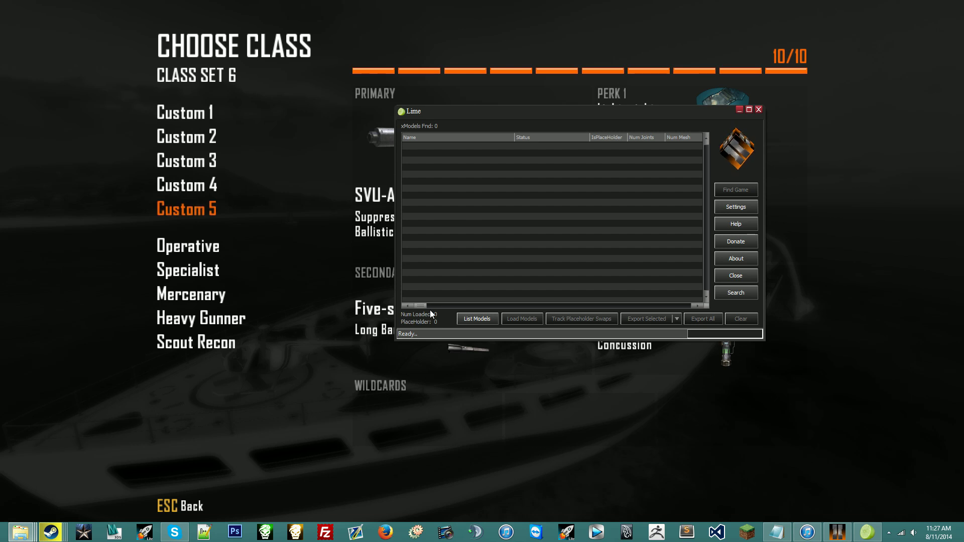
{"action": "left_click", "coordinate": [469, 321]}
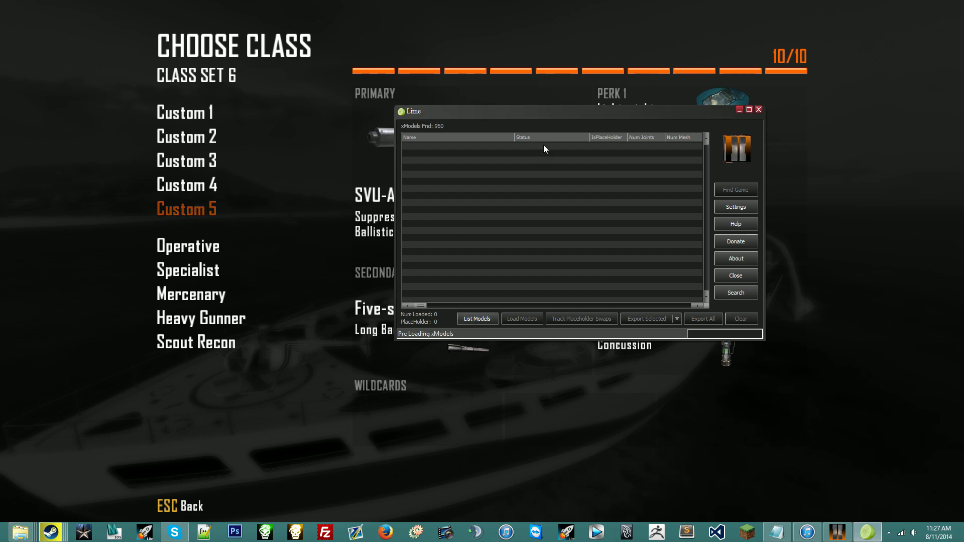
Move the Lime window aside, switch to the game and join the match with the Custom 5 class.
{"action": "left_click_drag", "start_coordinate": [531, 114], "coordinate": [891, 113]}
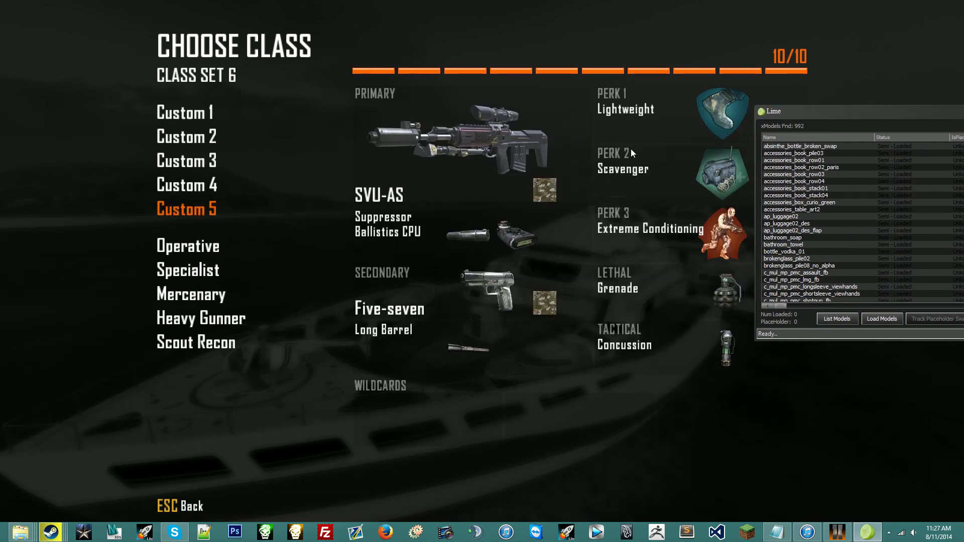
{"action": "left_click", "coordinate": [731, 144]}
{"action": "left_click", "coordinate": [207, 205]}
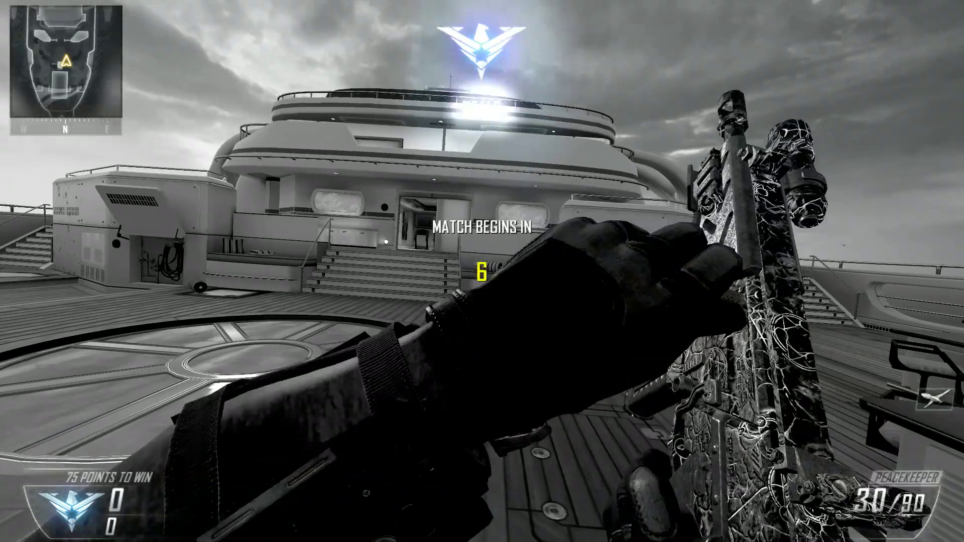
Switch back to Lime, move its window toward the middle of the screen and load the listed models.
{"action": "key", "text": "alt+Tab"}
{"action": "left_click_drag", "start_coordinate": [926, 114], "coordinate": [559, 88]}
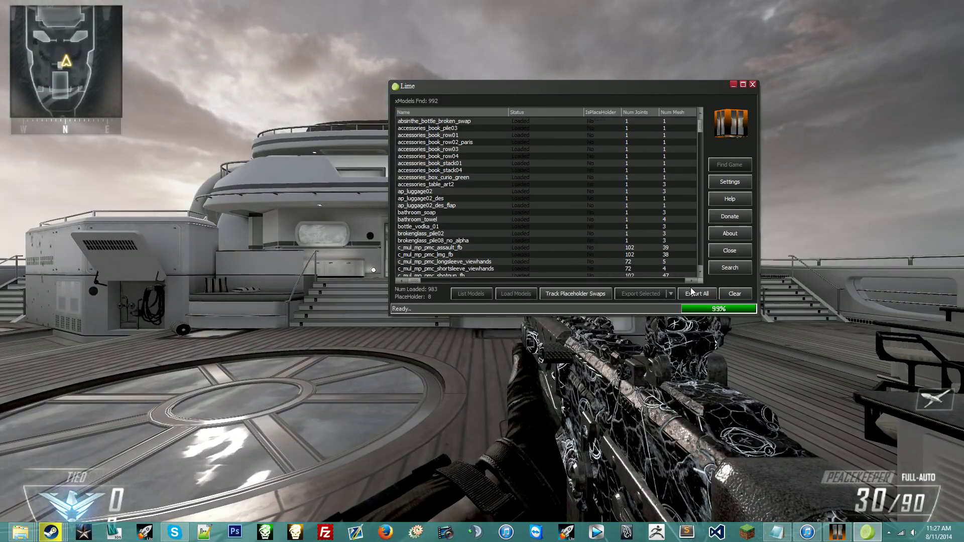
{"action": "left_click", "coordinate": [485, 291]}
{"action": "left_click", "coordinate": [522, 295]}
Look through the loaded models in Lime's list, including the t6_attach attachment models.
{"action": "left_click", "coordinate": [543, 254]}
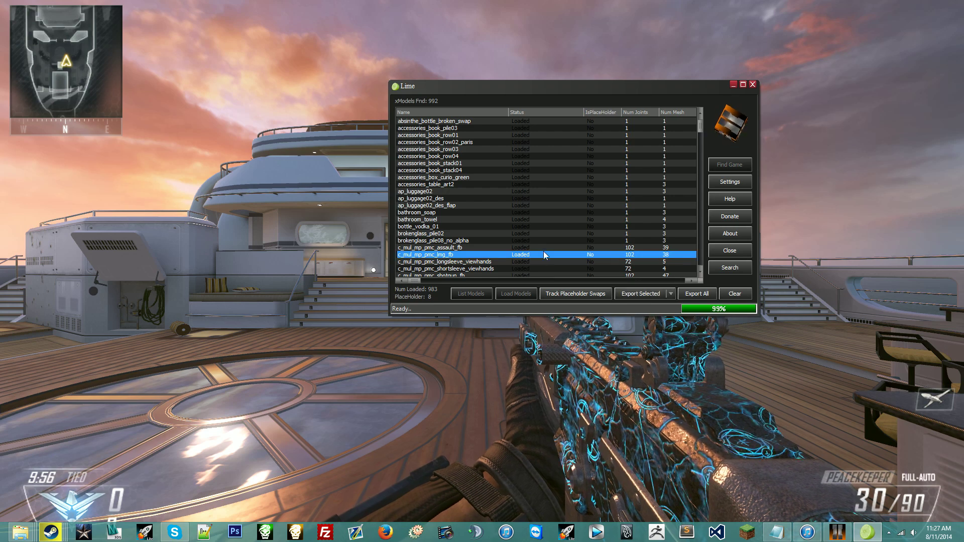
{"action": "key", "text": "Down"}
{"action": "key", "text": "Down"}
{"action": "key", "text": "Down"}
{"action": "key", "text": "Down"}
{"action": "key", "text": "Down"}
{"action": "key", "text": "Down"}
{"action": "key", "text": "Down"}
{"action": "key", "text": "Down"}
{"action": "key", "text": "Down"}
{"action": "key", "text": "Down"}
{"action": "key", "text": "Down"}
{"action": "key", "text": "Down"}
{"action": "key", "text": "Down"}
{"action": "key", "text": "Down"}
{"action": "key", "text": "Down"}
{"action": "key", "text": "Down"}
{"action": "key", "text": "Down"}
{"action": "key", "text": "Down"}
{"action": "key", "text": "Down"}
{"action": "key", "text": "Down"}
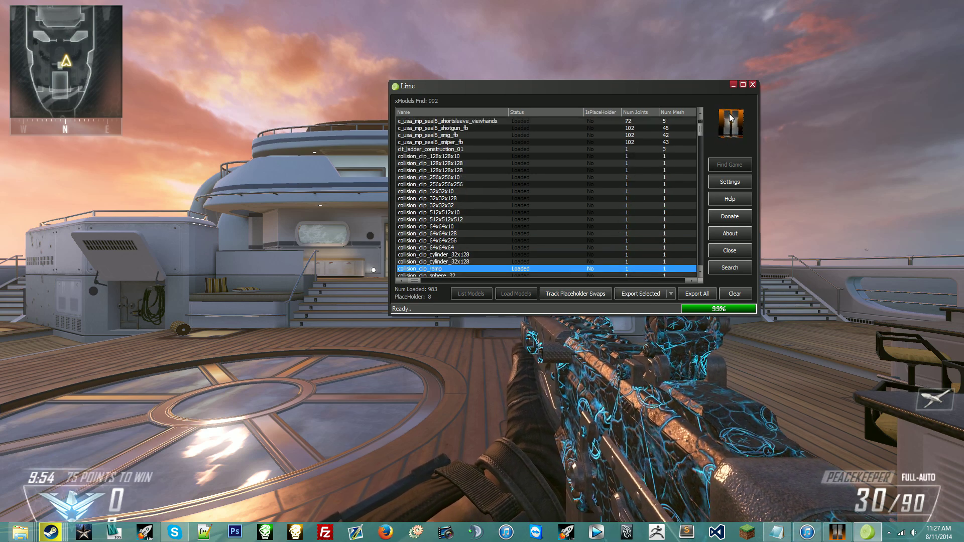
{"action": "left_click_drag", "start_coordinate": [700, 128], "coordinate": [701, 201]}
{"action": "left_click", "coordinate": [682, 219]}
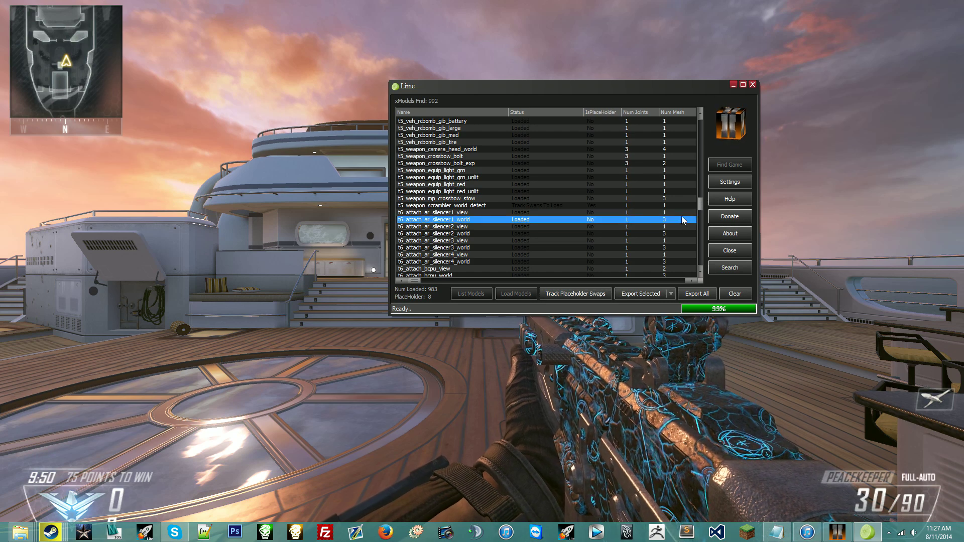
{"action": "key", "text": "Down"}
{"action": "key", "text": "Down"}
{"action": "key", "text": "Down"}
{"action": "key", "text": "Down"}
{"action": "key", "text": "Down"}
{"action": "key", "text": "Down"}
{"action": "key", "text": "Down"}
{"action": "key", "text": "Down"}
{"action": "key", "text": "Down"}
{"action": "key", "text": "Down"}
{"action": "key", "text": "Down"}
{"action": "key", "text": "Down"}
{"action": "key", "text": "Down"}
{"action": "left_click", "coordinate": [411, 171]}
{"action": "key", "text": "Down"}
{"action": "key", "text": "Down"}
{"action": "key", "text": "Down"}
{"action": "key", "text": "Down"}
{"action": "key", "text": "Down"}
{"action": "key", "text": "Down"}
{"action": "key", "text": "Down"}
{"action": "key", "text": "Down"}
{"action": "key", "text": "Down"}
{"action": "key", "text": "Down"}
{"action": "key", "text": "Down"}
{"action": "key", "text": "Down"}
{"action": "key", "text": "Down"}
{"action": "key", "text": "Down"}
{"action": "key", "text": "Down"}
{"action": "key", "text": "Down"}
{"action": "key", "text": "Down"}
{"action": "key", "text": "Down"}
{"action": "key", "text": "Down"}
{"action": "key", "text": "Down"}
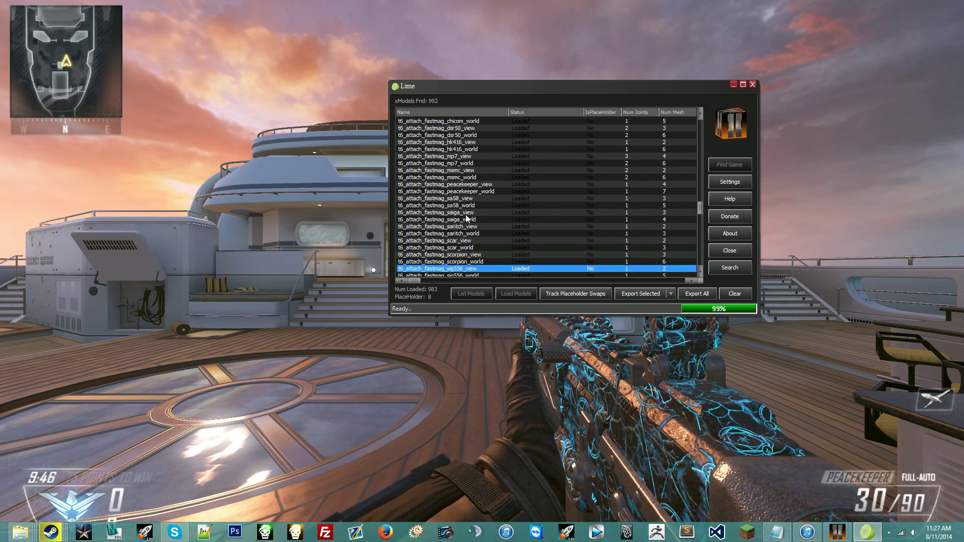
{"action": "key", "text": "Down"}
{"action": "key", "text": "Down"}
{"action": "key", "text": "Down"}
{"action": "key", "text": "Down"}
{"action": "key", "text": "Down"}
{"action": "key", "text": "Down"}
{"action": "key", "text": "Down"}
{"action": "left_click_drag", "start_coordinate": [700, 211], "coordinate": [691, 255]}
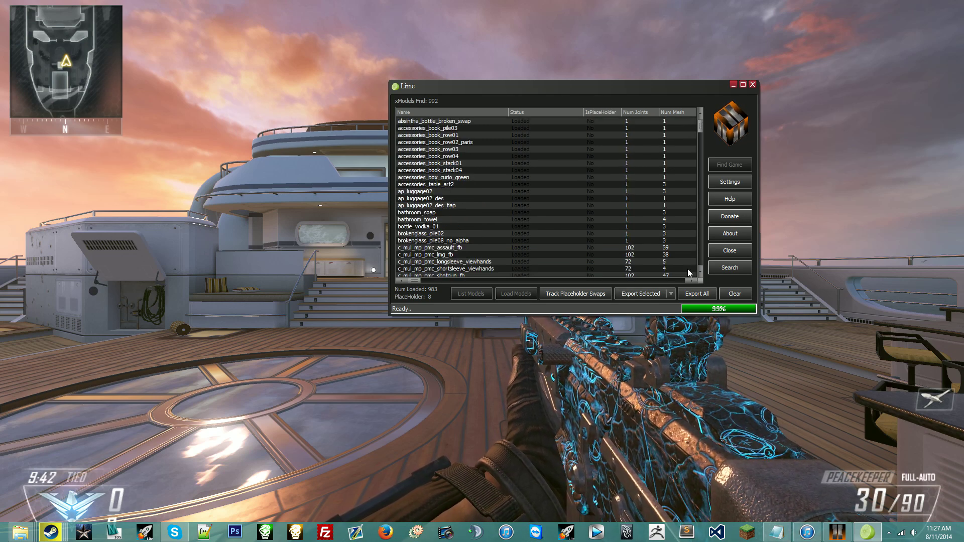
Bring the File Explorer window back beside Lime and browse the exported folder inside 0.9.9.7.
{"action": "left_click_drag", "start_coordinate": [963, 90], "coordinate": [415, 125]}
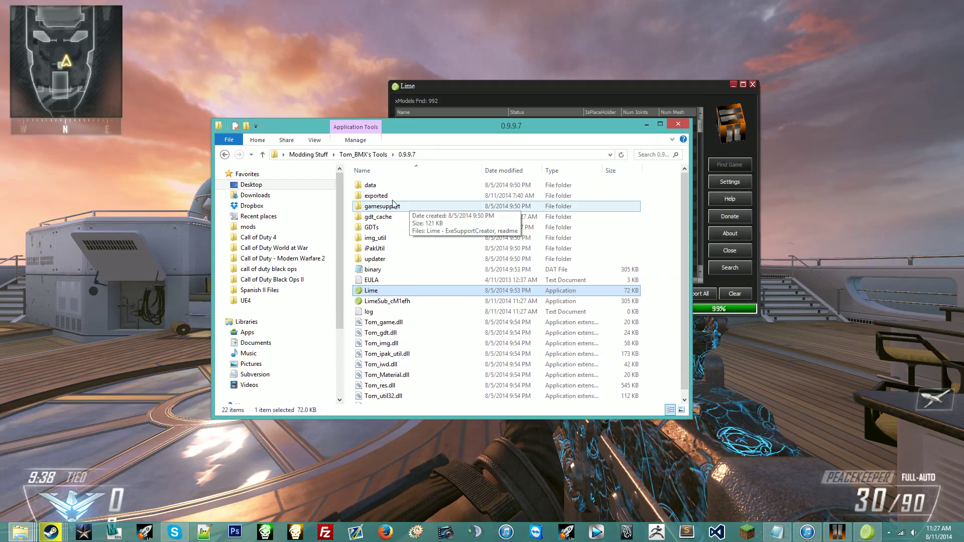
{"action": "double_click", "coordinate": [377, 196]}
{"action": "left_click", "coordinate": [473, 260]}
{"action": "scroll", "coordinate": [474, 263], "scroll_direction": "down", "scroll_amount": 3}
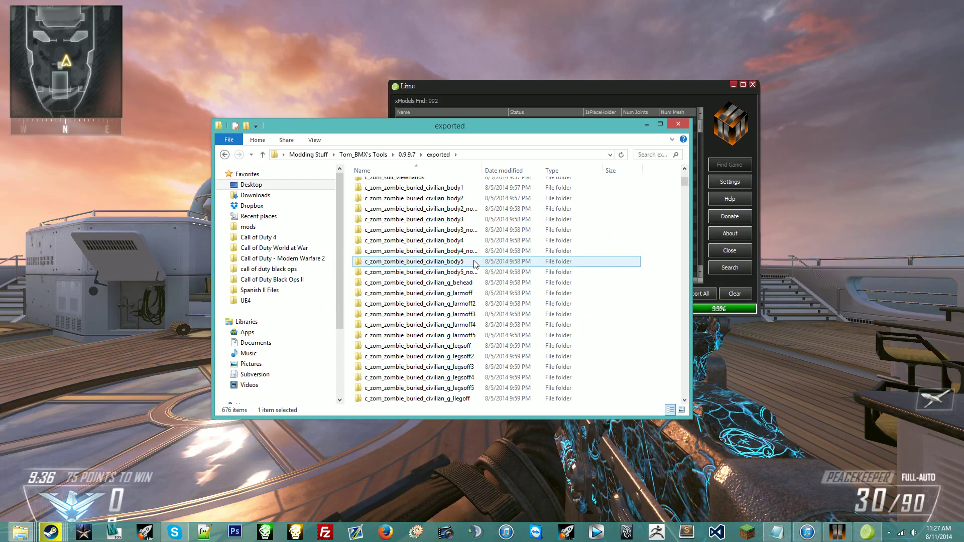
{"action": "scroll", "coordinate": [482, 256], "scroll_direction": "down", "scroll_amount": 2}
Switch back to Lime, review the Directories and Export Options settings, and save all settings.
{"action": "left_click", "coordinate": [608, 91]}
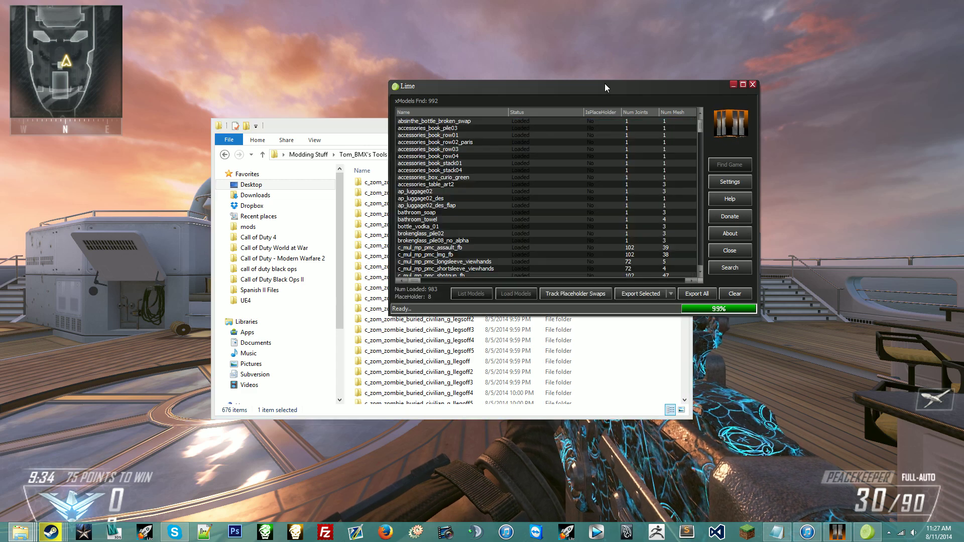
{"action": "left_click", "coordinate": [714, 183]}
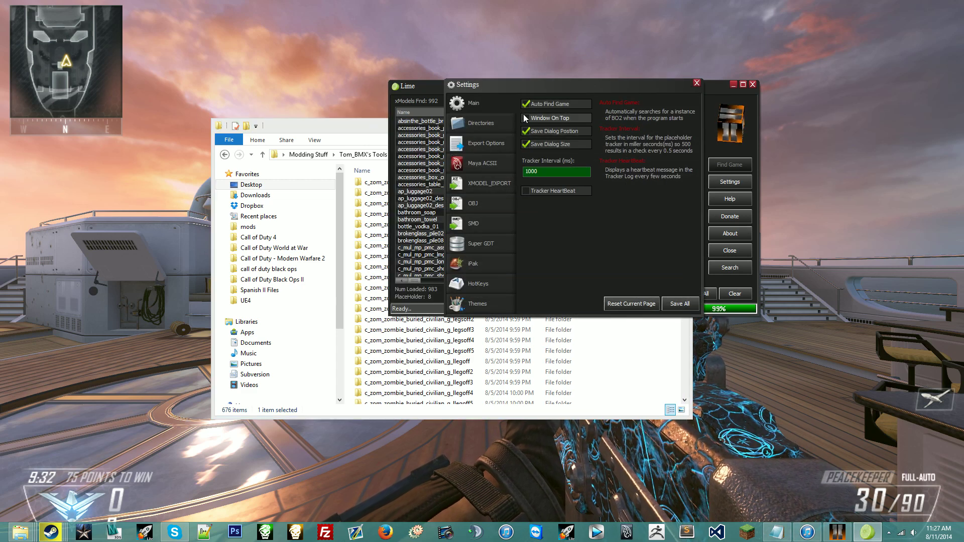
{"action": "left_click", "coordinate": [496, 126]}
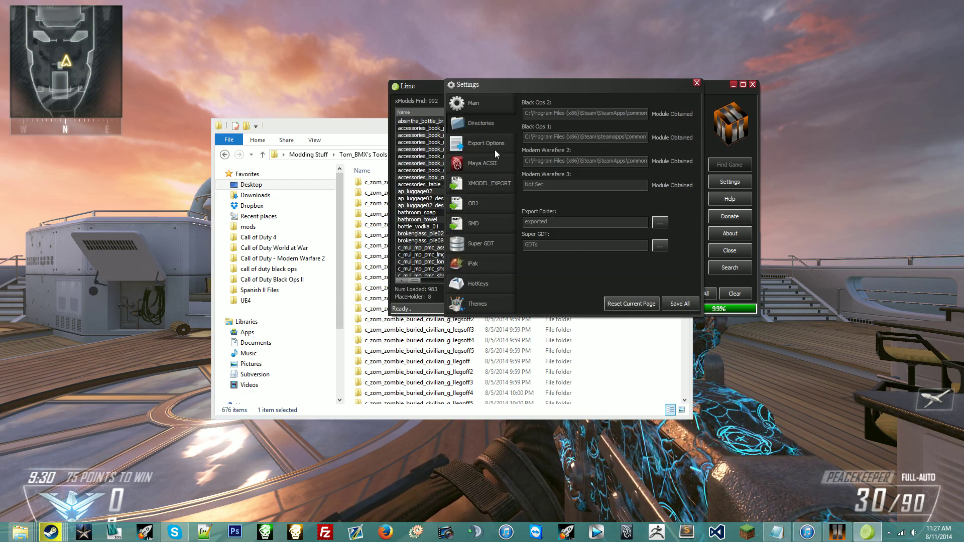
{"action": "left_click", "coordinate": [495, 144]}
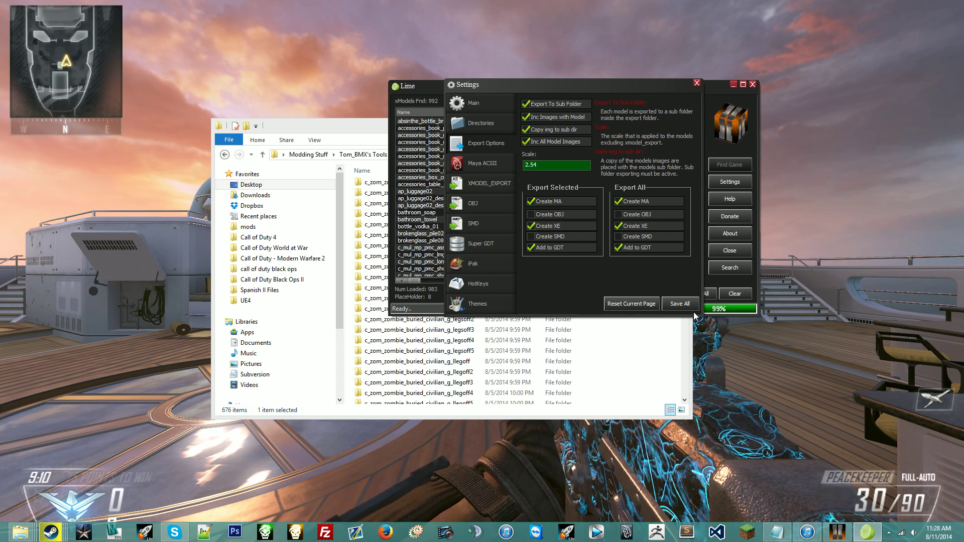
{"action": "left_click", "coordinate": [680, 303]}
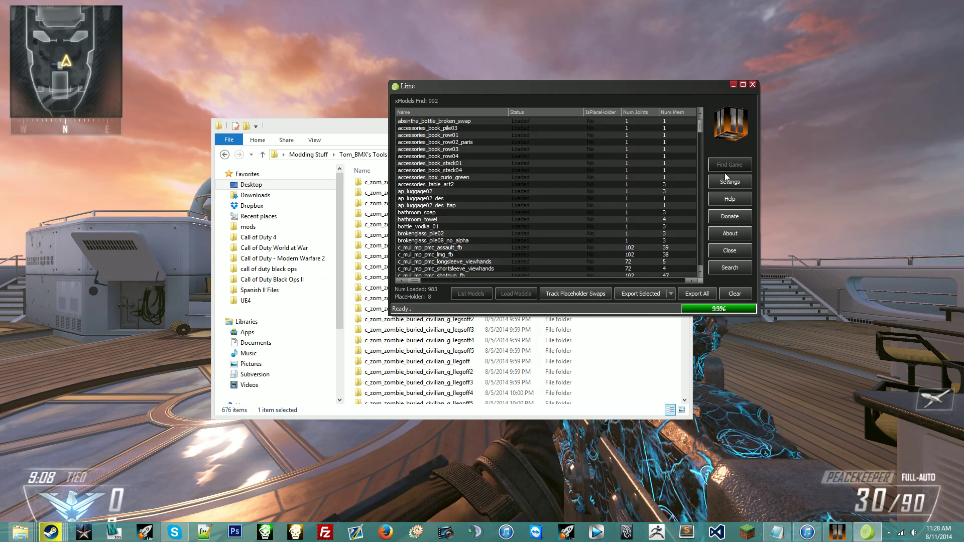
Close Lime, move the File Explorer window clear and reopen the 0.9.9.7 folder from Tom_BMX's Tools.
{"action": "left_click", "coordinate": [752, 84]}
{"action": "left_click_drag", "start_coordinate": [562, 131], "coordinate": [720, 91]}
{"action": "left_click", "coordinate": [544, 115]}
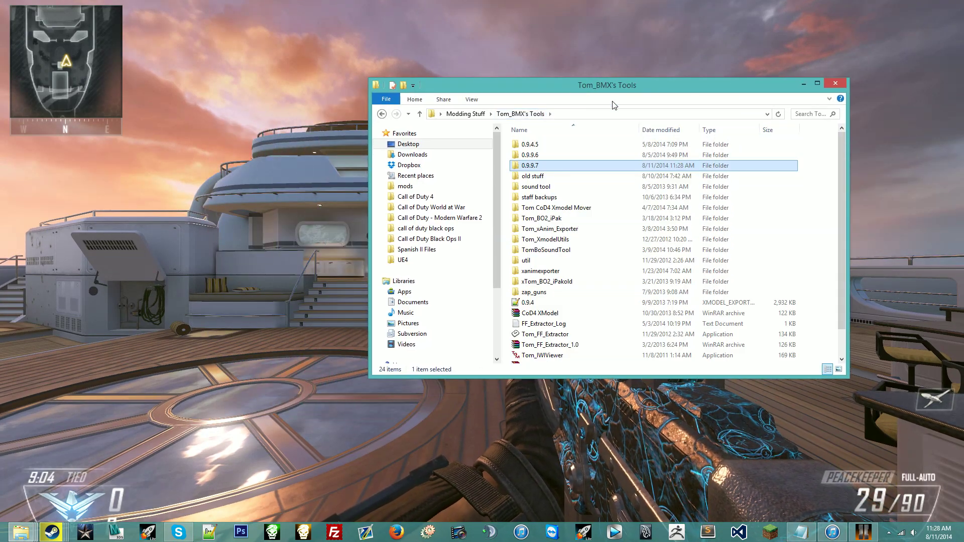
{"action": "double_click", "coordinate": [576, 167]}
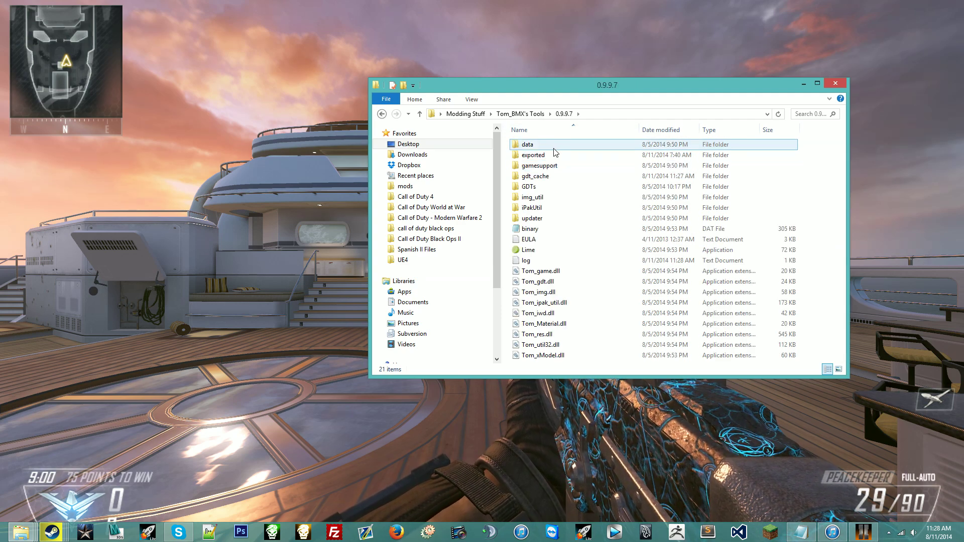
Bring up the game's multiplayer menu and switch out of the game to the File Explorer windows on the desktop.
{"action": "left_click_drag", "start_coordinate": [578, 91], "coordinate": [963, 65]}
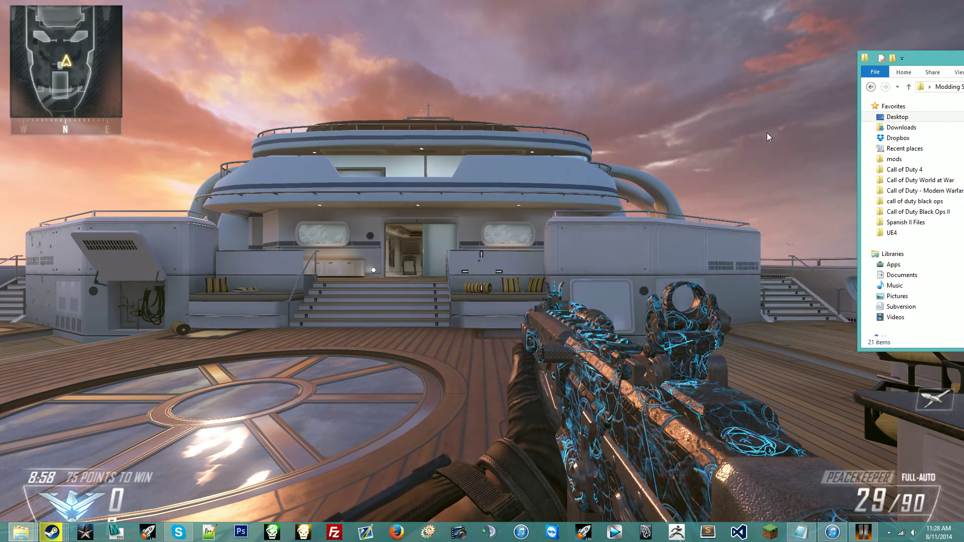
{"action": "left_click", "coordinate": [767, 135]}
{"action": "key", "text": "Escape"}
{"action": "key", "text": "alt+Tab"}
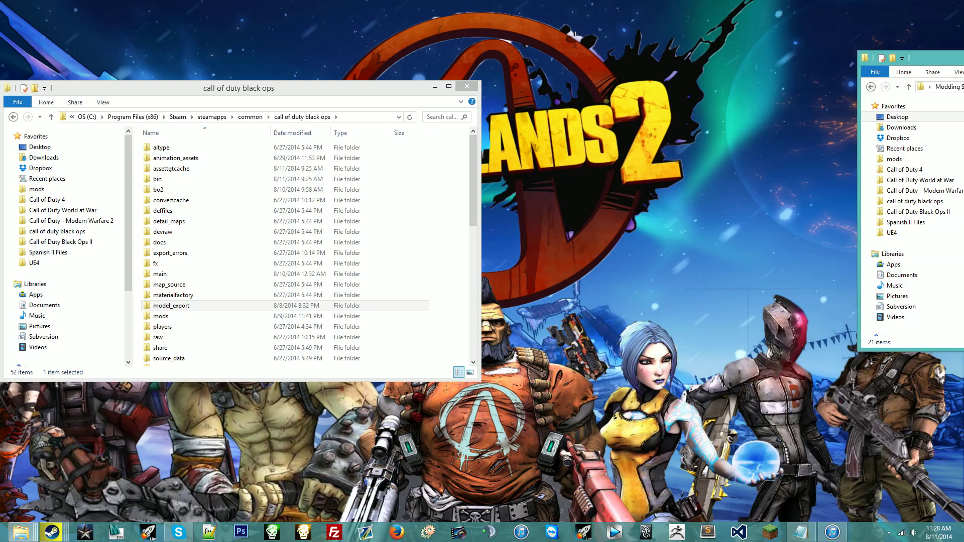
{"action": "left_click_drag", "start_coordinate": [932, 58], "coordinate": [786, 64]}
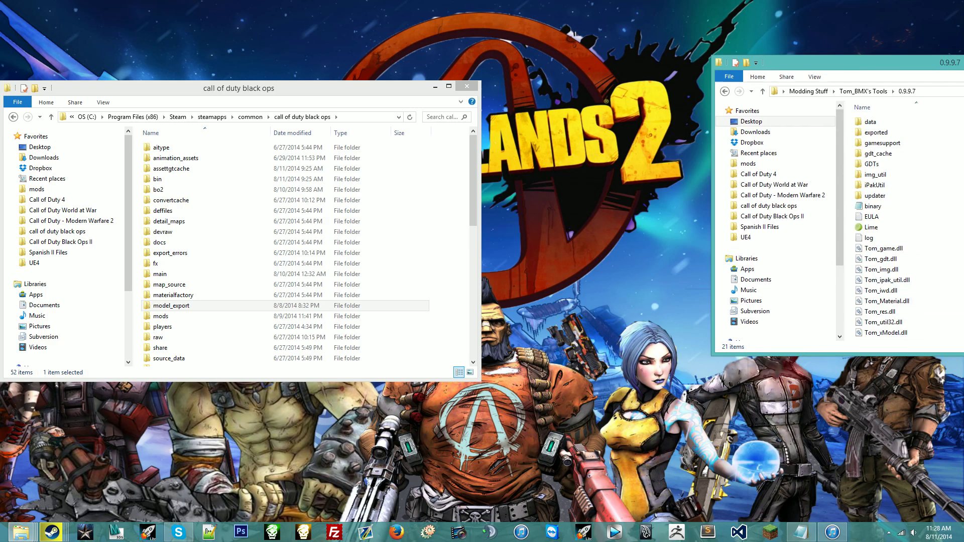
Open the exported folder in 0.9.9.7 and select the t6_wpn_ar_sig556_view folder.
{"action": "double_click", "coordinate": [686, 136]}
{"action": "scroll", "coordinate": [688, 139], "scroll_direction": "down", "scroll_amount": 5}
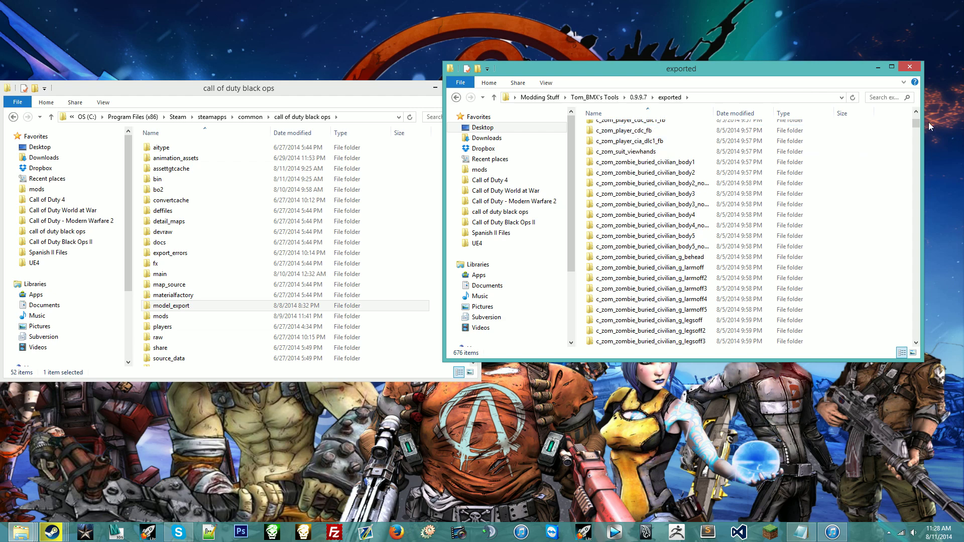
{"action": "mouse_move", "coordinate": [920, 127]}
{"action": "left_mouse_down"}
{"action": "mouse_move", "coordinate": [916, 289]}
{"action": "mouse_move", "coordinate": [916, 278]}
{"action": "left_mouse_up"}
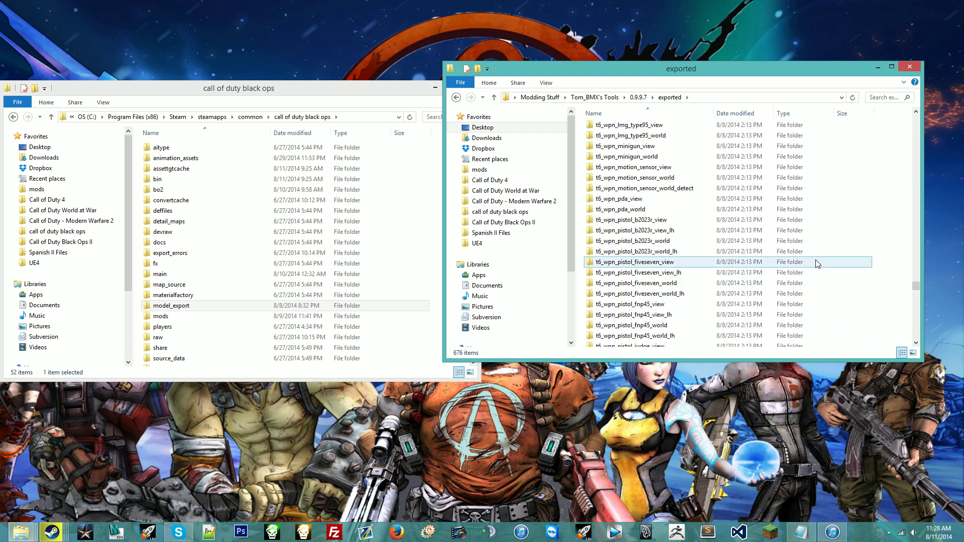
{"action": "scroll", "coordinate": [806, 242], "scroll_direction": "up", "scroll_amount": 15}
{"action": "left_click", "coordinate": [787, 221]}
{"action": "left_click", "coordinate": [728, 241]}
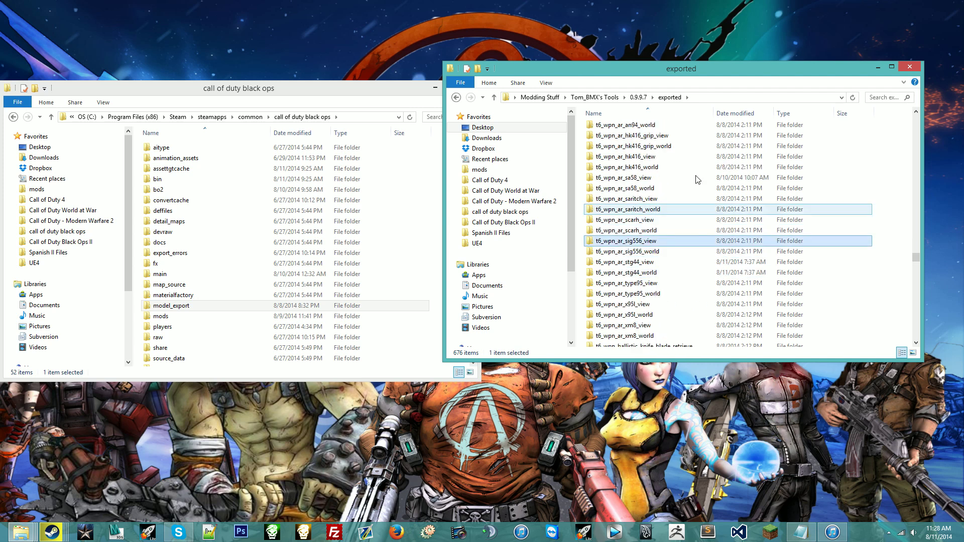
Place the exported window beside the call of duty black ops window and open the t6_wpn_ar_sig556_view folder.
{"action": "left_click_drag", "start_coordinate": [641, 80], "coordinate": [680, 95]}
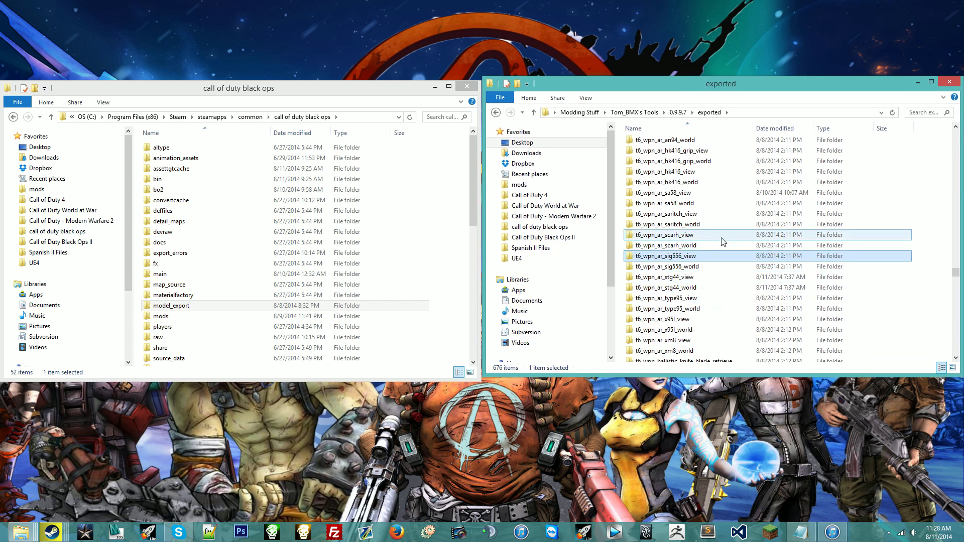
{"action": "left_click_drag", "start_coordinate": [603, 86], "coordinate": [603, 89]}
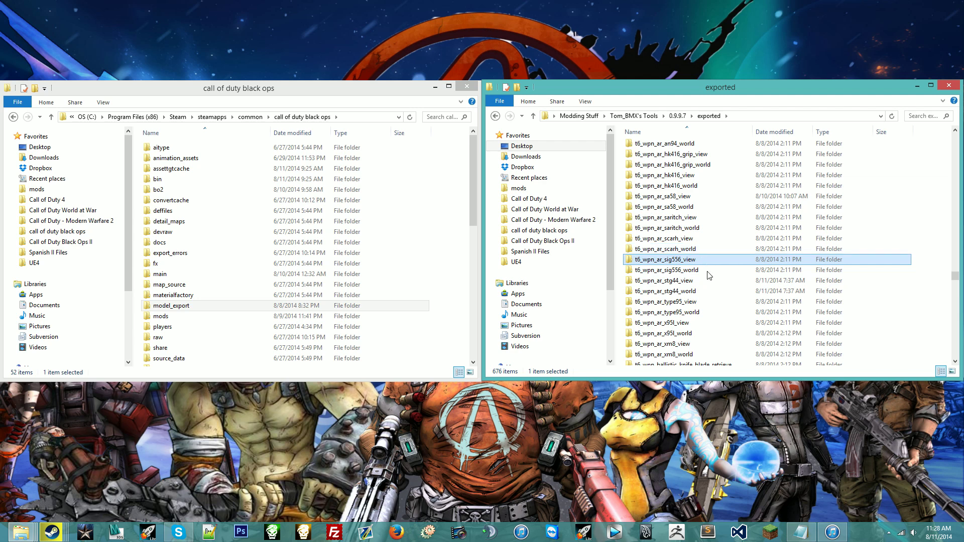
{"action": "left_click", "coordinate": [746, 217]}
{"action": "scroll", "coordinate": [745, 216], "scroll_direction": "up", "scroll_amount": 3}
{"action": "scroll", "coordinate": [746, 218], "scroll_direction": "down", "scroll_amount": 3}
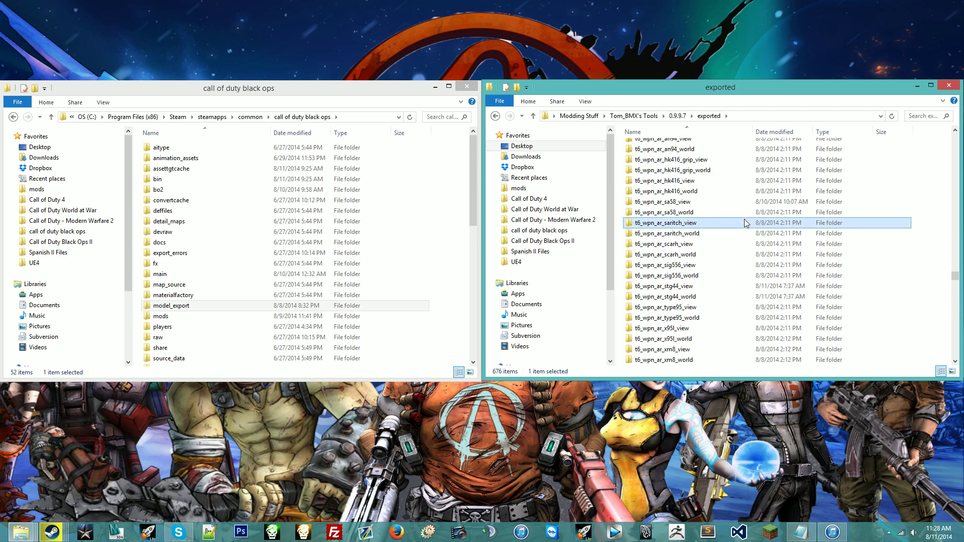
{"action": "double_click", "coordinate": [697, 265]}
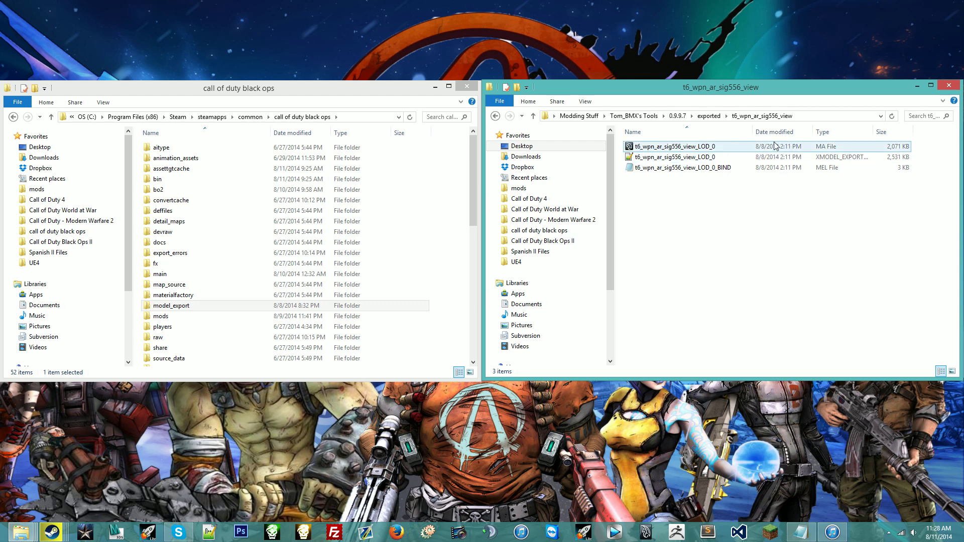
Return to the exported folder and view the _images folder inside t6_attach_fastmag_sig556_view.
{"action": "left_click", "coordinate": [708, 116]}
{"action": "scroll", "coordinate": [791, 245], "scroll_direction": "up", "scroll_amount": 15}
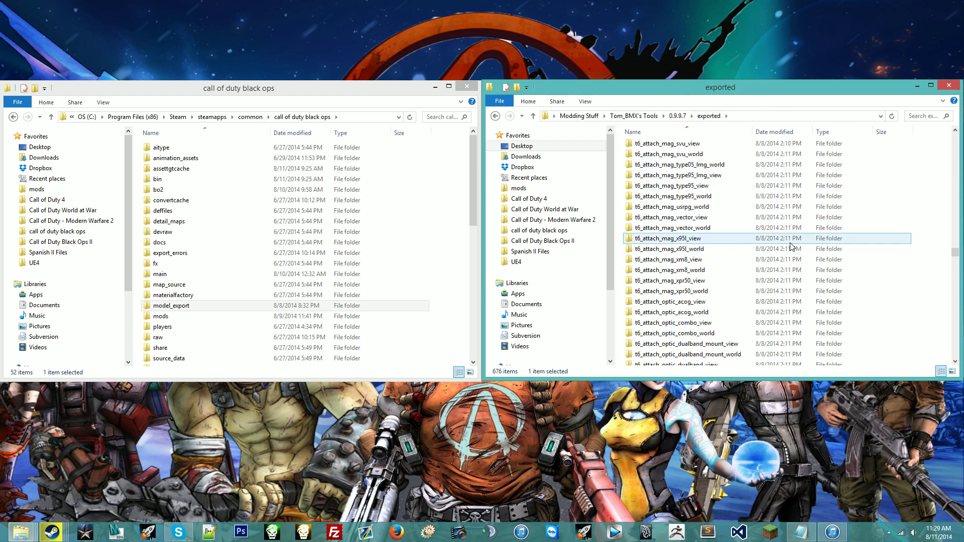
{"action": "scroll", "coordinate": [791, 246], "scroll_direction": "up", "scroll_amount": 12}
{"action": "scroll", "coordinate": [710, 172], "scroll_direction": "up", "scroll_amount": 5}
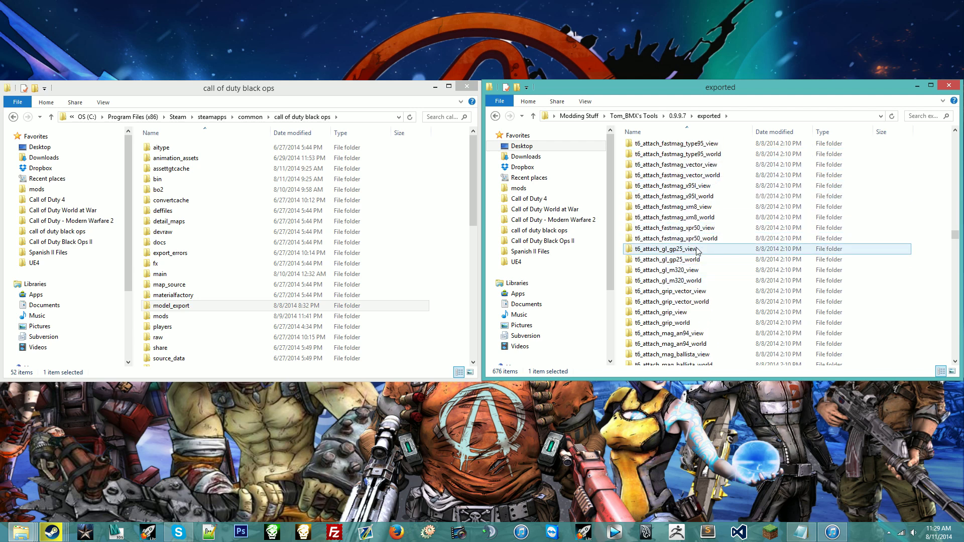
{"action": "scroll", "coordinate": [745, 301], "scroll_direction": "up", "scroll_amount": 5}
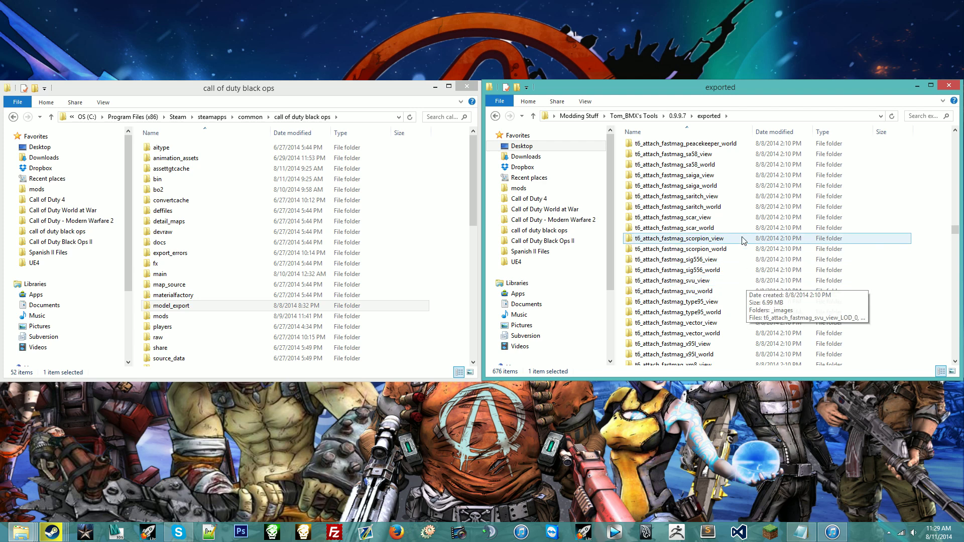
{"action": "scroll", "coordinate": [742, 240], "scroll_direction": "up", "scroll_amount": 7}
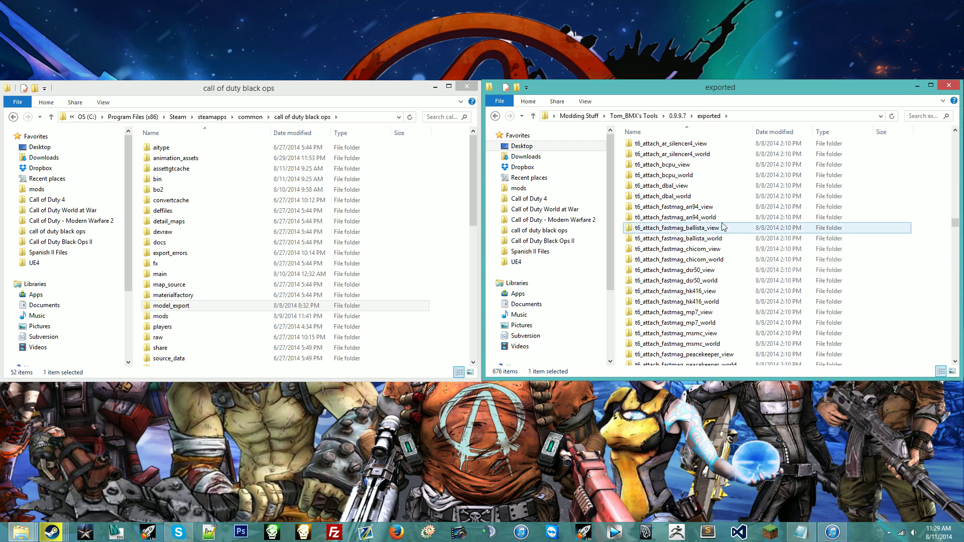
{"action": "scroll", "coordinate": [723, 228], "scroll_direction": "down", "scroll_amount": 6}
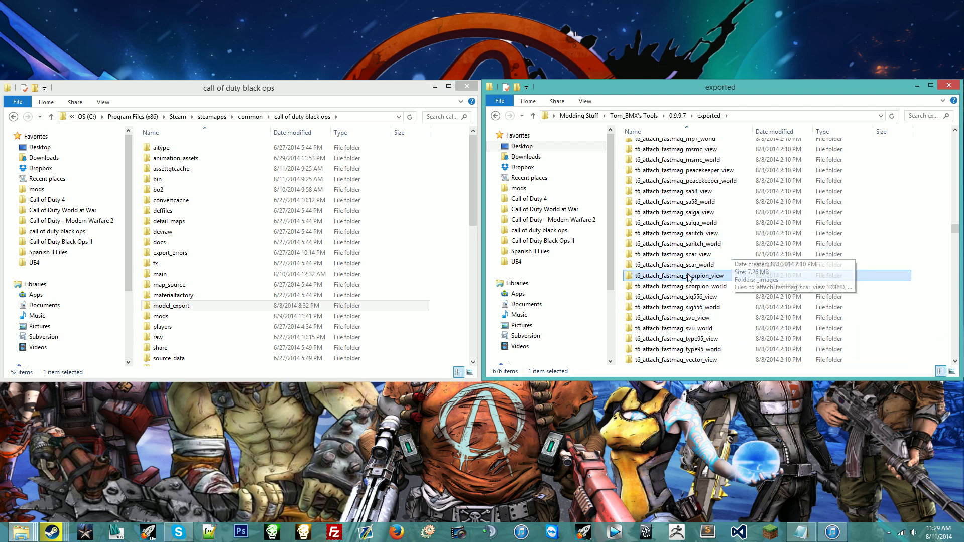
{"action": "left_click", "coordinate": [702, 298]}
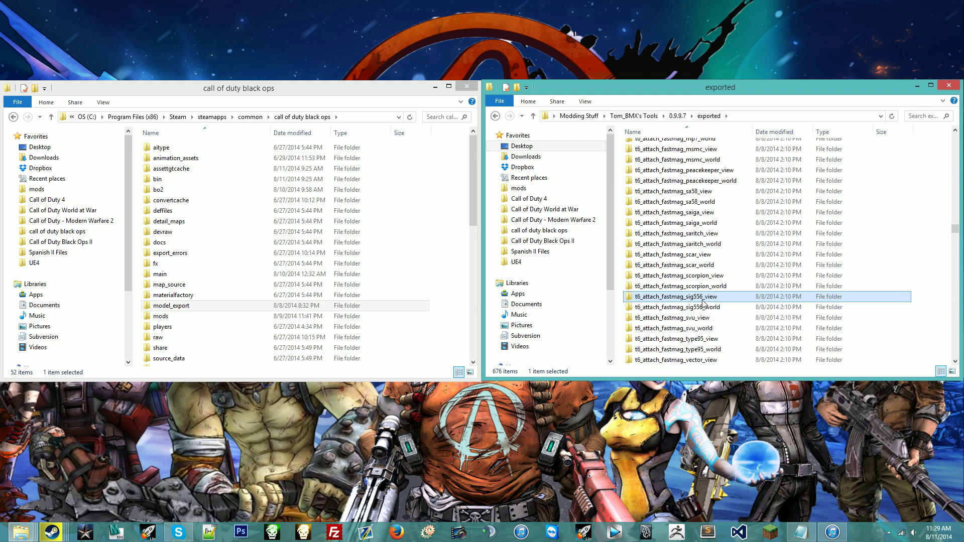
{"action": "double_click", "coordinate": [707, 297]}
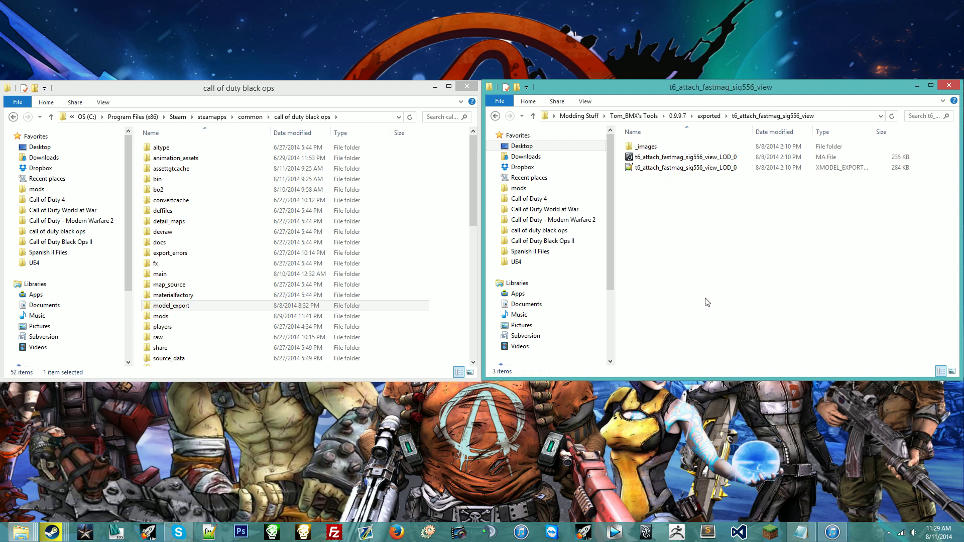
{"action": "double_click", "coordinate": [681, 147]}
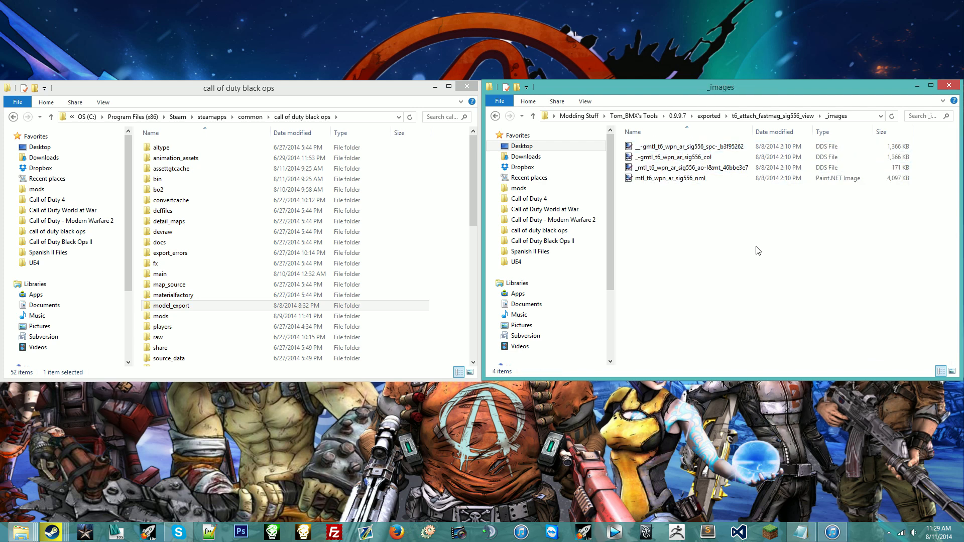
In the exported folder, select the view and world folders of t6_attach_fastmag_sig556, t6_attach_mag_sig556 and t6_wpn_ar_sig556 for copying.
{"action": "left_click_drag", "start_coordinate": [757, 254], "coordinate": [739, 131]}
{"action": "left_click", "coordinate": [709, 116]}
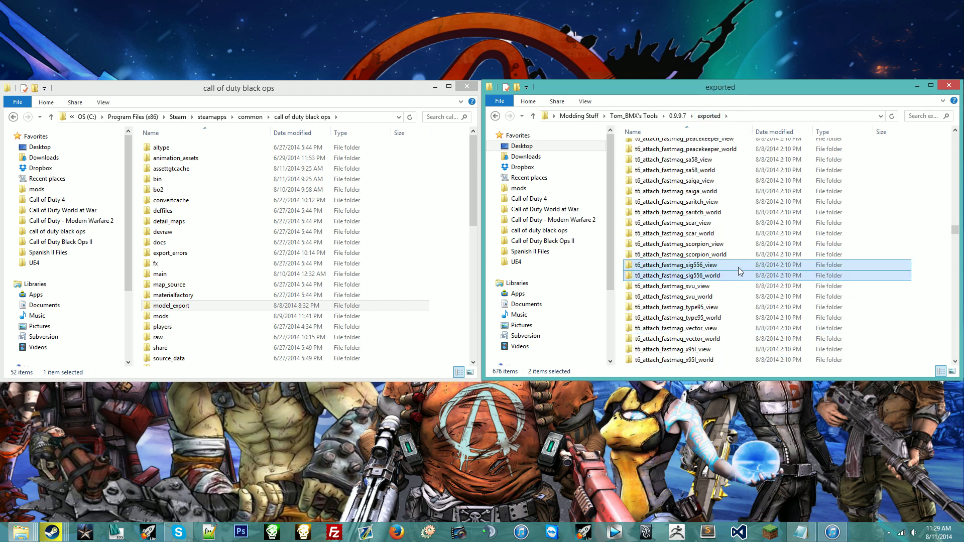
{"action": "scroll", "coordinate": [738, 272], "scroll_direction": "down", "scroll_amount": 15}
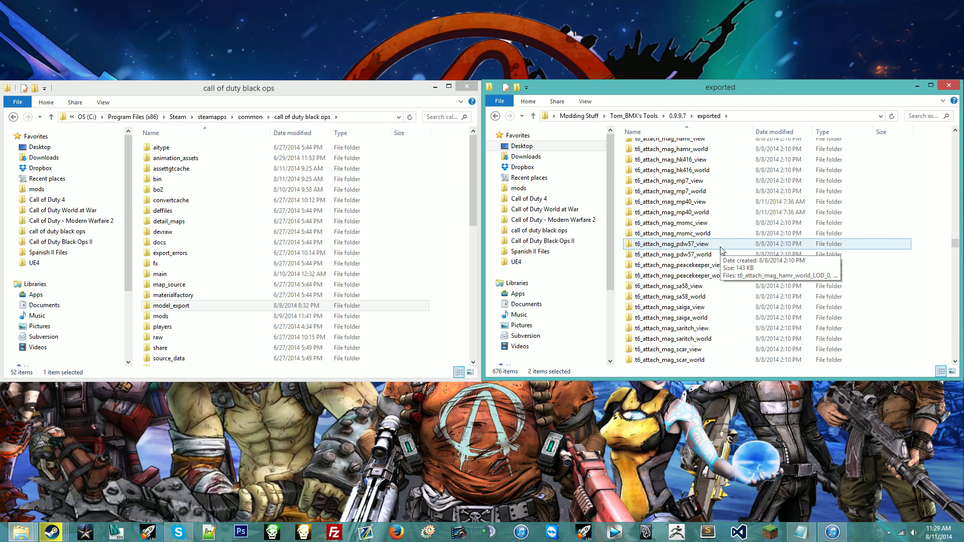
{"action": "scroll", "coordinate": [728, 261], "scroll_direction": "down", "scroll_amount": 4}
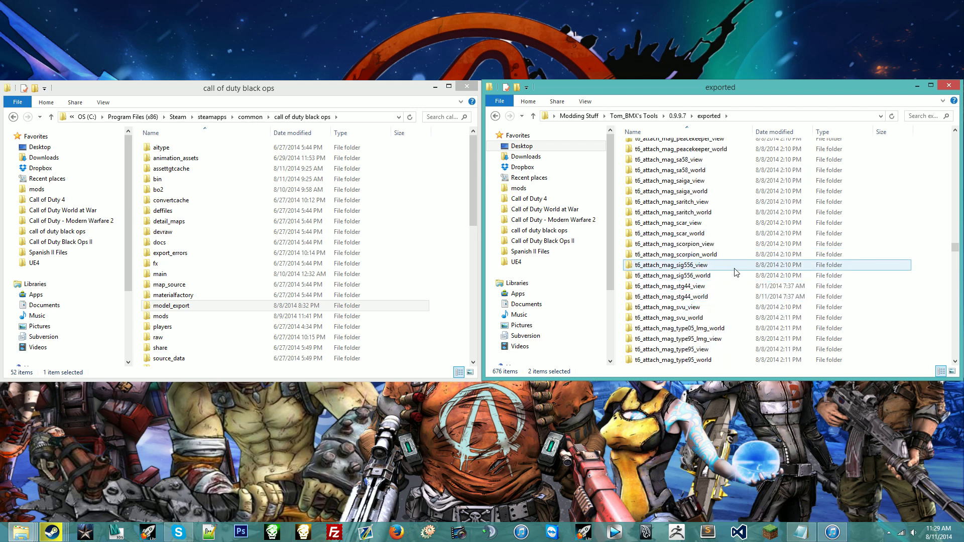
{"action": "left_click", "coordinate": [733, 267], "text": "ctrl"}
{"action": "left_click", "coordinate": [728, 280], "text": "ctrl"}
{"action": "scroll", "coordinate": [729, 280], "scroll_direction": "down", "scroll_amount": 10}
{"action": "scroll", "coordinate": [730, 285], "scroll_direction": "down", "scroll_amount": 20}
{"action": "scroll", "coordinate": [731, 326], "scroll_direction": "down", "scroll_amount": 5}
{"action": "left_click", "coordinate": [703, 202], "text": "ctrl"}
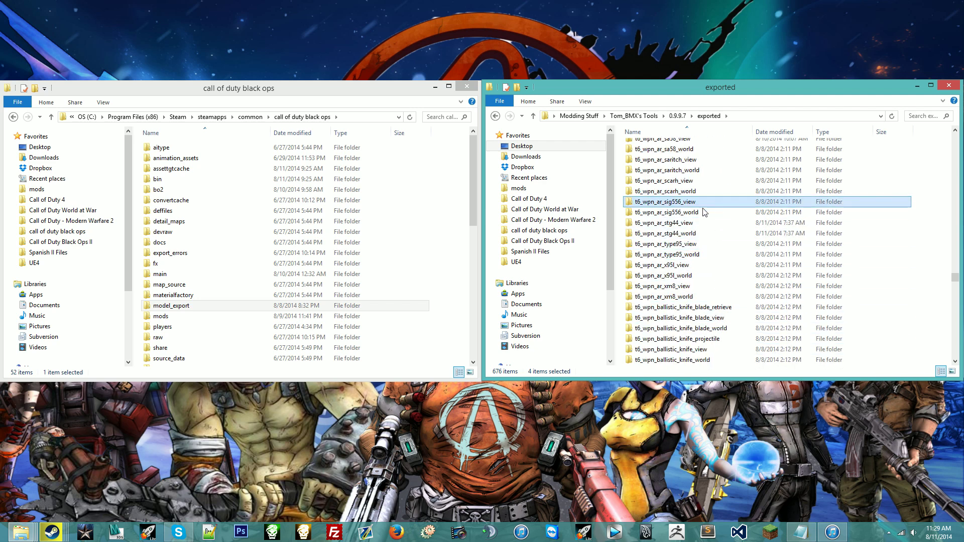
{"action": "left_click", "coordinate": [703, 212], "text": "ctrl"}
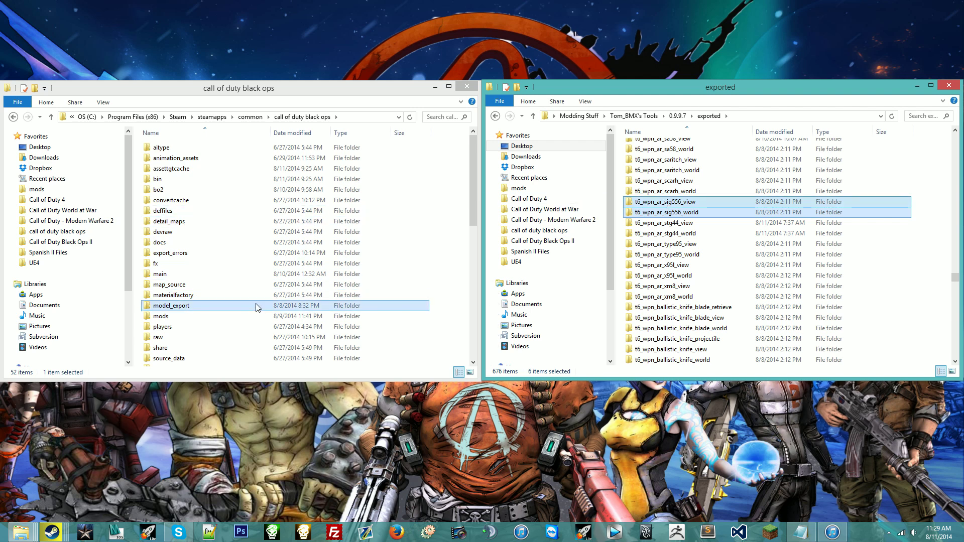
Paste the six SIG556 folders into the custom_weapons folder inside Black Ops' model_export folder.
{"action": "double_click", "coordinate": [171, 305]}
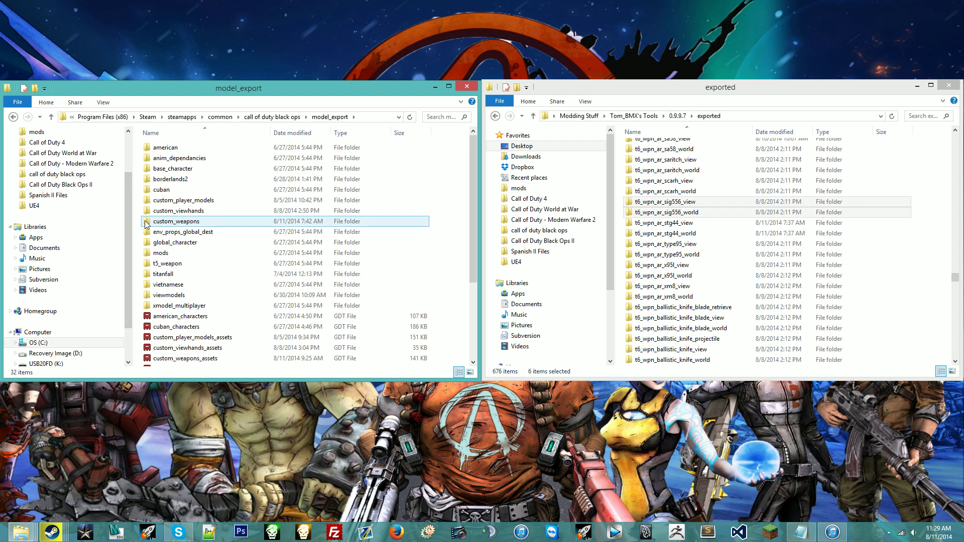
{"action": "double_click", "coordinate": [183, 223]}
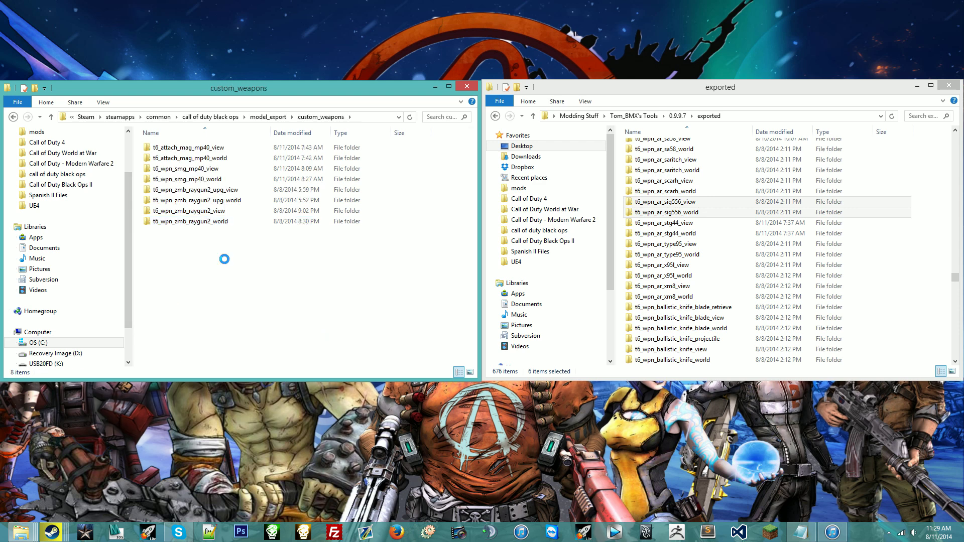
{"action": "key", "text": "ctrl+v"}
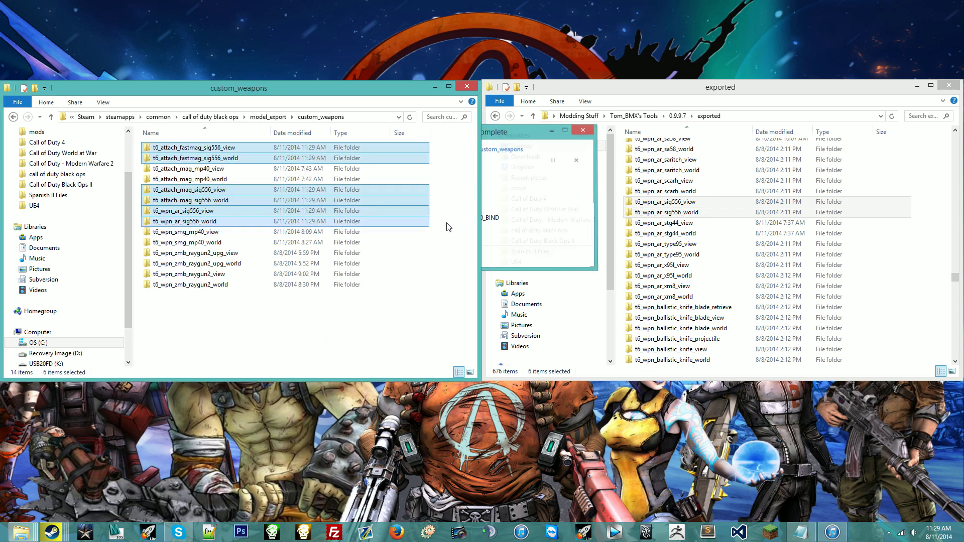
Open the t6_wpn_ar_sig556_view_LOD_0 MA file from the pasted t6_wpn_ar_sig556_view folder in Maya.
{"action": "left_click", "coordinate": [221, 212]}
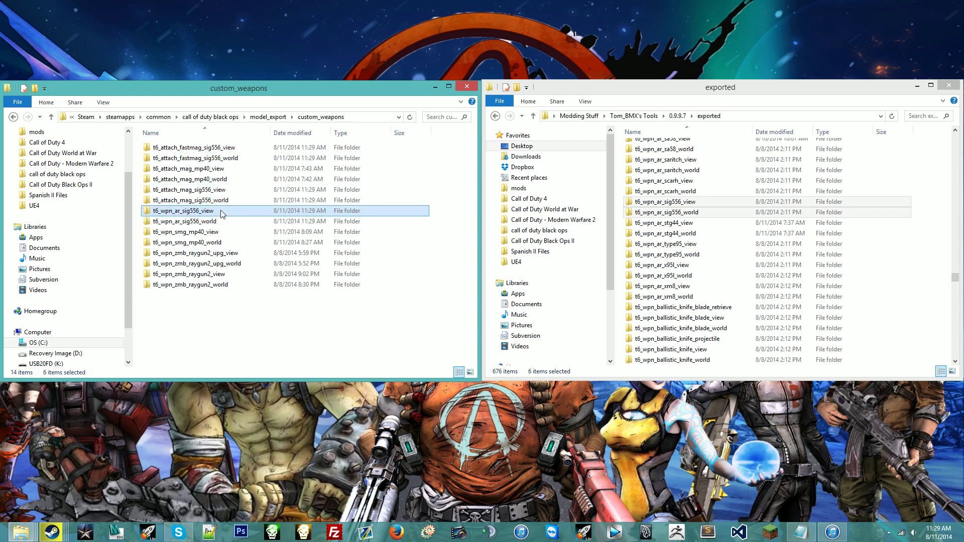
{"action": "double_click", "coordinate": [193, 216]}
{"action": "left_click", "coordinate": [224, 149]}
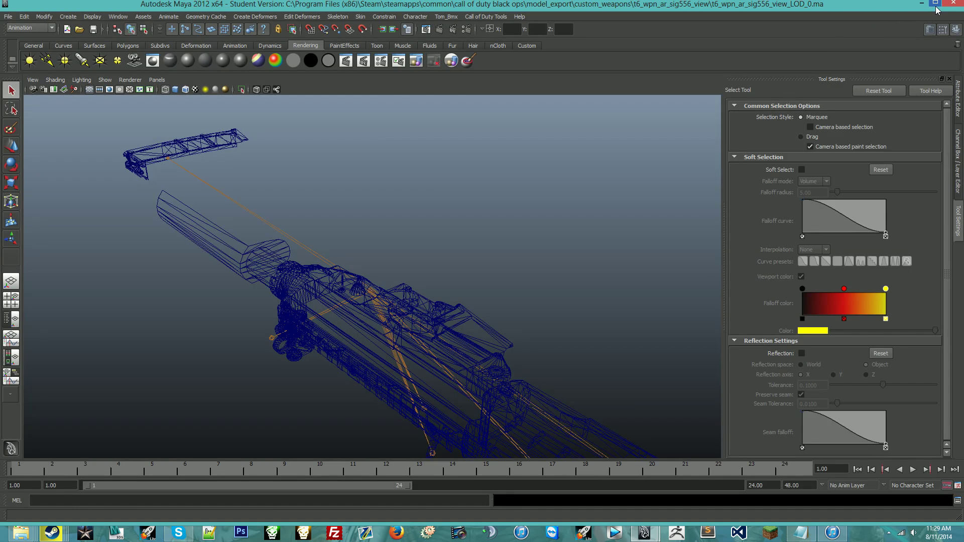
Run the t6_wpn_ar_sig556_view_LOD_0_BIND MEL script in the open weapon scene to bind its joints.
{"action": "mouse_move", "coordinate": [20, 532]}
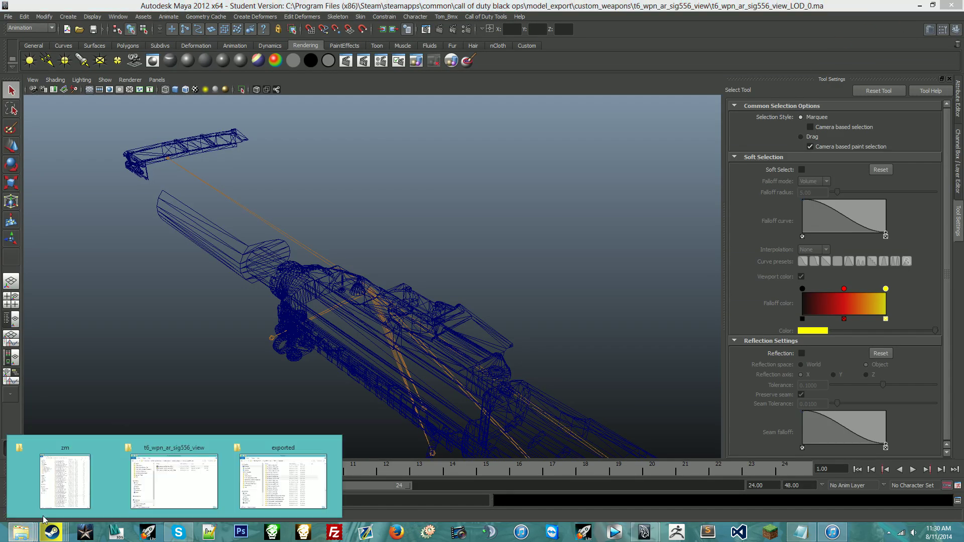
{"action": "left_click", "coordinate": [203, 479]}
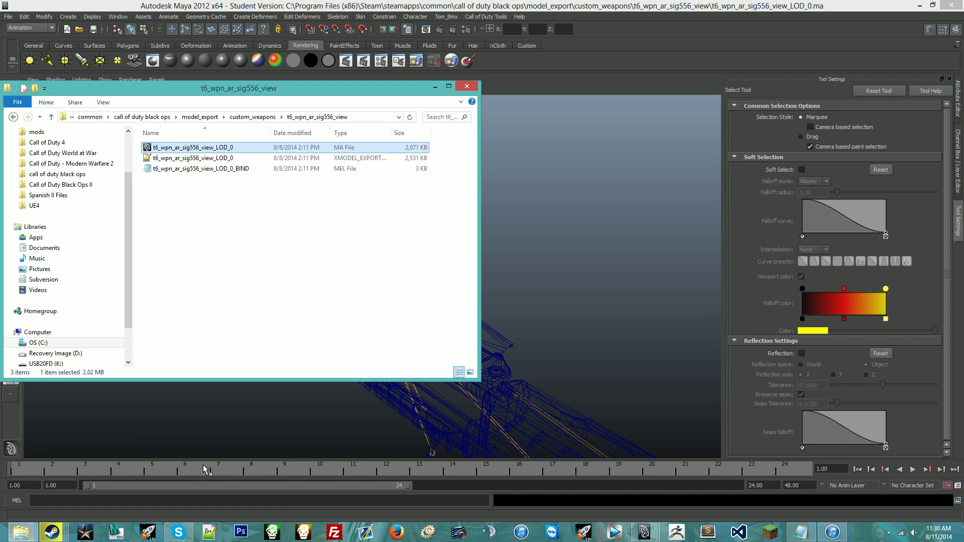
{"action": "left_click", "coordinate": [238, 170]}
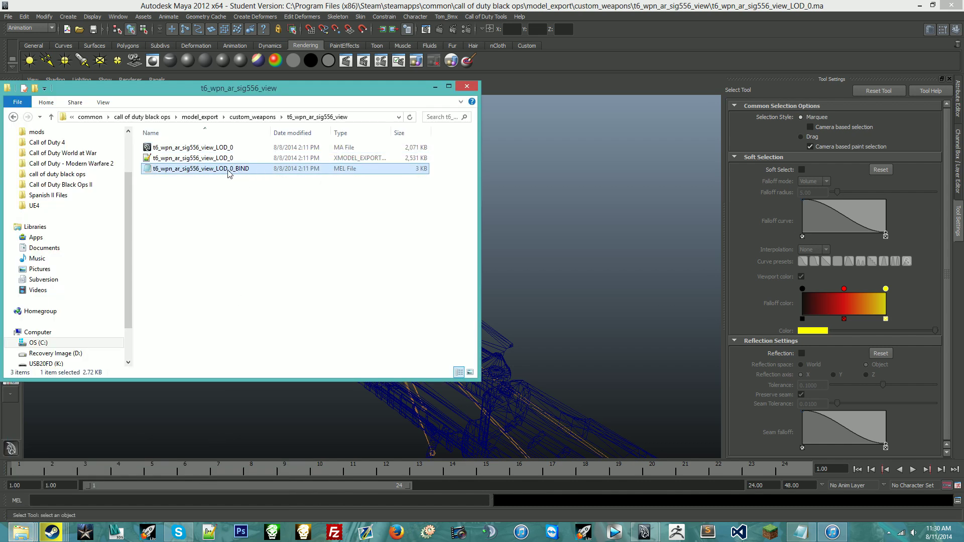
{"action": "left_click_drag", "start_coordinate": [231, 170], "coordinate": [601, 190]}
{"action": "left_click_drag", "start_coordinate": [598, 263], "coordinate": [599, 263]}
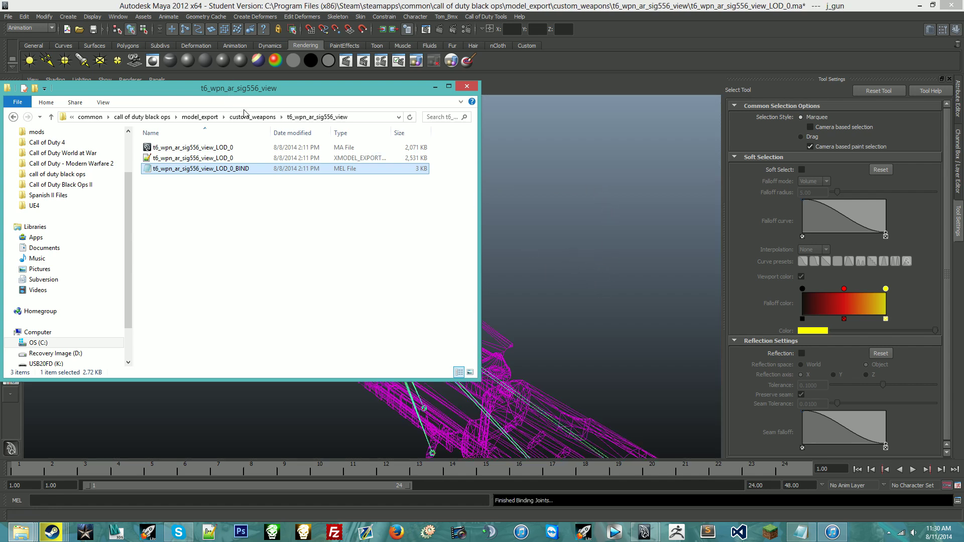
Open the t6_attach_mag_sig556_view_LOD_0 MA file from the t6_attach_mag_sig556_view folder in custom_weapons.
{"action": "left_click", "coordinate": [263, 117]}
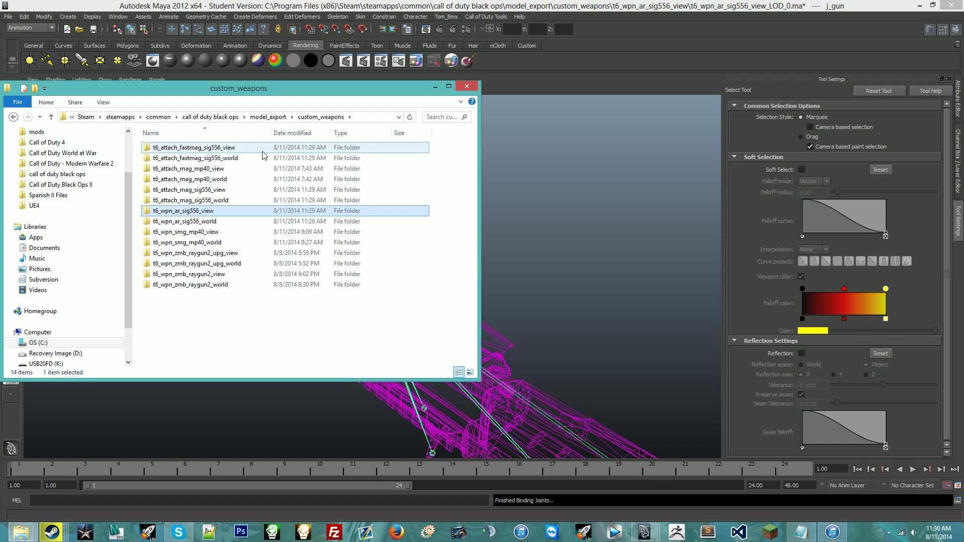
{"action": "double_click", "coordinate": [224, 190]}
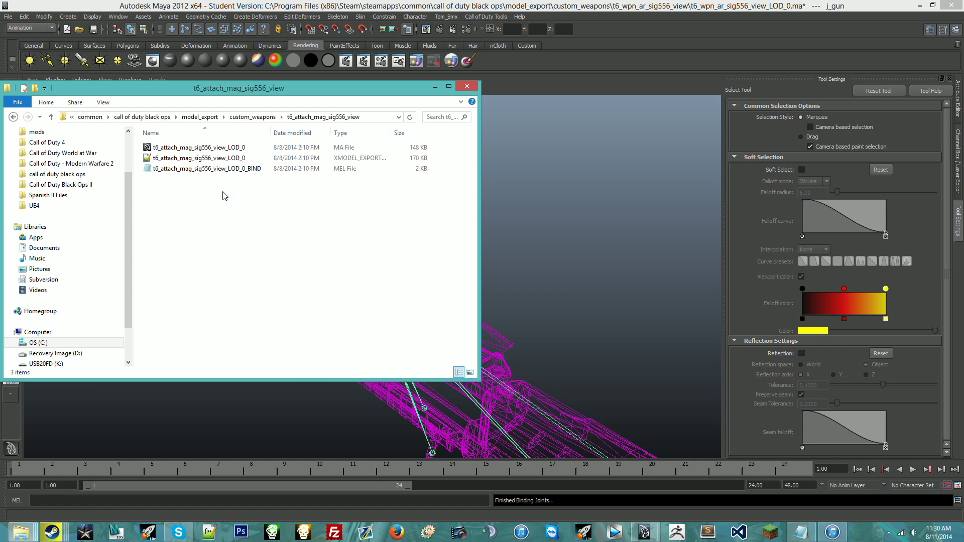
{"action": "double_click", "coordinate": [227, 148]}
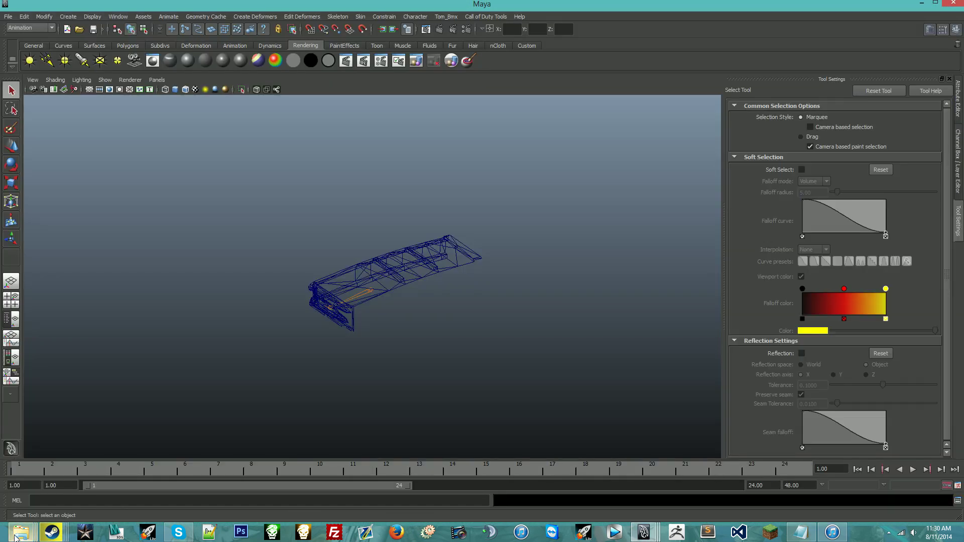
Run the t6_attach_mag_sig556_view_LOD_0_BIND script in the magazine scene and save the scene, accepting the Student Version notice.
{"action": "mouse_move", "coordinate": [21, 532]}
{"action": "left_click", "coordinate": [173, 477]}
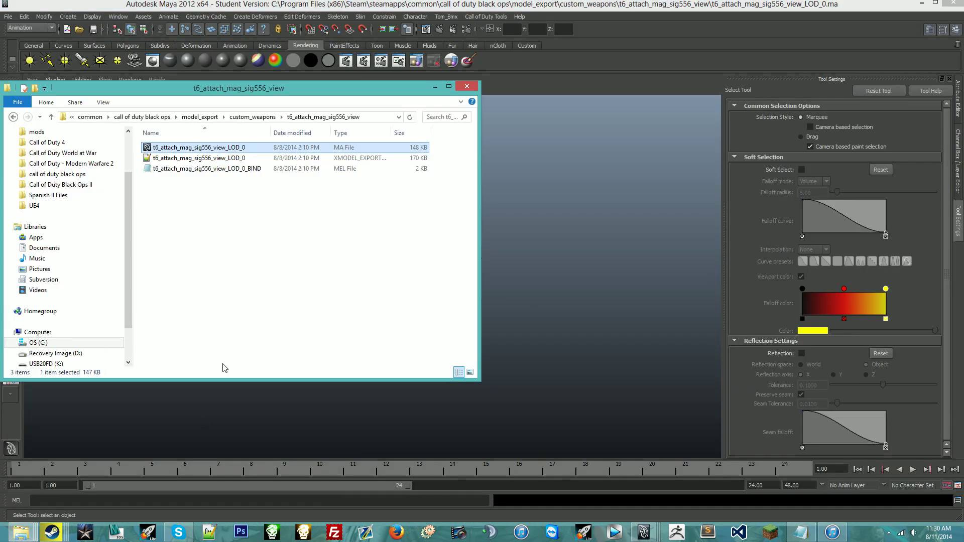
{"action": "left_click", "coordinate": [251, 170]}
{"action": "left_click_drag", "start_coordinate": [284, 173], "coordinate": [576, 187]}
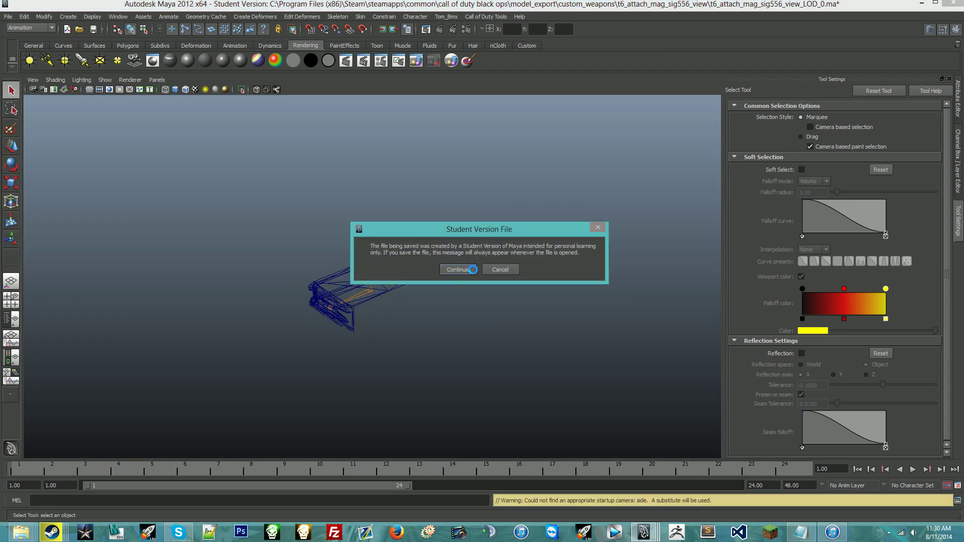
{"action": "left_click", "coordinate": [457, 269]}
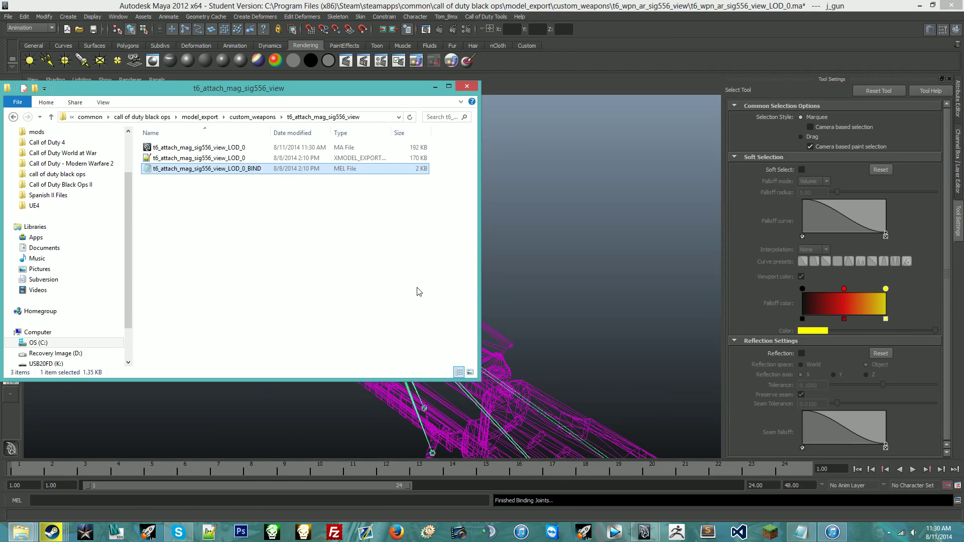
Import the saved t6_attach_mag_sig556_view_LOD_0 MA file into the t6_wpn_ar_sig556_view weapon scene.
{"action": "left_click", "coordinate": [199, 148]}
{"action": "left_click", "coordinate": [251, 169]}
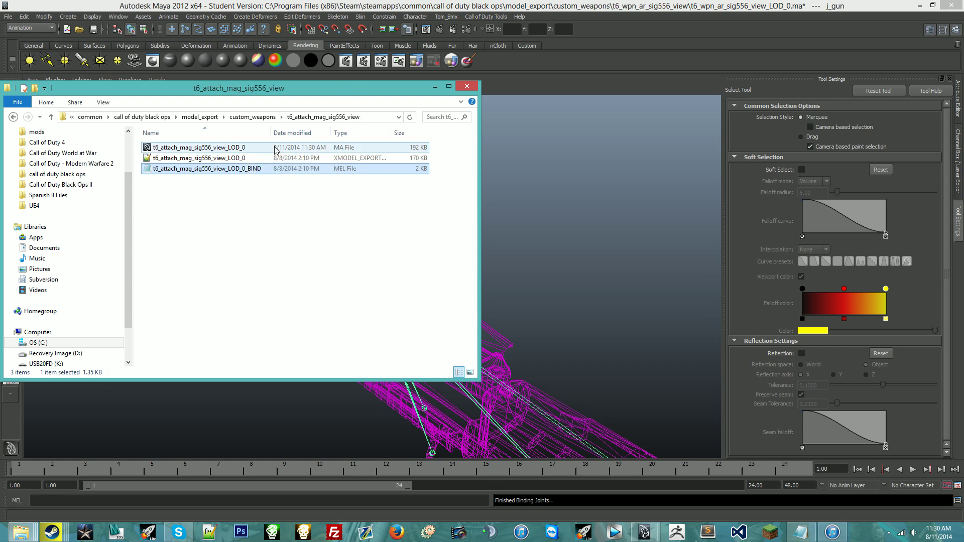
{"action": "left_click", "coordinate": [405, 146]}
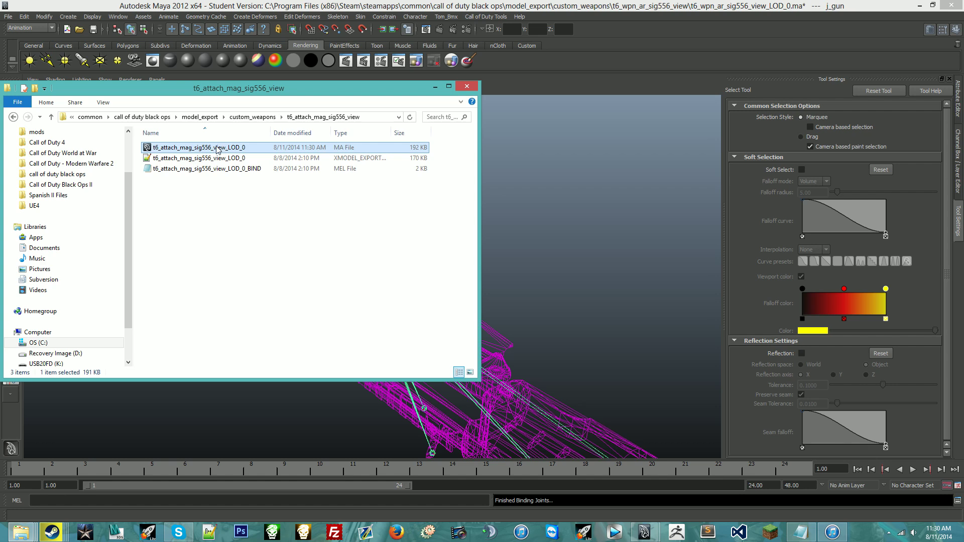
{"action": "left_click_drag", "start_coordinate": [217, 149], "coordinate": [576, 174]}
{"action": "left_click", "coordinate": [536, 160]}
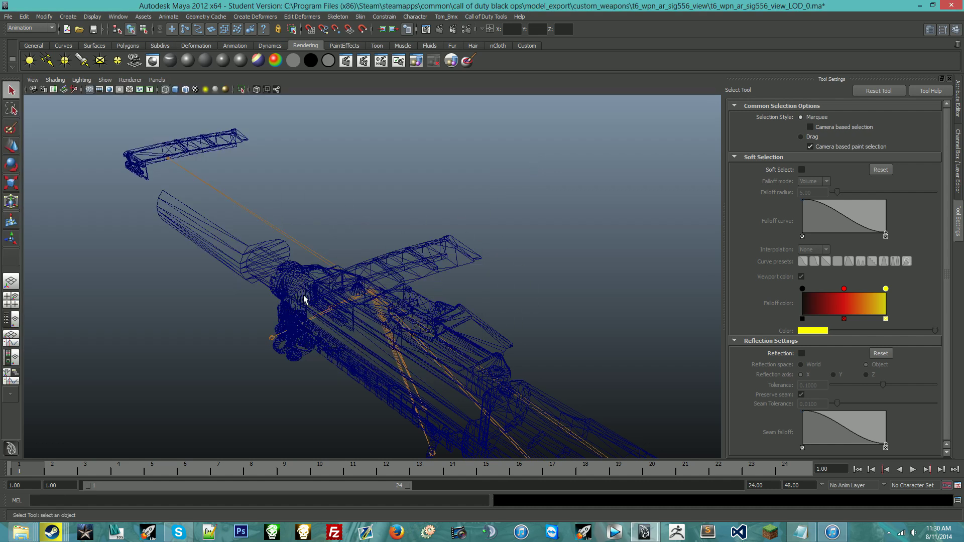
Create a new perspective view in the weapon scene and bring the rifle into it from the side.
{"action": "key", "text": "alt+Tab"}
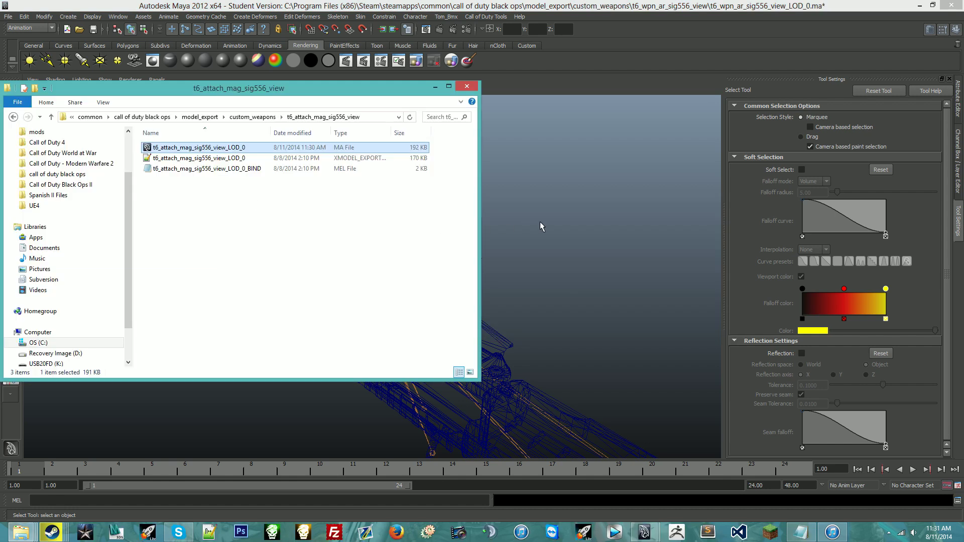
{"action": "left_click", "coordinate": [541, 222]}
{"action": "left_click", "coordinate": [156, 80]}
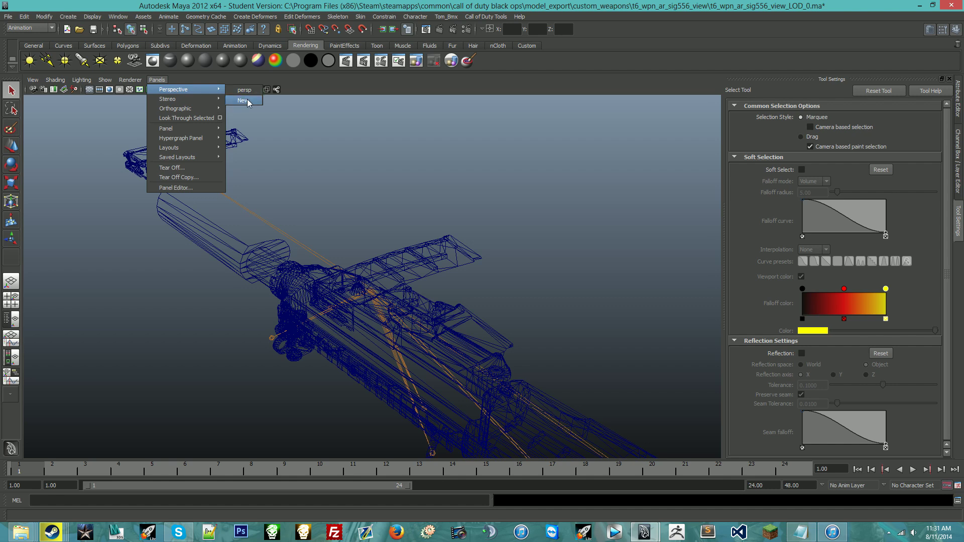
{"action": "left_click", "coordinate": [243, 101]}
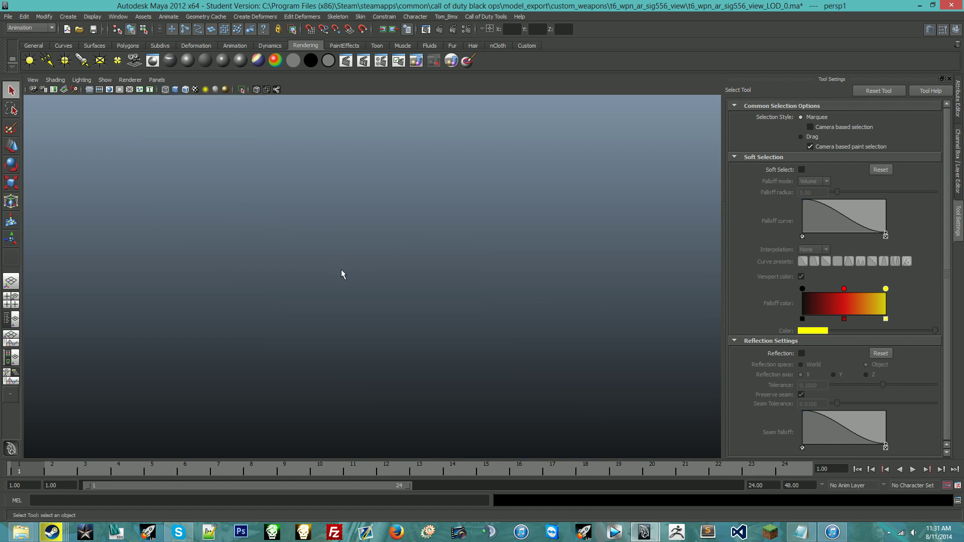
{"action": "scroll", "coordinate": [343, 273], "scroll_direction": "up", "scroll_amount": 8}
{"action": "left_click_drag", "start_coordinate": [345, 274], "coordinate": [505, 272], "text": "alt"}
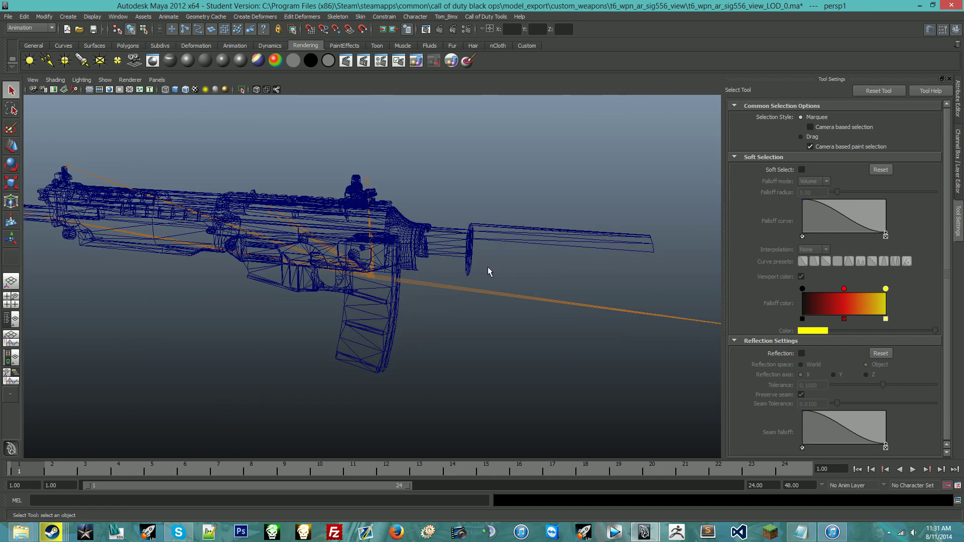
Switch the viewport to smooth shaded display and inspect the rifle with its magazine from several angles.
{"action": "key", "text": "5"}
{"action": "mouse_move", "coordinate": [484, 266]}
{"action": "left_mouse_down", "text": "alt"}
{"action": "mouse_move", "coordinate": [449, 250]}
{"action": "mouse_move", "coordinate": [146, 249]}
{"action": "mouse_move", "coordinate": [316, 249]}
{"action": "left_mouse_up", "text": "alt"}
{"action": "scroll", "coordinate": [316, 249], "scroll_direction": "down", "scroll_amount": 3}
{"action": "middle_click_drag", "start_coordinate": [316, 249], "coordinate": [397, 243], "text": "alt"}
{"action": "scroll", "coordinate": [397, 243], "scroll_direction": "up", "scroll_amount": 3}
{"action": "left_click_drag", "start_coordinate": [395, 242], "coordinate": [317, 247], "text": "alt"}
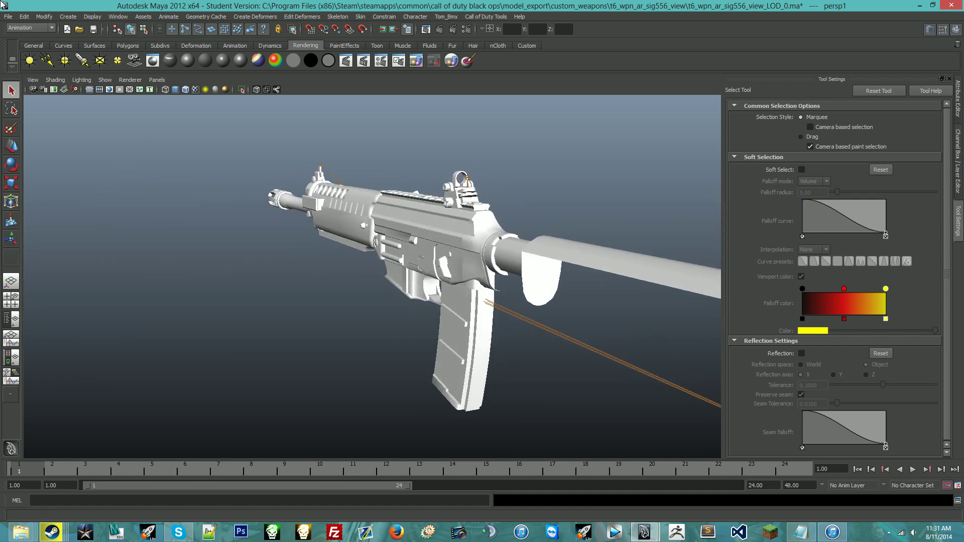
Inspect the color texture file of the bo2_mtl_t6_attach_bullet material through the Hypershade and Attribute Editor, and close the Hypershade.
{"action": "left_click", "coordinate": [118, 16]}
{"action": "mouse_move", "coordinate": [171, 41]}
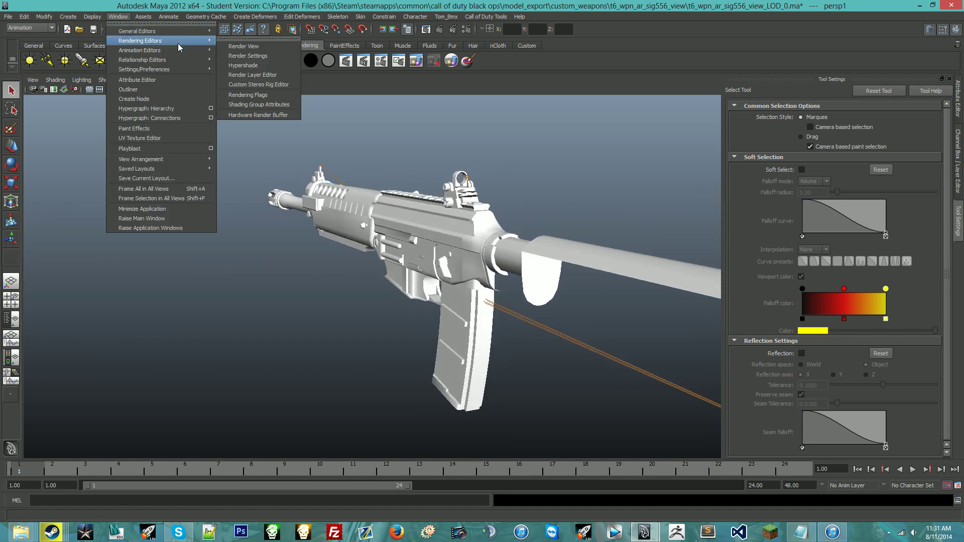
{"action": "left_click", "coordinate": [254, 65]}
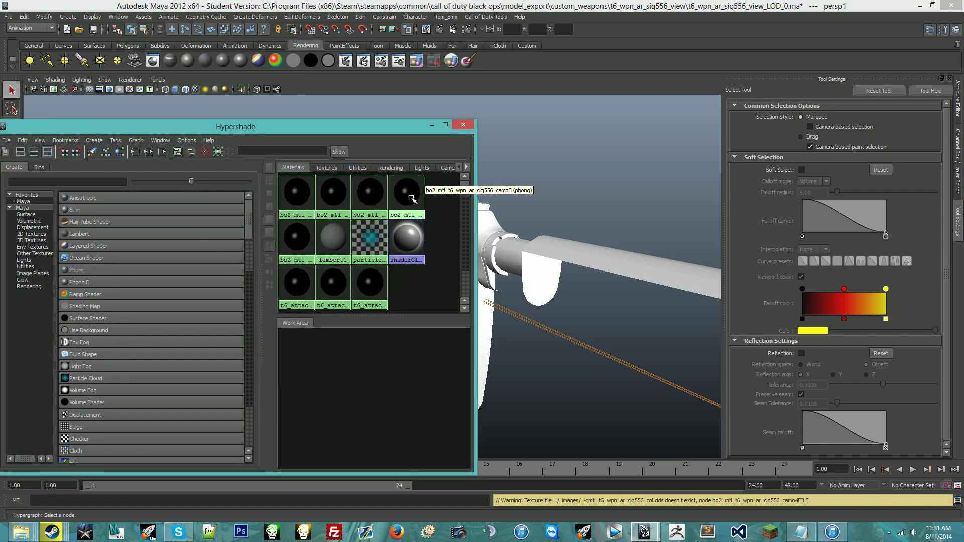
{"action": "left_click", "coordinate": [300, 190]}
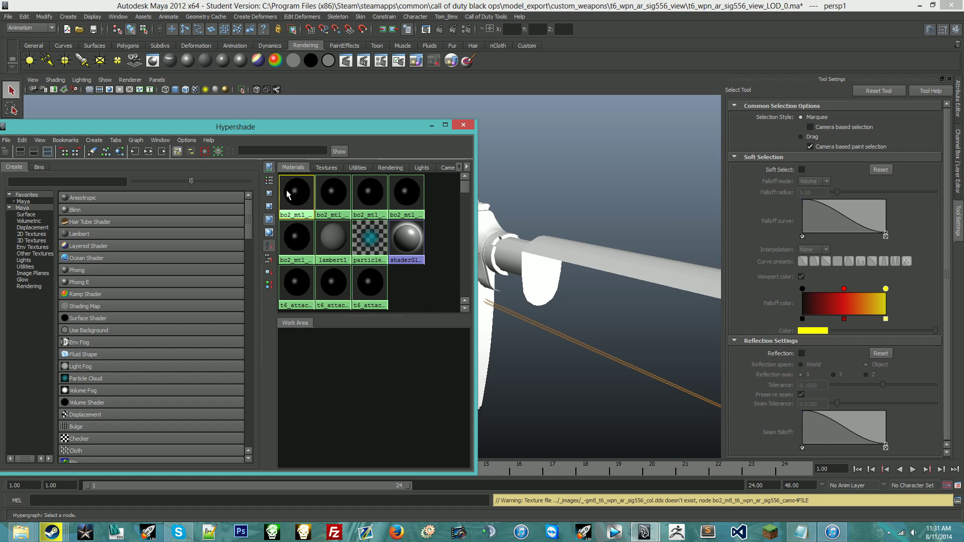
{"action": "key", "text": "ctrl+a"}
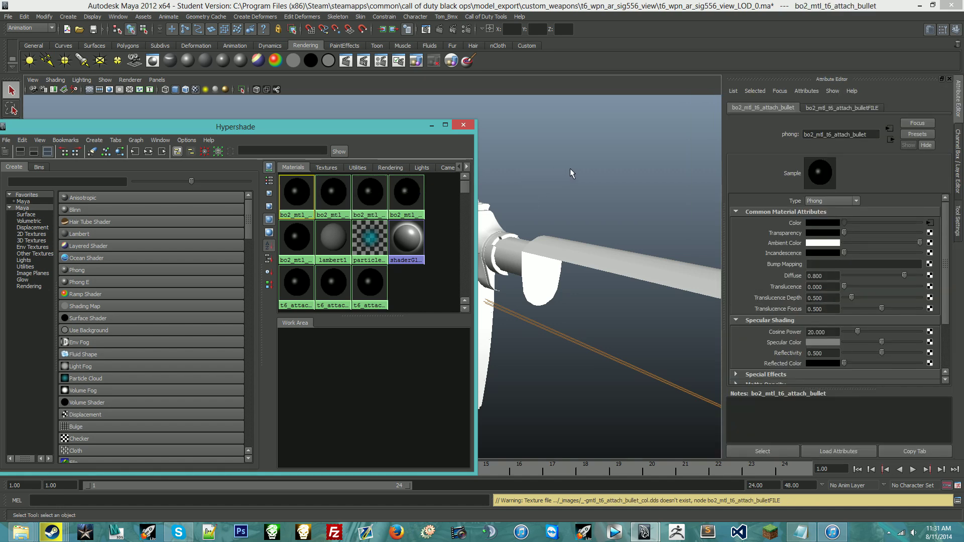
{"action": "left_click", "coordinate": [931, 223]}
{"action": "left_click", "coordinate": [930, 223]}
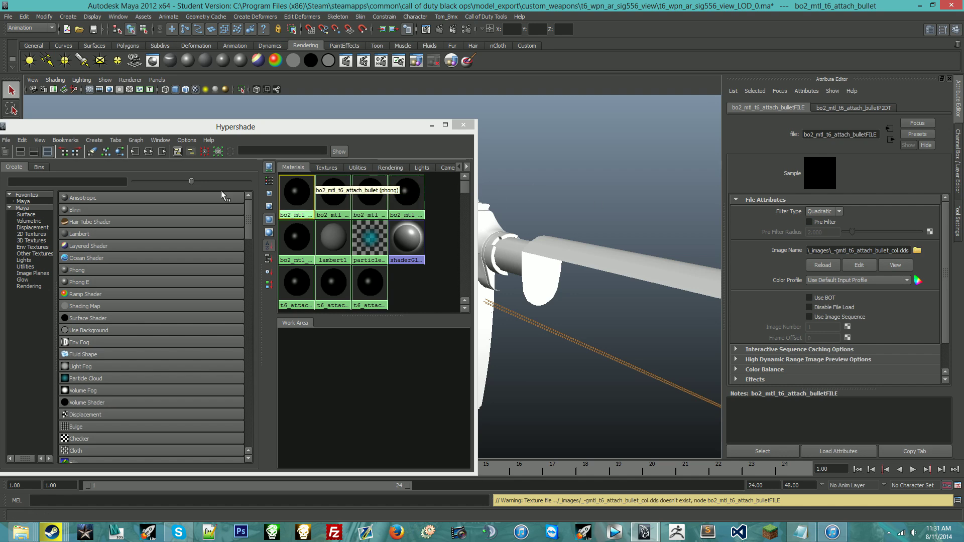
{"action": "left_click", "coordinate": [464, 125]}
{"action": "left_click", "coordinate": [465, 125]}
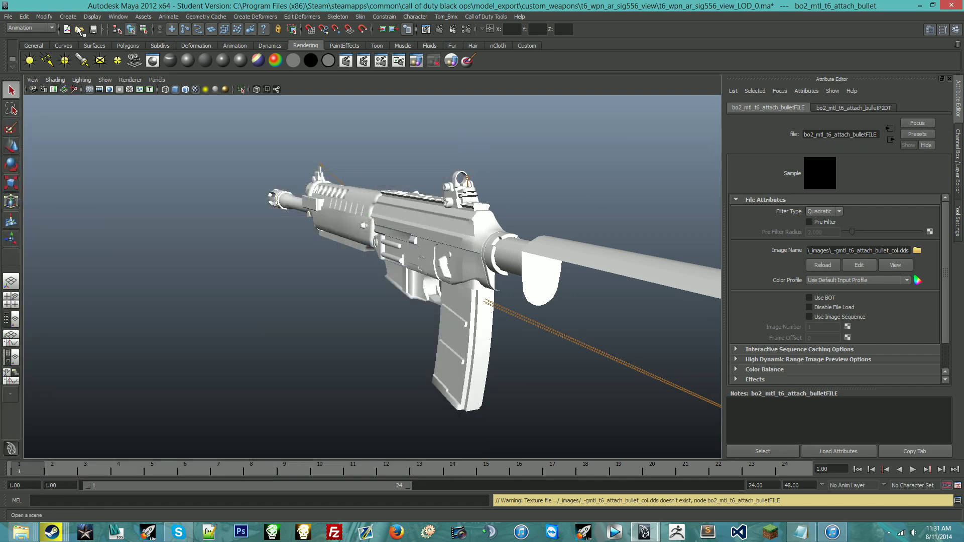
Open the file texture node connected to the color of the bo2_mtl_t6_attach_bullet material from the Hypershade.
{"action": "left_click", "coordinate": [118, 17]}
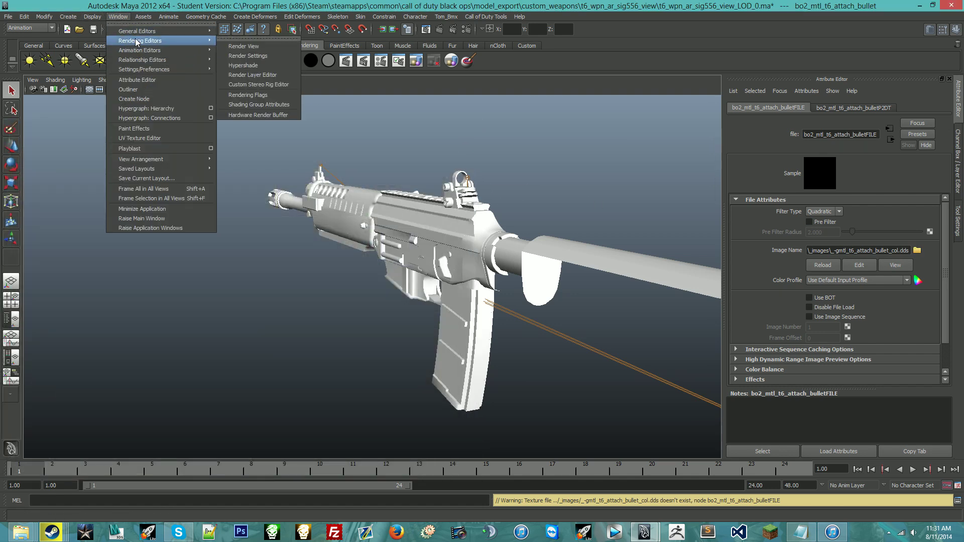
{"action": "left_click", "coordinate": [244, 65]}
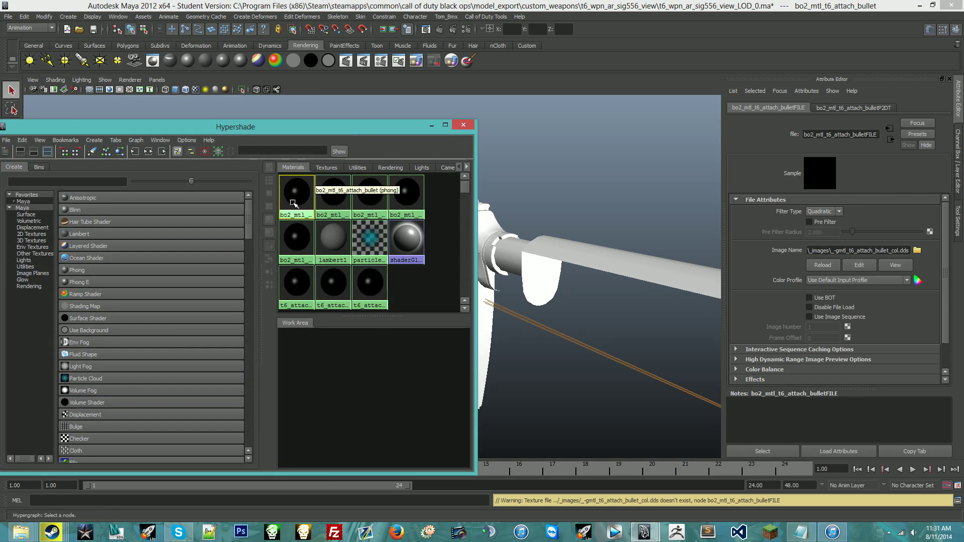
{"action": "left_click", "coordinate": [296, 201]}
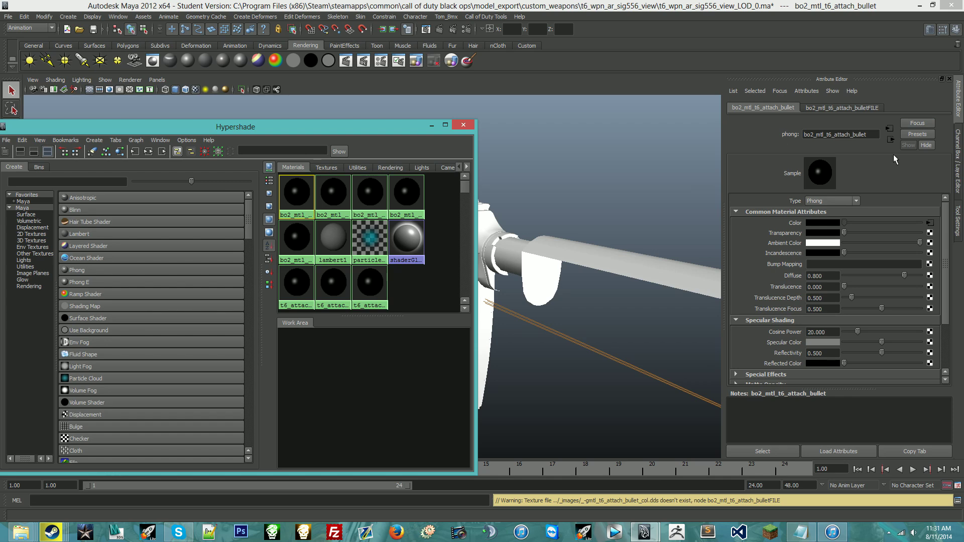
{"action": "left_click_drag", "start_coordinate": [815, 134], "coordinate": [870, 134]}
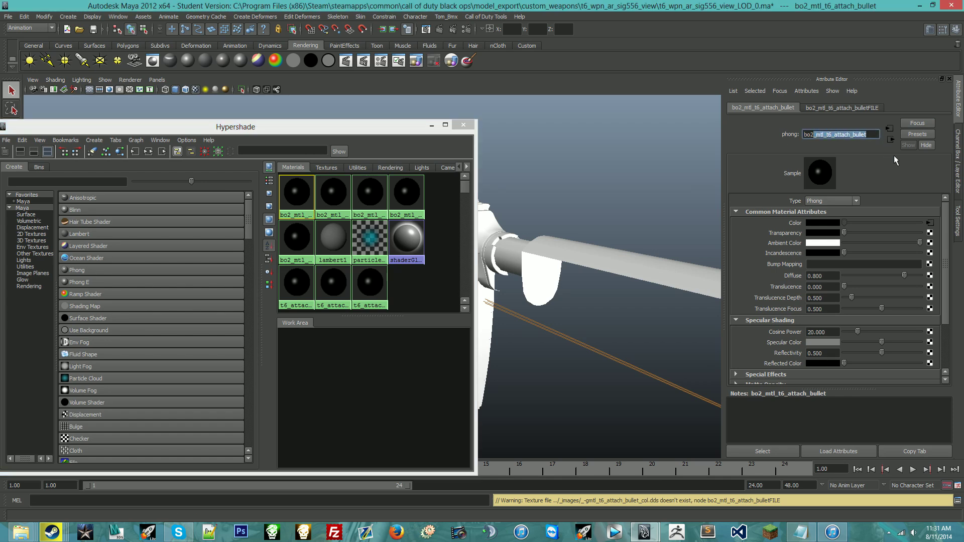
{"action": "left_click", "coordinate": [929, 223]}
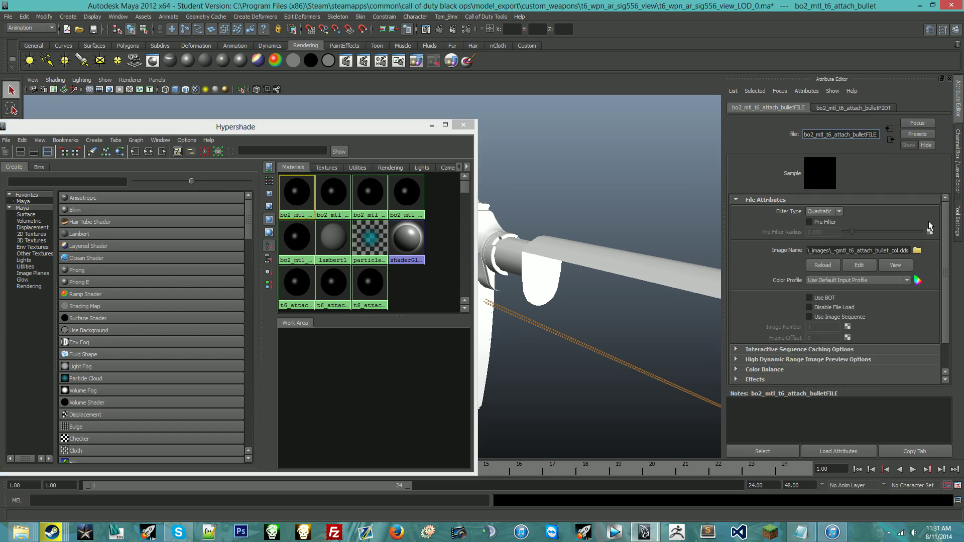
Browse for the texture's image in custom_weapons\t6_attach_fastmag_sig556_view\_images and select _-gmtl_t6_wpn_ar_sig556_col.dds.
{"action": "left_click", "coordinate": [917, 250]}
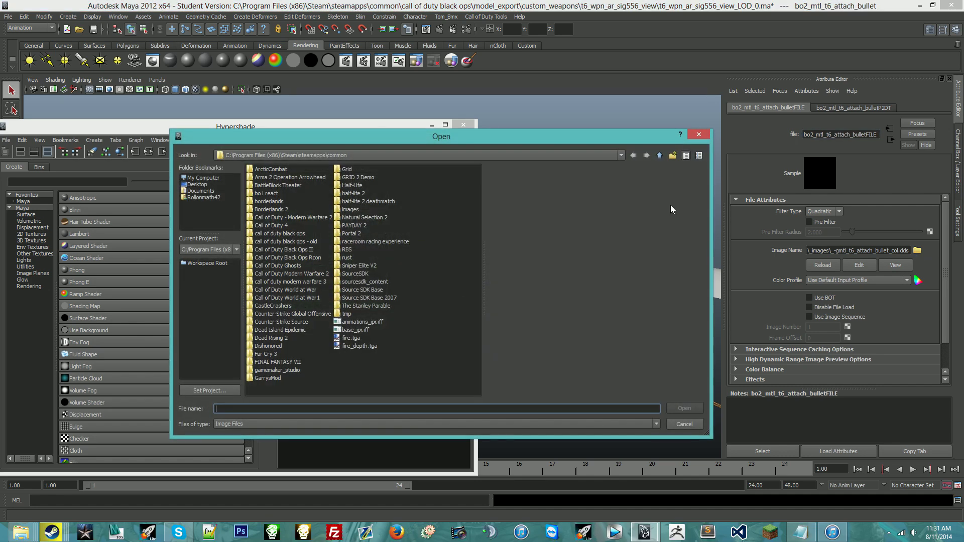
{"action": "double_click", "coordinate": [288, 234]}
{"action": "double_click", "coordinate": [280, 292]}
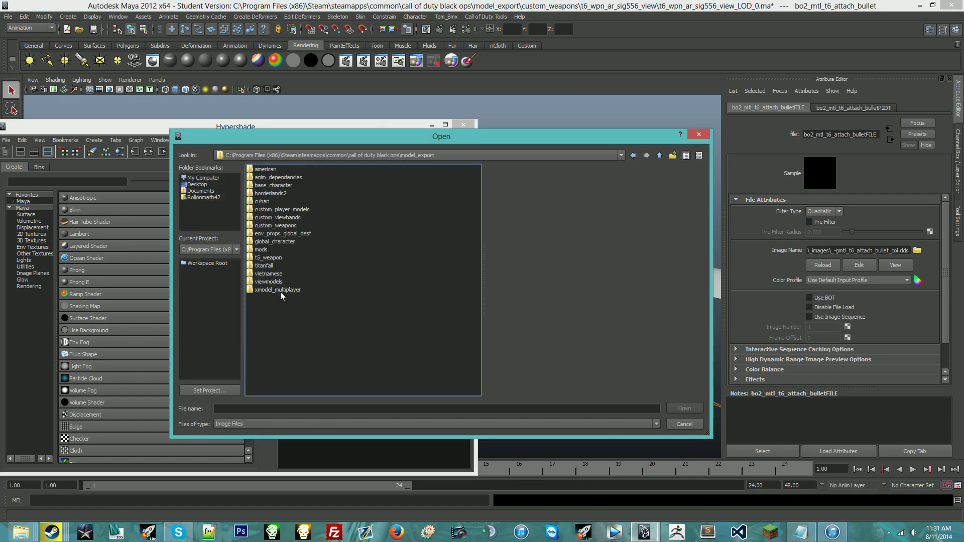
{"action": "double_click", "coordinate": [288, 226]}
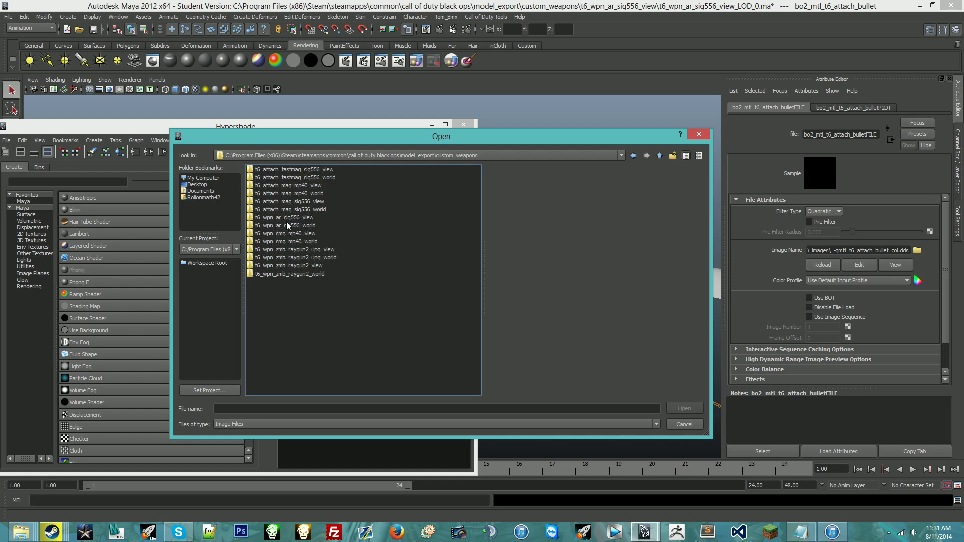
{"action": "double_click", "coordinate": [295, 169]}
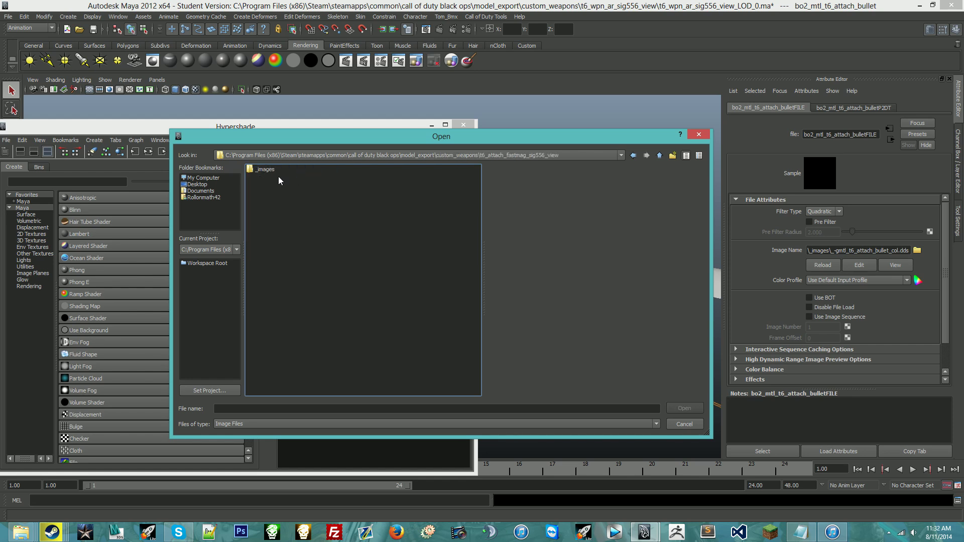
{"action": "double_click", "coordinate": [266, 170]}
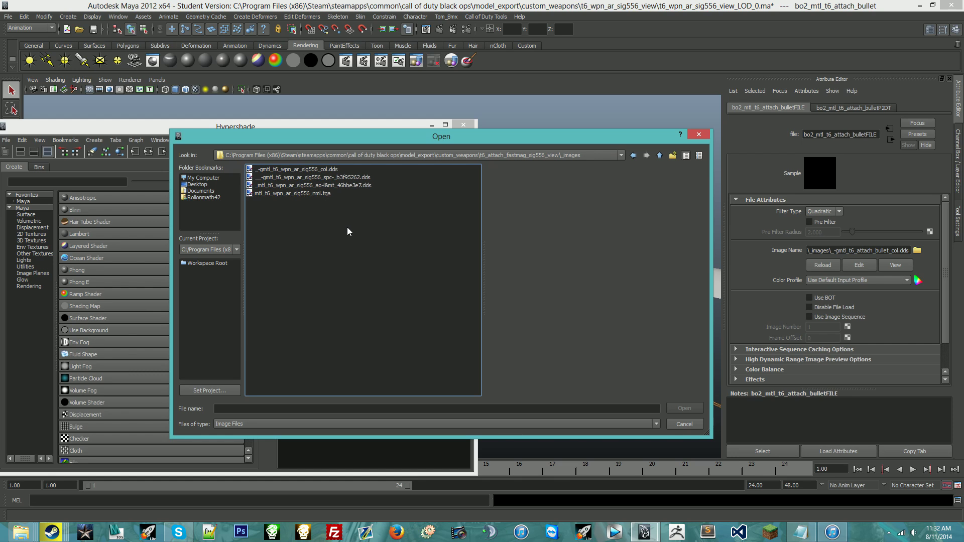
{"action": "left_click", "coordinate": [324, 170]}
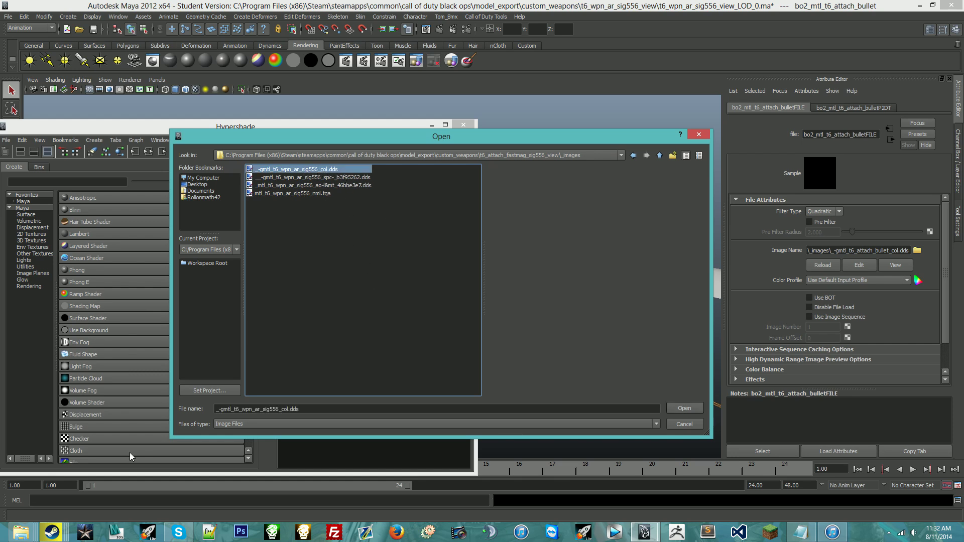
In File Explorer, delete the ao DDS texture from the _images folder of t6_attach_fastmag_sig556_view.
{"action": "mouse_move", "coordinate": [21, 532]}
{"action": "left_click", "coordinate": [204, 473]}
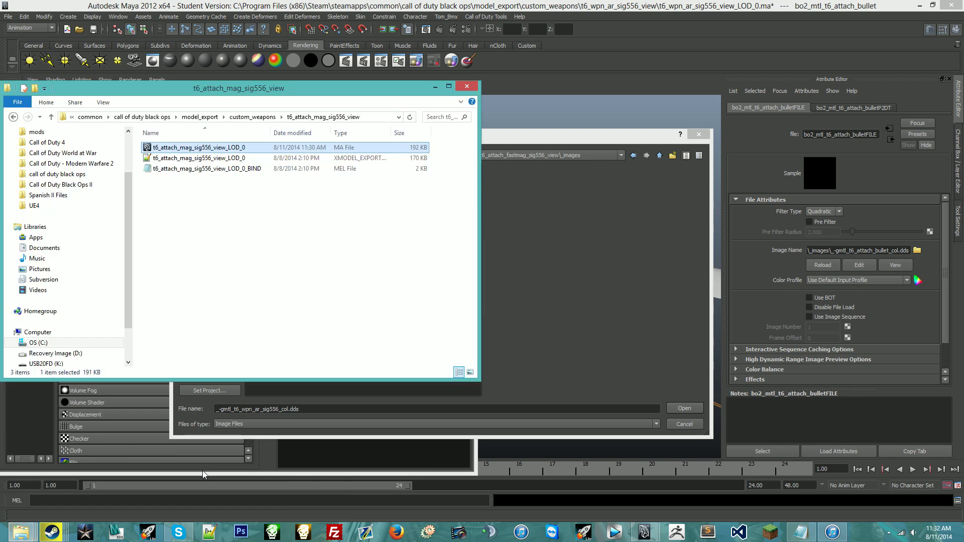
{"action": "left_click", "coordinate": [261, 118]}
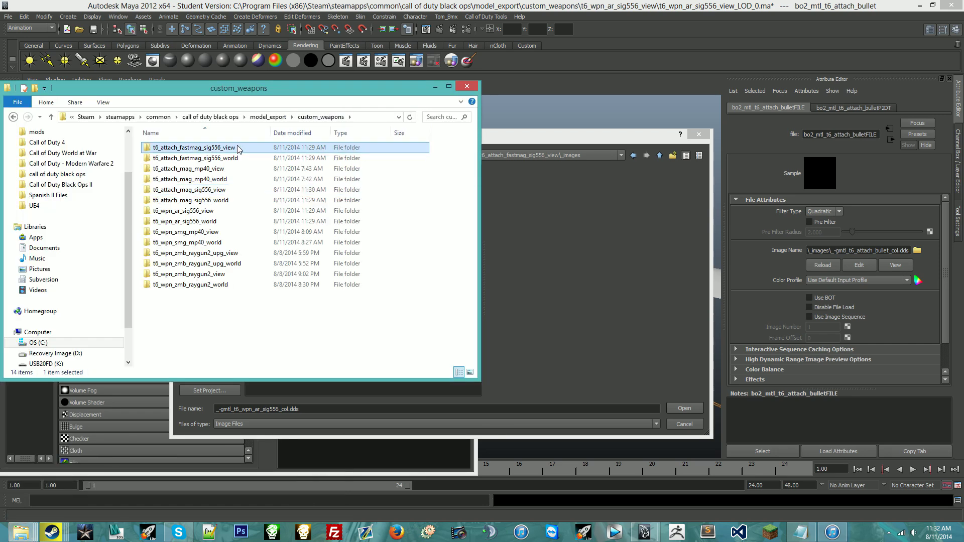
{"action": "double_click", "coordinate": [241, 147]}
{"action": "double_click", "coordinate": [241, 147]}
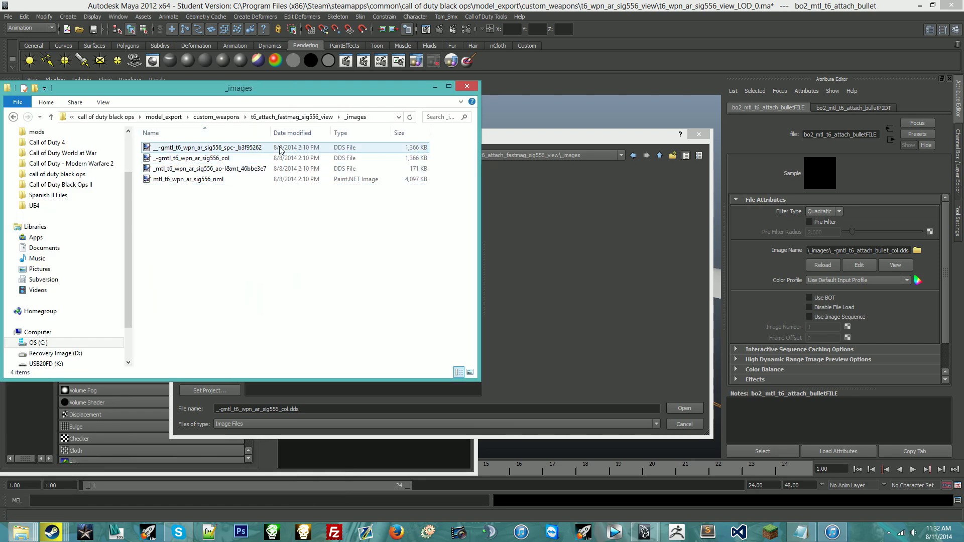
{"action": "left_click_drag", "start_coordinate": [281, 172], "coordinate": [379, 171]}
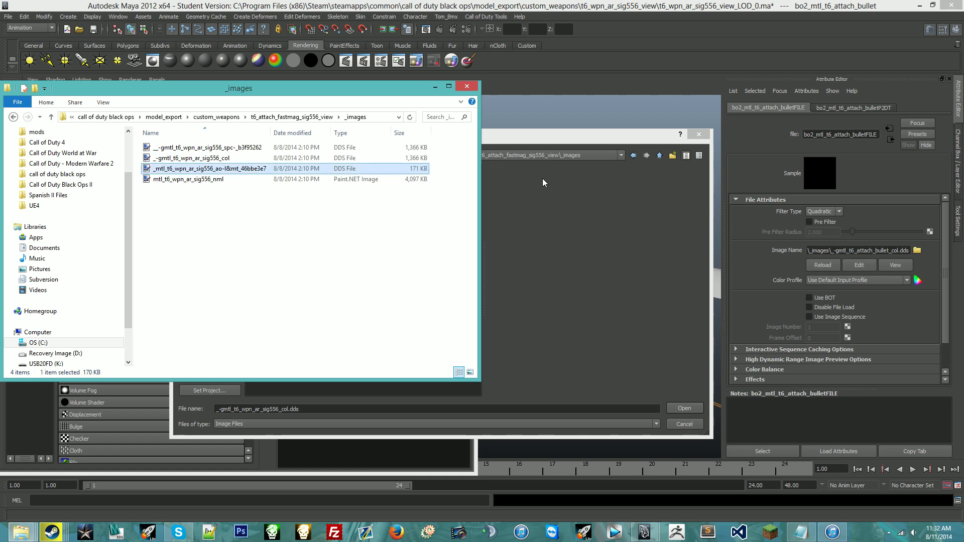
{"action": "key", "text": "Delete"}
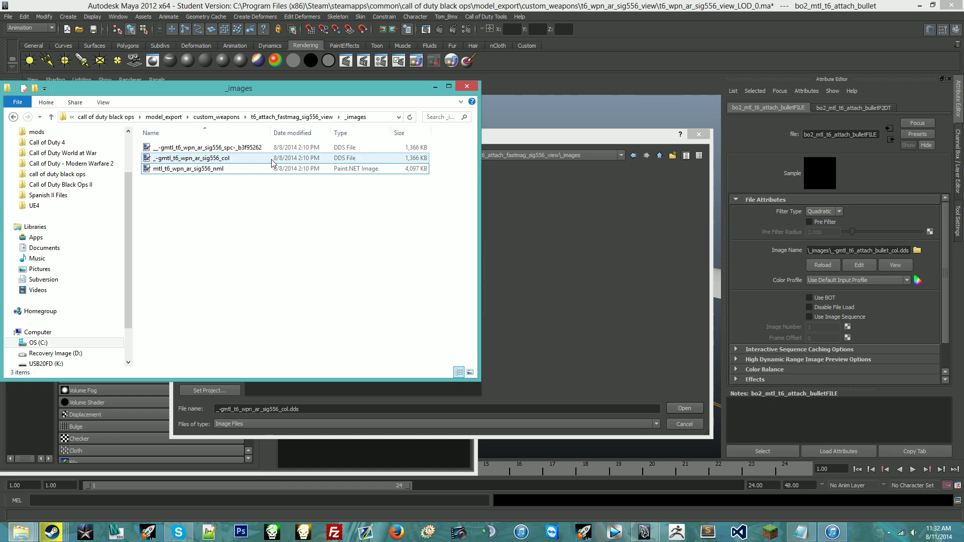
Rename the specular DDS texture as mtl_t6_wpn_ar_sig556_spec.
{"action": "left_click", "coordinate": [190, 147]}
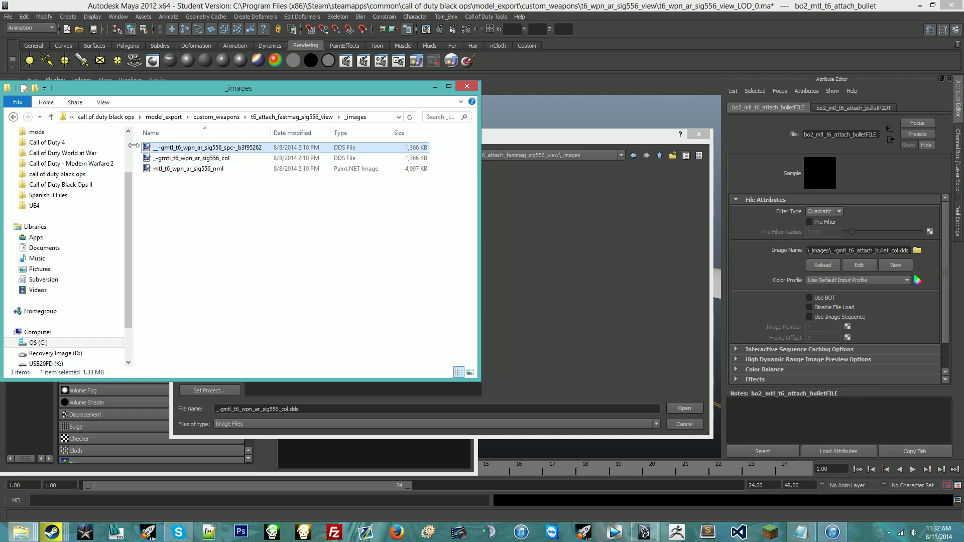
{"action": "key", "text": "F2"}
{"action": "left_click_drag", "start_coordinate": [164, 148], "coordinate": [144, 151]}
{"action": "key", "text": "BackSpace"}
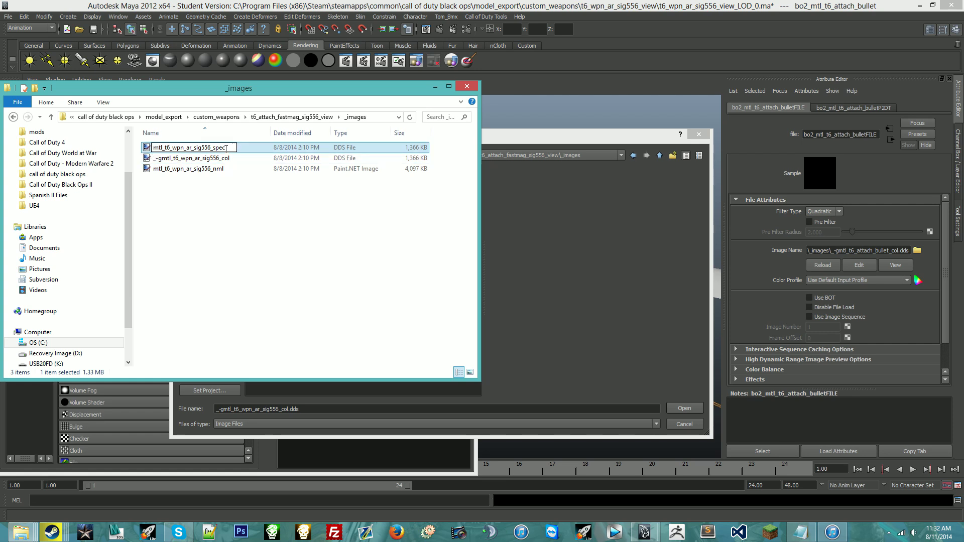
{"action": "key", "text": "Return"}
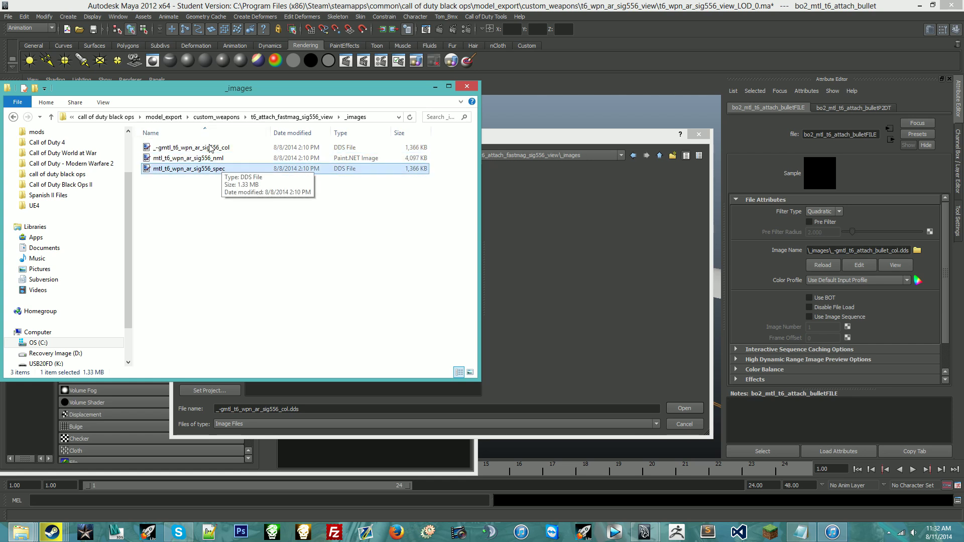
Rename the color DDS texture as mtl_t6_wpn_ar_sig556_col.
{"action": "left_click", "coordinate": [190, 149]}
{"action": "left_click", "coordinate": [161, 149]}
{"action": "key", "text": "Delete"}
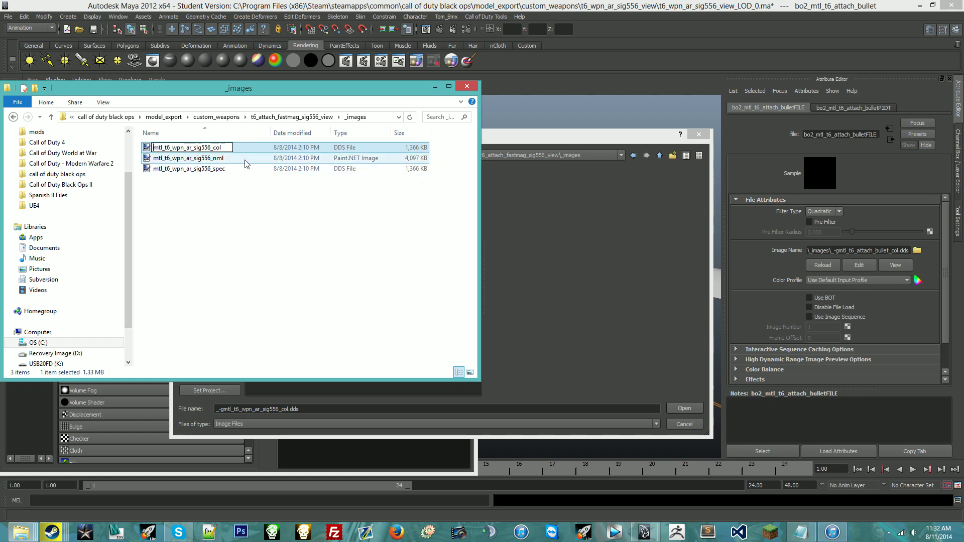
{"action": "key", "text": "Return"}
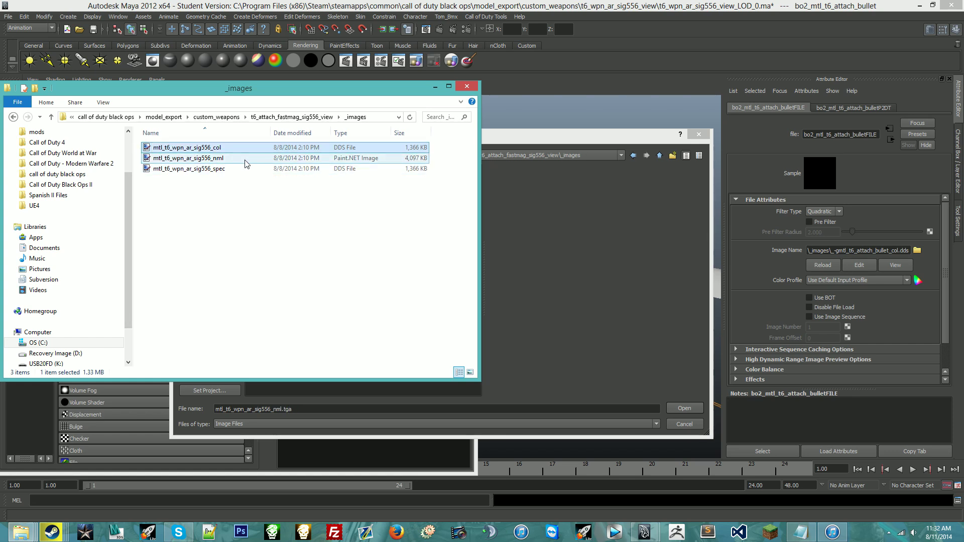
{"action": "left_click", "coordinate": [220, 158]}
{"action": "left_click", "coordinate": [218, 169]}
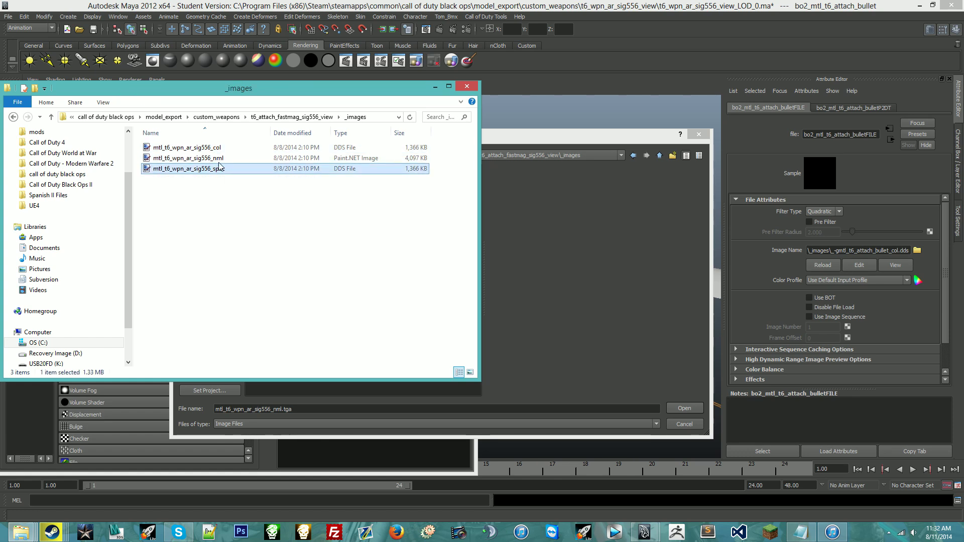
{"action": "left_click", "coordinate": [234, 147]}
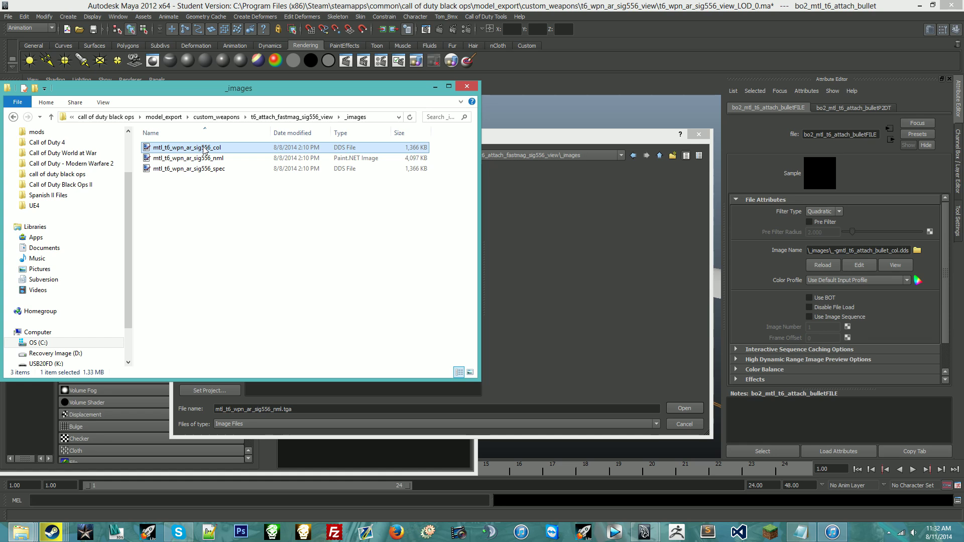
{"action": "left_click", "coordinate": [283, 217]}
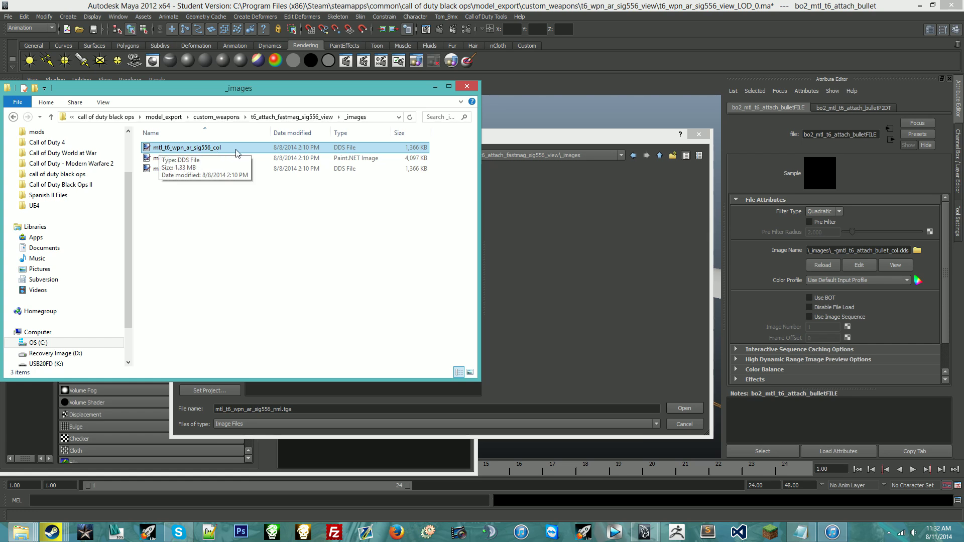
Save mtl_t6_wpn_ar_sig556_col as a 32-bit TGA in Paint.NET, and delete its DDS original from the _images folder.
{"action": "double_click", "coordinate": [207, 147]}
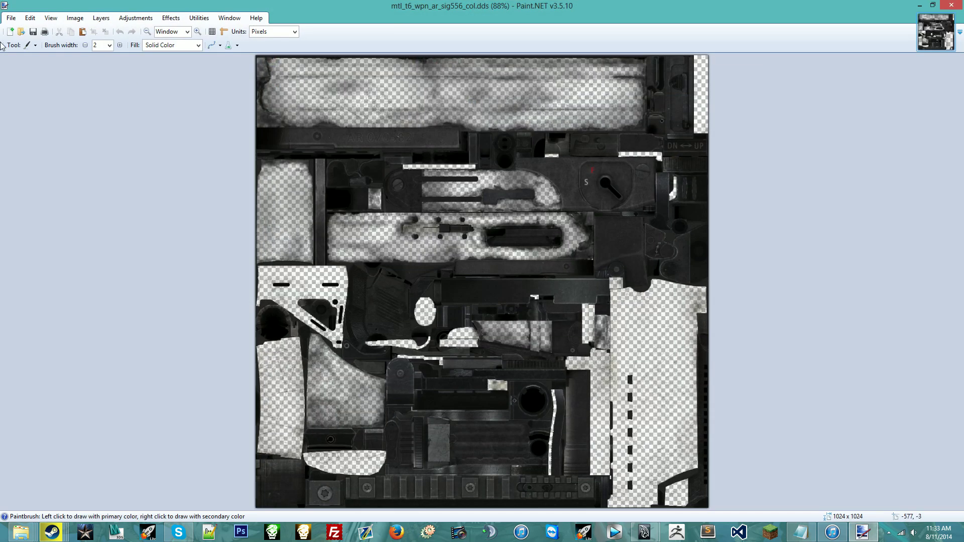
{"action": "left_click", "coordinate": [9, 20]}
{"action": "left_click", "coordinate": [439, 4]}
{"action": "left_click", "coordinate": [10, 18]}
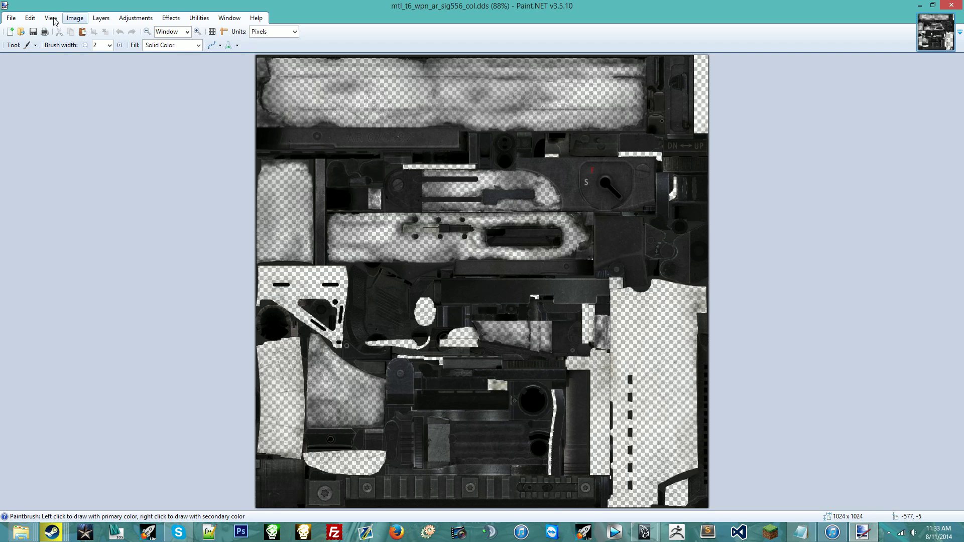
{"action": "left_click", "coordinate": [8, 19]}
{"action": "left_click", "coordinate": [89, 105]}
{"action": "left_click", "coordinate": [199, 234]}
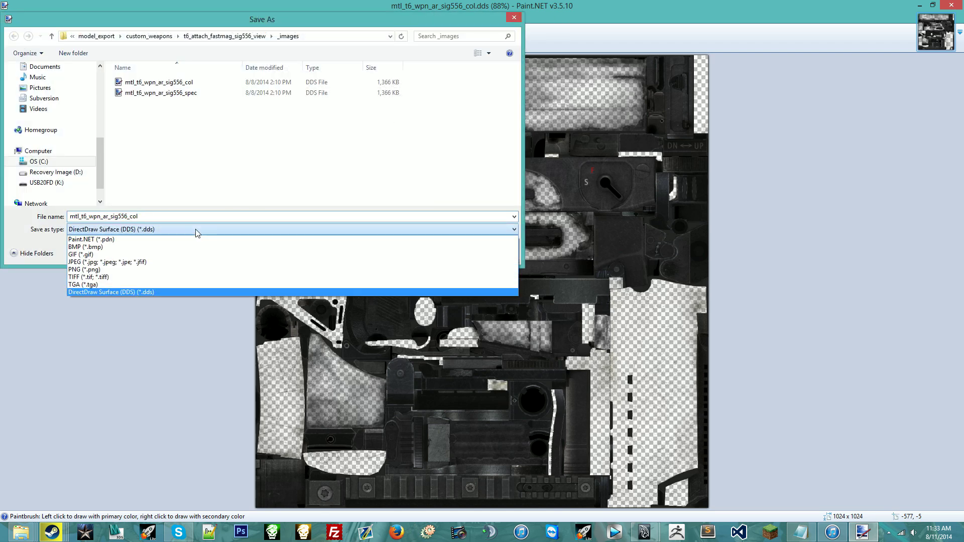
{"action": "left_click", "coordinate": [246, 280]}
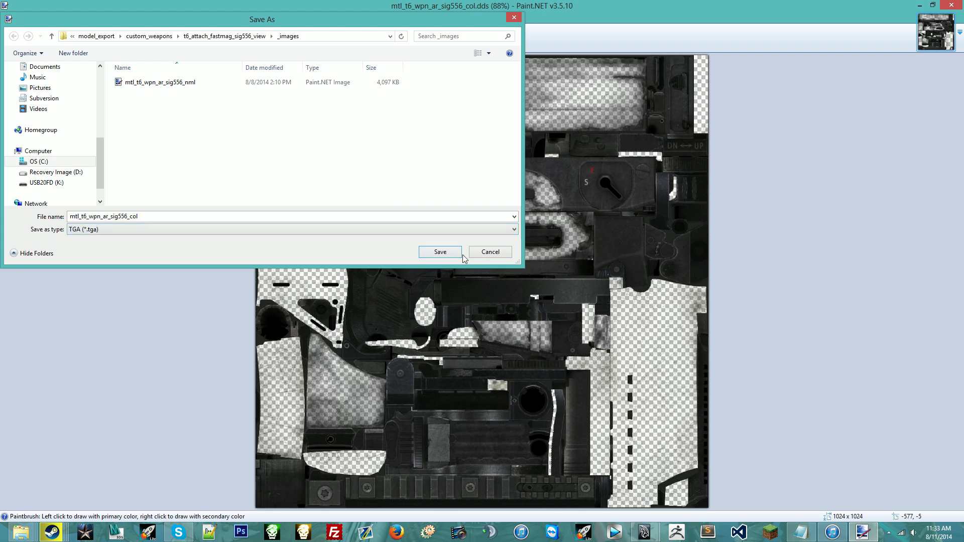
{"action": "left_click", "coordinate": [444, 253]}
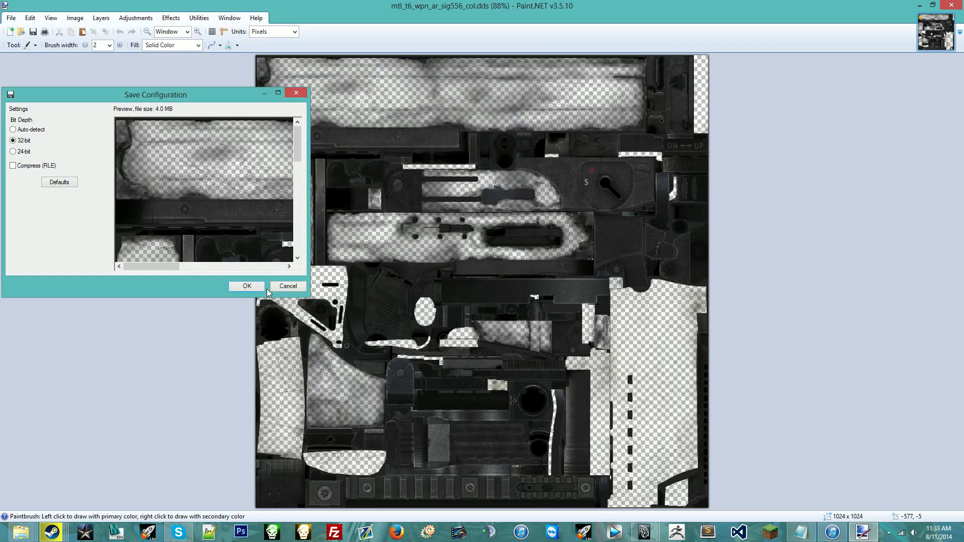
{"action": "left_click", "coordinate": [252, 288]}
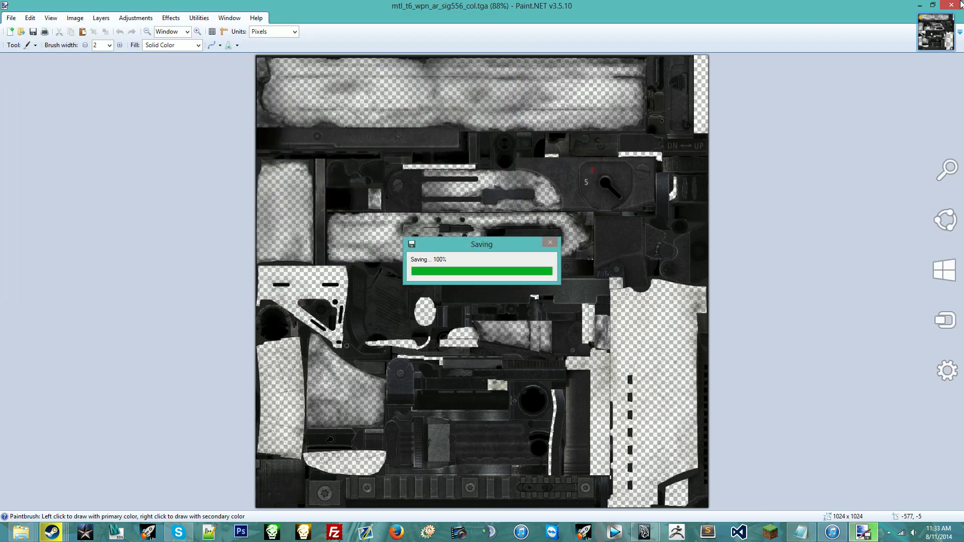
{"action": "left_click", "coordinate": [961, 4]}
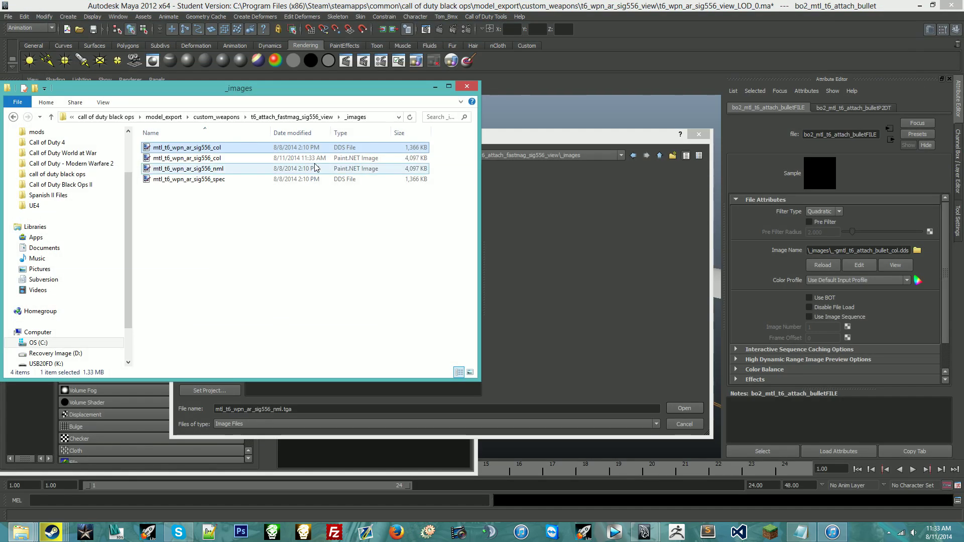
{"action": "key", "text": "Delete"}
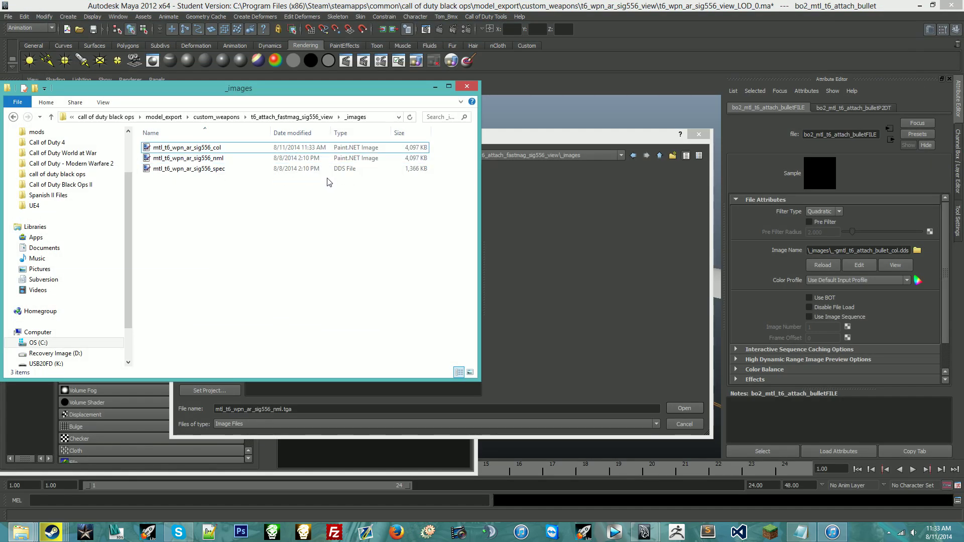
Open mtl_t6_wpn_ar_sig556_spec.dds in Paint.NET and save it as a 32-bit TGA in the same folder.
{"action": "double_click", "coordinate": [327, 170]}
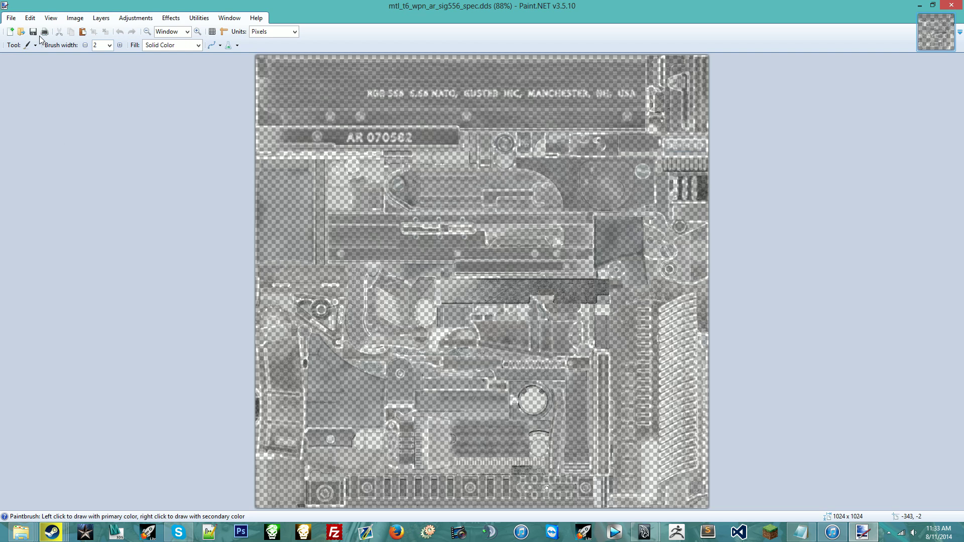
{"action": "left_click", "coordinate": [11, 18]}
{"action": "left_click", "coordinate": [65, 98]}
{"action": "left_click", "coordinate": [166, 231]}
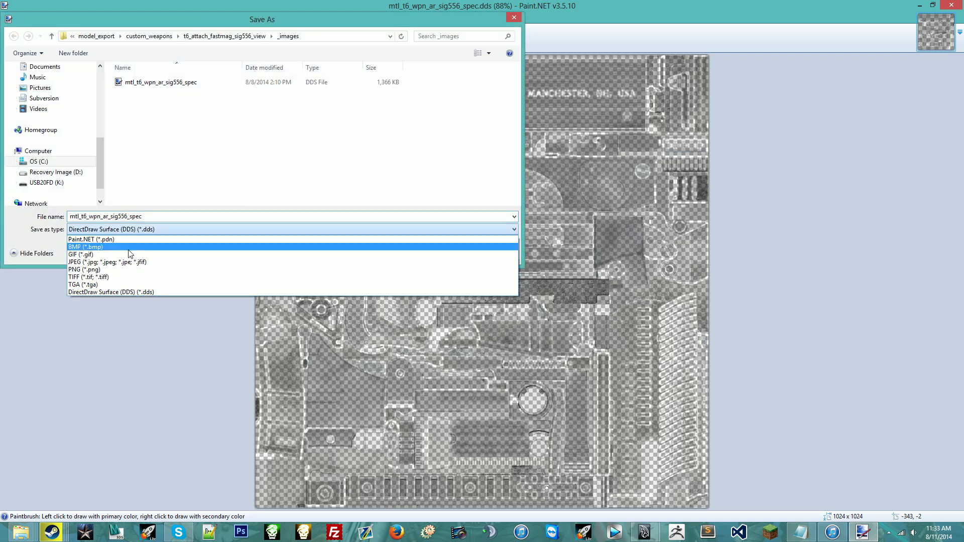
{"action": "left_click", "coordinate": [106, 280]}
{"action": "left_click", "coordinate": [444, 252]}
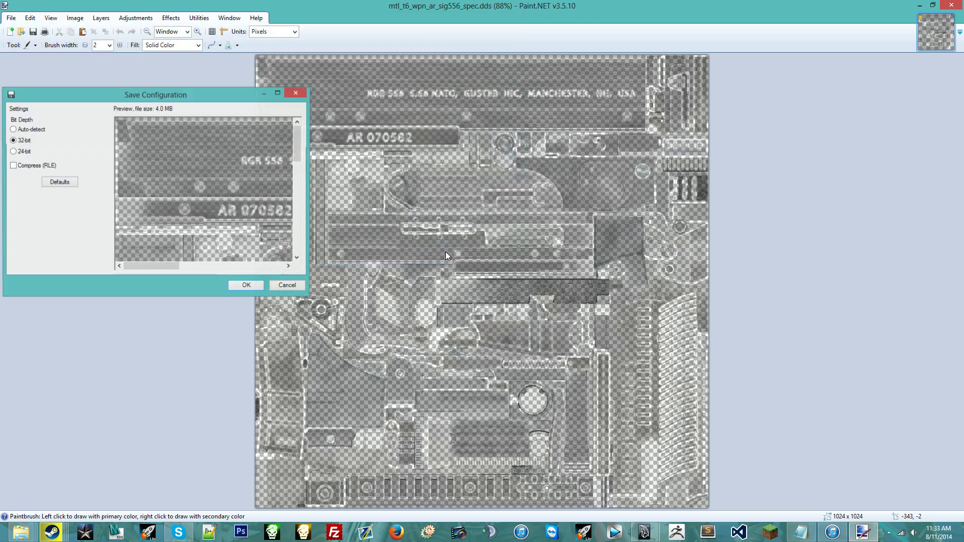
{"action": "left_click", "coordinate": [244, 286]}
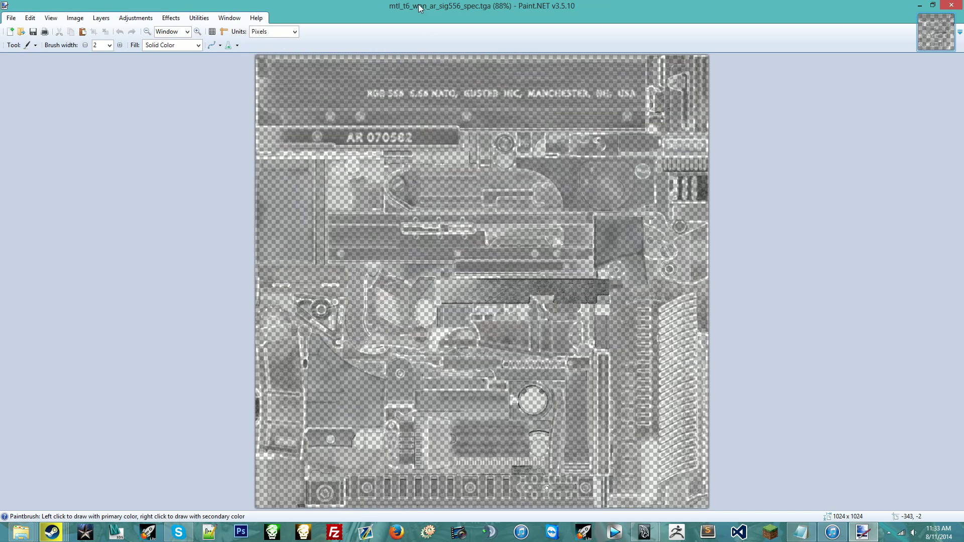
Convert the open specular texture to black and white and save it as a 32-bit TGA named mtl_t6_wpn_ar_sig556_cos.
{"action": "left_click", "coordinate": [135, 19]}
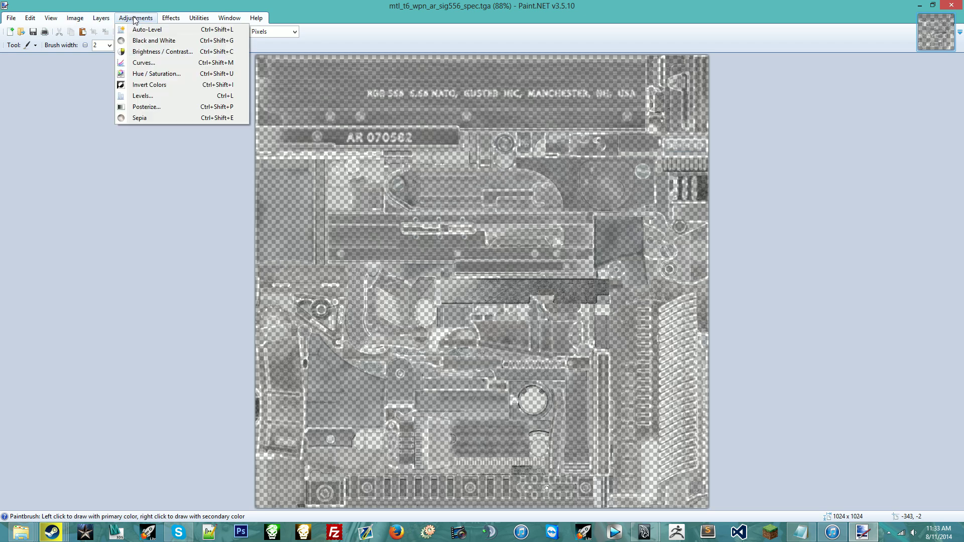
{"action": "left_click", "coordinate": [141, 44]}
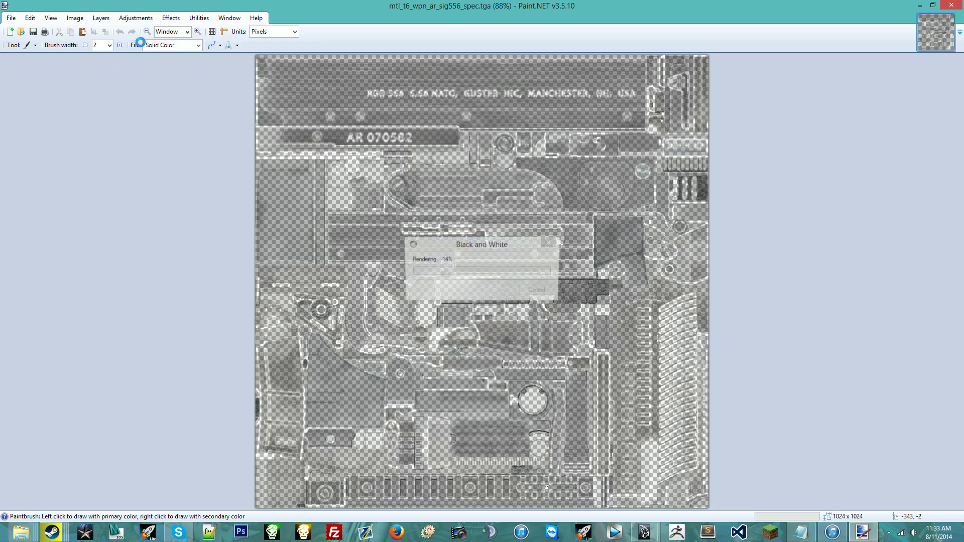
{"action": "left_click", "coordinate": [11, 18]}
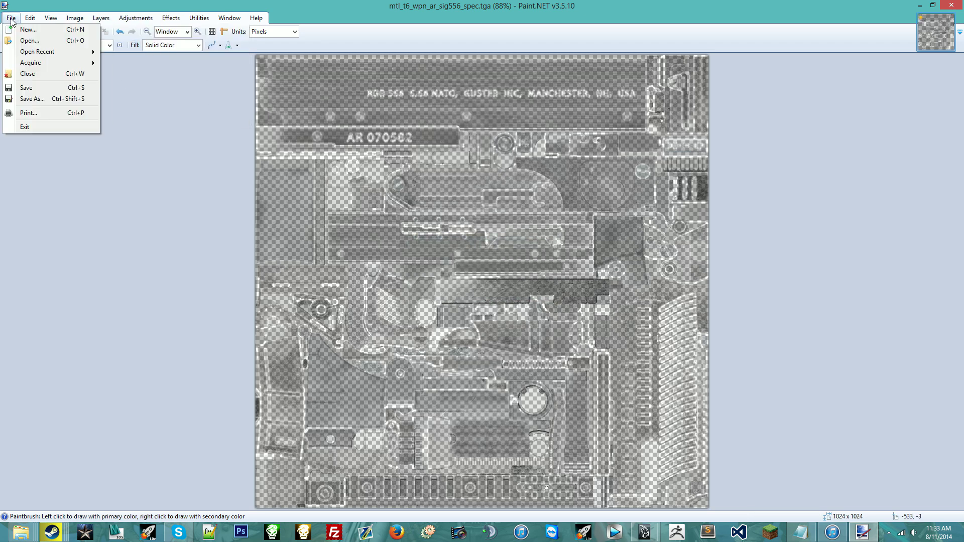
{"action": "left_click", "coordinate": [50, 98]}
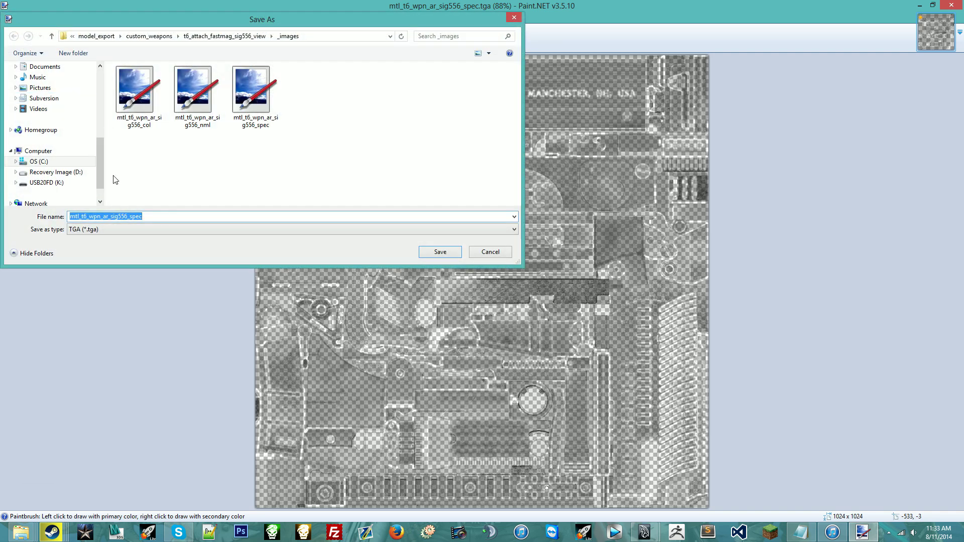
{"action": "left_click", "coordinate": [137, 217]}
{"action": "double_click", "coordinate": [137, 217]}
{"action": "left_click_drag", "start_coordinate": [147, 216], "coordinate": [130, 216]}
{"action": "type", "text": "cos"}
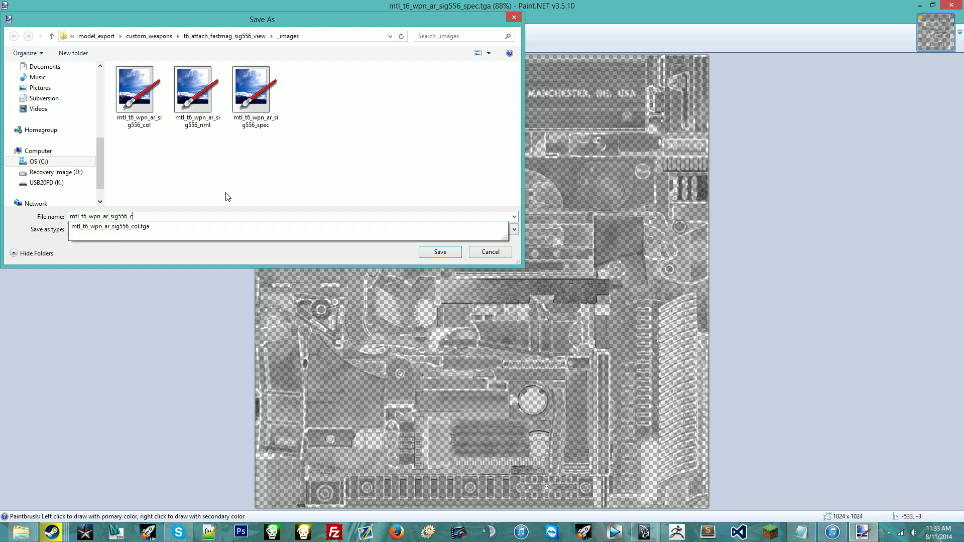
{"action": "key", "text": "Return"}
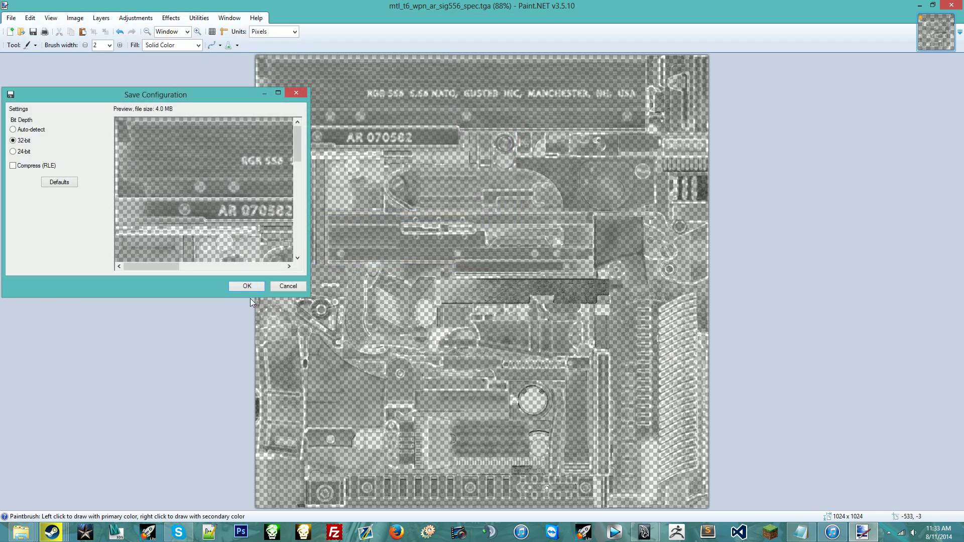
{"action": "left_click", "coordinate": [249, 290]}
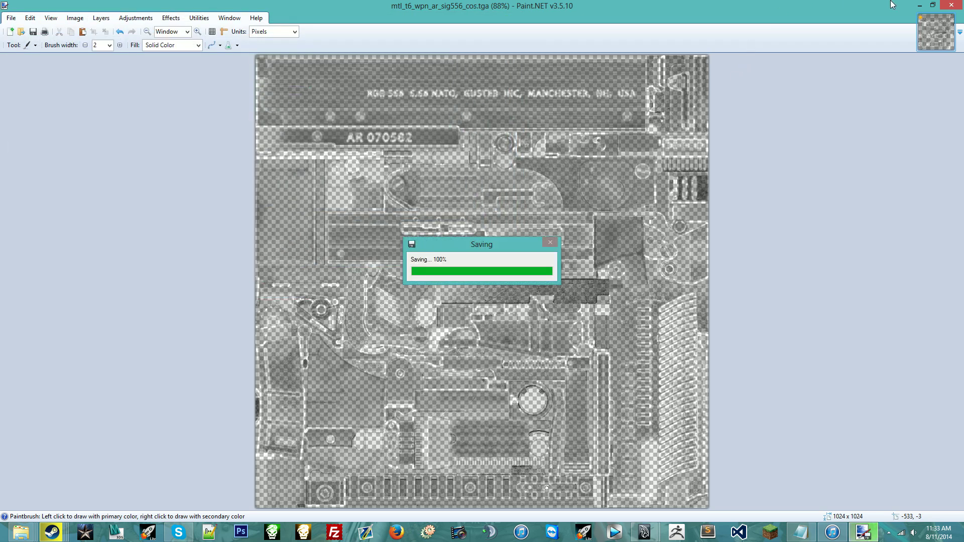
Close Paint.NET and delete the mtl_t6_wpn_ar_sig556_spec DDS original from the _images folder.
{"action": "left_click", "coordinate": [951, 5]}
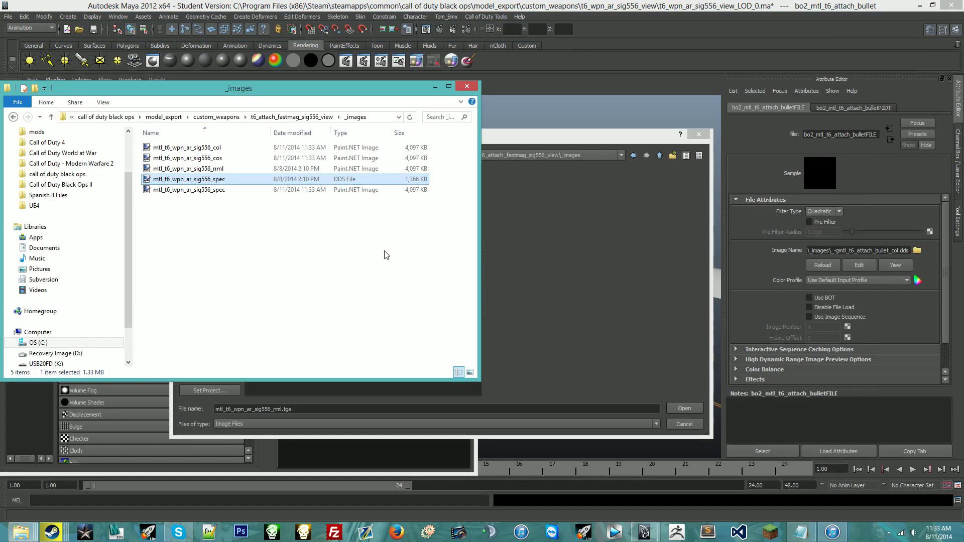
{"action": "key", "text": "Delete"}
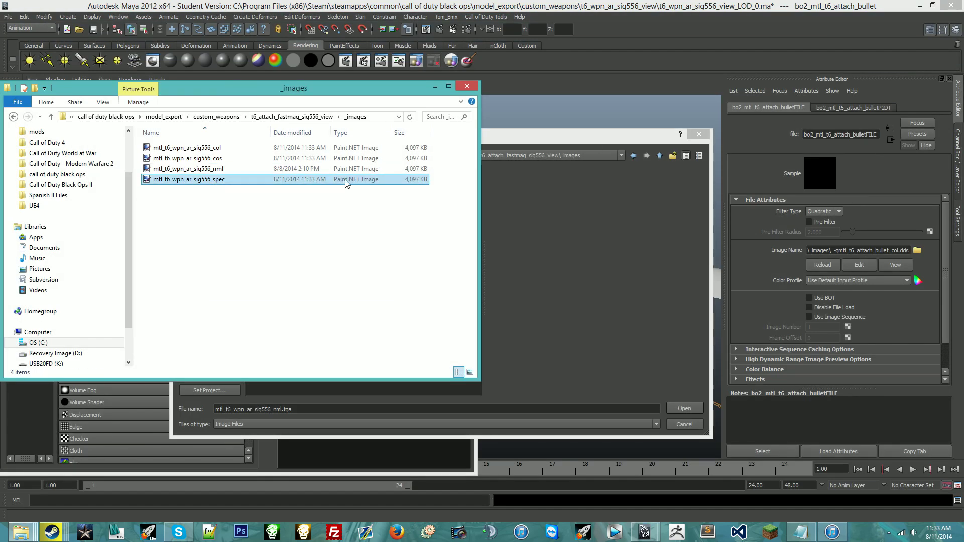
{"action": "left_click_drag", "start_coordinate": [446, 191], "coordinate": [395, 145]}
{"action": "left_click", "coordinate": [426, 243]}
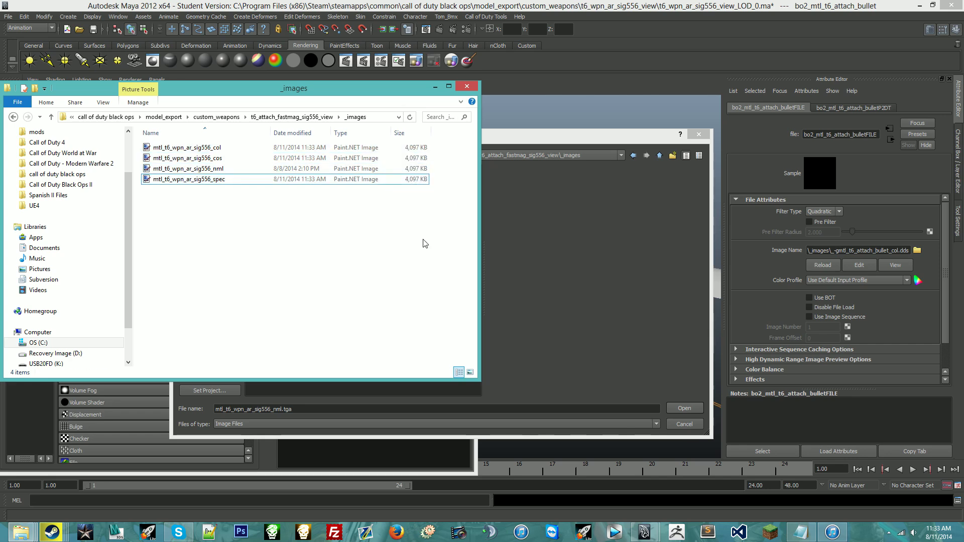
Return to Maya and load mtl_t6_wpn_ar_sig556_spec.tga as the image of the bo2_mtl_t6_attach_bullet file texture.
{"action": "left_click", "coordinate": [538, 252]}
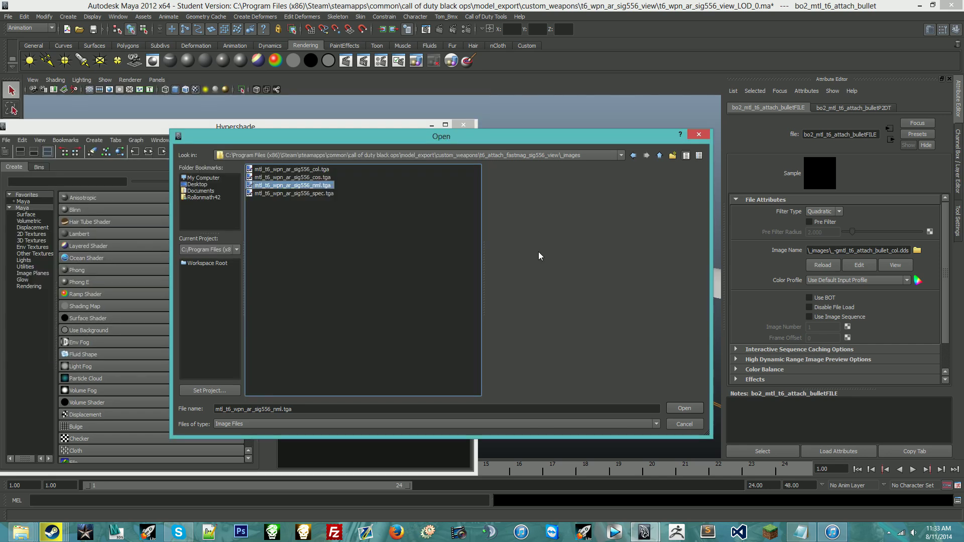
{"action": "left_click", "coordinate": [321, 170]}
{"action": "double_click", "coordinate": [324, 194]}
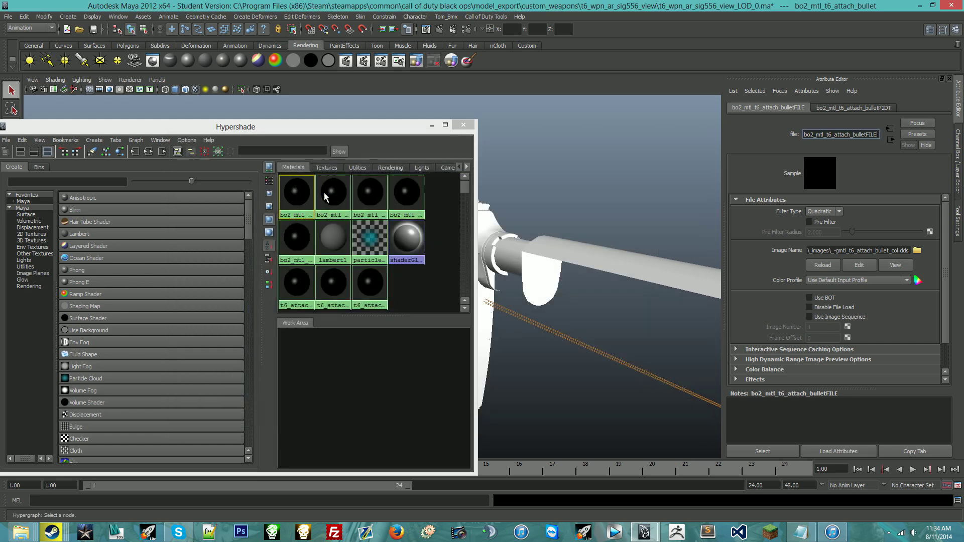
Set the bullet file texture's image to mtl_t6_attach_bullet_col.tga from the _images folder of t6_attach_mag_mp40_view.
{"action": "left_click", "coordinate": [917, 250]}
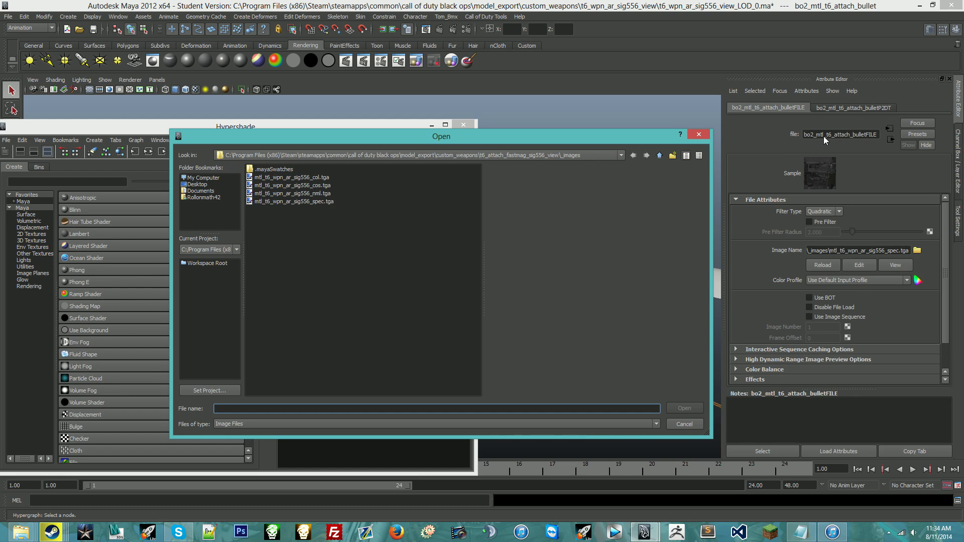
{"action": "left_click", "coordinate": [15, 539]}
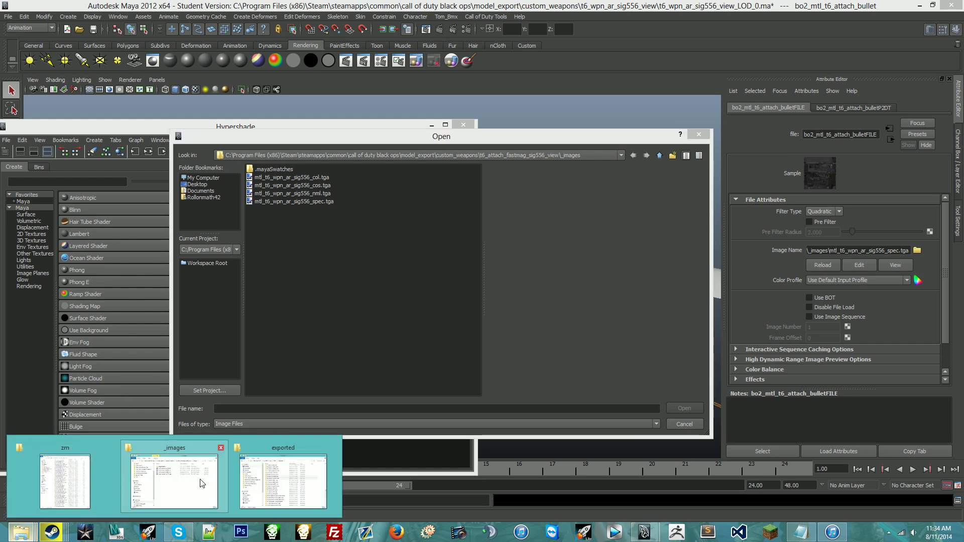
{"action": "left_click", "coordinate": [663, 156]}
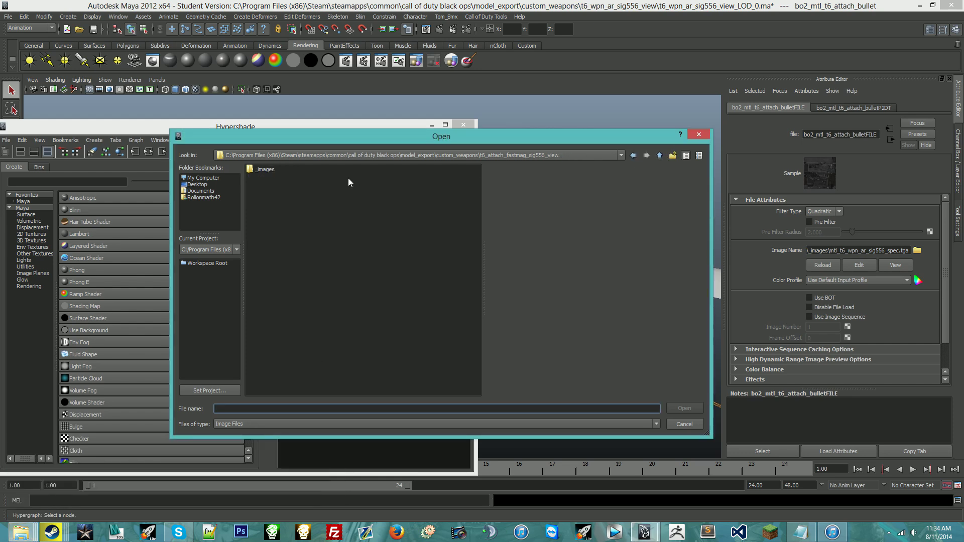
{"action": "left_click", "coordinate": [659, 156]}
{"action": "double_click", "coordinate": [318, 185]}
{"action": "left_click", "coordinate": [266, 170]}
{"action": "double_click", "coordinate": [265, 170]}
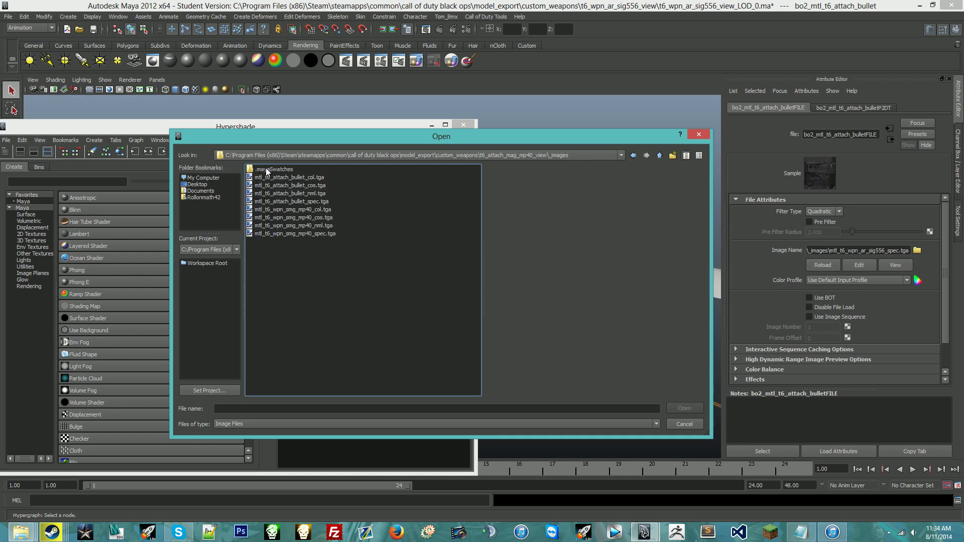
{"action": "double_click", "coordinate": [308, 177]}
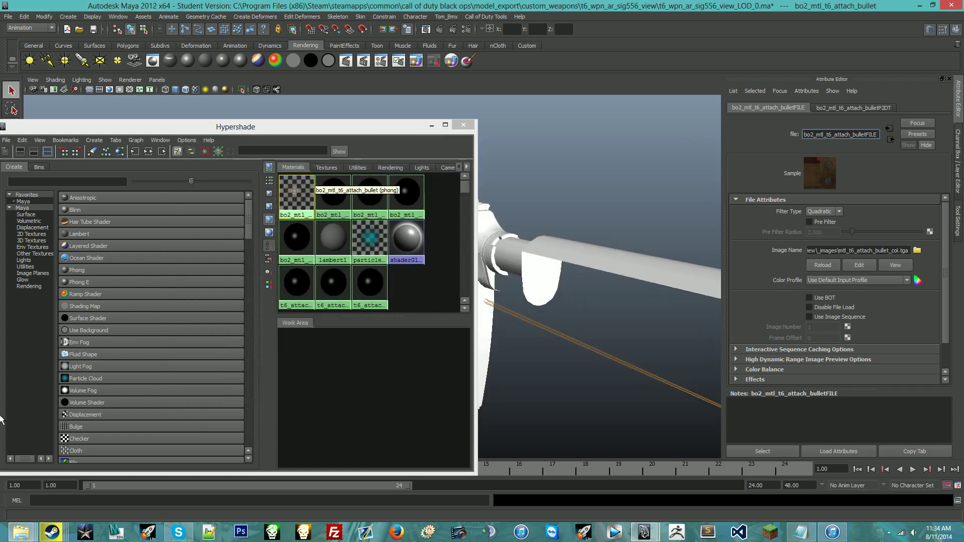
Search the exported _images folder for "bullet", examine the bullet's specular, color and normal textures, and return to the exported folder.
{"action": "mouse_move", "coordinate": [21, 532]}
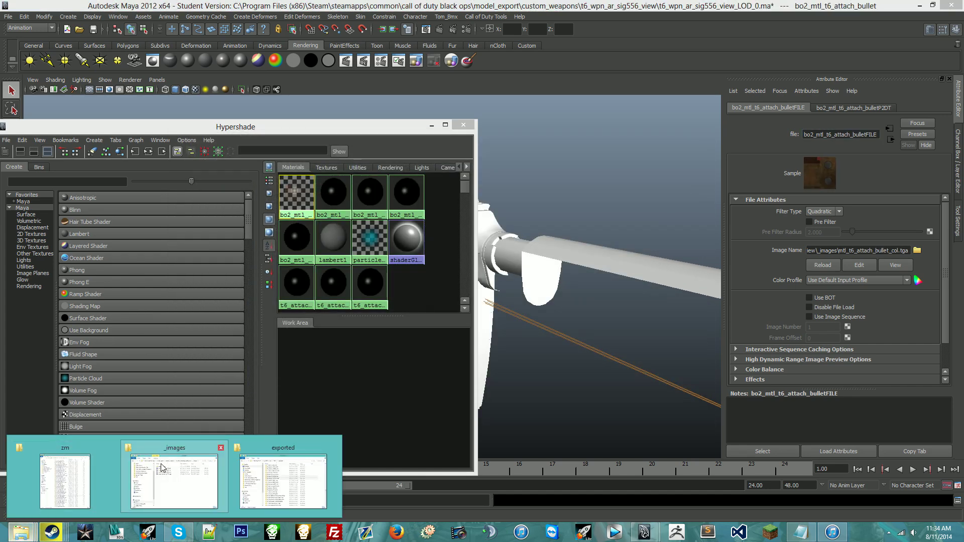
{"action": "left_click", "coordinate": [281, 483]}
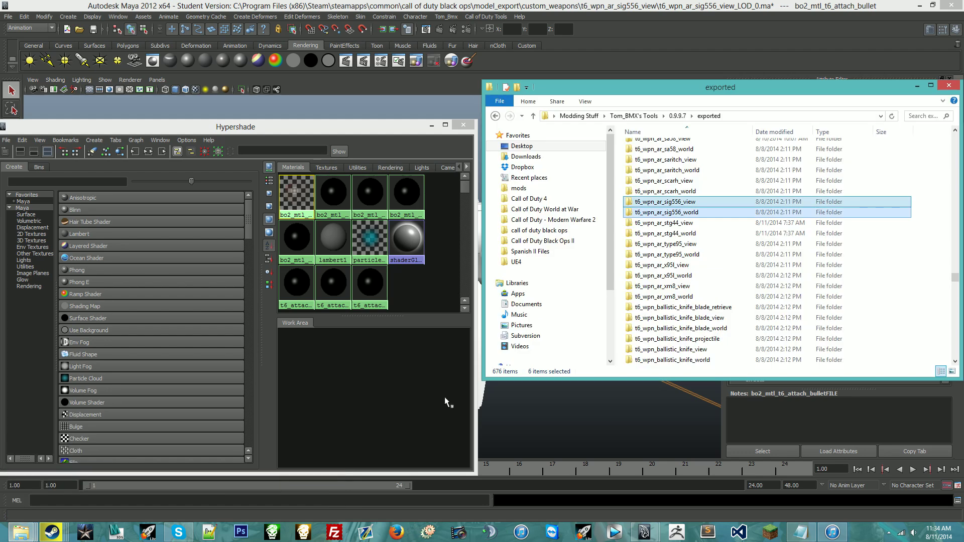
{"action": "left_click", "coordinate": [732, 253]}
{"action": "scroll", "coordinate": [734, 251], "scroll_direction": "up", "scroll_amount": 10}
{"action": "left_click_drag", "start_coordinate": [956, 268], "coordinate": [955, 132]}
{"action": "double_click", "coordinate": [871, 147]}
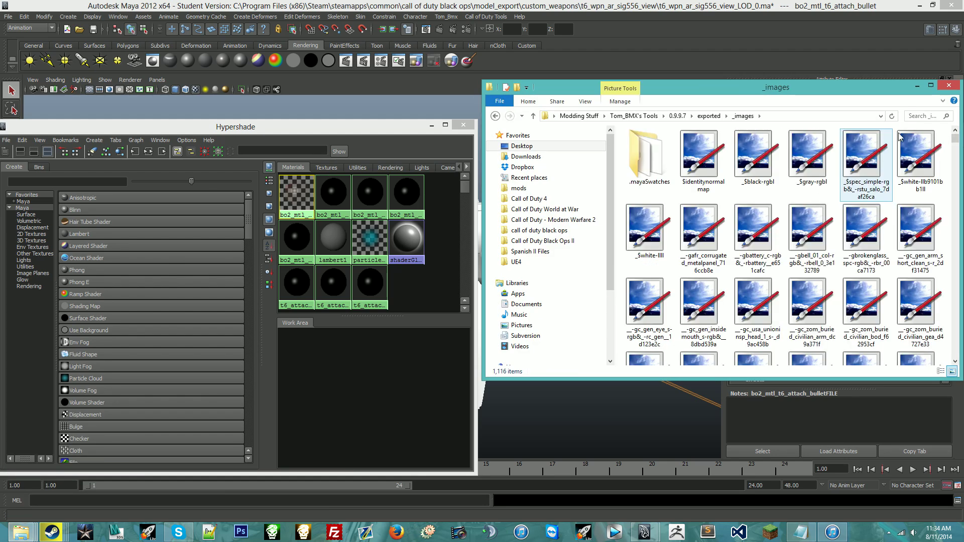
{"action": "left_click", "coordinate": [934, 115]}
{"action": "type", "text": "bullet"}
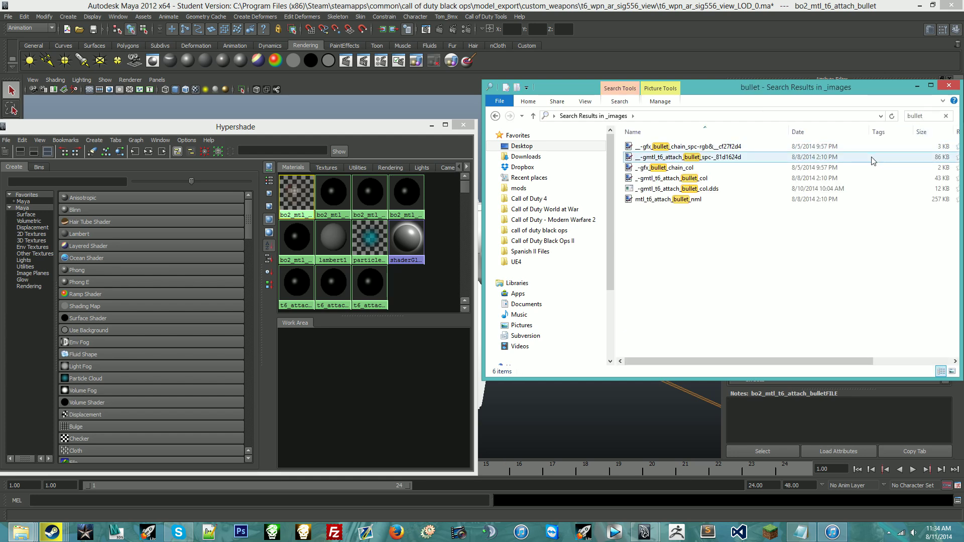
{"action": "left_click", "coordinate": [686, 159]}
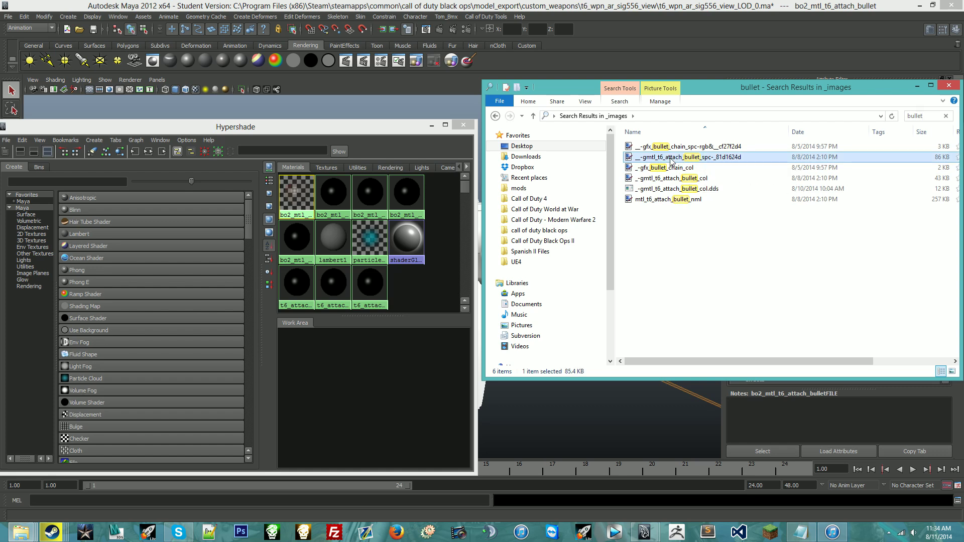
{"action": "left_click", "coordinate": [703, 200], "text": "ctrl"}
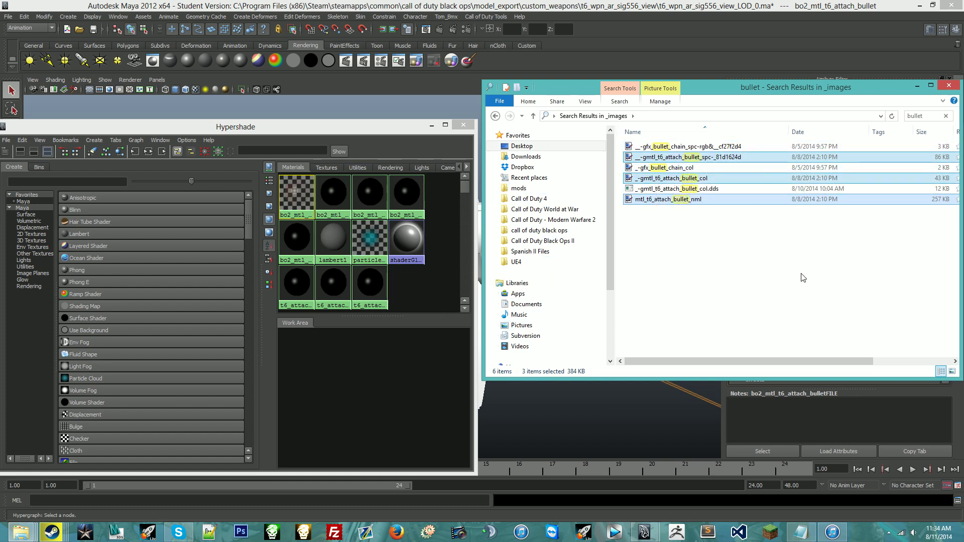
{"action": "left_click", "coordinate": [946, 116]}
{"action": "left_click", "coordinate": [708, 116]}
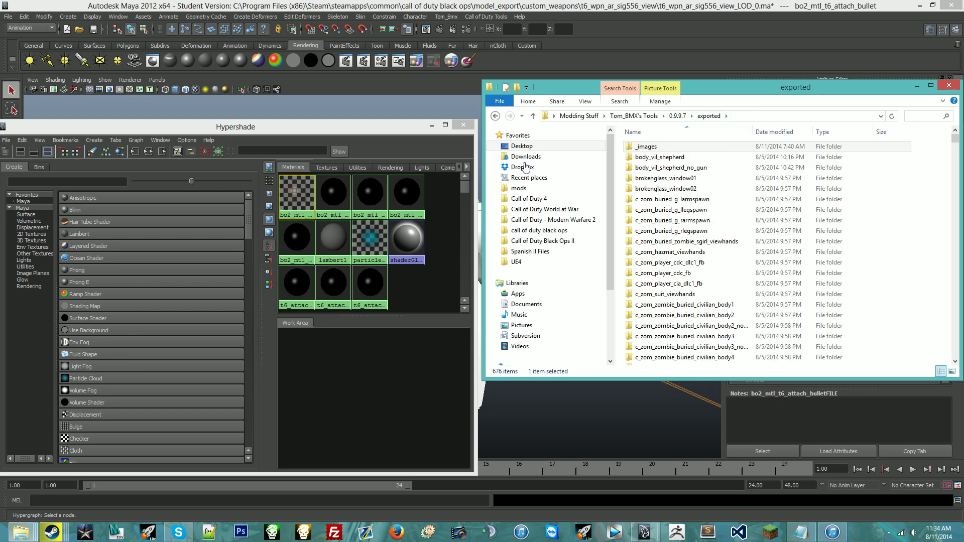
Graph the network of the bo2_mtl_t6_attach_bullet material in Hypershade and delete the connection between its file texture and the phong shader.
{"action": "left_click", "coordinate": [343, 125]}
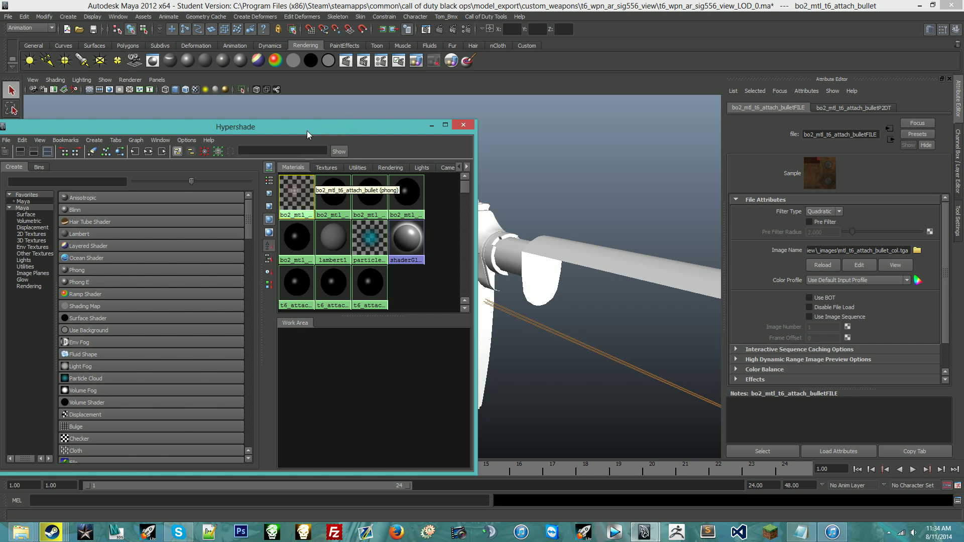
{"action": "right_click", "coordinate": [289, 190]}
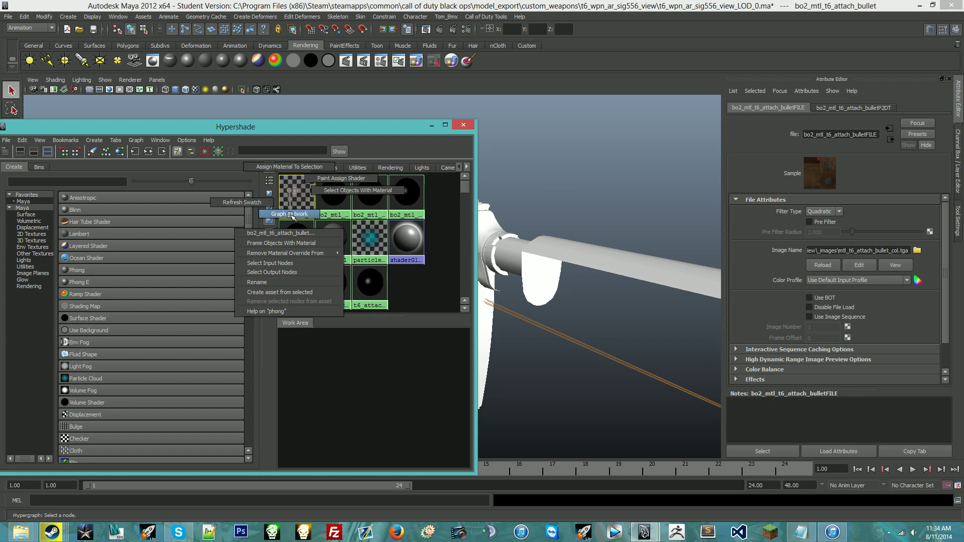
{"action": "left_click", "coordinate": [281, 214]}
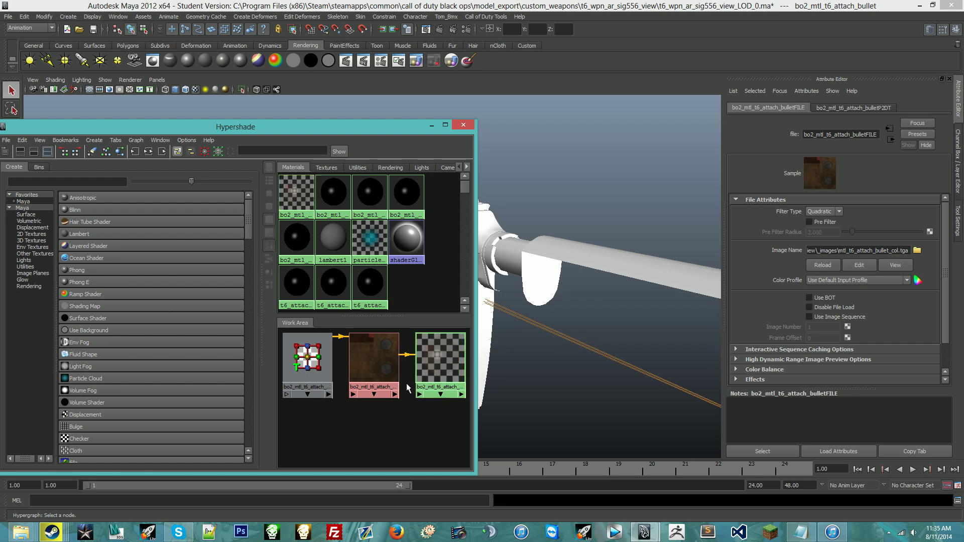
{"action": "left_click", "coordinate": [406, 383]}
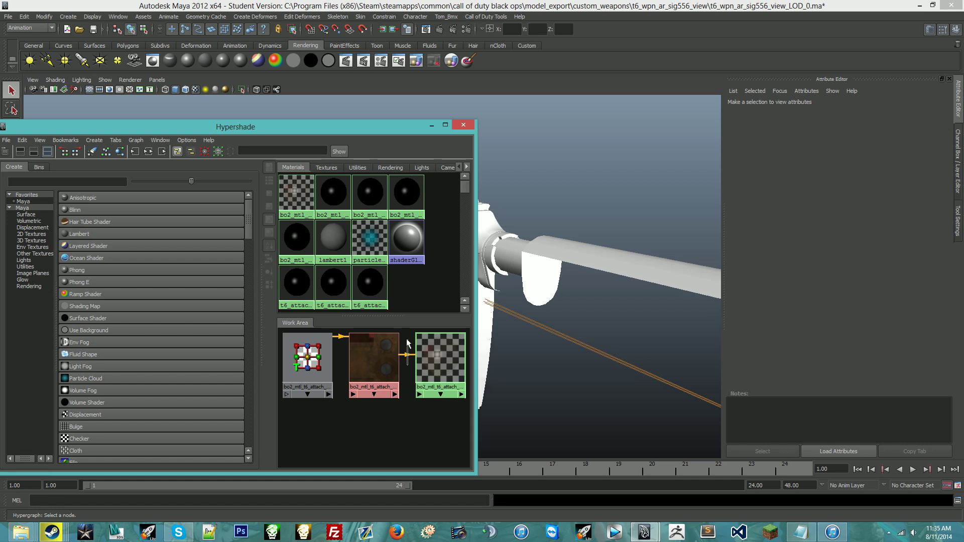
{"action": "key", "text": "Delete"}
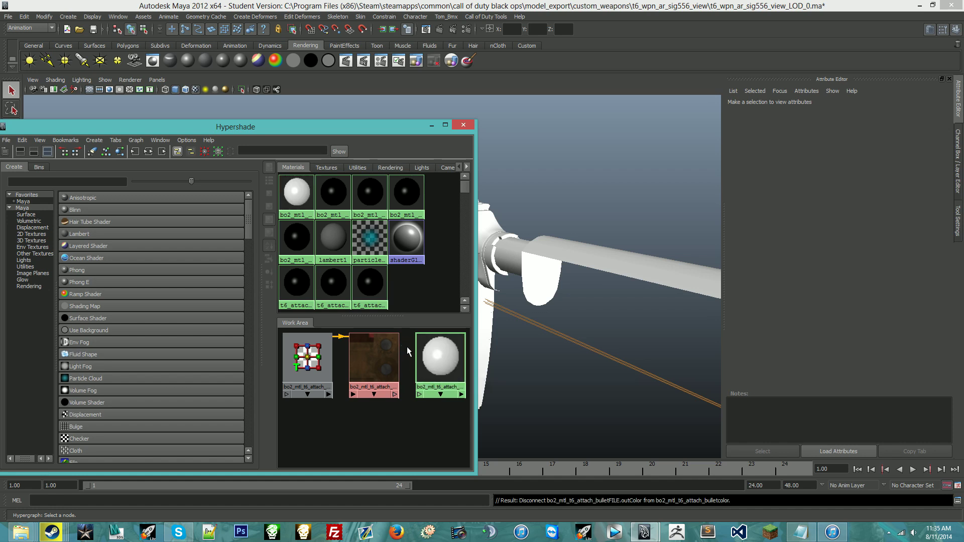
Connect the bullet file texture's outColor to the color attribute of the bo2_mtl_t6_attach_bullet phong material.
{"action": "left_click", "coordinate": [395, 395]}
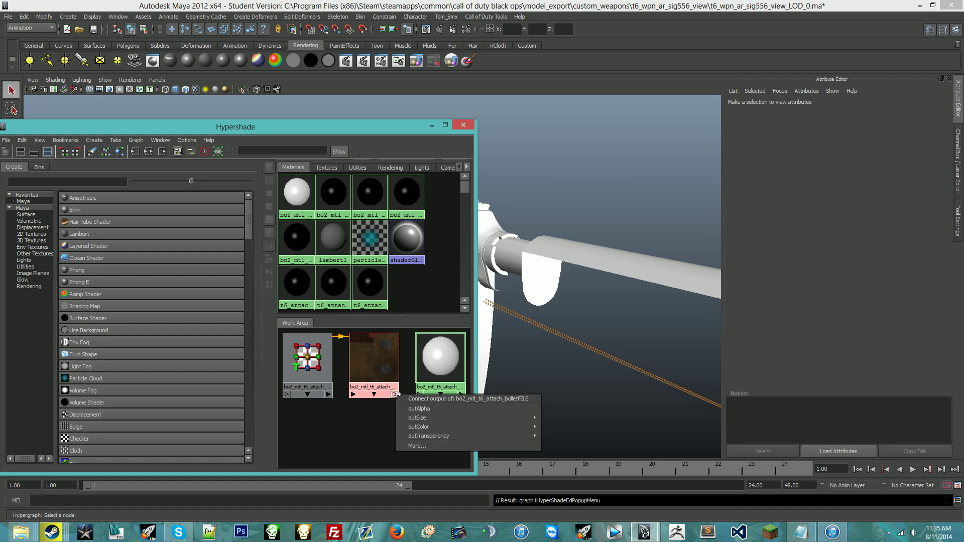
{"action": "mouse_move", "coordinate": [449, 425]}
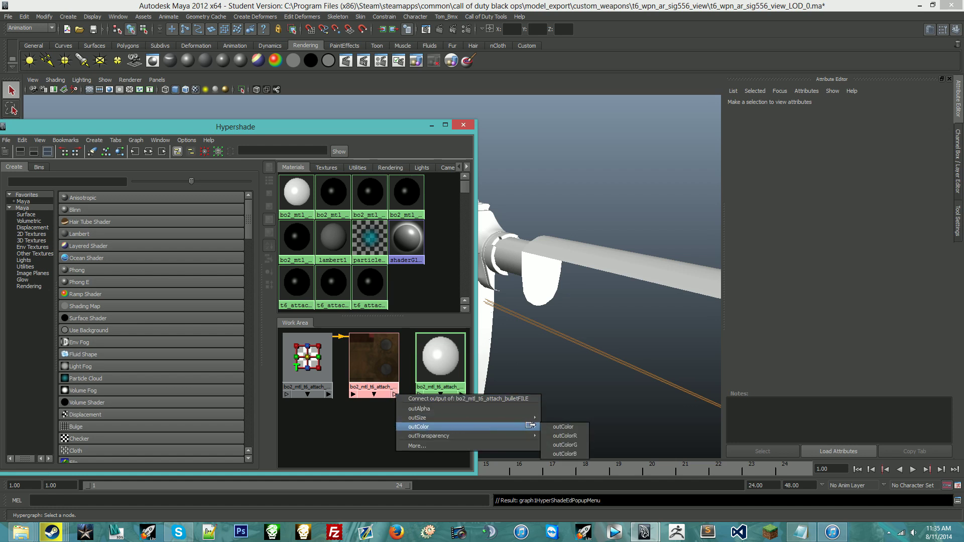
{"action": "left_click", "coordinate": [556, 427]}
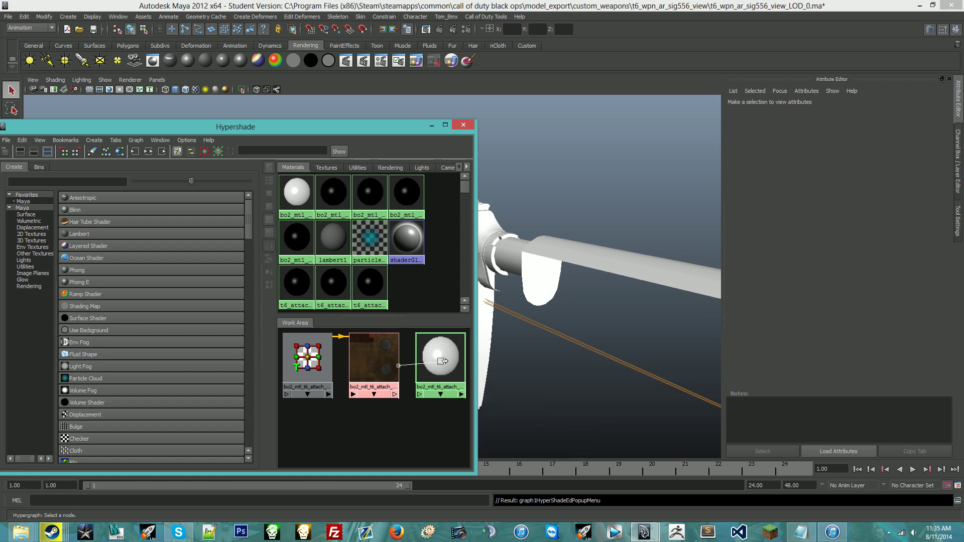
{"action": "left_click", "coordinate": [444, 358]}
{"action": "left_click", "coordinate": [468, 391]}
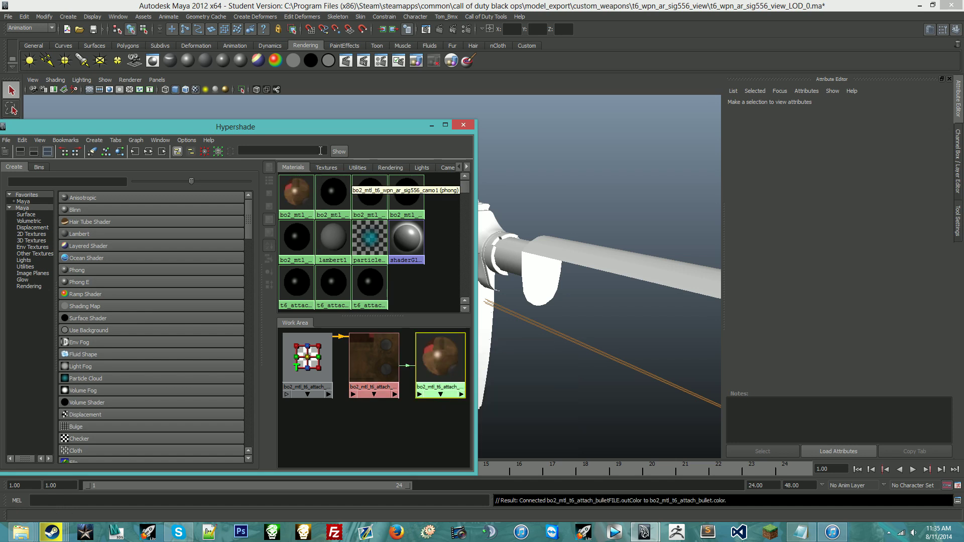
Set the bo2_mtl_t6_wpn_ar_sig556_camo1 file texture's image to mtl_t6_wpn_ar_sig556_col.tga from the _images folder of t6_attach_fastmag_sig556_view.
{"action": "left_click", "coordinate": [340, 197]}
{"action": "left_click", "coordinate": [931, 222]}
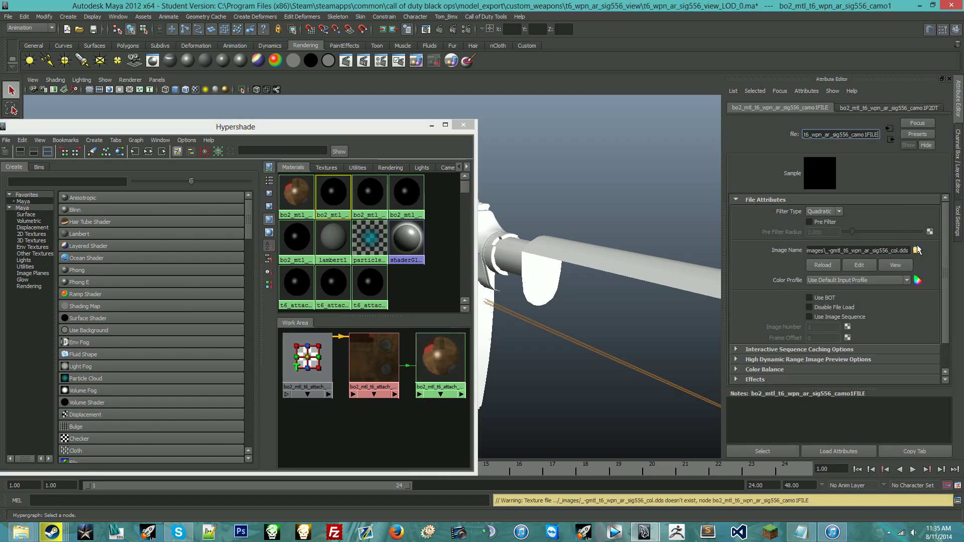
{"action": "left_click", "coordinate": [917, 250]}
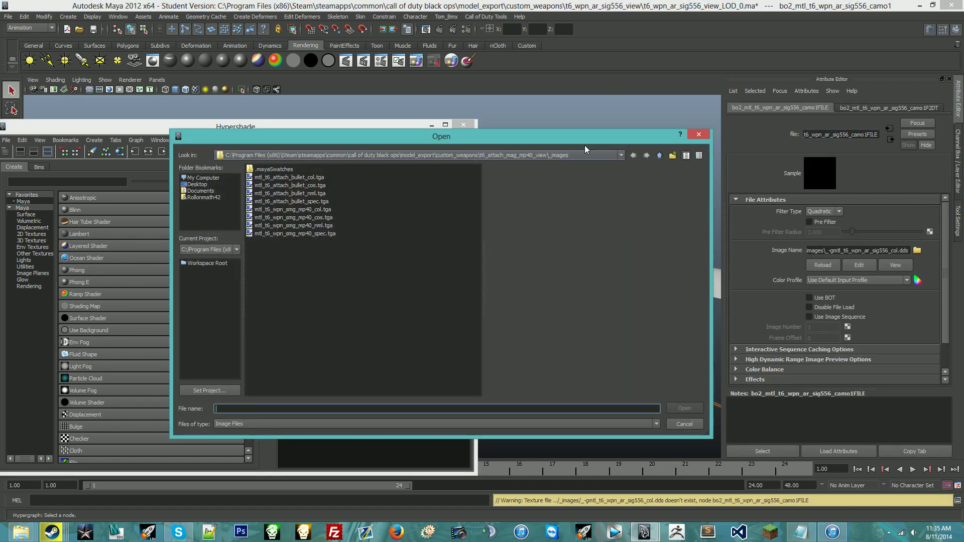
{"action": "left_click", "coordinate": [659, 155]}
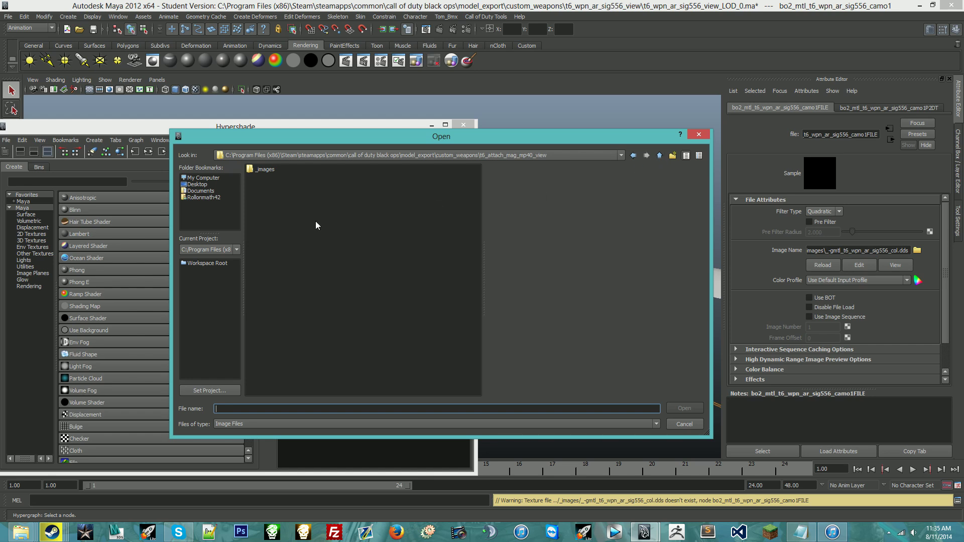
{"action": "left_click", "coordinate": [659, 155]}
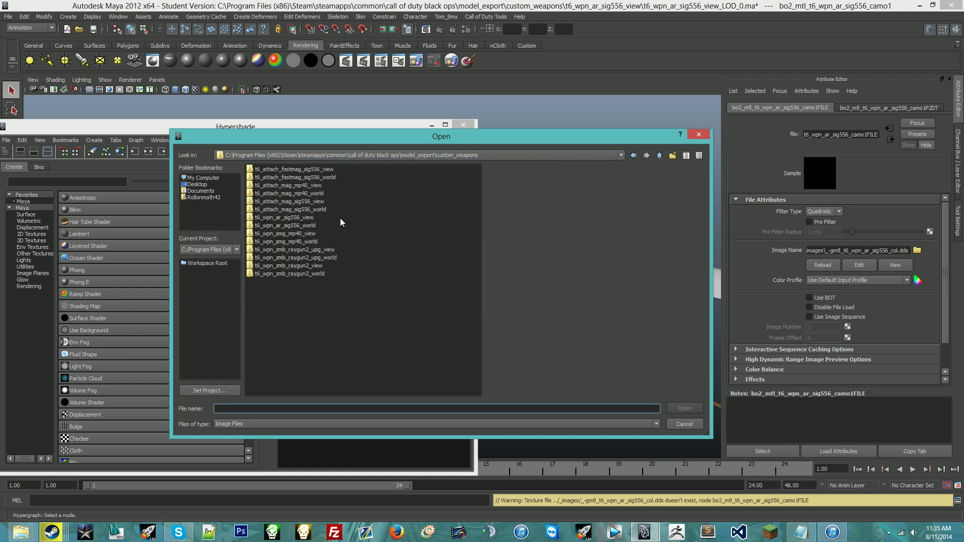
{"action": "double_click", "coordinate": [315, 173]}
{"action": "double_click", "coordinate": [279, 170]}
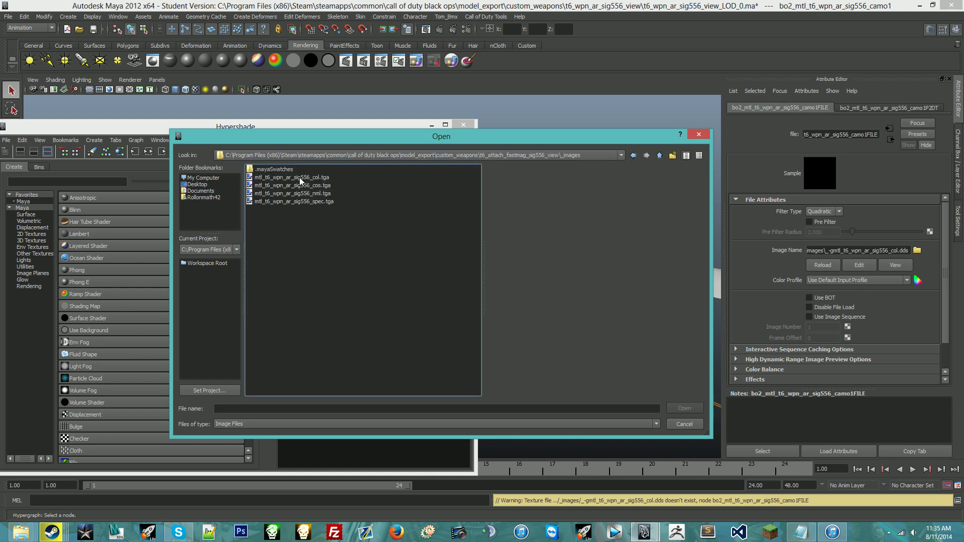
{"action": "double_click", "coordinate": [300, 178]}
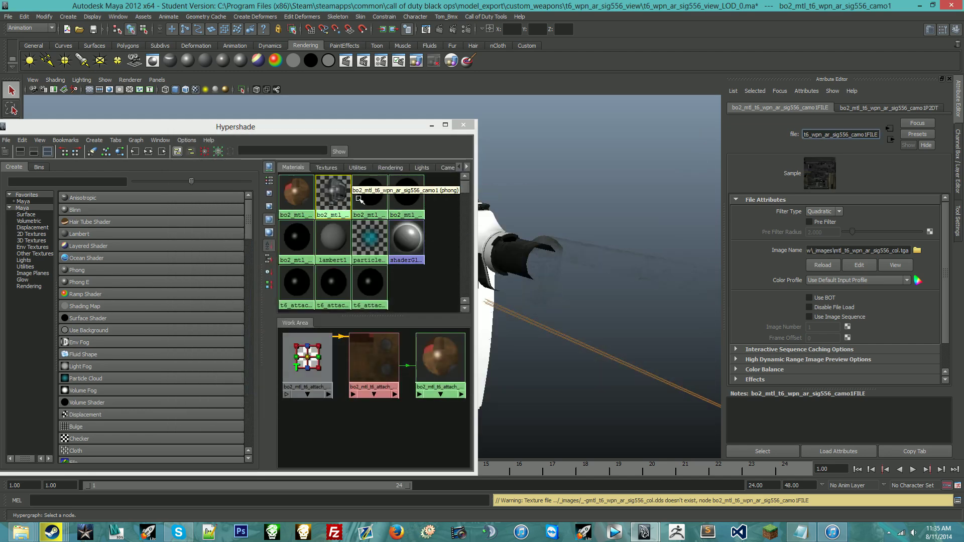
Set the bo2_mtl_t6_wpn_ar_sig556_camo2 material's color file texture to the image mtl_t6_wpn_ar_sig556_col.tga.
{"action": "left_click", "coordinate": [360, 200]}
{"action": "left_click", "coordinate": [939, 230]}
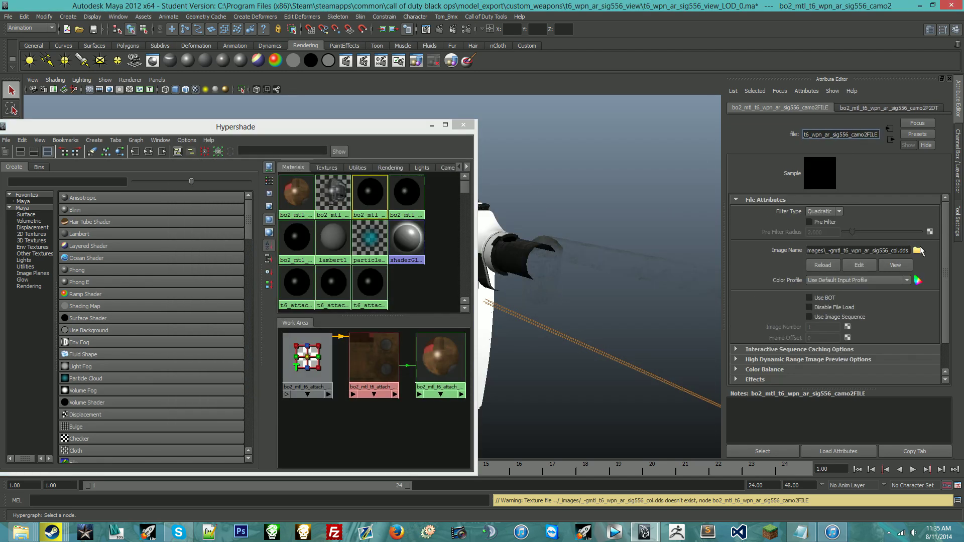
{"action": "left_click", "coordinate": [918, 250]}
{"action": "double_click", "coordinate": [323, 178]}
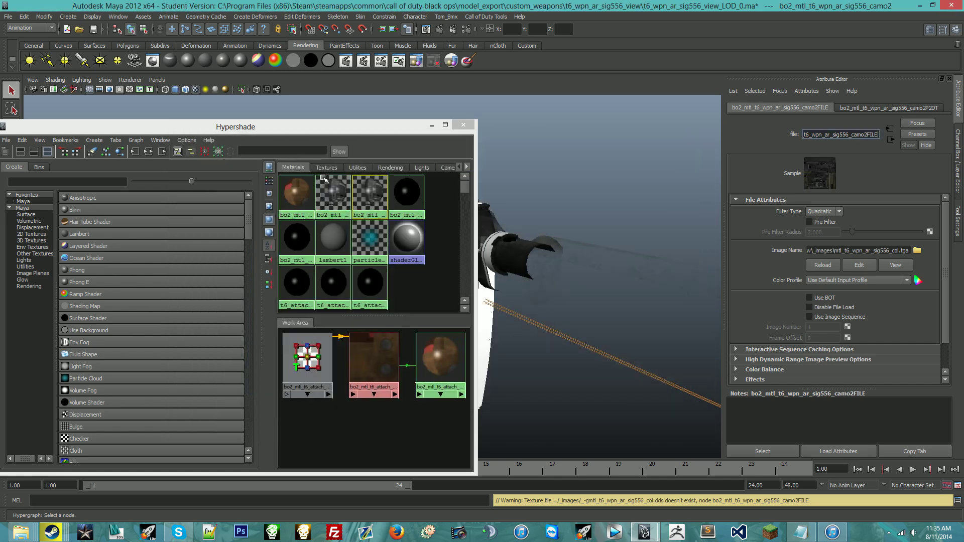
Set the bo2_mtl_t6_wpn_ar_sig556_camo3 material's color file texture to the image mtl_t6_wpn_ar_sig556_col.tga.
{"action": "left_click", "coordinate": [403, 195]}
{"action": "left_click", "coordinate": [932, 223]}
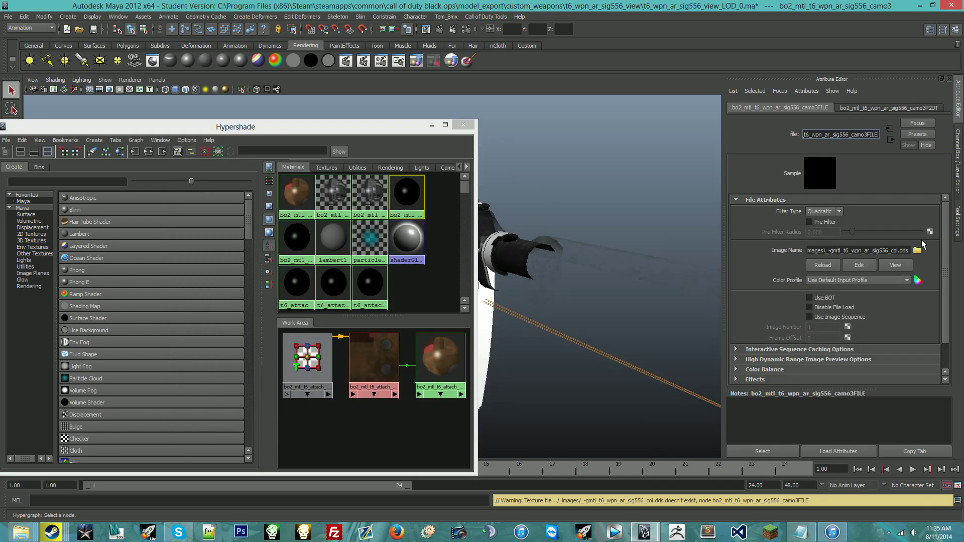
{"action": "left_click", "coordinate": [917, 250]}
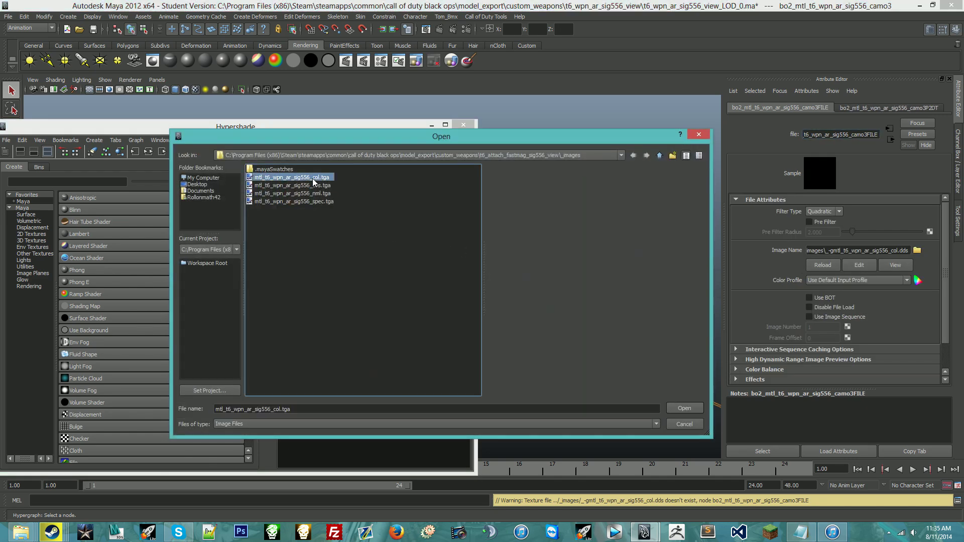
{"action": "double_click", "coordinate": [316, 178]}
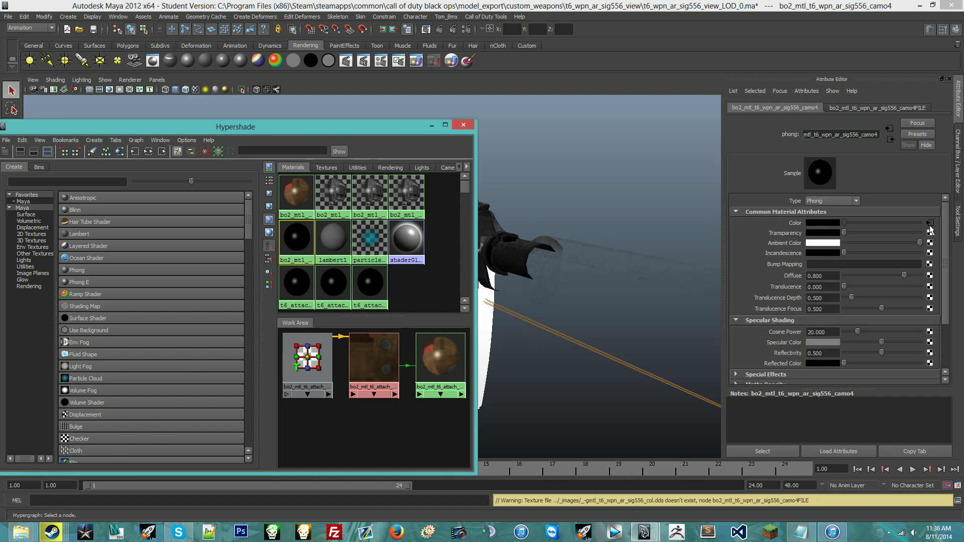
Set the bo2_mtl_t6_wpn_ar_sig556_camo4 material's color file texture to the image mtl_t6_wpn_ar_sig556_col.tga.
{"action": "left_click", "coordinate": [930, 223]}
{"action": "left_click", "coordinate": [917, 250]}
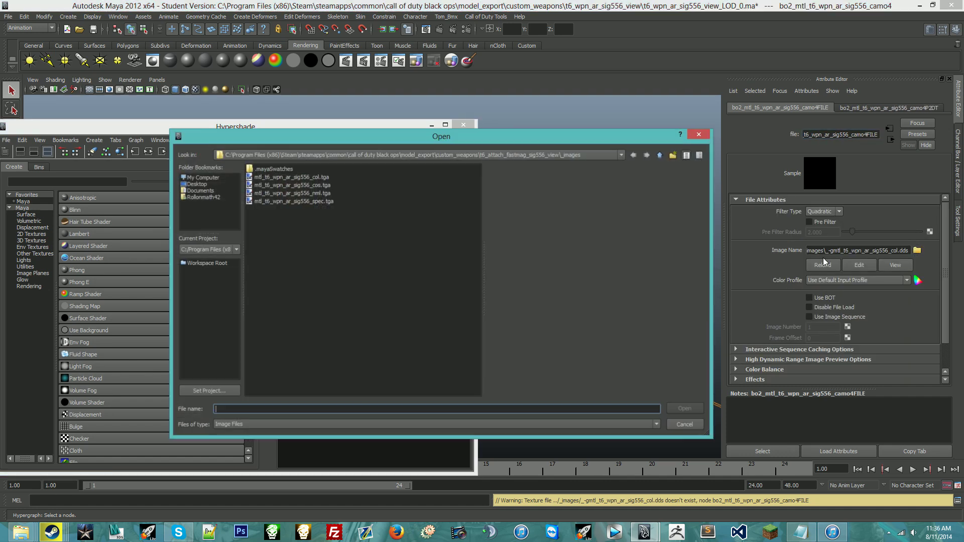
{"action": "double_click", "coordinate": [311, 182]}
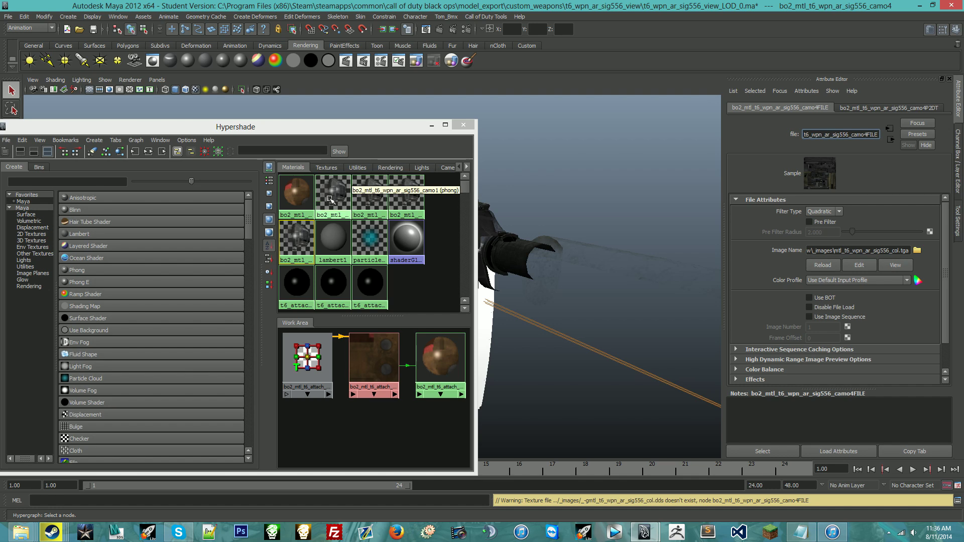
Graph the bo2_mtl_t6_wpn_ar_sig556_camo1 network, delete its file-to-shader connection, and reconnect only the file's outColor to the phong's color.
{"action": "right_click_drag", "start_coordinate": [330, 192], "coordinate": [332, 205]}
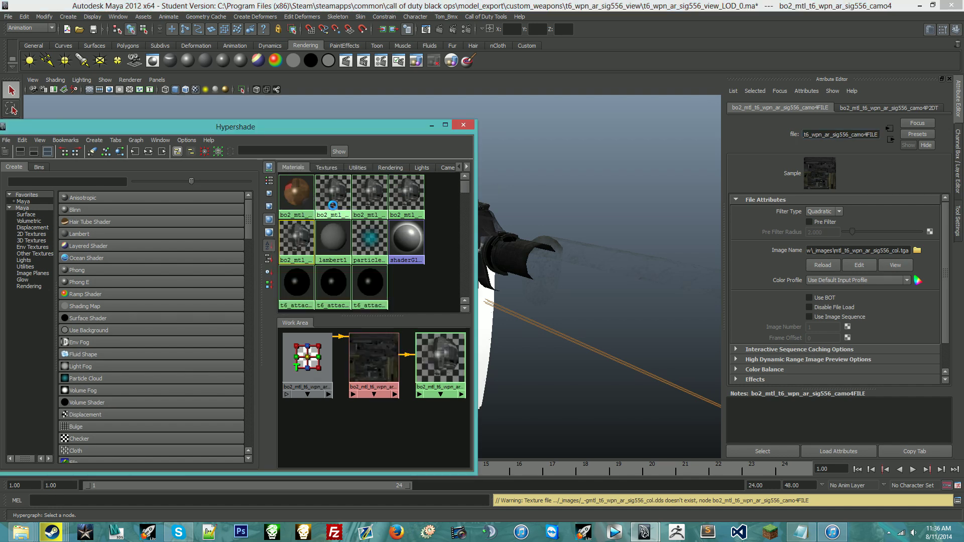
{"action": "left_click", "coordinate": [404, 347]}
{"action": "key", "text": "Delete"}
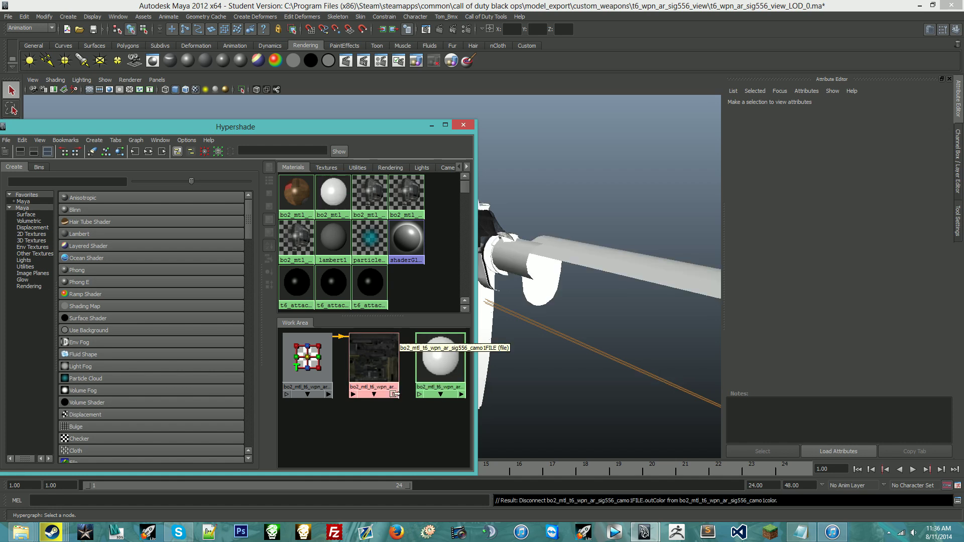
{"action": "left_click", "coordinate": [395, 394]}
{"action": "mouse_move", "coordinate": [522, 435]}
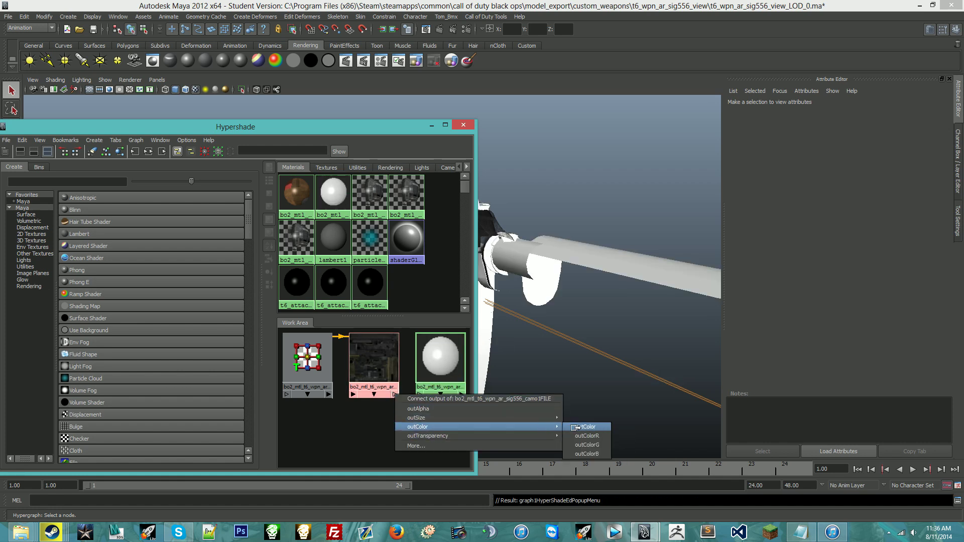
{"action": "left_click", "coordinate": [585, 426]}
{"action": "left_click", "coordinate": [431, 358]}
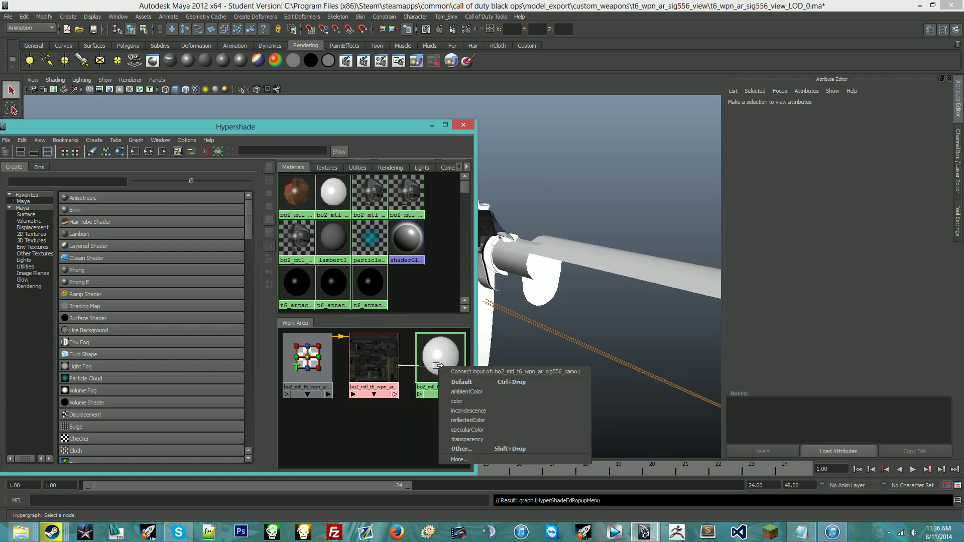
{"action": "left_click", "coordinate": [474, 403]}
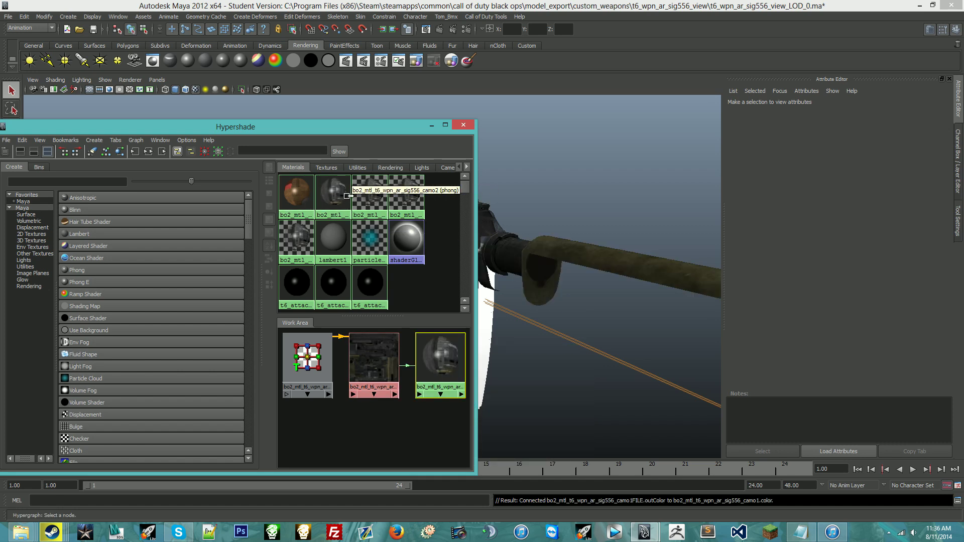
Graph the bo2_mtl_t6_wpn_ar_sig556_camo2 network and replace its file-to-shader connection with outColor to the phong's color.
{"action": "right_click_drag", "start_coordinate": [364, 194], "coordinate": [365, 206]}
{"action": "left_click_drag", "start_coordinate": [408, 345], "coordinate": [407, 342]}
{"action": "key", "text": "Delete"}
{"action": "left_click", "coordinate": [394, 394]}
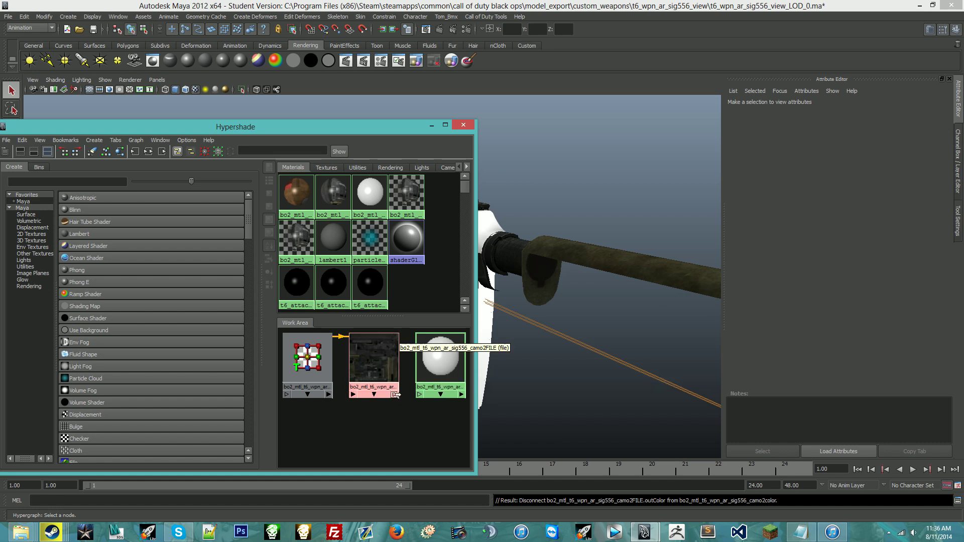
{"action": "mouse_move", "coordinate": [545, 425]}
{"action": "left_click", "coordinate": [574, 428]}
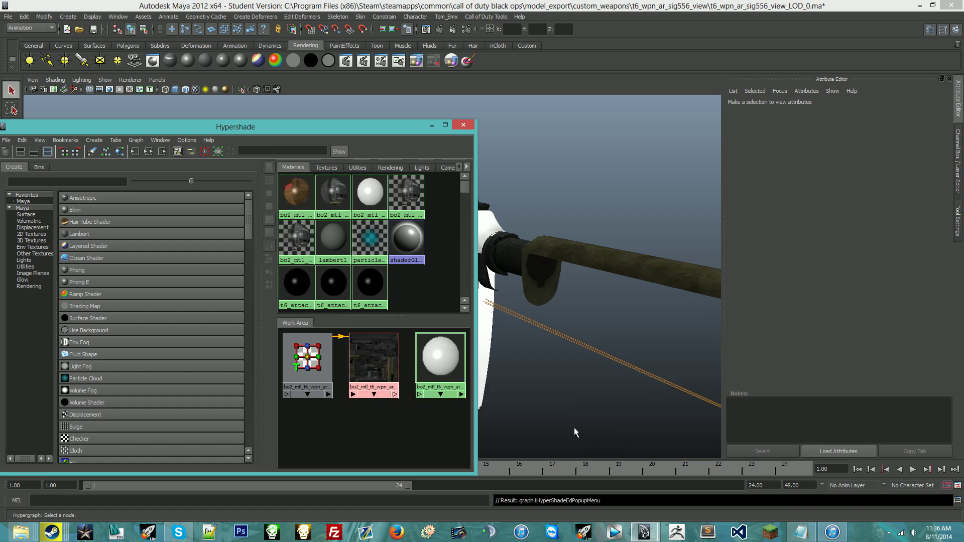
{"action": "left_click", "coordinate": [440, 366]}
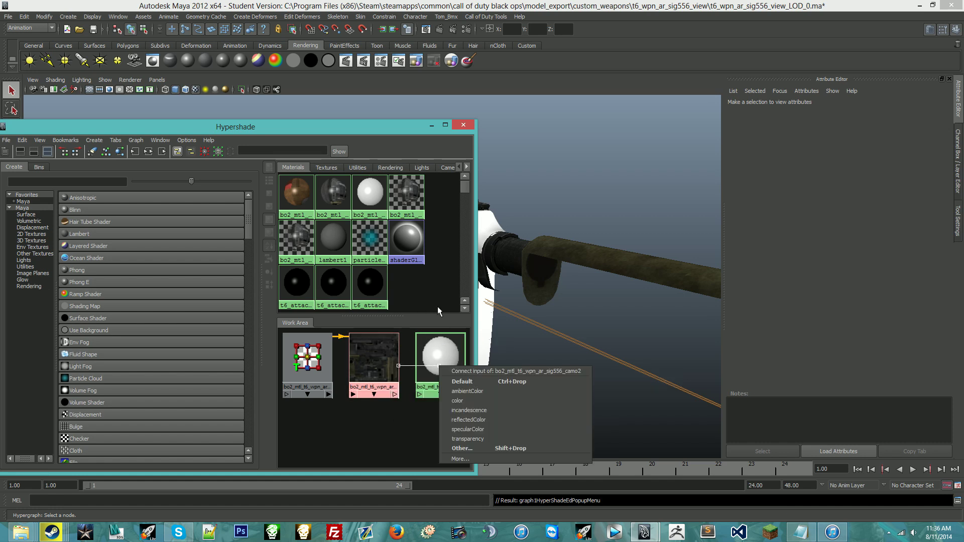
{"action": "left_click", "coordinate": [474, 401]}
Graph the bo2_mtl_t6_wpn_ar_sig556_camo3 network and replace its file-to-shader connection with outColor to the phong's color.
{"action": "right_click", "coordinate": [400, 198]}
{"action": "left_click", "coordinate": [406, 355]}
{"action": "key", "text": "Delete"}
{"action": "left_click", "coordinate": [393, 395]}
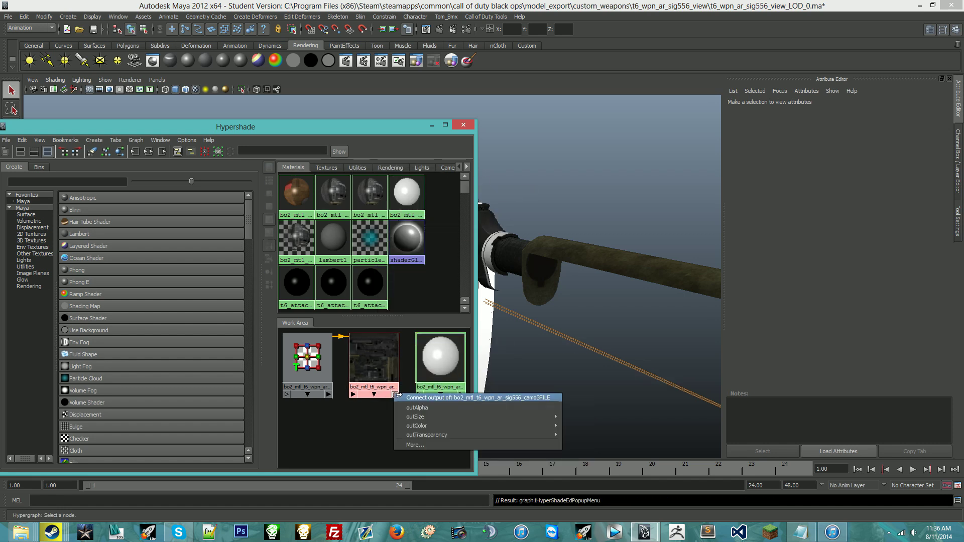
{"action": "left_click", "coordinate": [566, 426]}
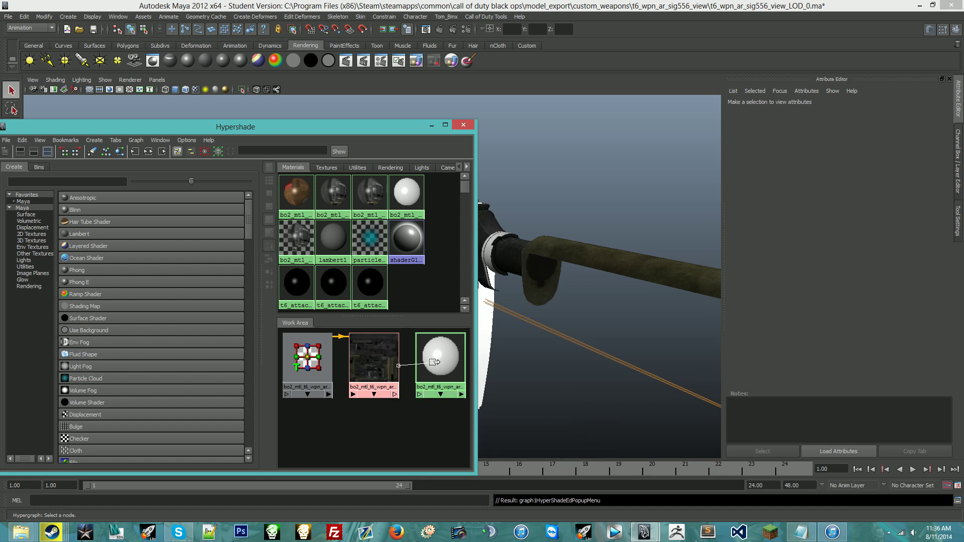
{"action": "left_click", "coordinate": [434, 362]}
{"action": "left_click", "coordinate": [466, 398]}
Graph the bo2_mtl_t6_wpn_ar_sig556_camo4 network and replace its file-to-shader connection with outColor to the phong's color.
{"action": "right_click_drag", "start_coordinate": [294, 245], "coordinate": [249, 248]}
{"action": "left_click_drag", "start_coordinate": [411, 373], "coordinate": [408, 345]}
{"action": "key", "text": "Delete"}
{"action": "left_click", "coordinate": [395, 395]}
{"action": "mouse_move", "coordinate": [543, 430]}
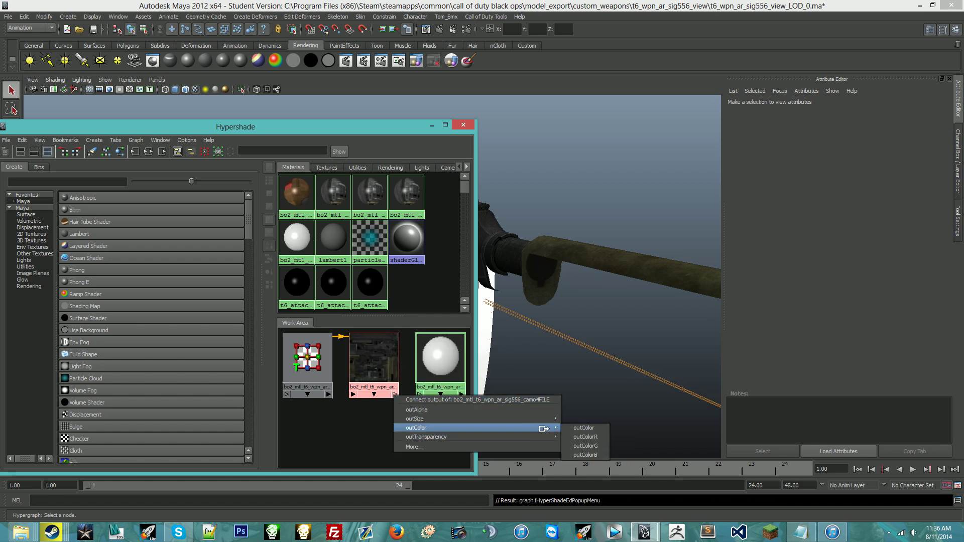
{"action": "left_click", "coordinate": [583, 429]}
{"action": "left_click", "coordinate": [417, 356]}
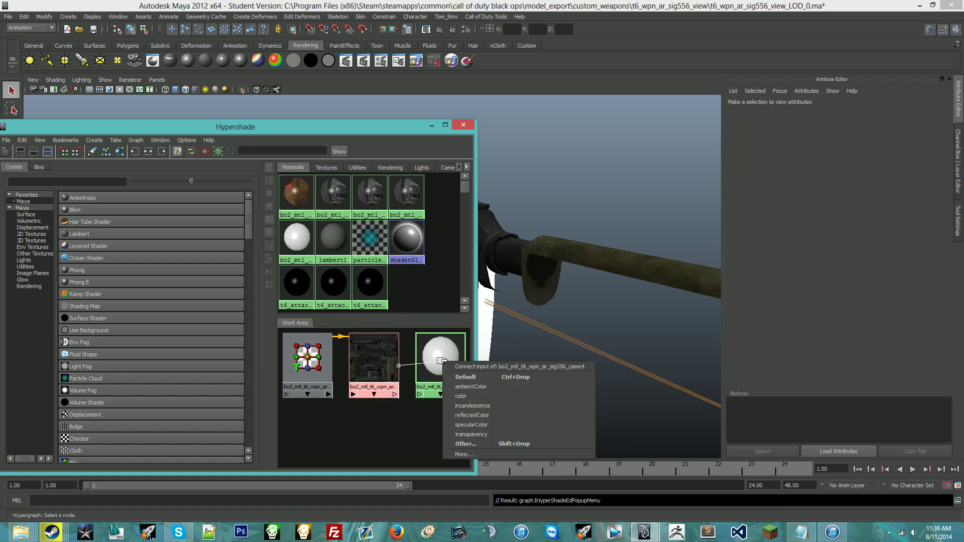
{"action": "left_click", "coordinate": [467, 386]}
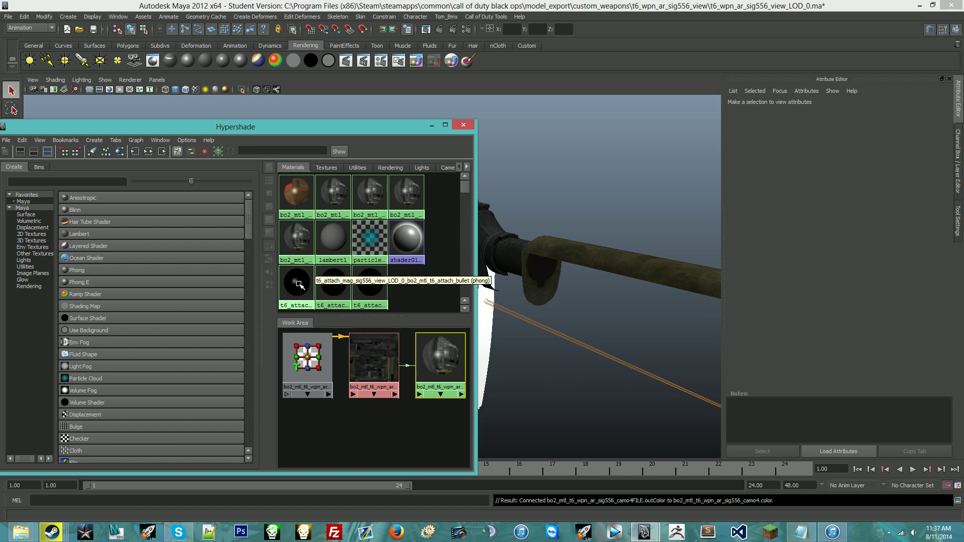
Select the objects using the magazine's duplicate bullet material and assign them the bo2_mtl_t6_attach_bullet material.
{"action": "right_click", "coordinate": [300, 286]}
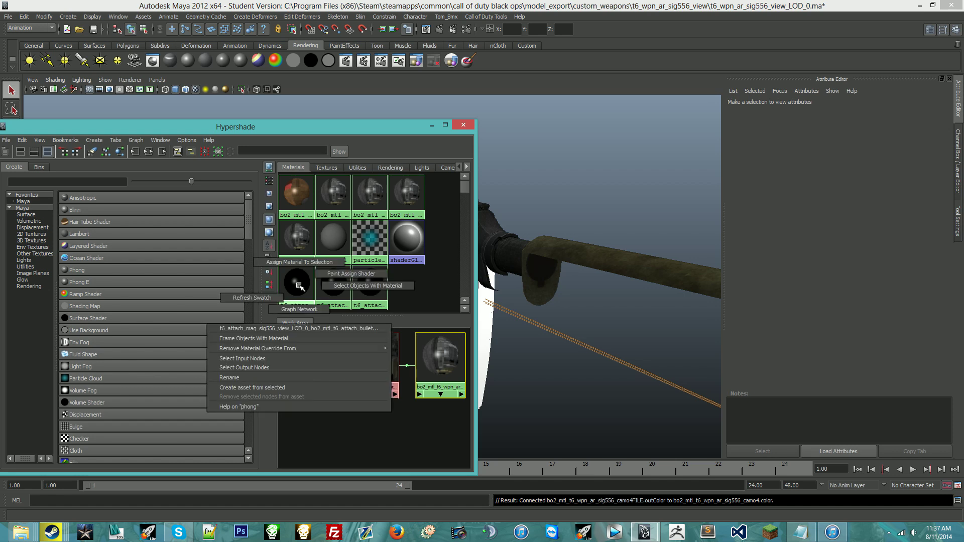
{"action": "left_click", "coordinate": [335, 287]}
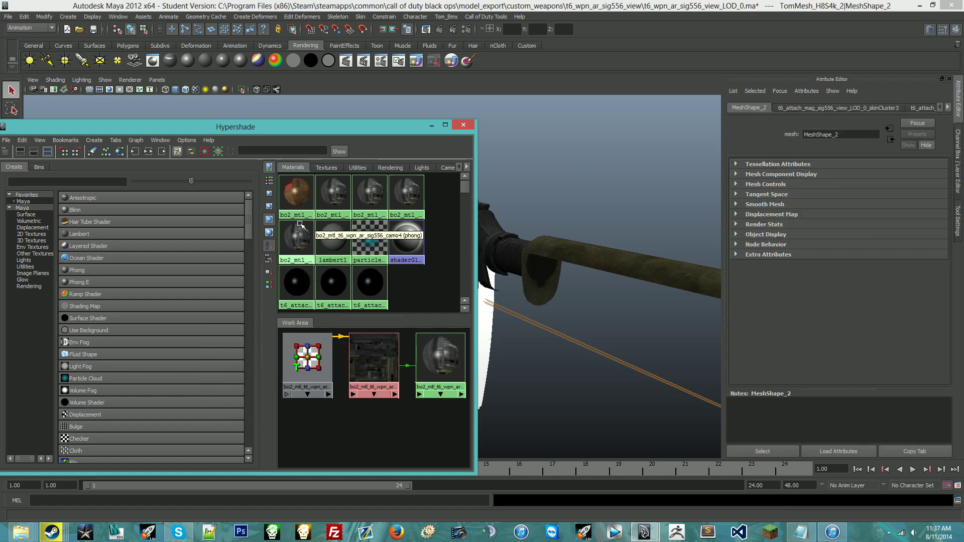
{"action": "right_click", "coordinate": [296, 199]}
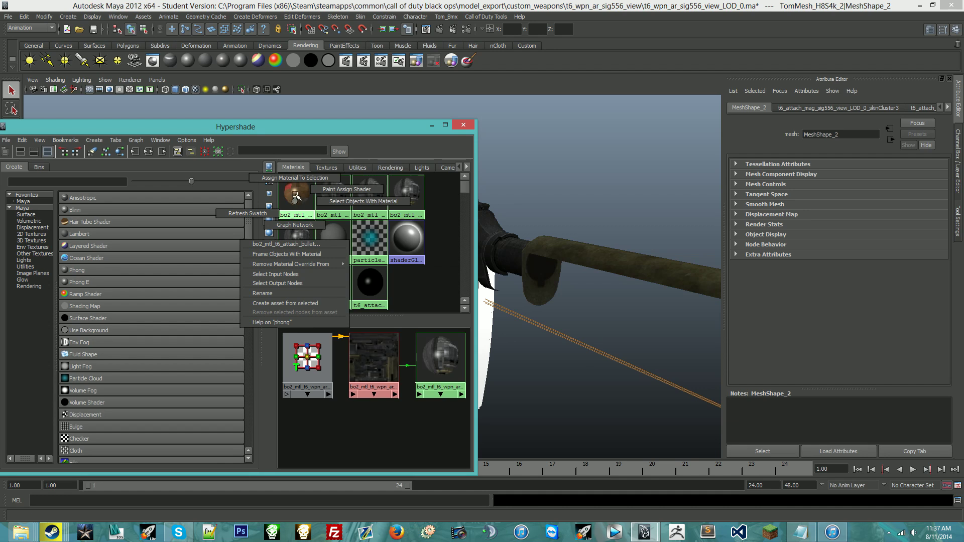
{"action": "mouse_move", "coordinate": [297, 188]}
{"action": "right_mouse_down"}
{"action": "mouse_move", "coordinate": [295, 201]}
{"action": "mouse_move", "coordinate": [299, 172]}
{"action": "right_mouse_up"}
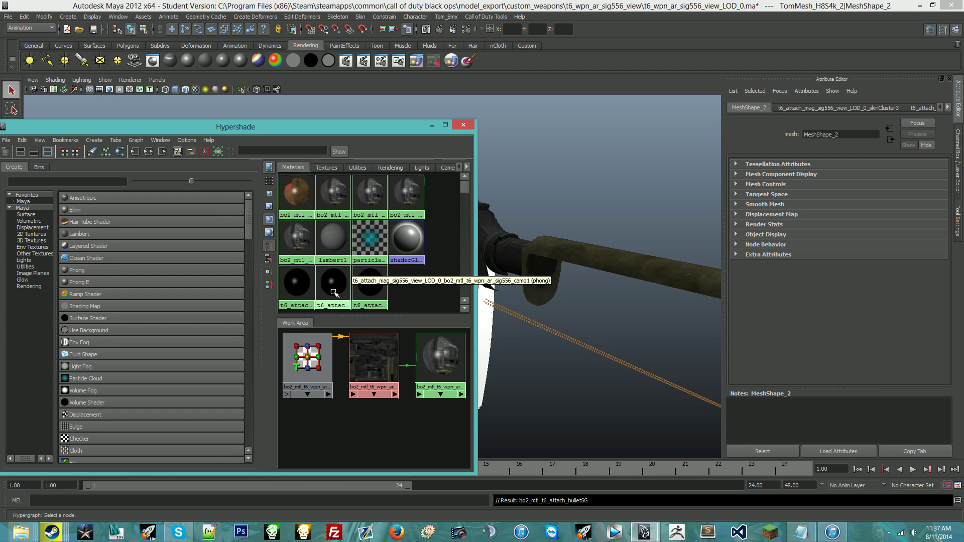
Reassign the objects using the magazine's duplicate camo1 and camo3 materials to bo2_mtl_t6_wpn_ar_sig556_camo1 and bo2_mtl_t6_wpn_ar_sig556_camo3 respectively.
{"action": "right_click_drag", "start_coordinate": [333, 292], "coordinate": [362, 292]}
{"action": "right_click_drag", "start_coordinate": [335, 195], "coordinate": [335, 236]}
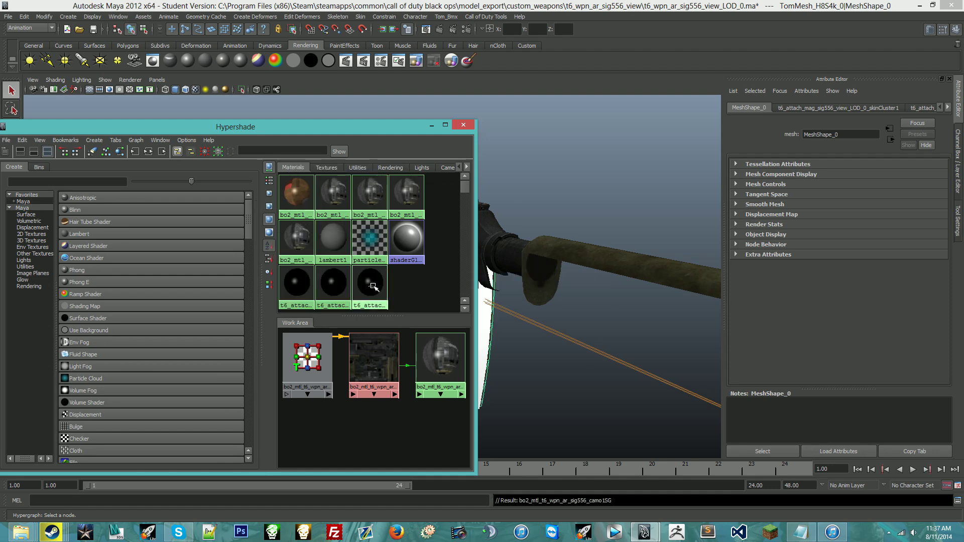
{"action": "right_click_drag", "start_coordinate": [403, 290], "coordinate": [402, 288]}
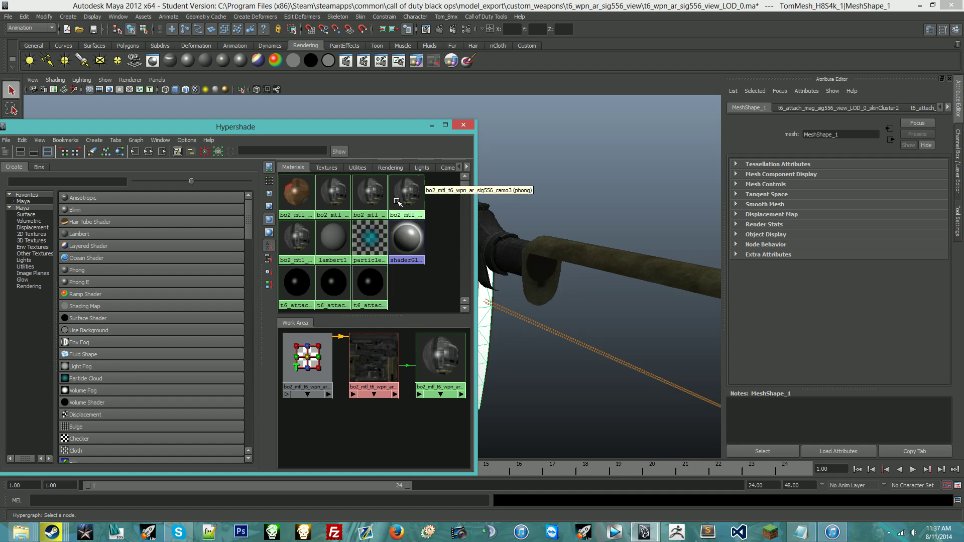
{"action": "right_click_drag", "start_coordinate": [409, 195], "coordinate": [409, 176]}
Delete the three duplicate t6_attach_mag_sig556_view_LOD_0 materials: bullet, camo1 and camo3.
{"action": "left_click", "coordinate": [375, 298]}
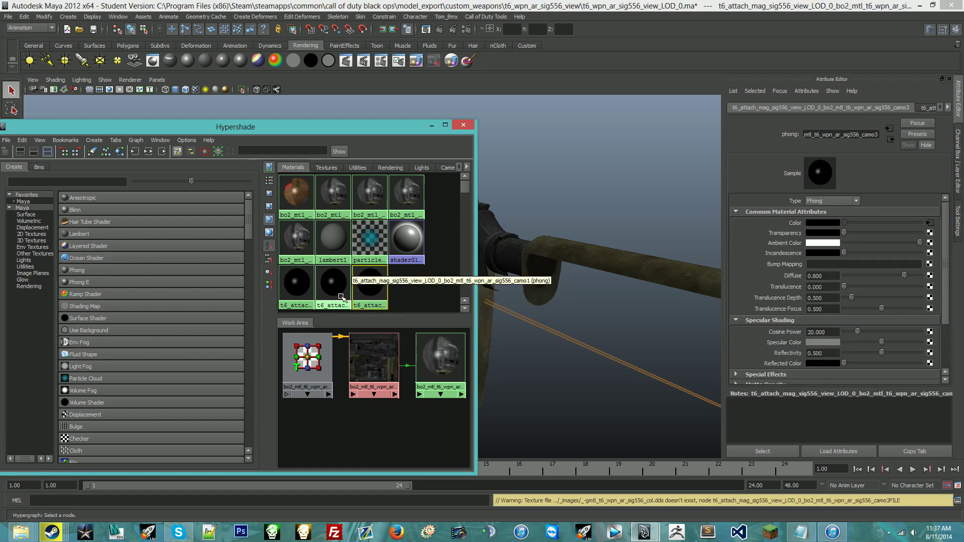
{"action": "left_click", "coordinate": [331, 287], "text": "shift"}
{"action": "left_click", "coordinate": [296, 286], "text": "shift"}
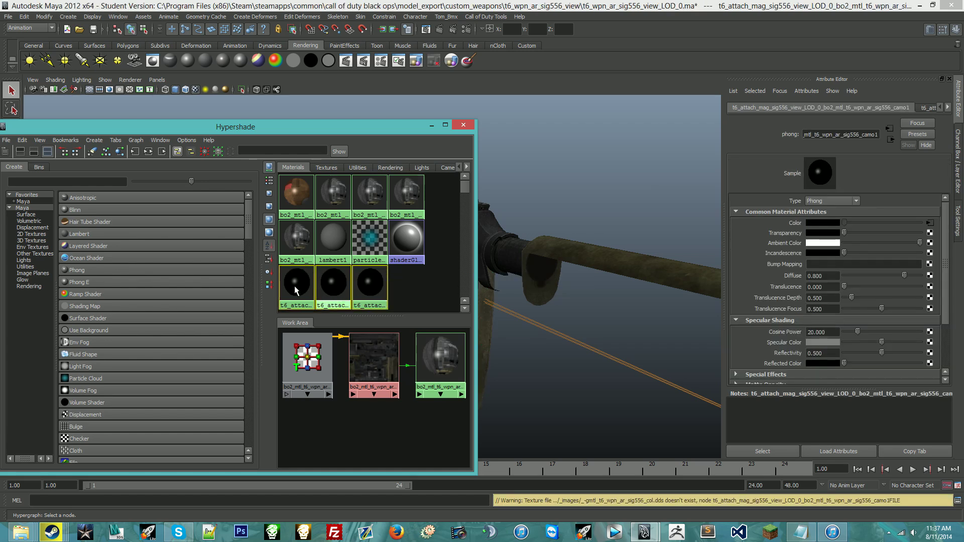
{"action": "key", "text": "Delete"}
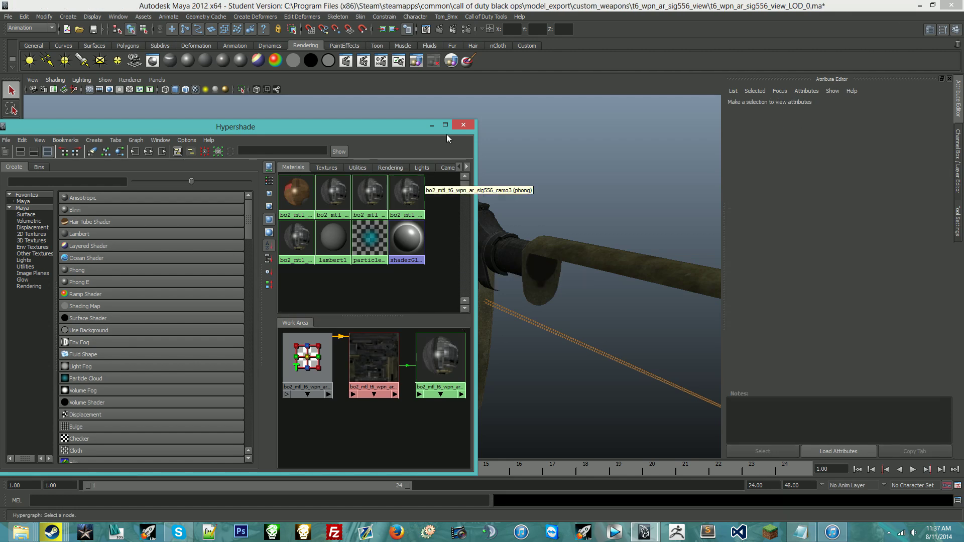
Close the Hypershade and bring the complete rifle with its magazine into view.
{"action": "left_click", "coordinate": [461, 123]}
{"action": "left_click_drag", "start_coordinate": [447, 155], "coordinate": [270, 226], "text": "alt"}
{"action": "left_click_drag", "start_coordinate": [275, 271], "coordinate": [394, 278], "text": "alt"}
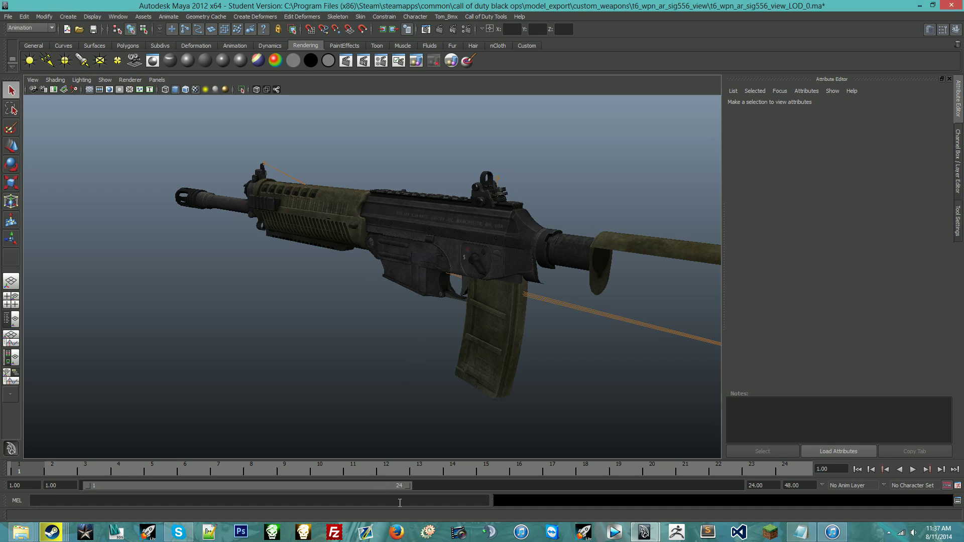
Switch to Firefox, open callofduty.wikia.com and dock the browser window over half of the screen.
{"action": "left_click", "coordinate": [396, 532]}
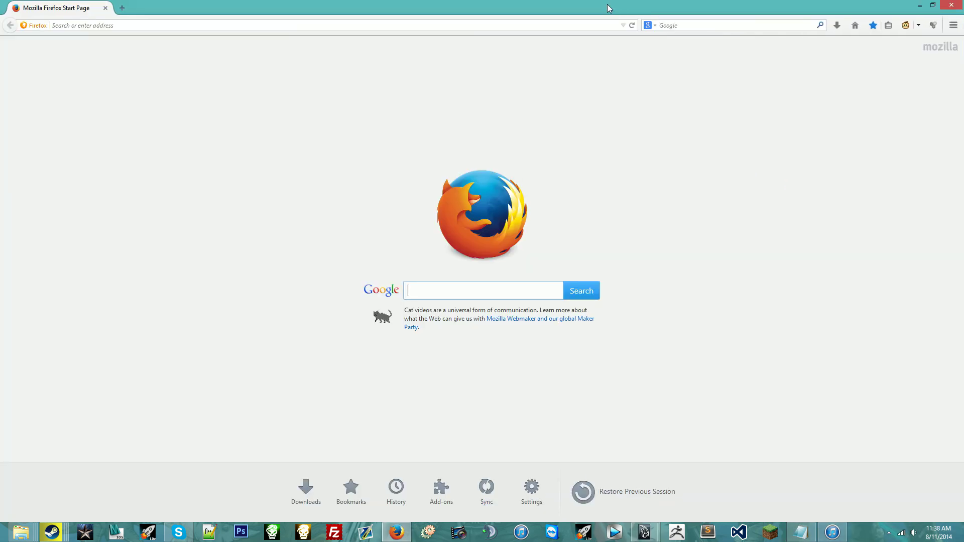
{"action": "type", "text": "callofduty.wikia.com/"}
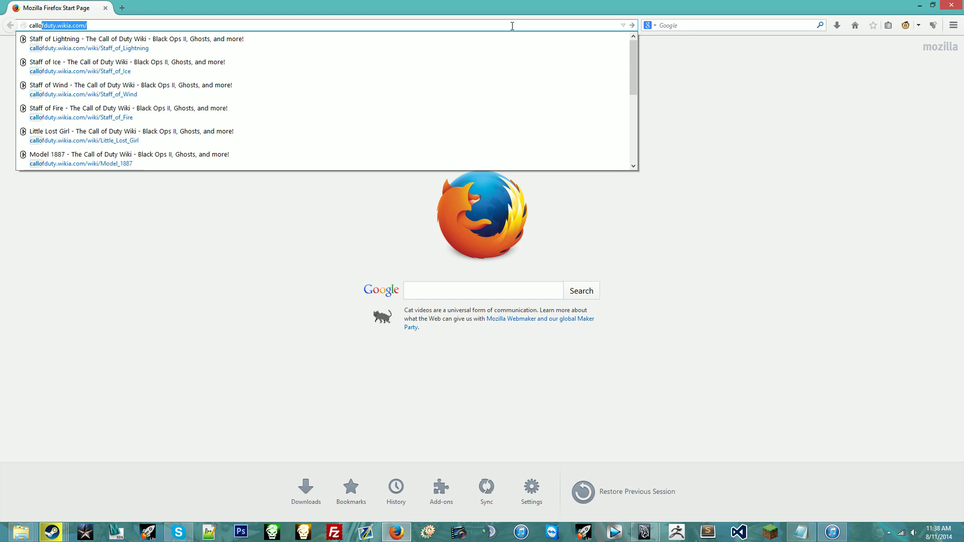
{"action": "key", "text": "Return"}
{"action": "left_click_drag", "start_coordinate": [497, 2], "coordinate": [1, 60]}
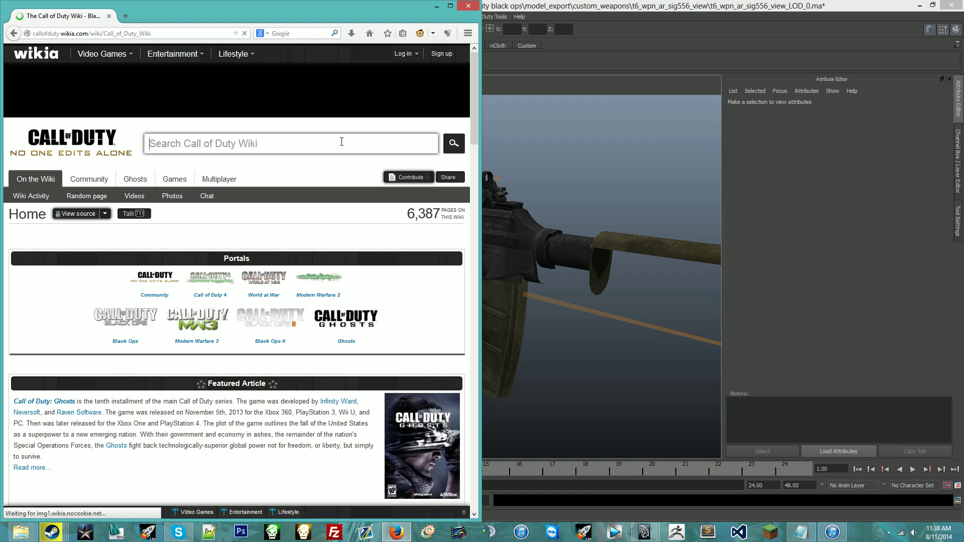
Search the Call of Duty Wiki for swat 556 and open the SWAT-556 article.
{"action": "left_click", "coordinate": [341, 141]}
{"action": "type", "text": "swat"}
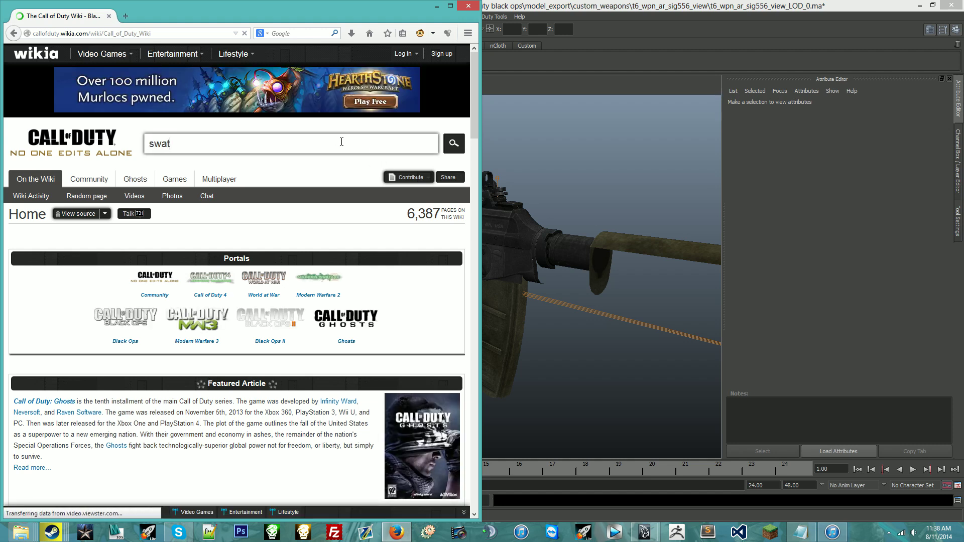
{"action": "type", "text": "556"}
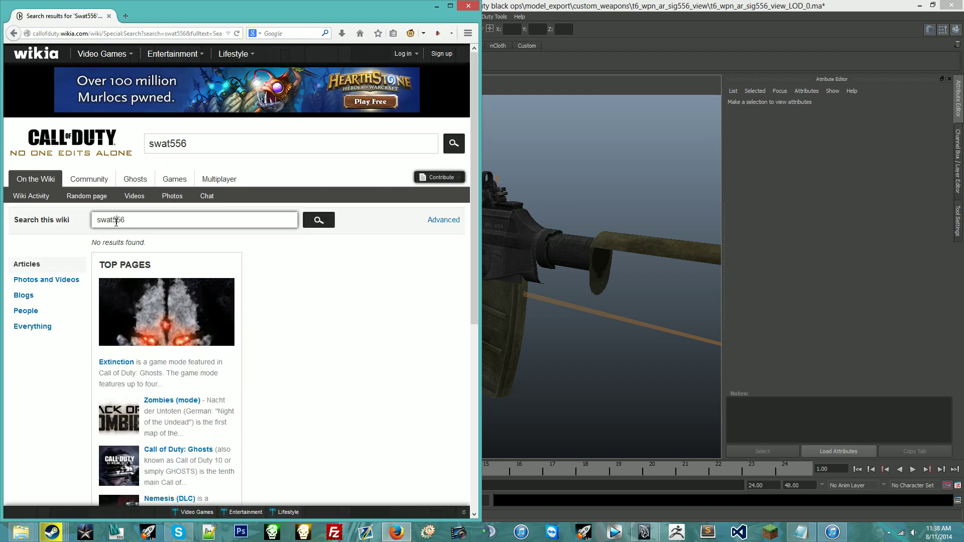
{"action": "left_click", "coordinate": [320, 222]}
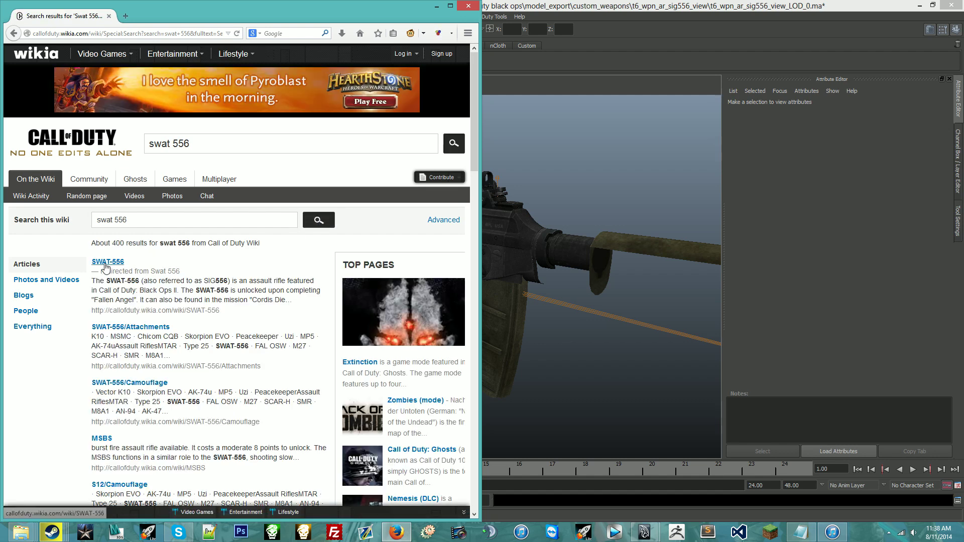
{"action": "left_click", "coordinate": [106, 262]}
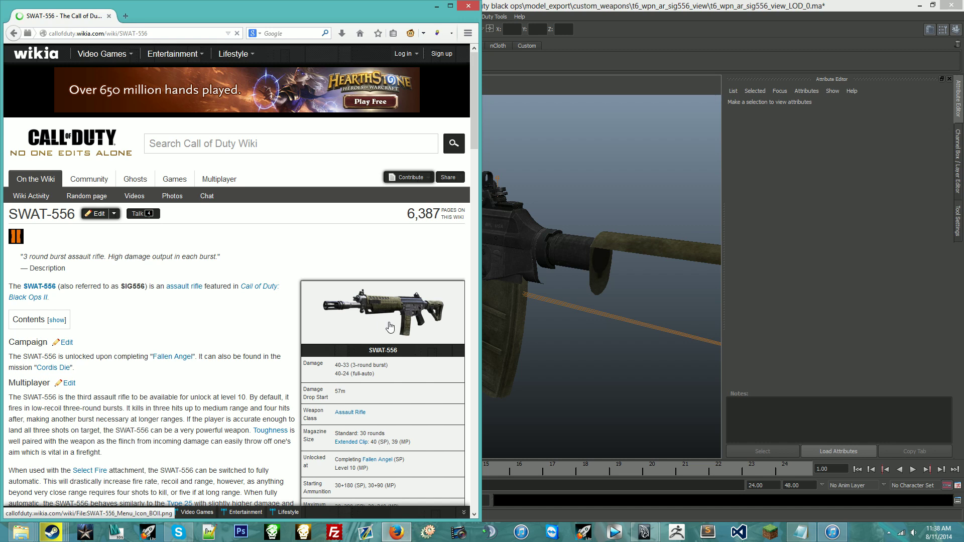
Open the SWAT-556 menu icon image page and place the browser beside the Maya viewport as a reference.
{"action": "left_click", "coordinate": [407, 317]}
{"action": "left_click_drag", "start_coordinate": [236, 11], "coordinate": [492, 1]}
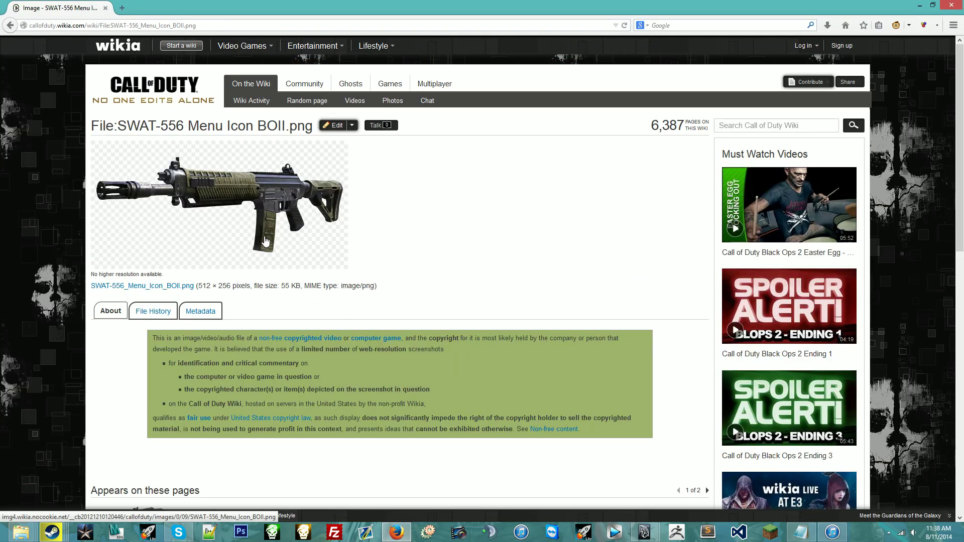
{"action": "left_click_drag", "start_coordinate": [293, 4], "coordinate": [777, 12]}
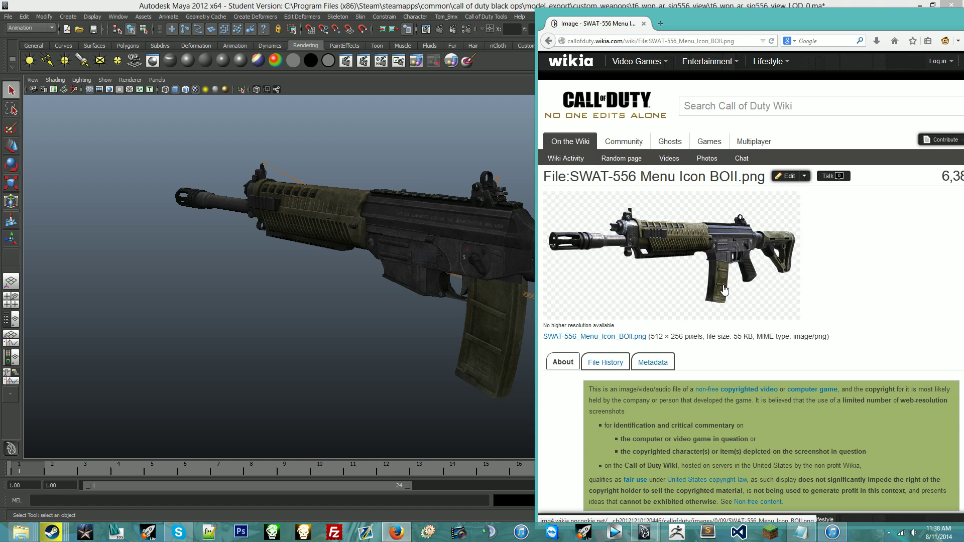
Move the magazine's tag_clip joint to about 14.66 in X and -2.03 in Z to fit it into the receiver.
{"action": "left_click_drag", "start_coordinate": [452, 294], "coordinate": [475, 268], "text": "alt"}
{"action": "left_click", "coordinate": [240, 255]}
{"action": "scroll", "coordinate": [447, 280], "scroll_direction": "up", "scroll_amount": 4}
{"action": "key", "text": "w"}
{"action": "left_click_drag", "start_coordinate": [563, 276], "coordinate": [391, 280]}
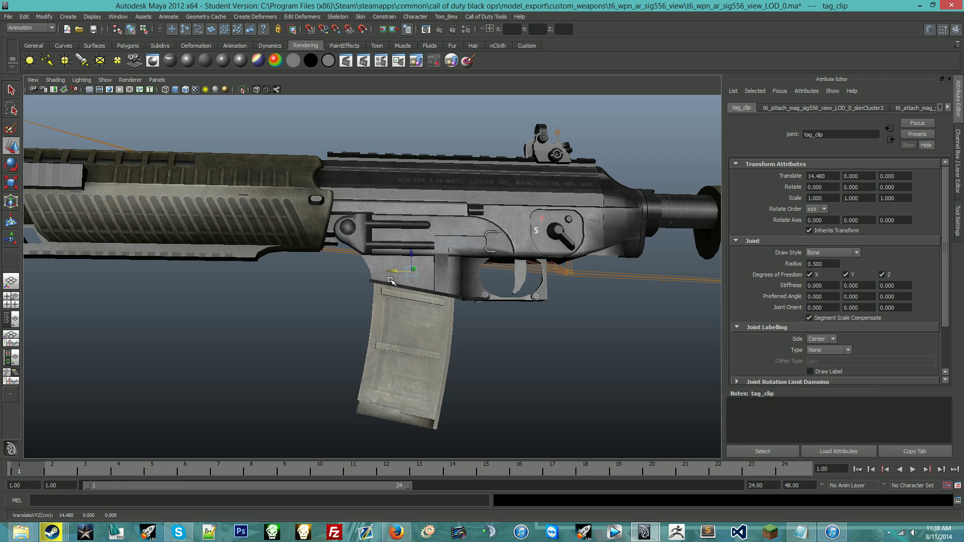
{"action": "key", "text": "alt+Tab"}
{"action": "left_click_drag", "start_coordinate": [411, 252], "coordinate": [452, 269]}
{"action": "middle_click_drag", "start_coordinate": [452, 269], "coordinate": [514, 279], "text": "alt"}
{"action": "scroll", "coordinate": [514, 279], "scroll_direction": "down", "scroll_amount": 4}
{"action": "left_click_drag", "start_coordinate": [512, 276], "coordinate": [516, 278], "text": "alt"}
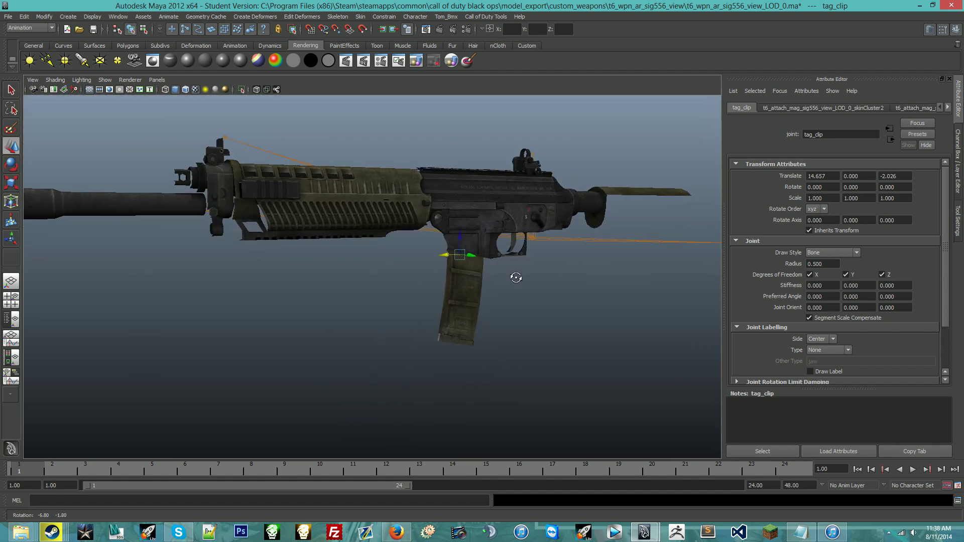
Compare the magazine with the reference image, adjust tag_clip's Z translation to about -1.95 and deselect the joint.
{"action": "key", "text": "alt+Tab"}
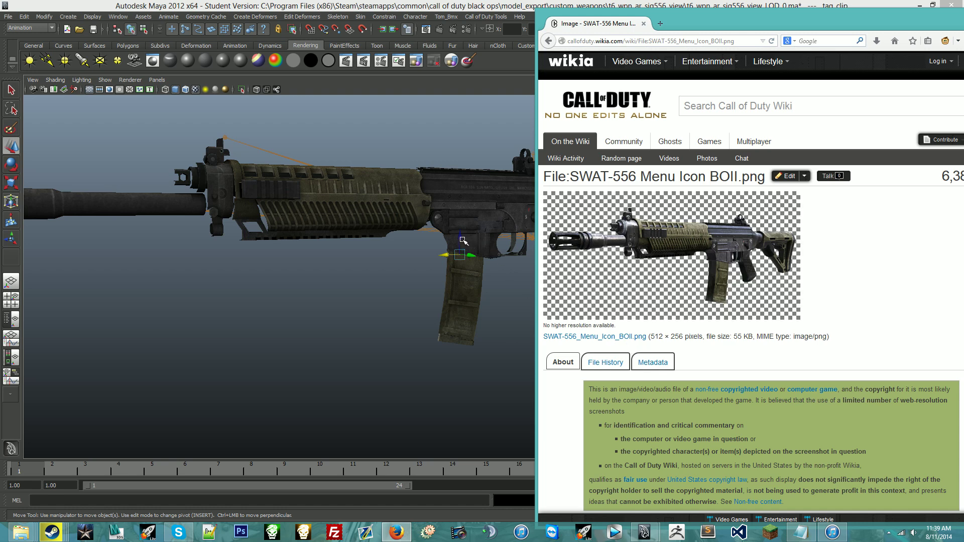
{"action": "key", "text": "alt+Tab"}
{"action": "key", "text": "alt+Tab"}
{"action": "key", "text": "alt+Tab"}
{"action": "left_click_drag", "start_coordinate": [484, 341], "coordinate": [415, 349], "text": "alt"}
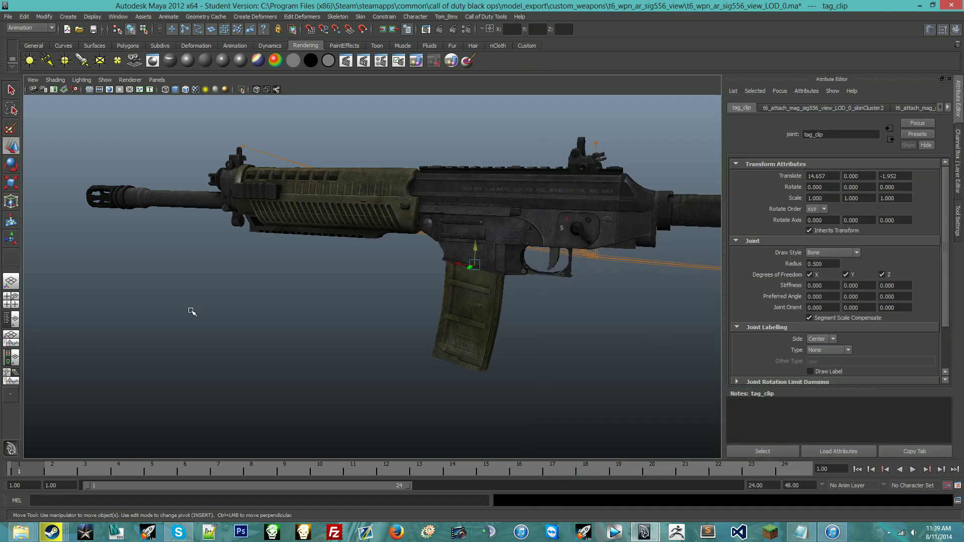
{"action": "left_click", "coordinate": [243, 293]}
{"action": "left_click_drag", "start_coordinate": [243, 292], "coordinate": [252, 301], "text": "alt"}
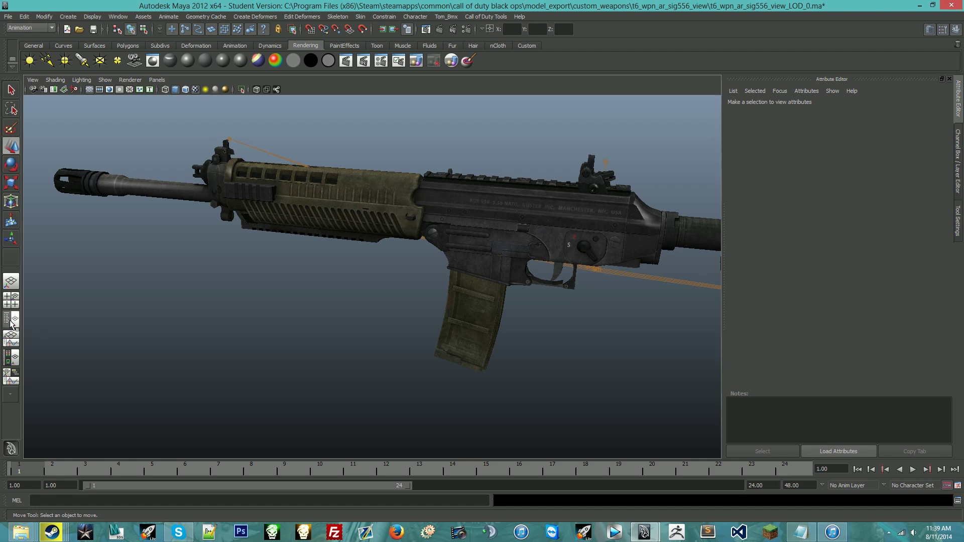
Show the Outliner beside the viewport and switch the view back to the camera facing the rifle's side.
{"action": "left_click", "coordinate": [11, 322]}
{"action": "left_click", "coordinate": [298, 79]}
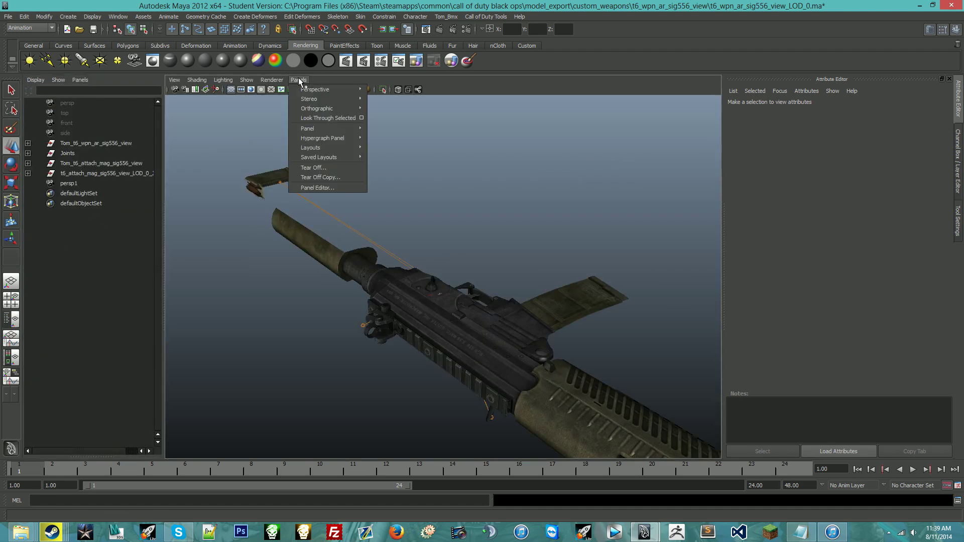
{"action": "mouse_move", "coordinate": [316, 89]}
{"action": "left_click", "coordinate": [387, 99]}
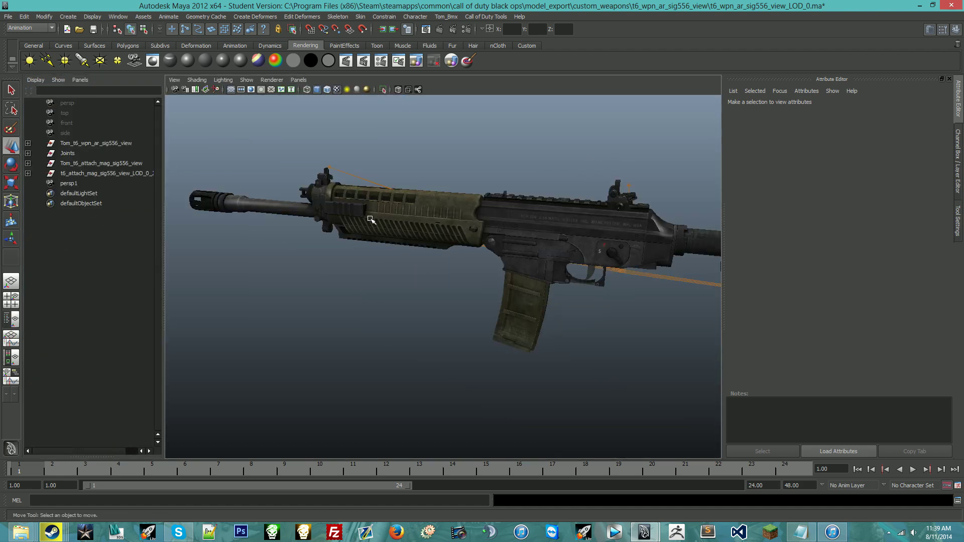
{"action": "scroll", "coordinate": [370, 220], "scroll_direction": "up", "scroll_amount": 5}
{"action": "left_click_drag", "start_coordinate": [377, 216], "coordinate": [358, 207], "text": "alt"}
{"action": "scroll", "coordinate": [306, 221], "scroll_direction": "down", "scroll_amount": 5}
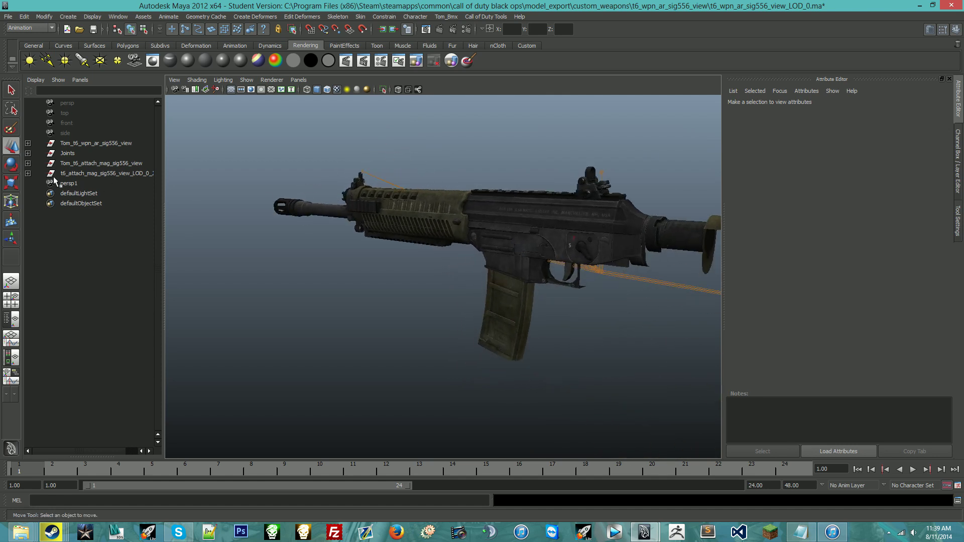
Parent tag_clip from the t6_attach_mag_sig556_view_LOD_0 group under the j_gun joint in the Joints group.
{"action": "left_click", "coordinate": [28, 173]}
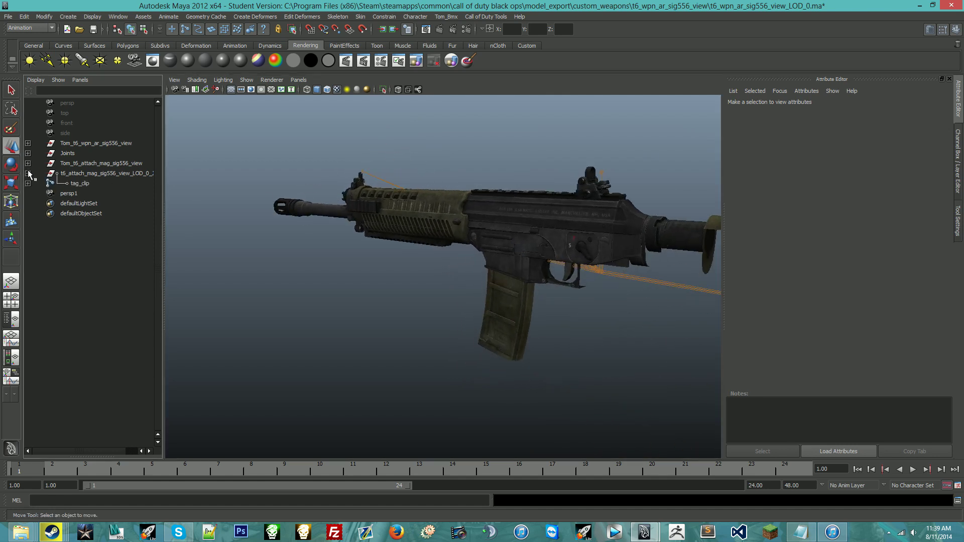
{"action": "left_click", "coordinate": [86, 184]}
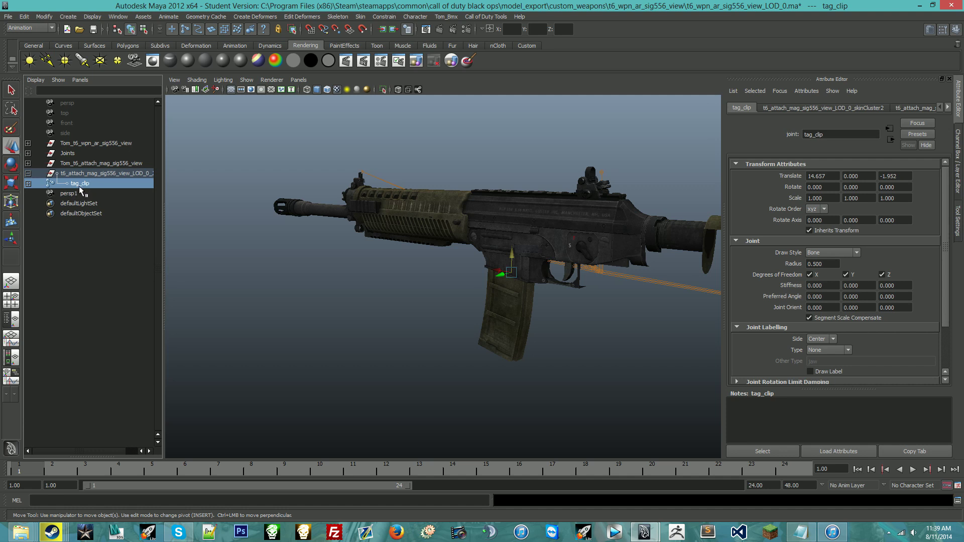
{"action": "left_click", "coordinate": [28, 154]}
{"action": "left_click", "coordinate": [28, 163]}
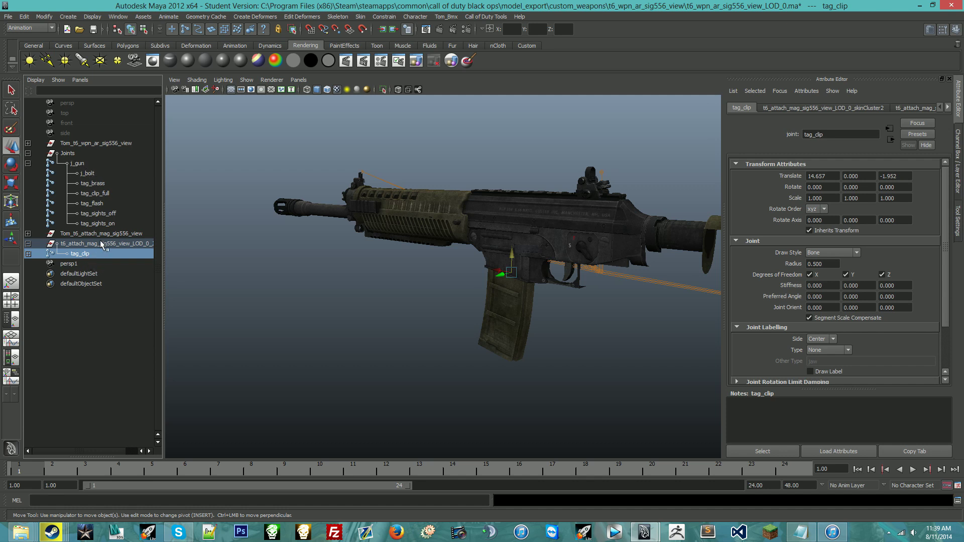
{"action": "middle_click_drag", "start_coordinate": [86, 258], "coordinate": [78, 163]}
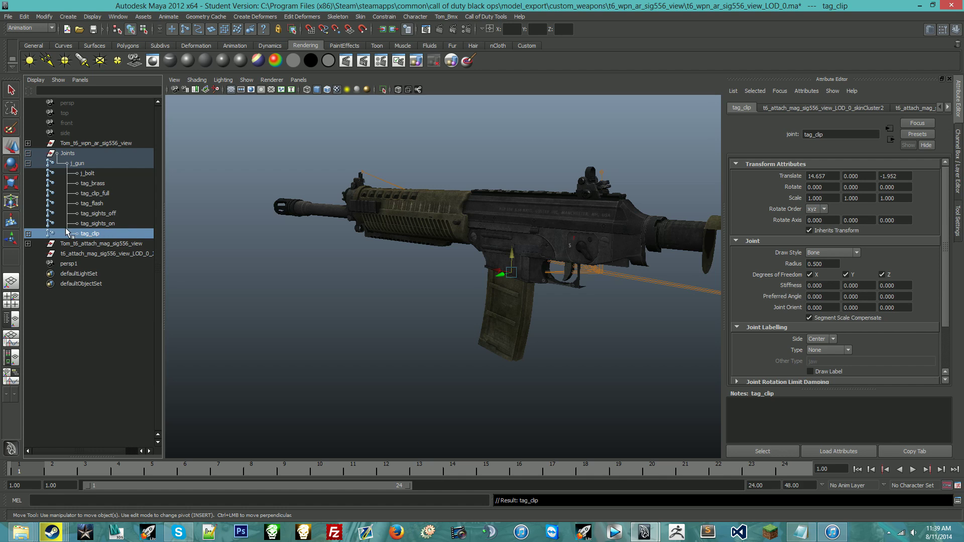
Test the rig by moving the j_gun joint downward, and undo the move.
{"action": "left_click", "coordinate": [92, 165]}
{"action": "left_click_drag", "start_coordinate": [459, 273], "coordinate": [332, 224], "text": "alt"}
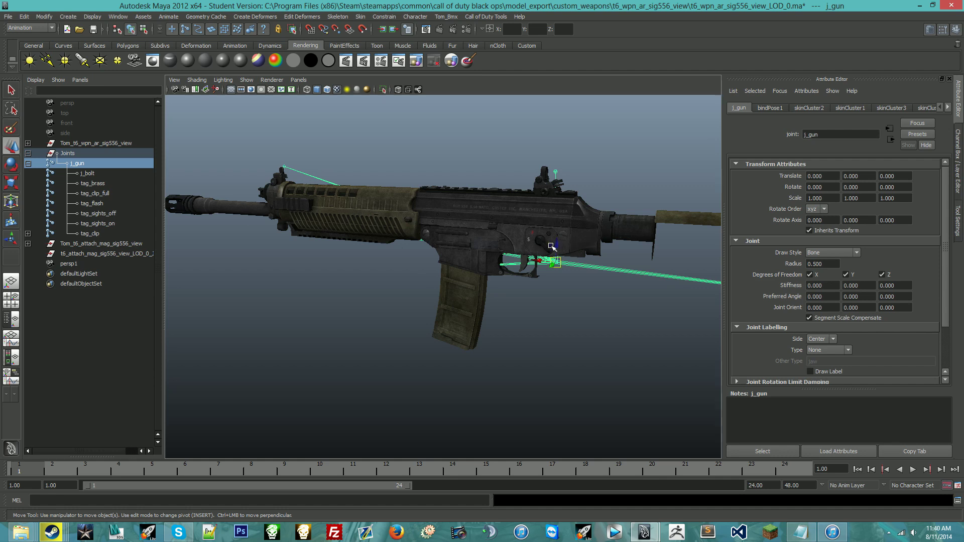
{"action": "left_click_drag", "start_coordinate": [565, 245], "coordinate": [550, 320]}
{"action": "key", "text": "ctrl+z"}
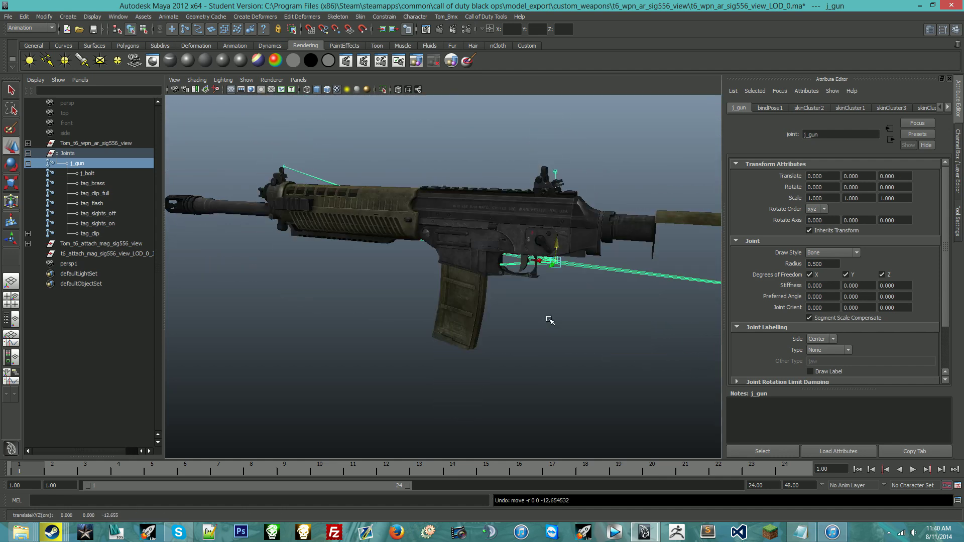
Examine the receiver and magazine meshes and the fit of the magazine from both sides of the rifle.
{"action": "left_click", "coordinate": [390, 284]}
{"action": "left_click_drag", "start_coordinate": [486, 253], "coordinate": [369, 200], "text": "alt"}
{"action": "left_click", "coordinate": [339, 214]}
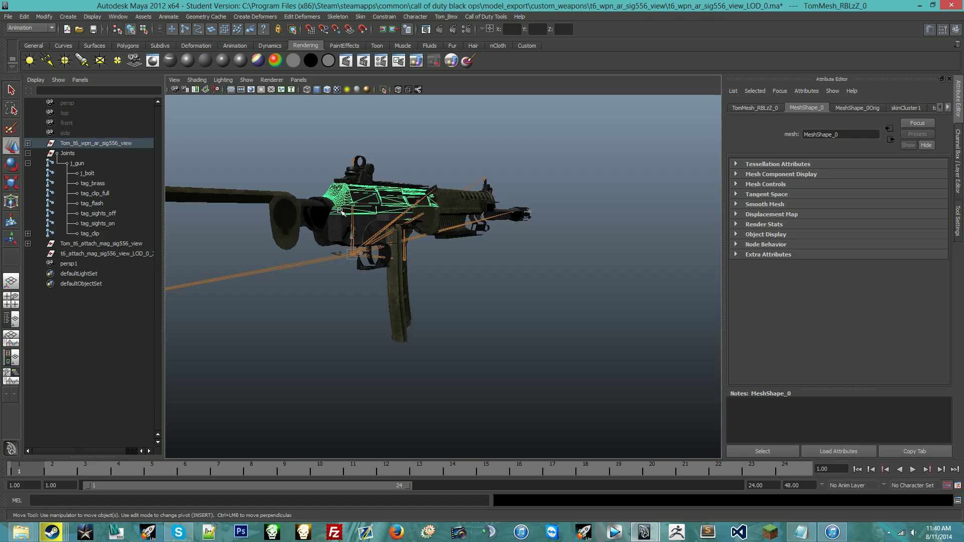
{"action": "scroll", "coordinate": [342, 212], "scroll_direction": "up", "scroll_amount": 5}
{"action": "middle_click_drag", "start_coordinate": [345, 211], "coordinate": [371, 259], "text": "alt"}
{"action": "left_click_drag", "start_coordinate": [370, 259], "coordinate": [595, 250], "text": "alt"}
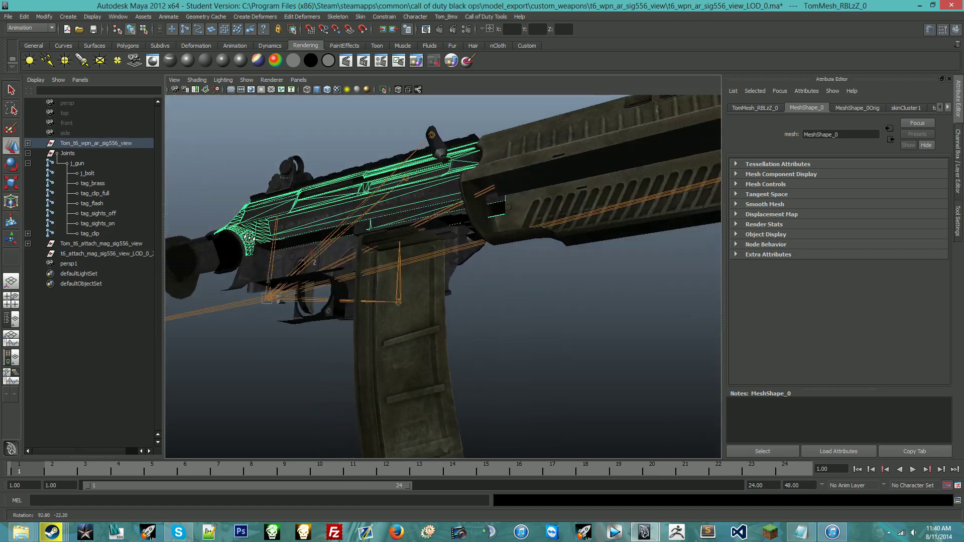
{"action": "left_click_drag", "start_coordinate": [417, 206], "coordinate": [492, 250], "text": "alt"}
{"action": "left_click", "coordinate": [426, 317]}
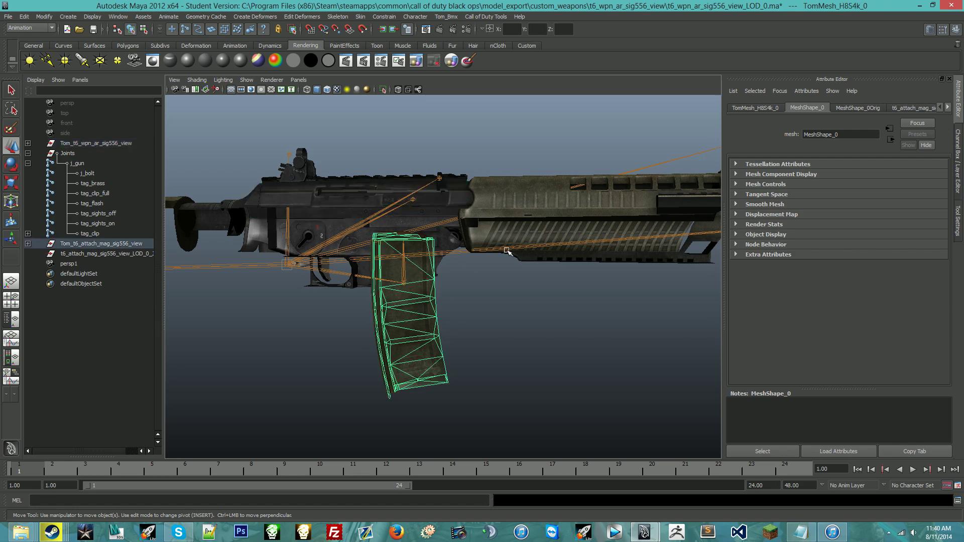
{"action": "left_click", "coordinate": [577, 260]}
{"action": "left_click_drag", "start_coordinate": [485, 289], "coordinate": [591, 288], "text": "alt"}
{"action": "left_click_drag", "start_coordinate": [376, 270], "coordinate": [497, 276], "text": "alt"}
{"action": "left_click", "coordinate": [481, 167]}
{"action": "scroll", "coordinate": [451, 191], "scroll_direction": "down", "scroll_amount": 3}
{"action": "left_click_drag", "start_coordinate": [450, 191], "coordinate": [427, 170], "text": "alt"}
{"action": "left_click_drag", "start_coordinate": [426, 205], "coordinate": [443, 199], "text": "alt"}
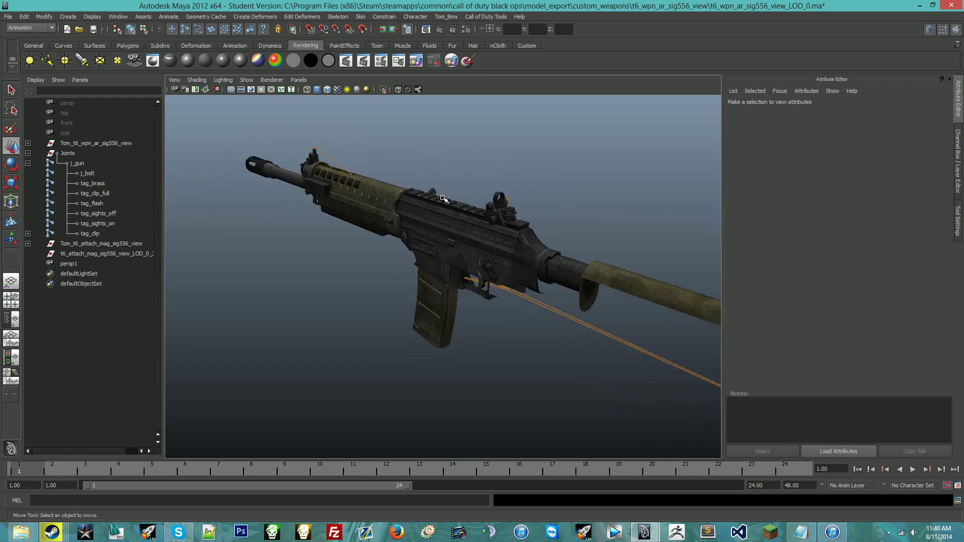
Set the XModel export path to a file named viewmodel_swat556 in the custom_weapons\t6_wpn_ar_sig556_view folder.
{"action": "left_click", "coordinate": [490, 17]}
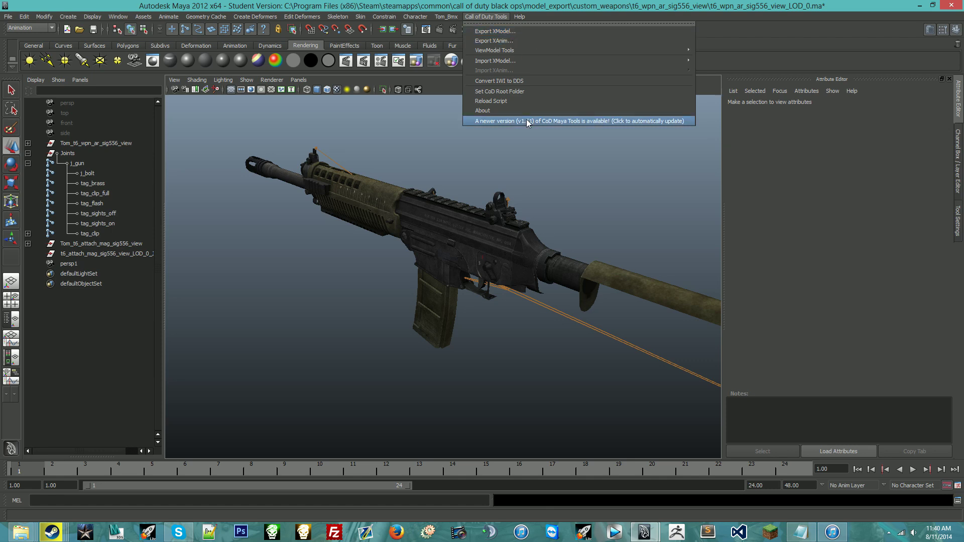
{"action": "left_click", "coordinate": [495, 31]}
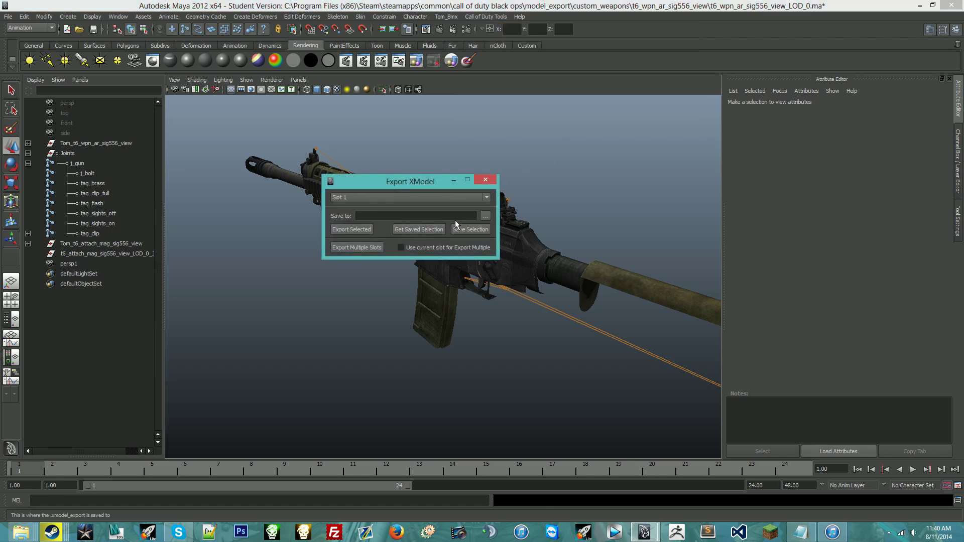
{"action": "left_click", "coordinate": [485, 217]}
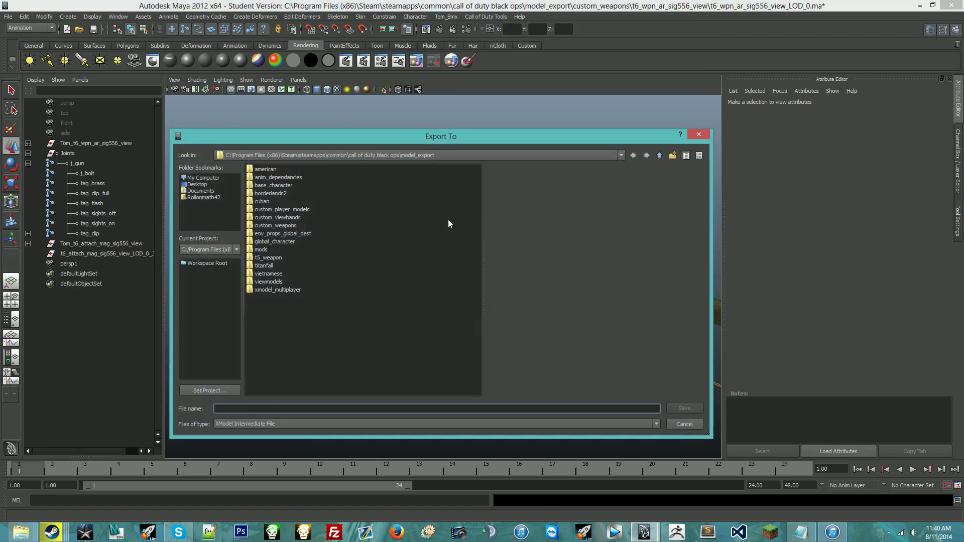
{"action": "double_click", "coordinate": [278, 224]}
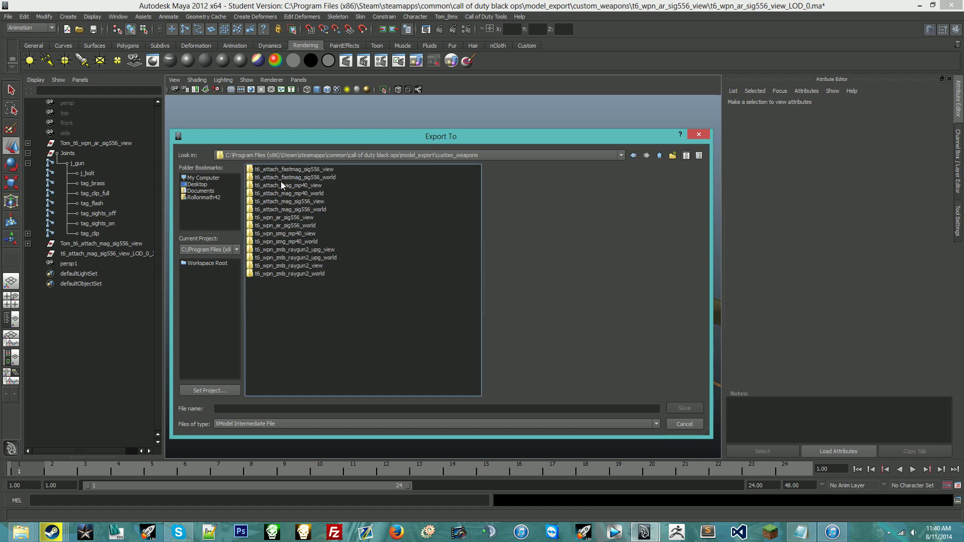
{"action": "double_click", "coordinate": [312, 201]}
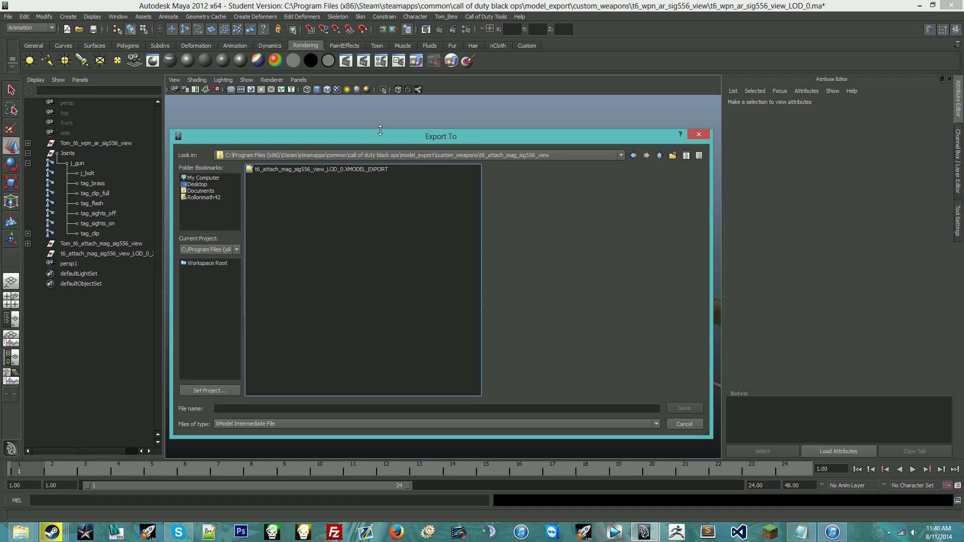
{"action": "left_click", "coordinate": [660, 156]}
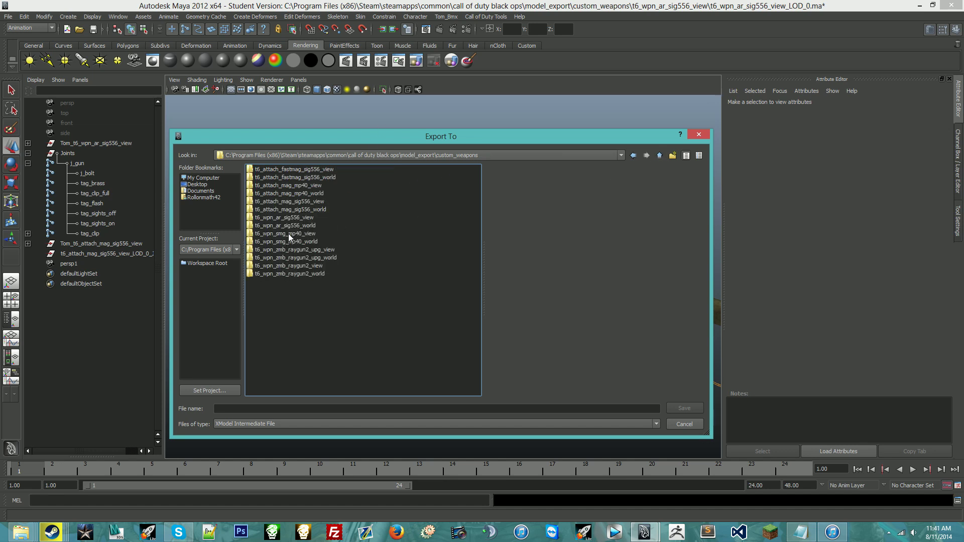
{"action": "double_click", "coordinate": [286, 216]}
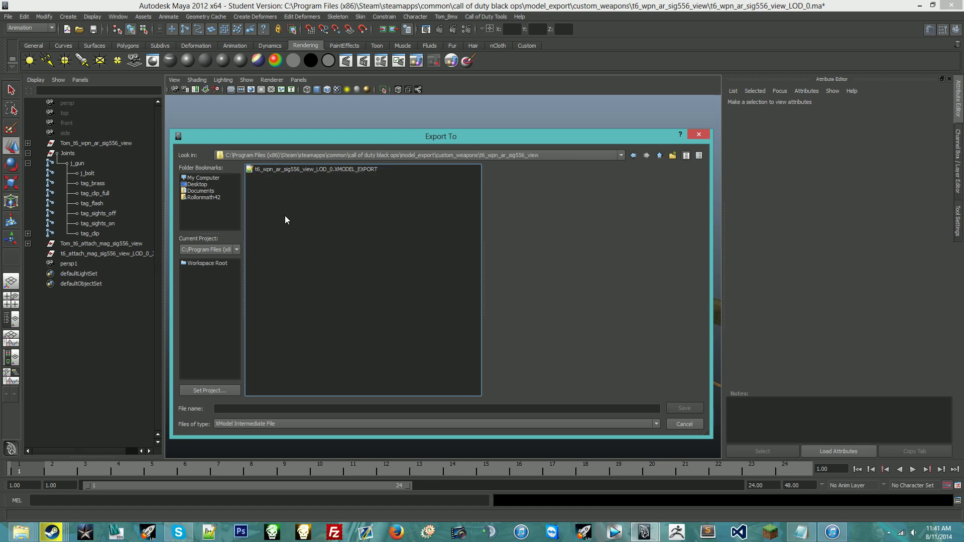
{"action": "left_click", "coordinate": [264, 409]}
{"action": "type", "text": "viewmodel_swat556"}
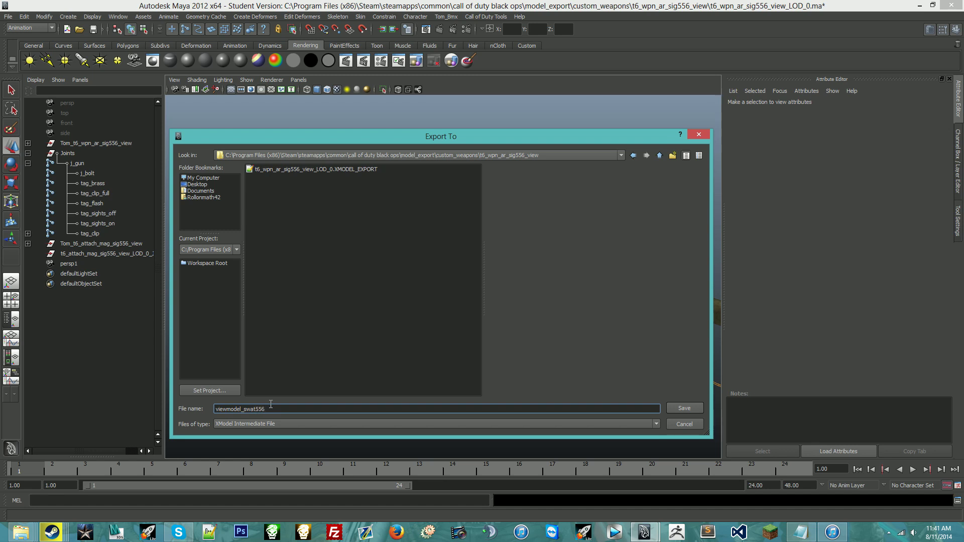
{"action": "key", "text": "Return"}
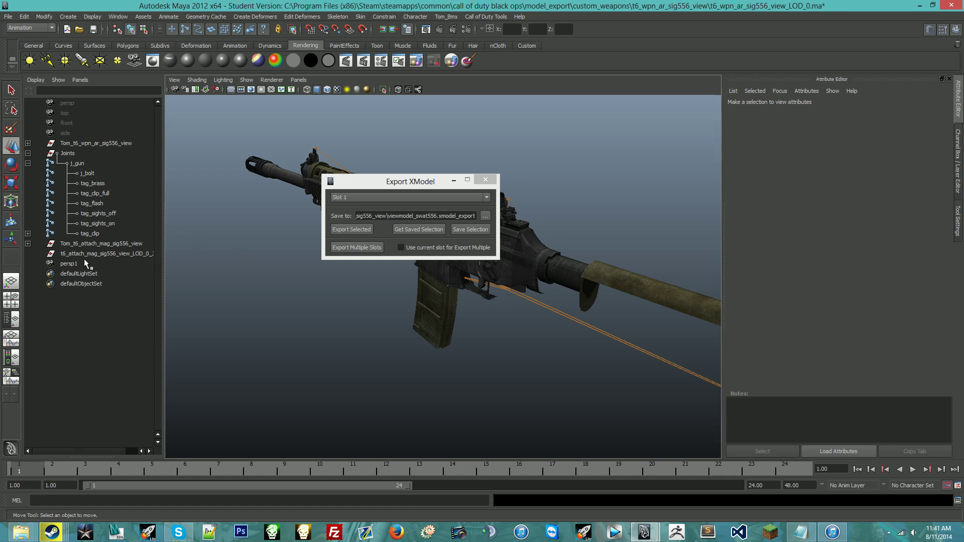
Select the full hierarchies of Tom_t6_wpn_ar_sig556_view, Joints and Tom_t6_attach_mag_sig556_view, and save that selection to export Slot 1.
{"action": "left_click", "coordinate": [77, 142]}
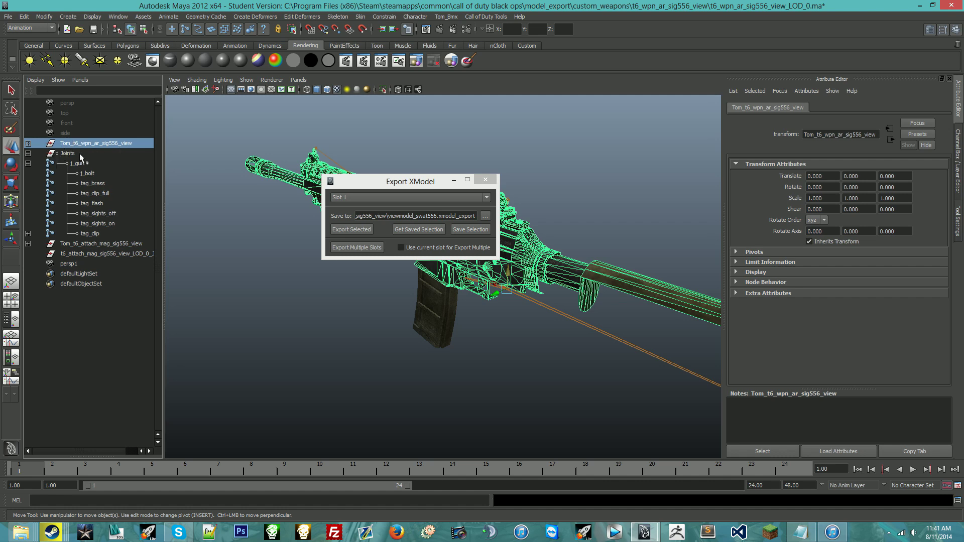
{"action": "left_click", "coordinate": [68, 153], "text": "ctrl"}
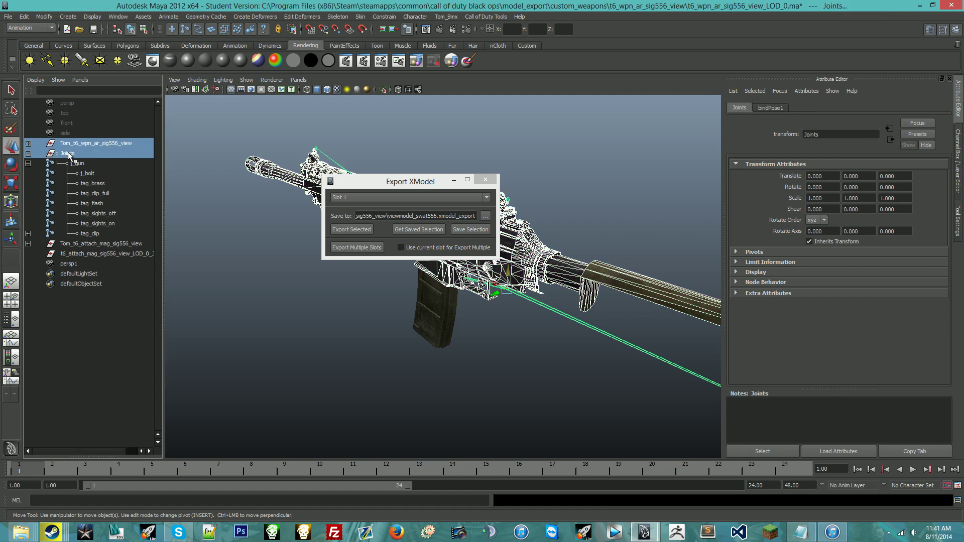
{"action": "left_click", "coordinate": [89, 243], "text": "ctrl"}
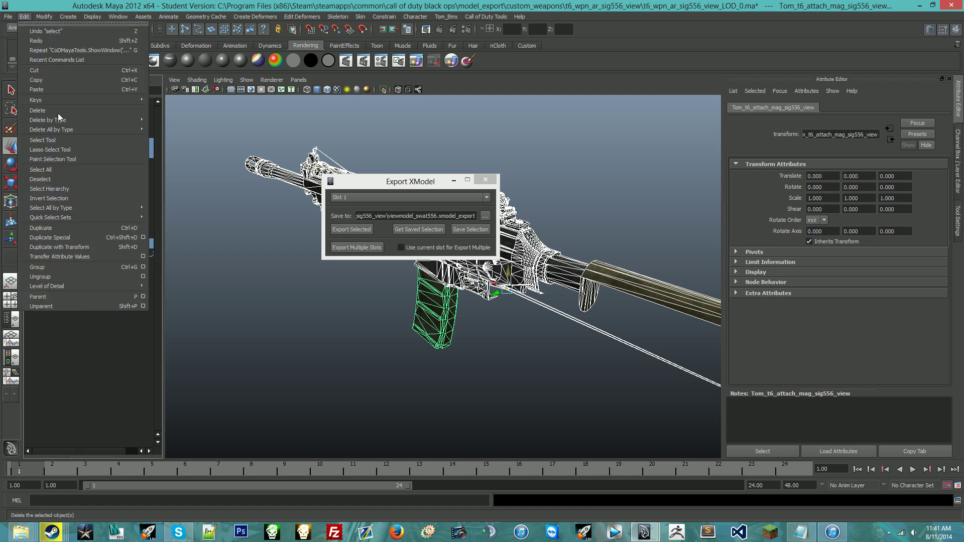
{"action": "left_click", "coordinate": [68, 189]}
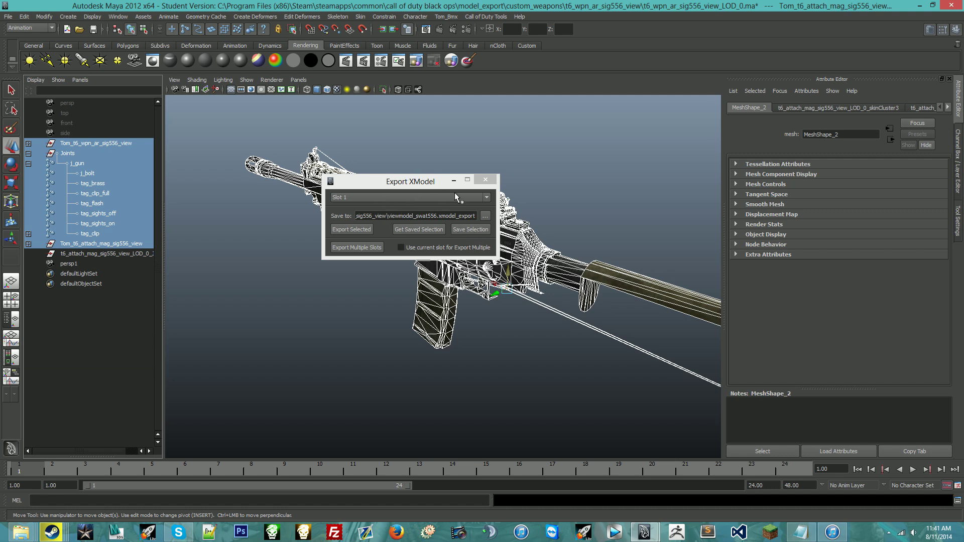
{"action": "left_click", "coordinate": [460, 227]}
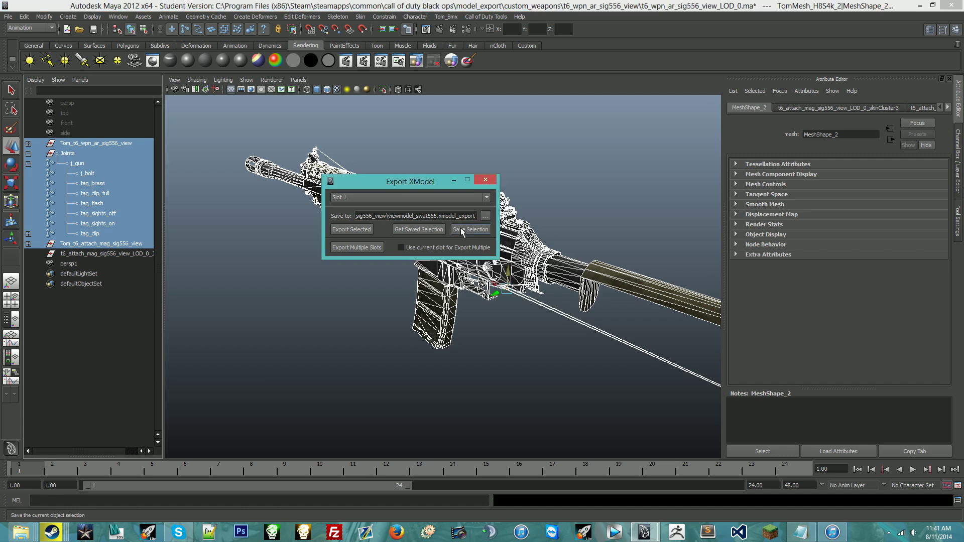
Export the selected rifle, magazine and joints as an XModel, saving the scene changes, and close the export window.
{"action": "left_click", "coordinate": [362, 229]}
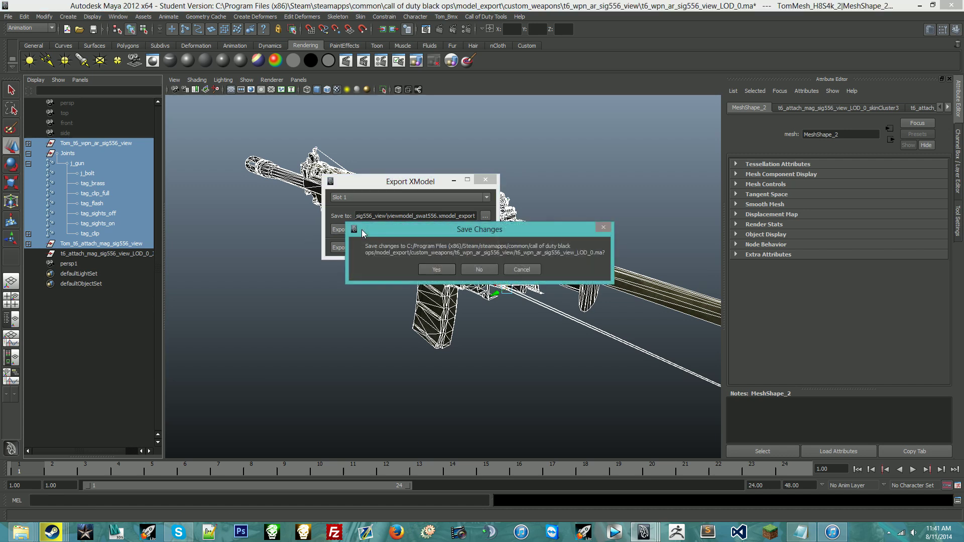
{"action": "left_click", "coordinate": [436, 269]}
{"action": "left_click", "coordinate": [447, 268]}
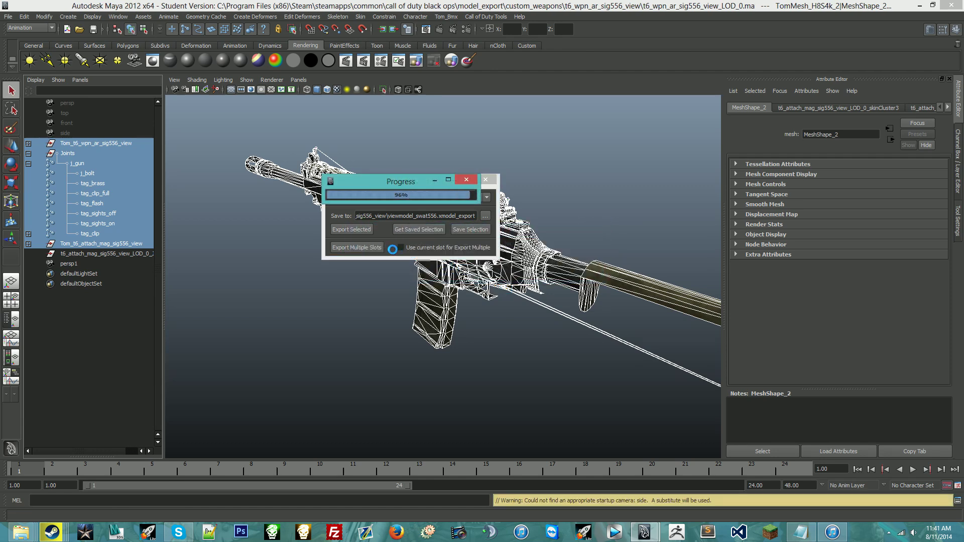
{"action": "left_click", "coordinate": [486, 180]}
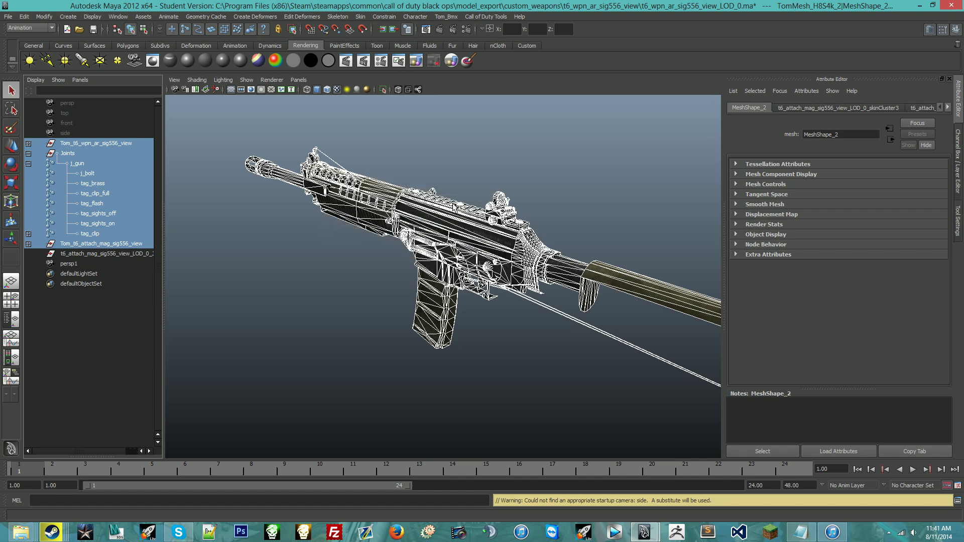
Deselect everything and examine the assembled rifle and magazine from several angles and distances.
{"action": "left_click", "coordinate": [327, 273]}
{"action": "left_click_drag", "start_coordinate": [333, 261], "coordinate": [483, 189], "text": "alt"}
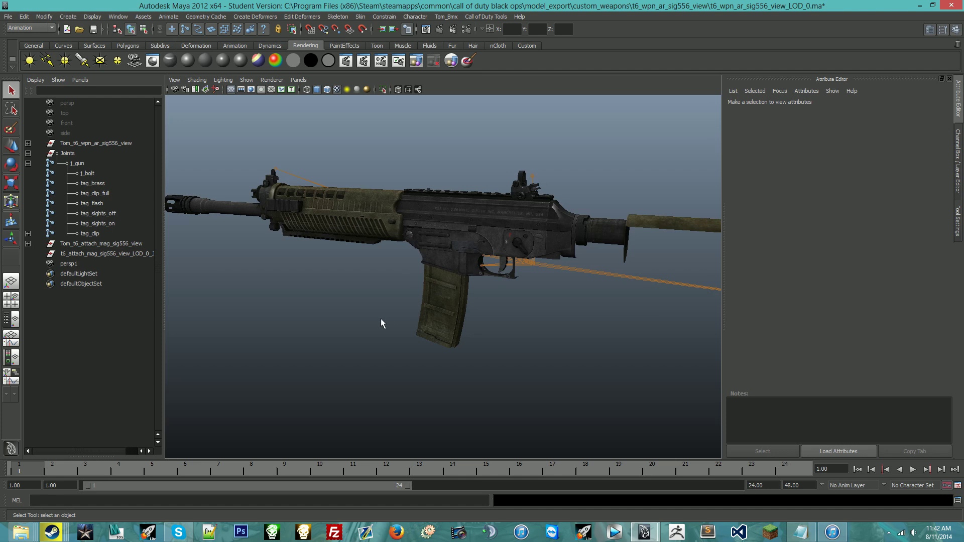
{"action": "left_click_drag", "start_coordinate": [351, 269], "coordinate": [321, 273], "text": "alt"}
{"action": "scroll", "coordinate": [324, 272], "scroll_direction": "down", "scroll_amount": 5}
{"action": "scroll", "coordinate": [327, 272], "scroll_direction": "up", "scroll_amount": 3}
{"action": "scroll", "coordinate": [327, 271], "scroll_direction": "down", "scroll_amount": 3}
{"action": "scroll", "coordinate": [326, 271], "scroll_direction": "up", "scroll_amount": 3}
{"action": "left_click_drag", "start_coordinate": [327, 268], "coordinate": [345, 151], "text": "alt"}
{"action": "right_click_drag", "start_coordinate": [345, 151], "coordinate": [379, 288], "text": "alt"}
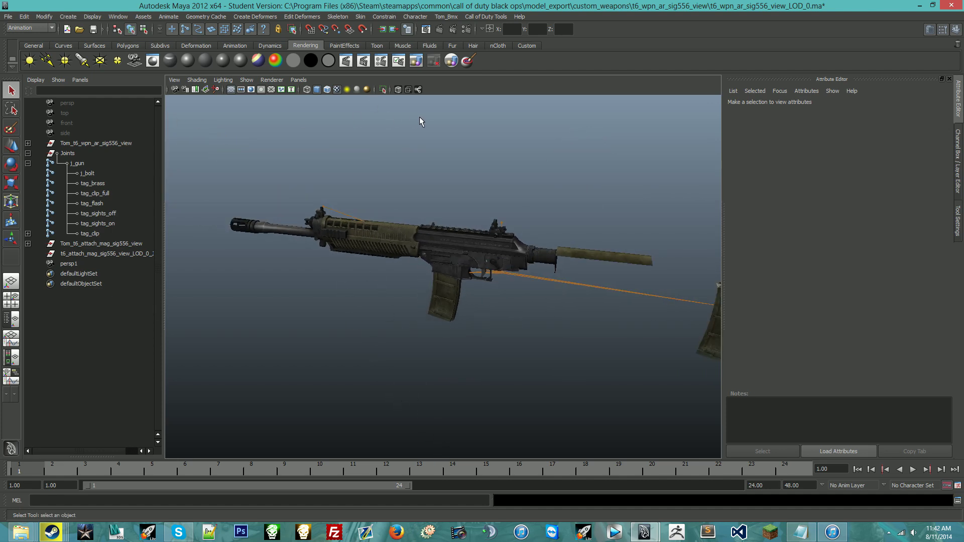
Save the scene, and save a Maya Binary copy named base in the model_export\custom_weapons\t6_wpn_ar_sig556_view folder.
{"action": "key", "text": "ctrl+s"}
{"action": "left_click", "coordinate": [458, 270]}
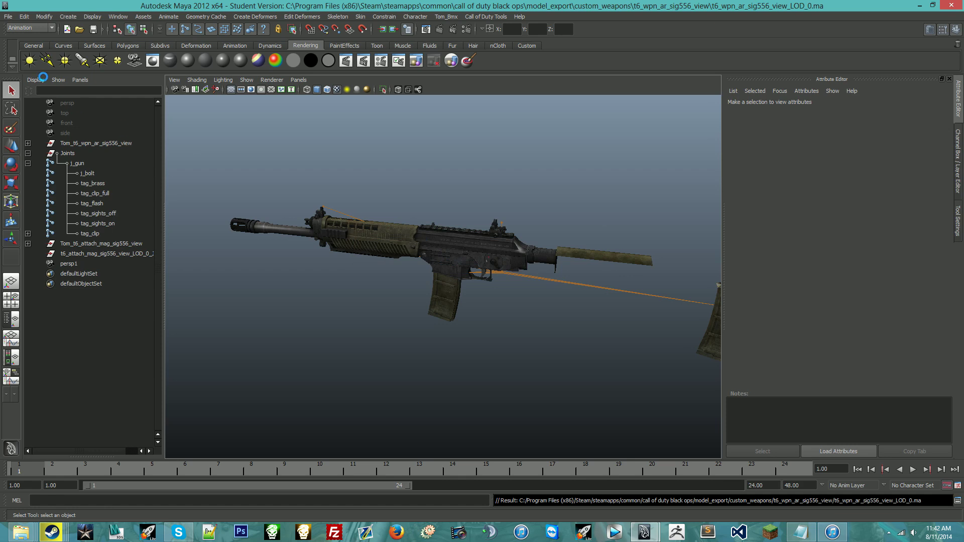
{"action": "left_click", "coordinate": [9, 17]}
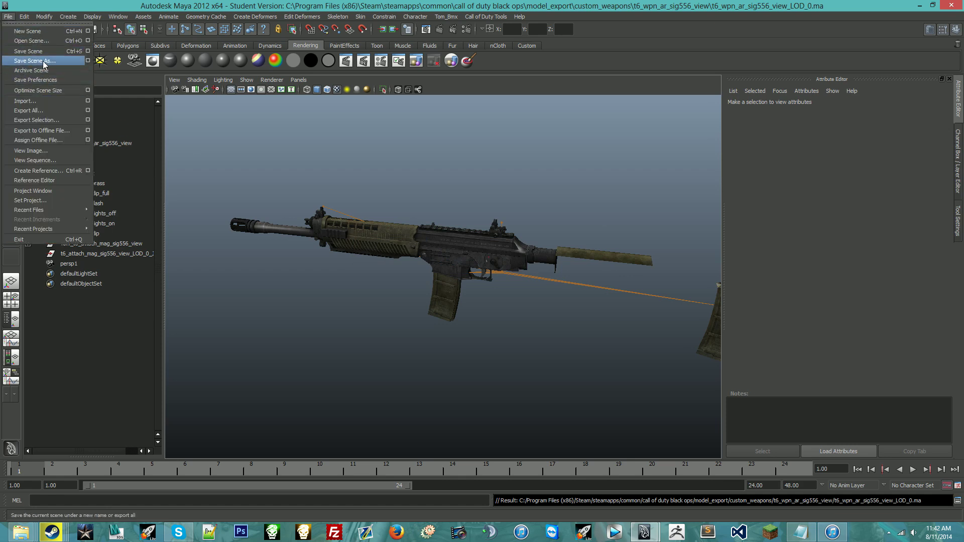
{"action": "left_click", "coordinate": [34, 61]}
{"action": "double_click", "coordinate": [290, 232]}
{"action": "double_click", "coordinate": [285, 290]}
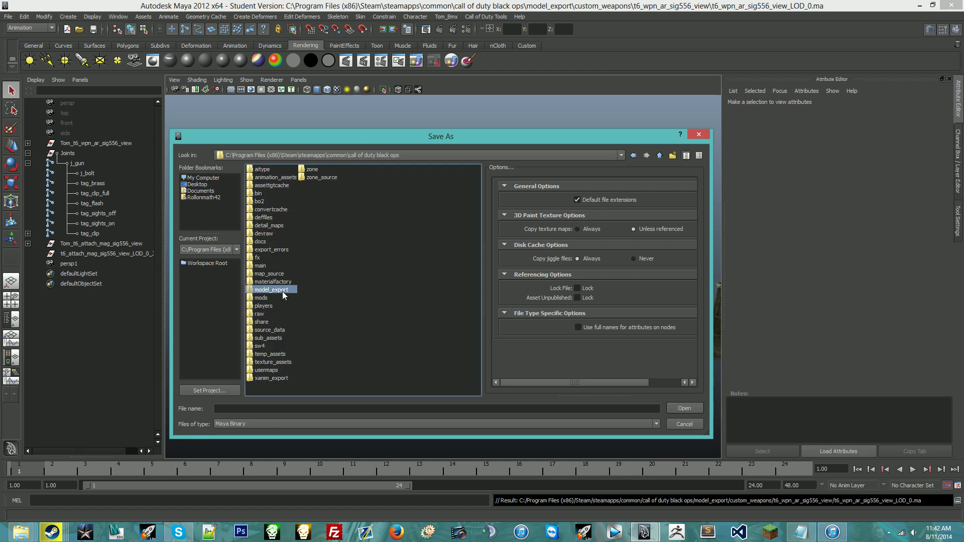
{"action": "double_click", "coordinate": [290, 224]}
{"action": "double_click", "coordinate": [301, 218]}
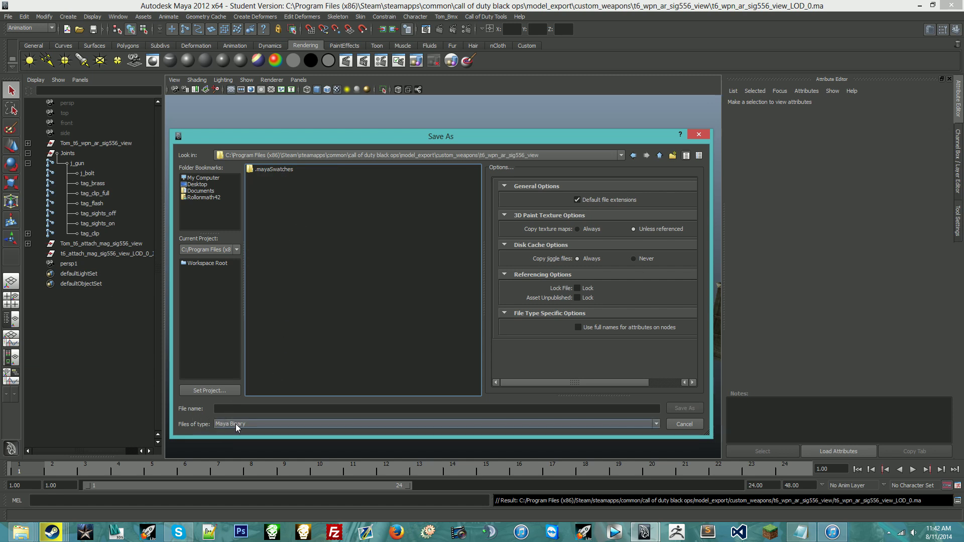
{"action": "left_click", "coordinate": [233, 407]}
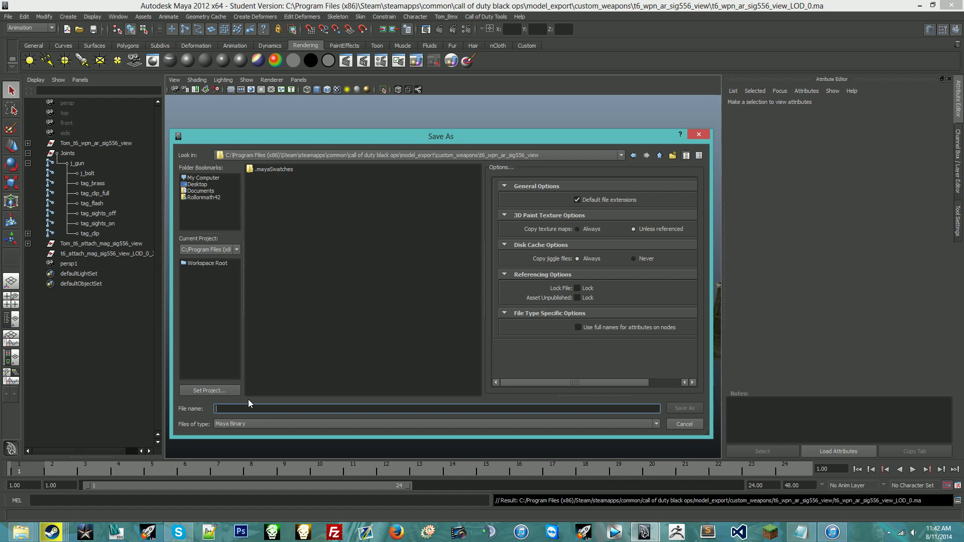
{"action": "type", "text": "done"}
{"action": "key", "text": "Return"}
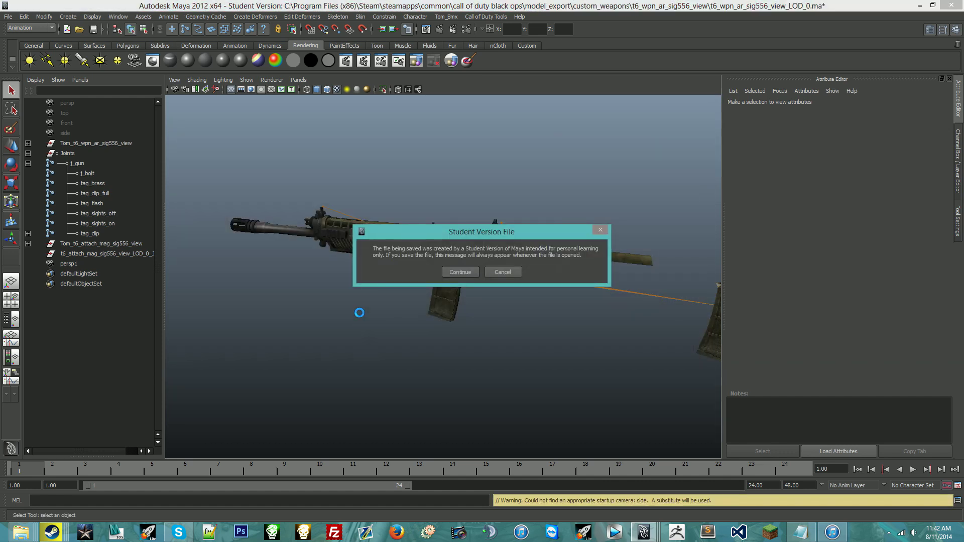
{"action": "left_click", "coordinate": [445, 272]}
{"action": "left_click_drag", "start_coordinate": [402, 173], "coordinate": [399, 175], "text": "alt"}
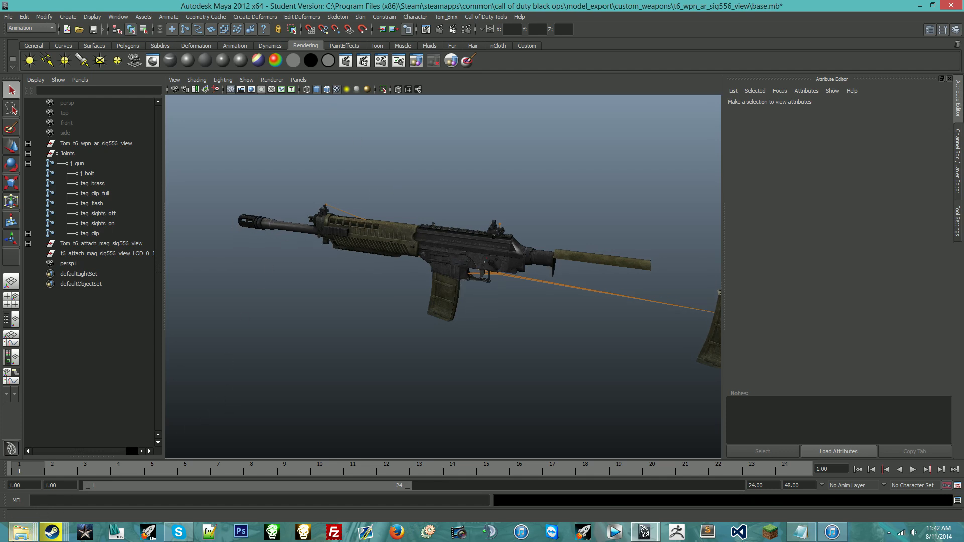
Switch to File Explorer and place the _images folder window beside the rifle, over the exported folder's window.
{"action": "mouse_move", "coordinate": [36, 530]}
{"action": "left_click", "coordinate": [306, 481]}
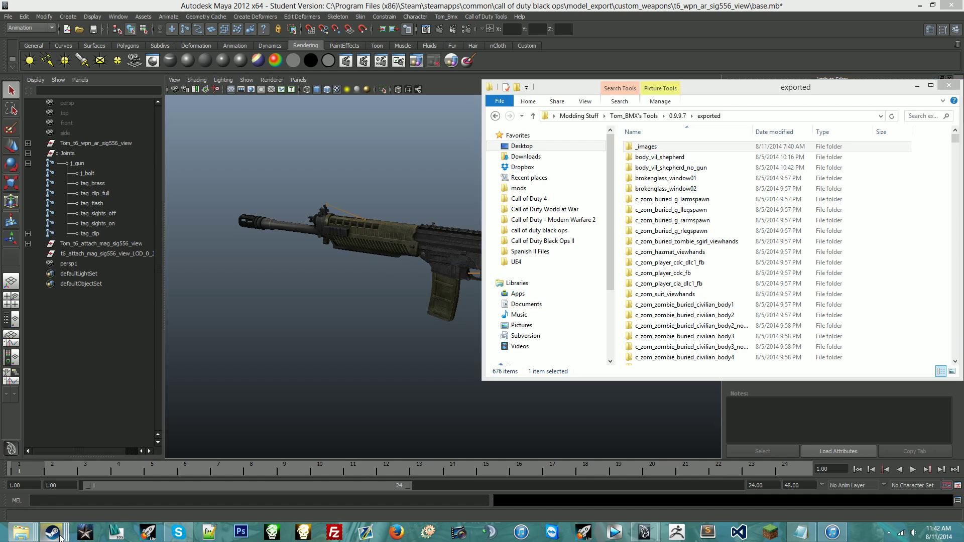
{"action": "mouse_move", "coordinate": [28, 534]}
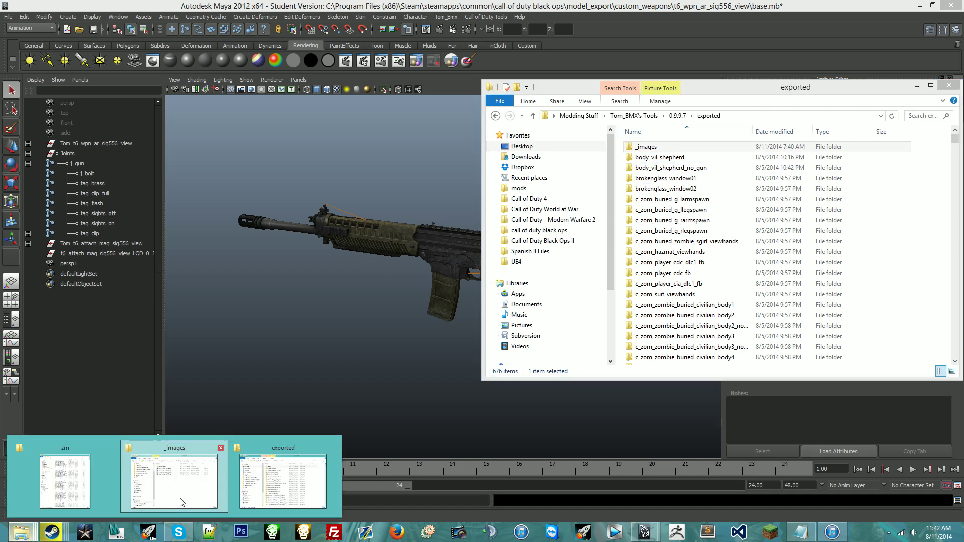
{"action": "left_click", "coordinate": [174, 481]}
{"action": "left_click_drag", "start_coordinate": [309, 86], "coordinate": [790, 96]}
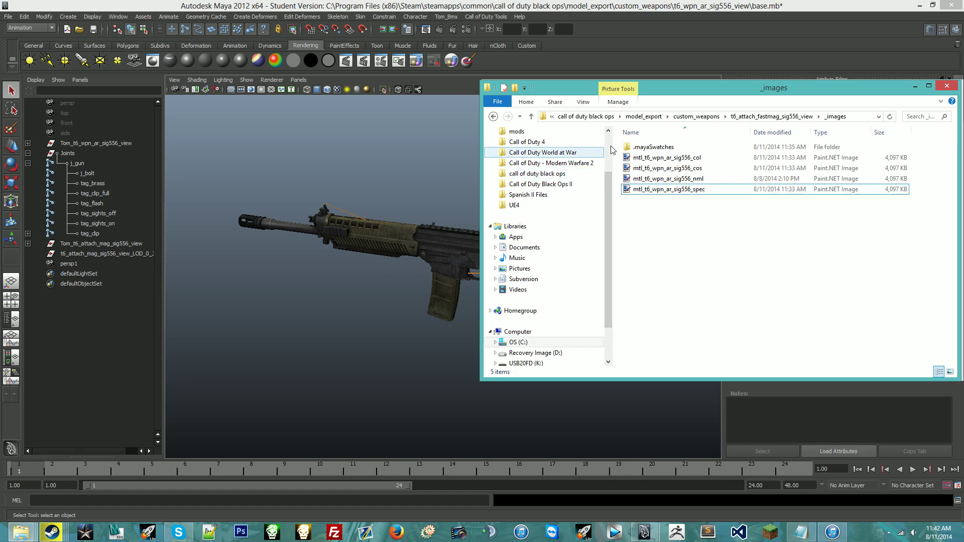
Go to the model_export folder of Call of Duty World at War and look through its contents.
{"action": "left_click", "coordinate": [577, 116]}
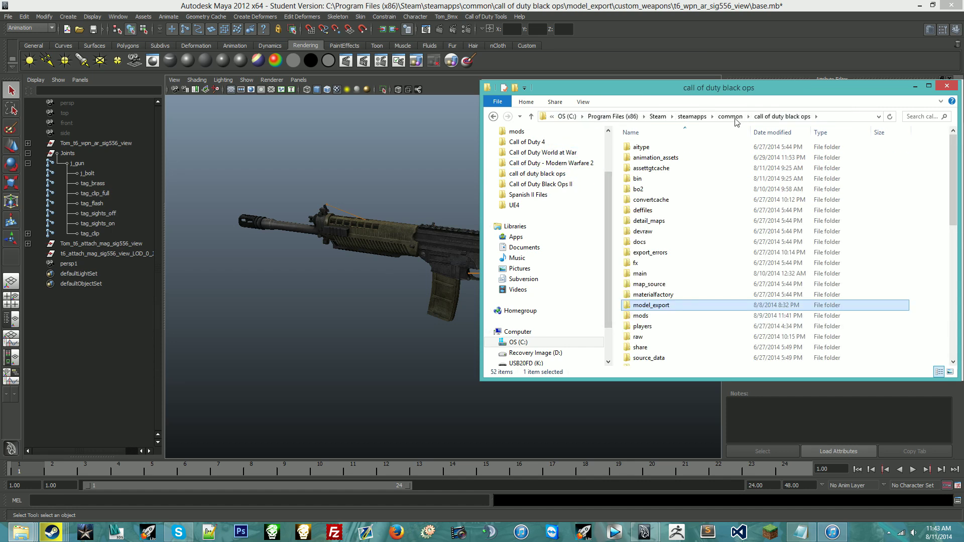
{"action": "left_click", "coordinate": [734, 117]}
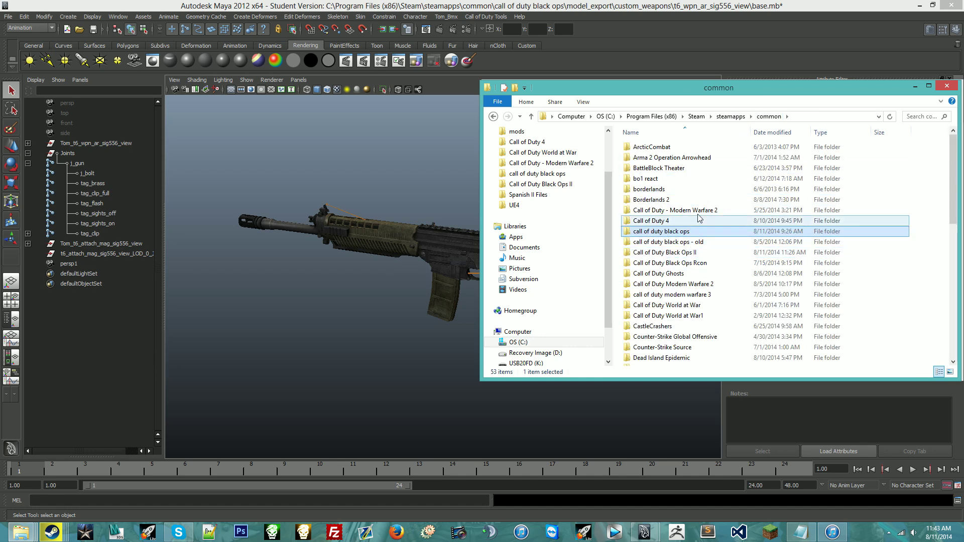
{"action": "left_click", "coordinate": [698, 305]}
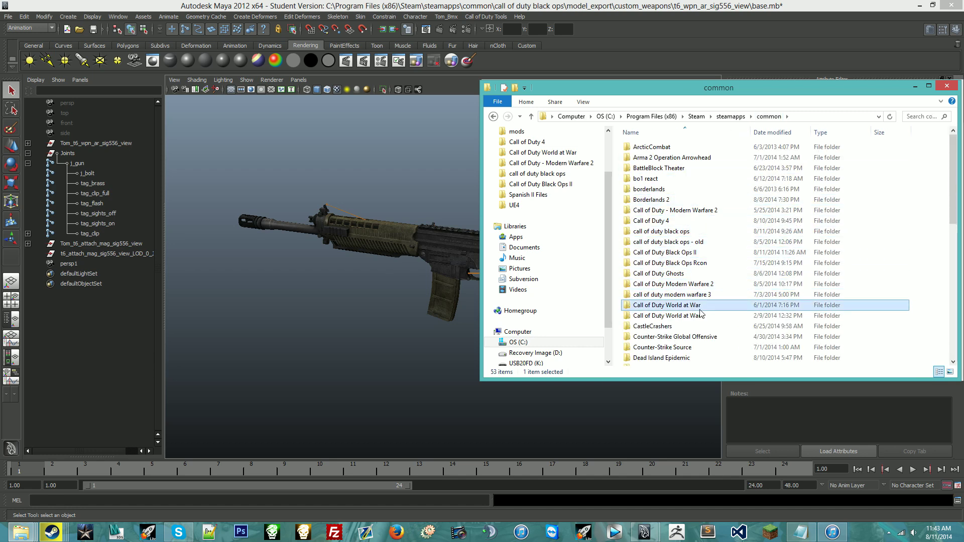
{"action": "double_click", "coordinate": [697, 305]}
{"action": "double_click", "coordinate": [700, 296]}
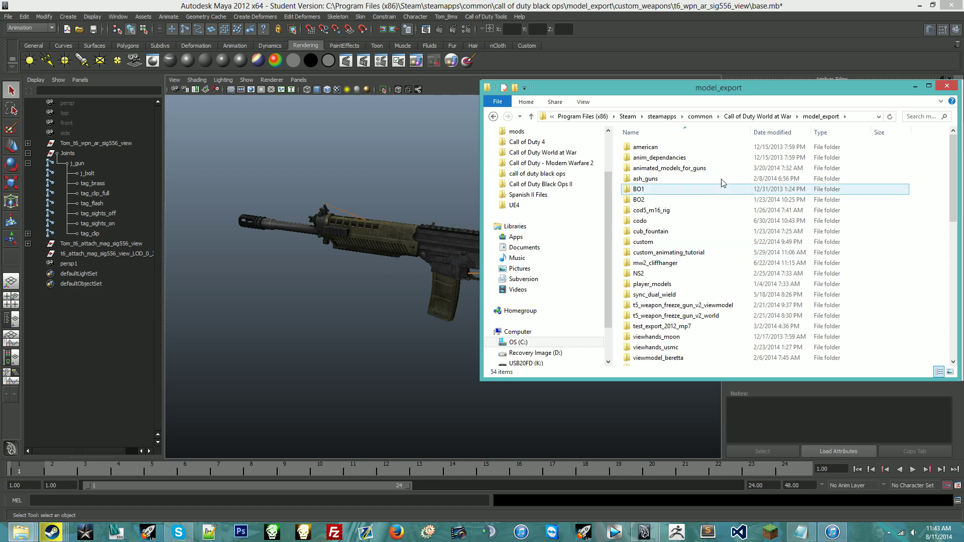
{"action": "scroll", "coordinate": [705, 166], "scroll_direction": "down", "scroll_amount": 8}
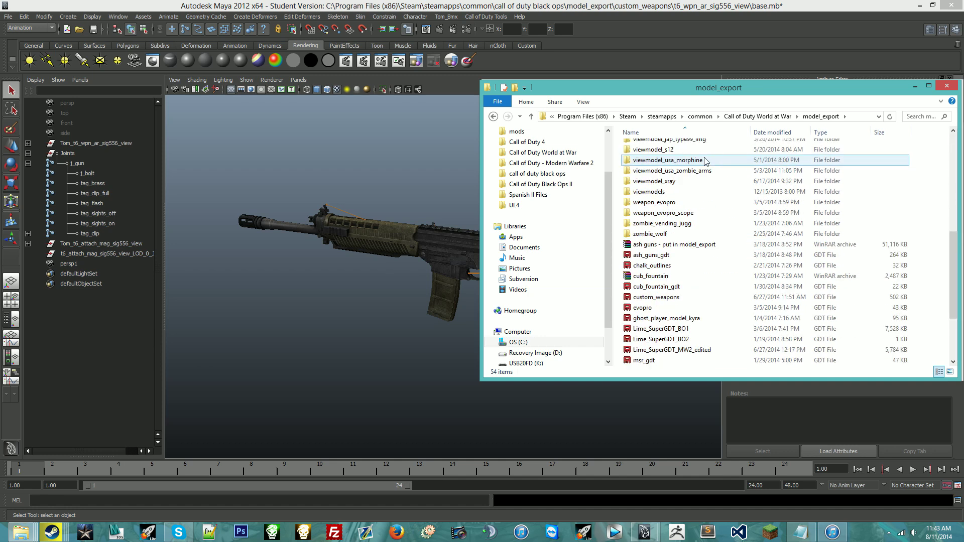
{"action": "scroll", "coordinate": [721, 240], "scroll_direction": "up", "scroll_amount": 8}
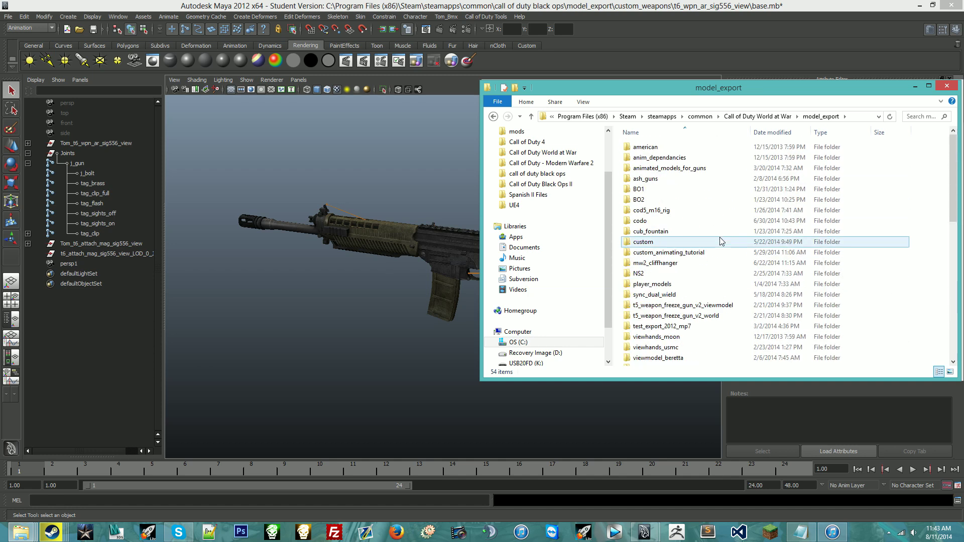
Check the american weapons folders and the remaining entries of World at War's model_export folder for the viewhands files.
{"action": "double_click", "coordinate": [681, 147]}
{"action": "double_click", "coordinate": [674, 158]}
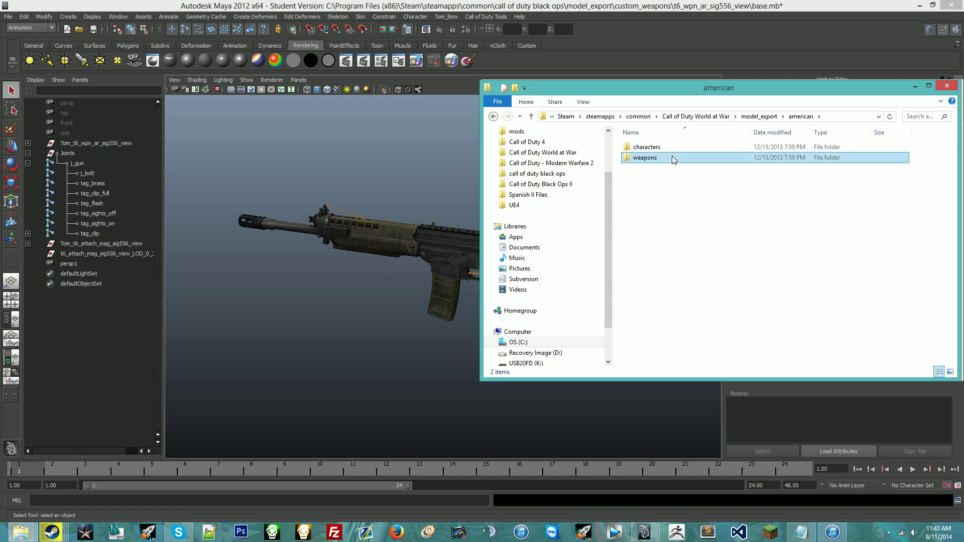
{"action": "double_click", "coordinate": [672, 147]}
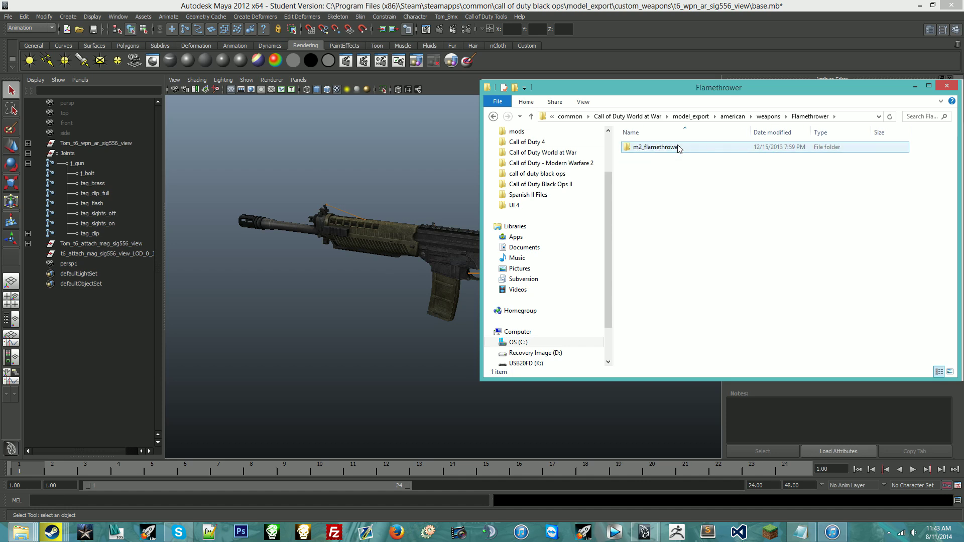
{"action": "left_click", "coordinate": [691, 117]}
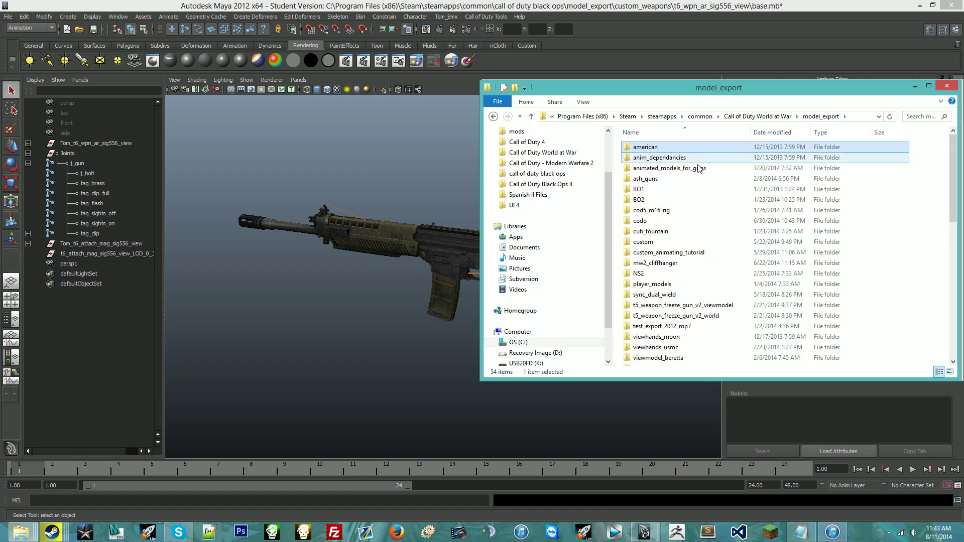
{"action": "scroll", "coordinate": [694, 192], "scroll_direction": "down", "scroll_amount": 1}
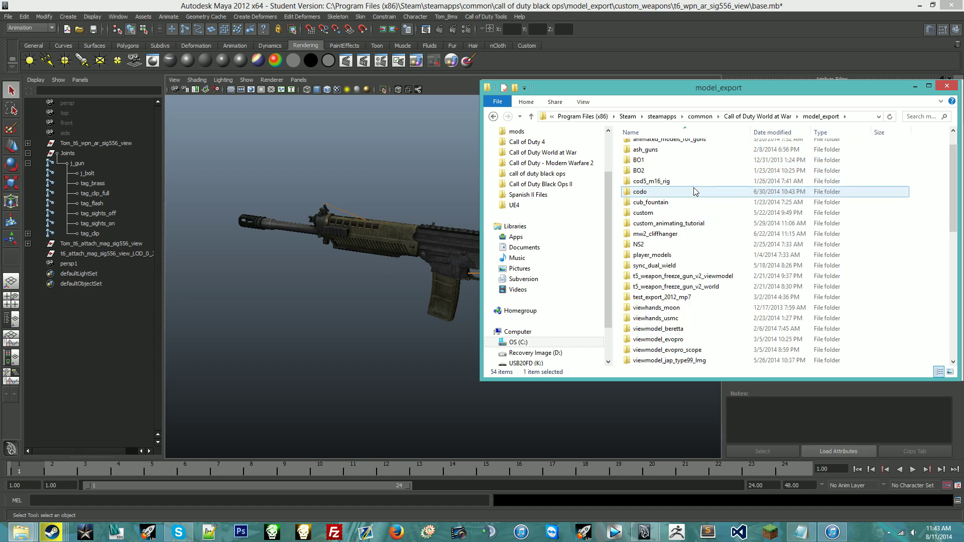
{"action": "scroll", "coordinate": [696, 196], "scroll_direction": "down", "scroll_amount": 5}
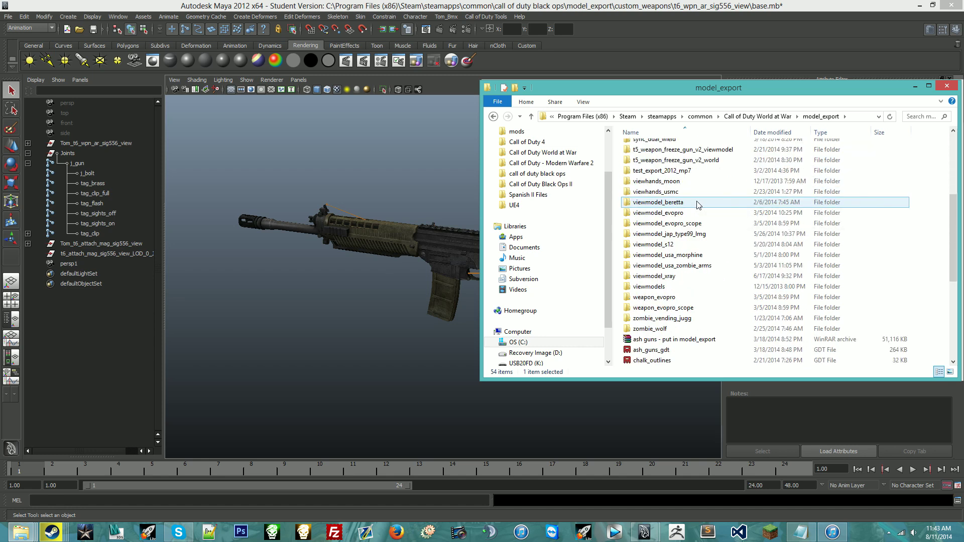
{"action": "left_click", "coordinate": [715, 221]}
{"action": "scroll", "coordinate": [726, 300], "scroll_direction": "down", "scroll_amount": 5}
{"action": "scroll", "coordinate": [726, 301], "scroll_direction": "up", "scroll_amount": 4}
{"action": "scroll", "coordinate": [727, 301], "scroll_direction": "up", "scroll_amount": 2}
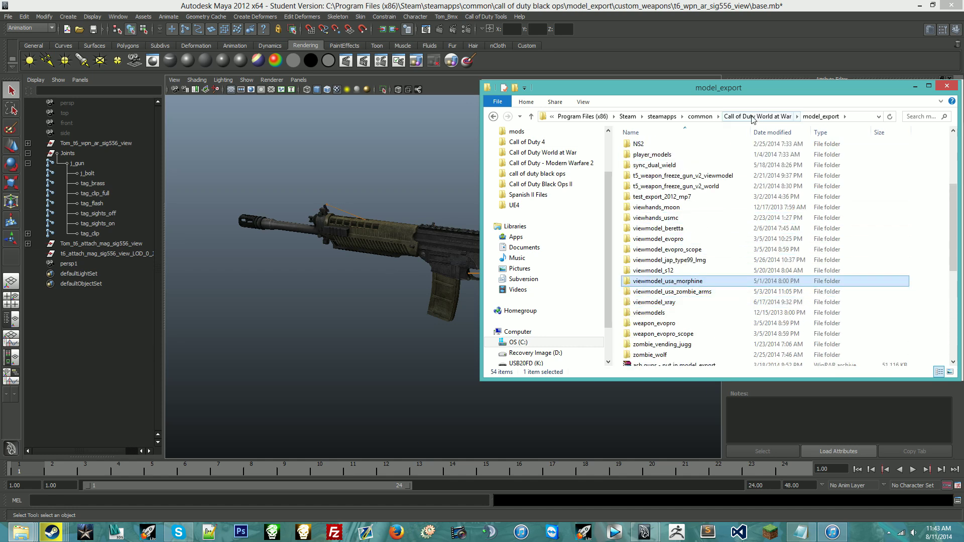
Open the model_export folder of Call of Duty World at War1 and find the viewhands folders.
{"action": "left_click", "coordinate": [707, 119]}
{"action": "double_click", "coordinate": [678, 309]}
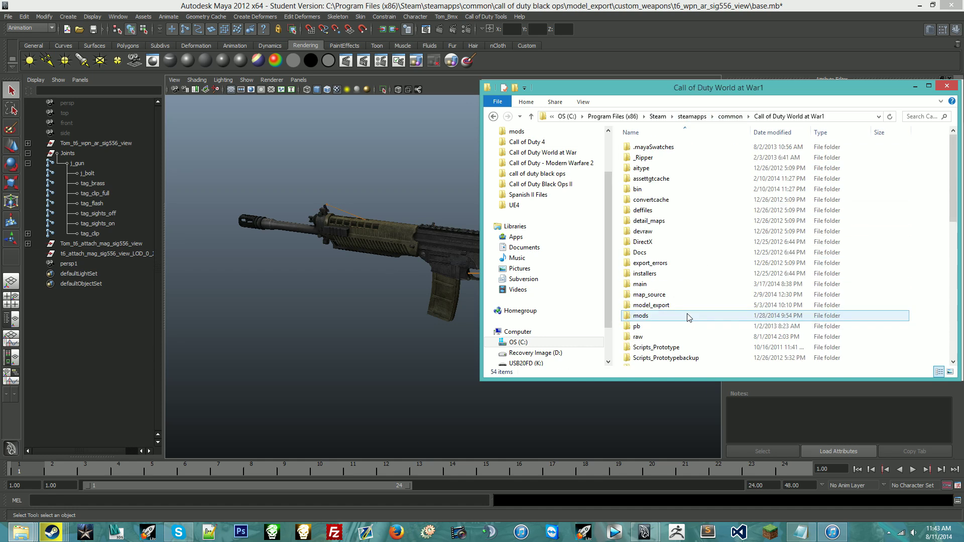
{"action": "scroll", "coordinate": [678, 311], "scroll_direction": "down", "scroll_amount": 3}
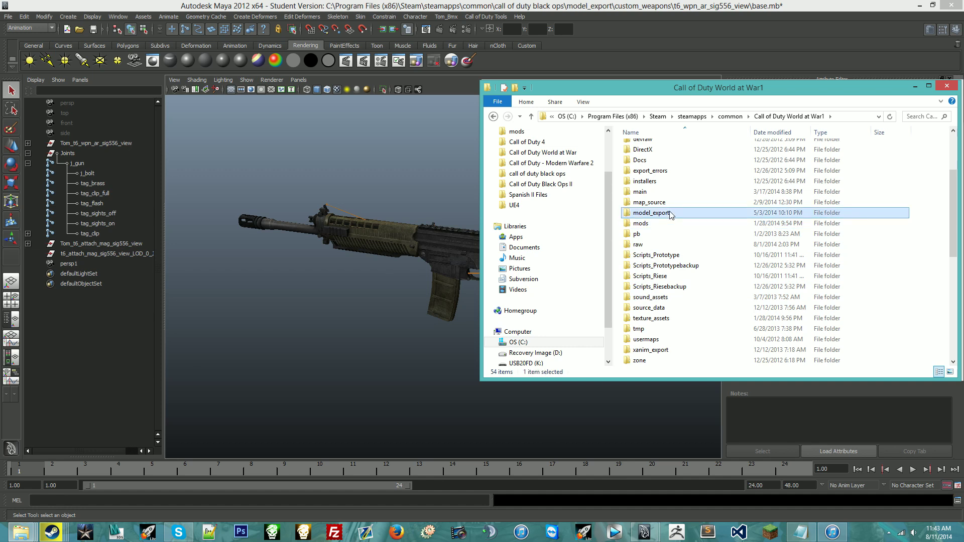
{"action": "double_click", "coordinate": [824, 212]}
{"action": "scroll", "coordinate": [830, 301], "scroll_direction": "down", "scroll_amount": 20}
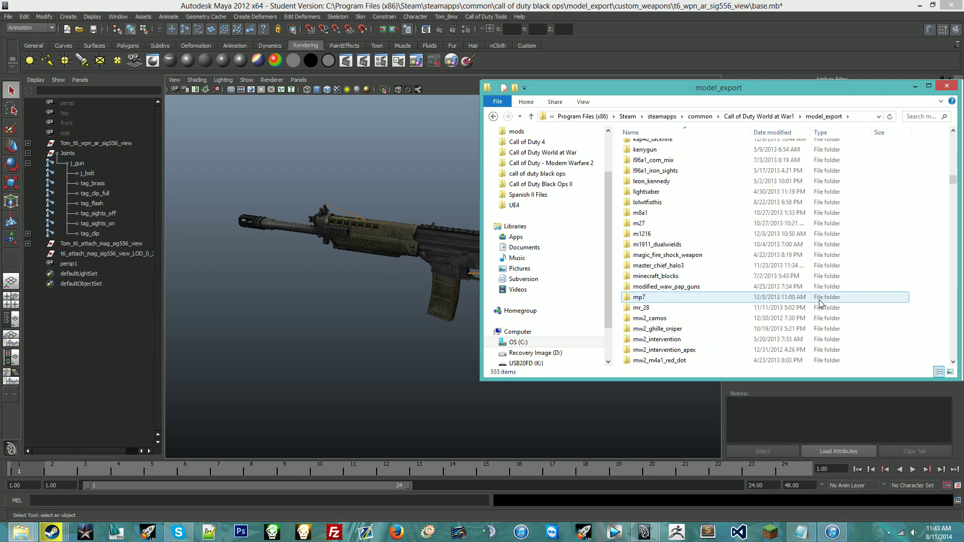
{"action": "scroll", "coordinate": [813, 314], "scroll_direction": "down", "scroll_amount": 20}
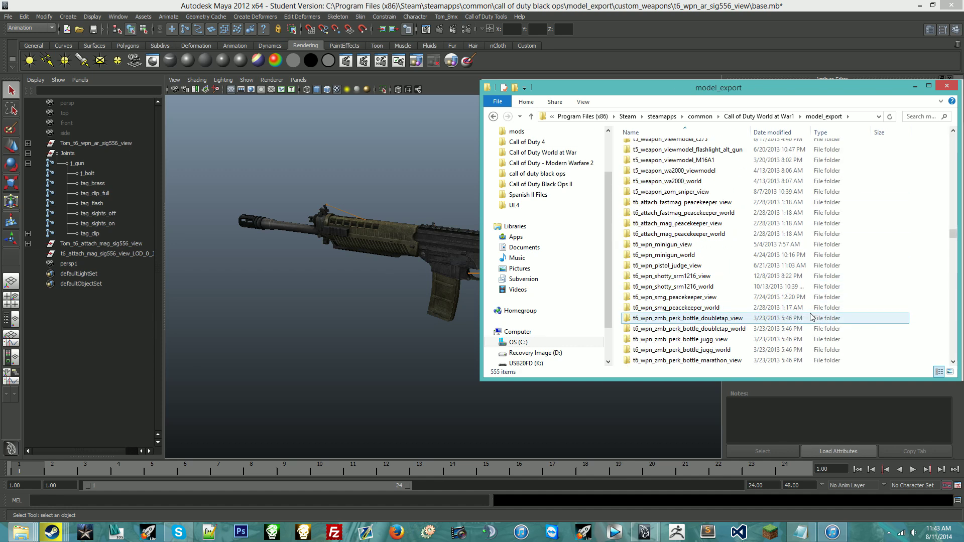
{"action": "scroll", "coordinate": [803, 312], "scroll_direction": "up", "scroll_amount": 4}
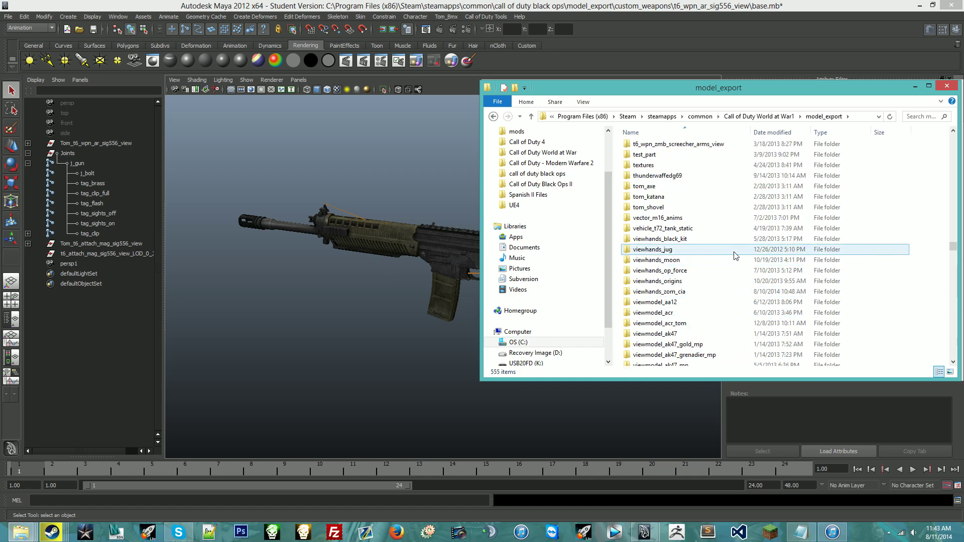
Import the rollon_cia_viewhands file from the viewhands_zom_cia folder into the rifle scene and view the arms with the weapon.
{"action": "double_click", "coordinate": [711, 292]}
{"action": "left_click", "coordinate": [673, 200]}
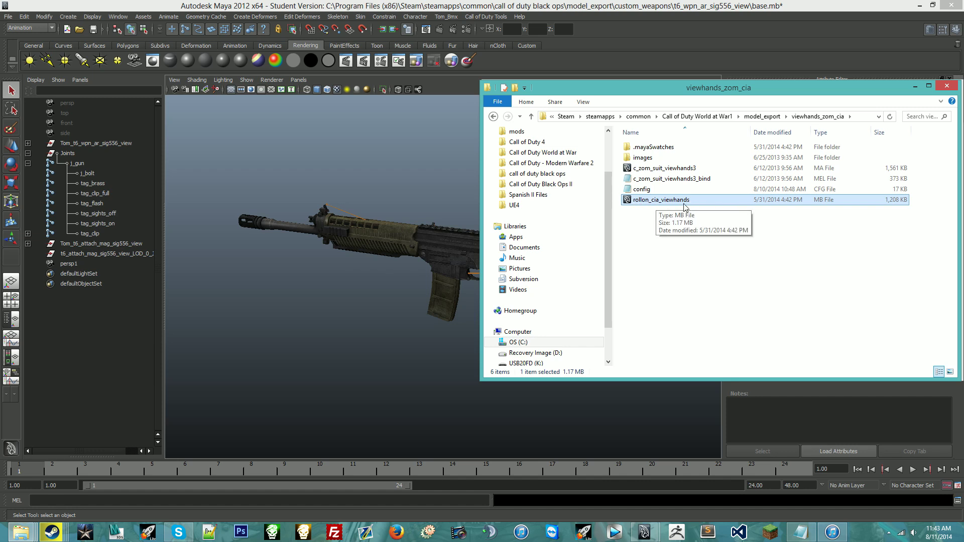
{"action": "left_click_drag", "start_coordinate": [656, 203], "coordinate": [454, 189]}
{"action": "left_click_drag", "start_coordinate": [363, 170], "coordinate": [495, 210]}
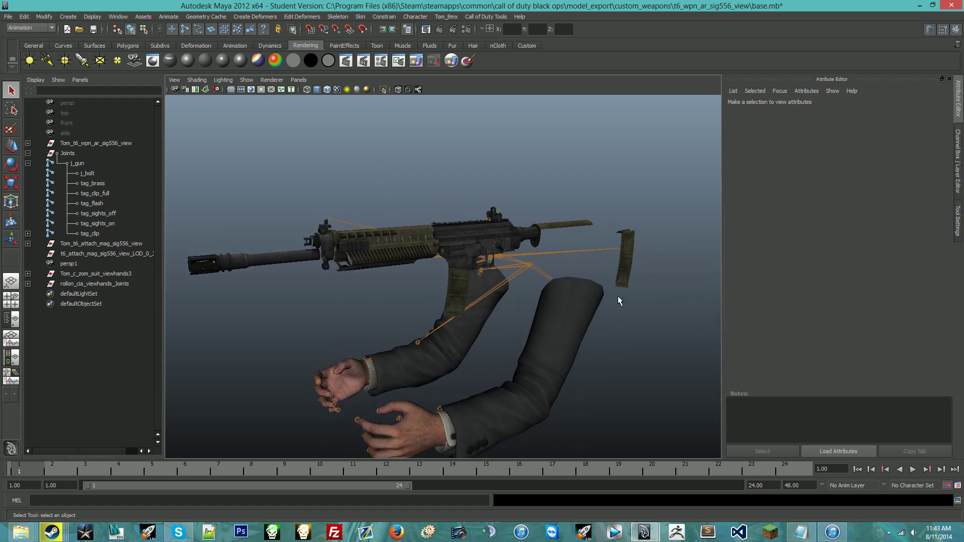
Attach the rifle to the imported viewhands with Join Weapon To Rig and save the scene, accepting the student version notice.
{"action": "left_click", "coordinate": [444, 18]}
{"action": "left_click", "coordinate": [467, 18]}
{"action": "left_click", "coordinate": [443, 18]}
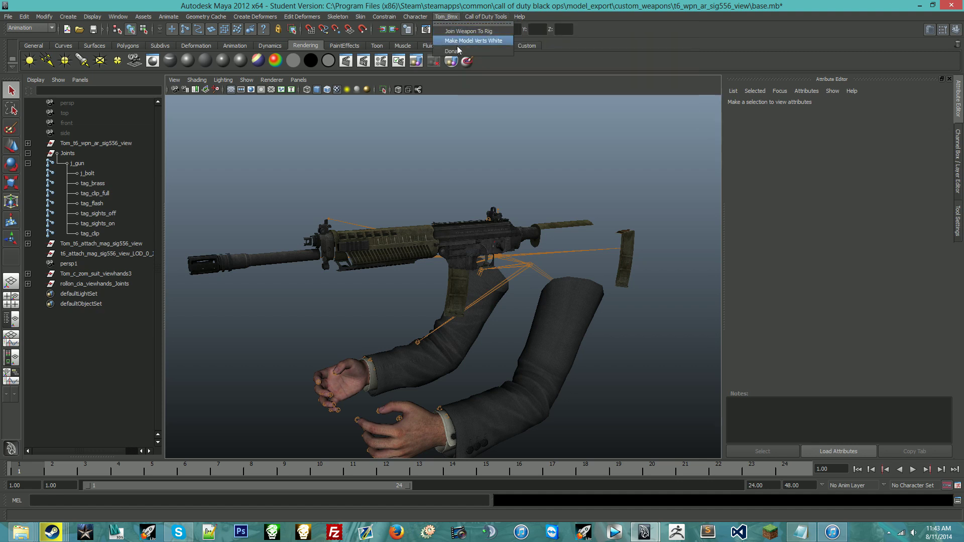
{"action": "left_click", "coordinate": [458, 8]}
{"action": "left_click", "coordinate": [446, 19]}
{"action": "left_click", "coordinate": [457, 10]}
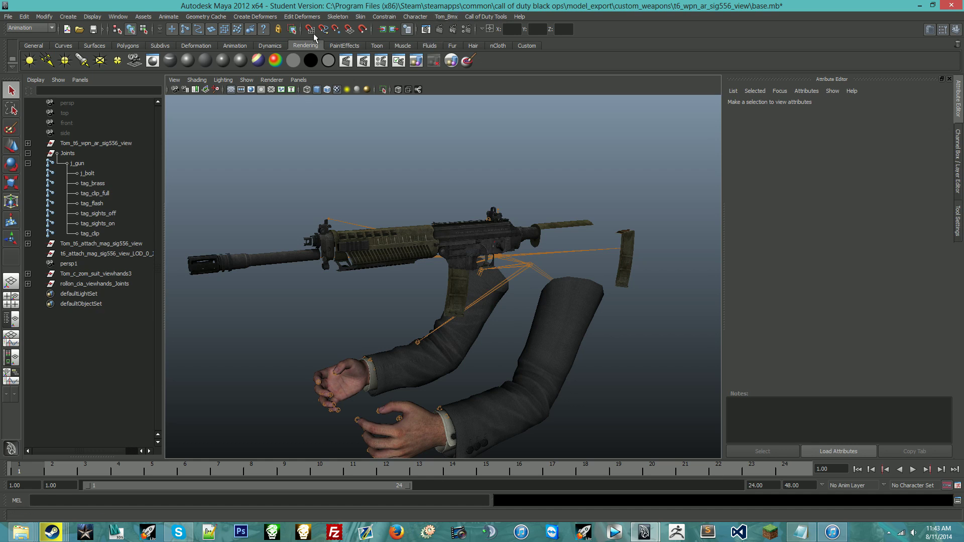
{"action": "left_click", "coordinate": [447, 17]}
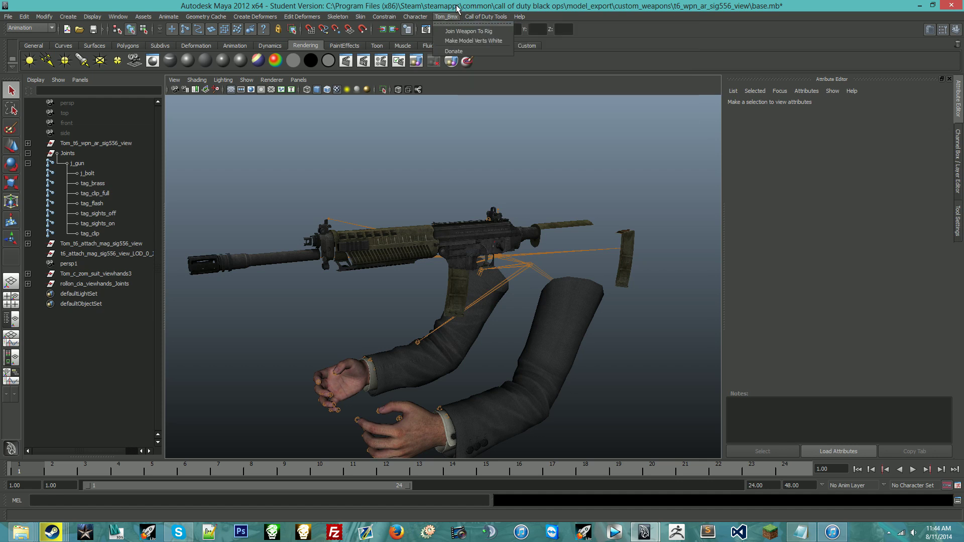
{"action": "left_click", "coordinate": [452, 31]}
{"action": "left_click_drag", "start_coordinate": [487, 116], "coordinate": [491, 181], "text": "alt"}
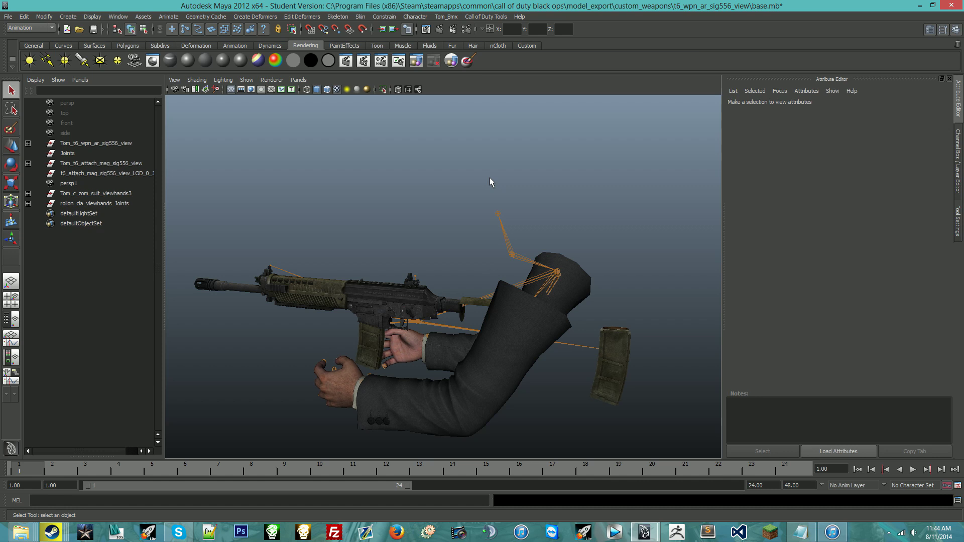
{"action": "key", "text": "ctrl+s"}
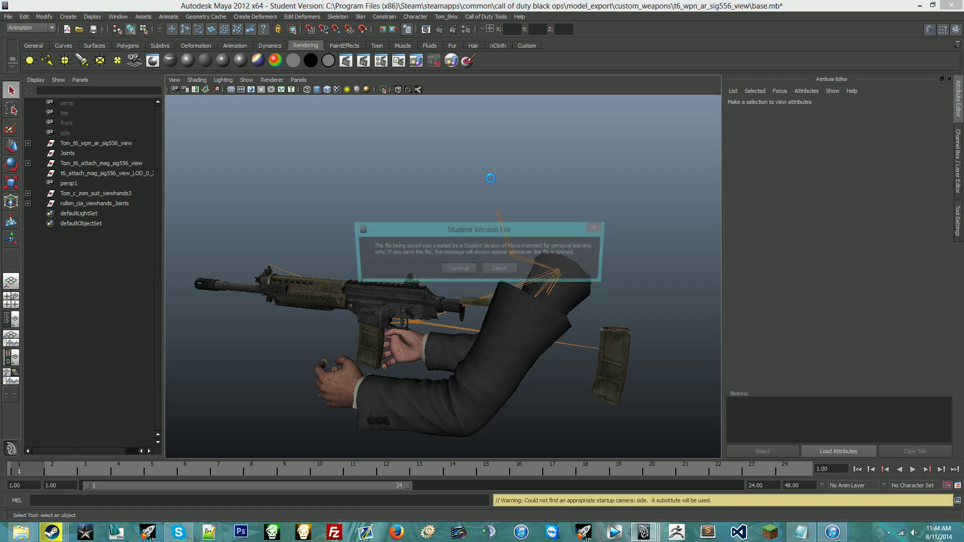
{"action": "left_click", "coordinate": [458, 270]}
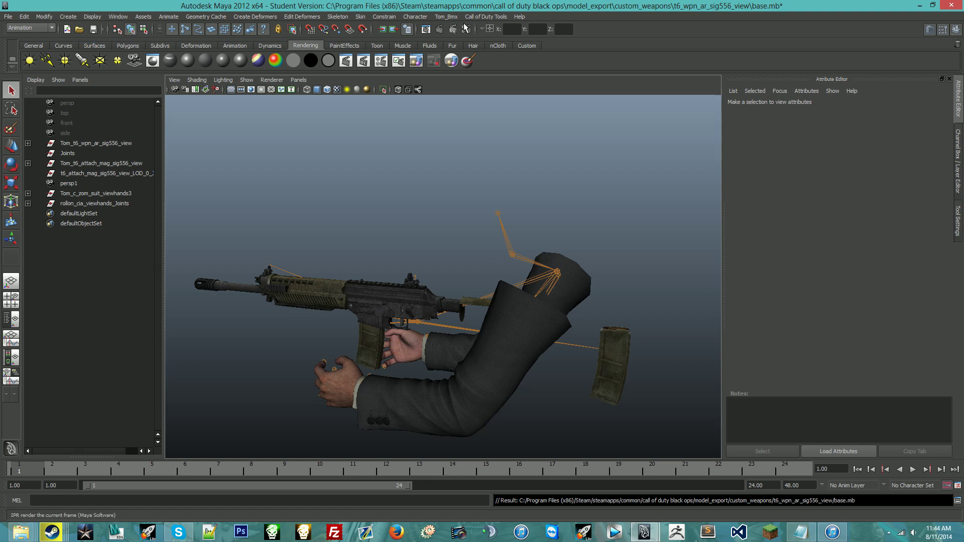
Set the XModel export destination to a new file in custom_weapons\t6_wpn_ar_sig556_view, with a name starting with "mai".
{"action": "left_click", "coordinate": [494, 17]}
{"action": "left_click", "coordinate": [522, 30]}
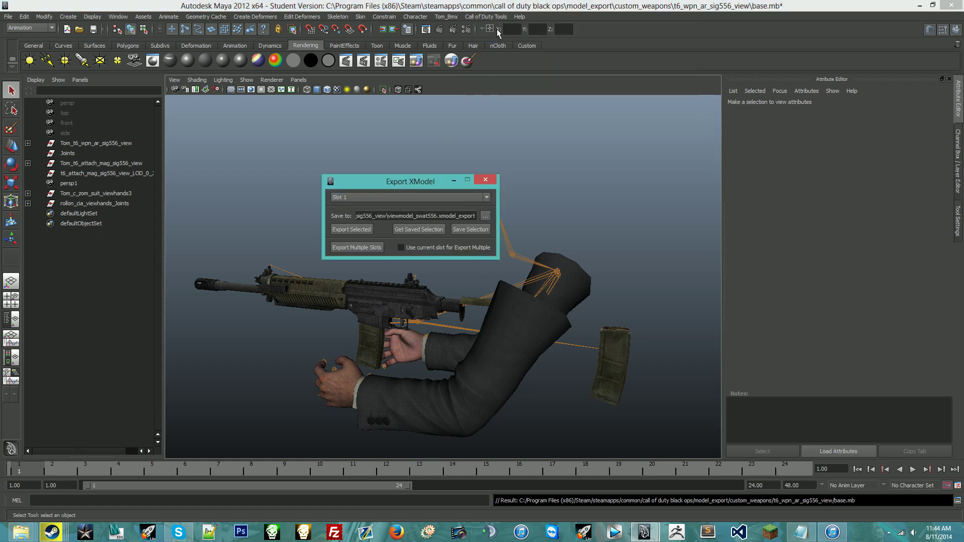
{"action": "left_click", "coordinate": [491, 17]}
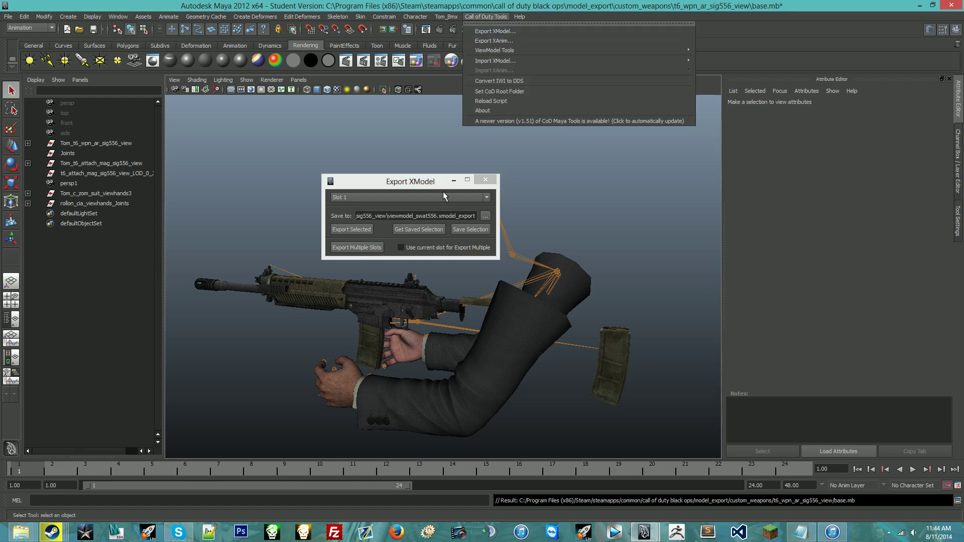
{"action": "left_click", "coordinate": [423, 180]}
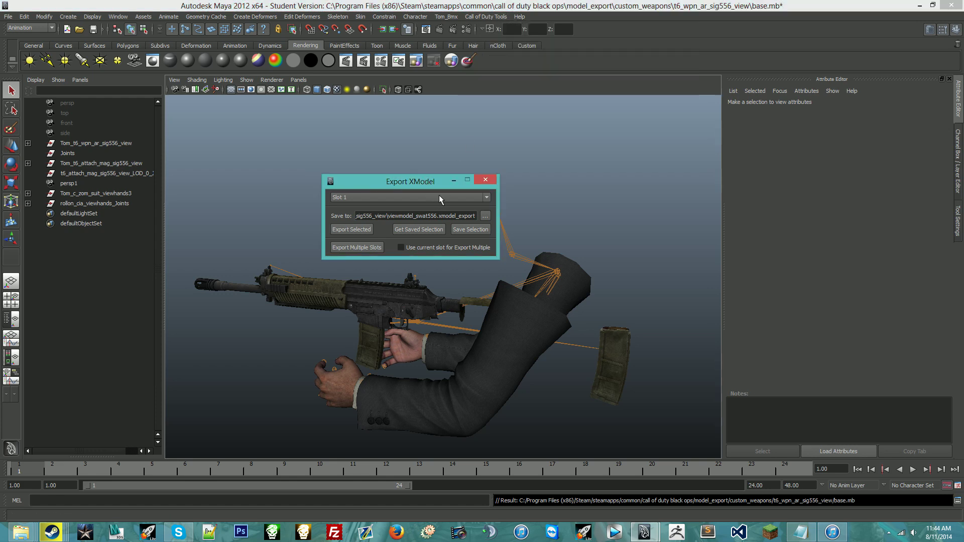
{"action": "left_click", "coordinate": [485, 216]}
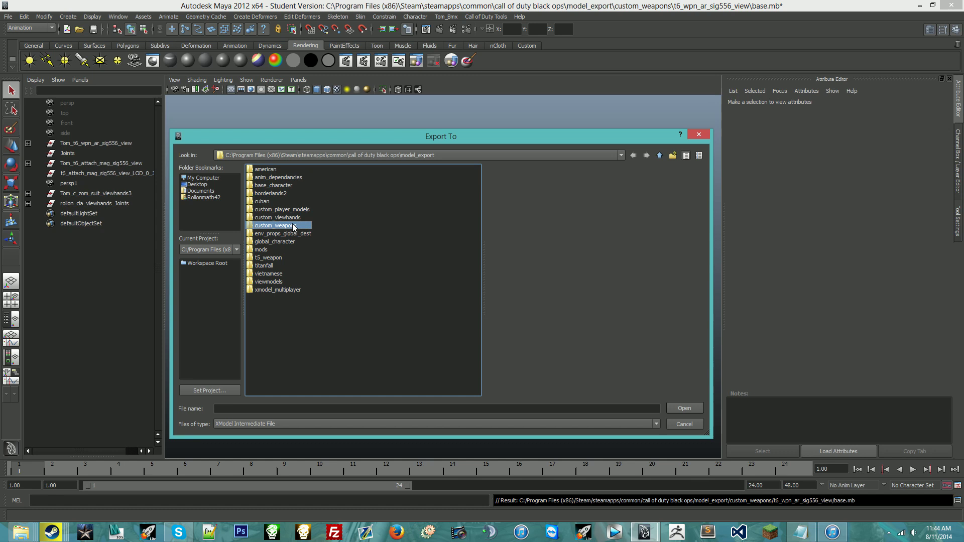
{"action": "double_click", "coordinate": [292, 225]}
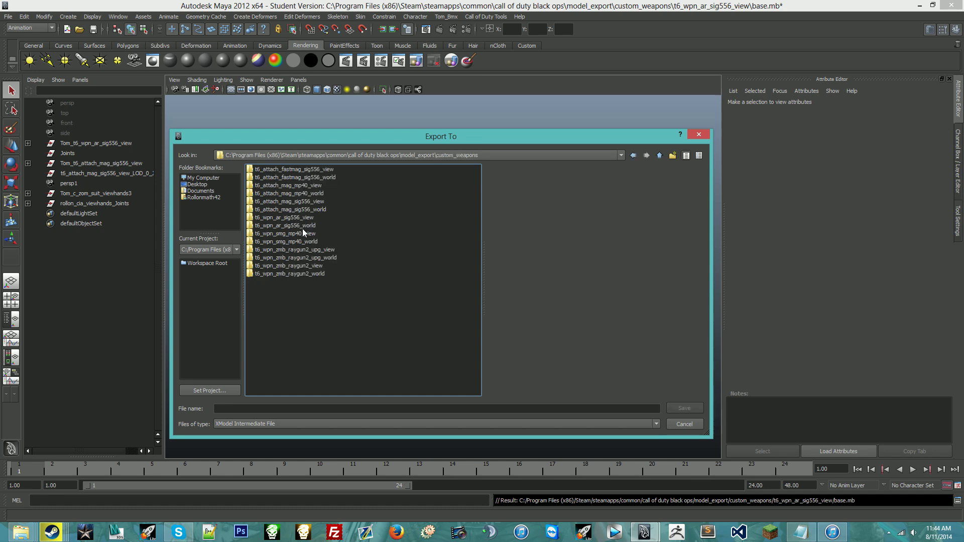
{"action": "double_click", "coordinate": [303, 217]}
{"action": "left_click", "coordinate": [250, 409]}
{"action": "type", "text": "main_anim_model"}
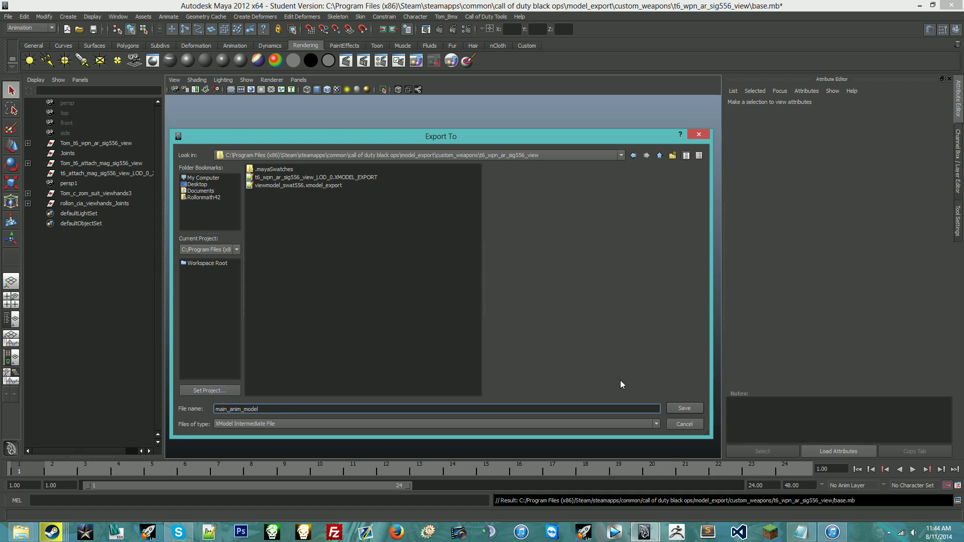
Confirm main_anim_model as the export file and store the rollon_cia_viewhands_Joints hierarchy plus the inserted magazine mesh as its saved selection.
{"action": "left_click", "coordinate": [685, 408]}
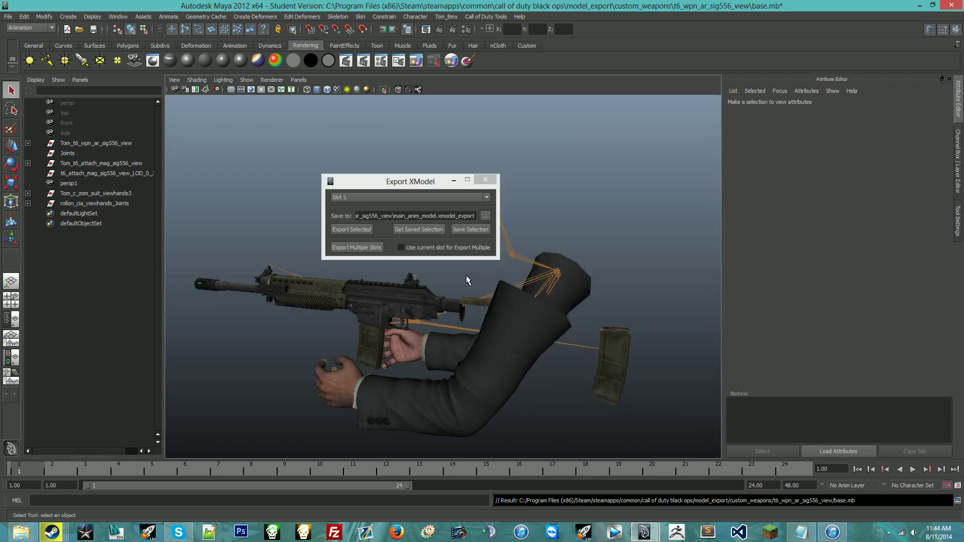
{"action": "left_click", "coordinate": [59, 207]}
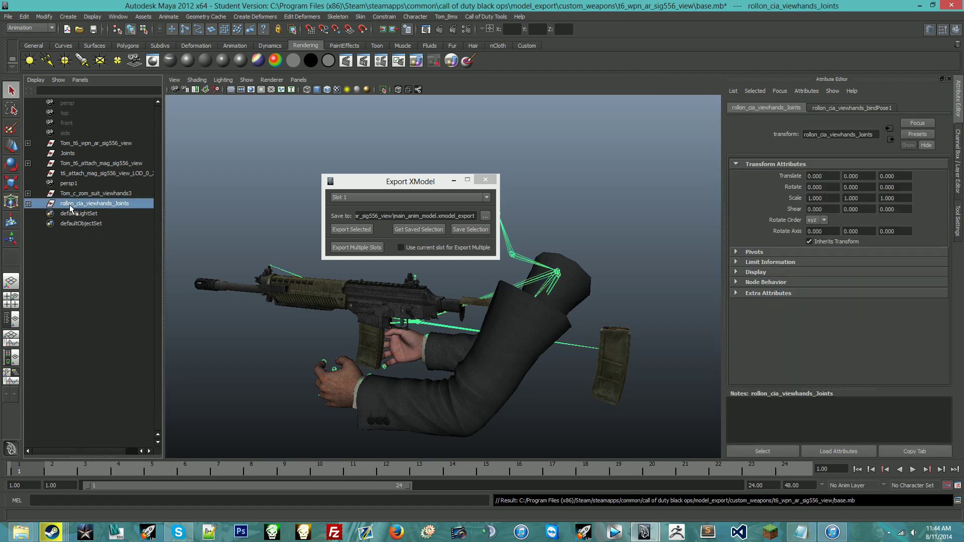
{"action": "left_click", "coordinate": [24, 17]}
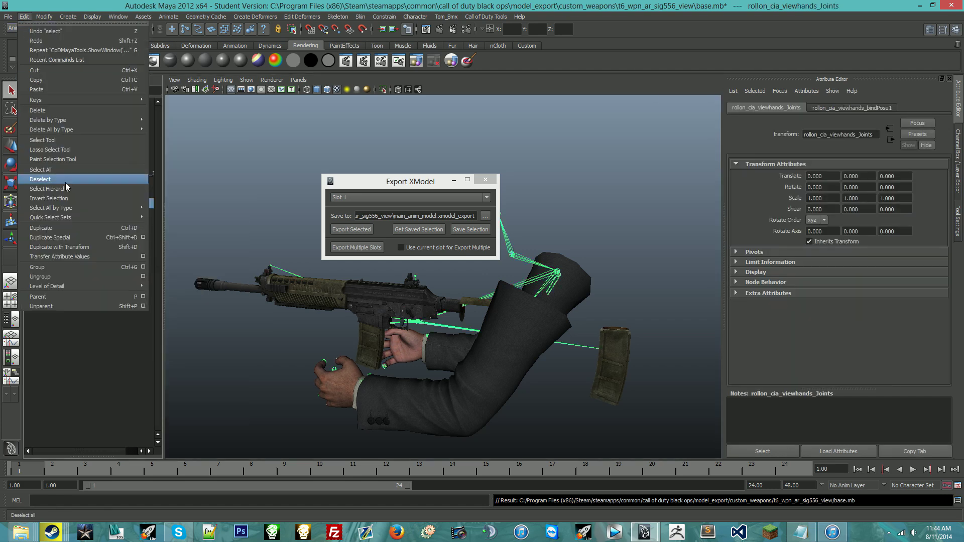
{"action": "left_click", "coordinate": [65, 189]}
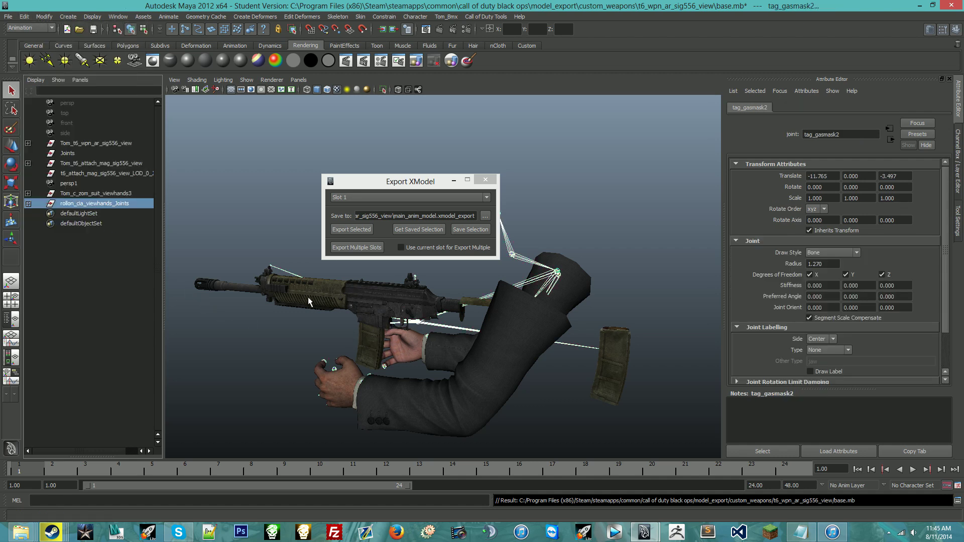
{"action": "left_click", "coordinate": [360, 330]}
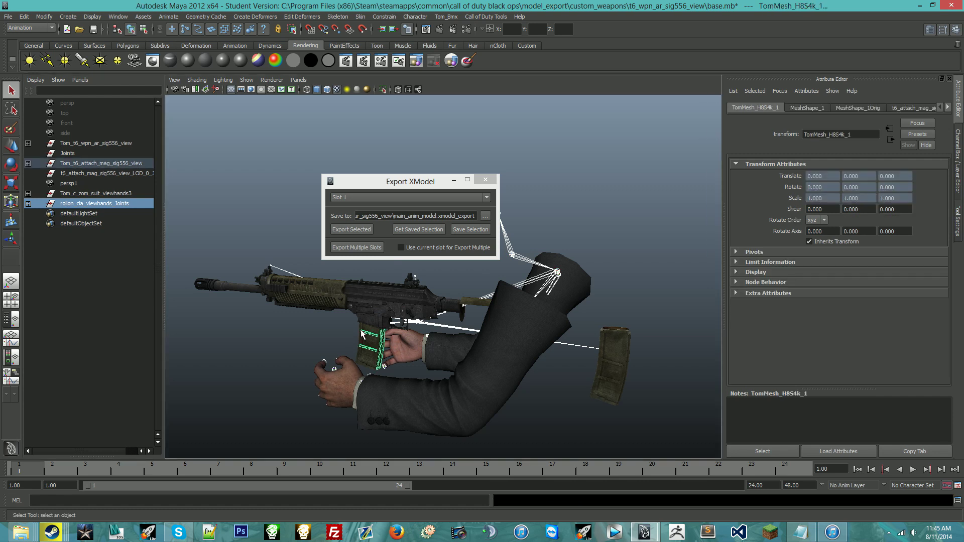
{"action": "left_click", "coordinate": [472, 229]}
Export the selected joints and magazine mesh without saving the scene changes, and close the XModel exporter.
{"action": "left_click", "coordinate": [352, 229]}
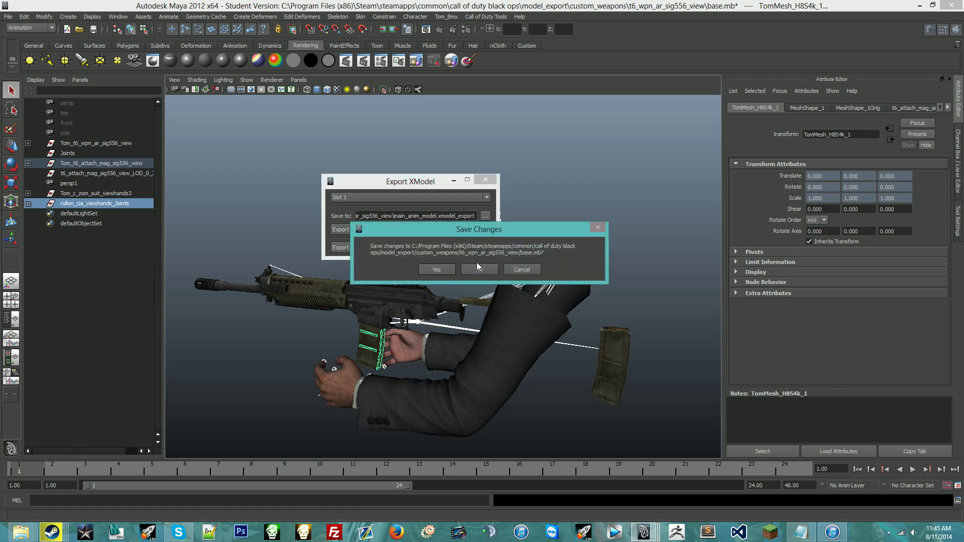
{"action": "left_click_drag", "start_coordinate": [437, 241], "coordinate": [422, 201]}
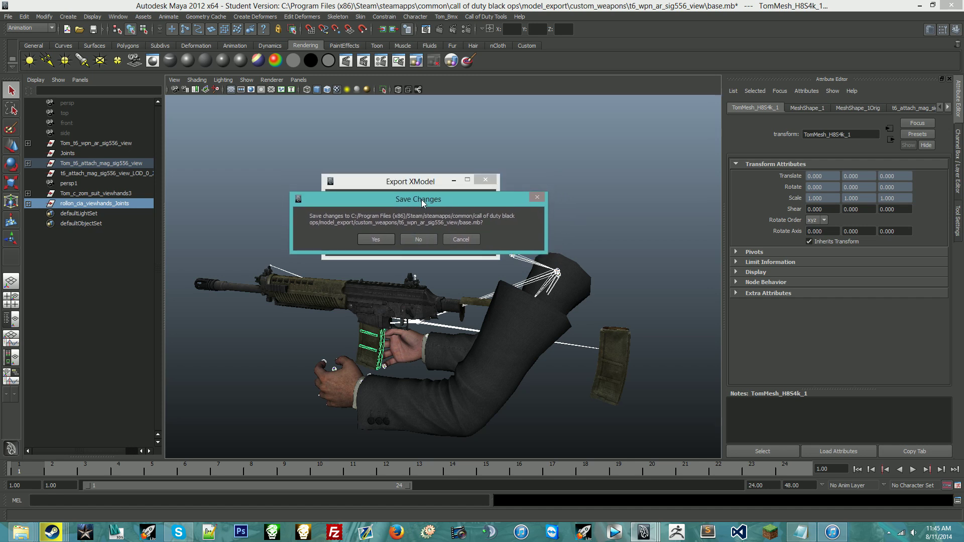
{"action": "left_click", "coordinate": [424, 240]}
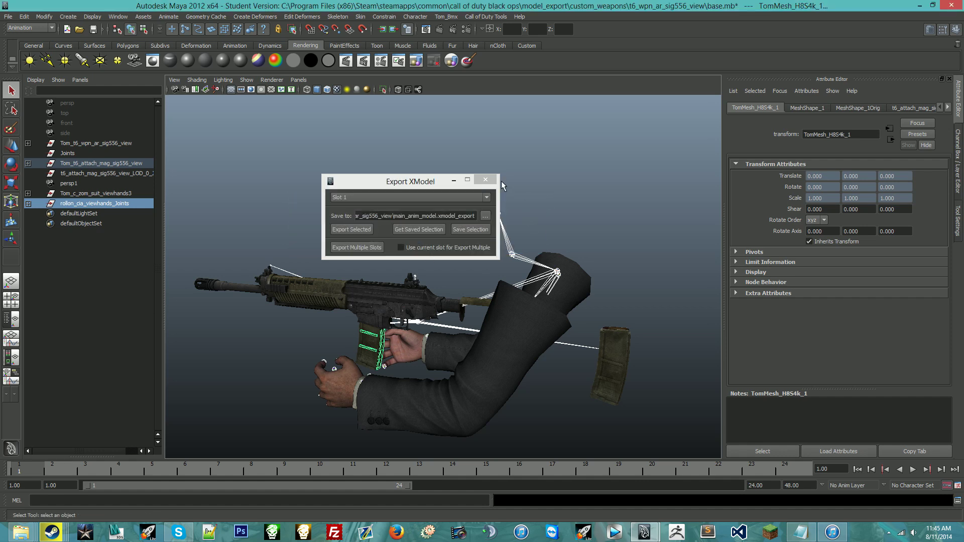
{"action": "left_click", "coordinate": [486, 179]}
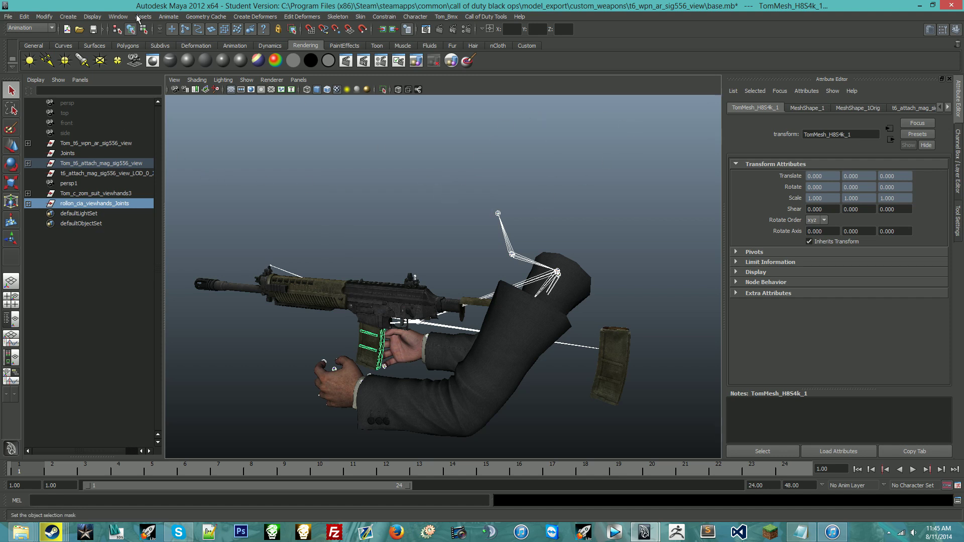
Reopen the base.mb scene, discarding the unsaved changes.
{"action": "left_click", "coordinate": [8, 17]}
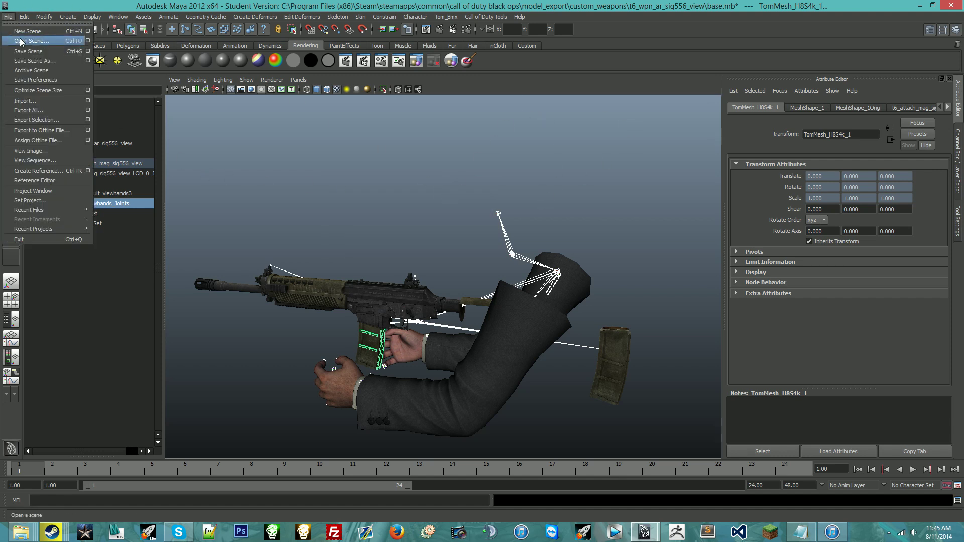
{"action": "left_click", "coordinate": [19, 39]}
{"action": "left_click", "coordinate": [269, 178]}
{"action": "double_click", "coordinate": [269, 178]}
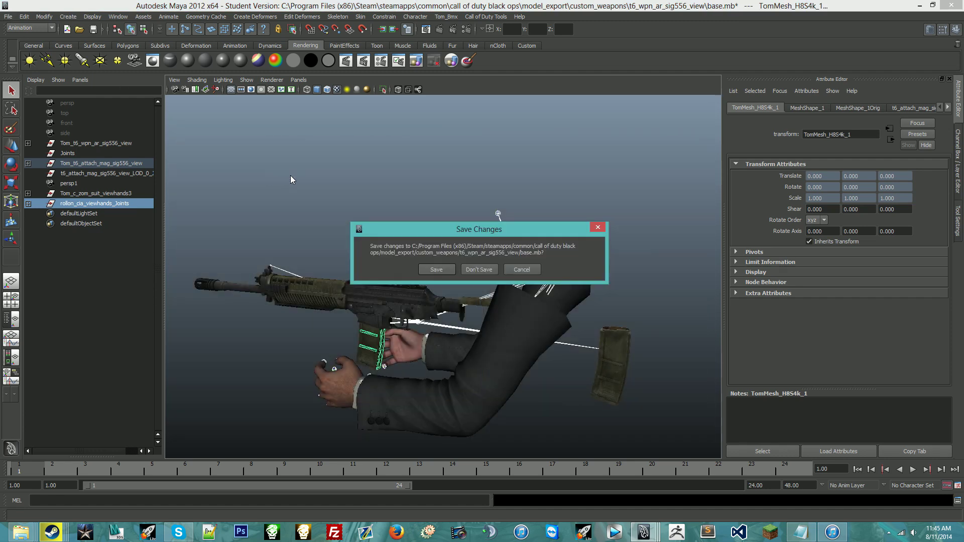
{"action": "left_click", "coordinate": [477, 269]}
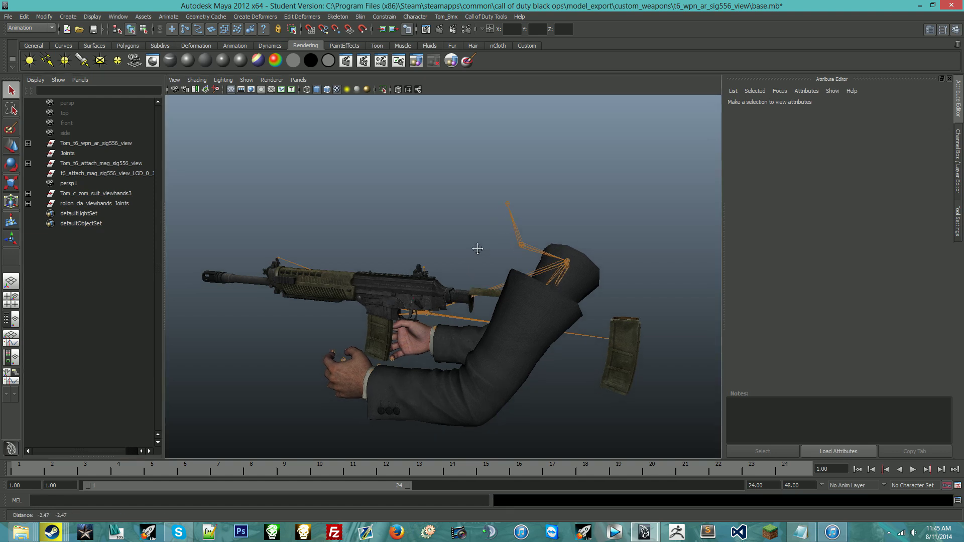
Check the Slot 1 save path in the XModel exporter and close it.
{"action": "left_click", "coordinate": [496, 17]}
{"action": "left_click", "coordinate": [499, 31]}
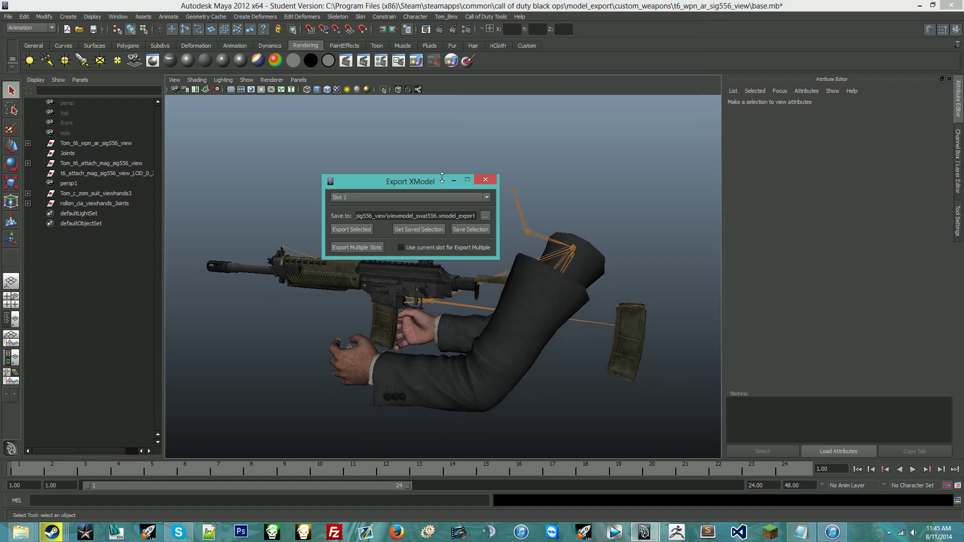
{"action": "left_click_drag", "start_coordinate": [376, 216], "coordinate": [482, 218]}
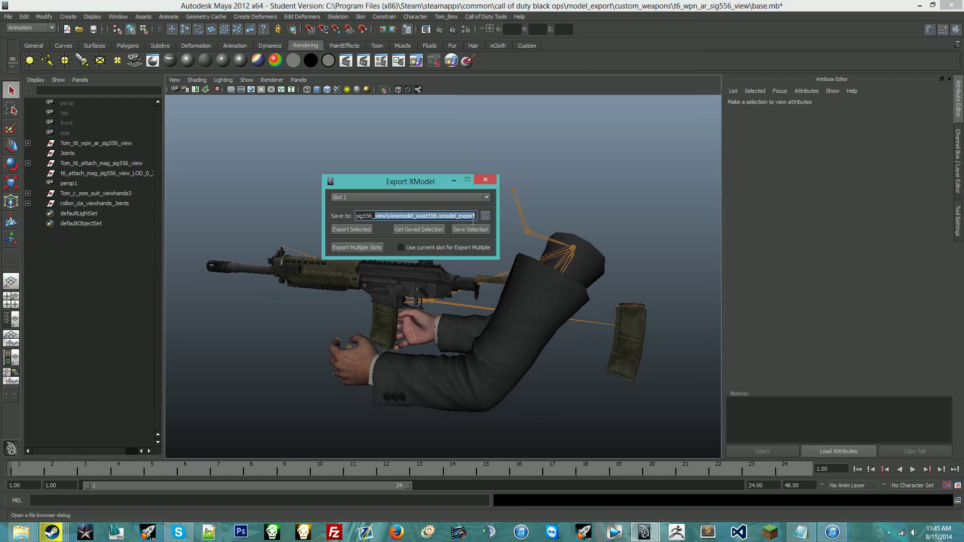
{"action": "left_click", "coordinate": [485, 179]}
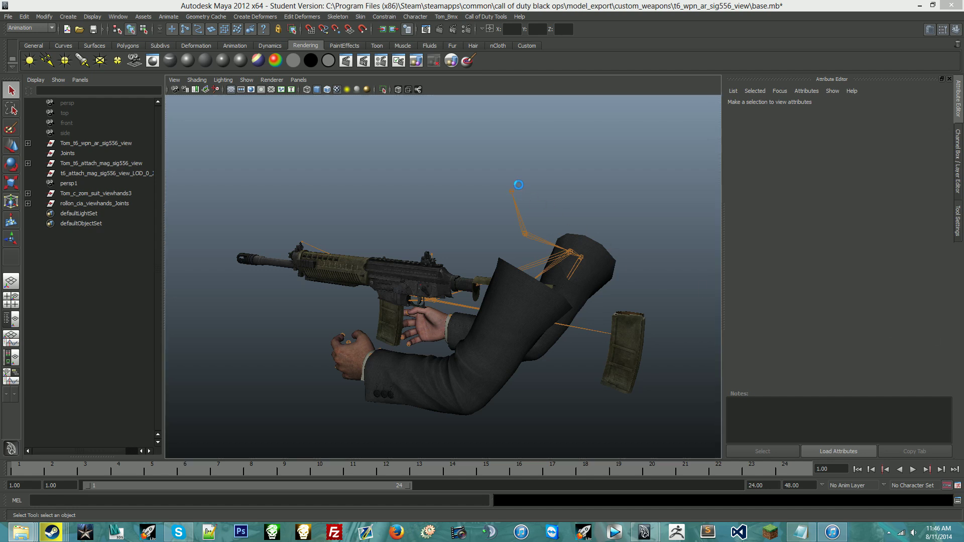
Play the short weapon animation on the rigged viewhands and scrub between frames 0 and 3.
{"action": "mouse_move", "coordinate": [431, 242]}
{"action": "left_mouse_down", "text": "alt"}
{"action": "mouse_move", "coordinate": [502, 232]}
{"action": "mouse_move", "coordinate": [307, 243]}
{"action": "mouse_move", "coordinate": [429, 245]}
{"action": "left_mouse_up", "text": "alt"}
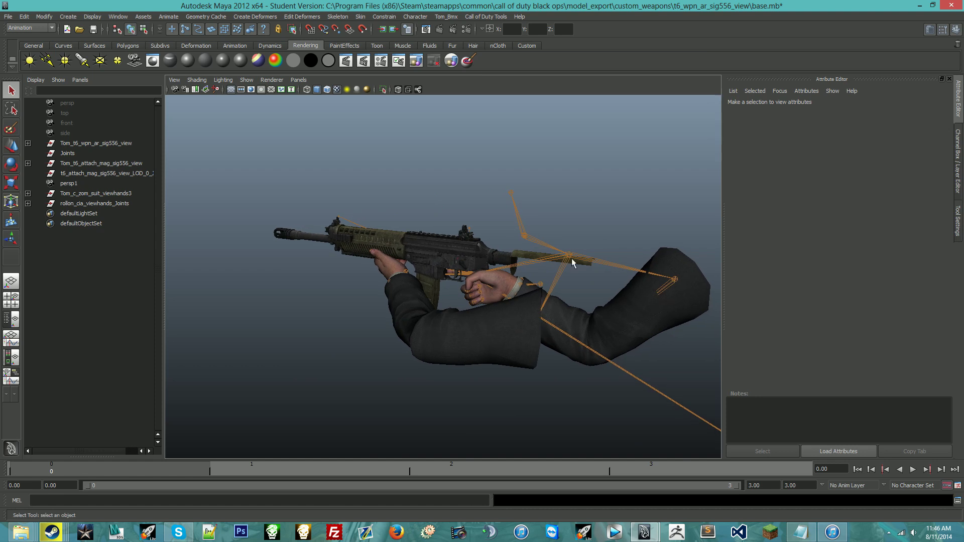
{"action": "key", "text": "alt+v"}
{"action": "mouse_move", "coordinate": [672, 481]}
{"action": "left_mouse_down"}
{"action": "mouse_move", "coordinate": [177, 471]}
{"action": "mouse_move", "coordinate": [263, 463]}
{"action": "mouse_move", "coordinate": [671, 480]}
{"action": "mouse_move", "coordinate": [655, 473]}
{"action": "left_mouse_up"}
{"action": "mouse_move", "coordinate": [275, 464]}
{"action": "left_mouse_down"}
{"action": "mouse_move", "coordinate": [214, 474]}
{"action": "mouse_move", "coordinate": [525, 481]}
{"action": "mouse_move", "coordinate": [710, 472]}
{"action": "mouse_move", "coordinate": [668, 466]}
{"action": "left_mouse_up"}
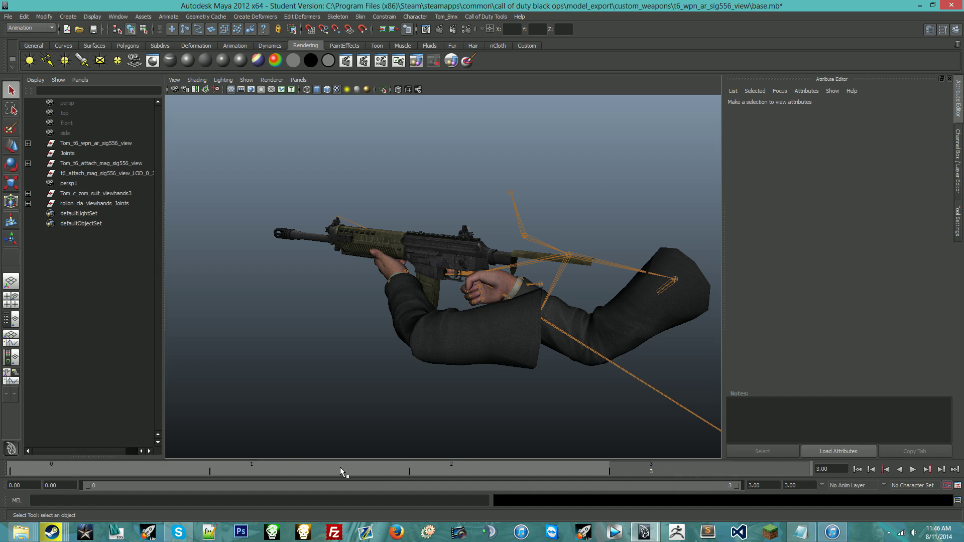
{"action": "left_click_drag", "start_coordinate": [178, 463], "coordinate": [207, 470]}
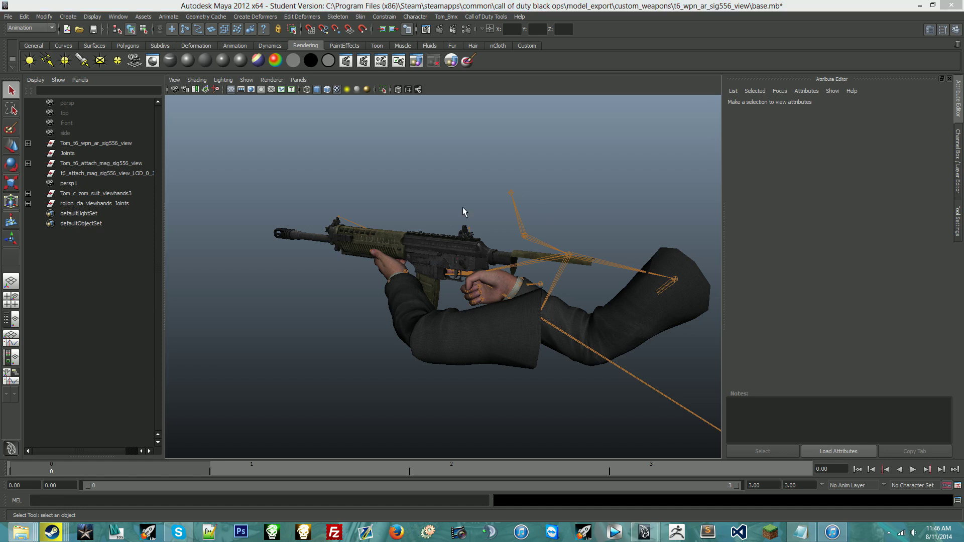
{"action": "left_click_drag", "start_coordinate": [436, 189], "coordinate": [437, 217], "text": "alt"}
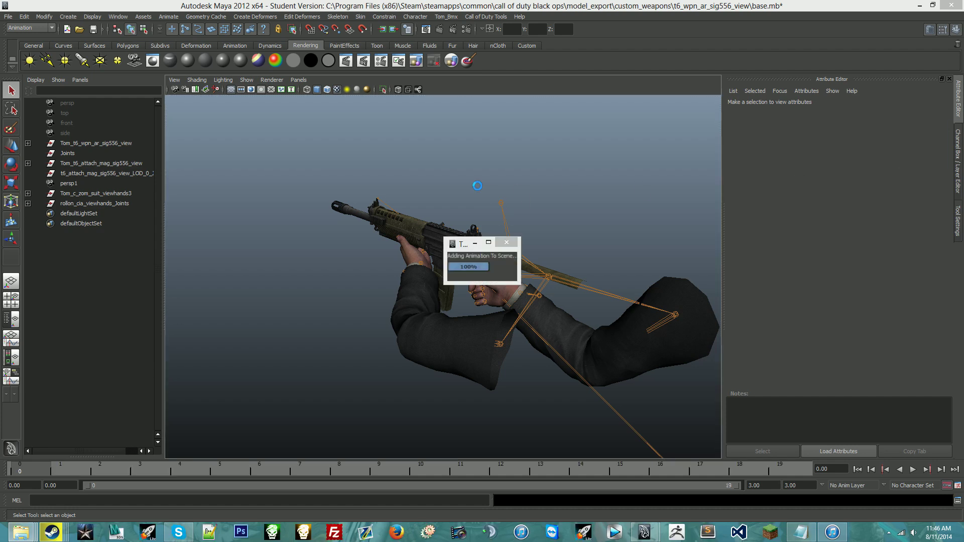
{"action": "left_click_drag", "start_coordinate": [506, 196], "coordinate": [439, 276], "text": "alt"}
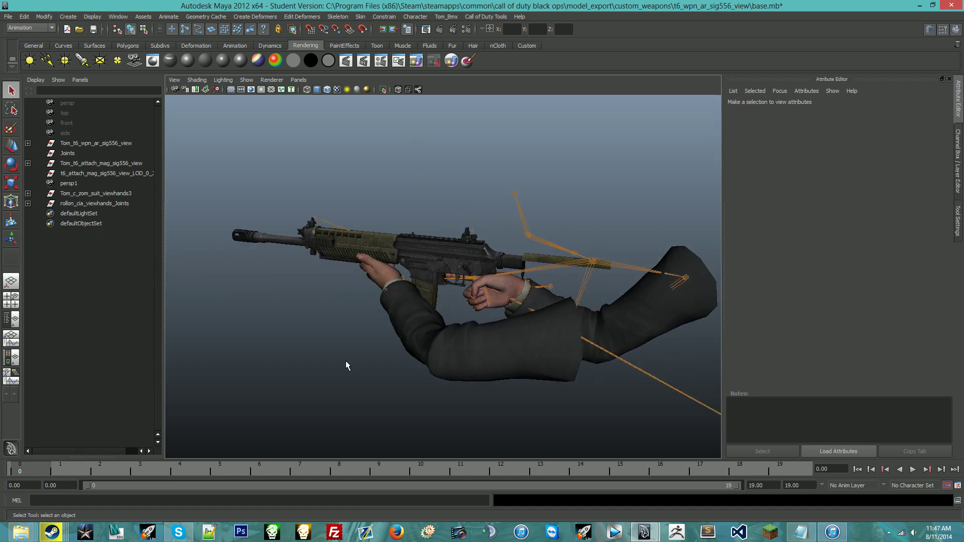
{"action": "left_click", "coordinate": [8, 16]}
{"action": "mouse_move", "coordinate": [24, 16]}
{"action": "mouse_move", "coordinate": [120, 16]}
{"action": "left_click", "coordinate": [147, 7]}
{"action": "left_click_drag", "start_coordinate": [411, 241], "coordinate": [425, 215], "text": "alt"}
Switch to Firefox, view the Maya tanim plugins on the tom-crowley.co.uk downloads page, and close the browser.
{"action": "left_click", "coordinate": [396, 532]}
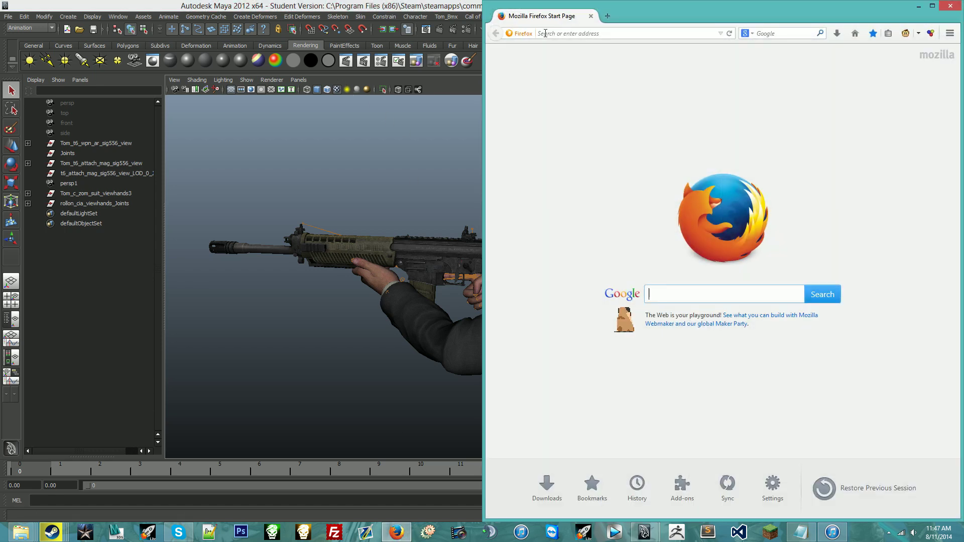
{"action": "left_click", "coordinate": [545, 33]}
{"action": "type", "text": "tom-crowley.co.uk/"}
{"action": "key", "text": "Return"}
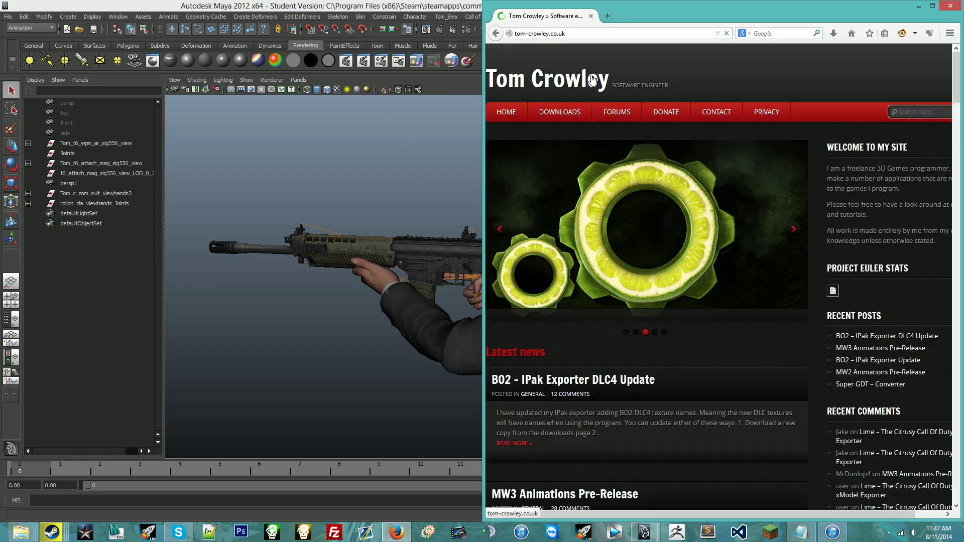
{"action": "left_click", "coordinate": [570, 112]}
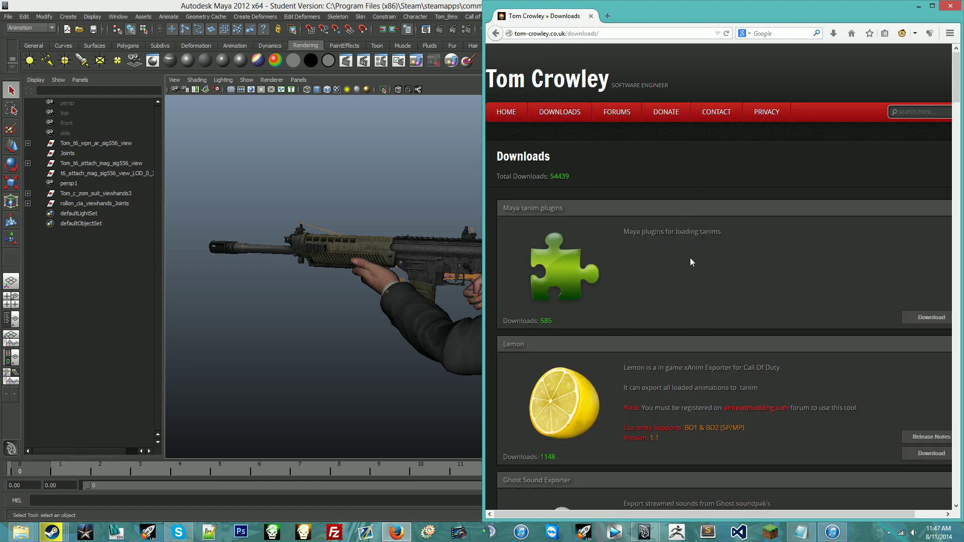
{"action": "left_click", "coordinate": [950, 6]}
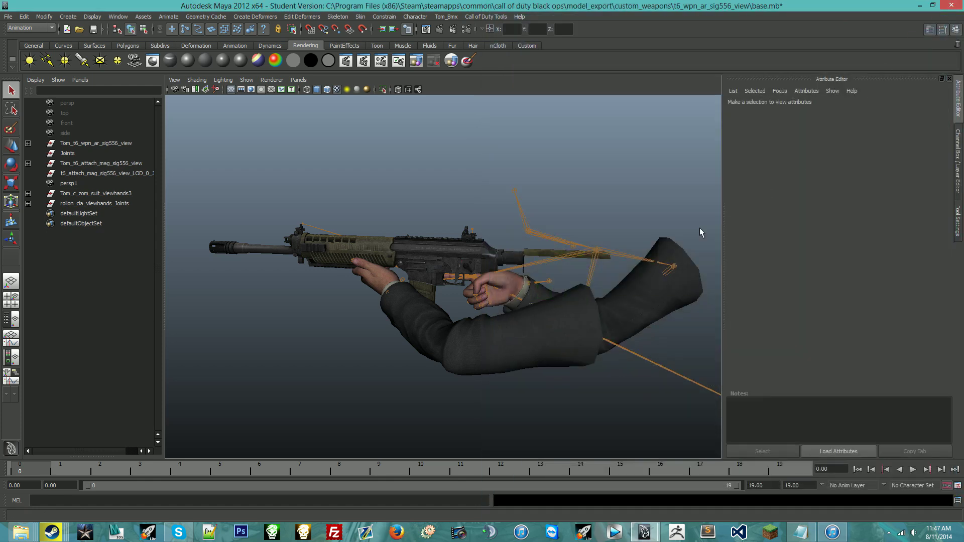
Play the weapon animation from a first-person angle behind the rifle and return to frame 0.
{"action": "left_click_drag", "start_coordinate": [499, 262], "coordinate": [424, 263], "text": "alt"}
{"action": "scroll", "coordinate": [423, 261], "scroll_direction": "up", "scroll_amount": 3}
{"action": "middle_click_drag", "start_coordinate": [419, 257], "coordinate": [428, 304], "text": "alt"}
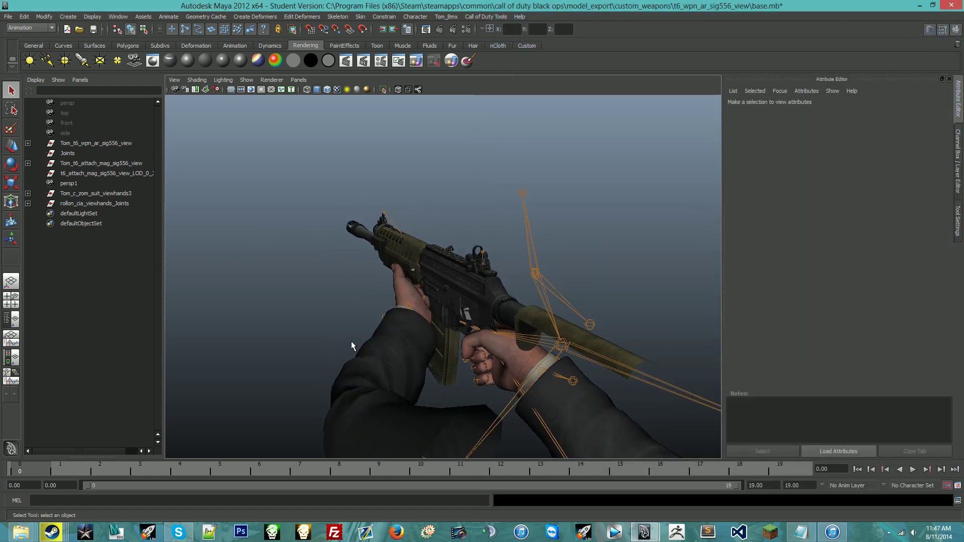
{"action": "scroll", "coordinate": [410, 304], "scroll_direction": "up", "scroll_amount": 3}
{"action": "left_click_drag", "start_coordinate": [411, 305], "coordinate": [266, 377], "text": "alt"}
{"action": "key", "text": "alt+v"}
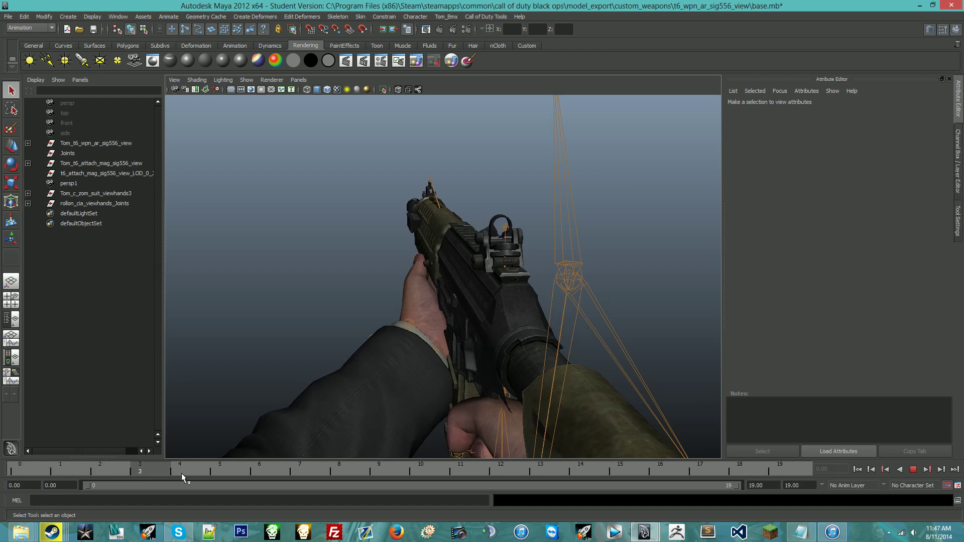
{"action": "left_click", "coordinate": [37, 475]}
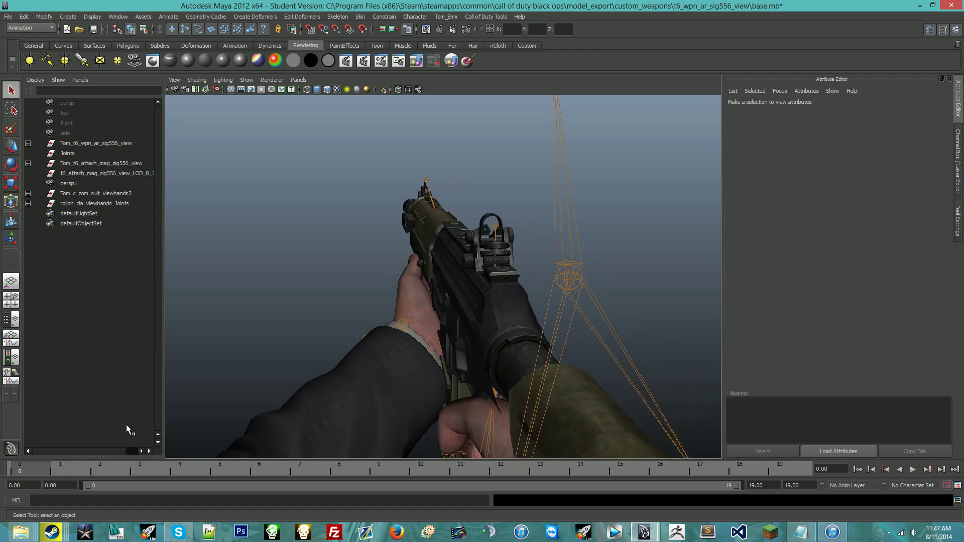
Create a new camera at the scene origin for a first-person view of the weapon.
{"action": "left_click_drag", "start_coordinate": [426, 303], "coordinate": [476, 298], "text": "alt"}
{"action": "scroll", "coordinate": [478, 300], "scroll_direction": "down", "scroll_amount": 3}
{"action": "middle_click_drag", "start_coordinate": [478, 300], "coordinate": [467, 257], "text": "alt"}
{"action": "left_click_drag", "start_coordinate": [467, 261], "coordinate": [485, 273], "text": "alt"}
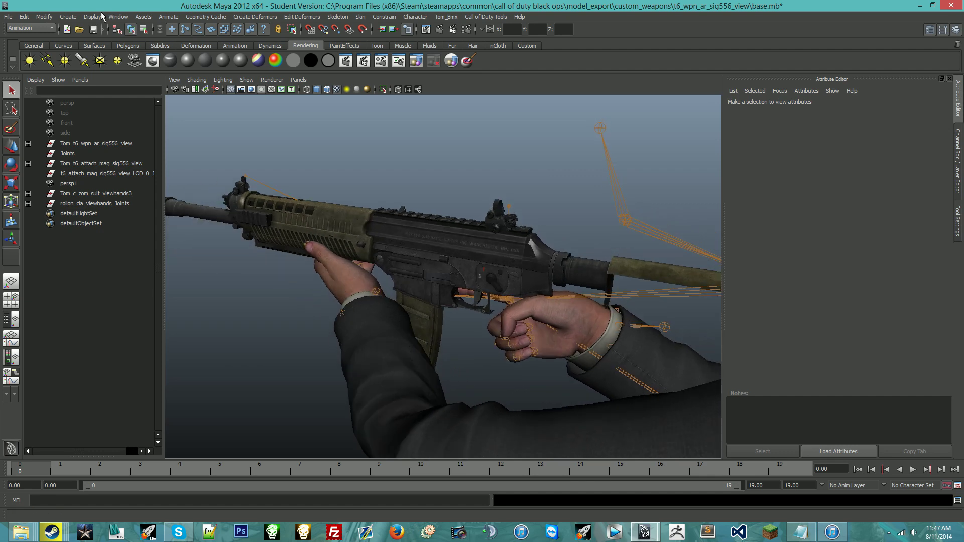
{"action": "left_click", "coordinate": [68, 17]}
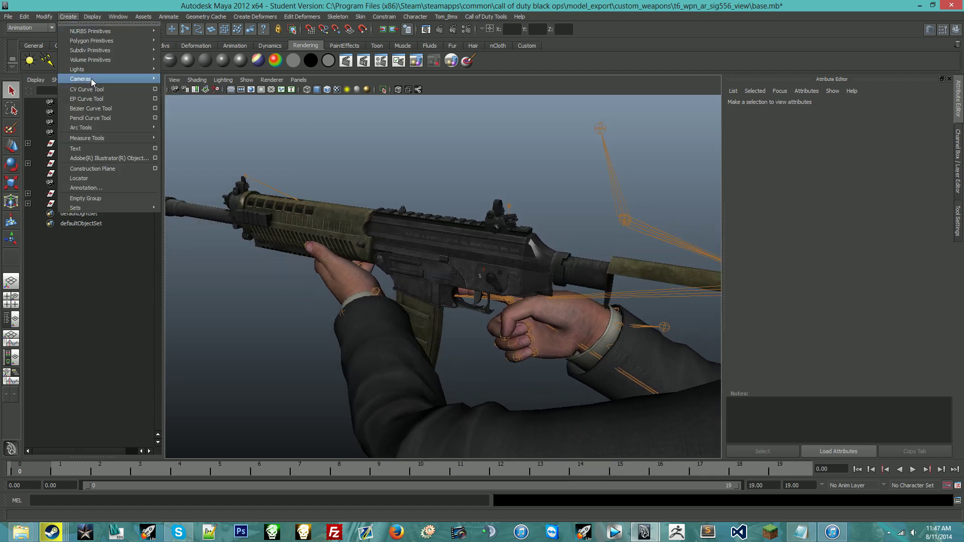
{"action": "mouse_move", "coordinate": [120, 79]}
{"action": "left_click", "coordinate": [175, 81]}
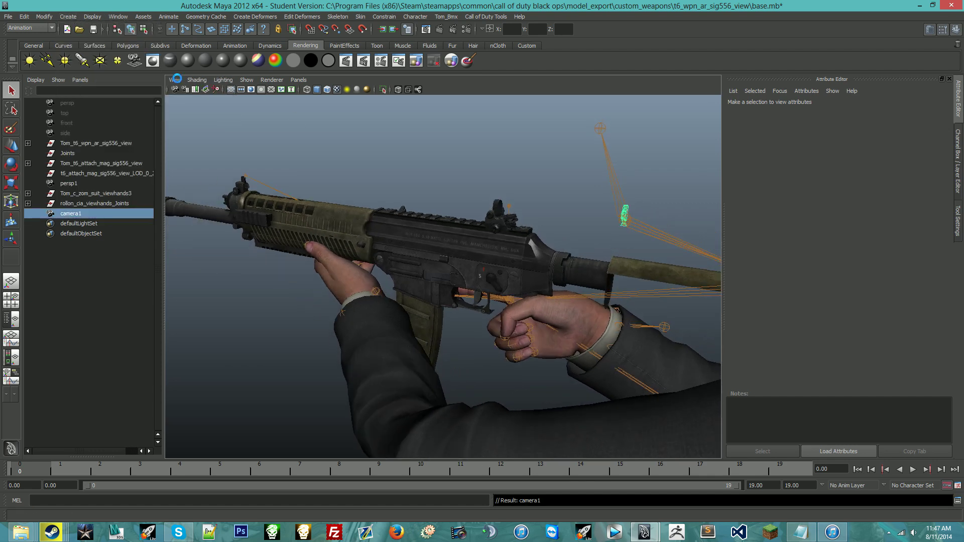
Set the new camera's Rotate X to 90, Rotate Z to -90 and Focal Length to 20.
{"action": "key", "text": "ctrl+a"}
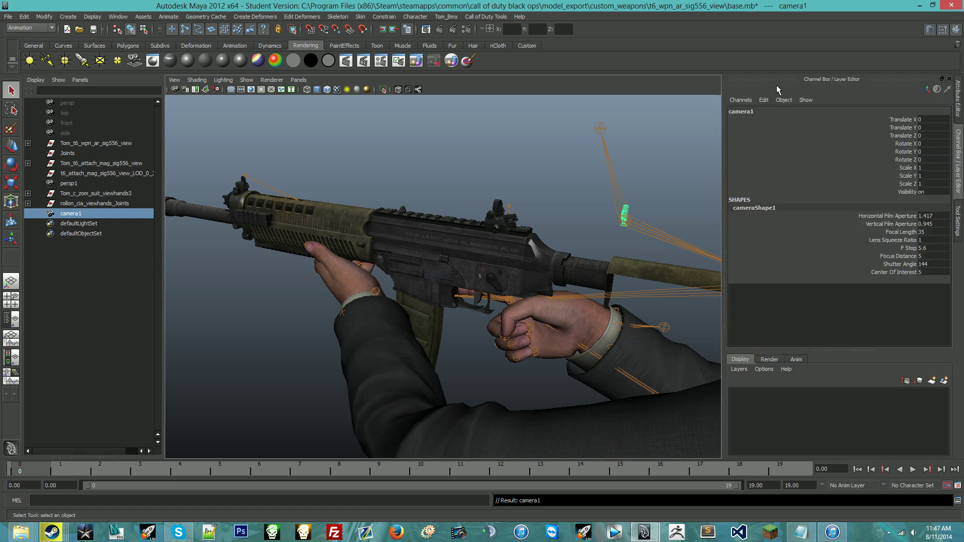
{"action": "left_click", "coordinate": [930, 143]}
{"action": "type", "text": "90"}
{"action": "key", "text": "Return"}
{"action": "left_click", "coordinate": [922, 159]}
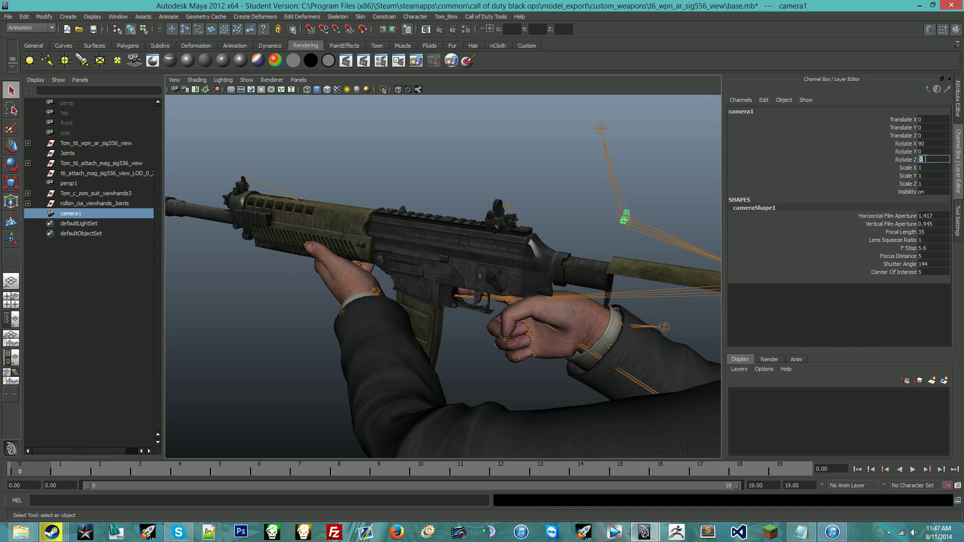
{"action": "key", "text": "Return"}
{"action": "left_click", "coordinate": [933, 231]}
{"action": "type", "text": "20"}
{"action": "key", "text": "Return"}
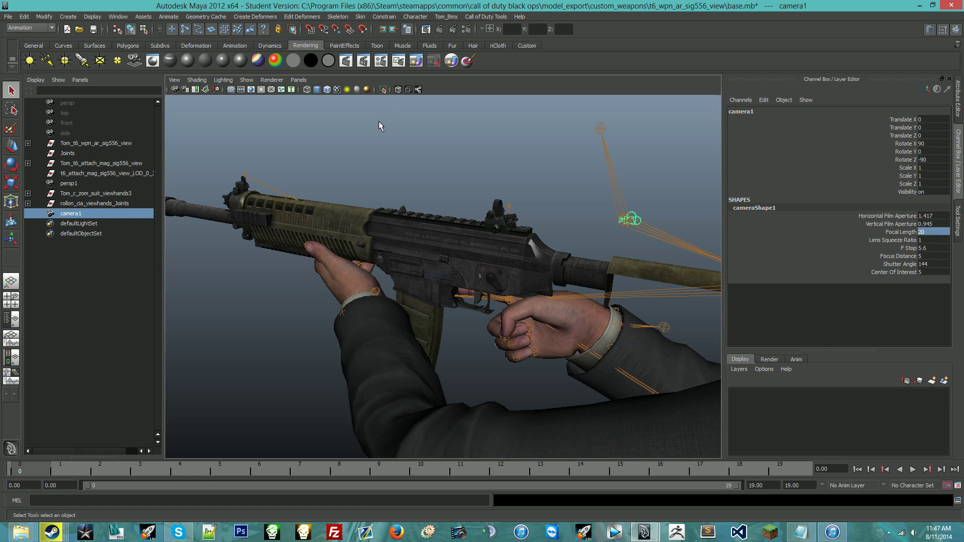
Deselect the camera and switch the viewport's perspective to look through camera1.
{"action": "left_click", "coordinate": [339, 127]}
{"action": "left_click", "coordinate": [298, 80]}
{"action": "mouse_move", "coordinate": [325, 92]}
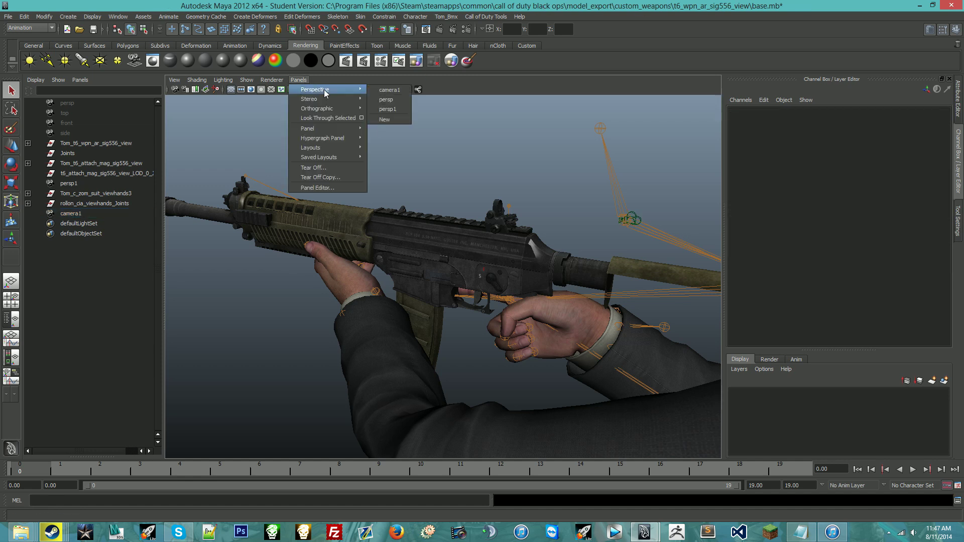
{"action": "left_click", "coordinate": [389, 90]}
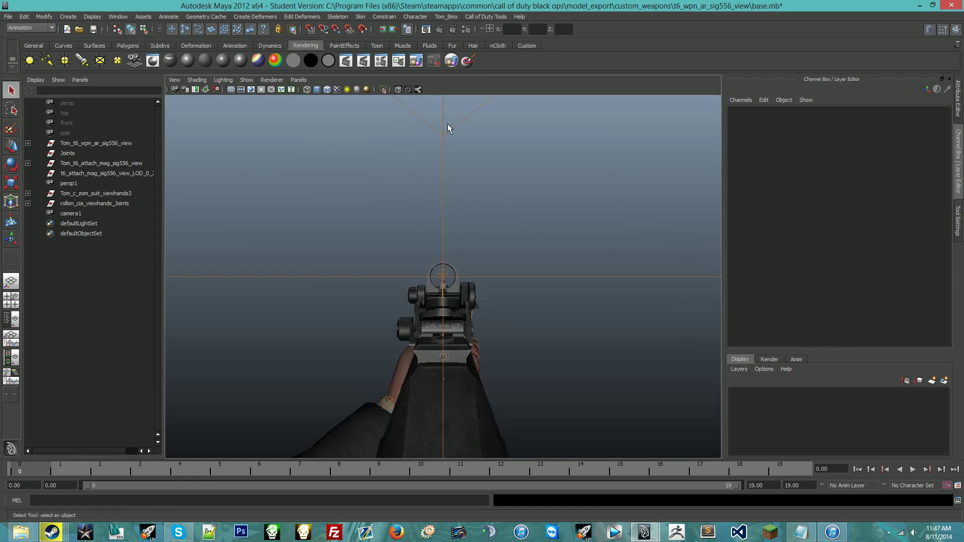
Play the weapon animation through camera1, return to frame 0 and hide the joints in the viewport.
{"action": "key", "text": "alt+v"}
{"action": "left_click_drag", "start_coordinate": [673, 466], "coordinate": [2, 455]}
{"action": "left_click", "coordinate": [248, 81]}
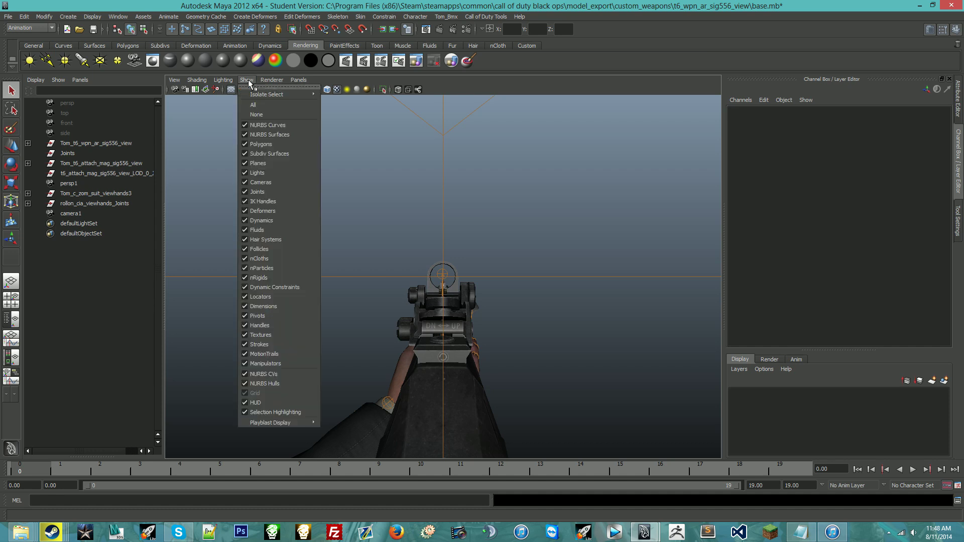
{"action": "left_click", "coordinate": [267, 194]}
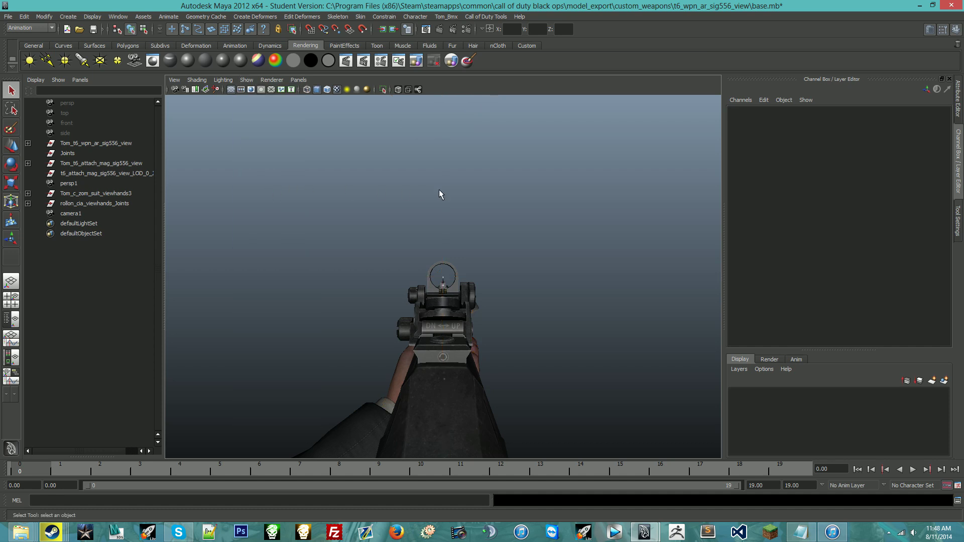
Select camera1 to check its Focal Length, and scrub the animation back to frame 0.
{"action": "left_click", "coordinate": [71, 215]}
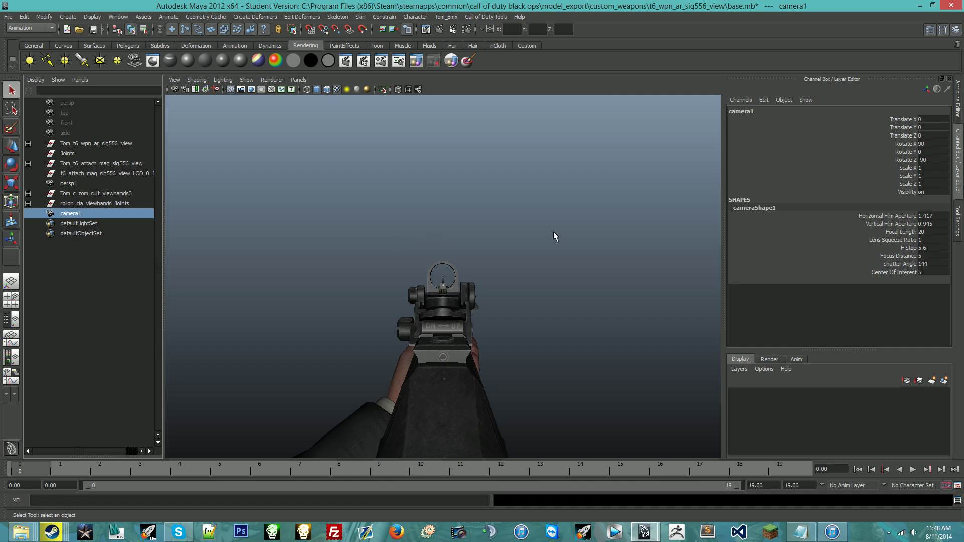
{"action": "left_click", "coordinate": [933, 232]}
{"action": "left_click_drag", "start_coordinate": [34, 472], "coordinate": [0, 487]}
Show the joints again, switch the viewport back to the perspective camera and deselect camera1.
{"action": "left_click", "coordinate": [247, 79]}
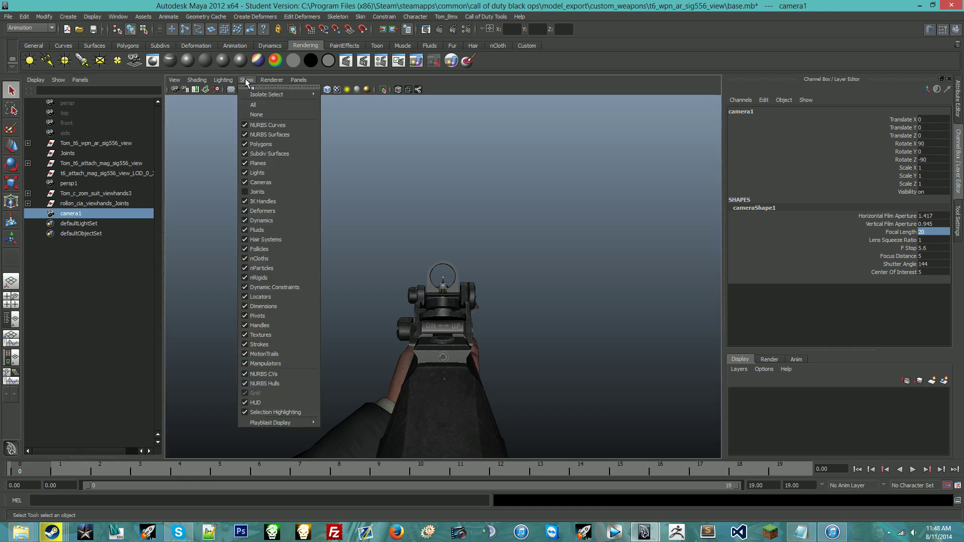
{"action": "left_click", "coordinate": [257, 192]}
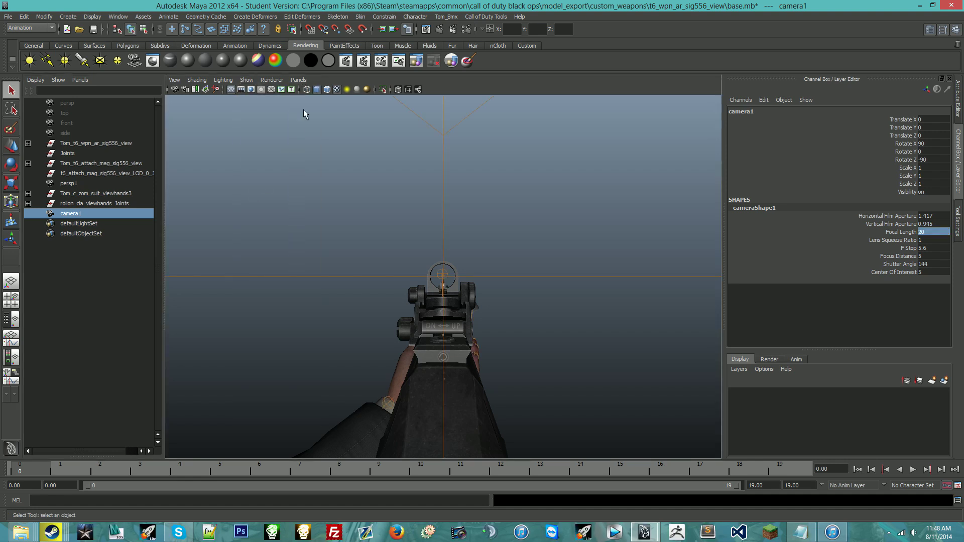
{"action": "left_click", "coordinate": [299, 79]}
{"action": "mouse_move", "coordinate": [311, 87]}
{"action": "left_click", "coordinate": [392, 109]}
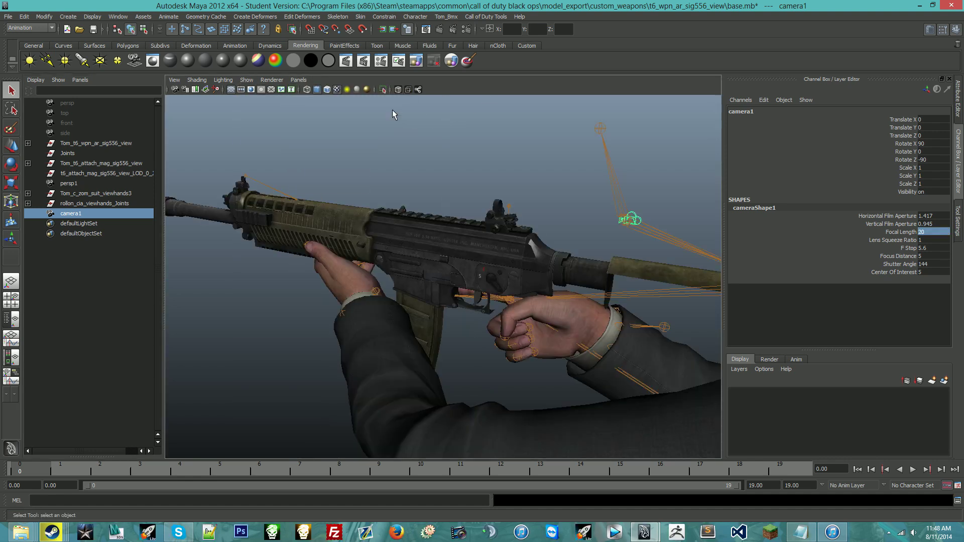
{"action": "left_click_drag", "start_coordinate": [417, 222], "coordinate": [435, 217], "text": "alt"}
{"action": "scroll", "coordinate": [435, 216], "scroll_direction": "down", "scroll_amount": 5}
{"action": "left_click", "coordinate": [434, 217]}
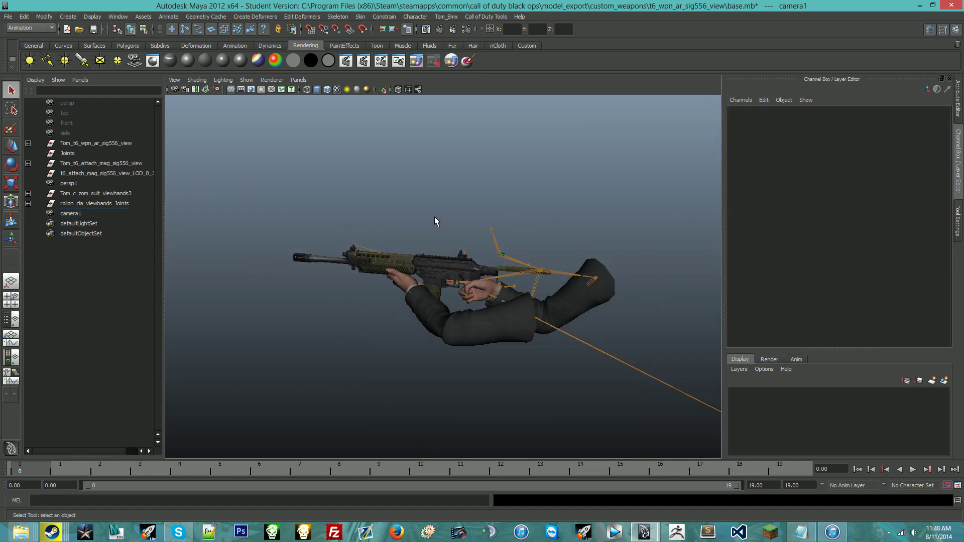
{"action": "scroll", "coordinate": [434, 216], "scroll_direction": "up", "scroll_amount": 3}
Set the XModel export path to ads_down_anim_model in the custom_weapons t6_wpn_ar_sig556_view folder.
{"action": "left_click", "coordinate": [475, 16]}
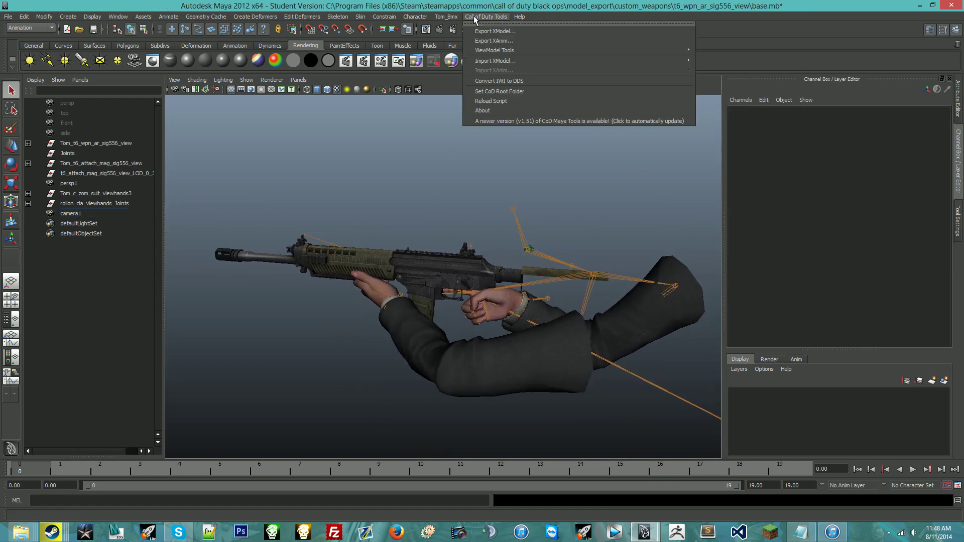
{"action": "left_click", "coordinate": [487, 31]}
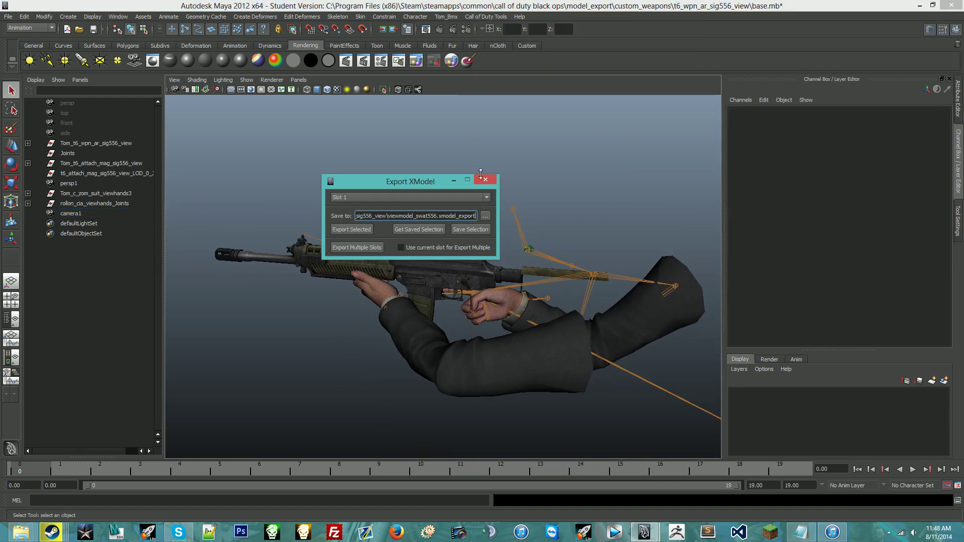
{"action": "left_click", "coordinate": [487, 218]}
{"action": "double_click", "coordinate": [294, 226]}
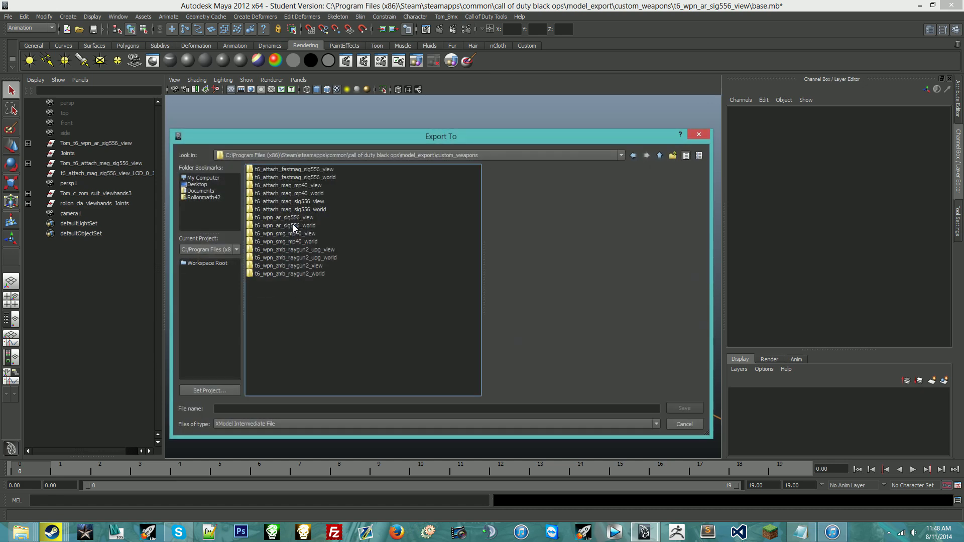
{"action": "double_click", "coordinate": [292, 218]}
{"action": "left_click", "coordinate": [321, 408]}
{"action": "type", "text": "ads_down_anim_m"}
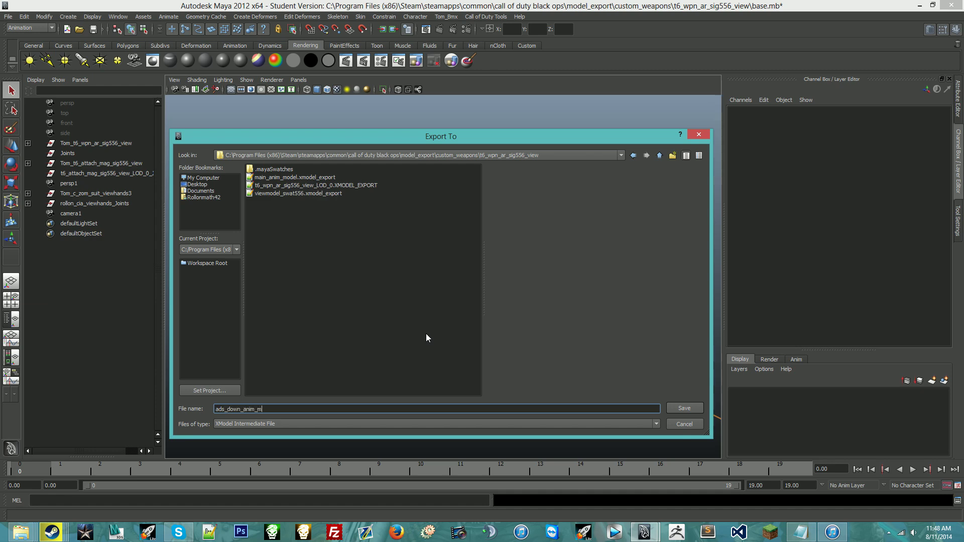
{"action": "key", "text": "Return"}
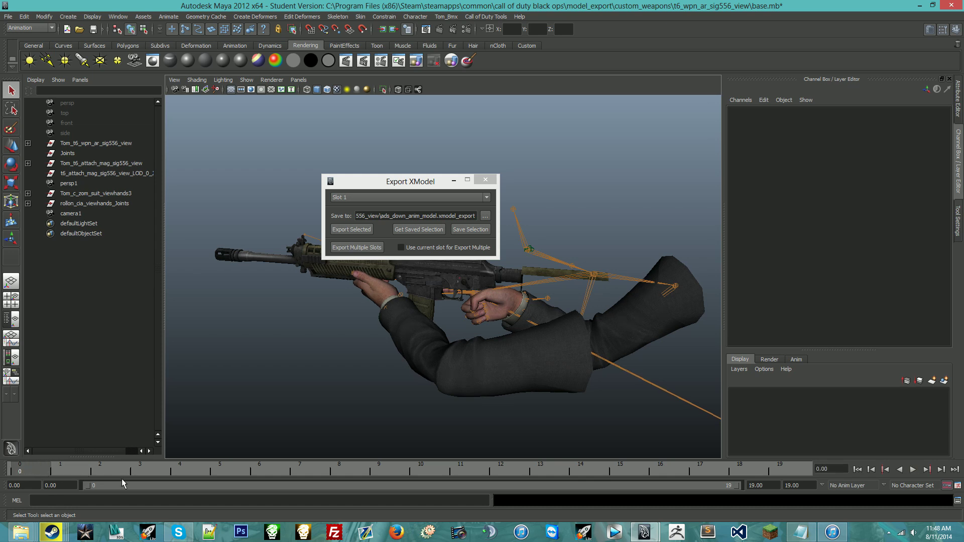
Select the full rollon_cia_viewhands_Joints hierarchy and add the magazine mesh to the selection.
{"action": "left_click", "coordinate": [108, 205]}
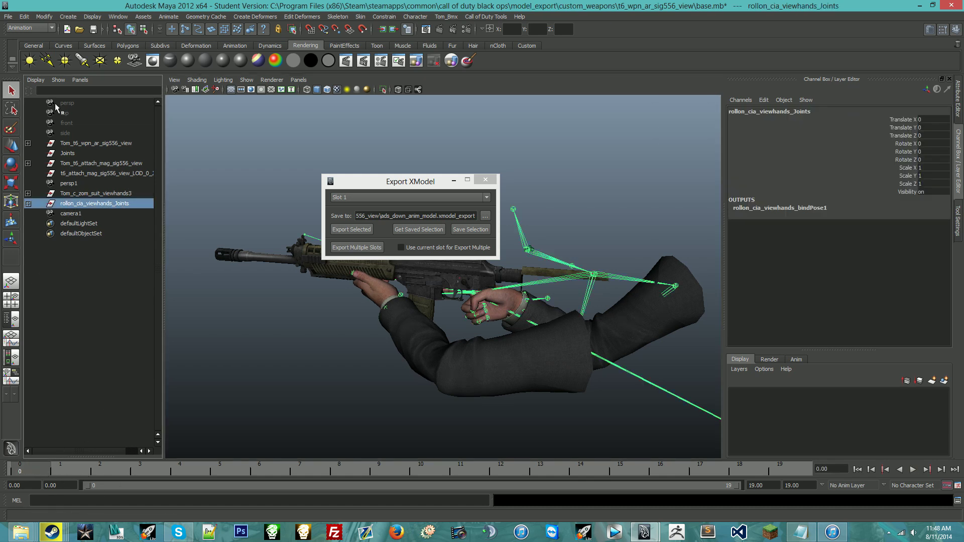
{"action": "left_click", "coordinate": [24, 16]}
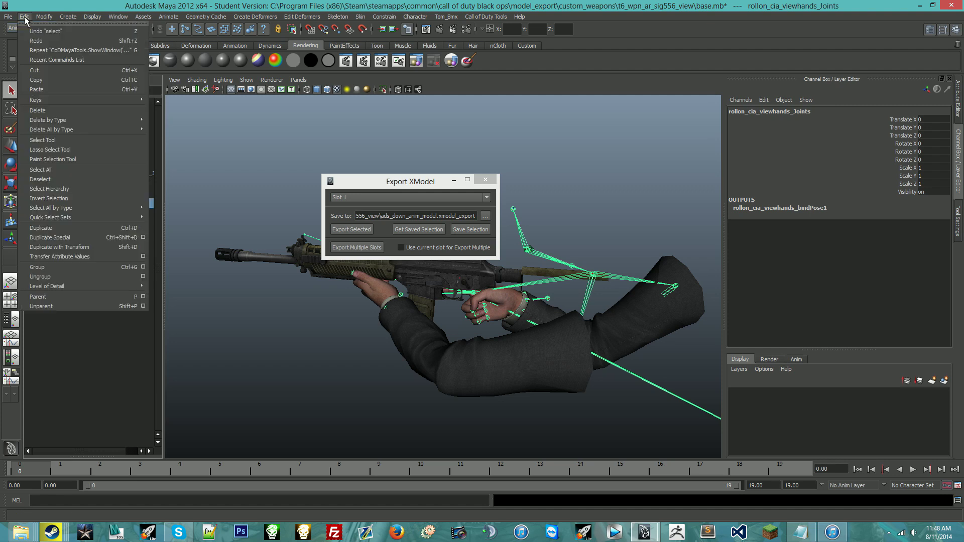
{"action": "left_click", "coordinate": [56, 188]}
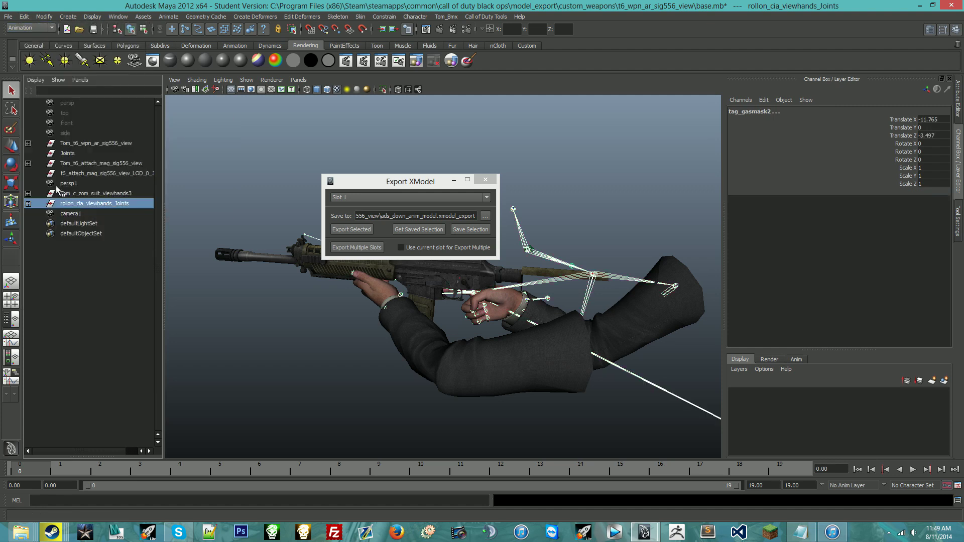
{"action": "left_click", "coordinate": [433, 308]}
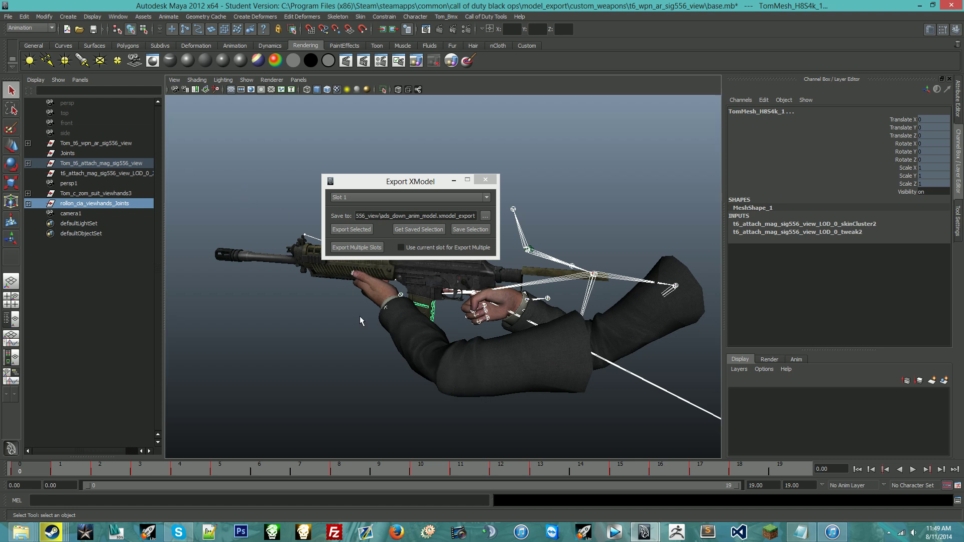
Save the selection to Slot 1, export the selected XModel without saving the scene, and close the export dialog.
{"action": "left_click", "coordinate": [467, 230]}
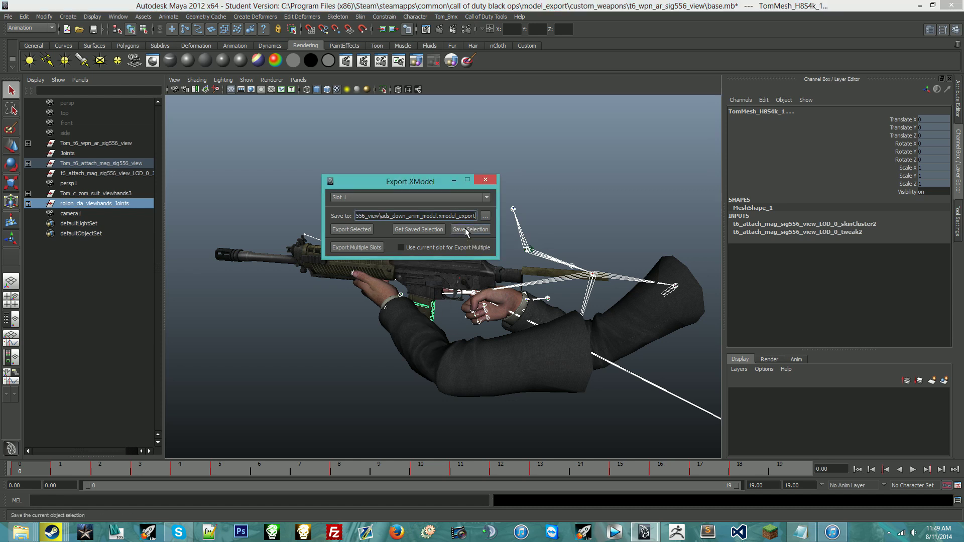
{"action": "left_click", "coordinate": [362, 229]}
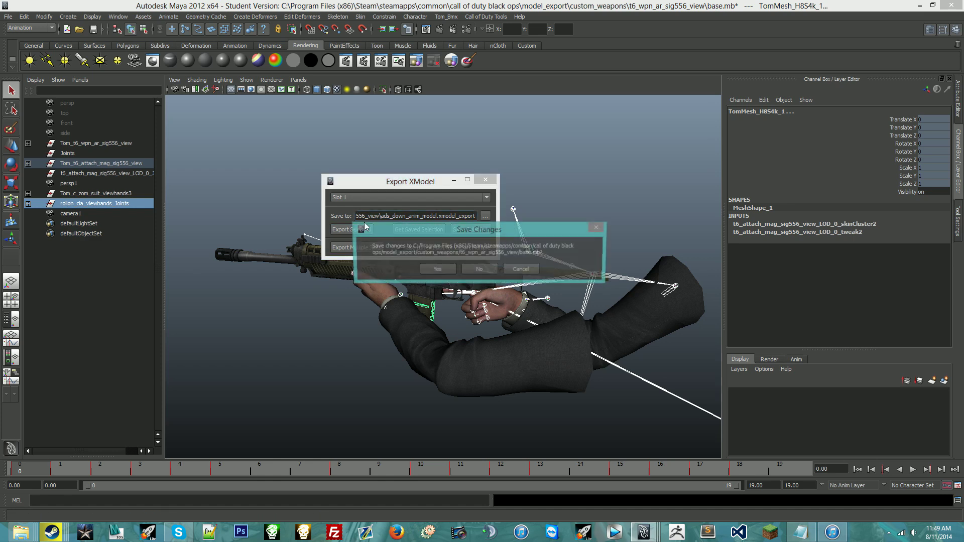
{"action": "left_click", "coordinate": [481, 270]}
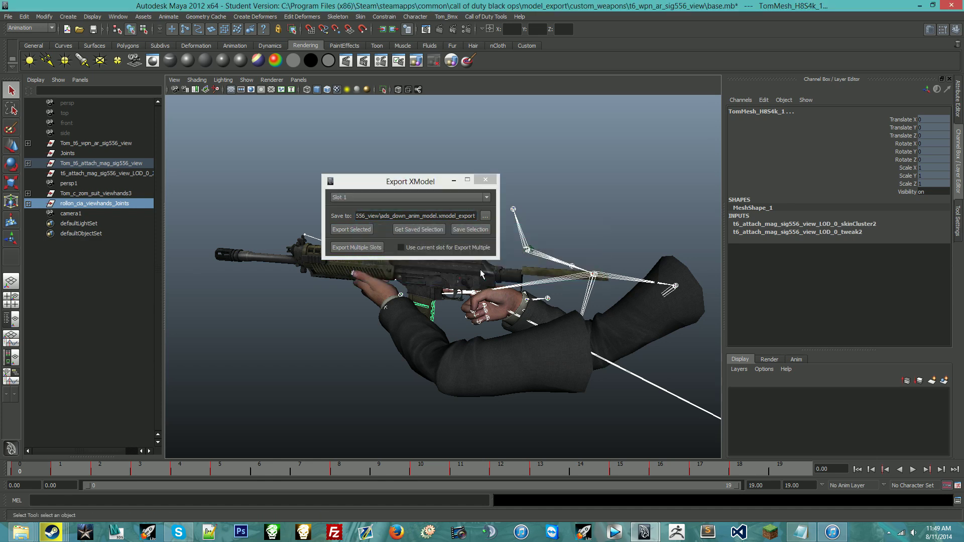
{"action": "left_click", "coordinate": [485, 181]}
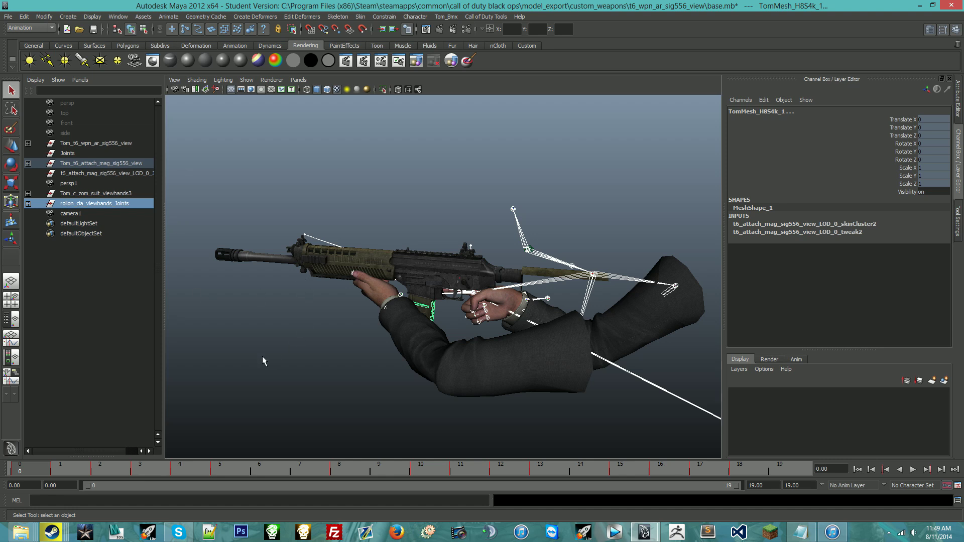
Clear the selection and set up an XAnim export covering frames 0 to 19.
{"action": "left_click", "coordinate": [301, 346]}
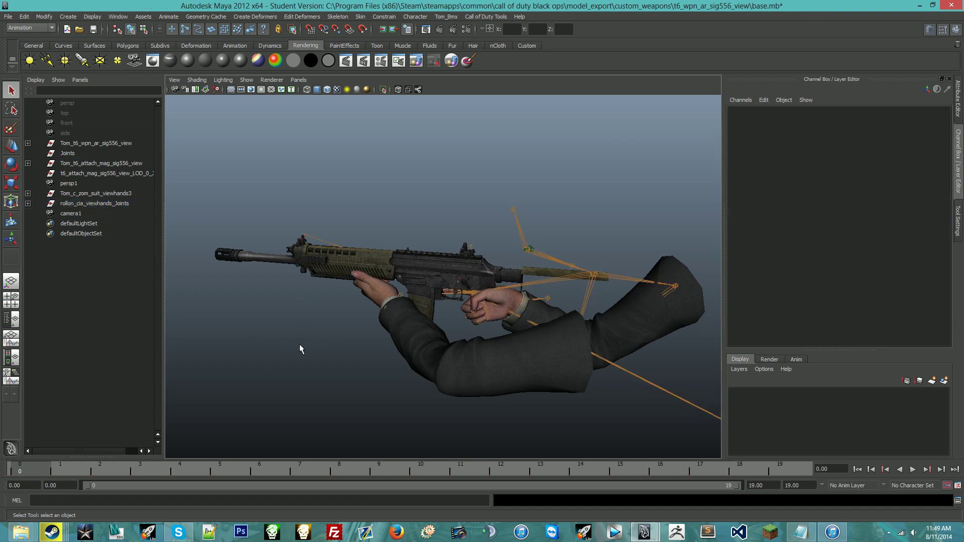
{"action": "left_click", "coordinate": [486, 17]}
{"action": "left_click", "coordinate": [490, 40]}
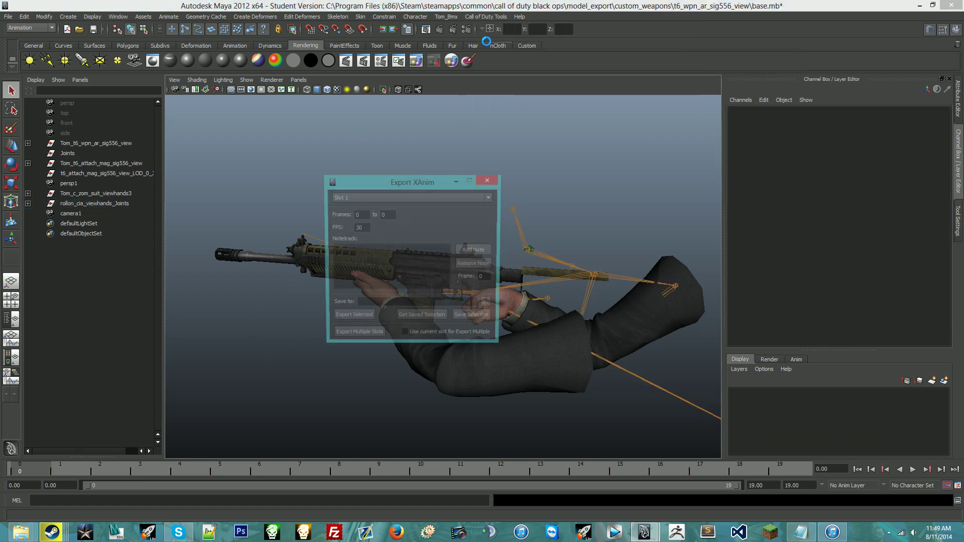
{"action": "left_click", "coordinate": [387, 216]}
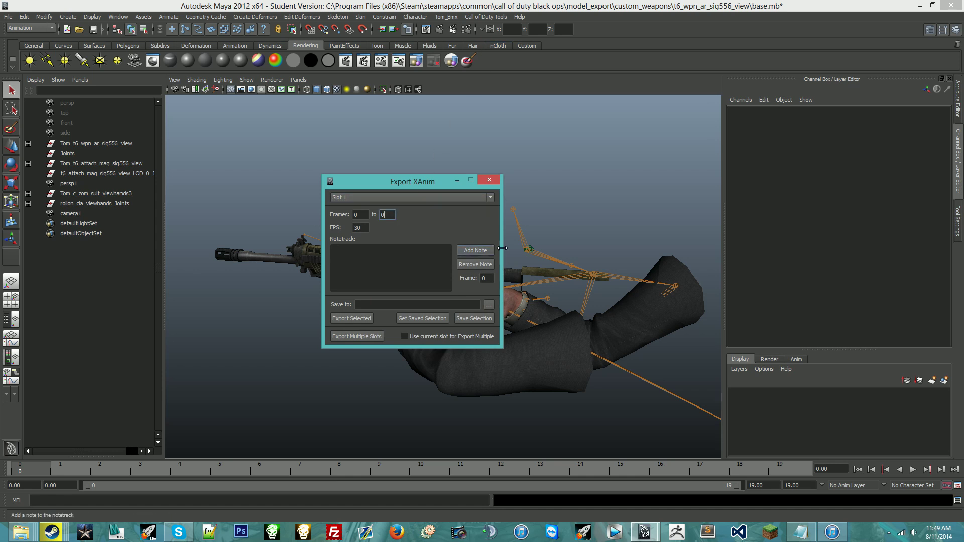
{"action": "left_click", "coordinate": [358, 216]}
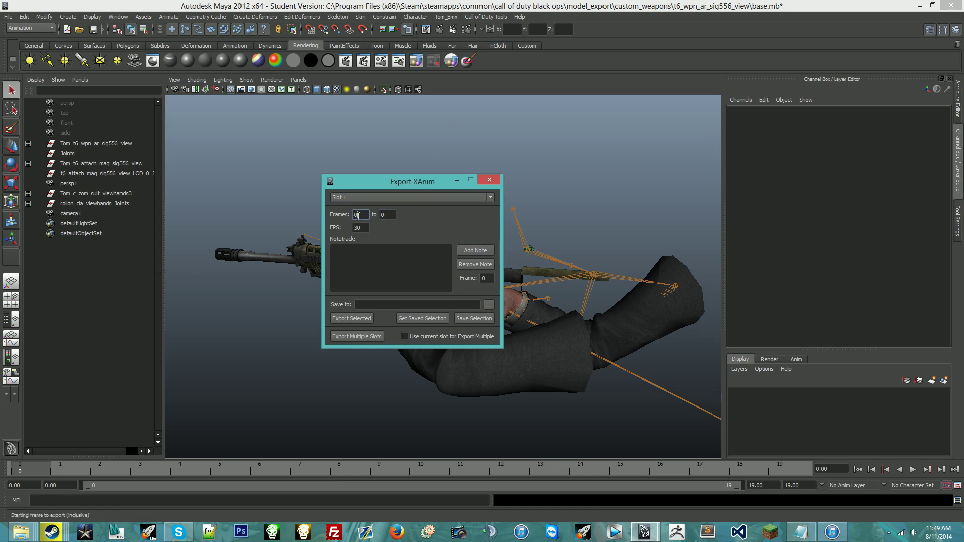
{"action": "left_click", "coordinate": [389, 215]}
Create and open a bo2_swat556 folder inside xanim_export's custom_weapons as the animation's export location.
{"action": "left_click", "coordinate": [489, 304]}
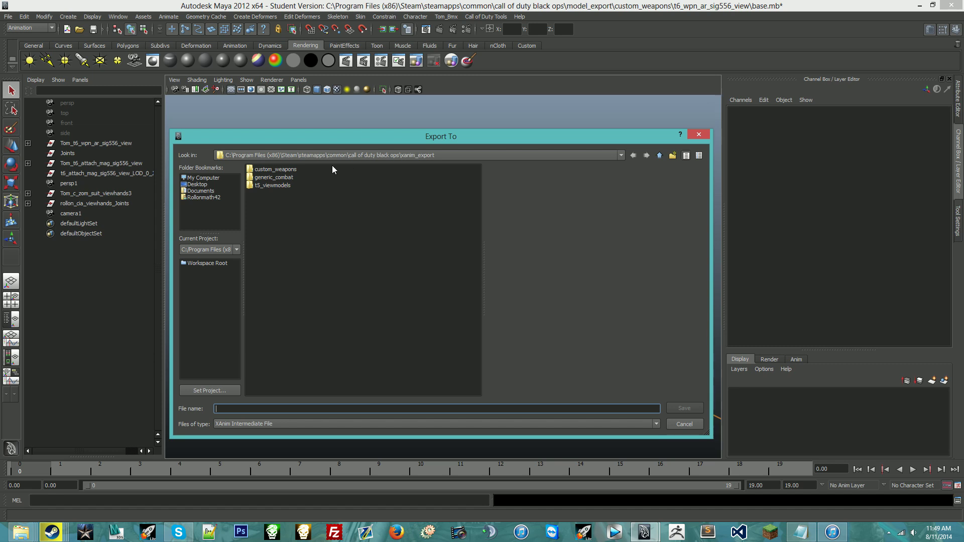
{"action": "left_click", "coordinate": [265, 171]}
{"action": "double_click", "coordinate": [284, 171]}
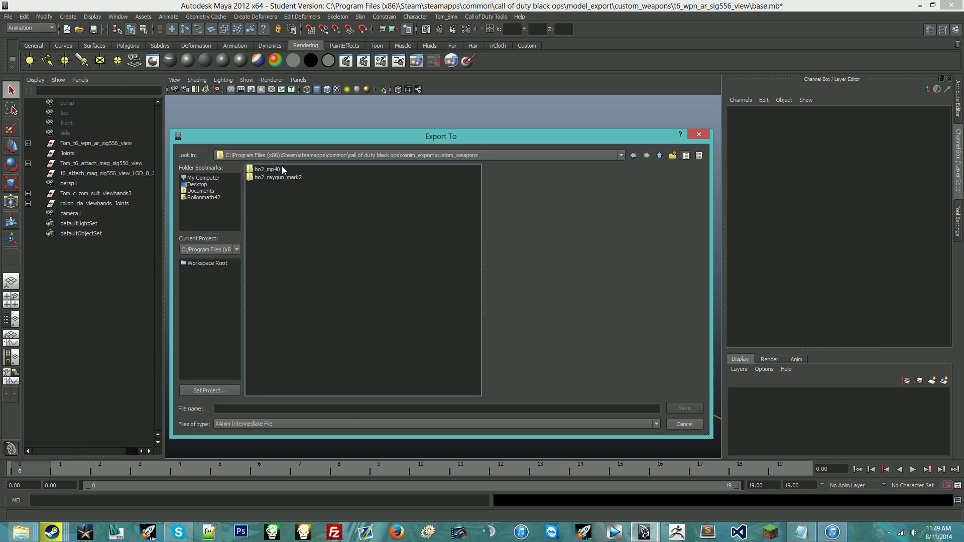
{"action": "left_click", "coordinate": [673, 155]}
{"action": "type", "text": "bo2_swat55"}
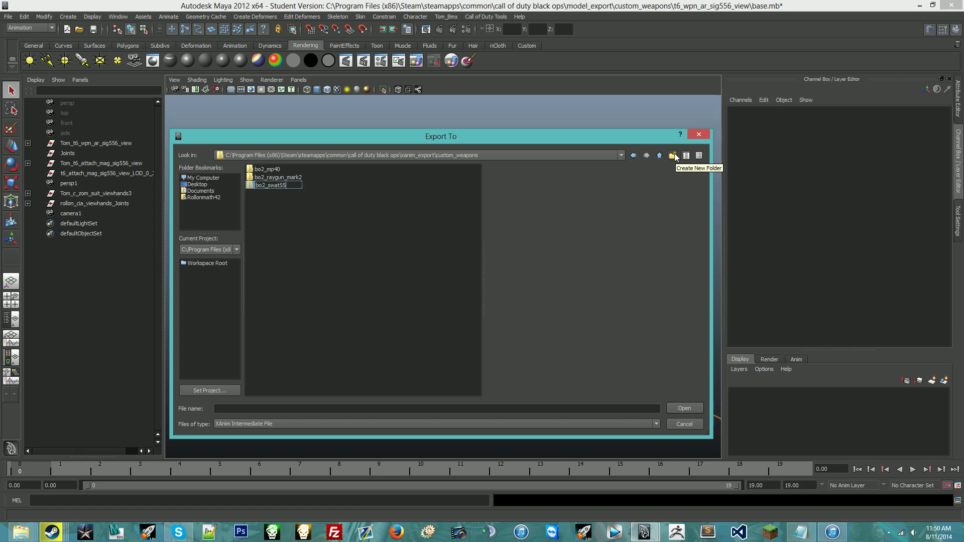
{"action": "key", "text": "Return"}
{"action": "key", "text": "Return"}
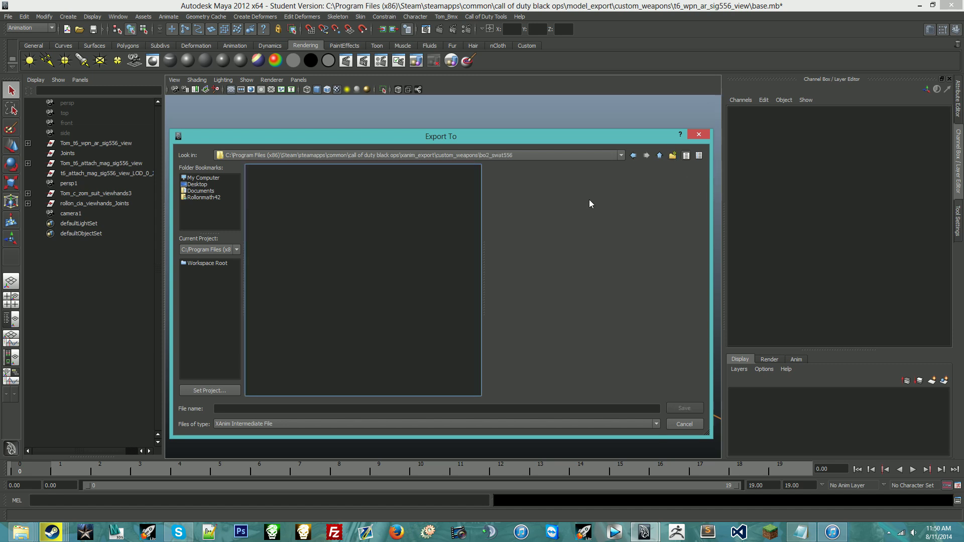
Name the XAnim export file ads_down and confirm the save path.
{"action": "left_click", "coordinate": [516, 407]}
{"action": "type", "text": "ads_down"}
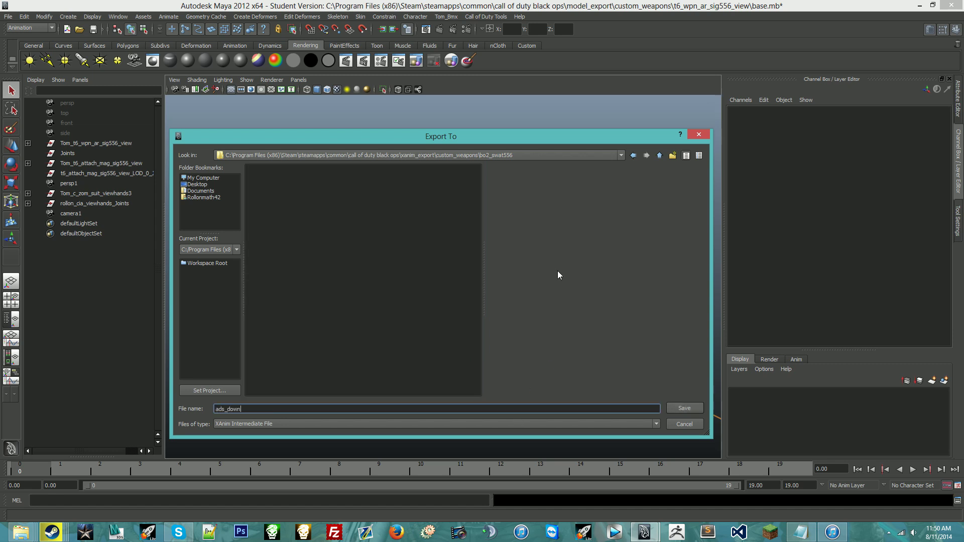
{"action": "key", "text": "Return"}
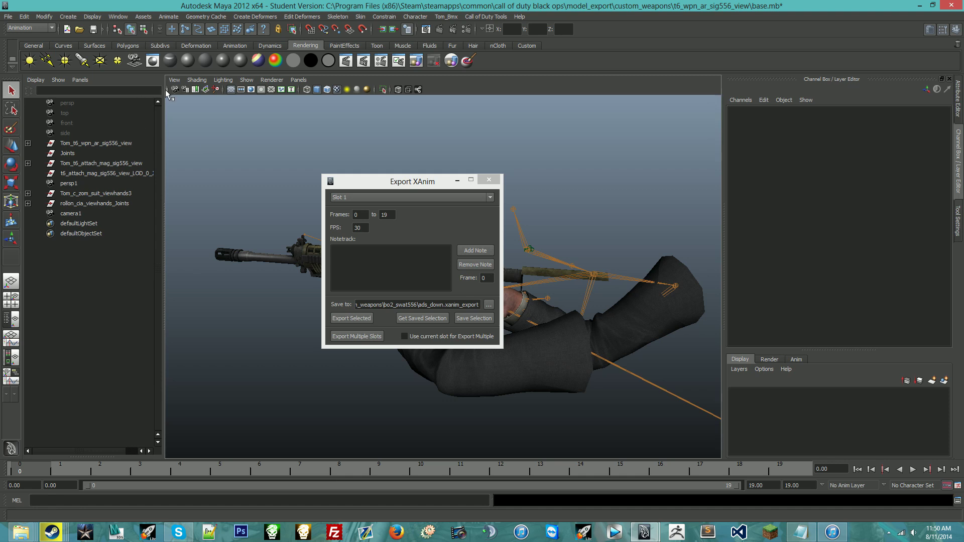
Select the tag_view and tag_torso joints of the viewhands, save that selection and export it as the ads_down XAnim.
{"action": "left_click", "coordinate": [28, 203]}
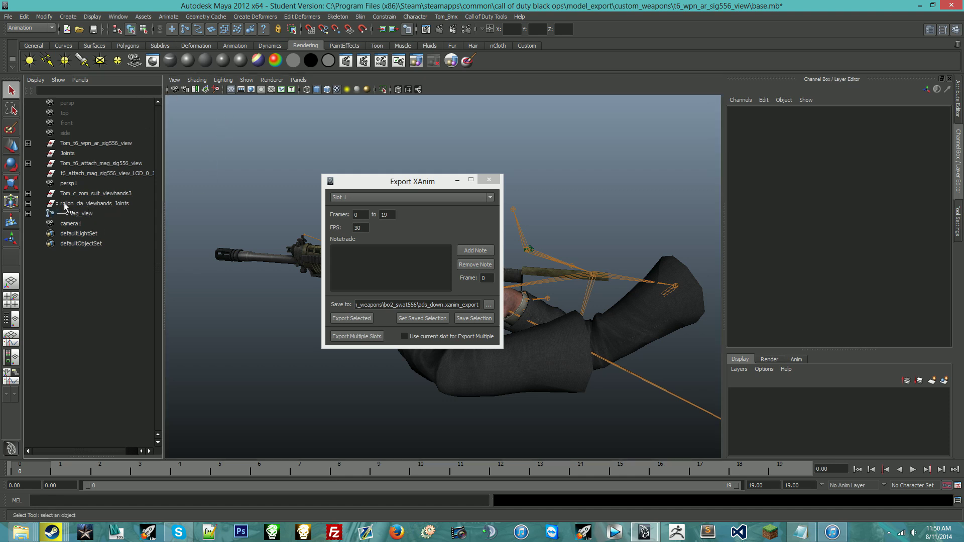
{"action": "left_click", "coordinate": [28, 213]}
{"action": "left_click", "coordinate": [29, 223]}
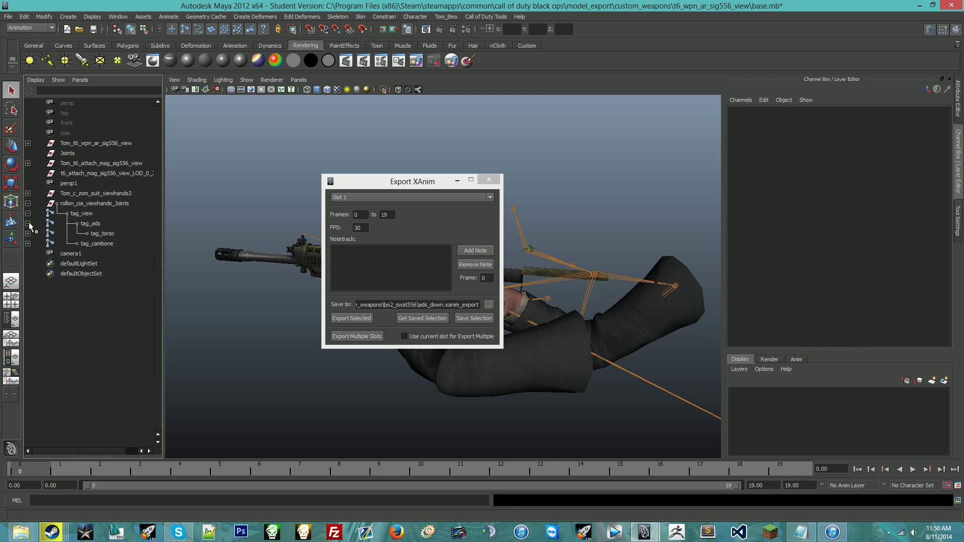
{"action": "left_click", "coordinate": [82, 213]}
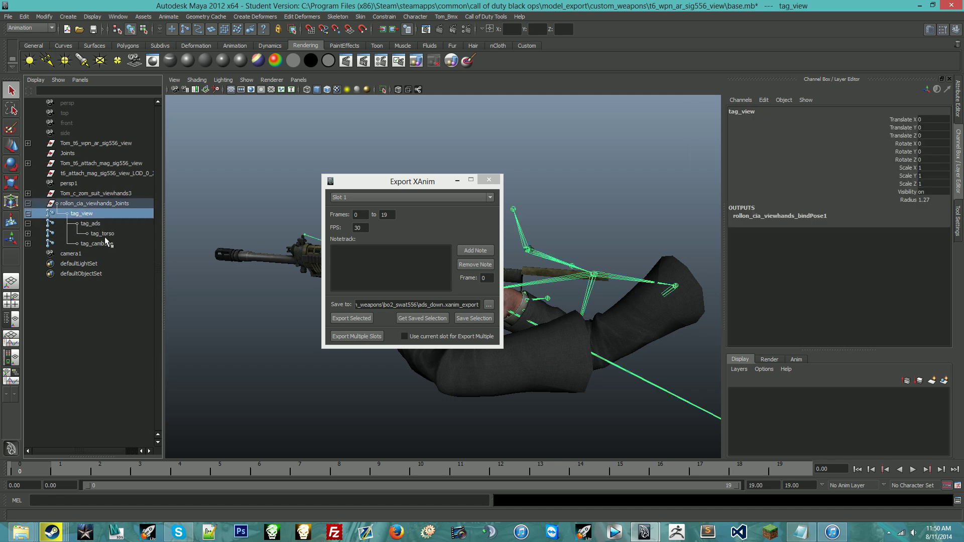
{"action": "left_click", "coordinate": [106, 234], "text": "ctrl"}
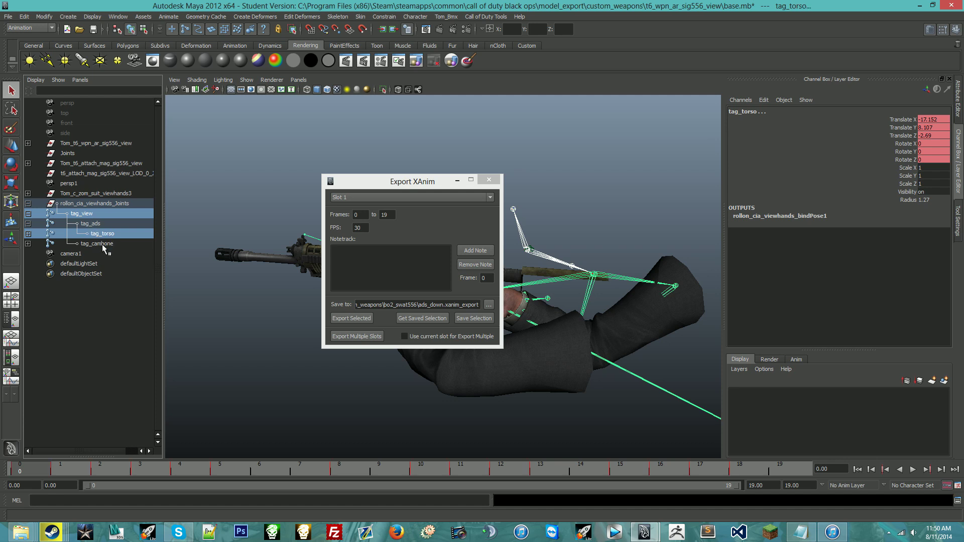
{"action": "left_click", "coordinate": [478, 320]}
{"action": "left_click", "coordinate": [344, 321]}
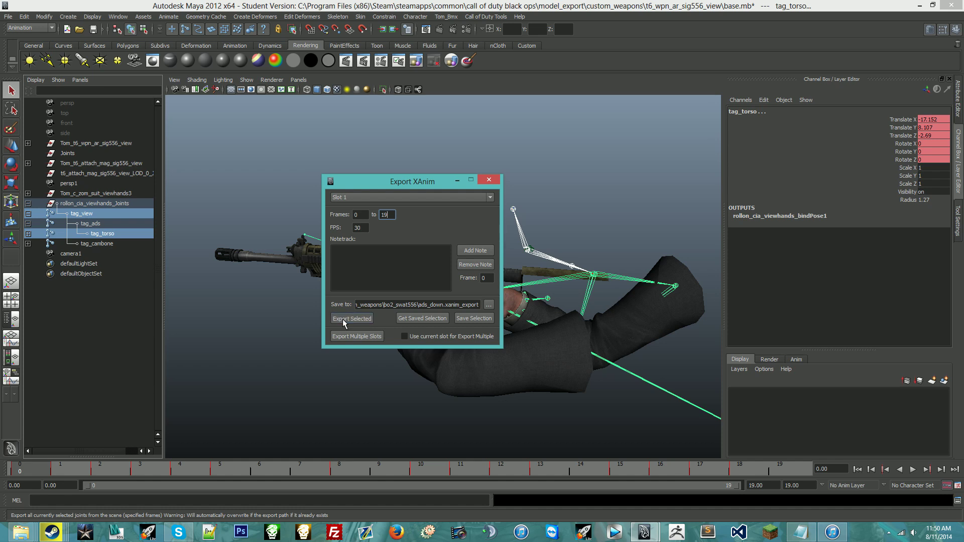
Close the finished ads_down XAnim export and reopen base.mb without saving the scene changes.
{"action": "left_click", "coordinate": [480, 275]}
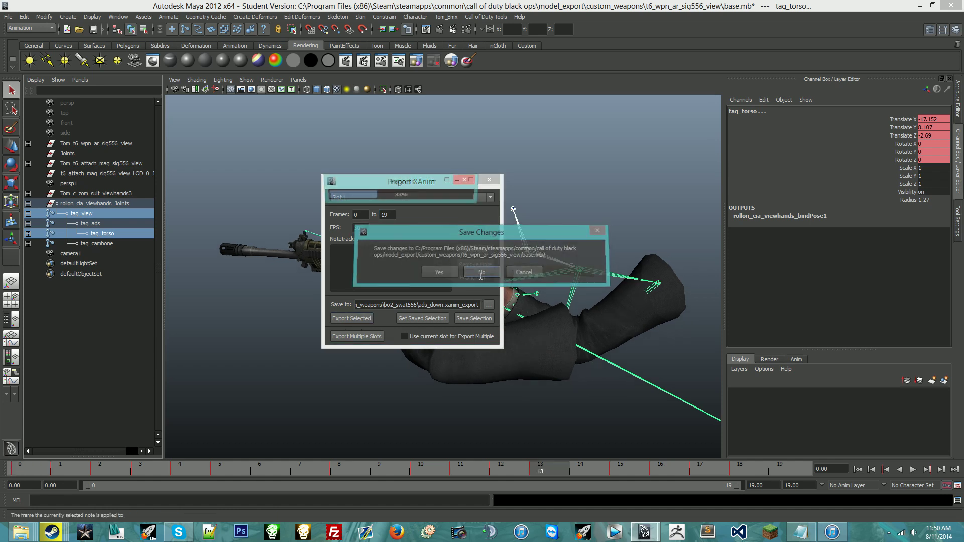
{"action": "left_click", "coordinate": [488, 182]}
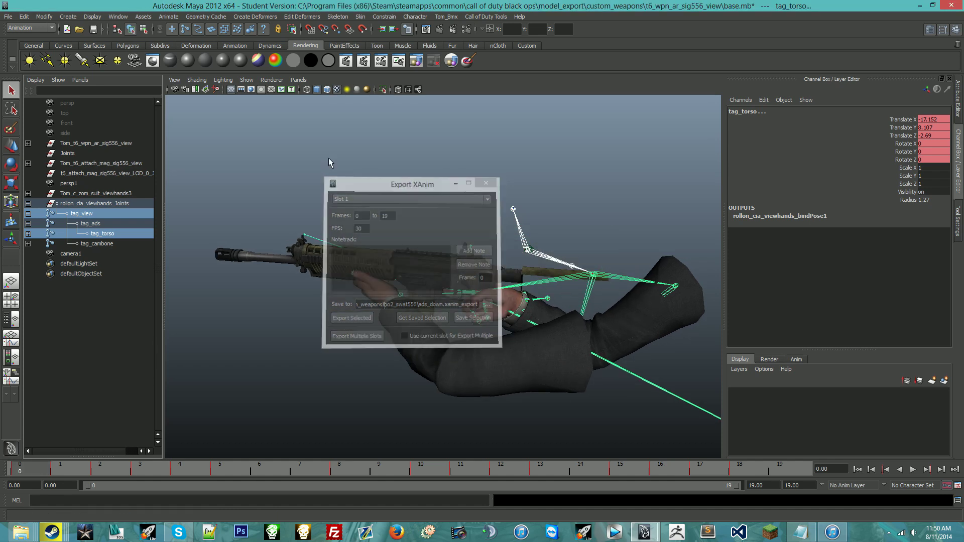
{"action": "left_click", "coordinate": [9, 17]}
{"action": "left_click", "coordinate": [20, 42]}
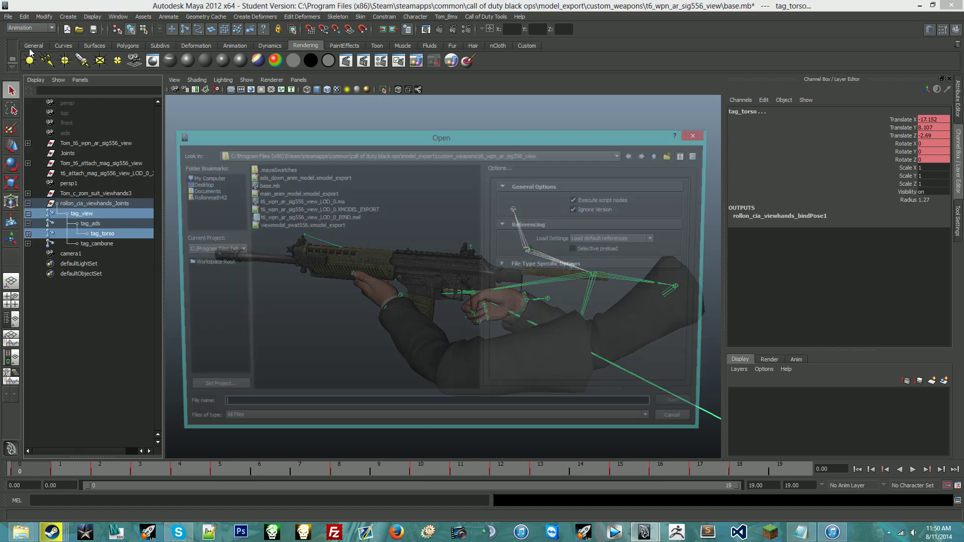
{"action": "double_click", "coordinate": [266, 187]}
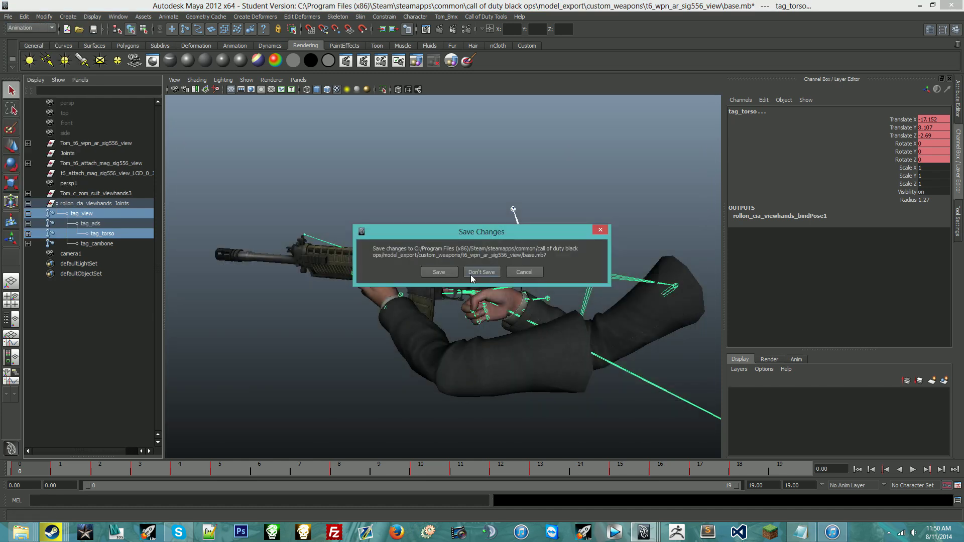
{"action": "left_click", "coordinate": [482, 272]}
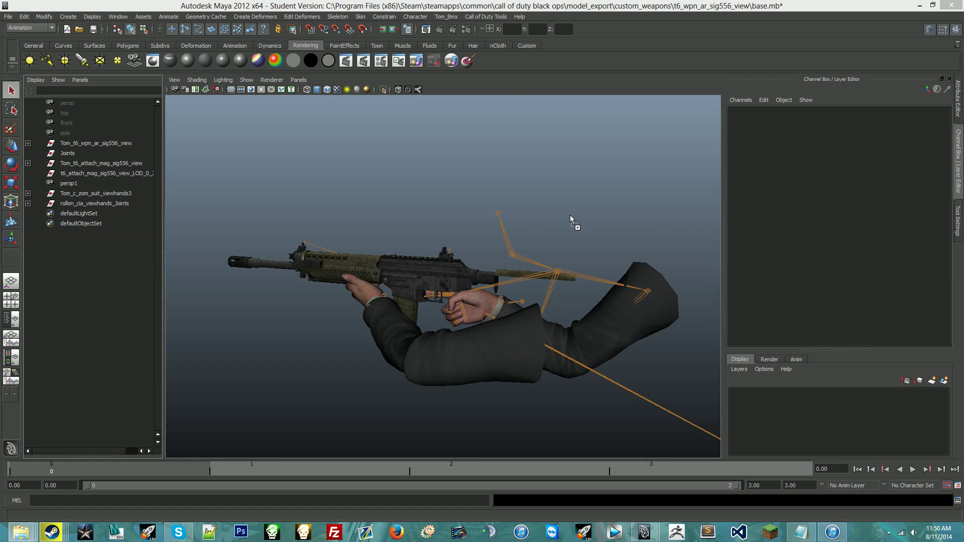
Load the ads_up animation onto the rig, play it through and return to frame 0.
{"action": "left_click_drag", "start_coordinate": [390, 293], "coordinate": [261, 357], "text": "alt"}
{"action": "key", "text": "alt+v"}
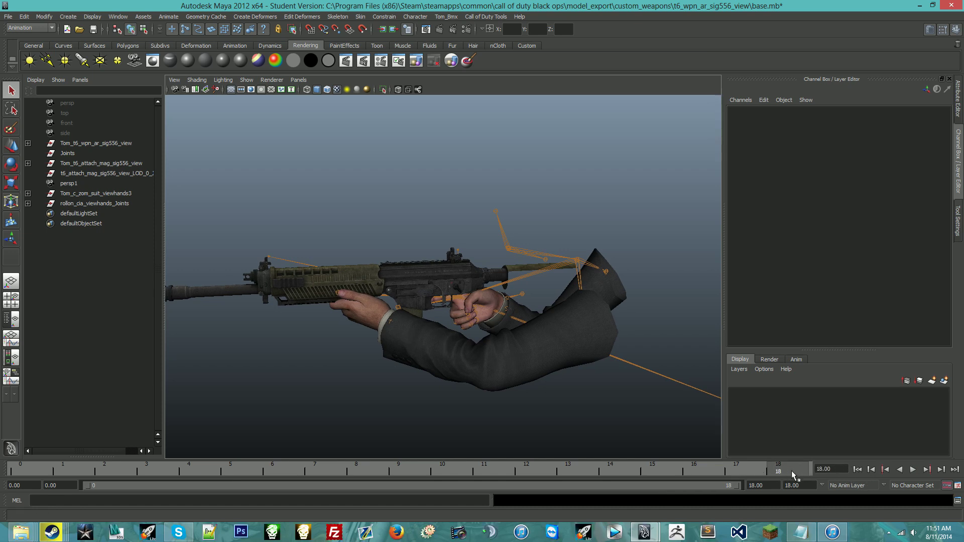
{"action": "left_click", "coordinate": [34, 468]}
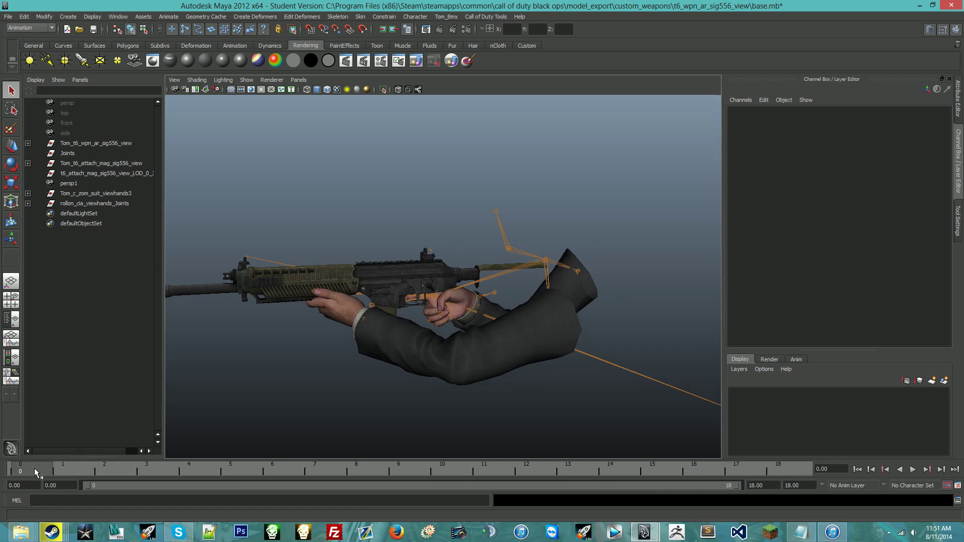
Set up an XModel export named ads_up_anim_model in the custom_weapons t6_wpn_ar_sig556_view folder.
{"action": "left_click", "coordinate": [485, 17]}
{"action": "left_click", "coordinate": [494, 32]}
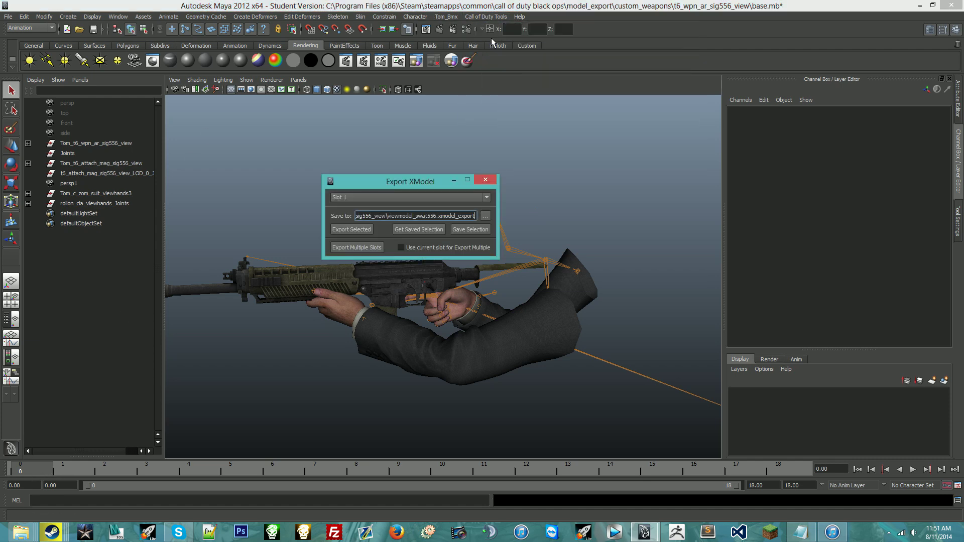
{"action": "left_click", "coordinate": [484, 215]}
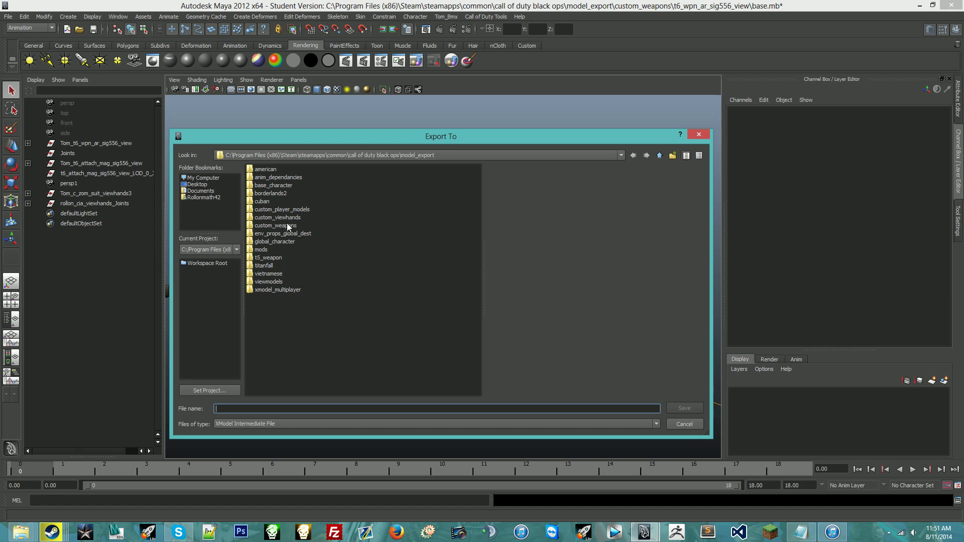
{"action": "double_click", "coordinate": [289, 225]}
{"action": "double_click", "coordinate": [294, 218]}
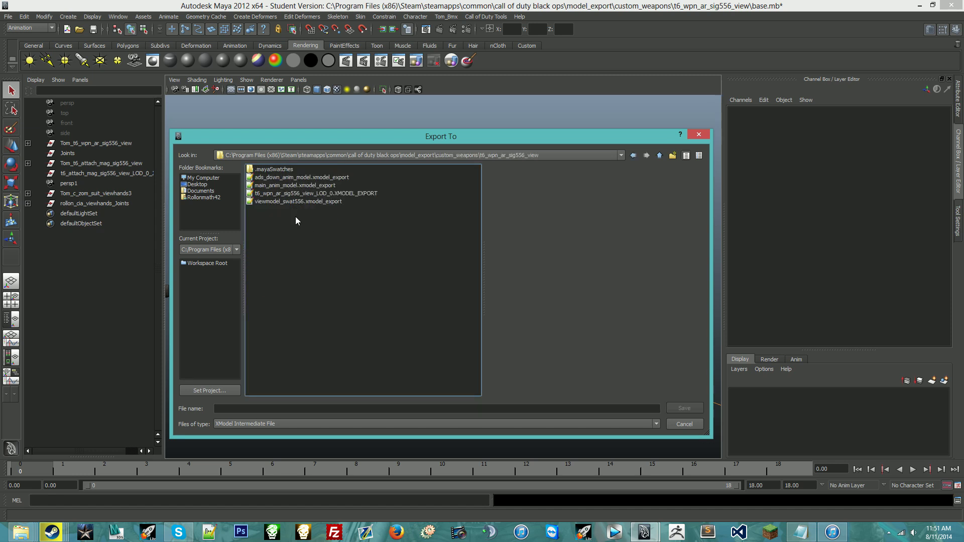
{"action": "left_click", "coordinate": [281, 409]}
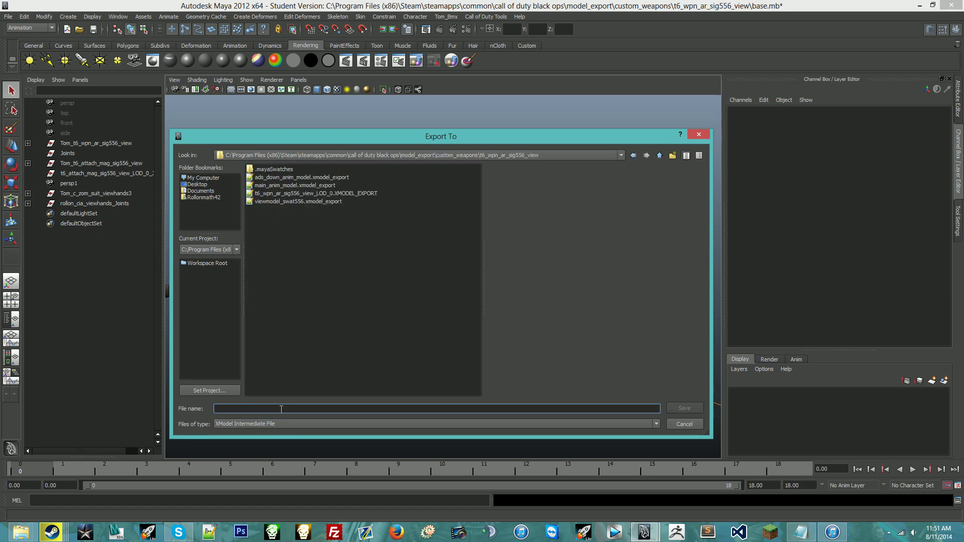
{"action": "type", "text": "ads_up_anim_model"}
{"action": "key", "text": "Return"}
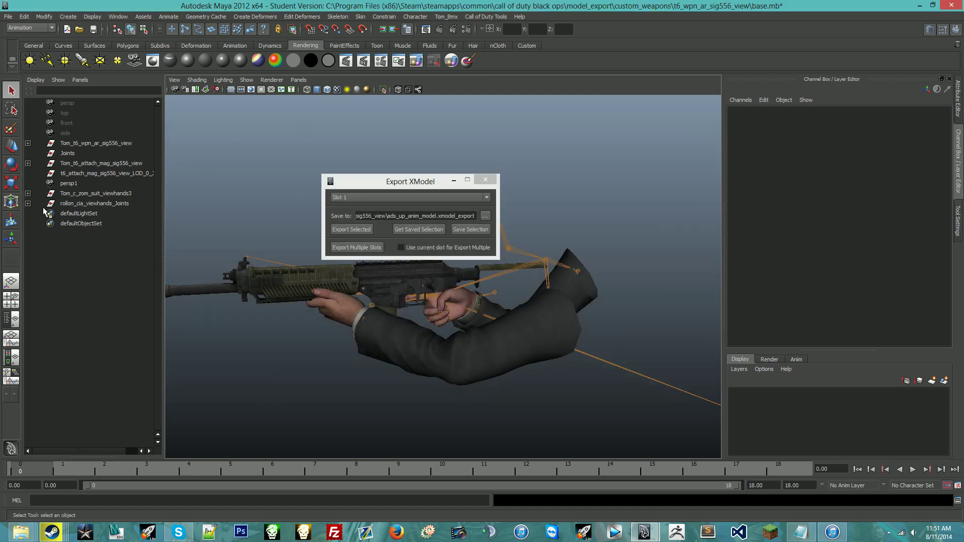
Select the viewhands joint hierarchy plus the magazine mesh, save that selection and export the ads_up_anim_model XModel without saving the scene.
{"action": "left_click", "coordinate": [76, 204]}
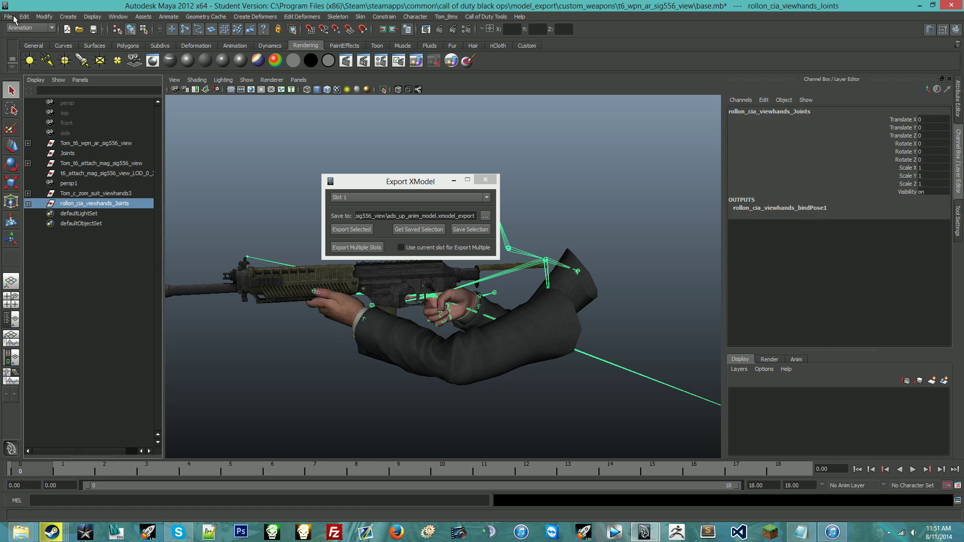
{"action": "left_click", "coordinate": [24, 16]}
{"action": "left_click", "coordinate": [60, 189]}
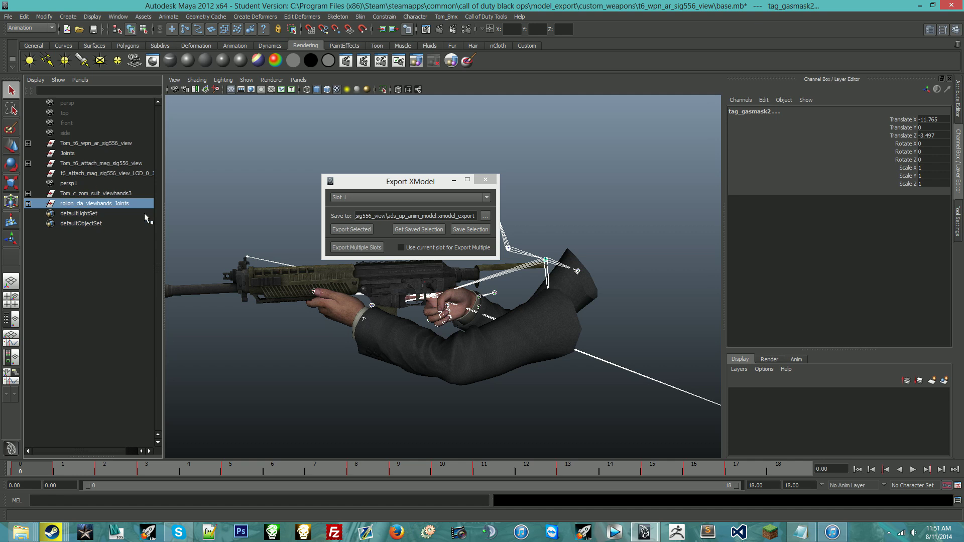
{"action": "left_click", "coordinate": [393, 309]}
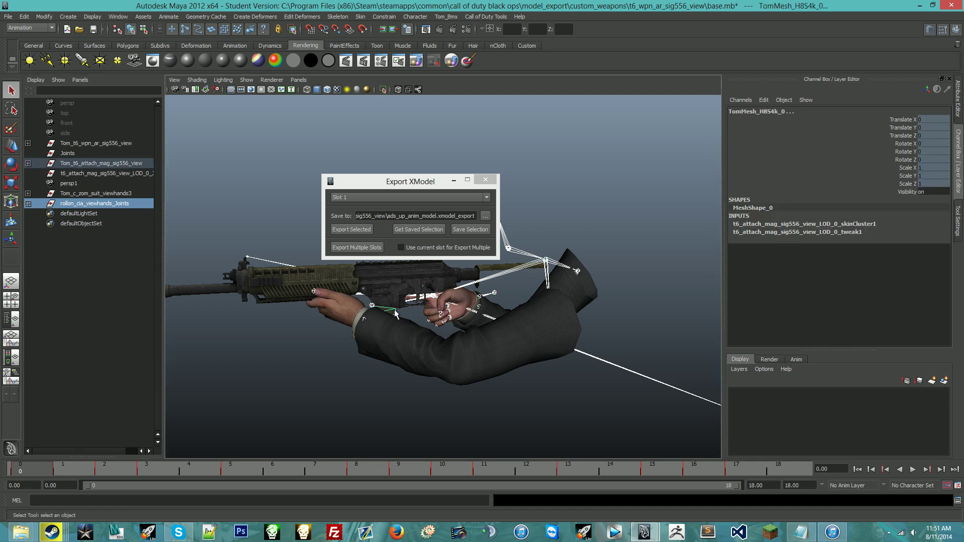
{"action": "left_click", "coordinate": [475, 228]}
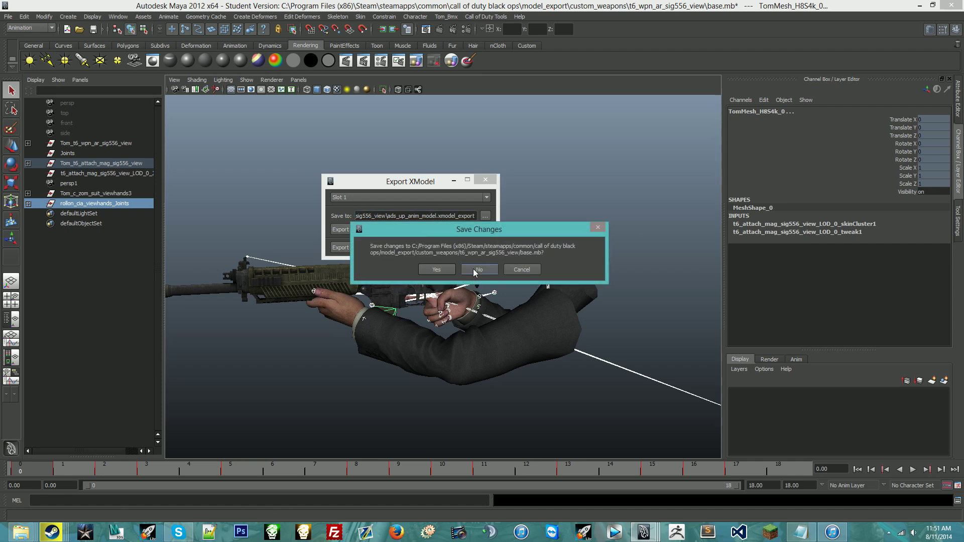
{"action": "left_click", "coordinate": [475, 270]}
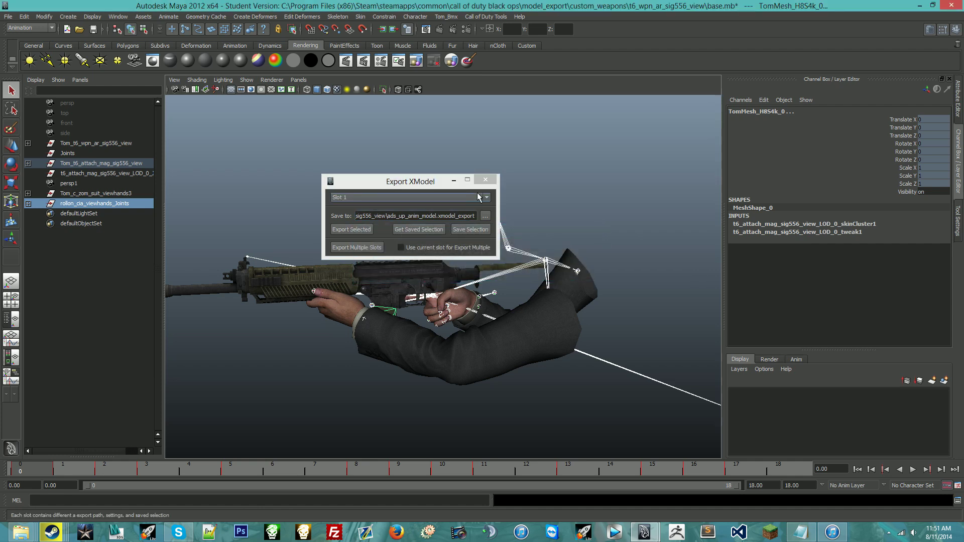
{"action": "left_click", "coordinate": [486, 181]}
Set up an XAnim export for frames 0 to 18, named ads_up in the custom_weapons bo2_swat556 folder.
{"action": "left_click", "coordinate": [486, 17]}
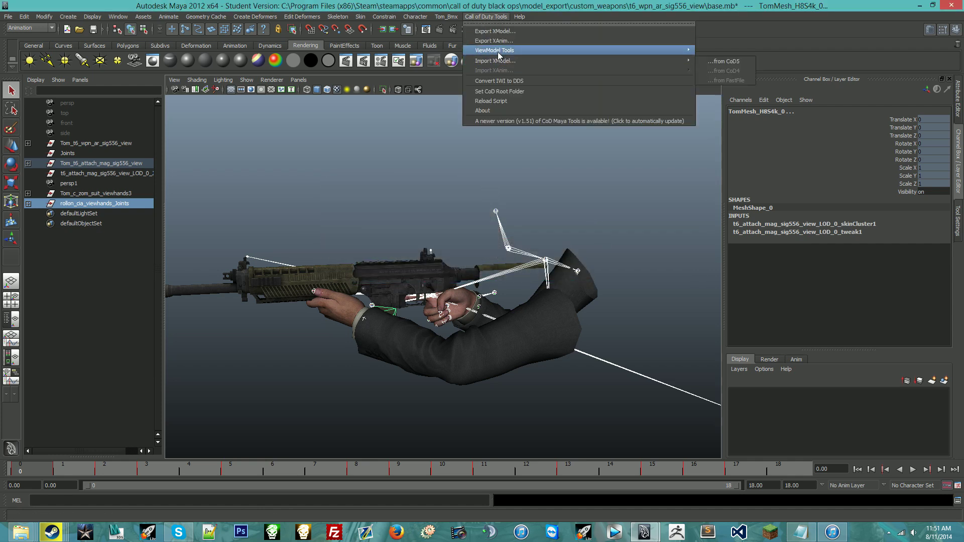
{"action": "left_click", "coordinate": [500, 39]}
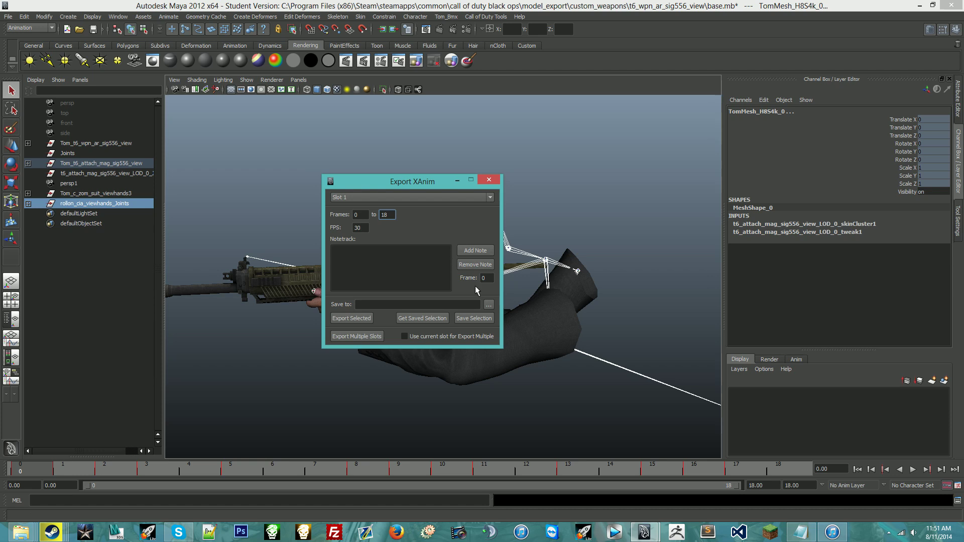
{"action": "left_click", "coordinate": [489, 305]}
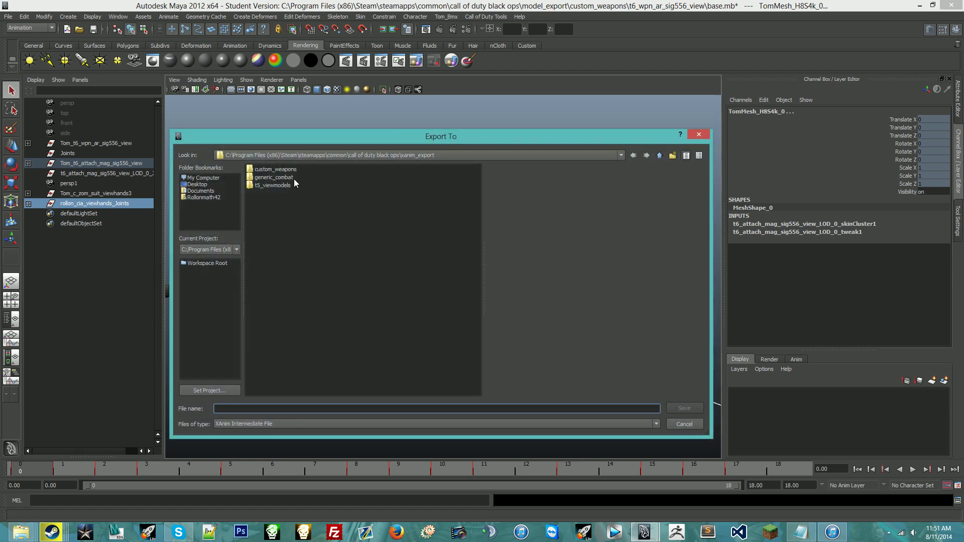
{"action": "double_click", "coordinate": [283, 170]}
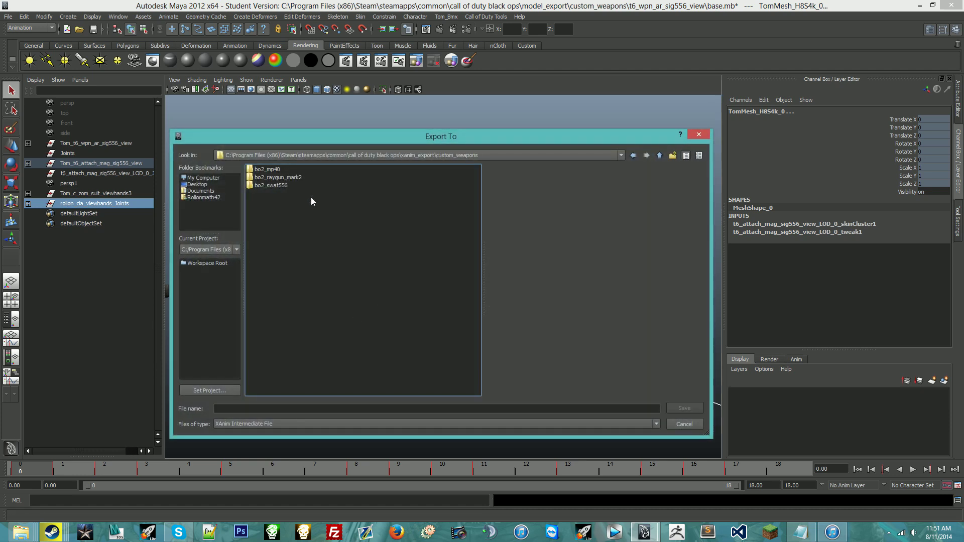
{"action": "double_click", "coordinate": [279, 185]}
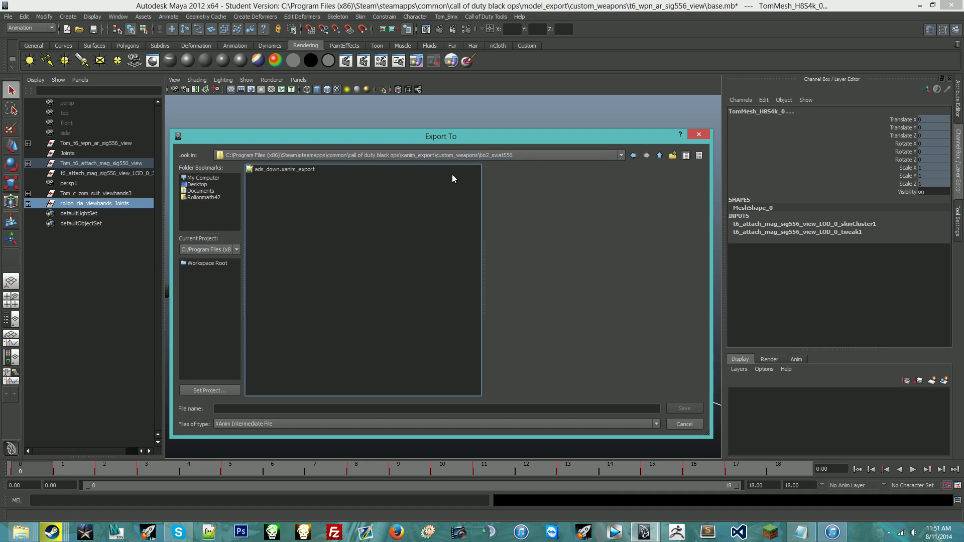
{"action": "left_click", "coordinate": [299, 411]}
{"action": "type", "text": "ads_up"}
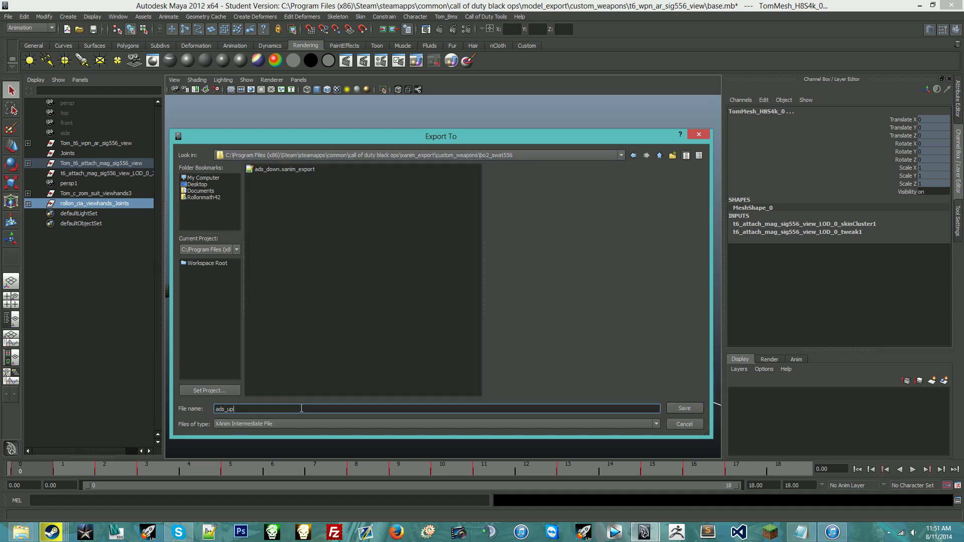
{"action": "key", "text": "Return"}
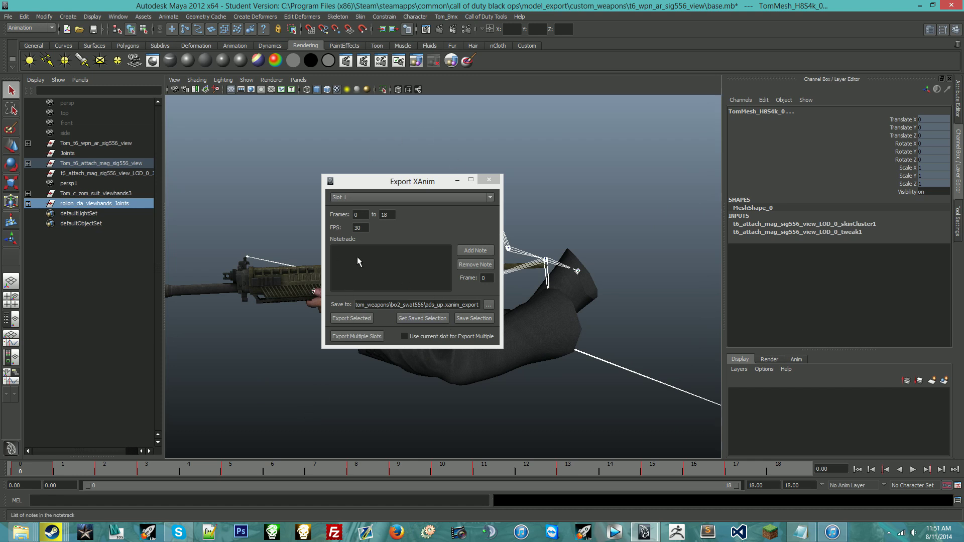
Select the tag_view and tag_torso joints, save that selection and export the ads_up XAnim without saving the scene.
{"action": "left_click", "coordinate": [28, 203]}
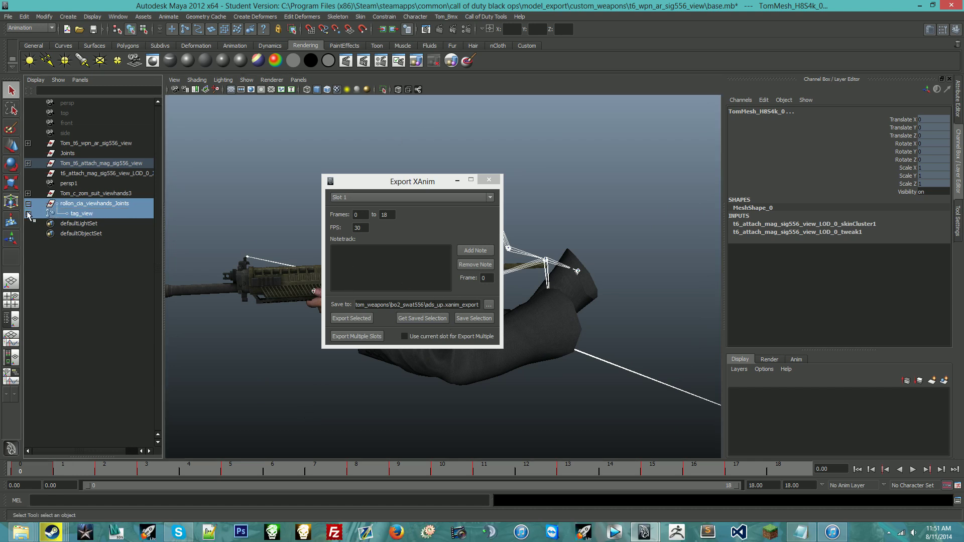
{"action": "left_click", "coordinate": [28, 214]}
{"action": "left_click", "coordinate": [28, 223]}
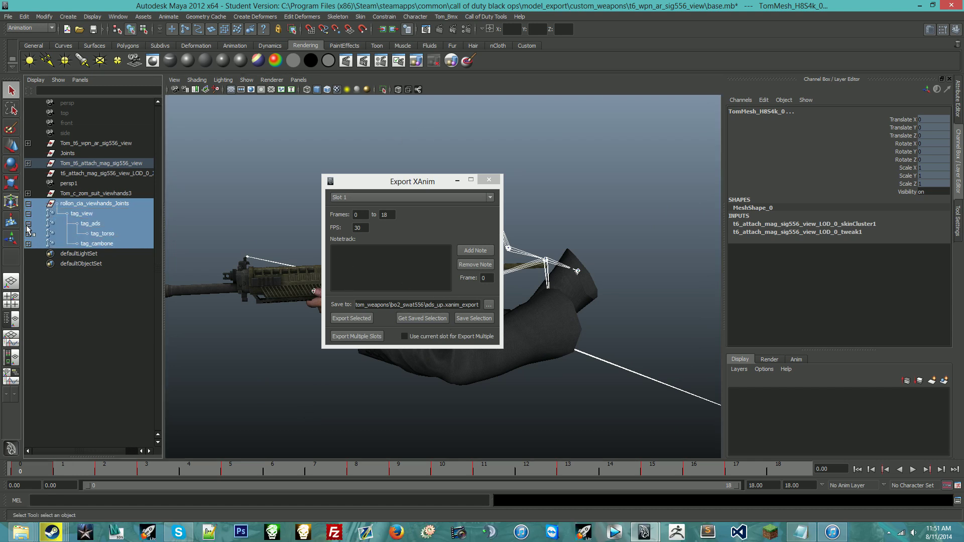
{"action": "left_click", "coordinate": [92, 214]}
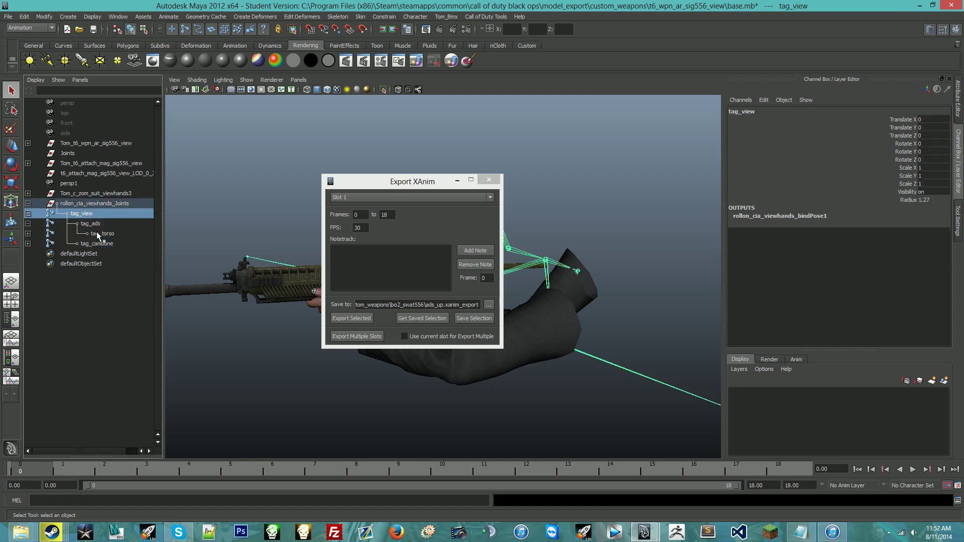
{"action": "left_click", "coordinate": [98, 233], "text": "ctrl"}
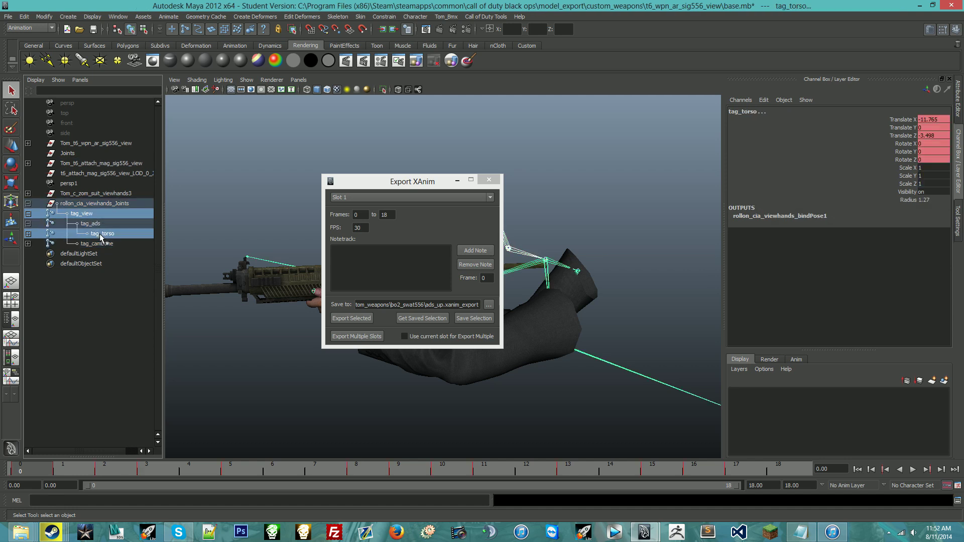
{"action": "left_click", "coordinate": [472, 318]}
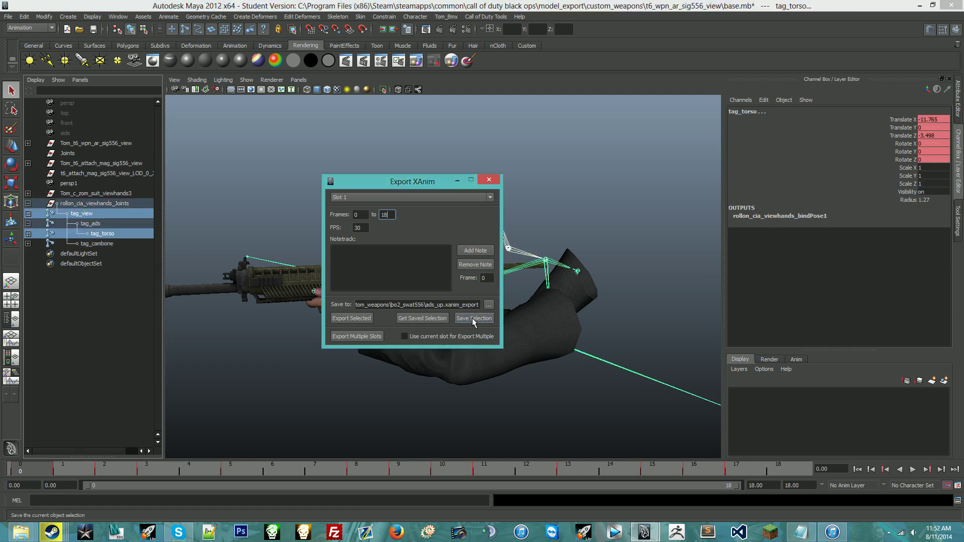
{"action": "left_click", "coordinate": [350, 321]}
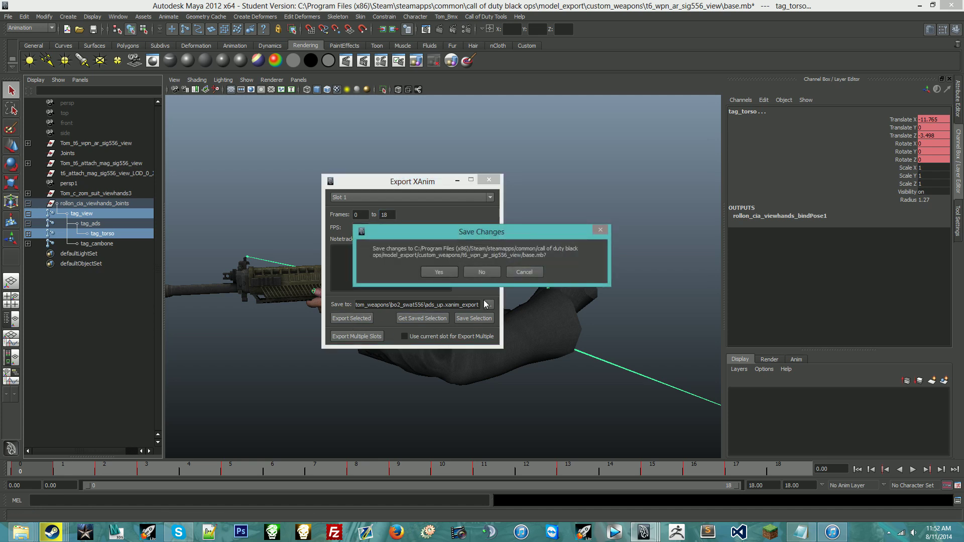
{"action": "left_click", "coordinate": [488, 274]}
{"action": "left_click", "coordinate": [488, 179]}
Reopen the base.mb scene, discarding the changes made for the ads_up animation.
{"action": "left_click", "coordinate": [8, 16]}
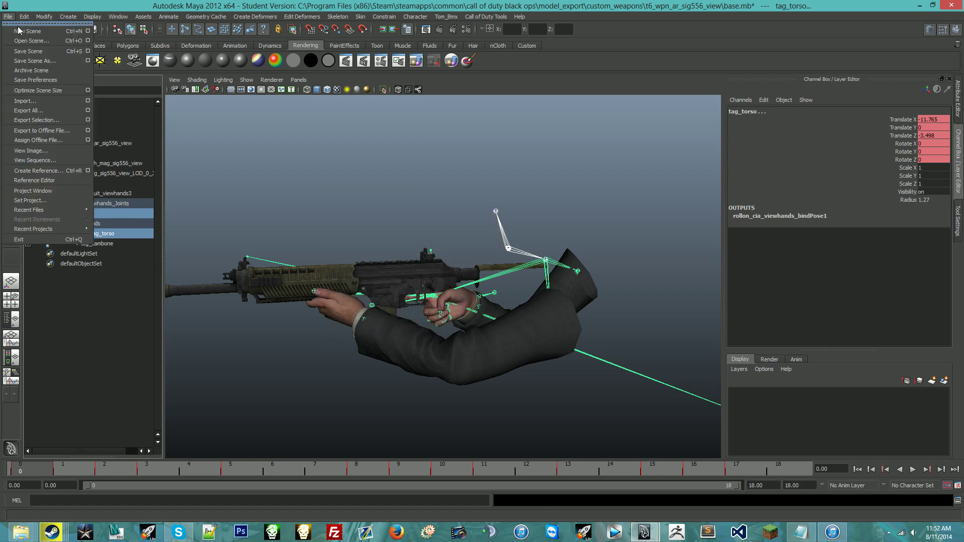
{"action": "left_click", "coordinate": [30, 41]}
{"action": "left_click", "coordinate": [287, 195]}
{"action": "double_click", "coordinate": [287, 195]}
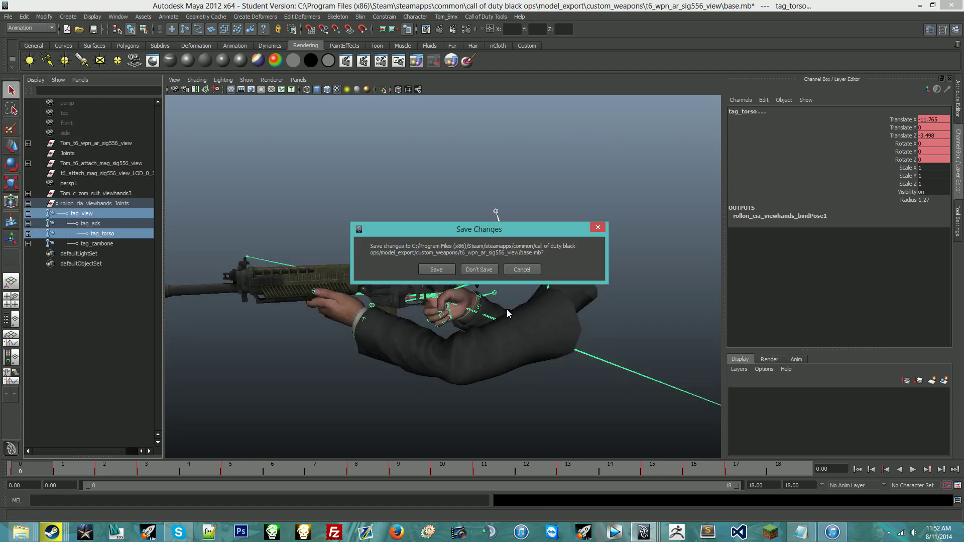
{"action": "left_click", "coordinate": [477, 271]}
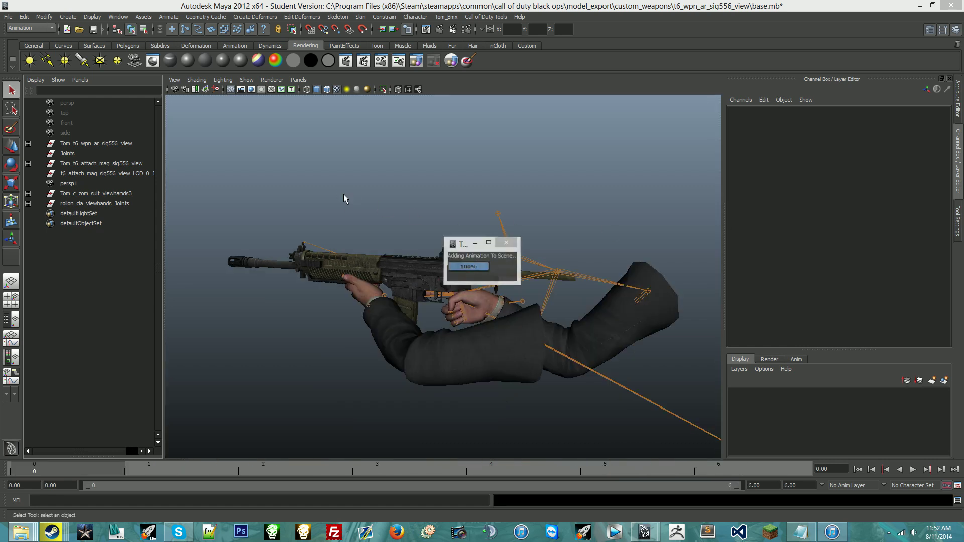
Set up an XAnim export for frames 0 to 6, named ads_fire in the custom_weapons bo2_swat556 folder.
{"action": "left_click", "coordinate": [472, 16]}
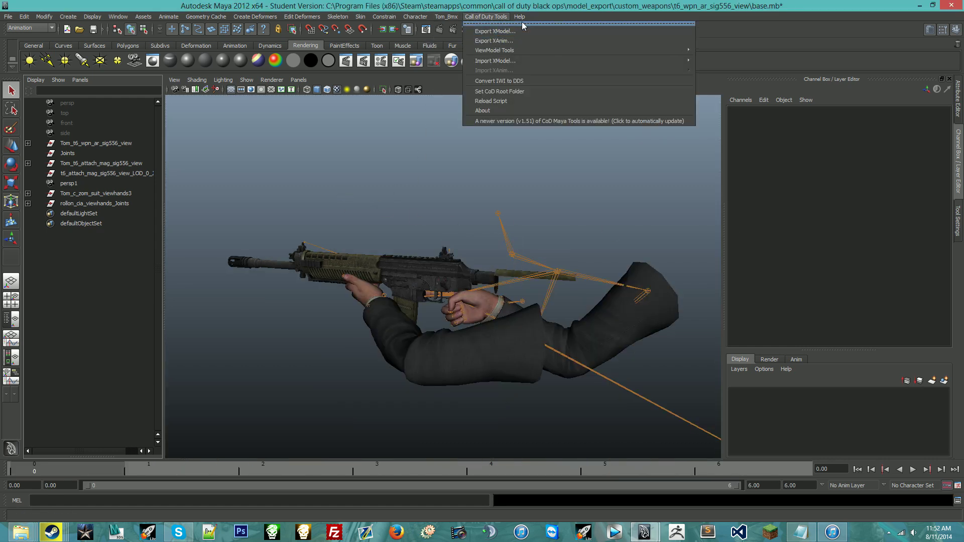
{"action": "left_click", "coordinate": [495, 40]}
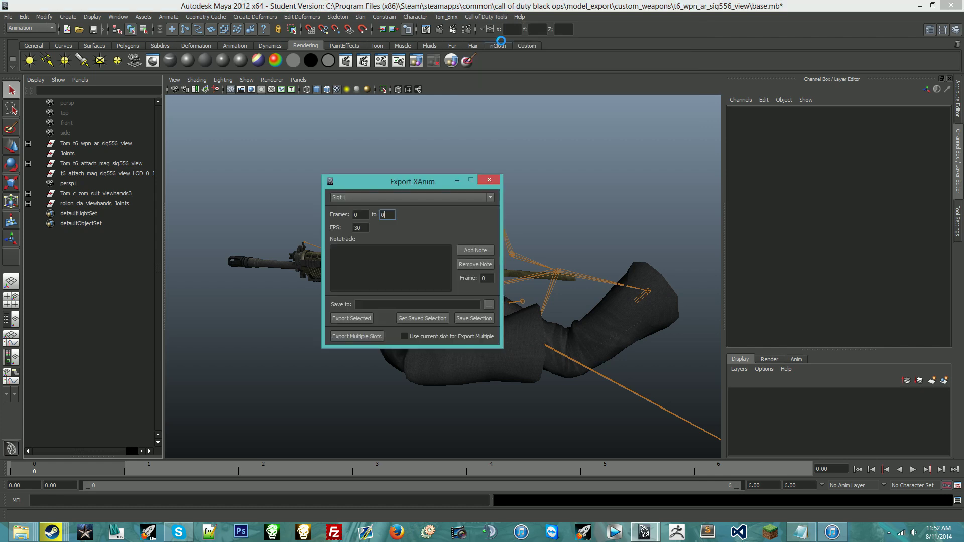
{"action": "type", "text": "6"}
{"action": "left_click", "coordinate": [489, 305]}
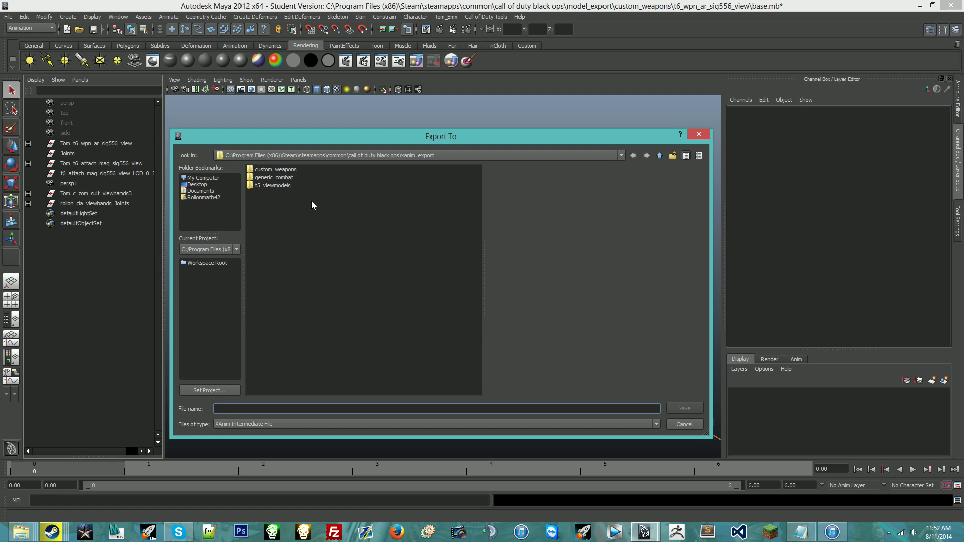
{"action": "double_click", "coordinate": [277, 171]}
{"action": "double_click", "coordinate": [272, 184]}
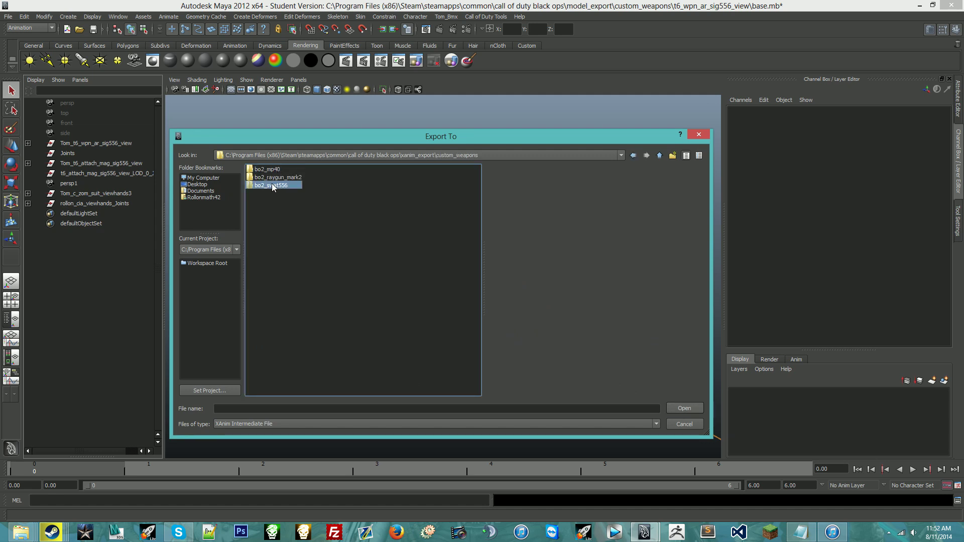
{"action": "left_click", "coordinate": [257, 408]}
{"action": "type", "text": "ads_fire"}
{"action": "key", "text": "Return"}
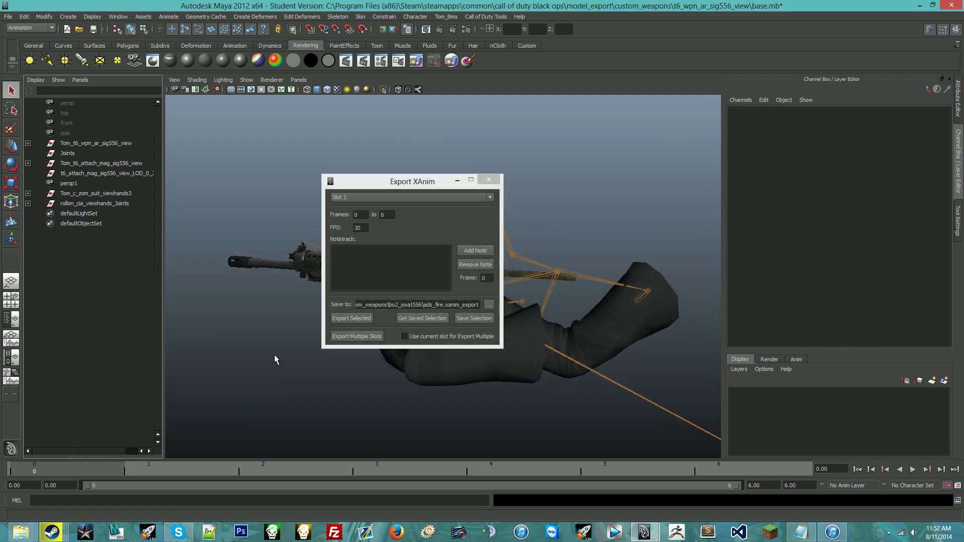
Select the tag_torso and tag_cambone joints under the viewhands joints together with their complete hierarchies.
{"action": "left_click", "coordinate": [28, 203]}
{"action": "left_click", "coordinate": [28, 213]}
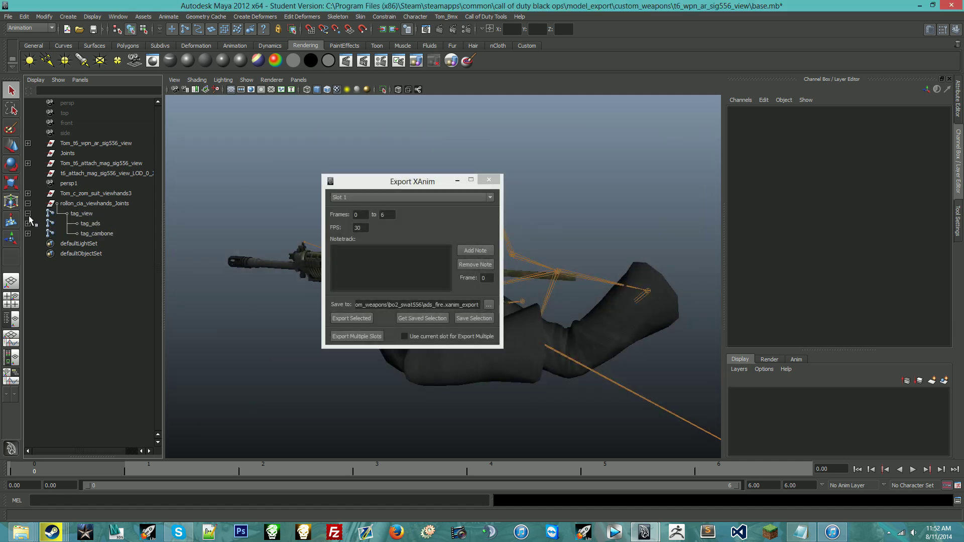
{"action": "left_click", "coordinate": [28, 223]}
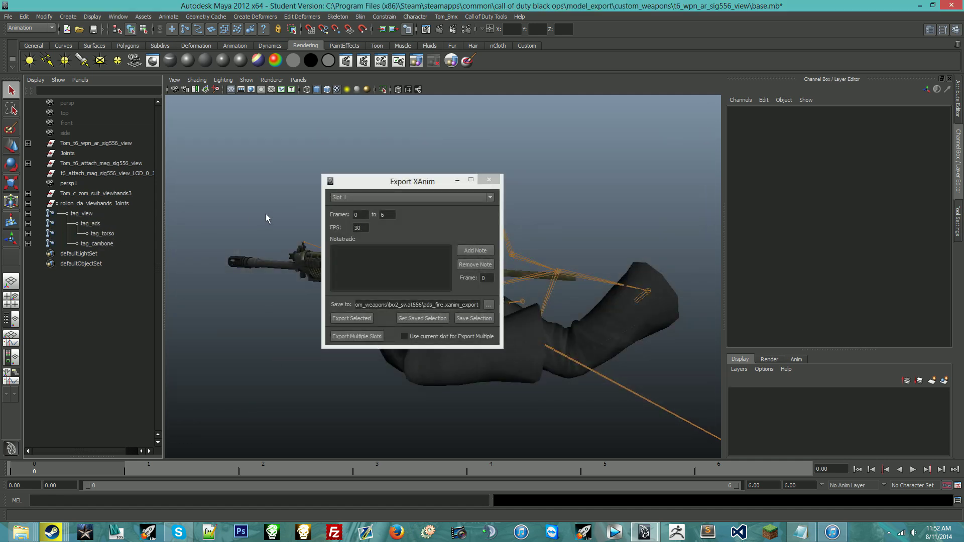
{"action": "left_click", "coordinate": [109, 234]}
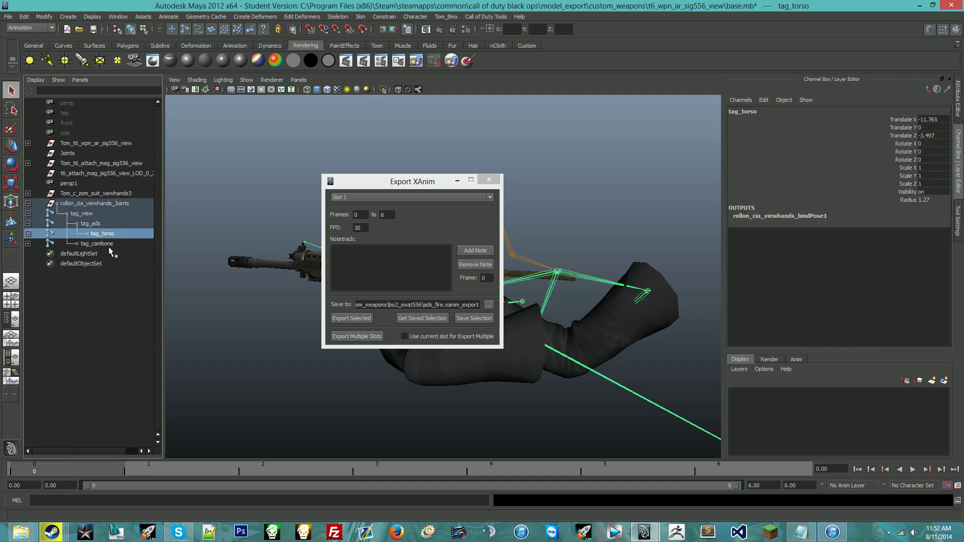
{"action": "left_click", "coordinate": [103, 243], "text": "shift"}
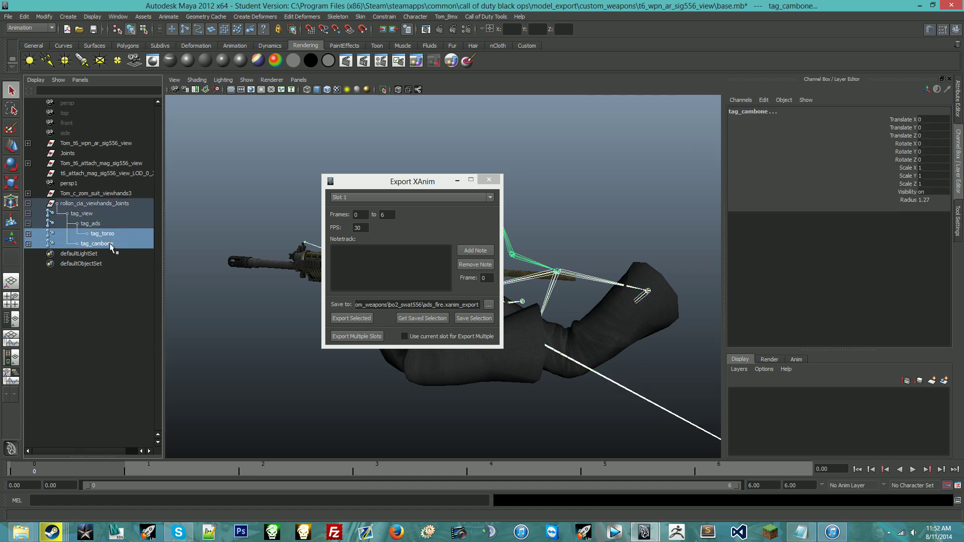
{"action": "left_click", "coordinate": [23, 17]}
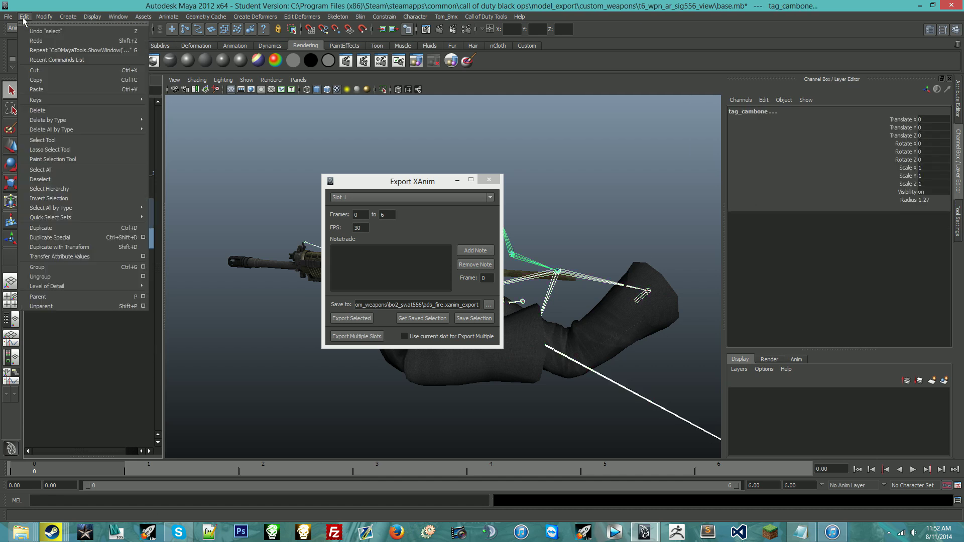
{"action": "left_click", "coordinate": [95, 189]}
Save the current joint selection and export the ads_fire XAnim without saving the scene, leaving the export window closed.
{"action": "left_click", "coordinate": [473, 318]}
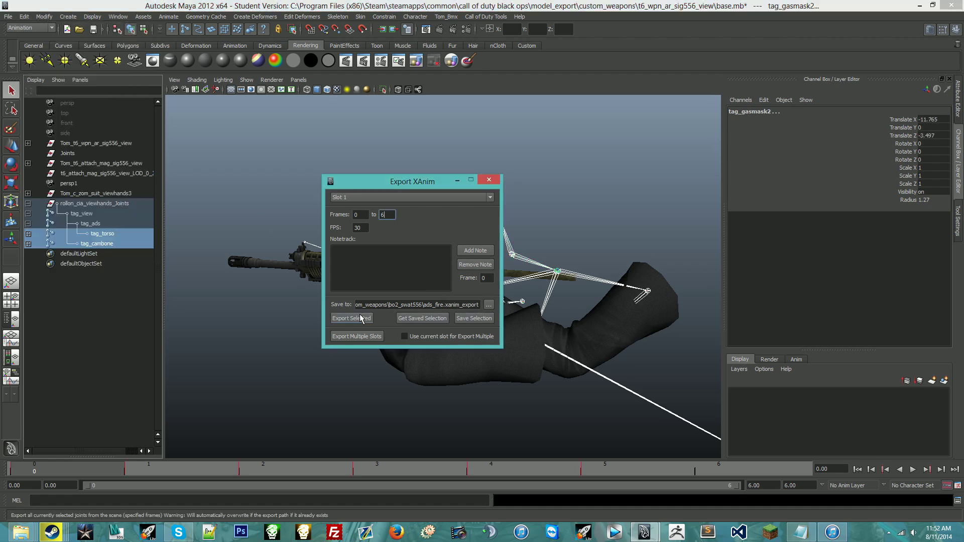
{"action": "left_click", "coordinate": [353, 318]}
{"action": "left_click", "coordinate": [481, 275]}
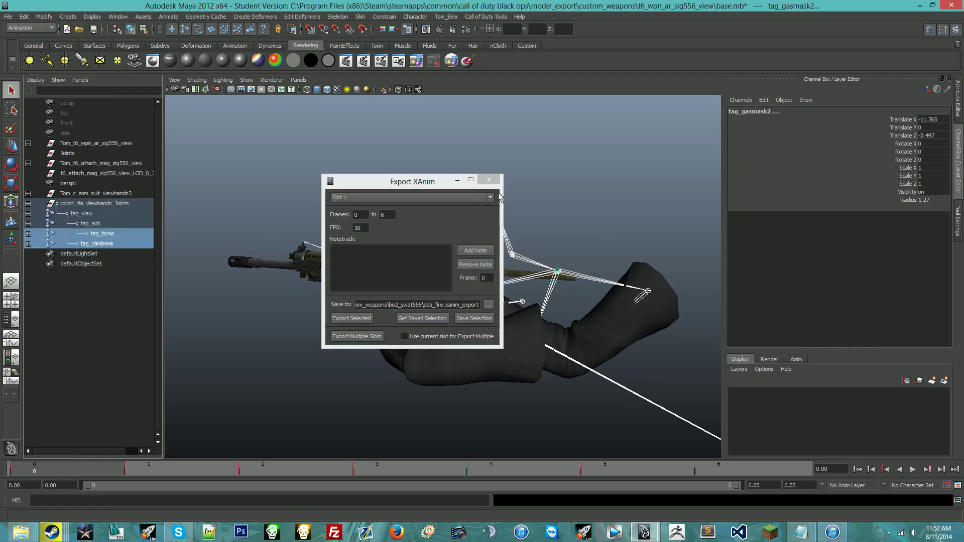
{"action": "left_click", "coordinate": [489, 180]}
Reopen the base.mb scene, discarding the changes made for the ads_fire animation.
{"action": "left_click", "coordinate": [8, 16]}
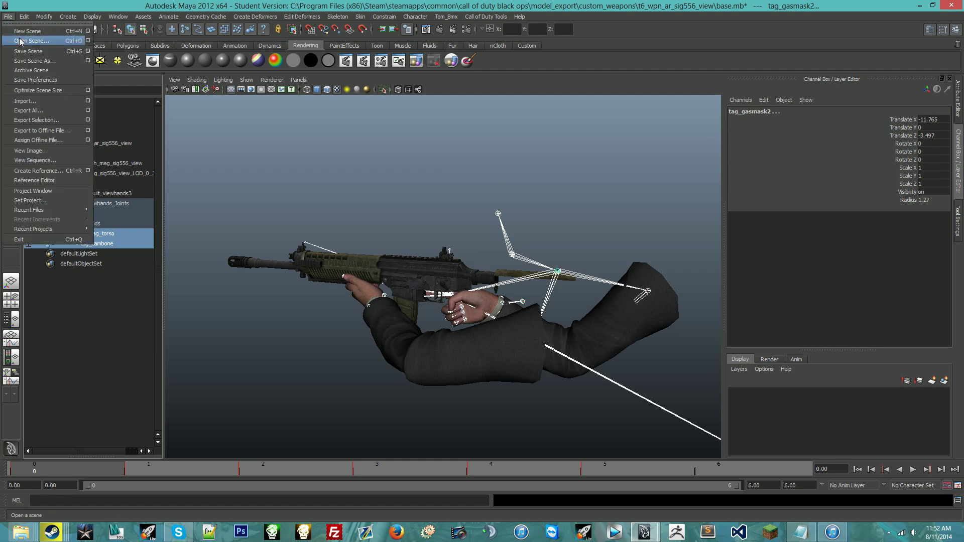
{"action": "left_click", "coordinate": [28, 38]}
{"action": "double_click", "coordinate": [269, 193]}
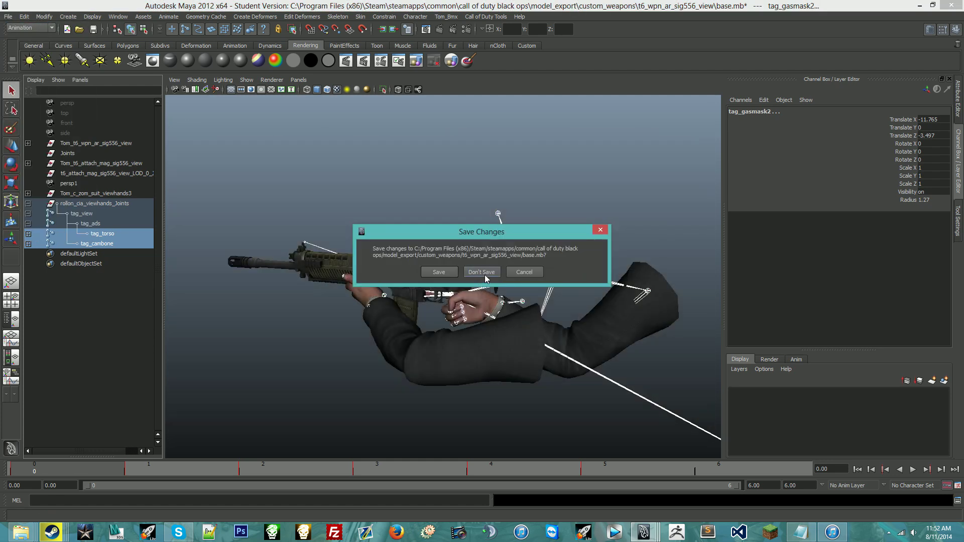
{"action": "left_click", "coordinate": [479, 278]}
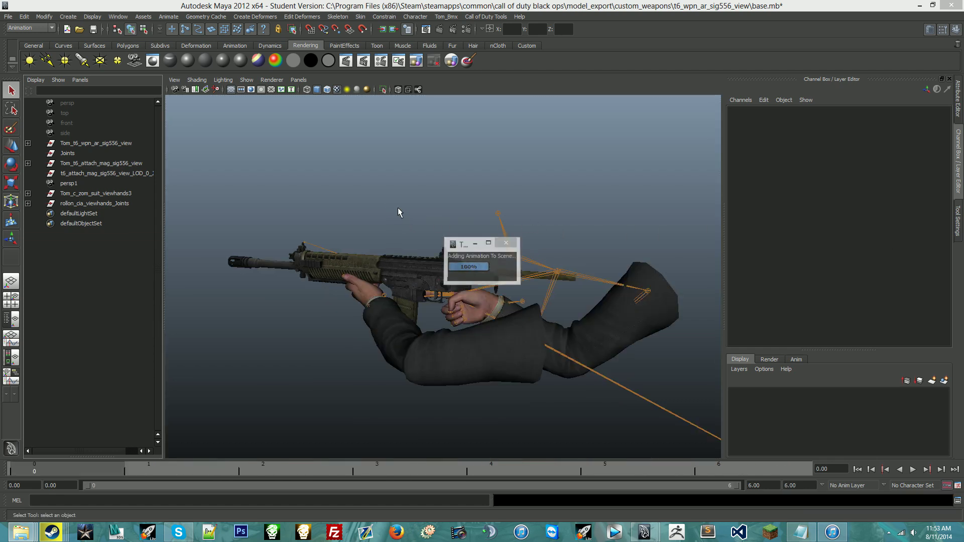
Set up an XAnim export for frames 0 to 6, named ads_last_shot in the custom_weapons bo2_swat556 folder.
{"action": "left_click", "coordinate": [492, 17]}
{"action": "left_click", "coordinate": [491, 40]}
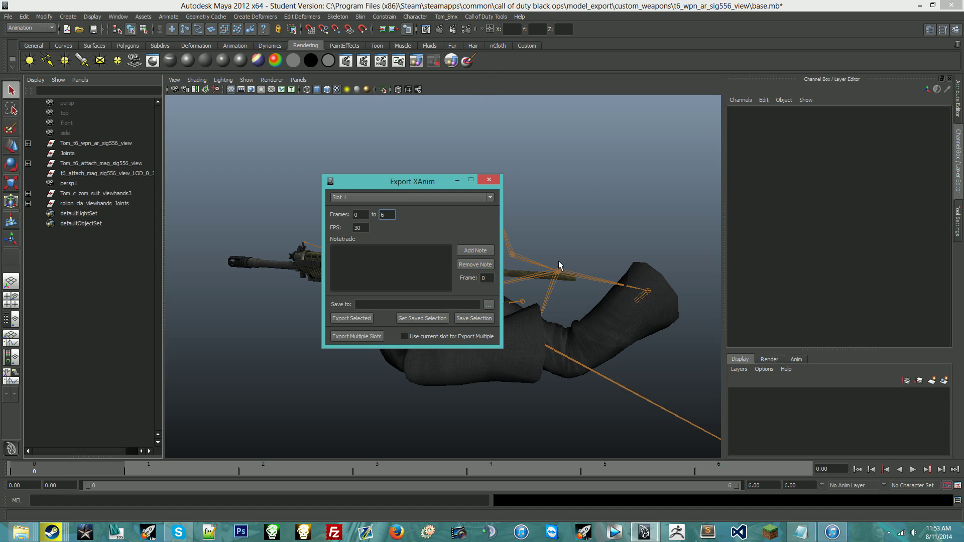
{"action": "left_click", "coordinate": [488, 305]}
{"action": "double_click", "coordinate": [259, 170]}
{"action": "double_click", "coordinate": [270, 185]}
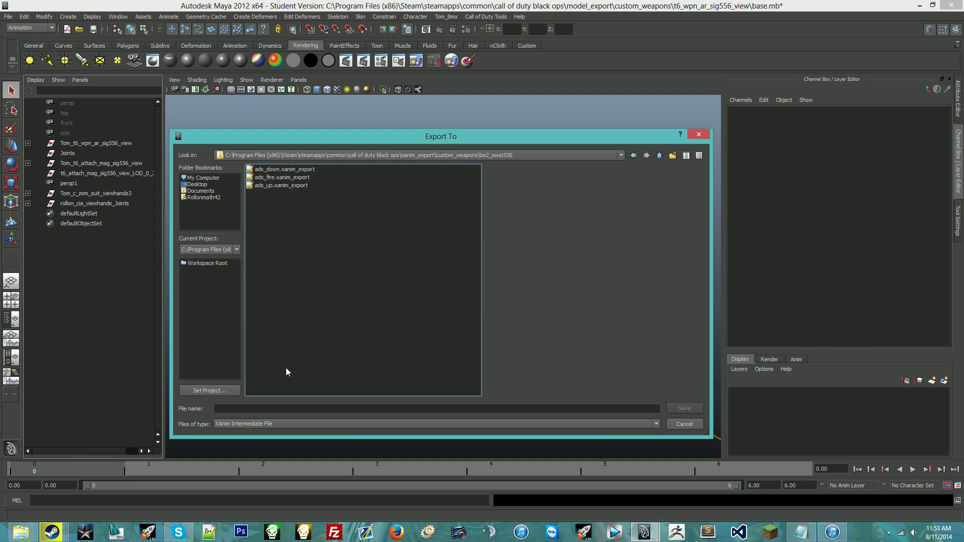
{"action": "left_click", "coordinate": [266, 405]}
{"action": "type", "text": "ads"}
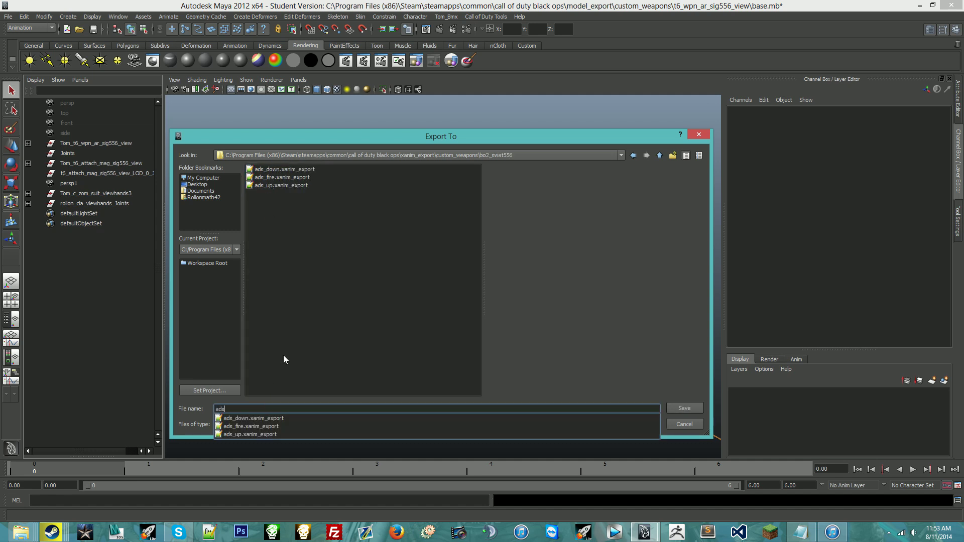
{"action": "type", "text": "_last_shot"}
{"action": "key", "text": "Return"}
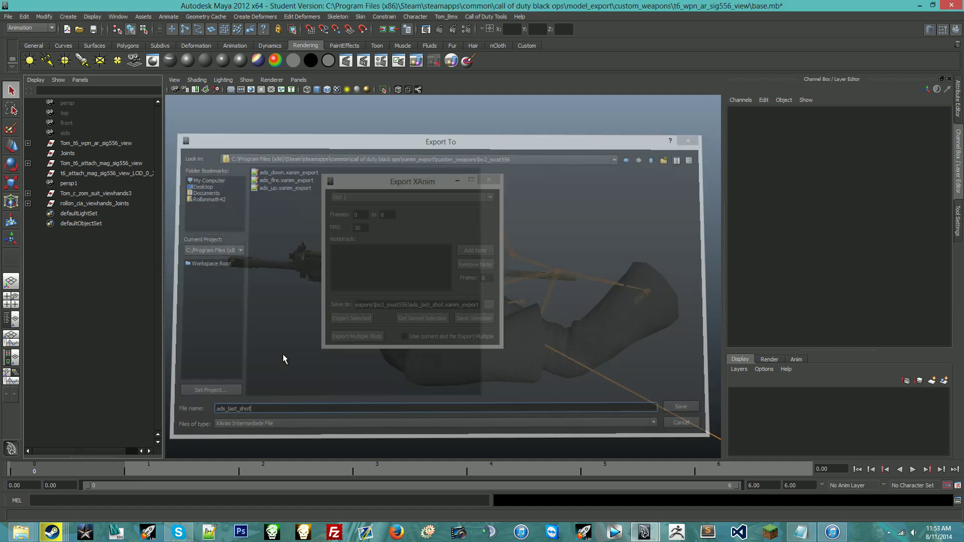
Select tag_torso and tag_cambone with all their child joints for the ads_last_shot export.
{"action": "left_click", "coordinate": [27, 204]}
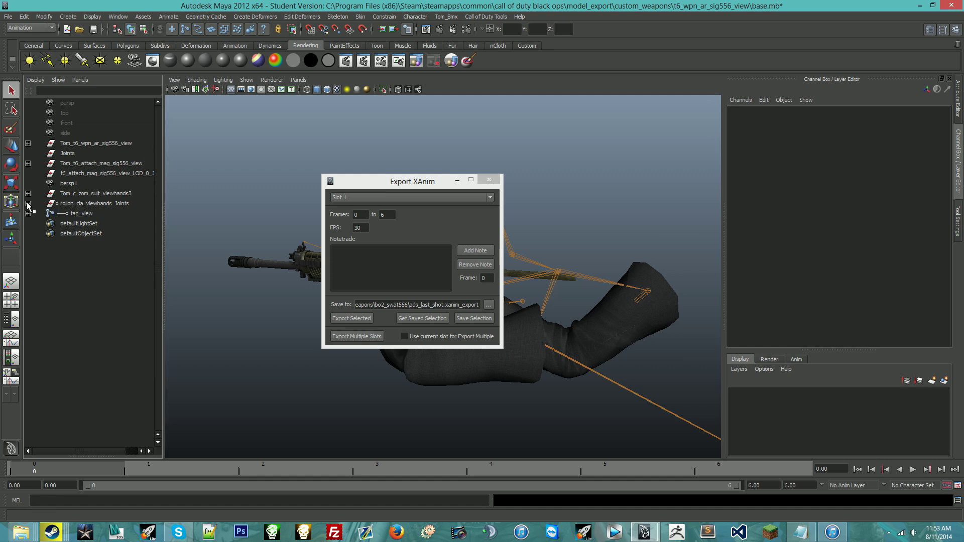
{"action": "left_click", "coordinate": [28, 214]}
{"action": "left_click", "coordinate": [28, 223]}
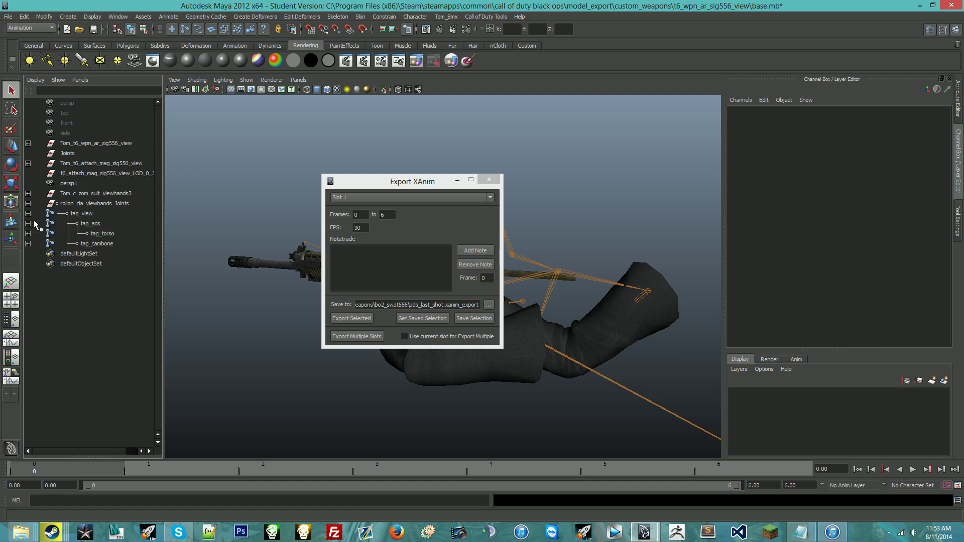
{"action": "left_click", "coordinate": [103, 233]}
{"action": "left_click", "coordinate": [102, 244], "text": "ctrl"}
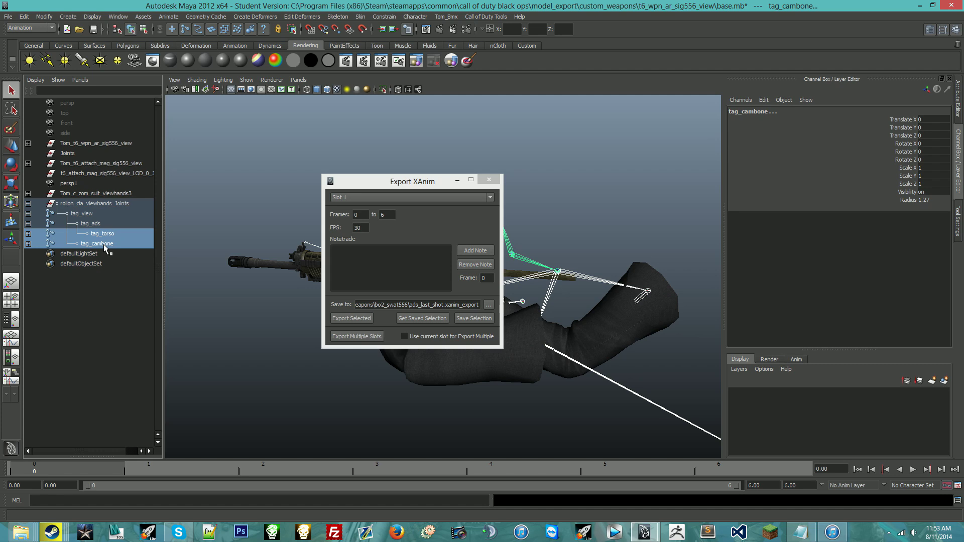
{"action": "left_click", "coordinate": [25, 17]}
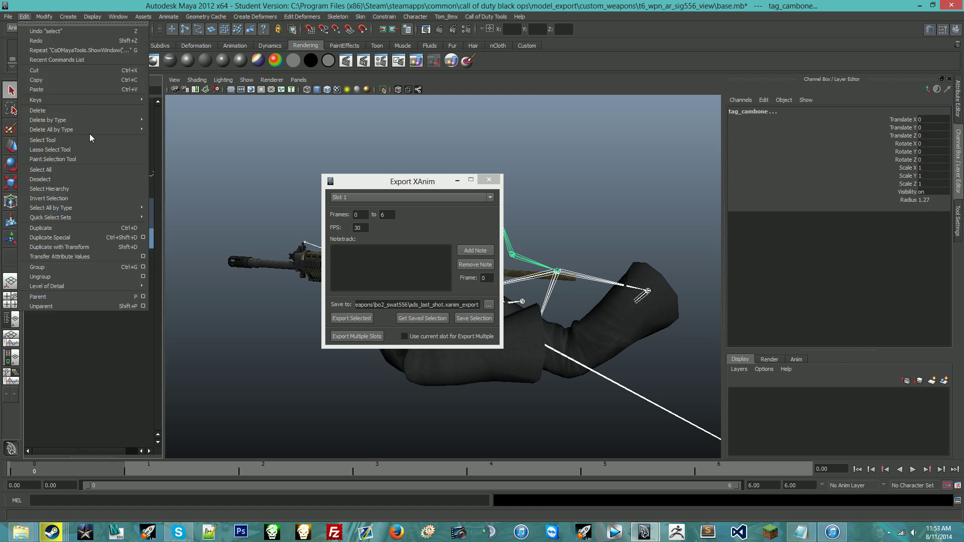
{"action": "left_click", "coordinate": [84, 190]}
Save this joint selection and export the ads_last_shot XAnim without saving the scene, leaving the export window closed.
{"action": "left_click", "coordinate": [473, 320]}
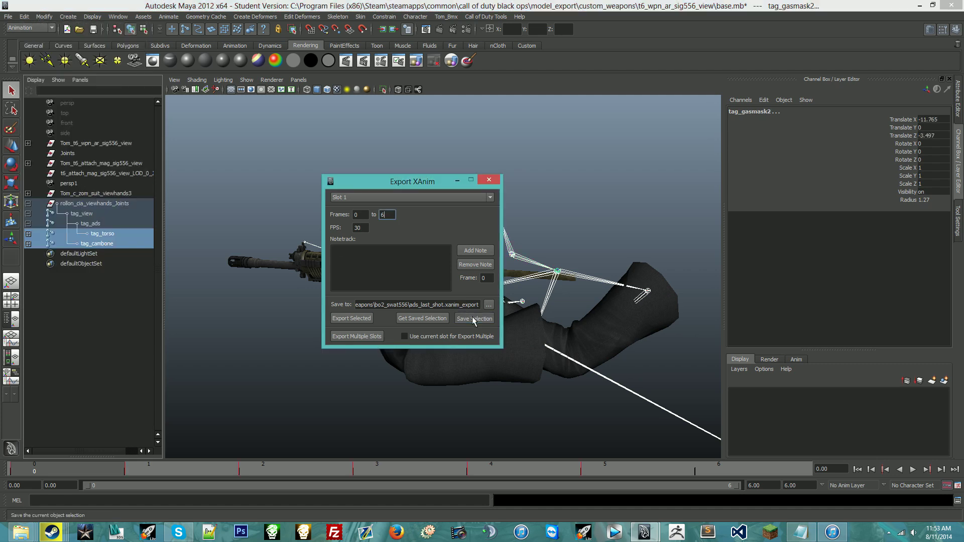
{"action": "left_click", "coordinate": [347, 317]}
{"action": "left_click", "coordinate": [348, 319]}
{"action": "left_click", "coordinate": [481, 272]}
{"action": "left_click", "coordinate": [489, 180]}
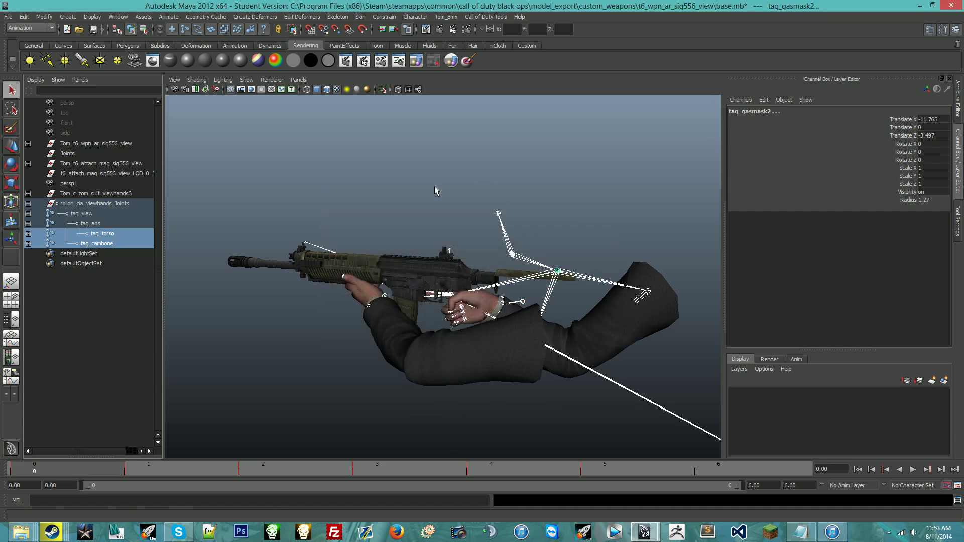
Examine which parts of the viewhands skeleton tag_view, tag_ads, tag_torso and tag_cambone each cover, alone and in combination.
{"action": "left_click", "coordinate": [225, 212]}
{"action": "left_click", "coordinate": [104, 244]}
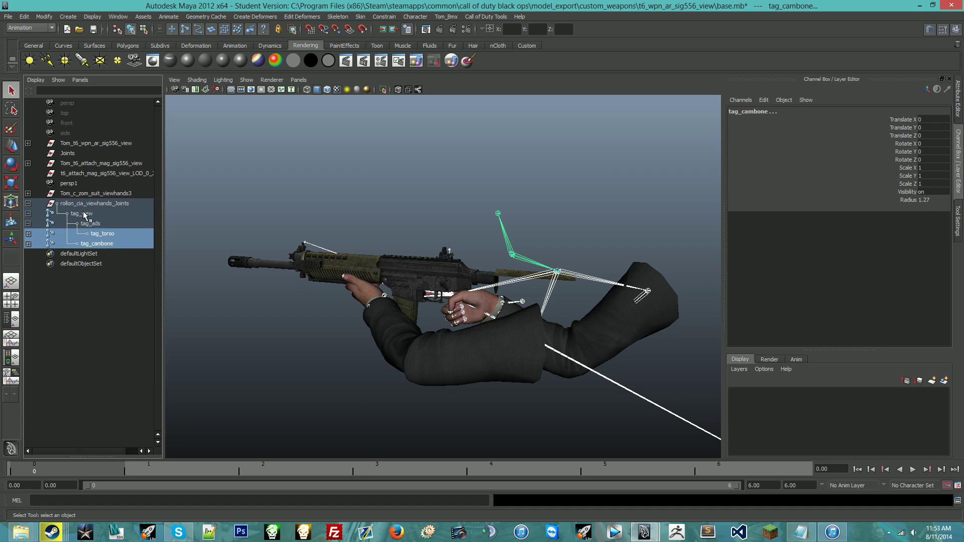
{"action": "left_click", "coordinate": [81, 214]}
{"action": "left_click", "coordinate": [103, 234]}
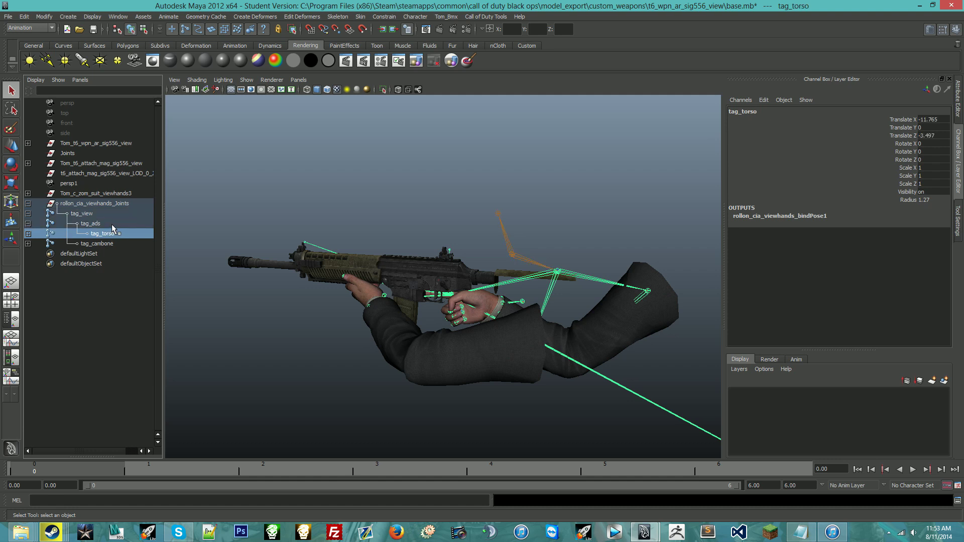
{"action": "left_click", "coordinate": [29, 234]}
{"action": "left_click", "coordinate": [29, 234]}
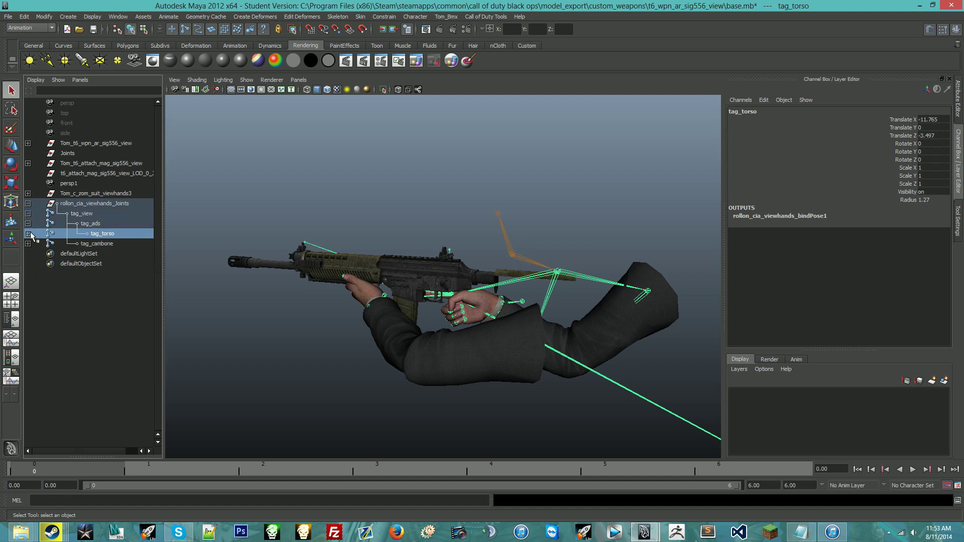
{"action": "left_click", "coordinate": [85, 215]}
{"action": "left_click", "coordinate": [91, 224]}
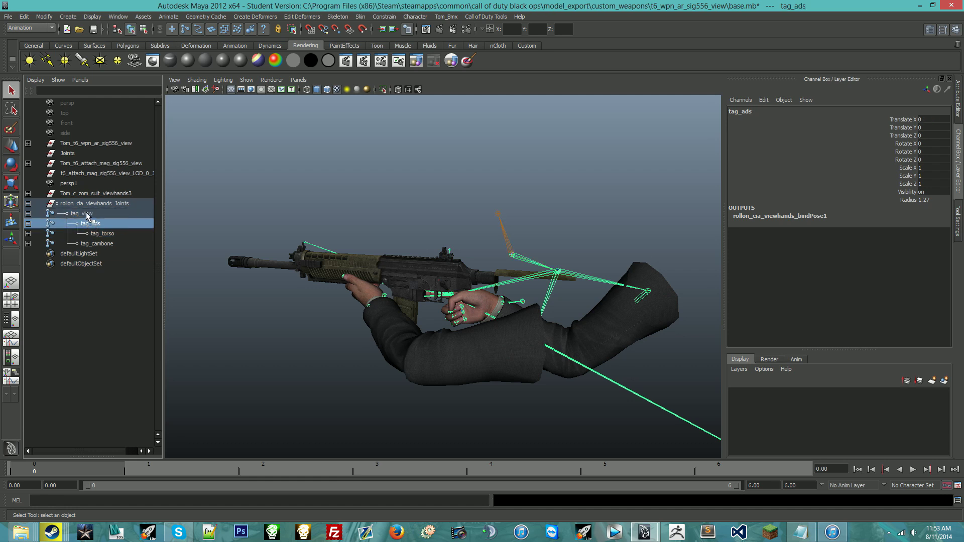
{"action": "left_click", "coordinate": [88, 215]}
{"action": "left_click", "coordinate": [103, 243]}
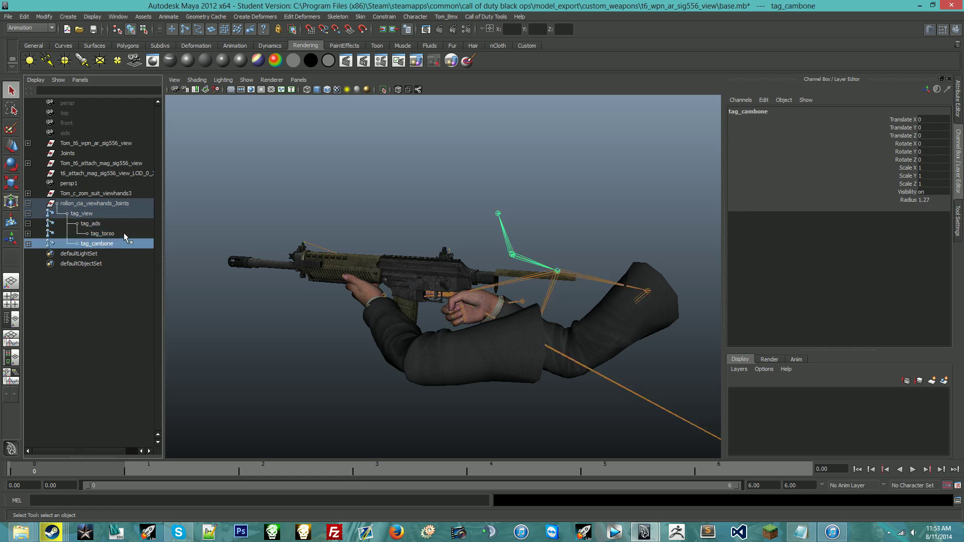
{"action": "left_click", "coordinate": [94, 226]}
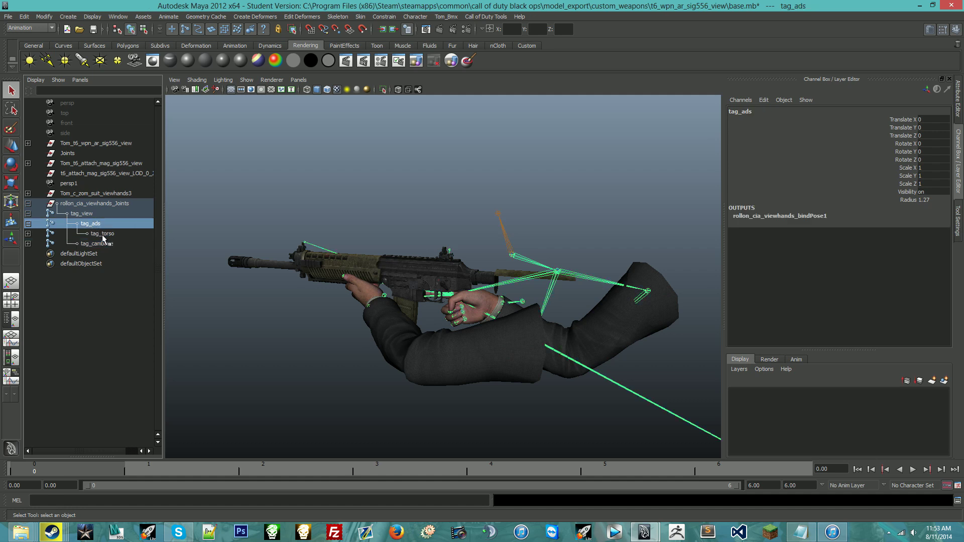
{"action": "left_click", "coordinate": [91, 214]}
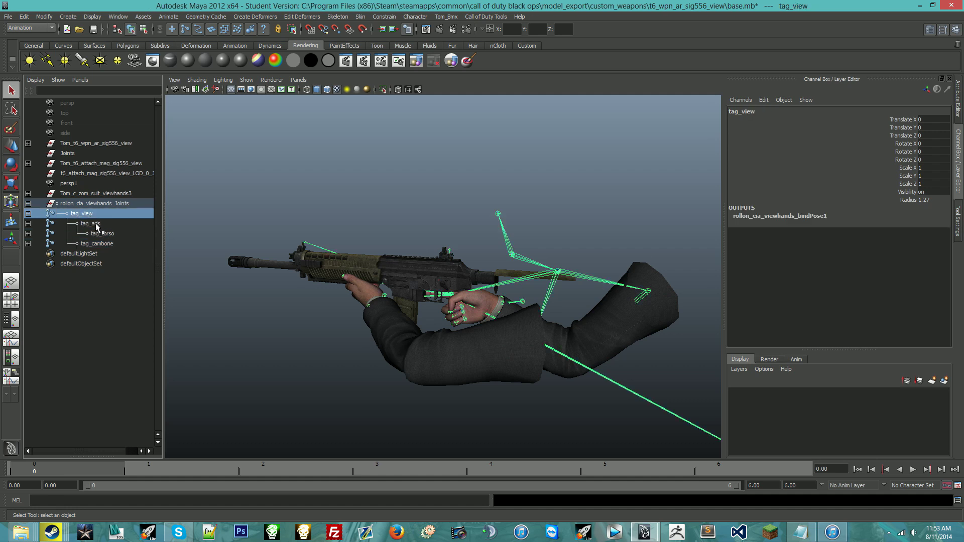
{"action": "left_click", "coordinate": [96, 226]}
{"action": "left_click", "coordinate": [104, 234]}
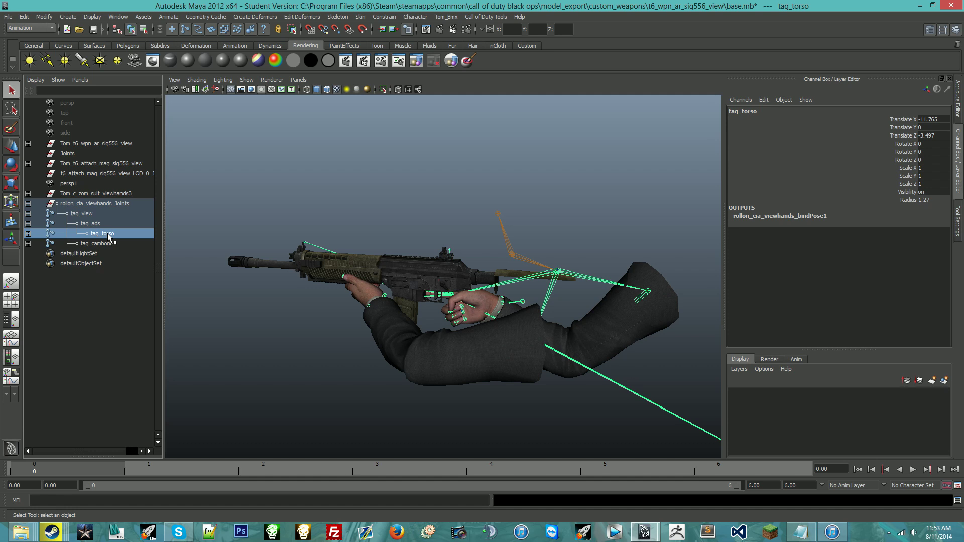
{"action": "left_click", "coordinate": [82, 215]}
{"action": "left_click", "coordinate": [96, 244]}
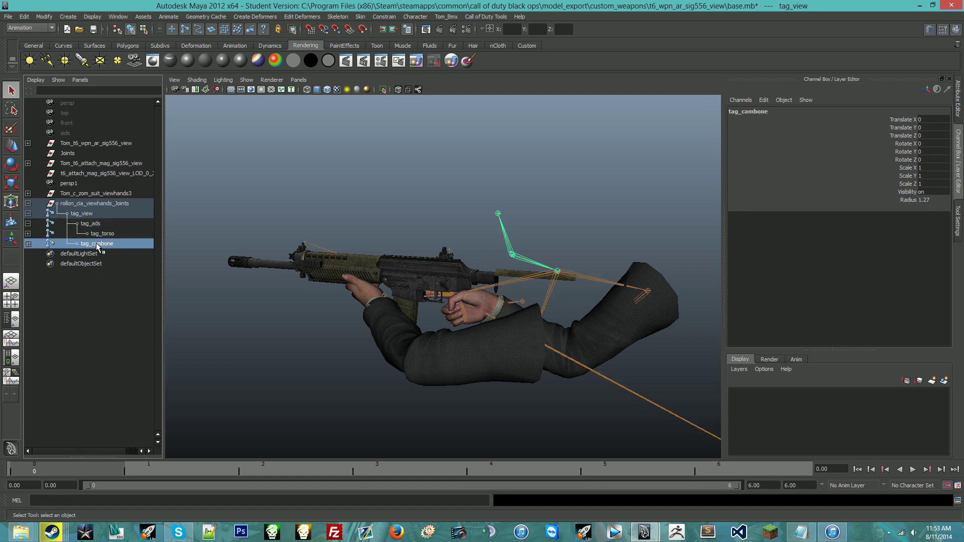
{"action": "left_click", "coordinate": [101, 224]}
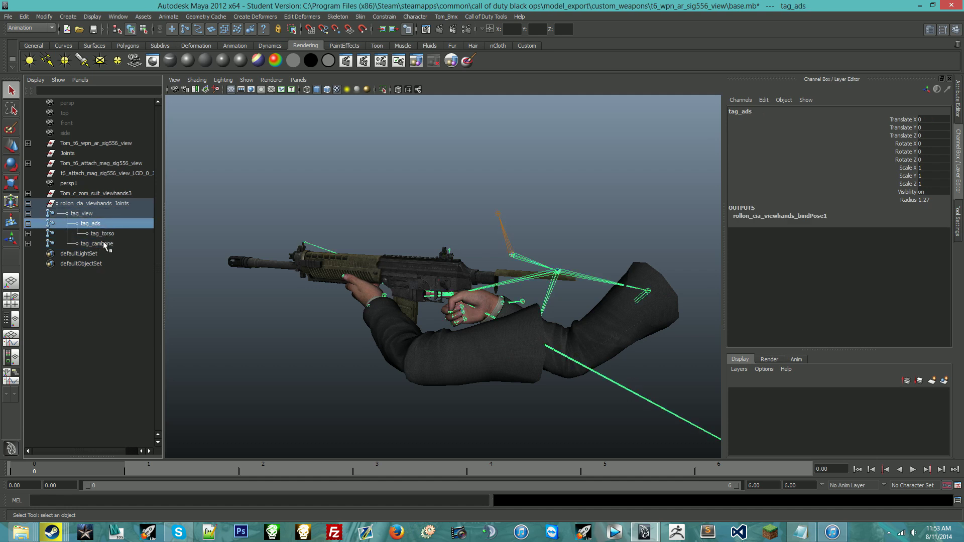
{"action": "left_click", "coordinate": [106, 244], "text": "ctrl"}
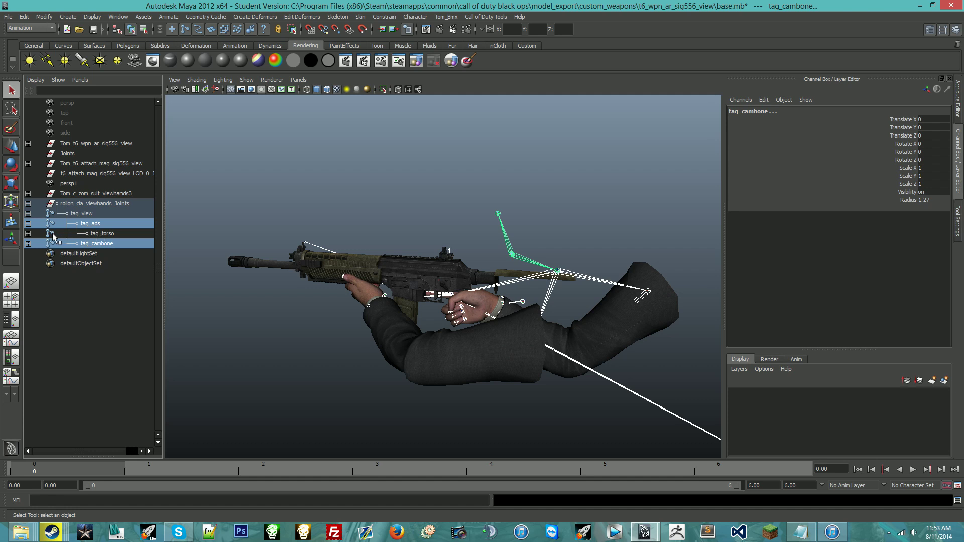
Compare the joints covered by tag_torso, tag_cambone and tag_view, alone and combined, and clear the selection.
{"action": "left_click", "coordinate": [105, 233]}
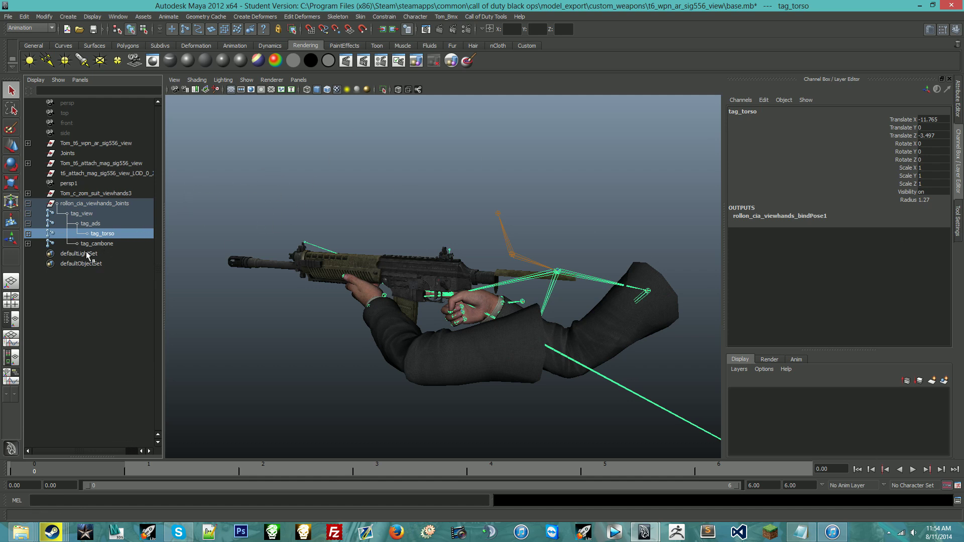
{"action": "left_click", "coordinate": [112, 241], "text": "ctrl"}
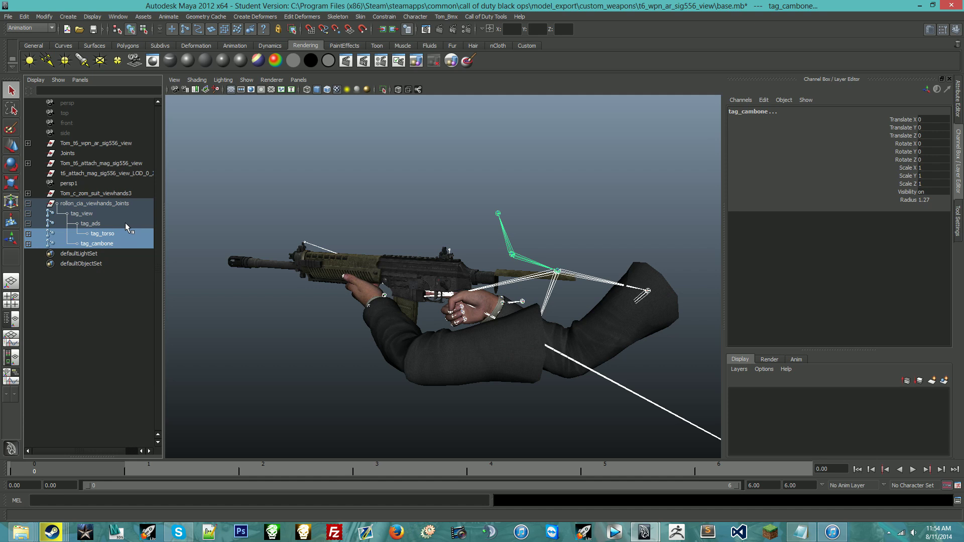
{"action": "left_click", "coordinate": [80, 214]}
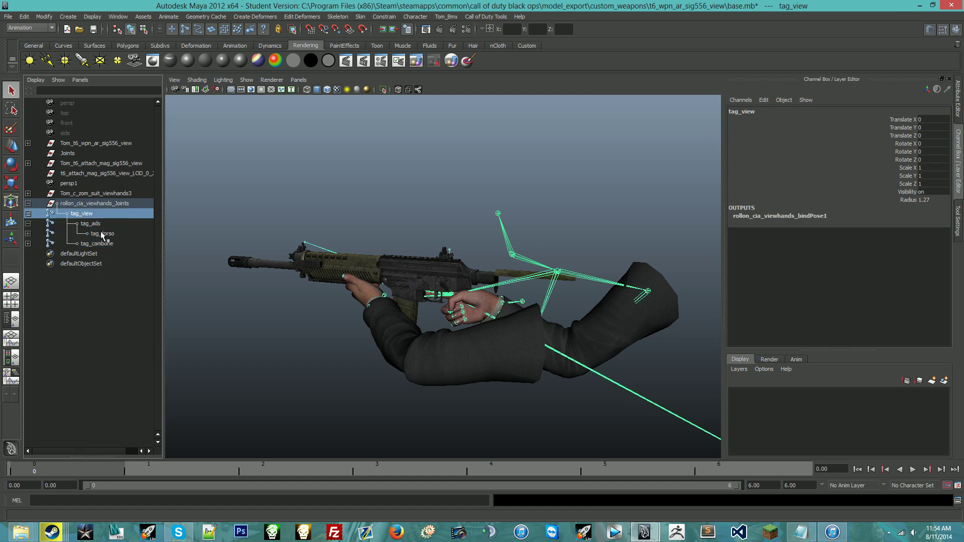
{"action": "left_click", "coordinate": [102, 234], "text": "ctrl"}
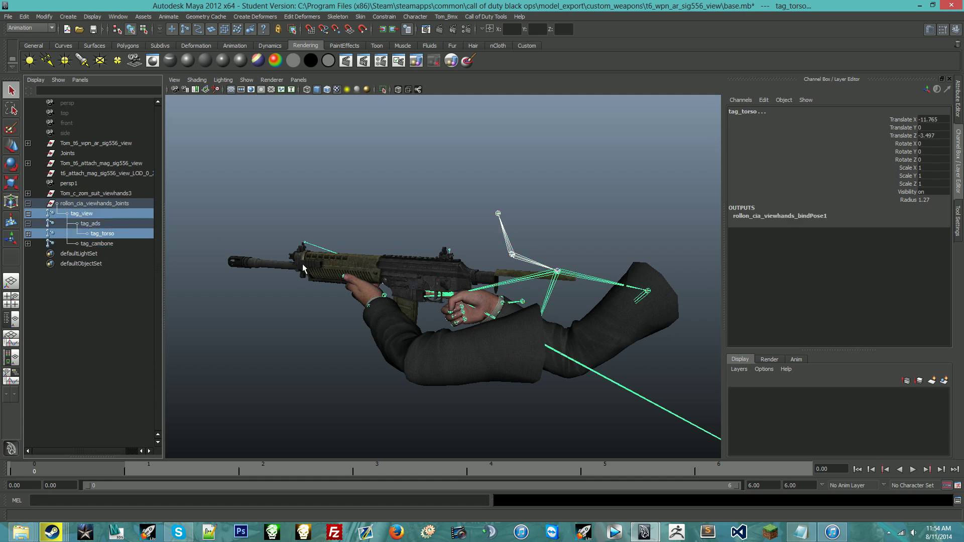
{"action": "left_click", "coordinate": [99, 244]}
{"action": "left_click", "coordinate": [102, 234]}
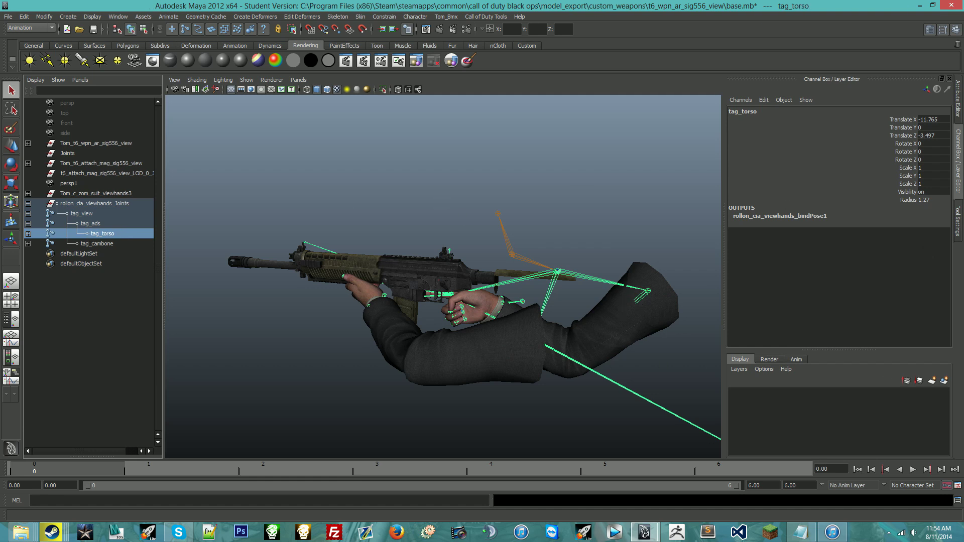
{"action": "left_click", "coordinate": [351, 207]}
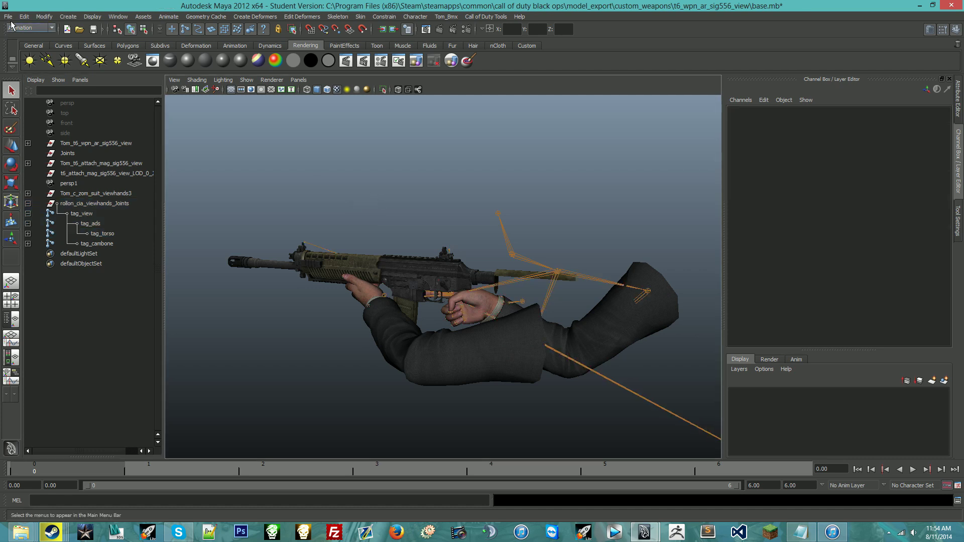
Reopen the base.mb scene without saving the current one and view the rifle and arms from another angle.
{"action": "left_click", "coordinate": [8, 17]}
{"action": "left_click", "coordinate": [31, 40]}
{"action": "left_click", "coordinate": [261, 194]}
{"action": "double_click", "coordinate": [261, 194]}
{"action": "left_click", "coordinate": [491, 274]}
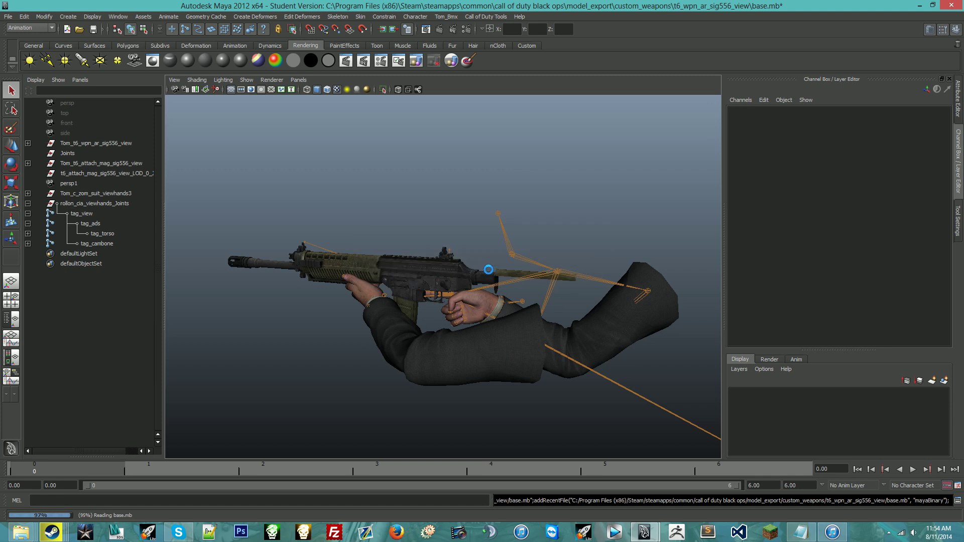
{"action": "left_click_drag", "start_coordinate": [329, 258], "coordinate": [412, 259], "text": "alt"}
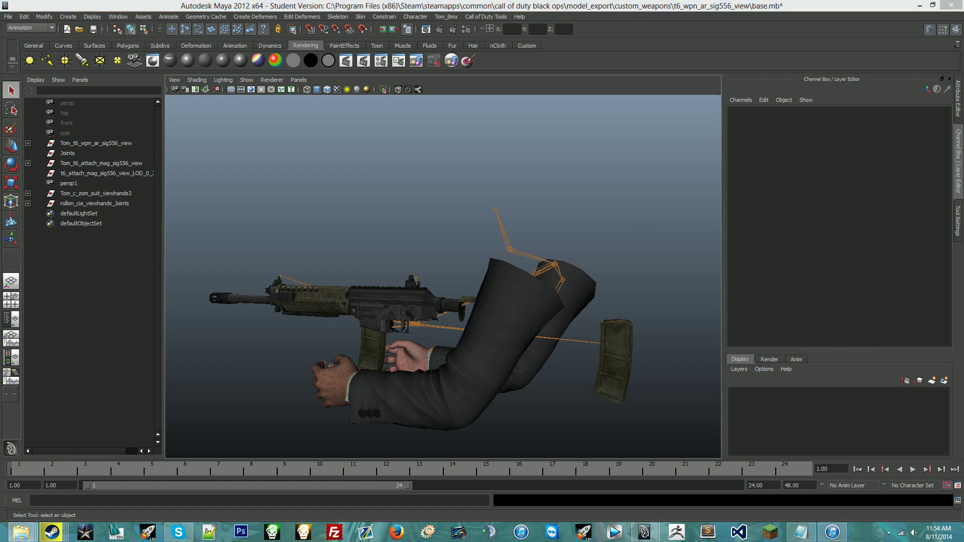
{"action": "left_click_drag", "start_coordinate": [471, 284], "coordinate": [567, 221], "text": "alt"}
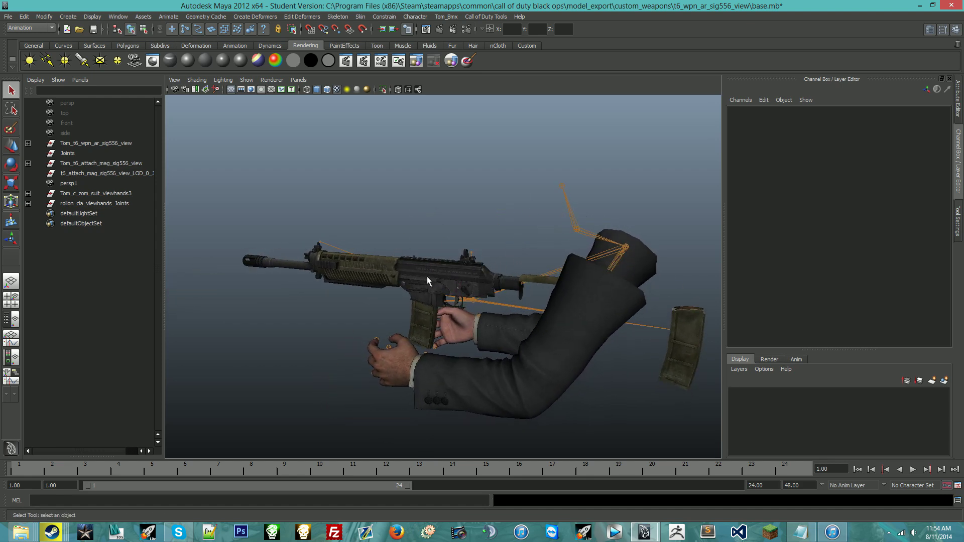
{"action": "left_click_drag", "start_coordinate": [425, 266], "coordinate": [473, 279], "text": "alt"}
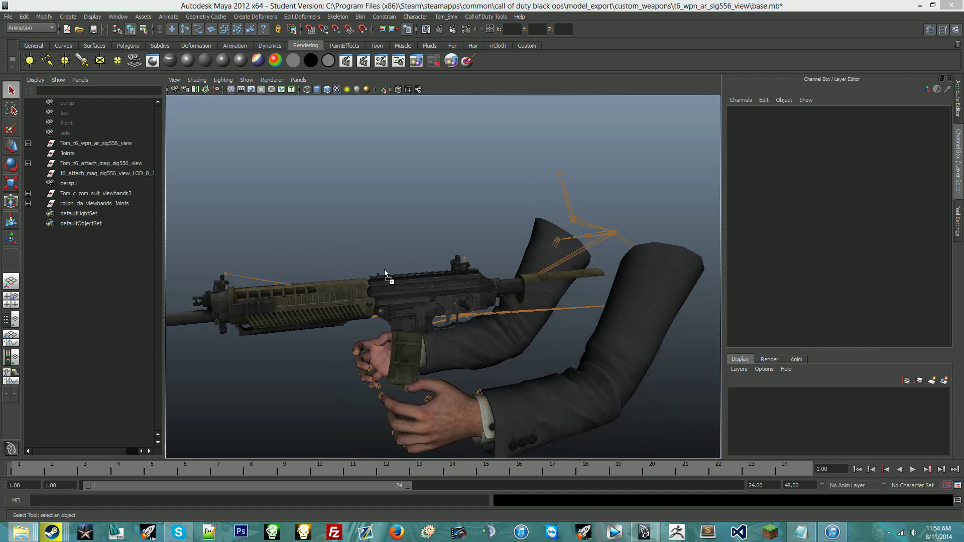
Set up an XAnim export named d2p_in in the bo2_swat556 folder and expand the viewhands joints group.
{"action": "left_click", "coordinate": [491, 18]}
{"action": "left_click", "coordinate": [488, 41]}
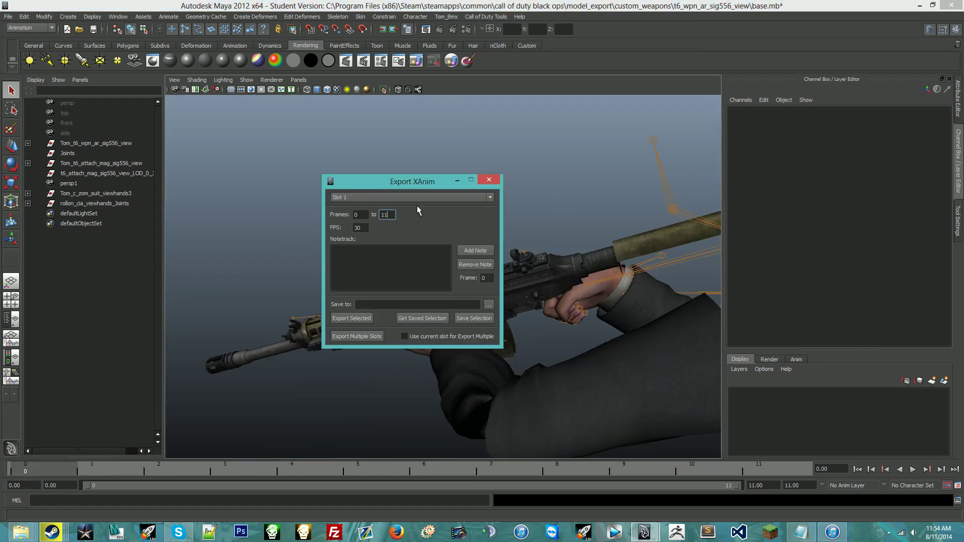
{"action": "left_click", "coordinate": [488, 304]}
{"action": "double_click", "coordinate": [286, 171]}
{"action": "type", "text": "d2p_in"}
{"action": "key", "text": "Return"}
{"action": "left_click", "coordinate": [29, 203]}
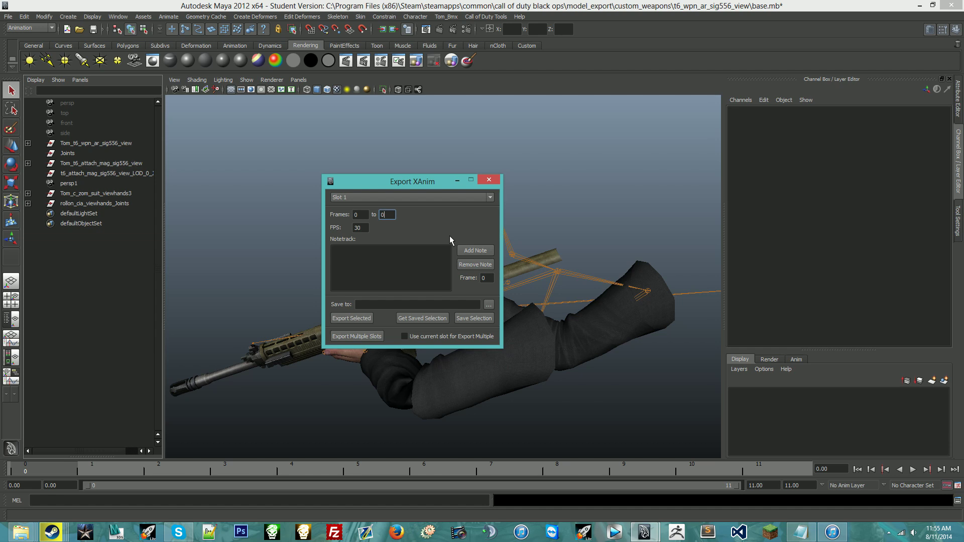
Set the XAnim export file to d2p_in_empty in the custom_weapons bo2_swat556 folder.
{"action": "left_click", "coordinate": [450, 236]}
{"action": "type", "text": "d2p_in_empt"}
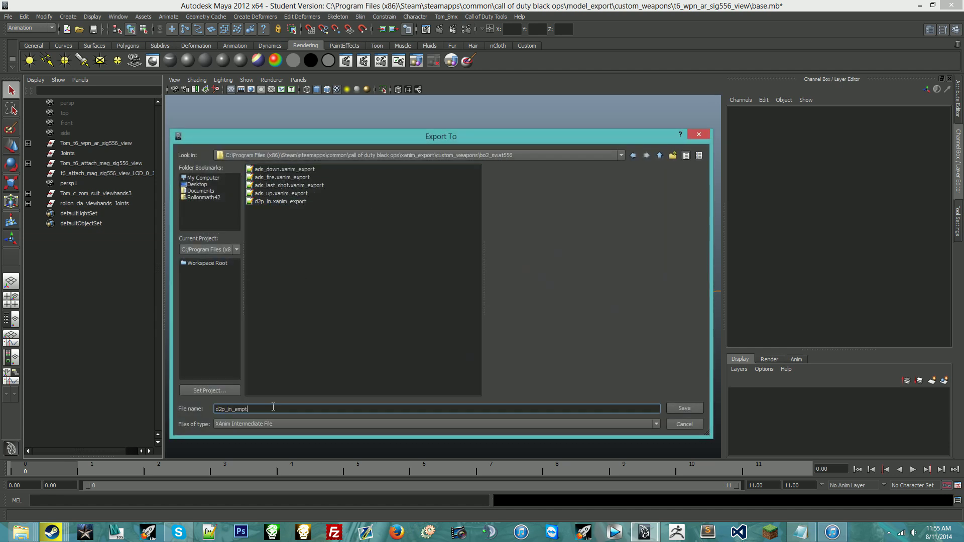
{"action": "type", "text": "y"}
{"action": "key", "text": "Return"}
Select tag_torso and tag_cambone with all their child joints and export the d2p_in_empty XAnim.
{"action": "left_click", "coordinate": [28, 204]}
{"action": "left_click", "coordinate": [28, 214]}
{"action": "left_click", "coordinate": [28, 224]}
{"action": "left_click", "coordinate": [96, 236]}
{"action": "left_click", "coordinate": [24, 16]}
{"action": "left_click", "coordinate": [25, 17]}
{"action": "left_click", "coordinate": [83, 190]}
{"action": "left_click", "coordinate": [105, 243]}
{"action": "left_click", "coordinate": [106, 234], "text": "ctrl"}
{"action": "left_click", "coordinate": [24, 17]}
{"action": "left_click", "coordinate": [91, 189]}
{"action": "left_click", "coordinate": [335, 320]}
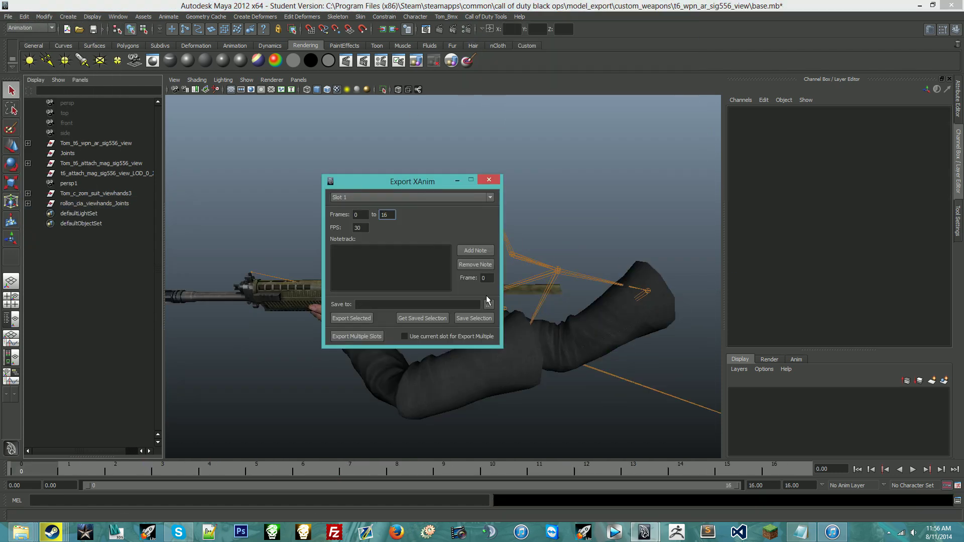
Set up an XAnim export for frames 0 to 16, named d2p_loop in the custom_weapons bo2_swat556 folder.
{"action": "left_click", "coordinate": [486, 296]}
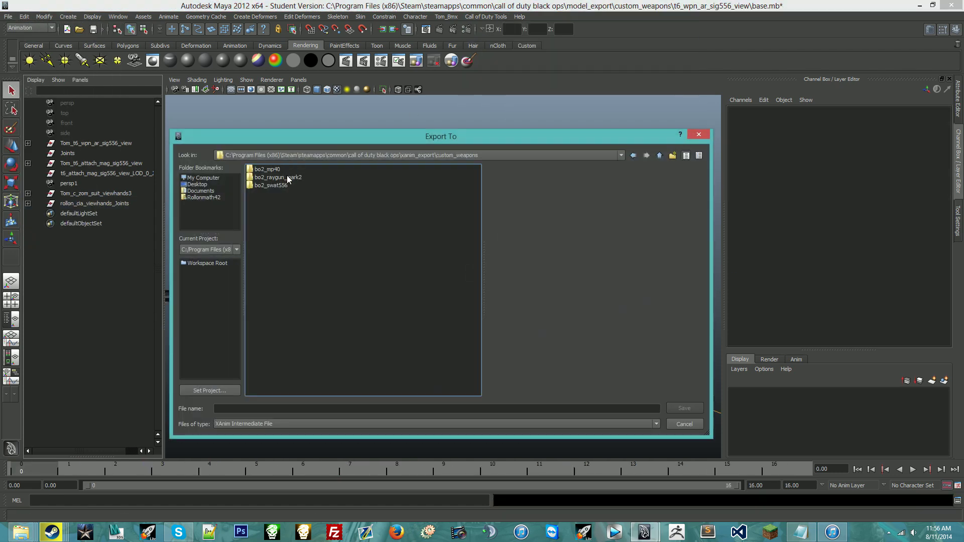
{"action": "left_click", "coordinate": [298, 407]}
{"action": "type", "text": "d2p_loop"}
{"action": "key", "text": "Return"}
Export the d2p_loop XAnim from tag_torso, tag_cambone and their child joints, discarding the scene changes.
{"action": "left_click", "coordinate": [28, 203]}
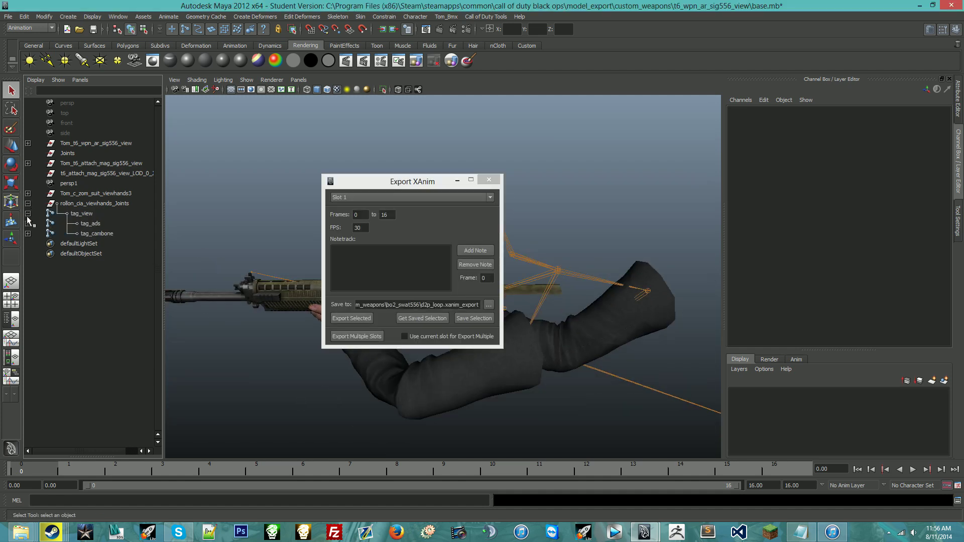
{"action": "left_click", "coordinate": [28, 214]}
{"action": "left_click", "coordinate": [28, 224]}
{"action": "left_click", "coordinate": [103, 234]}
{"action": "left_click", "coordinate": [100, 244], "text": "ctrl"}
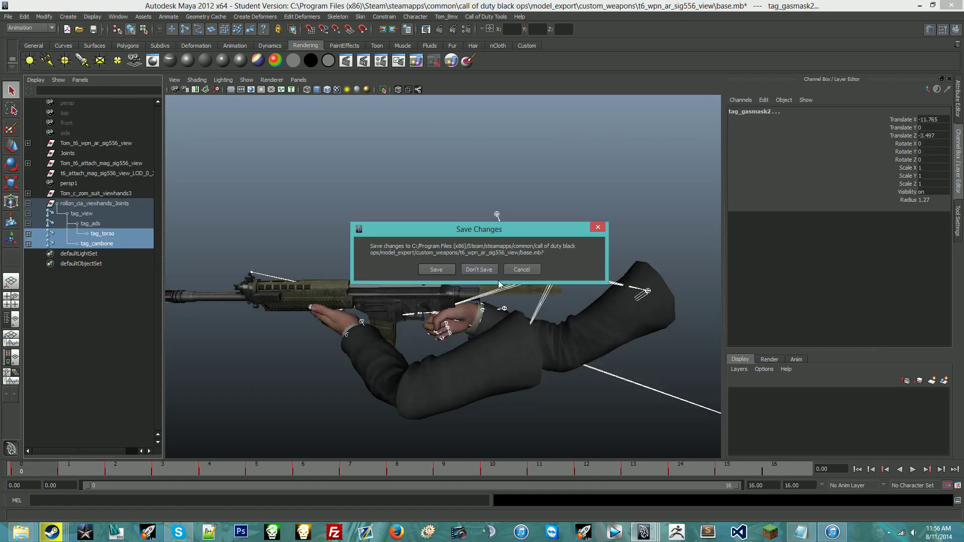
{"action": "left_click", "coordinate": [479, 270]}
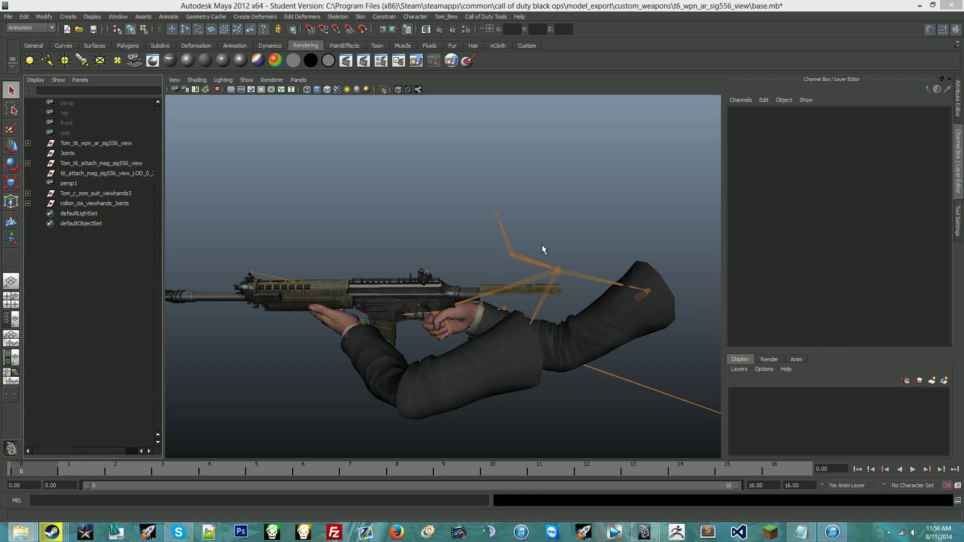
Set up another XAnim export of the loaded animation, named d2p_loop_empty.
{"action": "left_click", "coordinate": [485, 17]}
{"action": "left_click", "coordinate": [490, 41]}
{"action": "left_click", "coordinate": [489, 305]}
{"action": "left_click", "coordinate": [284, 409]}
{"action": "type", "text": "d2p_loop_empty"}
{"action": "key", "text": "Return"}
Export the d2p_loop_empty XAnim from tag_torso, tag_cambone and all their child joints, and reopen the base.mb scene.
{"action": "left_click", "coordinate": [28, 203]}
{"action": "left_click", "coordinate": [101, 233]}
{"action": "left_click", "coordinate": [94, 244], "text": "ctrl"}
{"action": "left_click", "coordinate": [24, 17]}
{"action": "left_click", "coordinate": [79, 189]}
{"action": "left_click", "coordinate": [351, 319]}
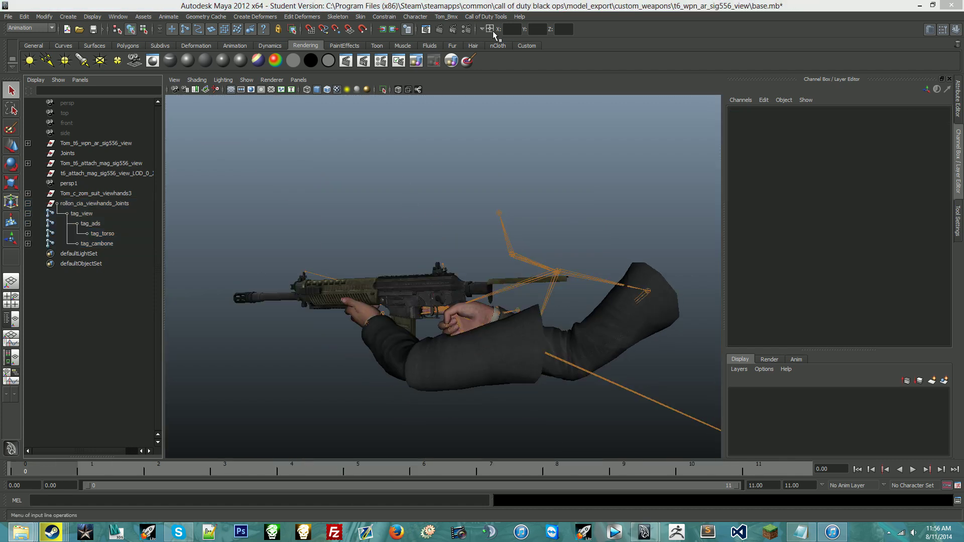
{"action": "key", "text": "ctrl+o"}
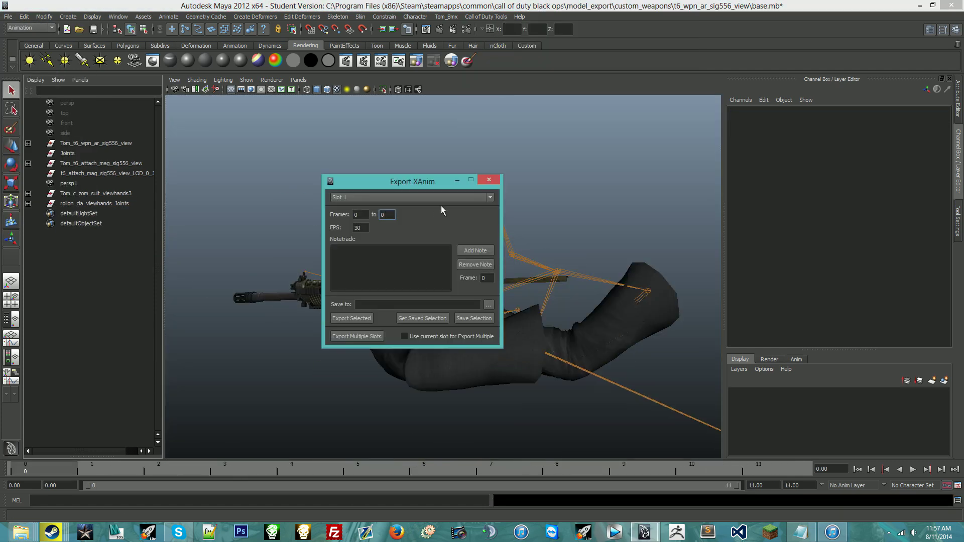
Set the XAnim export file for frames 0 to 11 to d2p_out in the bo2_swat556 folder.
{"action": "left_click", "coordinate": [488, 305]}
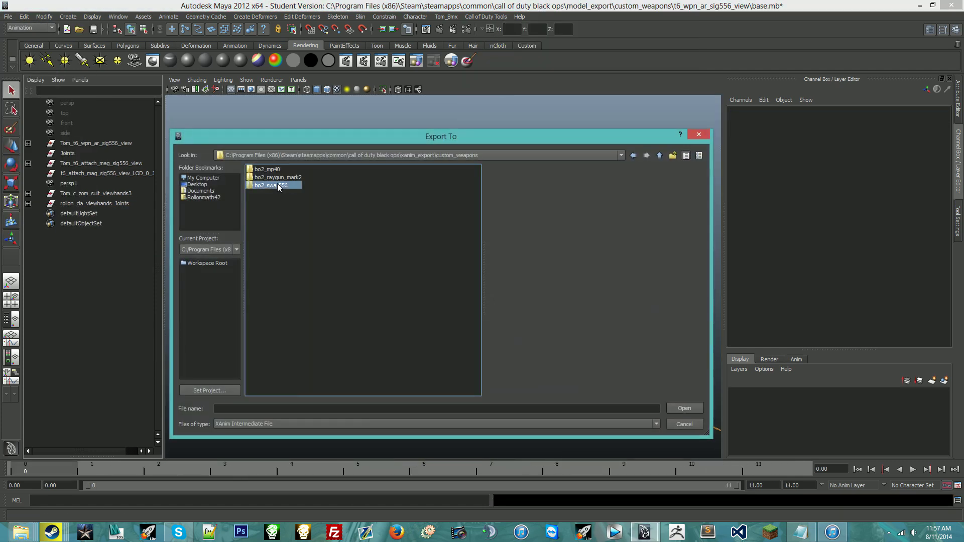
{"action": "double_click", "coordinate": [277, 184]}
{"action": "type", "text": "d2p_out_"}
{"action": "key", "text": "BackSpace"}
{"action": "key", "text": "Return"}
Select tag_torso and tag_cambone with all their child joints and export the d2p_out XAnim.
{"action": "left_click", "coordinate": [28, 204]}
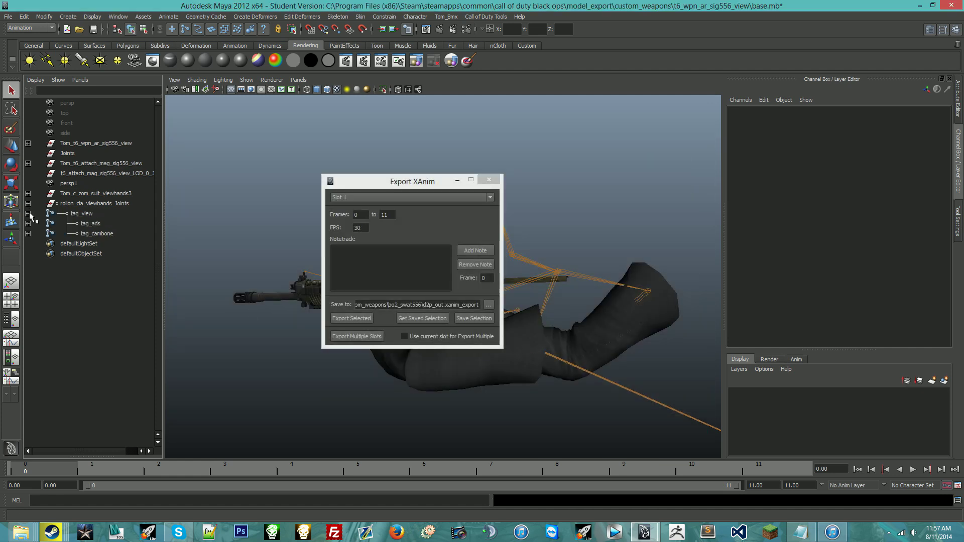
{"action": "left_click", "coordinate": [60, 224]}
{"action": "left_click_drag", "start_coordinate": [93, 233], "coordinate": [90, 243]}
{"action": "left_click", "coordinate": [24, 17]}
{"action": "left_click", "coordinate": [74, 191]}
{"action": "left_click", "coordinate": [352, 319]}
Close the d2p_out export window and reopen the base.mb scene without saving changes.
{"action": "left_click", "coordinate": [483, 272]}
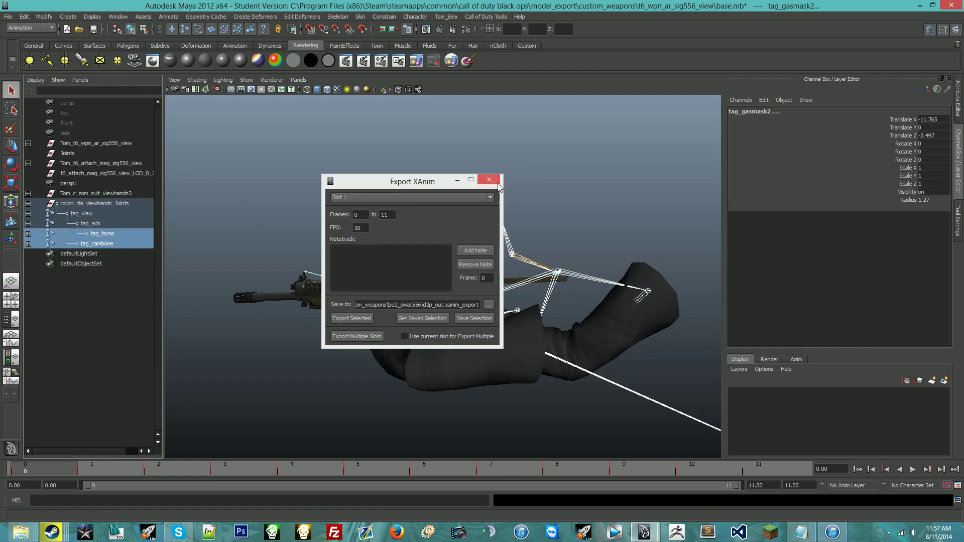
{"action": "left_click", "coordinate": [488, 180]}
{"action": "left_click", "coordinate": [9, 17]}
{"action": "left_click", "coordinate": [30, 40]}
{"action": "left_click", "coordinate": [483, 271]}
{"action": "double_click", "coordinate": [264, 194]}
{"action": "left_click", "coordinate": [483, 271]}
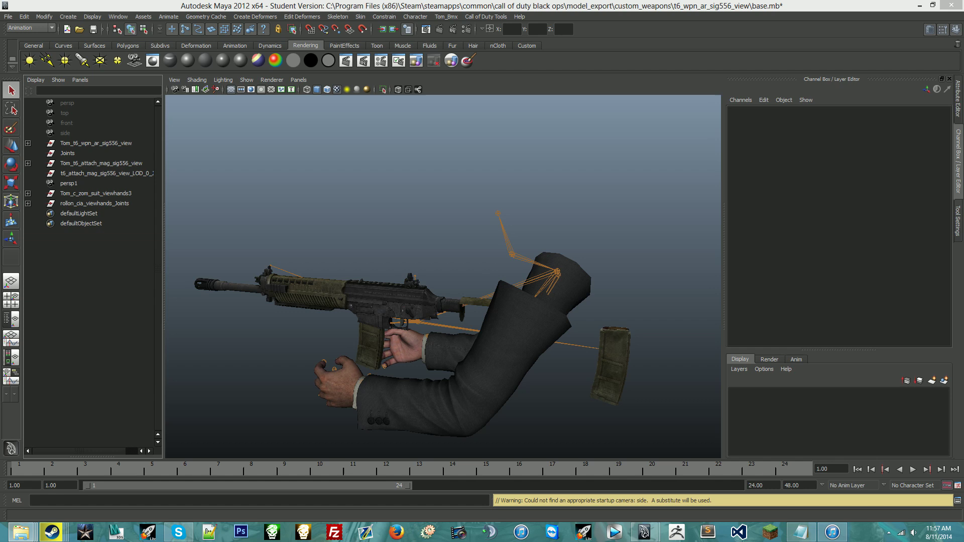
Set up an XAnim export for frames 0 to 11, named d2p_out_empty in the bo2_swat556 folder.
{"action": "left_click", "coordinate": [479, 17]}
{"action": "left_click", "coordinate": [484, 40]}
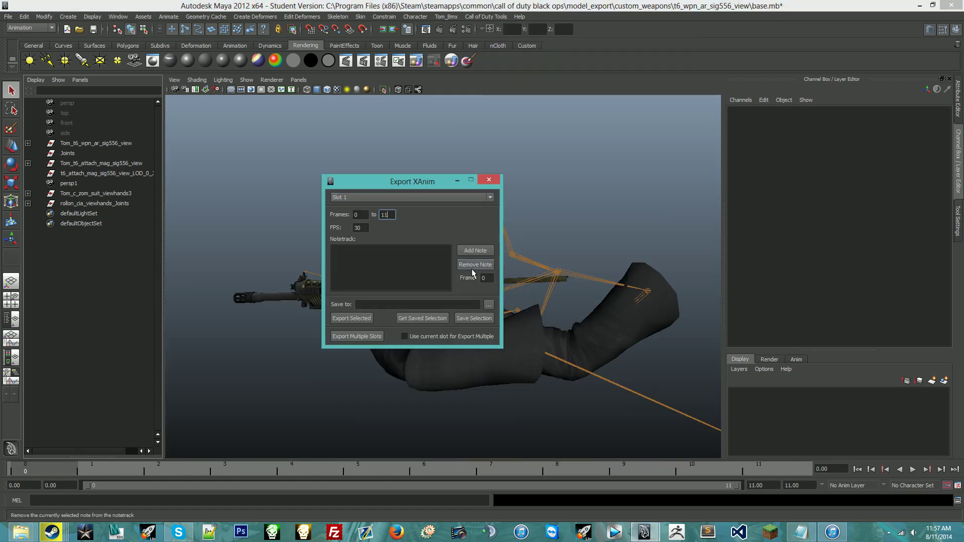
{"action": "left_click", "coordinate": [489, 305]}
{"action": "double_click", "coordinate": [281, 169]}
{"action": "double_click", "coordinate": [277, 170]}
{"action": "left_click", "coordinate": [321, 408]}
{"action": "type", "text": "d2p_out_empty"}
{"action": "key", "text": "Return"}
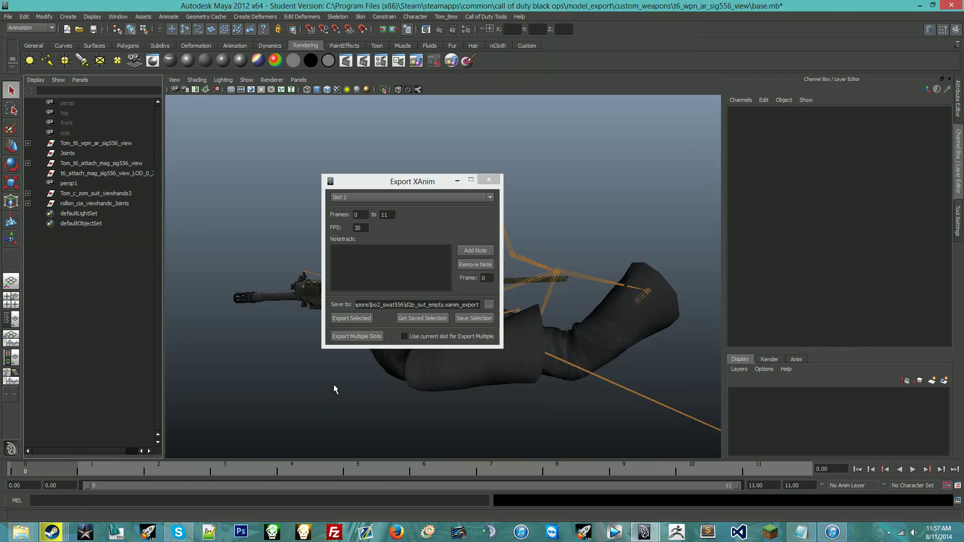
Select tag_torso and tag_cambone with all their child joints and export the d2p_out_empty XAnim.
{"action": "left_click", "coordinate": [28, 215]}
{"action": "left_click", "coordinate": [28, 224]}
{"action": "left_click_drag", "start_coordinate": [102, 234], "coordinate": [98, 244]}
{"action": "left_click", "coordinate": [24, 17]}
{"action": "left_click", "coordinate": [95, 190]}
{"action": "left_click", "coordinate": [352, 318]}
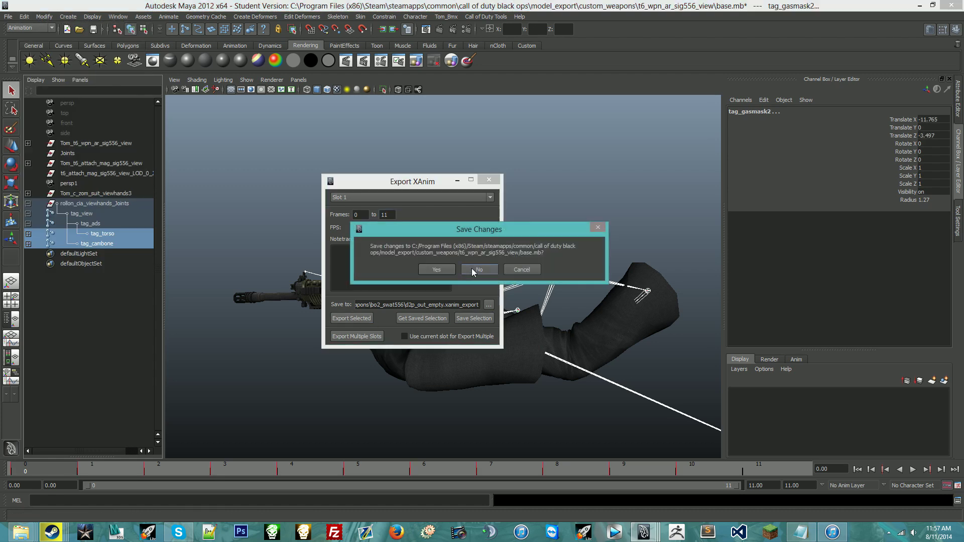
Discard the scene changes, close the d2p_out_empty export window and reopen the base.mb scene.
{"action": "left_click", "coordinate": [468, 271]}
{"action": "left_click", "coordinate": [488, 180]}
{"action": "left_click", "coordinate": [9, 17]}
{"action": "left_click", "coordinate": [25, 40]}
{"action": "double_click", "coordinate": [267, 194]}
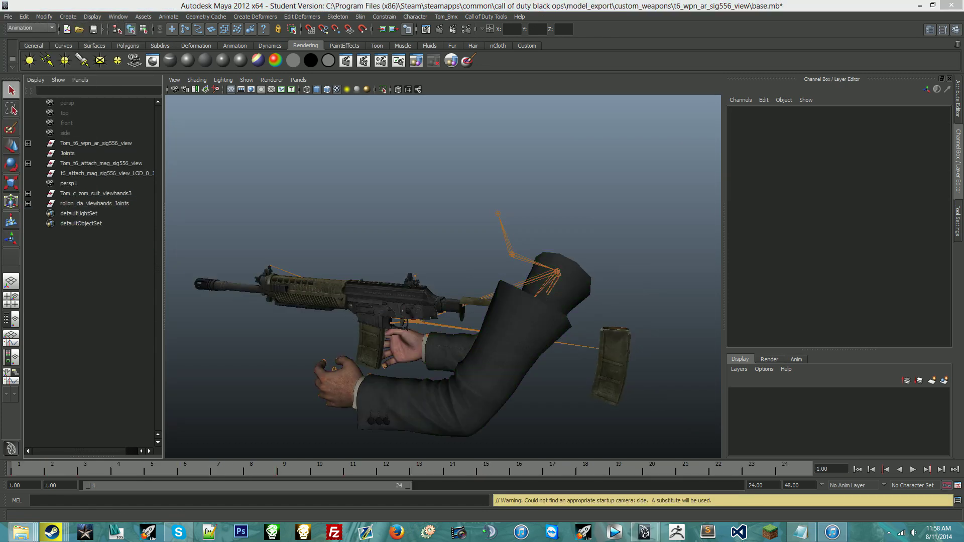
Load the fire animation and set up its XAnim export for frames 0 to 6, named fire in the bo2_swat556 folder.
{"action": "left_click_drag", "start_coordinate": [363, 274], "coordinate": [363, 276]}
{"action": "left_click", "coordinate": [479, 18]}
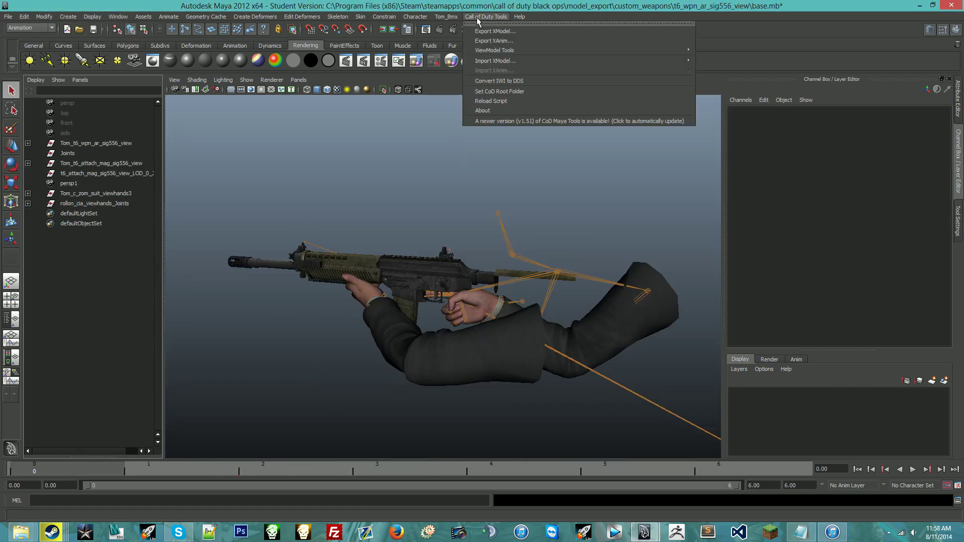
{"action": "left_click", "coordinate": [486, 40]}
{"action": "left_click", "coordinate": [488, 305]}
{"action": "left_click", "coordinate": [294, 407]}
{"action": "type", "text": "fire"}
{"action": "key", "text": "Return"}
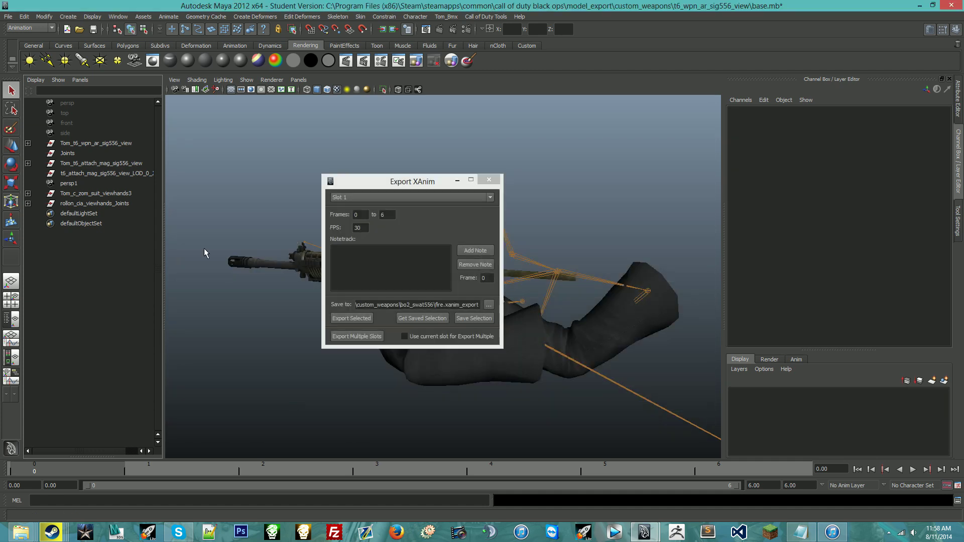
Select tag_torso and tag_cambone with all their child joints and export the fire XAnim.
{"action": "left_click", "coordinate": [28, 224]}
{"action": "left_click_drag", "start_coordinate": [102, 233], "coordinate": [97, 244]}
{"action": "left_click", "coordinate": [24, 17]}
{"action": "left_click", "coordinate": [46, 187]}
{"action": "left_click", "coordinate": [350, 318]}
Reopen the base.mb scene without saving changes and close the fire export window.
{"action": "left_click", "coordinate": [479, 272]}
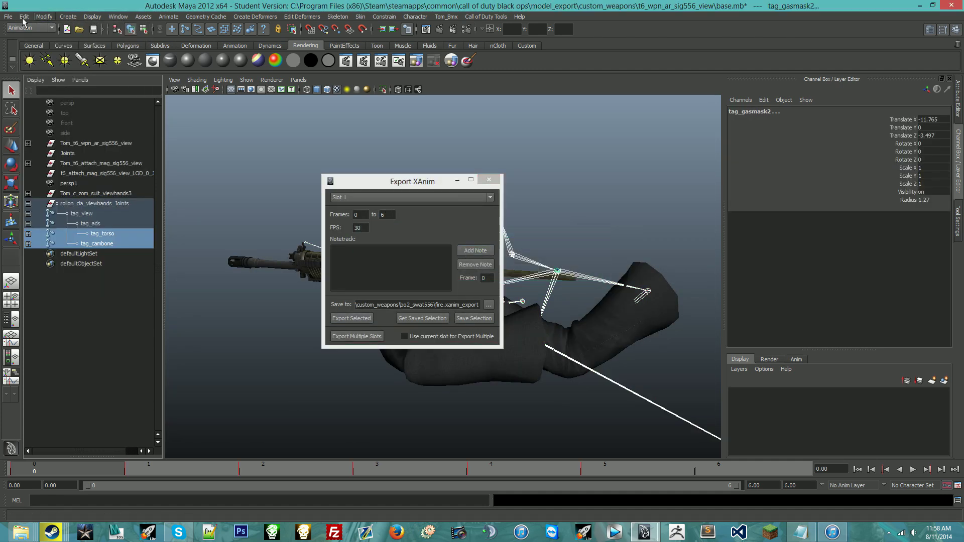
{"action": "left_click", "coordinate": [8, 17]}
{"action": "left_click", "coordinate": [25, 40]}
{"action": "double_click", "coordinate": [264, 193]}
{"action": "left_click", "coordinate": [488, 180]}
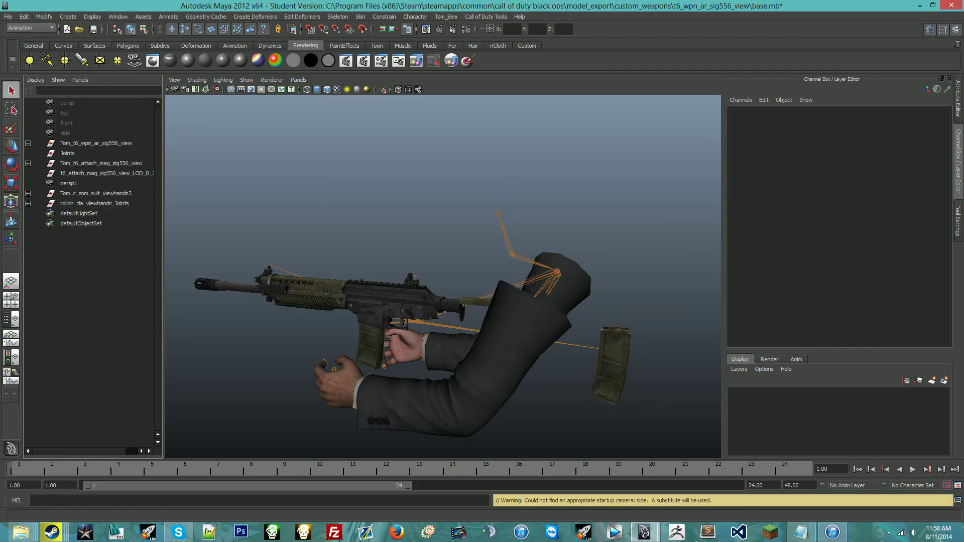
Load the first_raise animation and set up its XAnim export for frames 0 to 46, named first_raise in the bo2_swat556 folder.
{"action": "left_click_drag", "start_coordinate": [880, 335], "coordinate": [327, 217]}
{"action": "left_click", "coordinate": [481, 17]}
{"action": "left_click", "coordinate": [480, 39]}
{"action": "type", "text": "46"}
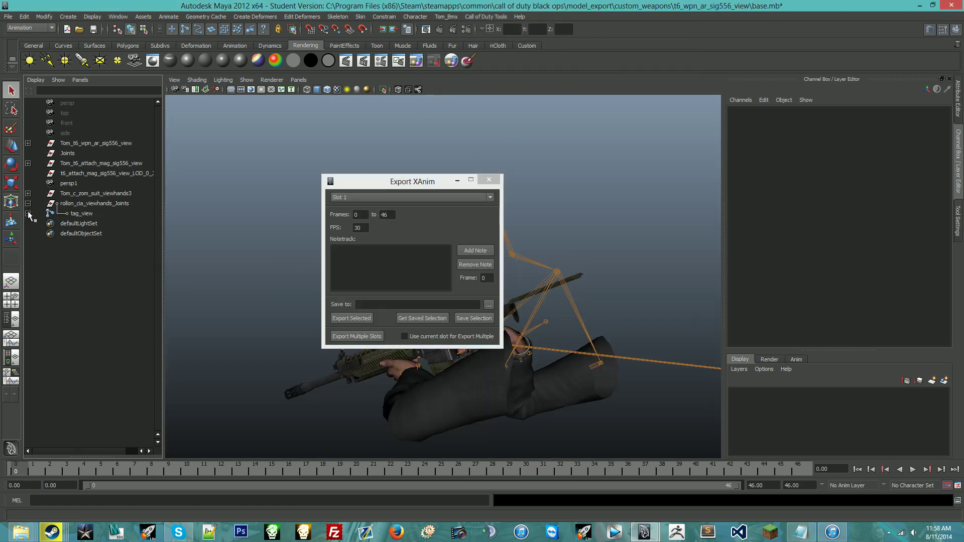
{"action": "left_click", "coordinate": [489, 305]}
{"action": "type", "text": "first_raise"}
{"action": "key", "text": "Return"}
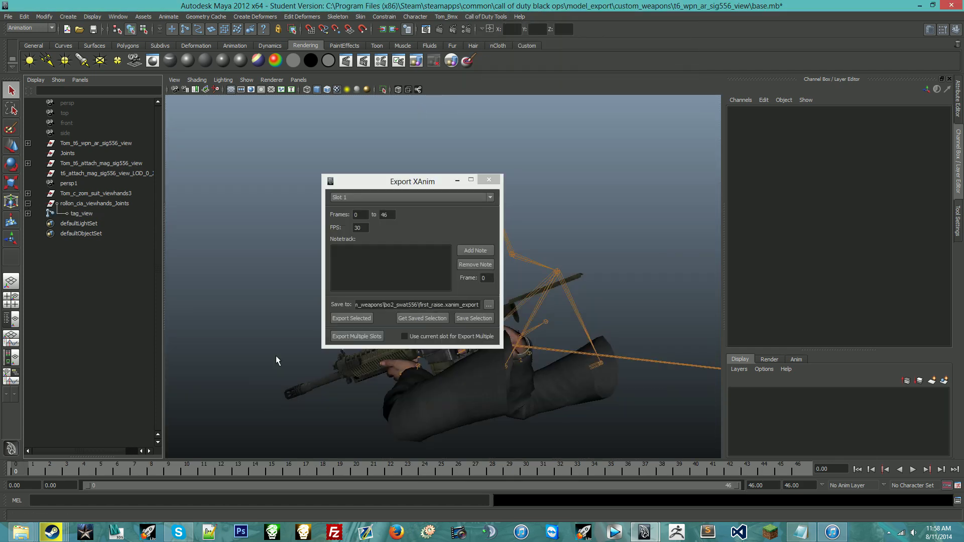
Select tag_torso and tag_cambone with all their child joints, save this selection and export the first_raise XAnim.
{"action": "left_click_drag", "start_coordinate": [72, 237], "coordinate": [75, 244]}
{"action": "left_click", "coordinate": [24, 16]}
{"action": "left_click", "coordinate": [55, 189]}
{"action": "left_click", "coordinate": [474, 318]}
{"action": "left_click", "coordinate": [351, 318]}
Close the first_raise export window and reopen the base.mb scene without saving changes.
{"action": "left_click", "coordinate": [480, 269]}
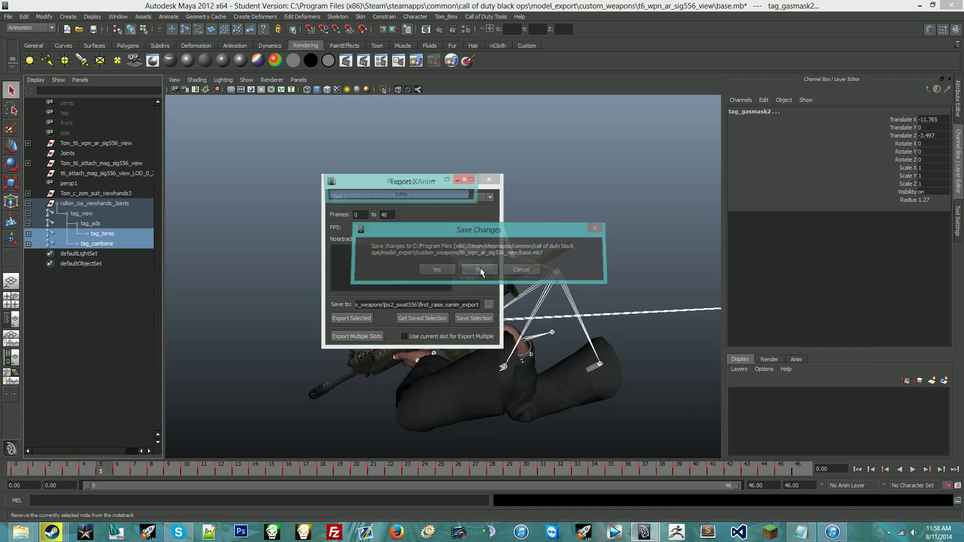
{"action": "left_click", "coordinate": [489, 180]}
{"action": "left_click", "coordinate": [9, 16]}
{"action": "left_click", "coordinate": [25, 37]}
{"action": "double_click", "coordinate": [272, 196]}
{"action": "left_click", "coordinate": [484, 266]}
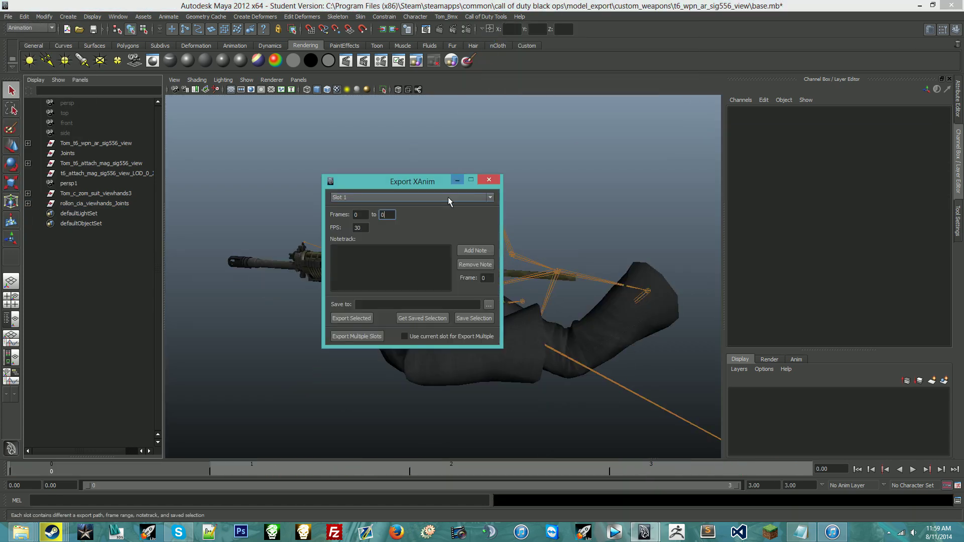
Set up the idle XAnim export for frames 0 to 3, saved as idle in the bo2_swat556 folder.
{"action": "left_click", "coordinate": [489, 305]}
{"action": "type", "text": "idle"}
{"action": "key", "text": "Return"}
Select tag_torso and tag_cambone with all their child joints and export the idle XAnim.
{"action": "left_click", "coordinate": [28, 204]}
{"action": "left_click", "coordinate": [28, 214]}
{"action": "left_click", "coordinate": [28, 224]}
{"action": "left_click_drag", "start_coordinate": [103, 233], "coordinate": [98, 244]}
{"action": "left_click", "coordinate": [24, 17]}
{"action": "left_click", "coordinate": [56, 190]}
{"action": "left_click", "coordinate": [352, 319]}
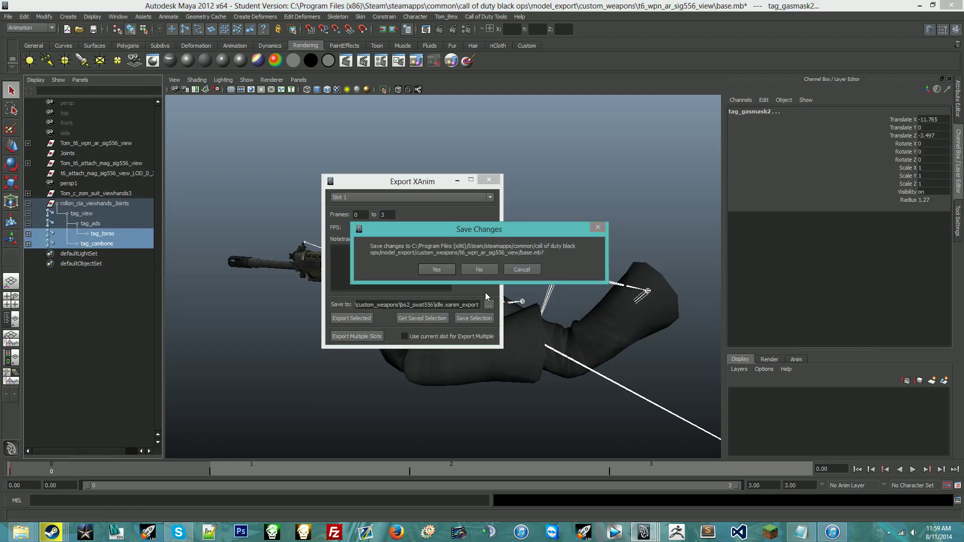
Close the idle export window and reopen the base.mb scene without saving changes.
{"action": "left_click", "coordinate": [478, 269]}
{"action": "left_click", "coordinate": [489, 180]}
{"action": "left_click", "coordinate": [8, 17]}
{"action": "left_click", "coordinate": [30, 39]}
{"action": "double_click", "coordinate": [267, 193]}
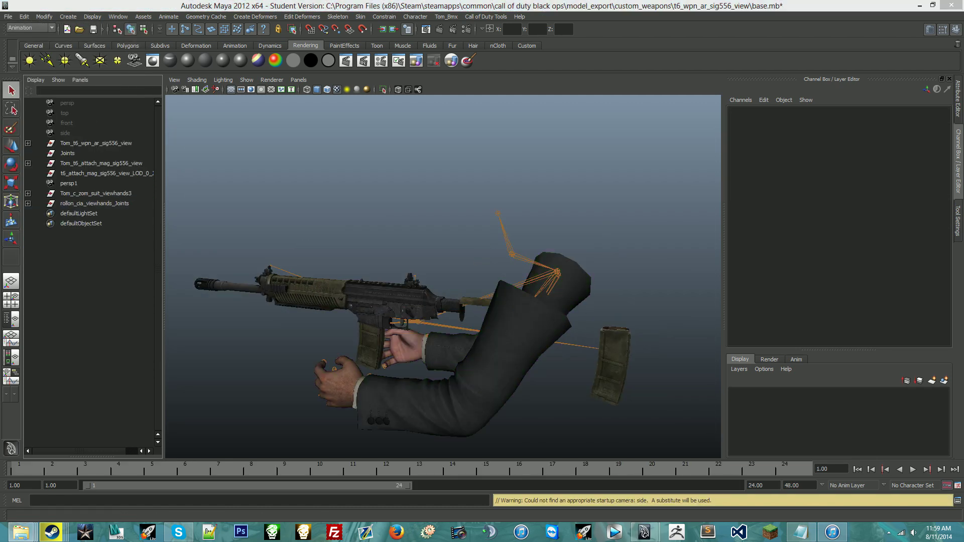
Set the XAnim export destination to a file named idle_empty in the bo2_swat556 folder.
{"action": "left_click", "coordinate": [488, 305]}
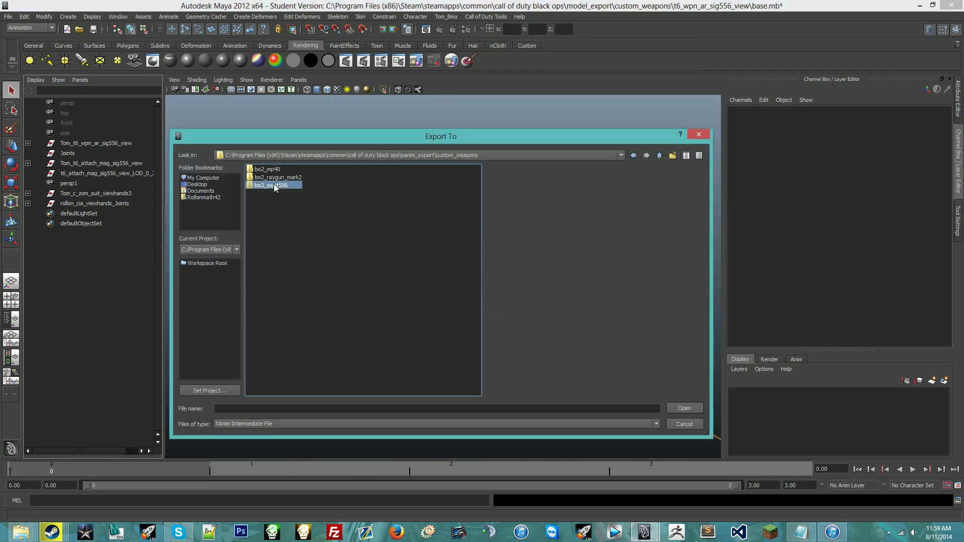
{"action": "type", "text": "idle_empty"}
{"action": "key", "text": "Return"}
Select tag_torso and tag_cambone with all their child joints and export the idle_empty XAnim.
{"action": "left_click", "coordinate": [28, 214]}
{"action": "left_click", "coordinate": [28, 224]}
{"action": "left_click", "coordinate": [102, 234]}
{"action": "left_click", "coordinate": [103, 243], "text": "ctrl"}
{"action": "left_click", "coordinate": [24, 17]}
{"action": "left_click", "coordinate": [69, 190]}
{"action": "left_click", "coordinate": [351, 318]}
Reopen the base.mb scene without saving changes after the idle_empty export.
{"action": "left_click", "coordinate": [480, 269]}
{"action": "left_click", "coordinate": [8, 16]}
{"action": "left_click", "coordinate": [25, 35]}
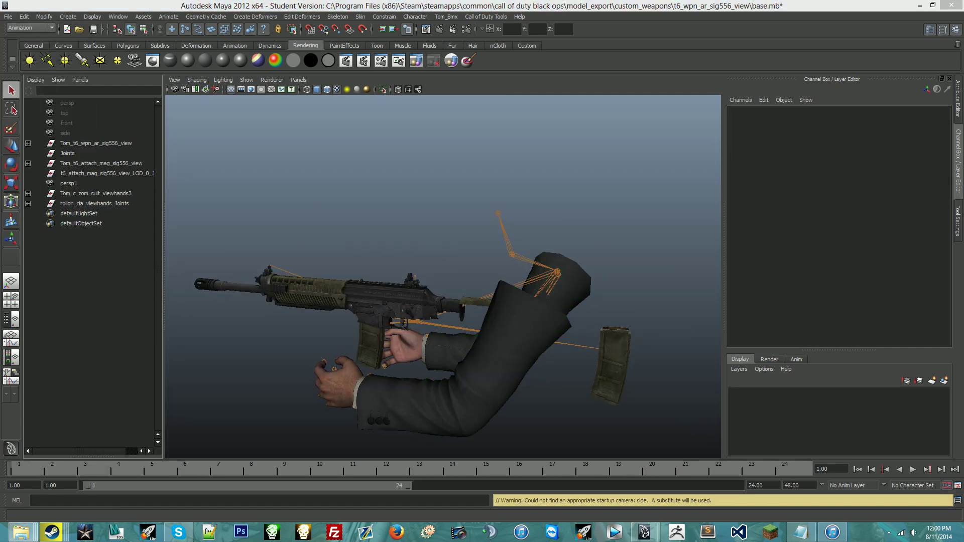
Set up the XAnim export for frames 0 to 6, saved as last_shot in the bo2_swat556 folder.
{"action": "left_click", "coordinate": [485, 16]}
{"action": "left_click", "coordinate": [491, 35]}
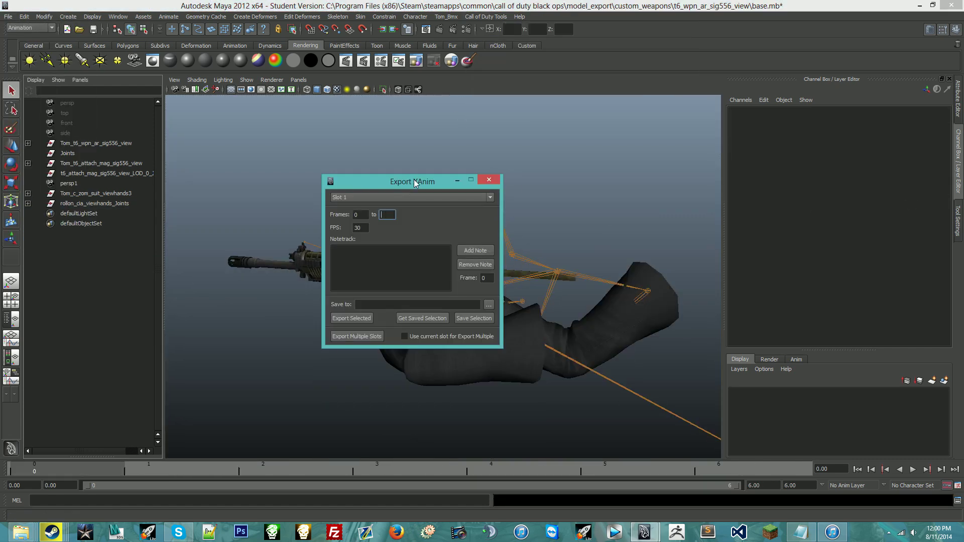
{"action": "left_click", "coordinate": [489, 305]}
{"action": "type", "text": "last_sho"}
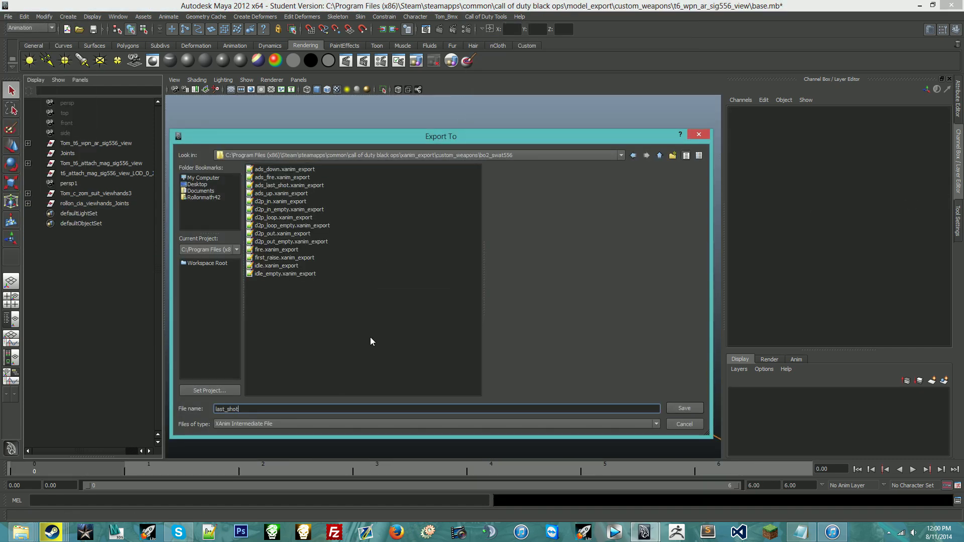
{"action": "type", "text": "t"}
{"action": "key", "text": "Return"}
Select tag_torso and tag_cambone with all their child joints and export the last_shot XAnim.
{"action": "left_click", "coordinate": [28, 204]}
{"action": "left_click", "coordinate": [100, 234]}
{"action": "left_click", "coordinate": [25, 17]}
{"action": "left_click", "coordinate": [65, 190]}
{"action": "left_click", "coordinate": [359, 320]}
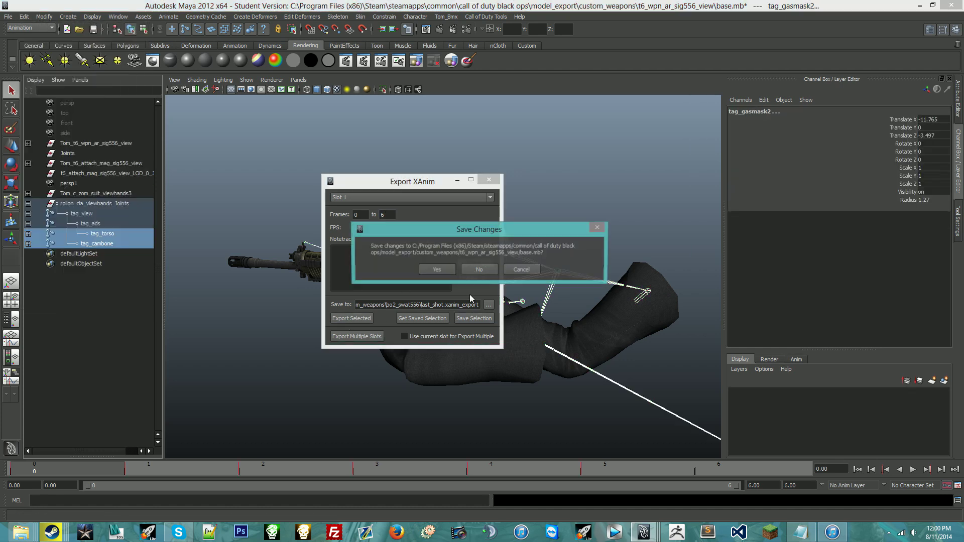
Close the last_shot export window and reopen the base.mb scene without saving changes.
{"action": "left_click", "coordinate": [480, 268]}
{"action": "left_click", "coordinate": [489, 180]}
{"action": "left_click", "coordinate": [8, 17]}
{"action": "left_click", "coordinate": [32, 37]}
{"action": "double_click", "coordinate": [264, 193]}
{"action": "left_click", "coordinate": [480, 267]}
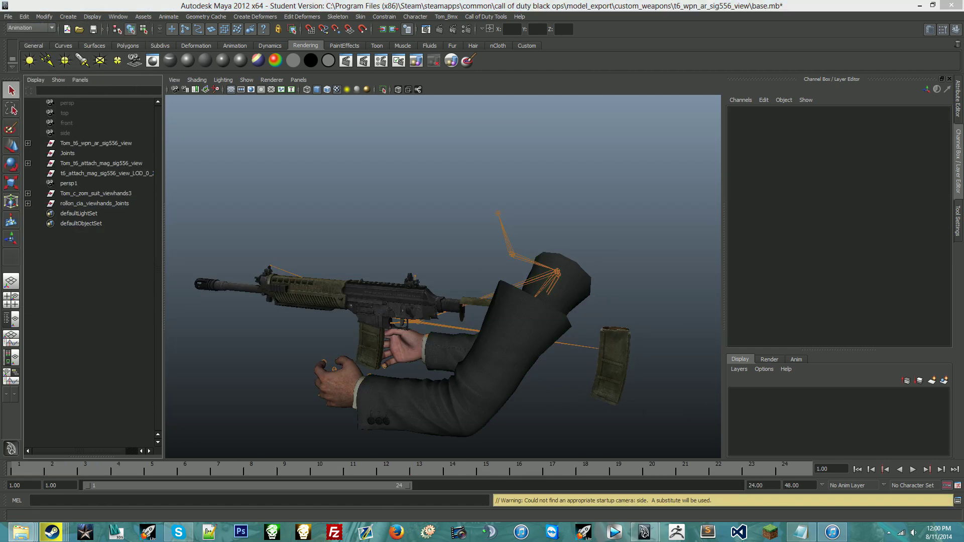
Set up the XAnim export for frames 0 to 36, saved as pullout in the bo2_swat556 folder.
{"action": "left_click", "coordinate": [486, 18]}
{"action": "left_click", "coordinate": [490, 37]}
{"action": "double_click", "coordinate": [387, 215]}
{"action": "key", "text": "BackSpace"}
{"action": "left_click", "coordinate": [488, 305]}
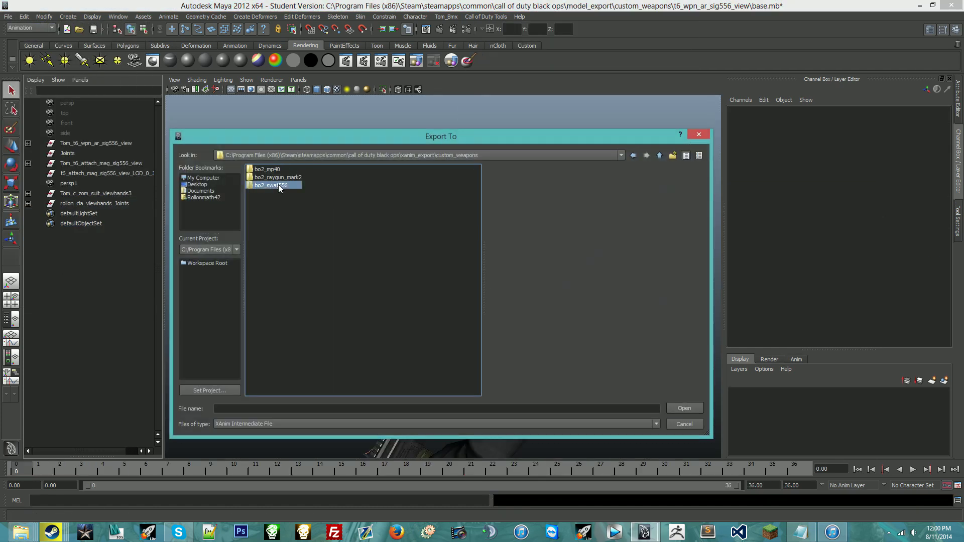
{"action": "type", "text": "pullout"}
{"action": "key", "text": "Return"}
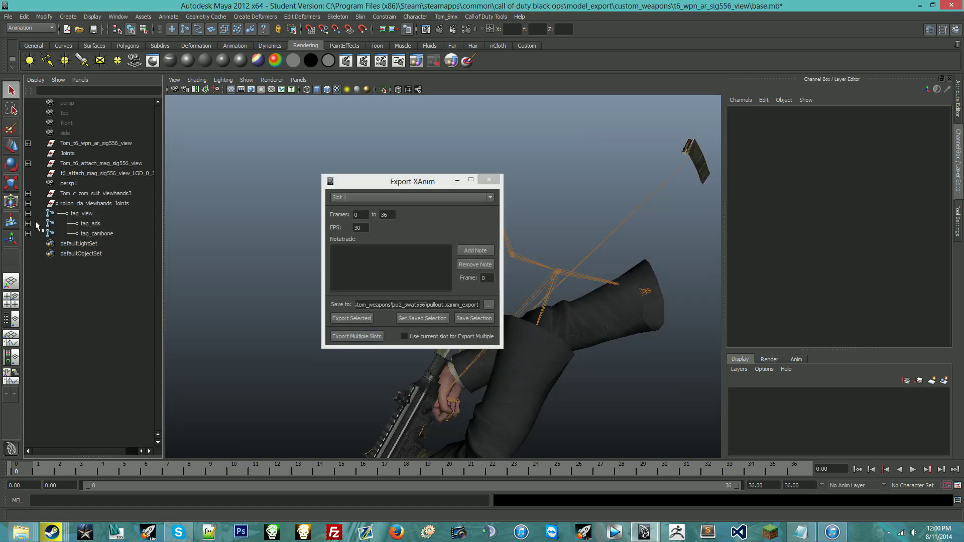
Select tag_torso and tag_cambone with all their child joints and export the pullout XAnim.
{"action": "left_click", "coordinate": [28, 223]}
{"action": "left_click_drag", "start_coordinate": [103, 234], "coordinate": [98, 244]}
{"action": "left_click", "coordinate": [24, 17]}
{"action": "left_click", "coordinate": [51, 189]}
{"action": "left_click", "coordinate": [355, 318]}
Close the pullout export window and reopen the base.mb scene.
{"action": "left_click", "coordinate": [489, 179]}
{"action": "left_click", "coordinate": [8, 16]}
{"action": "left_click", "coordinate": [26, 36]}
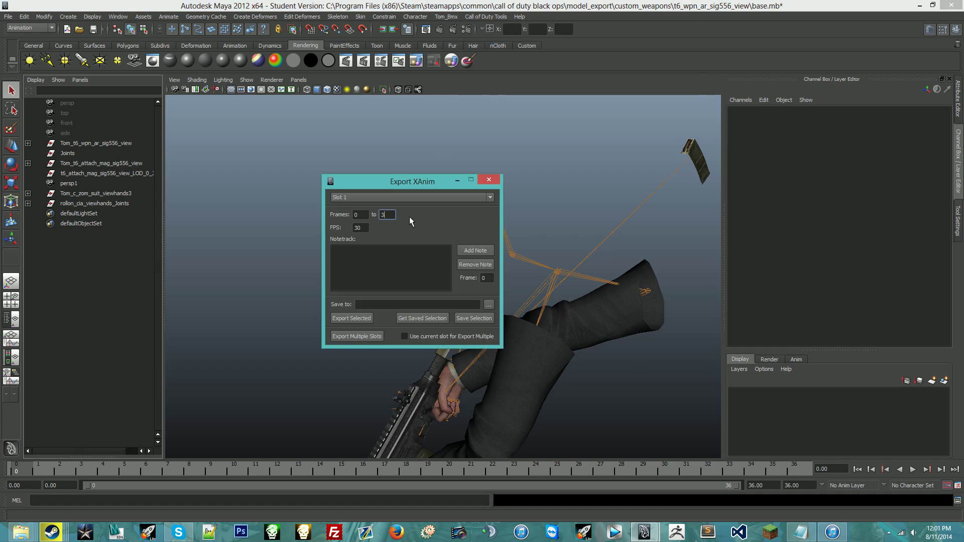
Set up the XAnim export for frames 0 to 36, saved as pullout_empty in the bo2_swat556 folder.
{"action": "left_click", "coordinate": [488, 304]}
{"action": "type", "text": "pullout_empty"}
{"action": "key", "text": "Return"}
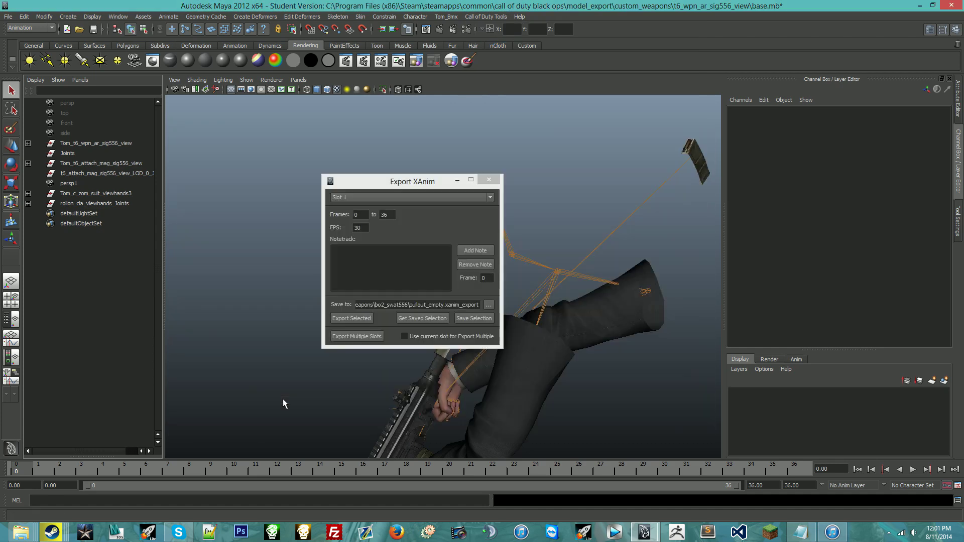
Select tag_torso and tag_cambone with all their child joints, save this selection and export the pullout_empty XAnim.
{"action": "left_click", "coordinate": [28, 214]}
{"action": "left_click", "coordinate": [28, 224]}
{"action": "left_click", "coordinate": [102, 233]}
{"action": "left_click", "coordinate": [98, 243], "text": "shift"}
{"action": "left_click", "coordinate": [24, 16]}
{"action": "left_click", "coordinate": [63, 188]}
{"action": "left_click", "coordinate": [475, 318]}
{"action": "left_click", "coordinate": [351, 318]}
Close the pullout_empty export window and reopen the base.mb scene without saving changes.
{"action": "left_click", "coordinate": [489, 179]}
{"action": "left_click", "coordinate": [8, 17]}
{"action": "left_click", "coordinate": [17, 40]}
{"action": "double_click", "coordinate": [301, 183]}
{"action": "left_click", "coordinate": [482, 272]}
Set up the XAnim export for frames 0 to 36, saved as pullout_quick in the bo2_swat556 folder.
{"action": "left_click", "coordinate": [496, 19]}
{"action": "left_click", "coordinate": [494, 40]}
{"action": "left_click", "coordinate": [488, 305]}
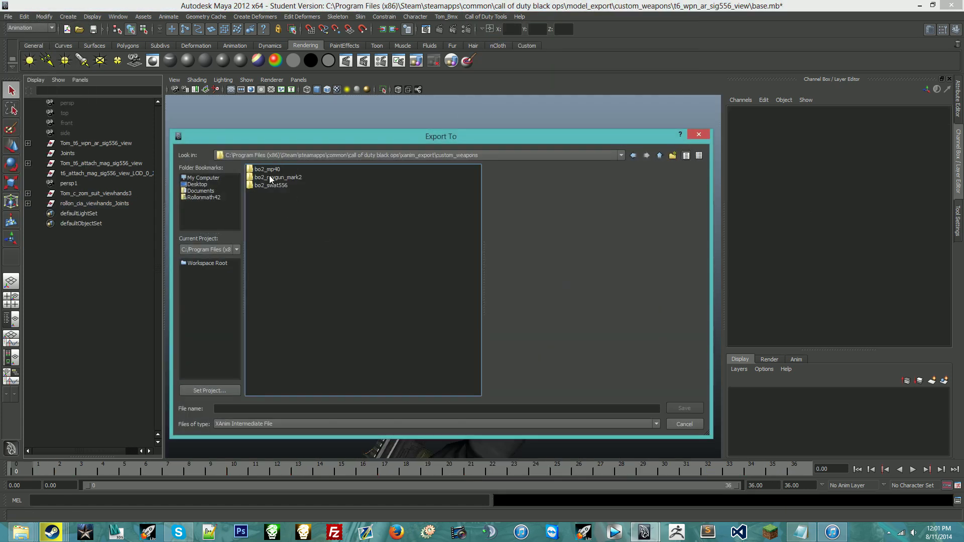
{"action": "type", "text": "pullout_quick"}
{"action": "key", "text": "Return"}
Select tag_torso and tag_cambone with all their child joints and export the pullout_quick XAnim.
{"action": "left_click", "coordinate": [28, 203]}
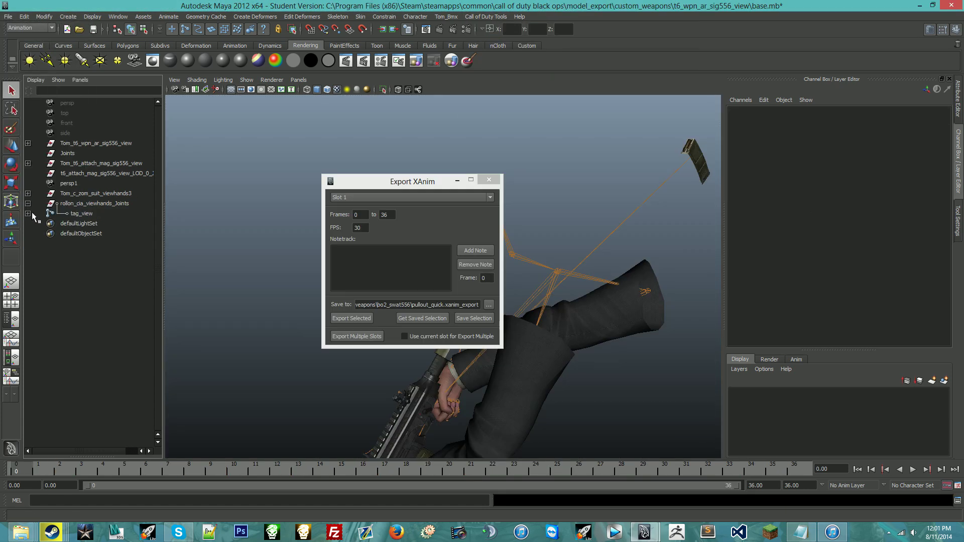
{"action": "left_click", "coordinate": [28, 213]}
{"action": "left_click", "coordinate": [95, 234]}
{"action": "left_click", "coordinate": [103, 244], "text": "ctrl"}
{"action": "left_click", "coordinate": [24, 17]}
{"action": "left_click", "coordinate": [70, 188]}
{"action": "left_click", "coordinate": [343, 319]}
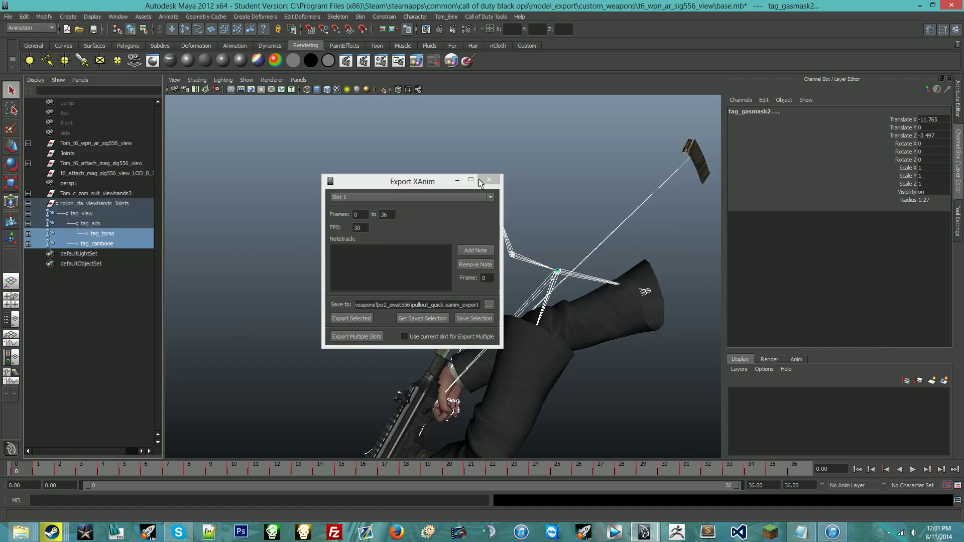
Reopen the base.mb scene and set the putaway animation's XAnim export destination to putaway in the bo2_swat556 folder.
{"action": "key", "text": "ctrl+o"}
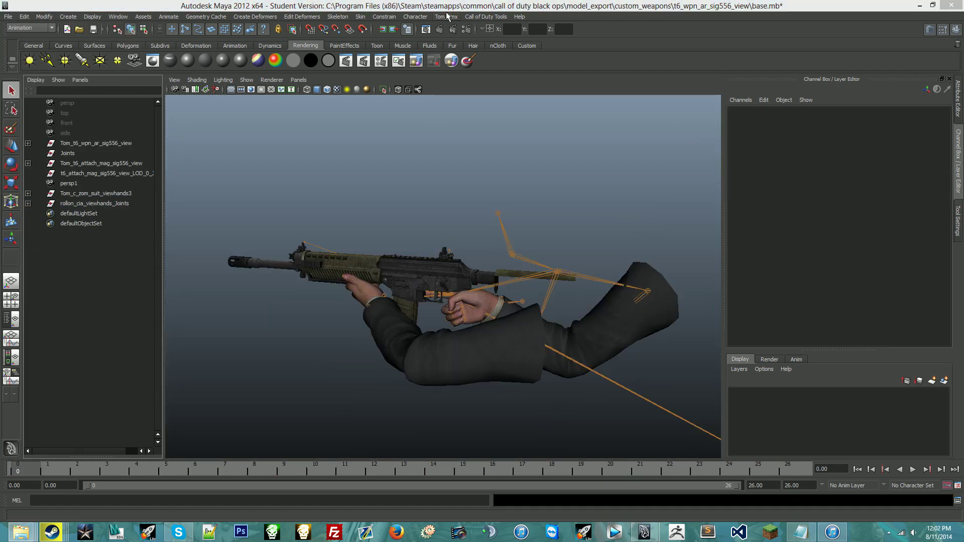
{"action": "left_click", "coordinate": [488, 305]}
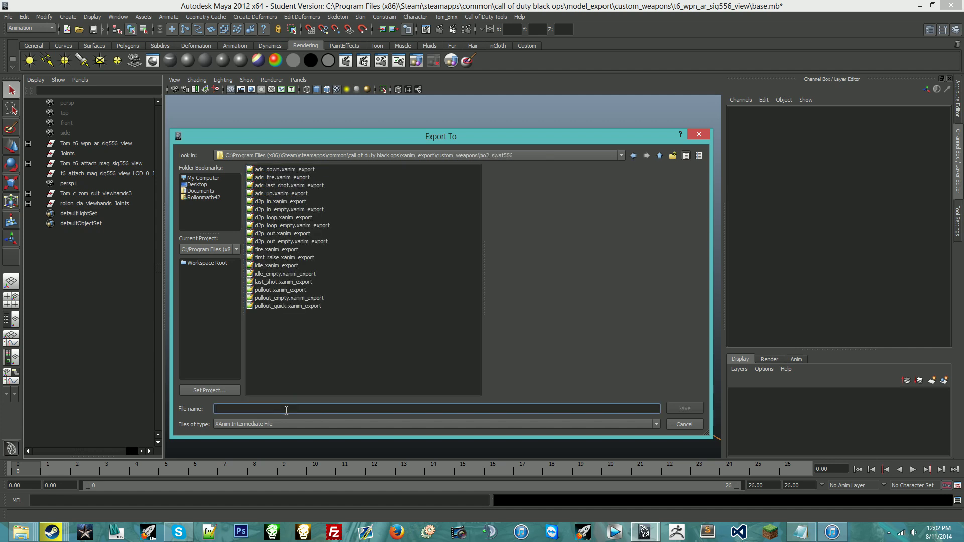
{"action": "type", "text": "putaway"}
{"action": "key", "text": "Return"}
Select tag_torso and tag_cambone with all their child joints and export the putaway XAnim.
{"action": "left_click", "coordinate": [28, 224]}
{"action": "left_click_drag", "start_coordinate": [104, 234], "coordinate": [100, 243]}
{"action": "left_click", "coordinate": [24, 17]}
{"action": "left_click", "coordinate": [74, 189]}
{"action": "left_click", "coordinate": [351, 318]}
Close the putaway export window and reopen the base.mb scene without saving changes.
{"action": "left_click", "coordinate": [470, 272]}
{"action": "left_click", "coordinate": [488, 179]}
{"action": "left_click", "coordinate": [11, 18]}
{"action": "left_click", "coordinate": [32, 41]}
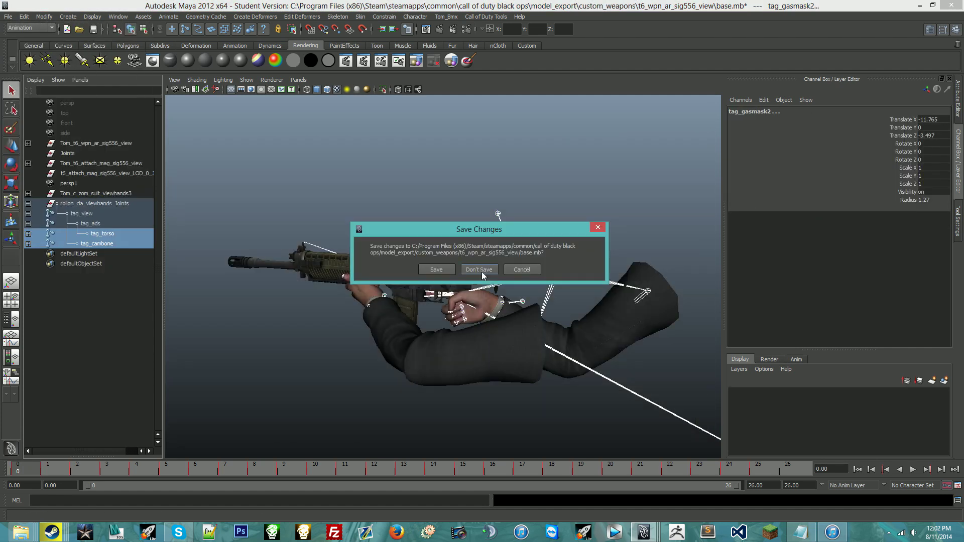
{"action": "left_click", "coordinate": [471, 271]}
Set up the XAnim export for frames 0 to 26, saved as putaway_empty in the bo2_swat556 folder.
{"action": "left_click", "coordinate": [486, 17]}
{"action": "left_click", "coordinate": [486, 40]}
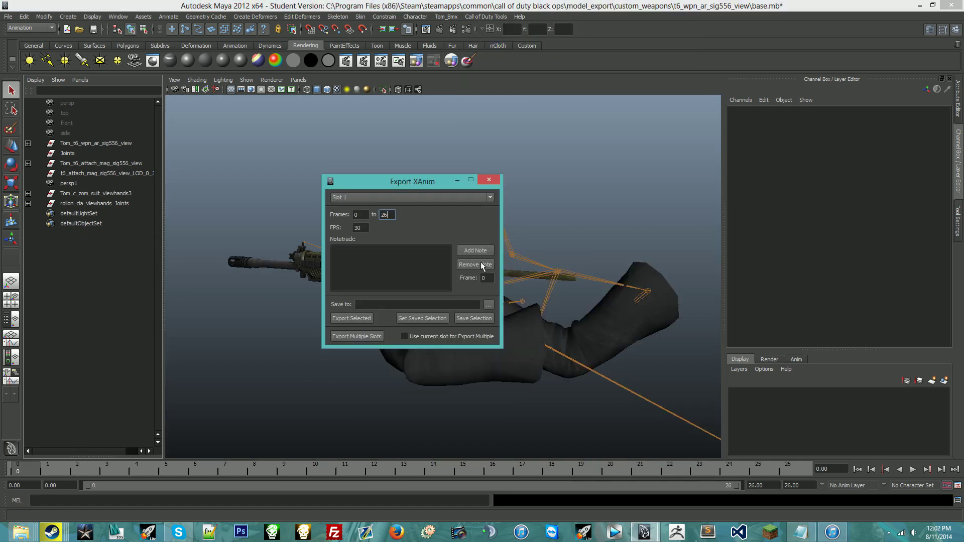
{"action": "left_click", "coordinate": [489, 304]}
{"action": "left_click", "coordinate": [472, 408]}
{"action": "type", "text": "putaway_empty"}
{"action": "key", "text": "Return"}
Select tag_torso and tag_cambone with all their child joints and export the putaway_empty XAnim.
{"action": "left_click", "coordinate": [29, 203]}
{"action": "left_click", "coordinate": [28, 213]}
{"action": "left_click", "coordinate": [28, 223]}
{"action": "left_click_drag", "start_coordinate": [103, 234], "coordinate": [105, 242]}
{"action": "left_click", "coordinate": [24, 17]}
{"action": "left_click", "coordinate": [67, 189]}
{"action": "left_click", "coordinate": [352, 318]}
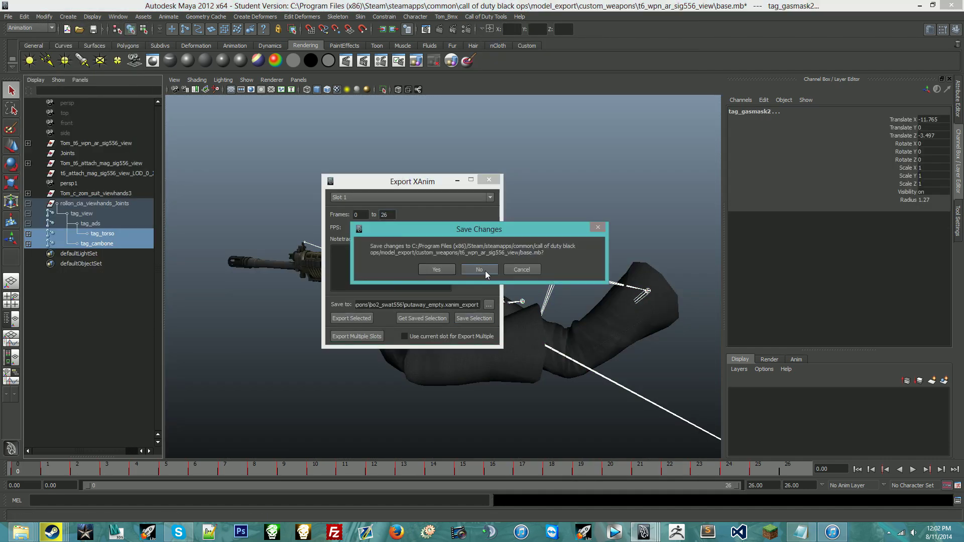
Close the putaway_empty export window and reopen the base.mb scene without saving changes.
{"action": "left_click", "coordinate": [478, 270]}
{"action": "left_click", "coordinate": [488, 179]}
{"action": "left_click", "coordinate": [12, 18]}
{"action": "left_click", "coordinate": [27, 40]}
{"action": "left_click", "coordinate": [471, 271]}
{"action": "double_click", "coordinate": [265, 193]}
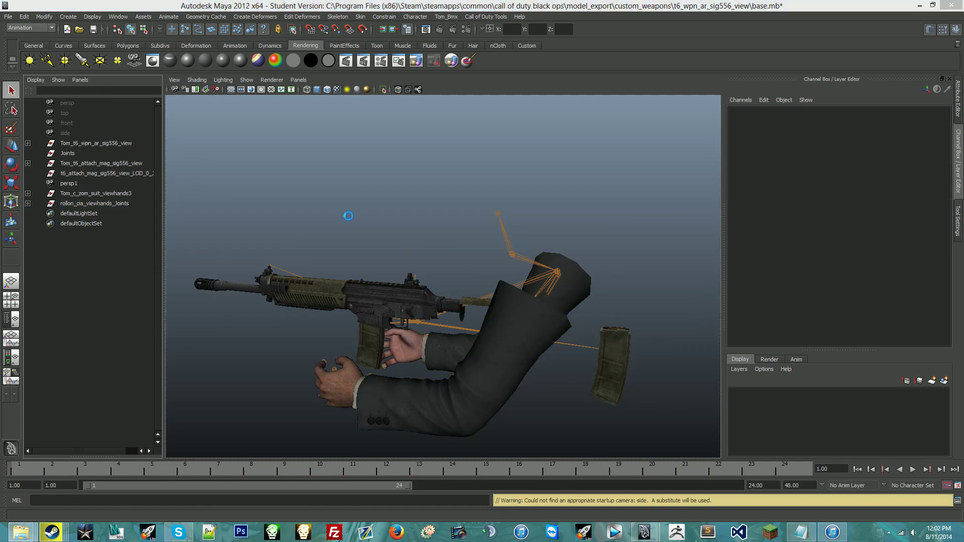
Set up the next XAnim export with putaway_quick as its file name in the bo2_swat556 folder.
{"action": "left_click", "coordinate": [486, 16]}
{"action": "left_click", "coordinate": [486, 41]}
{"action": "left_click", "coordinate": [488, 304]}
{"action": "left_click", "coordinate": [279, 170]}
{"action": "left_click", "coordinate": [267, 407]}
{"action": "type", "text": "putaway_quick"}
{"action": "key", "text": "Return"}
Select tag_torso and tag_cambone with all their child joints and export the putaway_quick XAnim.
{"action": "left_click", "coordinate": [29, 214]}
{"action": "left_click", "coordinate": [28, 224]}
{"action": "left_click_drag", "start_coordinate": [106, 244], "coordinate": [109, 235]}
{"action": "left_click", "coordinate": [24, 17]}
{"action": "left_click", "coordinate": [60, 193]}
{"action": "left_click", "coordinate": [352, 318]}
Reopen the base.mb scene without saving changes and play the reload animation.
{"action": "left_click", "coordinate": [477, 270]}
{"action": "left_click", "coordinate": [8, 17]}
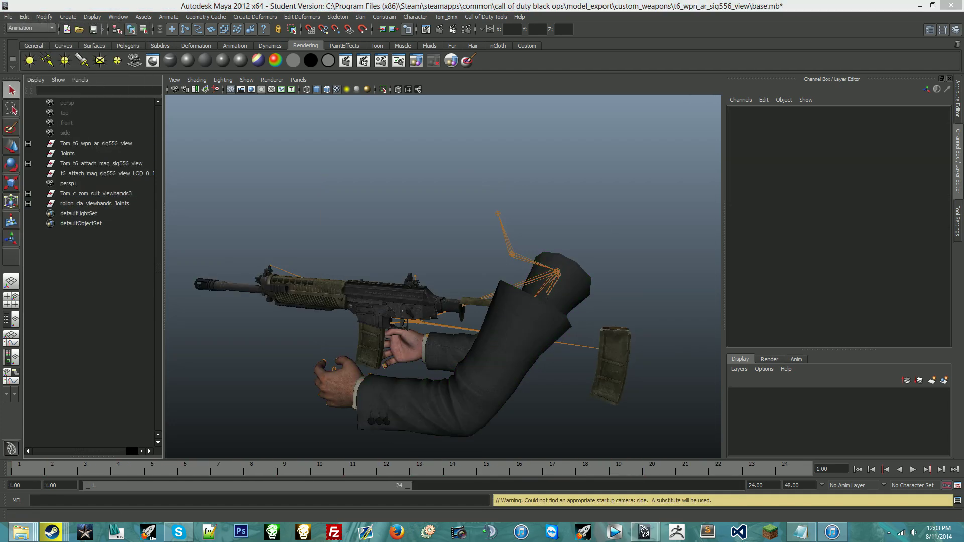
{"action": "left_click", "coordinate": [912, 468]}
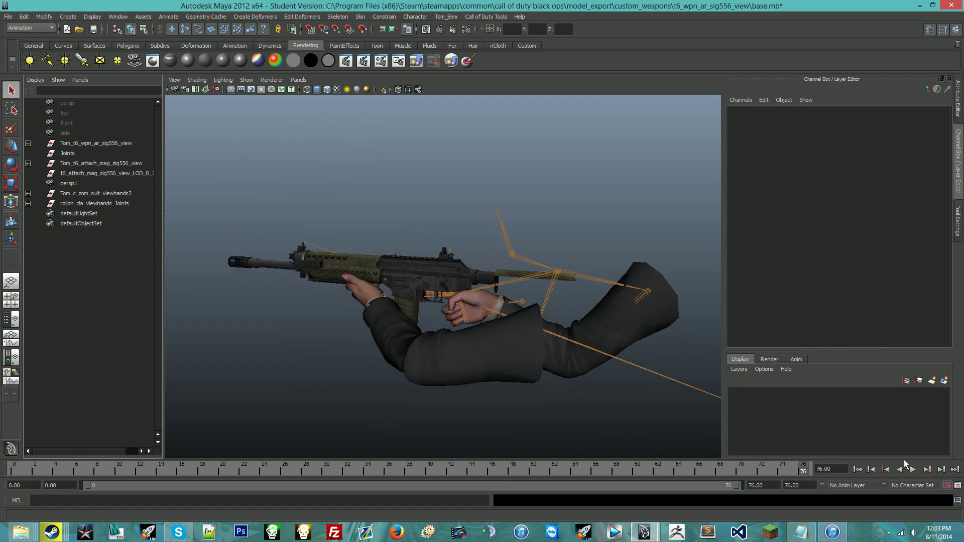
Set up the XAnim export for frames 0 to 76, saved as reload in the bo2_swat556 folder.
{"action": "left_click", "coordinate": [493, 41]}
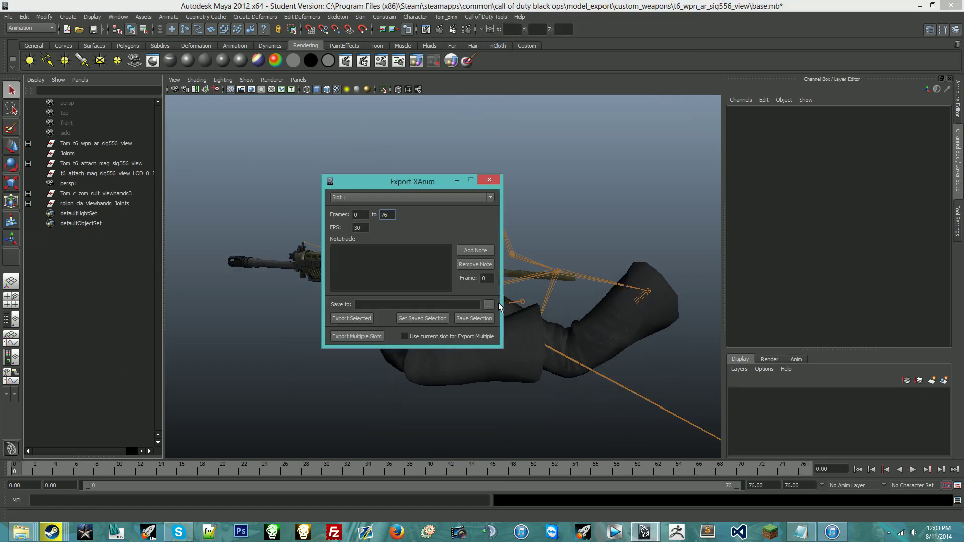
{"action": "left_click", "coordinate": [500, 308]}
{"action": "type", "text": "reload"}
{"action": "key", "text": "Return"}
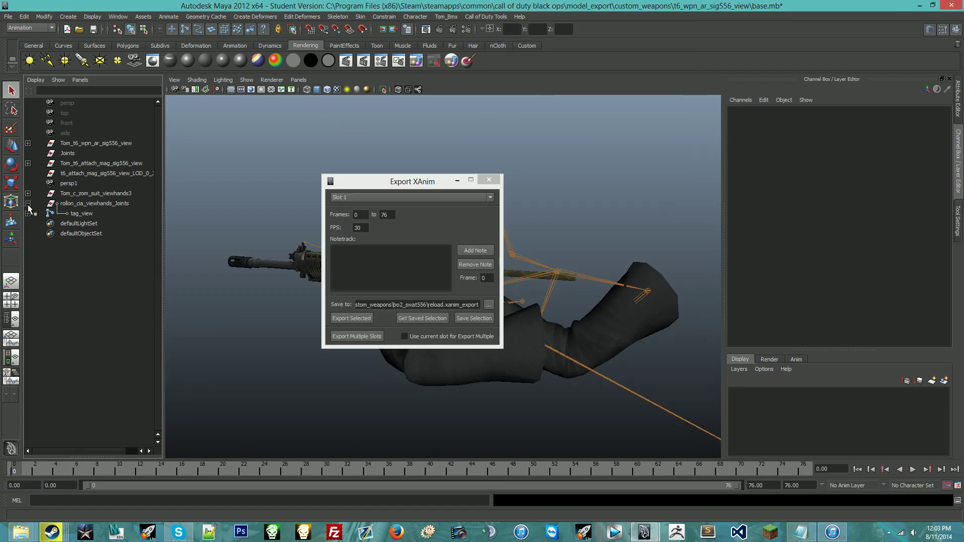
Select tag_torso and tag_cambone with all their child joints and export the reload XAnim.
{"action": "left_click", "coordinate": [28, 214]}
{"action": "left_click", "coordinate": [28, 223]}
{"action": "left_click", "coordinate": [102, 233]}
{"action": "left_click", "coordinate": [97, 243], "text": "ctrl"}
{"action": "left_click", "coordinate": [25, 17]}
{"action": "left_click", "coordinate": [53, 184]}
{"action": "left_click", "coordinate": [352, 318]}
Close the reload export window and reopen the base.mb scene without saving changes.
{"action": "left_click", "coordinate": [485, 269]}
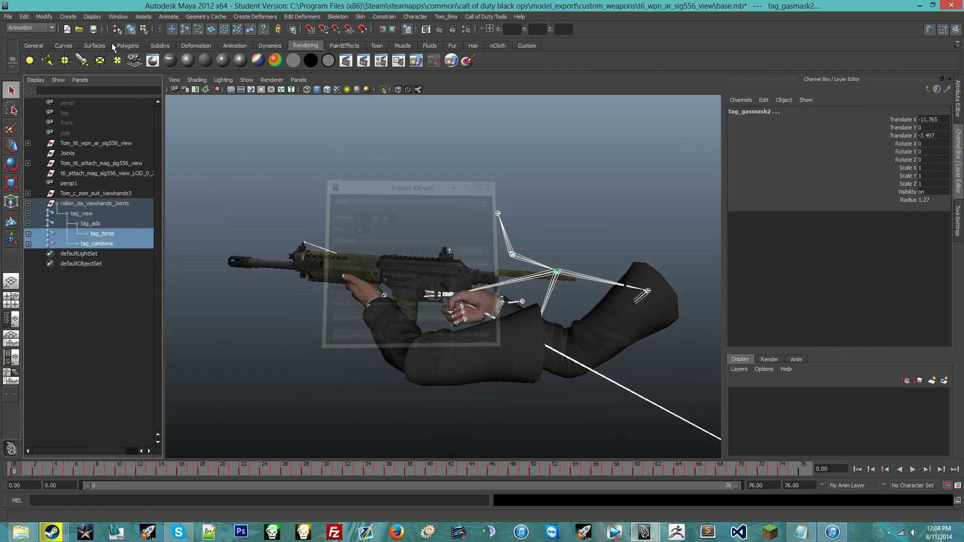
{"action": "left_click", "coordinate": [8, 16]}
{"action": "left_click", "coordinate": [24, 39]}
{"action": "double_click", "coordinate": [270, 201]}
{"action": "left_click", "coordinate": [482, 269]}
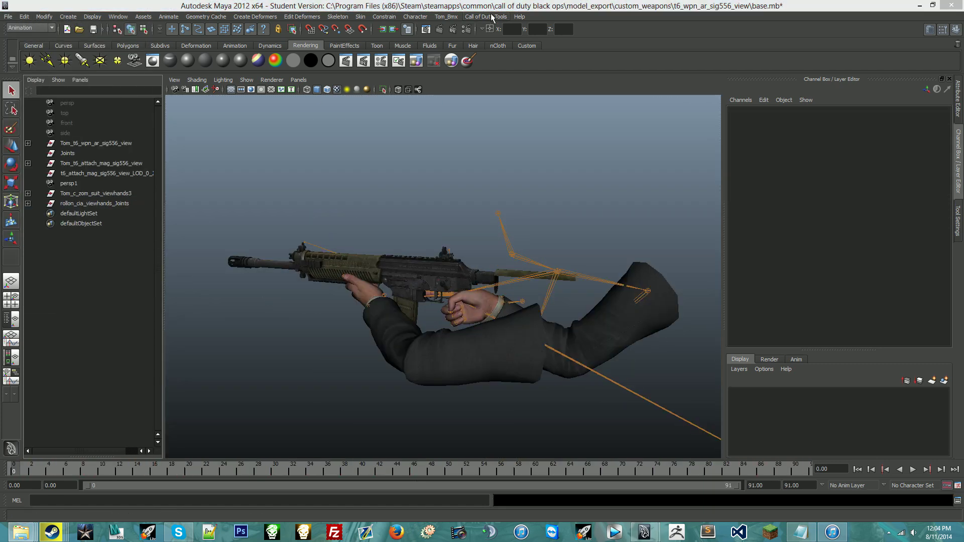
Set up the XAnim export for frames 0 to 91, saved as reload_empty in the bo2_swat556 folder.
{"action": "left_click", "coordinate": [491, 18]}
{"action": "left_click", "coordinate": [490, 36]}
{"action": "left_click_drag", "start_coordinate": [381, 215], "coordinate": [414, 191]}
{"action": "type", "text": "91"}
{"action": "left_click", "coordinate": [489, 304]}
{"action": "double_click", "coordinate": [281, 171]}
{"action": "double_click", "coordinate": [294, 252]}
{"action": "left_click", "coordinate": [311, 406]}
{"action": "type", "text": "reload_empty"}
{"action": "key", "text": "Return"}
Select tag_torso and tag_cambone with all their child joints and export the reload_empty XAnim.
{"action": "left_click", "coordinate": [28, 203]}
{"action": "left_click", "coordinate": [28, 214]}
{"action": "left_click", "coordinate": [28, 224]}
{"action": "left_click", "coordinate": [103, 233]}
{"action": "left_click", "coordinate": [97, 244], "text": "ctrl"}
{"action": "left_click", "coordinate": [24, 17]}
{"action": "left_click", "coordinate": [55, 194]}
{"action": "left_click", "coordinate": [465, 320]}
{"action": "left_click", "coordinate": [352, 319]}
{"action": "left_click", "coordinate": [480, 270]}
Close the reload_empty export window and reopen the base.mb scene without saving changes.
{"action": "left_click", "coordinate": [489, 180]}
{"action": "left_click", "coordinate": [8, 17]}
{"action": "left_click", "coordinate": [24, 39]}
{"action": "double_click", "coordinate": [268, 193]}
{"action": "left_click", "coordinate": [482, 273]}
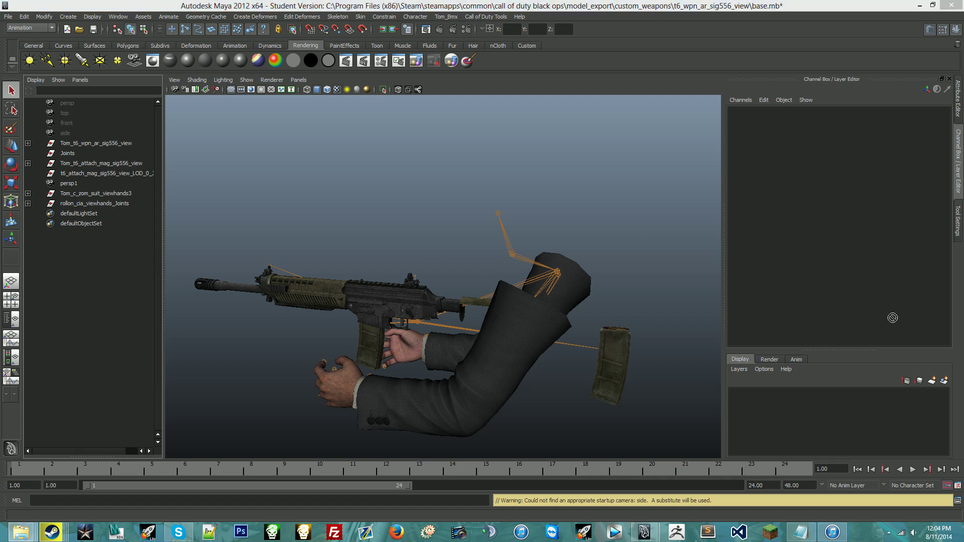
Set up the XAnim export for the sprint-in animation, saved as sprint_in in the bo2_swat556 folder.
{"action": "left_click", "coordinate": [493, 18]}
{"action": "left_click", "coordinate": [496, 39]}
{"action": "left_click", "coordinate": [489, 303]}
{"action": "double_click", "coordinate": [278, 179]}
{"action": "double_click", "coordinate": [284, 186]}
{"action": "type", "text": "sprint_in"}
{"action": "key", "text": "Return"}
Select tag_torso and tag_cambone with all their child joints and export the sprint_in XAnim.
{"action": "left_click", "coordinate": [29, 223]}
{"action": "left_click", "coordinate": [102, 233]}
{"action": "left_click", "coordinate": [102, 243], "text": "shift"}
{"action": "left_click", "coordinate": [24, 17]}
{"action": "left_click", "coordinate": [71, 189]}
{"action": "left_click", "coordinate": [352, 318]}
{"action": "left_click", "coordinate": [487, 270]}
Close the sprint_in export window and reopen the base.mb scene without saving changes.
{"action": "left_click", "coordinate": [489, 179]}
{"action": "left_click", "coordinate": [9, 18]}
{"action": "left_click", "coordinate": [25, 39]}
{"action": "double_click", "coordinate": [274, 195]}
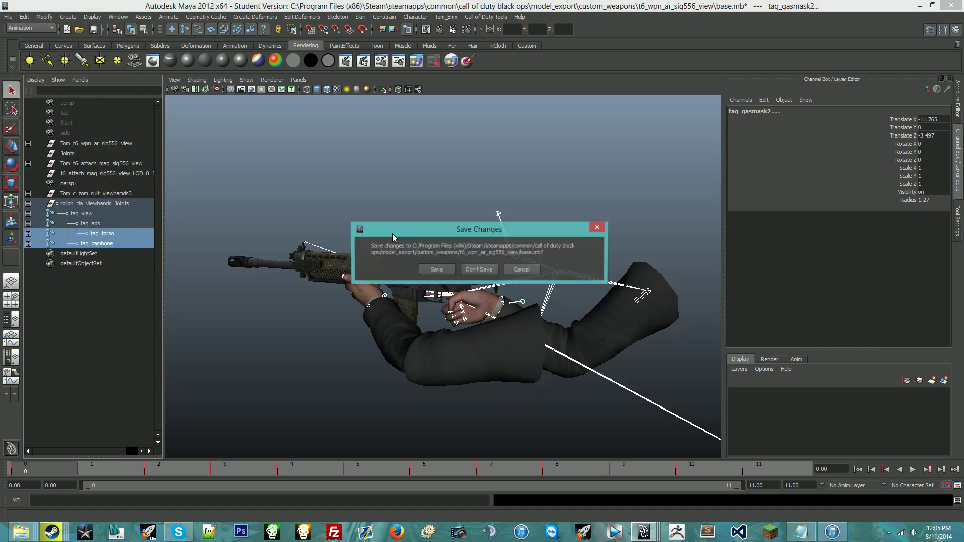
{"action": "left_click_drag", "start_coordinate": [795, 318], "coordinate": [627, 251]}
Set up the XAnim export for frames 0 to 11, saved as sprint_in_empty in the bo2_swat556 folder.
{"action": "left_click", "coordinate": [489, 16]}
{"action": "left_click", "coordinate": [488, 43]}
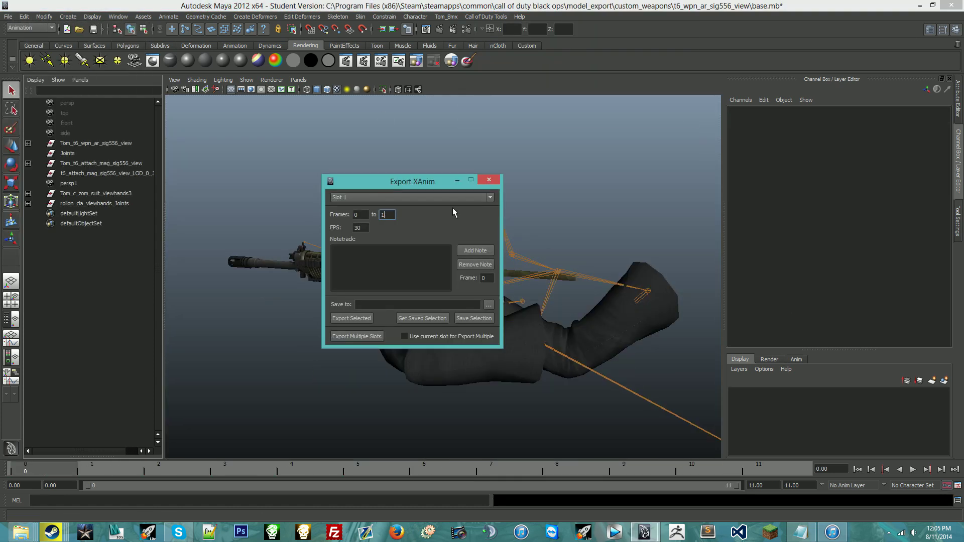
{"action": "left_click", "coordinate": [490, 305]}
{"action": "type", "text": "sprint_in_empty"}
{"action": "key", "text": "Return"}
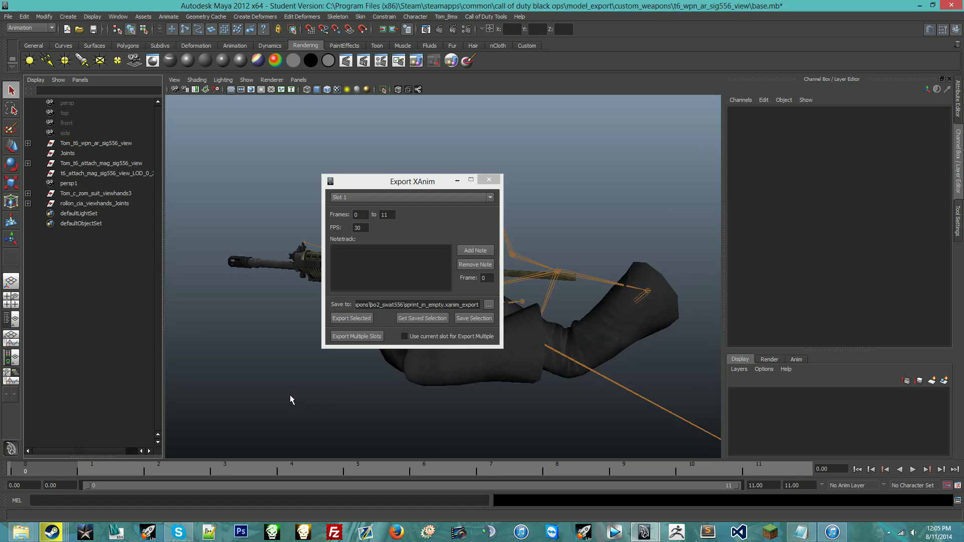
Select tag_torso and tag_cambone with all their child joints and export the sprint_in_empty XAnim.
{"action": "left_click", "coordinate": [29, 203]}
{"action": "left_click", "coordinate": [28, 214]}
{"action": "left_click", "coordinate": [28, 223]}
{"action": "left_click_drag", "start_coordinate": [103, 234], "coordinate": [100, 243]}
{"action": "left_click", "coordinate": [24, 17]}
{"action": "left_click", "coordinate": [44, 180]}
{"action": "left_click", "coordinate": [352, 319]}
{"action": "left_click", "coordinate": [485, 272]}
Close the sprint_in_empty export window and reopen the base.mb scene without saving changes.
{"action": "left_click", "coordinate": [493, 179]}
{"action": "left_click", "coordinate": [8, 17]}
{"action": "left_click", "coordinate": [16, 39]}
{"action": "double_click", "coordinate": [311, 178]}
{"action": "left_click", "coordinate": [486, 272]}
Set up the XAnim export for frames 0 to 31, saved as sprint_loop in the bo2_swat556 folder.
{"action": "left_click", "coordinate": [21, 532]}
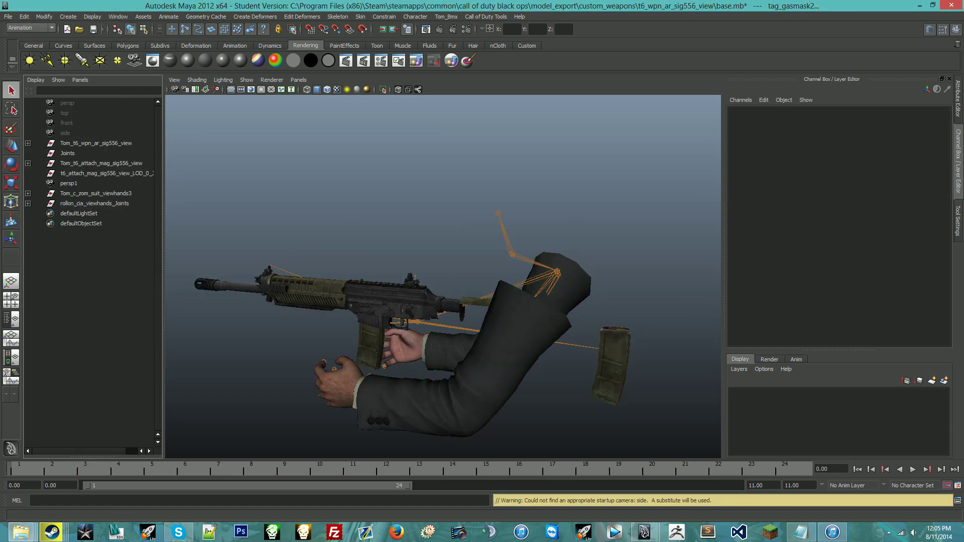
{"action": "left_click", "coordinate": [489, 305]}
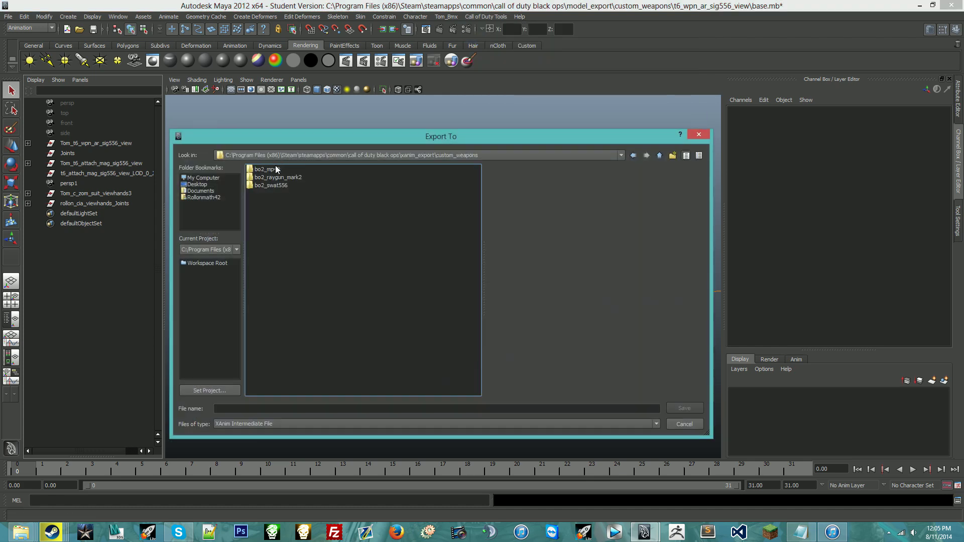
{"action": "type", "text": "sprint_loop"}
{"action": "key", "text": "Return"}
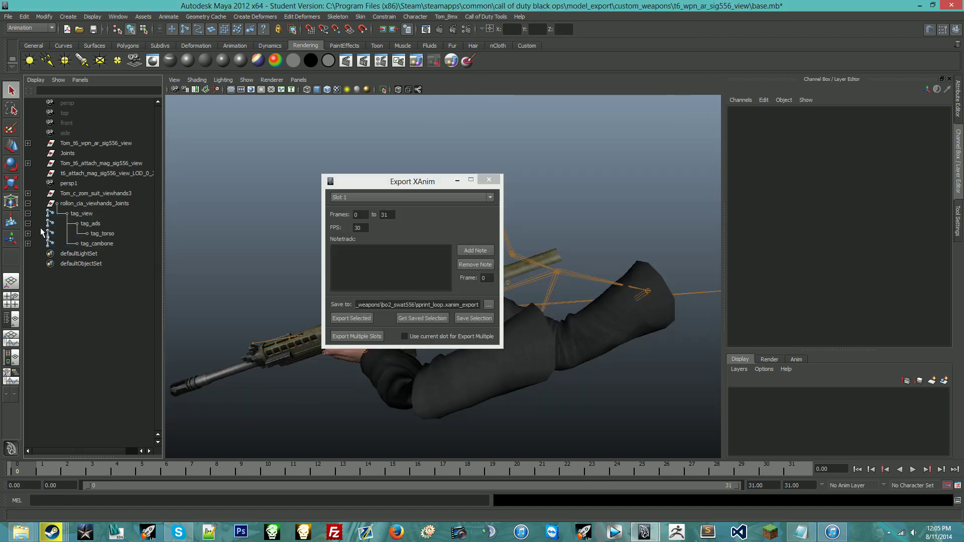
Select tag_torso and tag_cambone with all their child joints and export the sprint_loop XAnim.
{"action": "left_click_drag", "start_coordinate": [102, 234], "coordinate": [99, 241]}
{"action": "left_click", "coordinate": [24, 17]}
{"action": "left_click", "coordinate": [45, 189]}
{"action": "left_click", "coordinate": [478, 318]}
{"action": "left_click", "coordinate": [368, 318]}
{"action": "left_click", "coordinate": [483, 270]}
Close the sprint_loop export window and reopen the base.mb scene without saving changes.
{"action": "left_click", "coordinate": [488, 179]}
{"action": "left_click", "coordinate": [9, 16]}
{"action": "left_click", "coordinate": [22, 42]}
{"action": "left_click", "coordinate": [482, 272]}
{"action": "double_click", "coordinate": [315, 235]}
Set up the XAnim export for frames 0 to 31, saved as sprint_loop_empty in the bo2_swat556 folder.
{"action": "left_click", "coordinate": [486, 16]}
{"action": "left_click", "coordinate": [489, 40]}
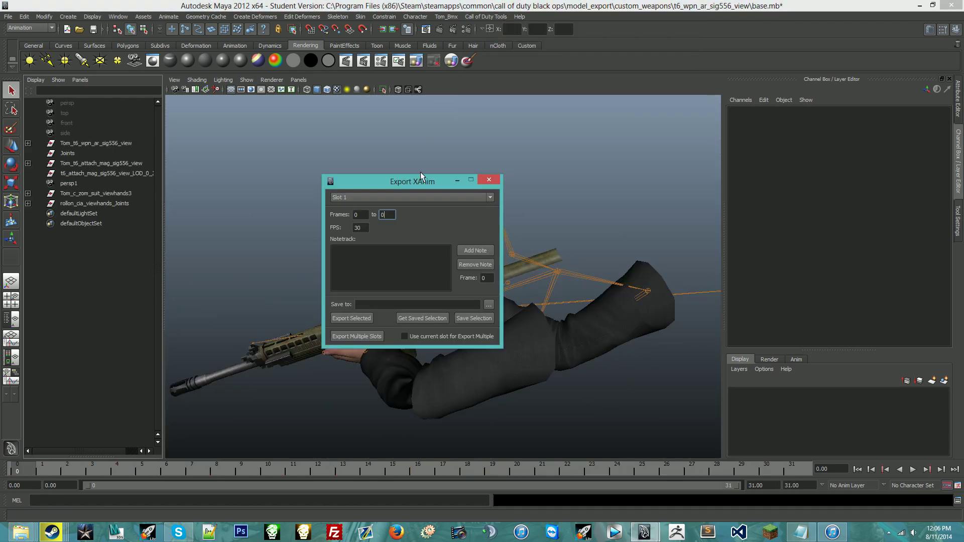
{"action": "left_click", "coordinate": [489, 305]}
{"action": "type", "text": "sprint_loop_empty"}
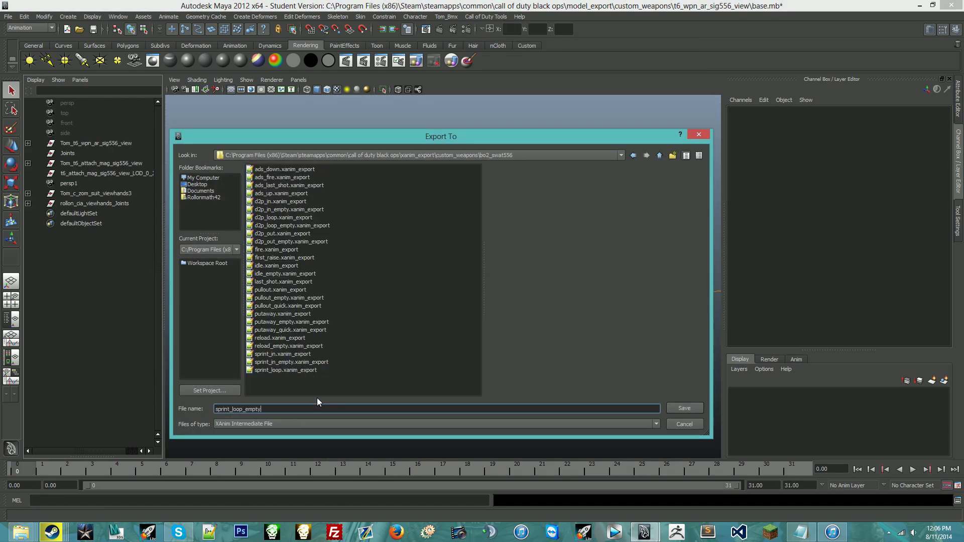
{"action": "key", "text": "Return"}
Select tag_torso and tag_cambone with all their child joints and export the sprint_loop_empty XAnim.
{"action": "left_click", "coordinate": [27, 204]}
{"action": "left_click", "coordinate": [28, 214]}
{"action": "left_click", "coordinate": [28, 223]}
{"action": "left_click", "coordinate": [97, 243]}
{"action": "left_click", "coordinate": [102, 233], "text": "ctrl"}
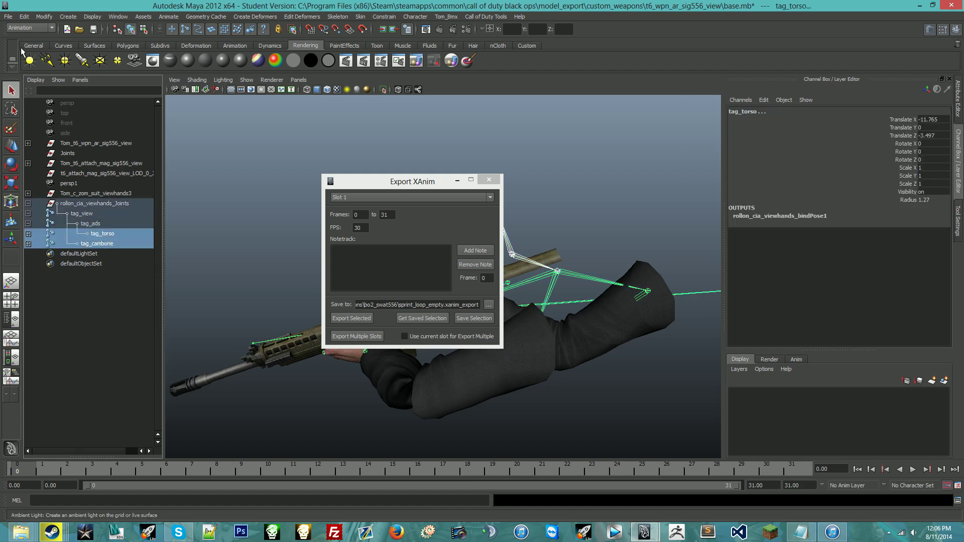
{"action": "left_click", "coordinate": [24, 17]}
{"action": "left_click", "coordinate": [352, 318]}
{"action": "left_click", "coordinate": [22, 41]}
{"action": "left_click", "coordinate": [476, 270]}
Reopen the base.mb scene after the sprint_loop_empty export, without saving changes.
{"action": "left_click", "coordinate": [8, 17]}
{"action": "left_click", "coordinate": [22, 39]}
{"action": "double_click", "coordinate": [274, 192]}
{"action": "left_click", "coordinate": [485, 269]}
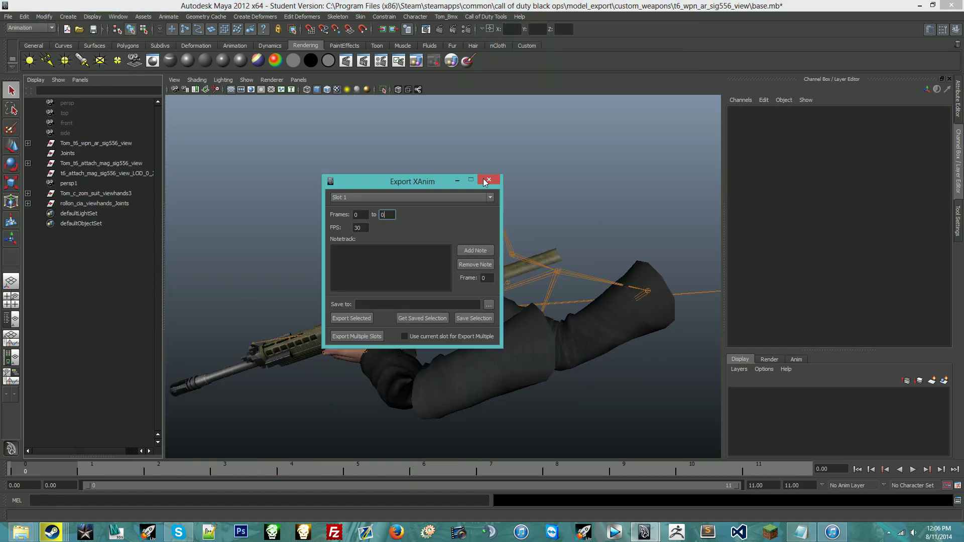
Export tag_torso and tag_cambone with all child joints for frames 0 to 11 as the sprint_out XAnim in the bo2_swat556 folder.
{"action": "left_click", "coordinate": [490, 304]}
{"action": "double_click", "coordinate": [276, 389]}
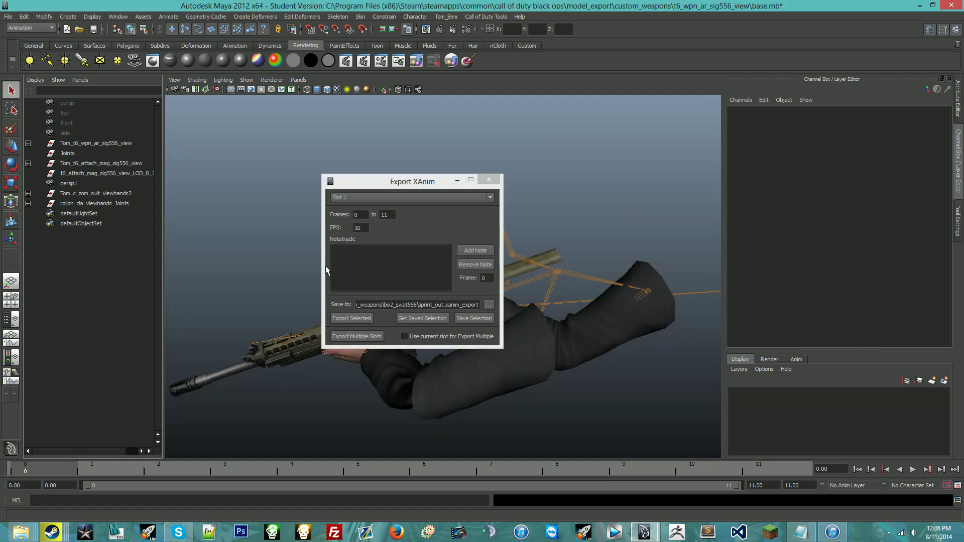
{"action": "left_click", "coordinate": [28, 224]}
{"action": "left_click_drag", "start_coordinate": [102, 234], "coordinate": [97, 243]}
{"action": "left_click", "coordinate": [24, 17]}
{"action": "left_click", "coordinate": [43, 191]}
{"action": "left_click", "coordinate": [365, 318]}
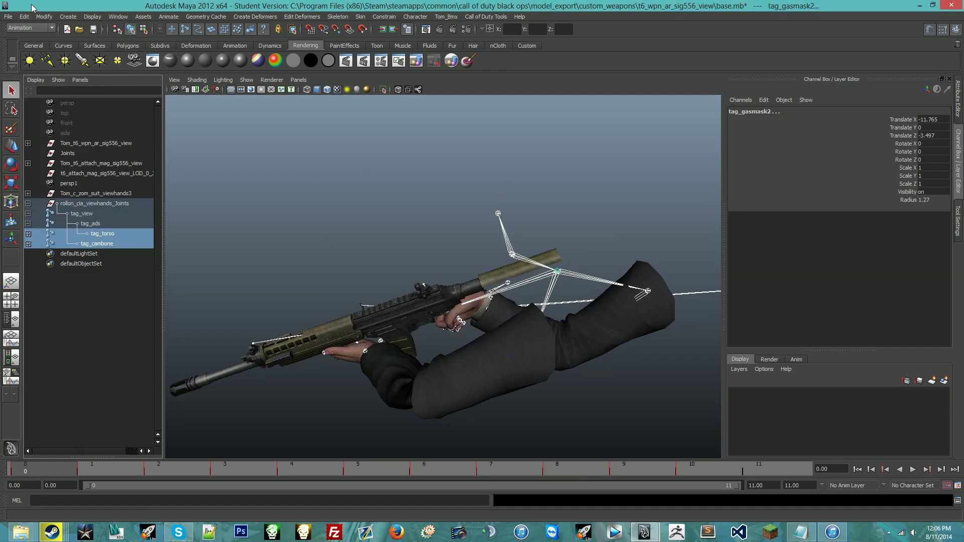
Reopen the base.mb scene after the sprint_out export, without saving changes.
{"action": "left_click", "coordinate": [8, 17]}
{"action": "left_click", "coordinate": [22, 39]}
{"action": "double_click", "coordinate": [274, 192]}
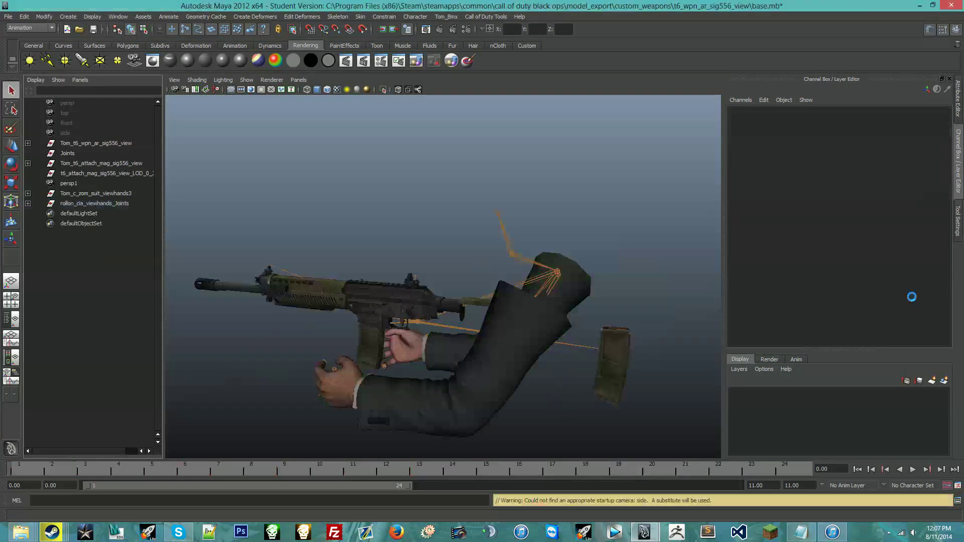
Set up the XAnim export for frames 0 to 11, saved as sprint_out_empty in the bo2_swat556 folder.
{"action": "left_click", "coordinate": [486, 17]}
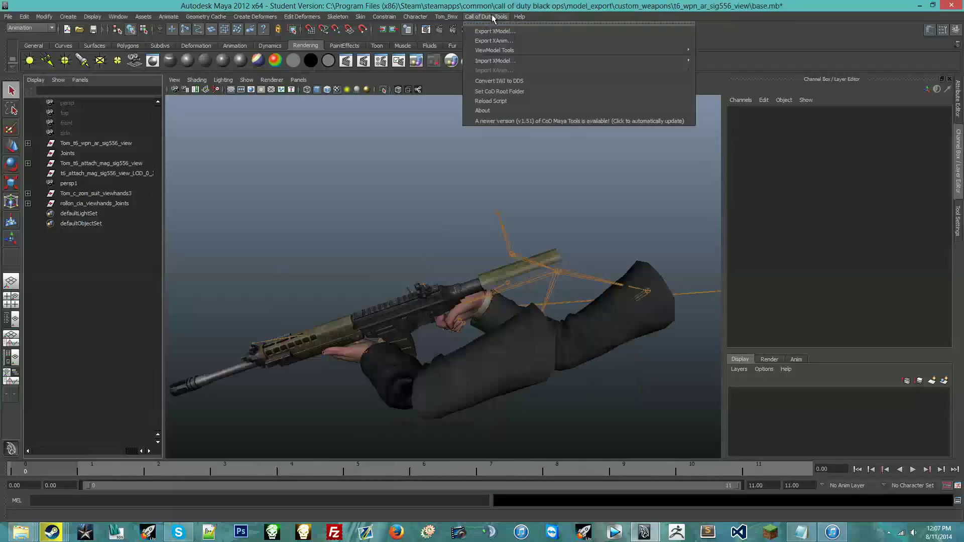
{"action": "left_click", "coordinate": [495, 40]}
{"action": "left_click", "coordinate": [494, 312]}
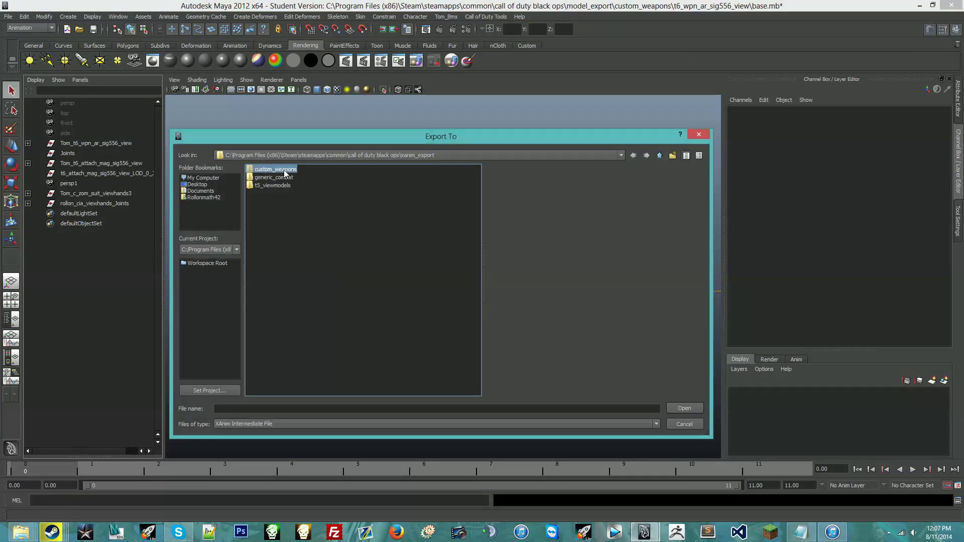
{"action": "left_click", "coordinate": [328, 406]}
{"action": "type", "text": "sprint_out_empty"}
{"action": "key", "text": "Return"}
Select tag_torso and tag_cambone with all their child joints and export the sprint_out_empty XAnim.
{"action": "left_click", "coordinate": [28, 204]}
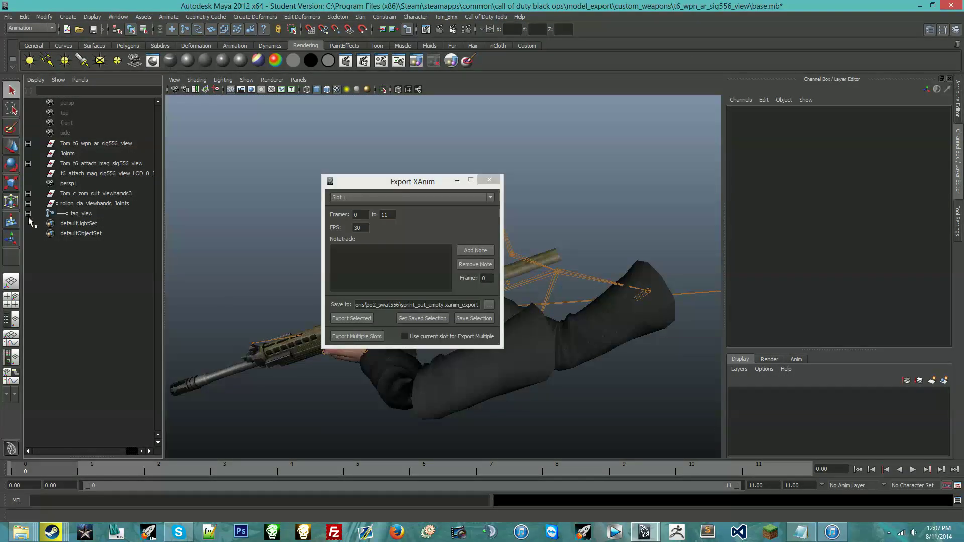
{"action": "left_click", "coordinate": [29, 214]}
{"action": "left_click", "coordinate": [28, 224]}
{"action": "left_click_drag", "start_coordinate": [103, 234], "coordinate": [104, 245]}
{"action": "left_click", "coordinate": [24, 16]}
{"action": "left_click", "coordinate": [67, 189]}
{"action": "left_click", "coordinate": [351, 318]}
{"action": "left_click", "coordinate": [480, 269]}
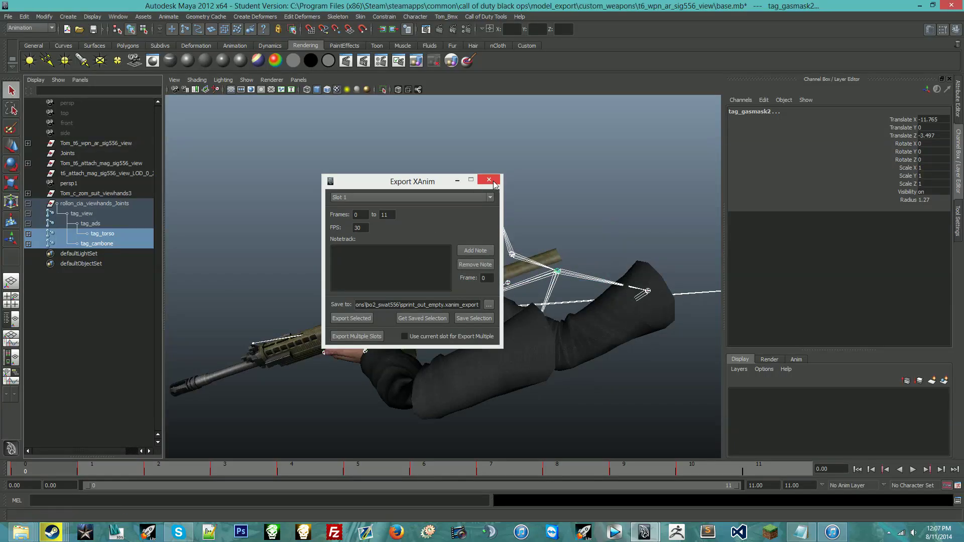
Close the sprint_out_empty export window and reopen the base.mb scene without saving changes.
{"action": "left_click", "coordinate": [488, 180]}
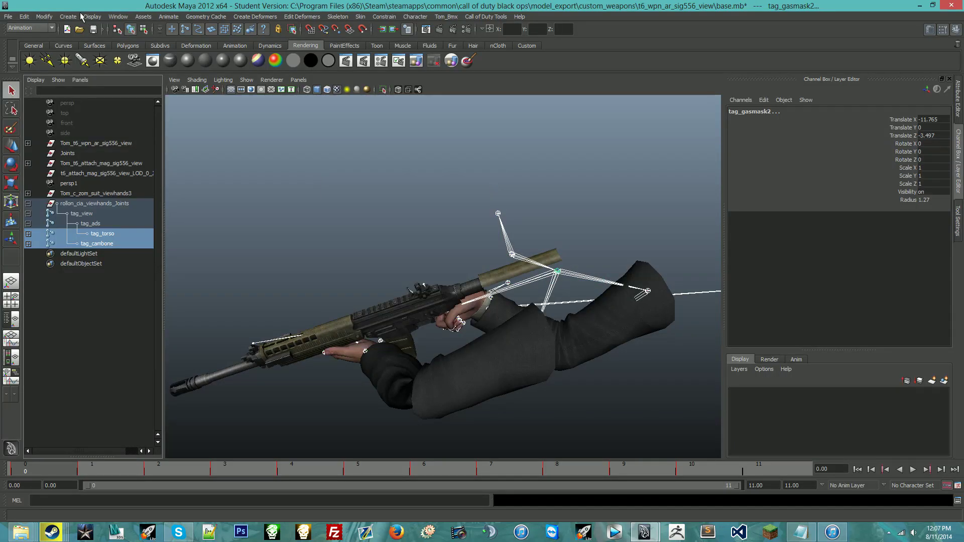
{"action": "left_click", "coordinate": [21, 40]}
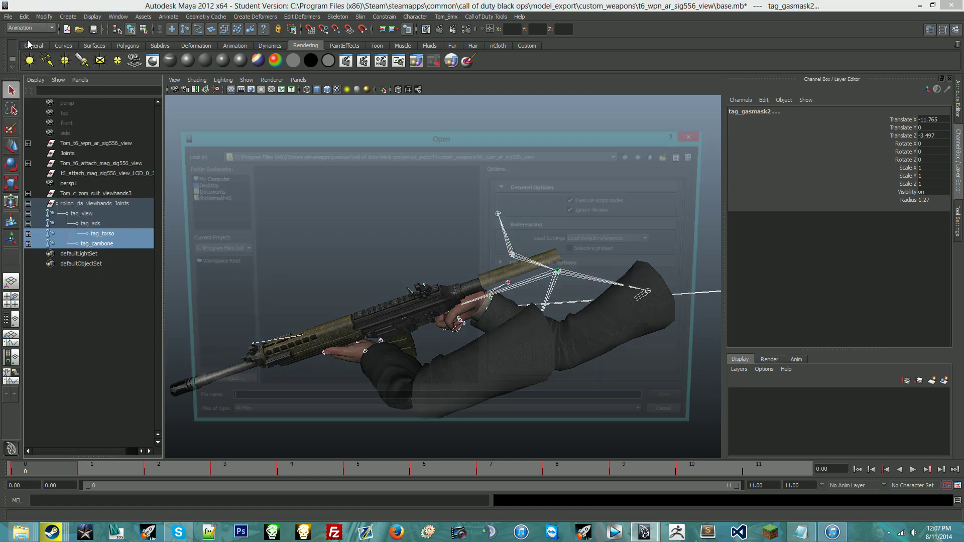
{"action": "double_click", "coordinate": [257, 195]}
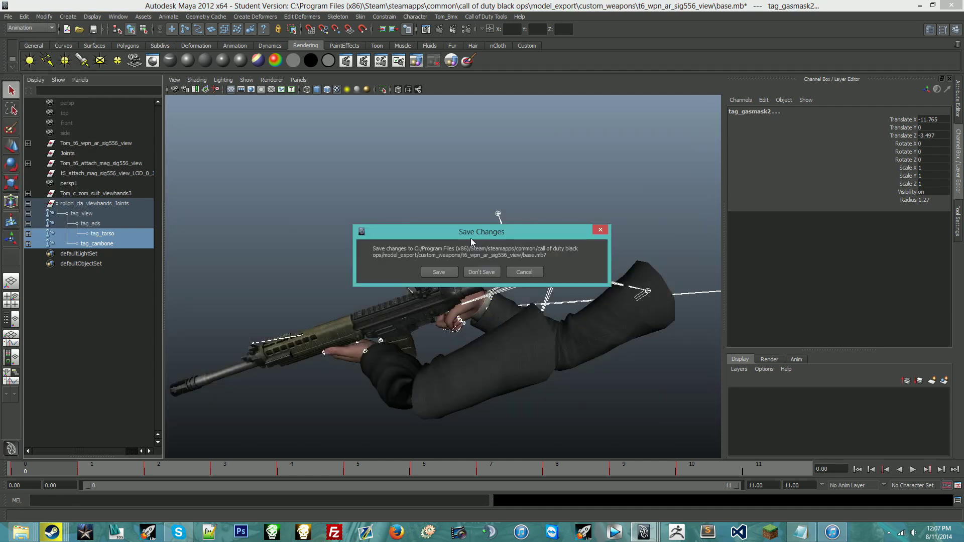
{"action": "left_click", "coordinate": [482, 273]}
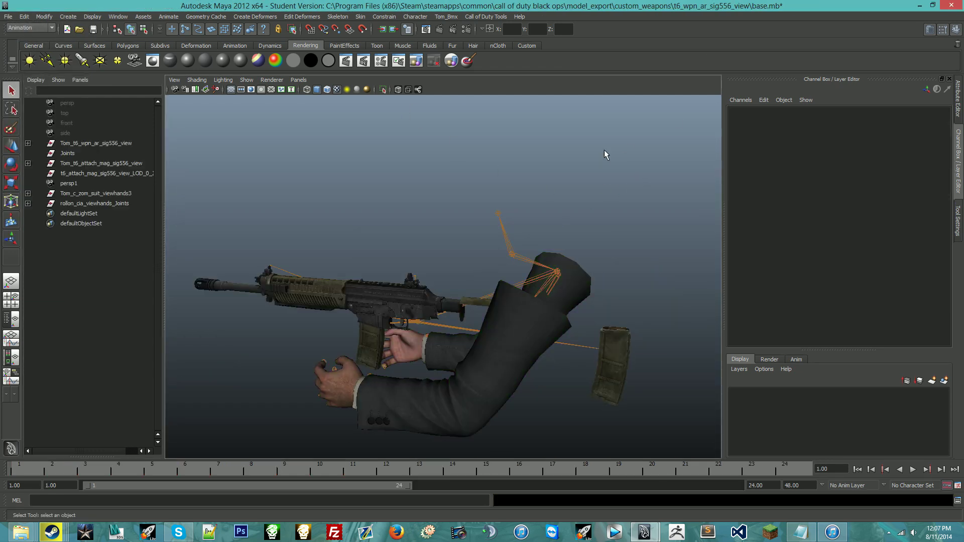
Switch to File Explorer and open xanim_export\custom_weapons\bo2_swat556 in the call of duty black ops folder, docked to half the screen.
{"action": "left_click", "coordinate": [921, 6]}
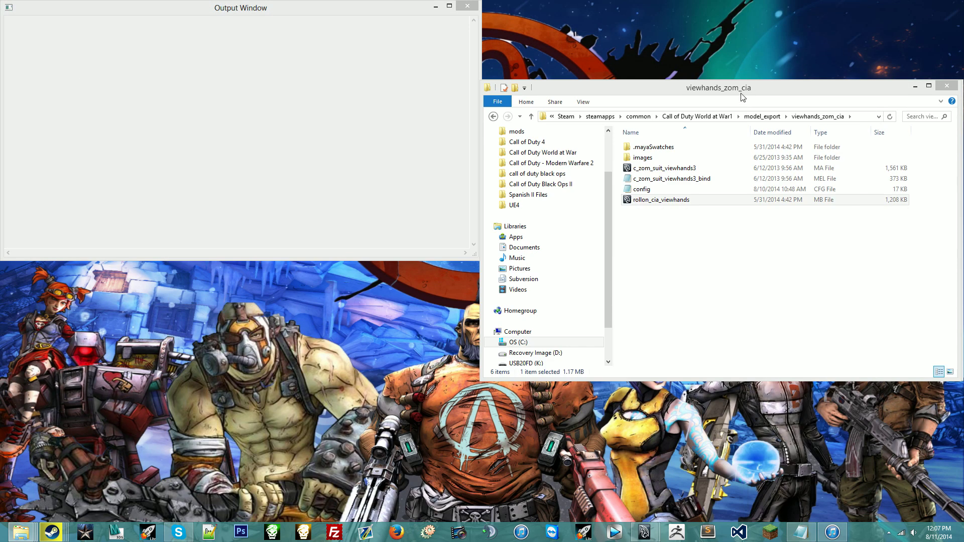
{"action": "left_click", "coordinate": [438, 5]}
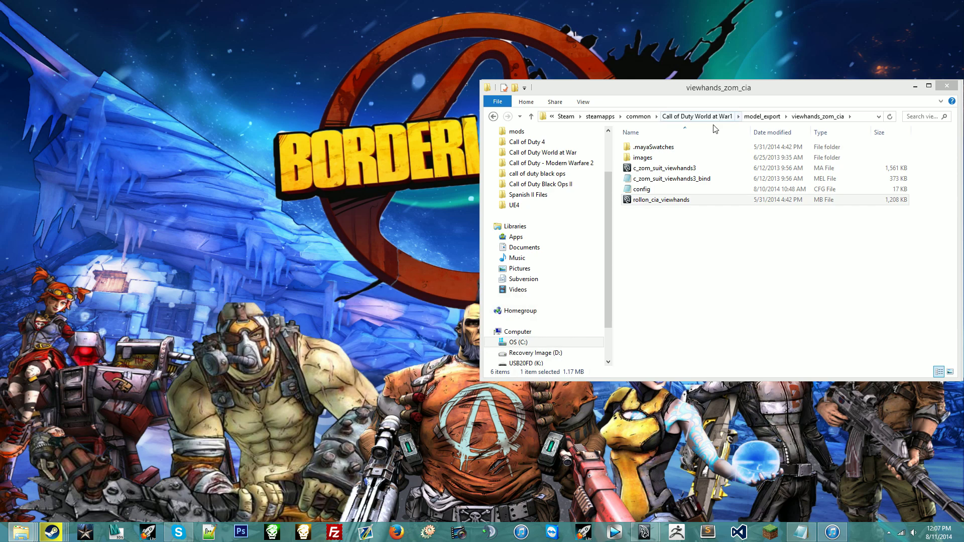
{"action": "left_click", "coordinate": [577, 174]}
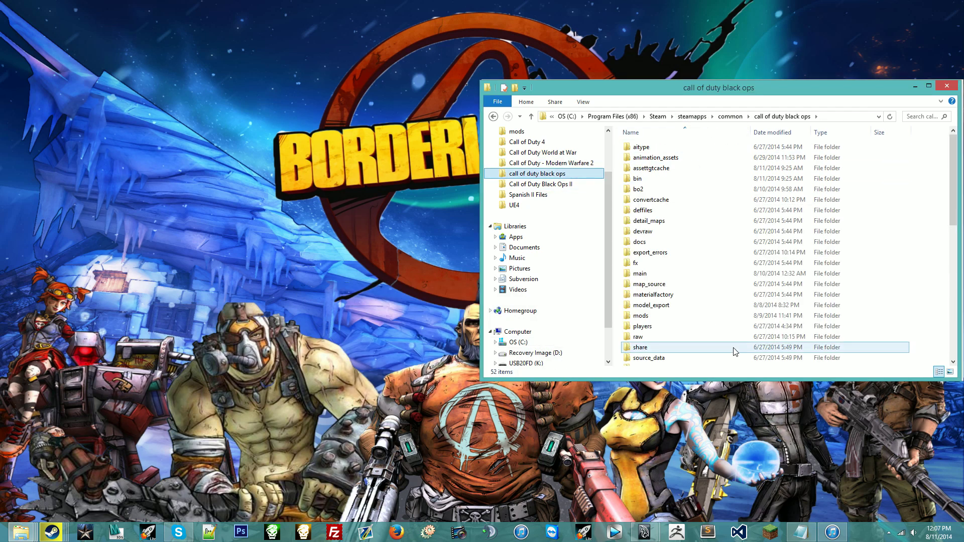
{"action": "scroll", "coordinate": [733, 351], "scroll_direction": "down", "scroll_amount": 3}
{"action": "scroll", "coordinate": [733, 350], "scroll_direction": "down", "scroll_amount": 2}
{"action": "double_click", "coordinate": [670, 263]}
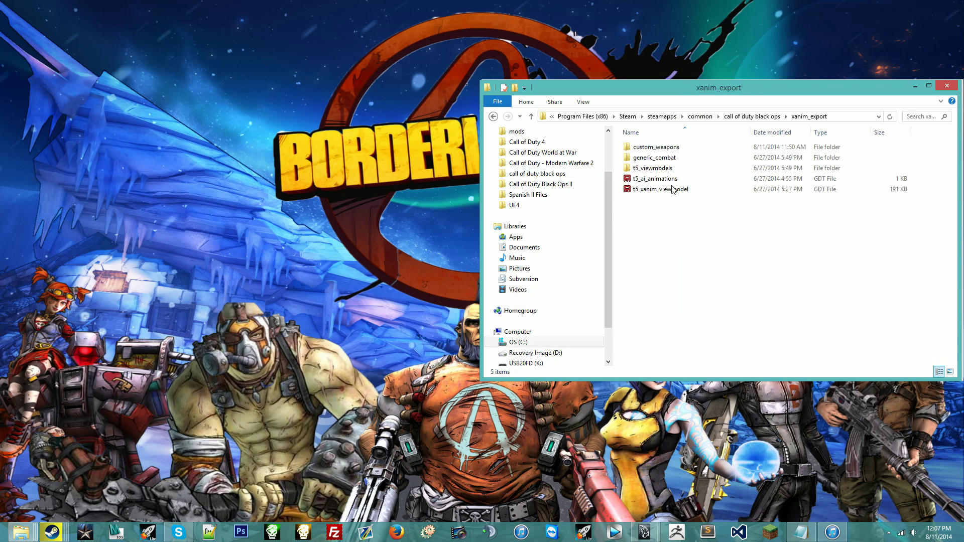
{"action": "double_click", "coordinate": [668, 147]}
{"action": "double_click", "coordinate": [668, 157]}
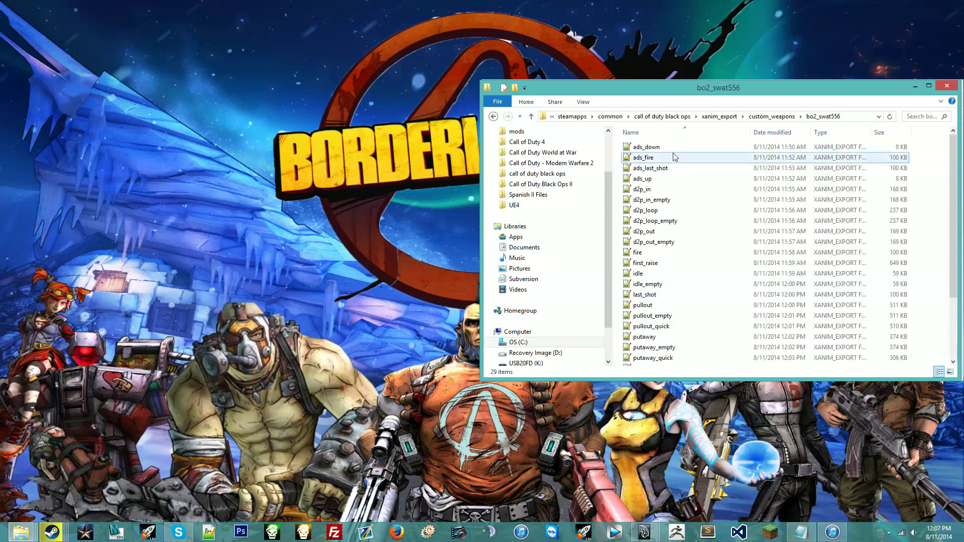
{"action": "left_click_drag", "start_coordinate": [688, 92], "coordinate": [0, 93]}
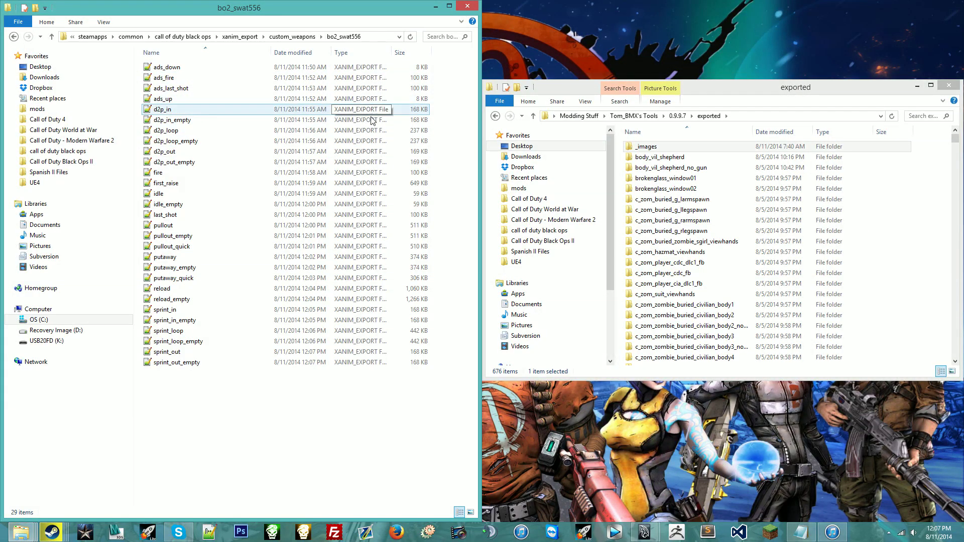
Examine the exported XAnim files in bo2_swat556, comparing the file sizes of the reload, pullout and putaway animations.
{"action": "left_click_drag", "start_coordinate": [444, 380], "coordinate": [447, 350]}
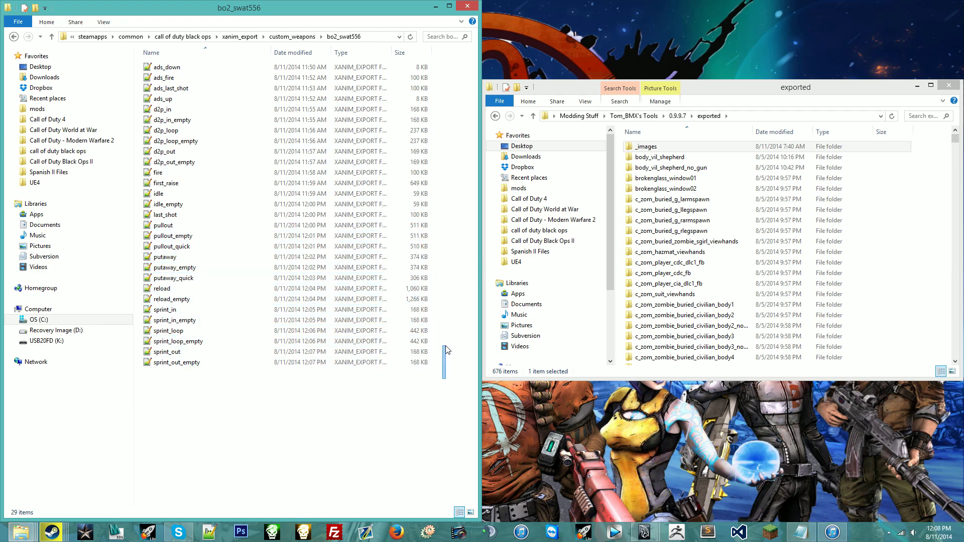
{"action": "left_click", "coordinate": [421, 206]}
{"action": "left_click_drag", "start_coordinate": [446, 382], "coordinate": [405, 290]}
{"action": "left_click", "coordinate": [435, 301]}
{"action": "left_click", "coordinate": [413, 297]}
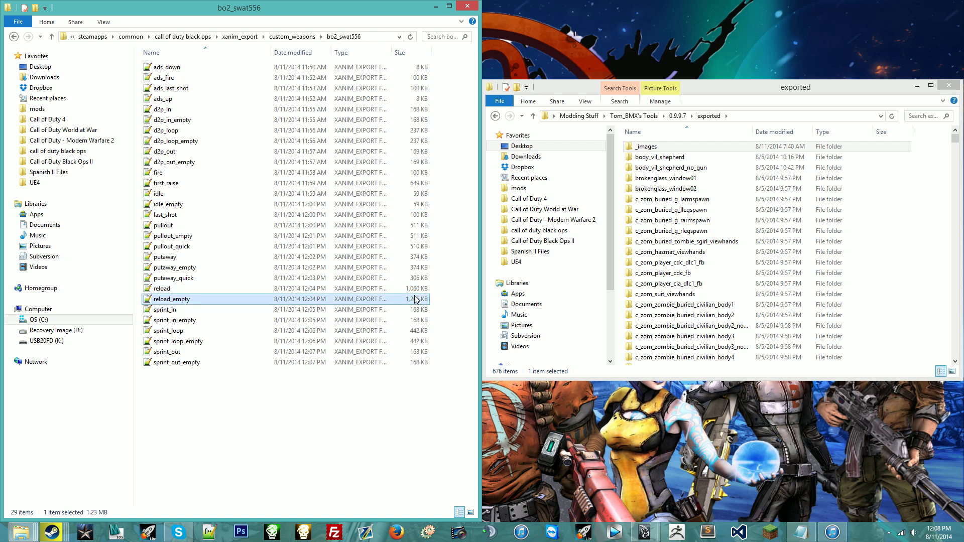
{"action": "left_click", "coordinate": [420, 280]}
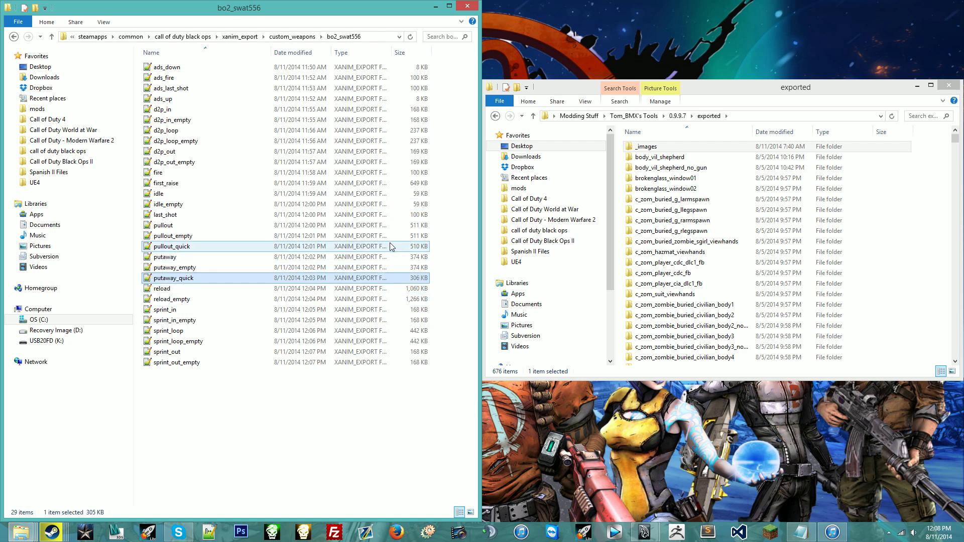
{"action": "left_click", "coordinate": [394, 246]}
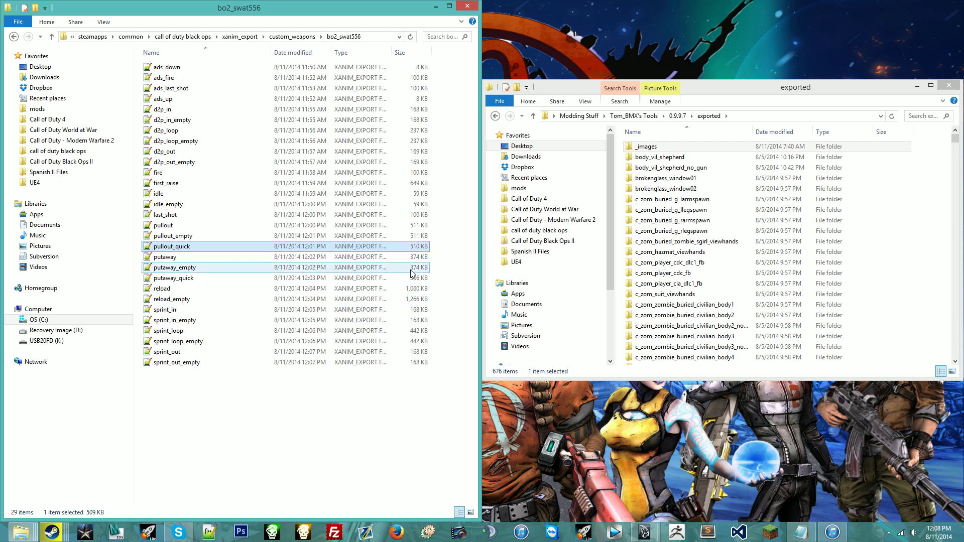
{"action": "left_click", "coordinate": [420, 236]}
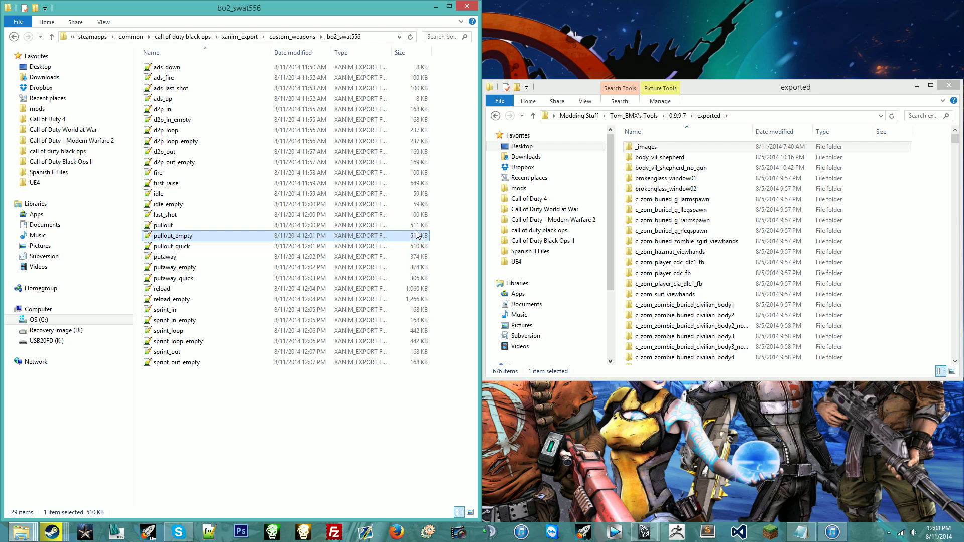
{"action": "left_click", "coordinate": [418, 247]}
{"action": "left_click", "coordinate": [410, 267]}
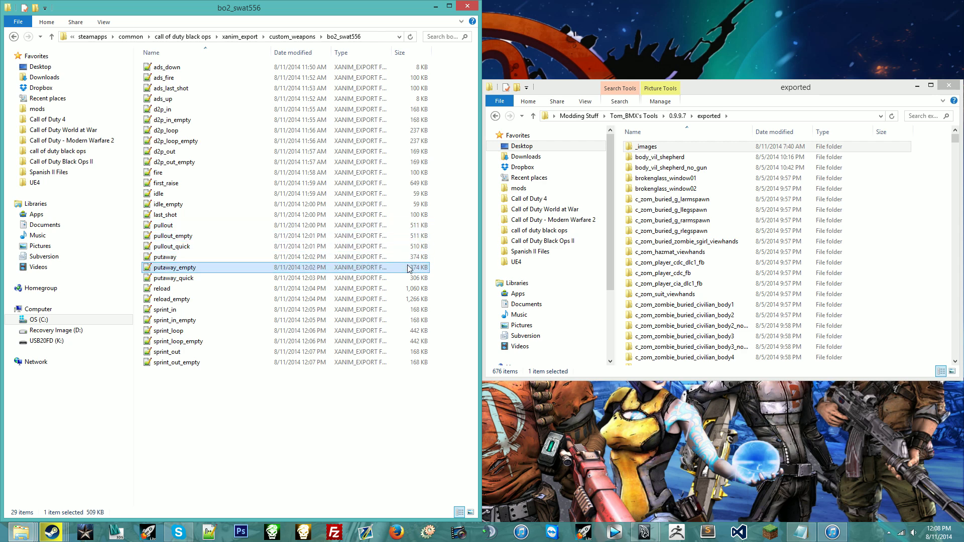
{"action": "left_click", "coordinate": [411, 278]}
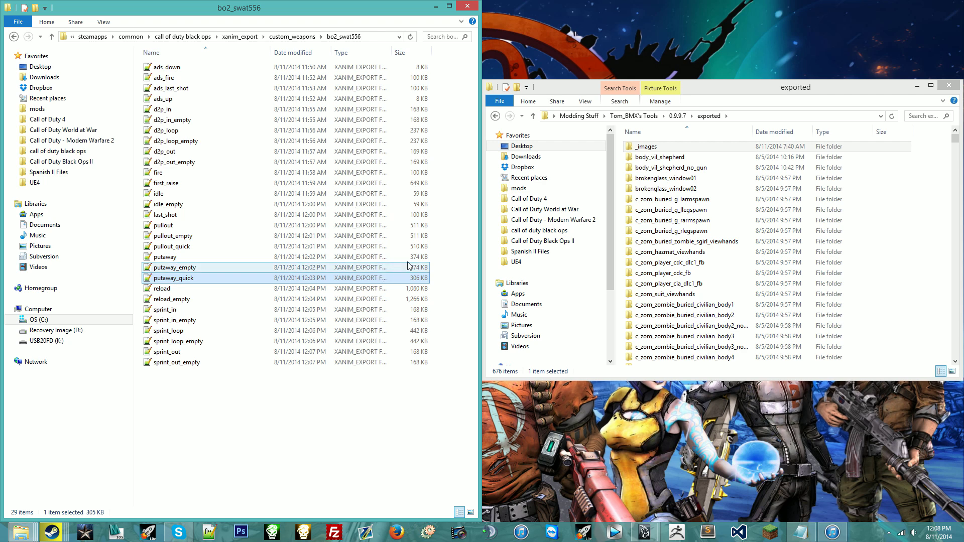
{"action": "left_click_drag", "start_coordinate": [448, 236], "coordinate": [442, 214]}
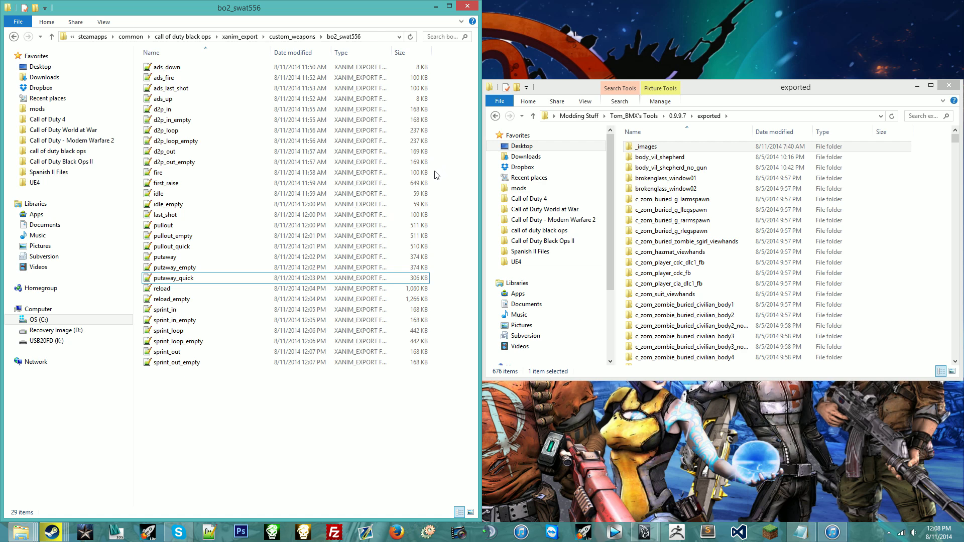
Go to the bin folder of call of duty black ops and launch asset_manager.
{"action": "left_click_drag", "start_coordinate": [435, 165], "coordinate": [452, 124]}
{"action": "left_click", "coordinate": [183, 37]}
{"action": "double_click", "coordinate": [184, 99]}
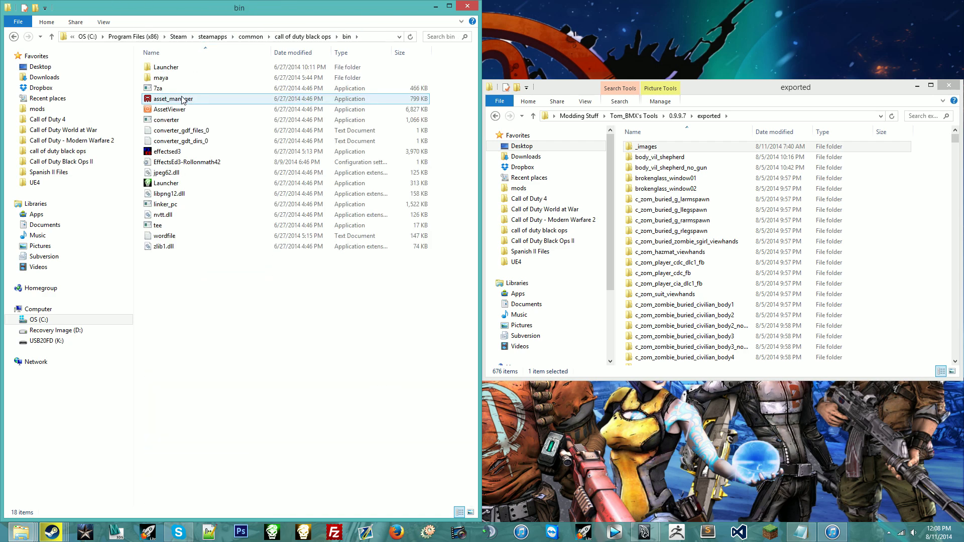
{"action": "double_click", "coordinate": [182, 99]}
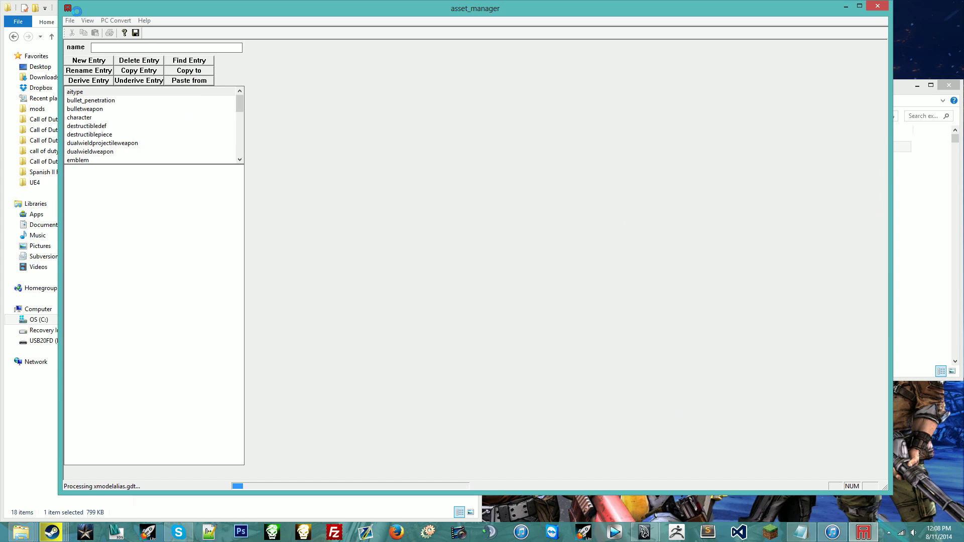
{"action": "left_click", "coordinate": [45, 5]}
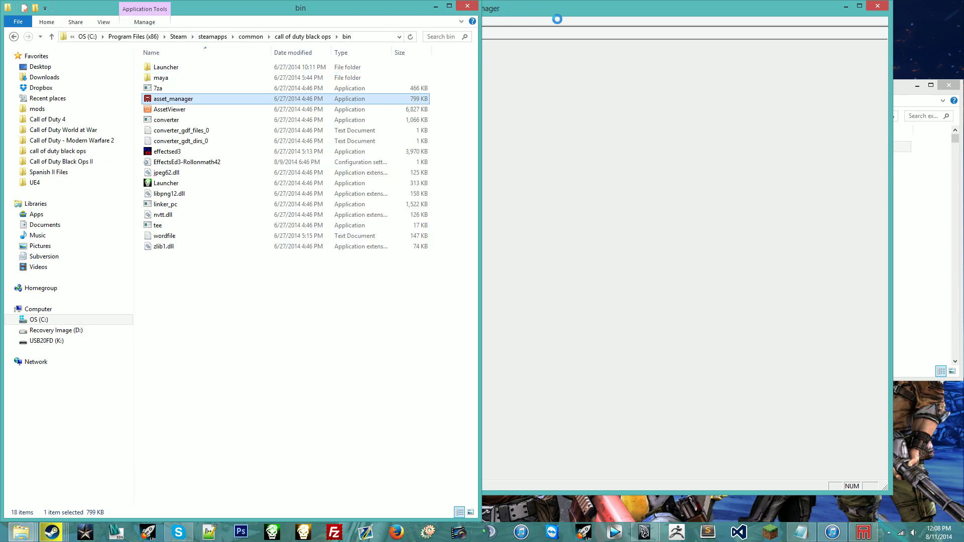
{"action": "left_click", "coordinate": [522, 10]}
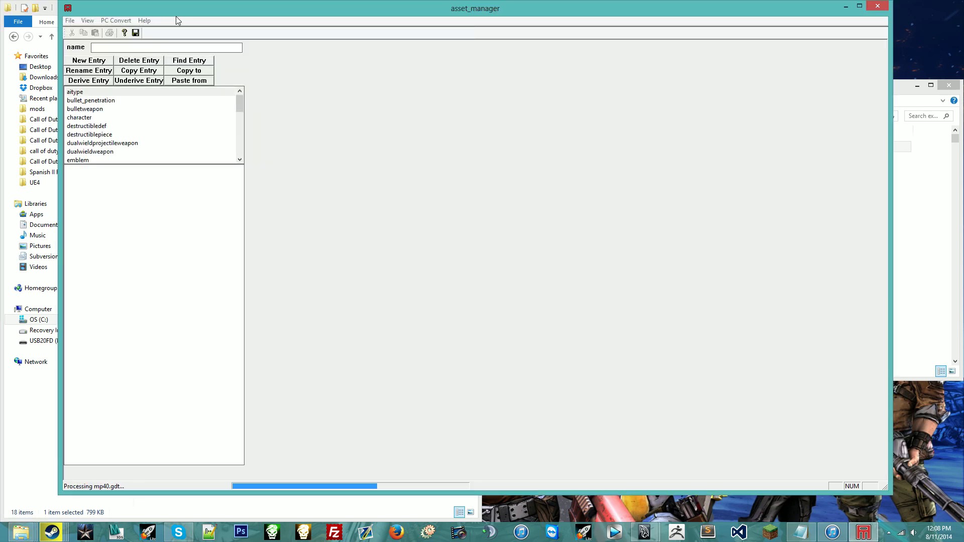
{"action": "left_click", "coordinate": [69, 20]}
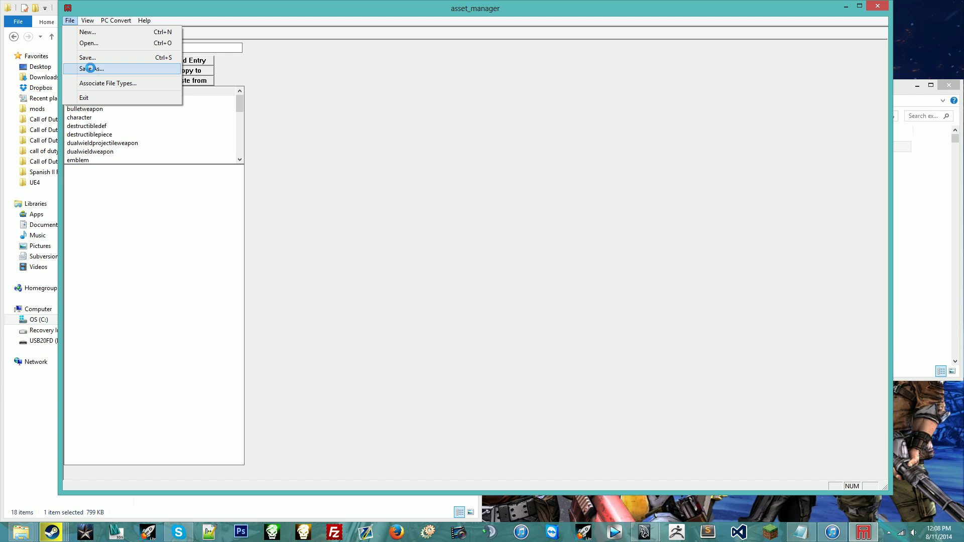
{"action": "left_click", "coordinate": [90, 68]}
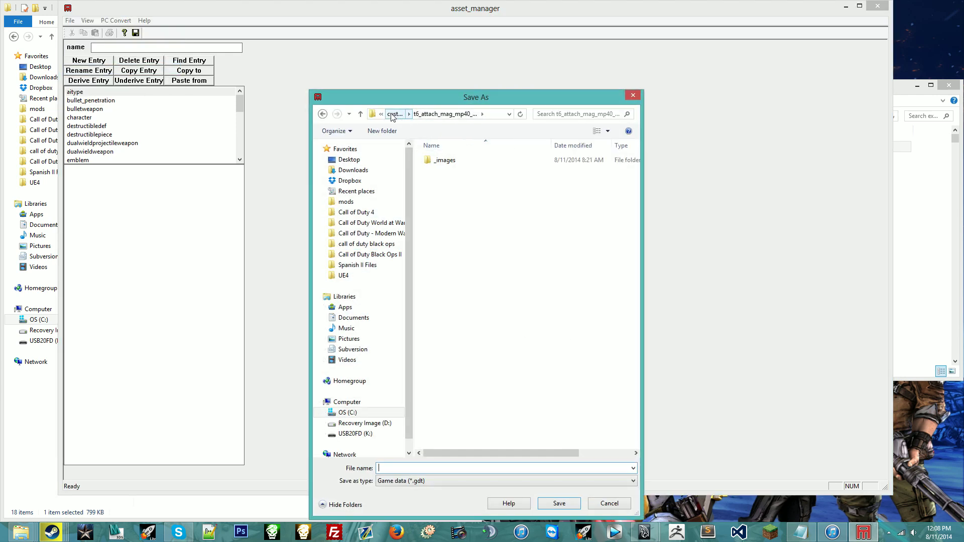
{"action": "left_click", "coordinate": [393, 114]}
{"action": "left_click", "coordinate": [399, 115]}
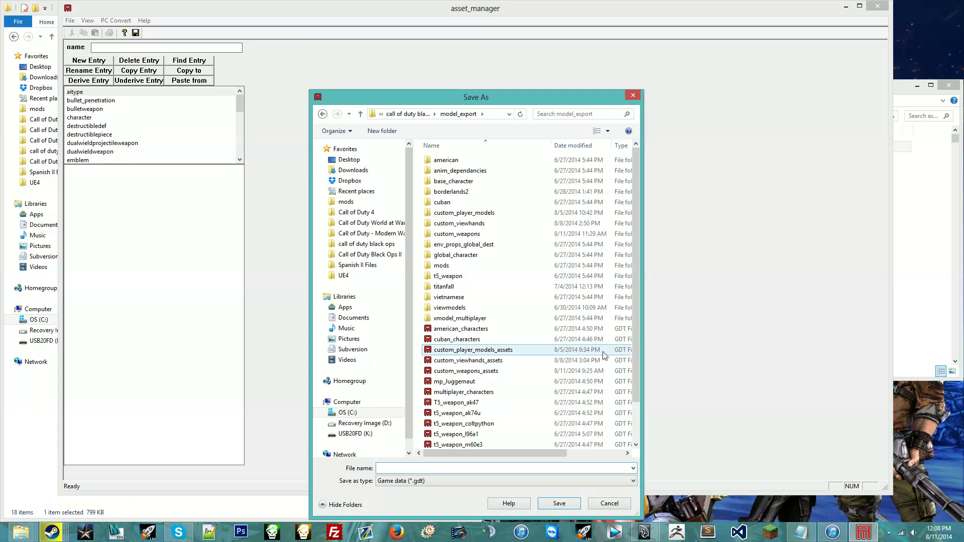
{"action": "left_click_drag", "start_coordinate": [637, 335], "coordinate": [645, 251]}
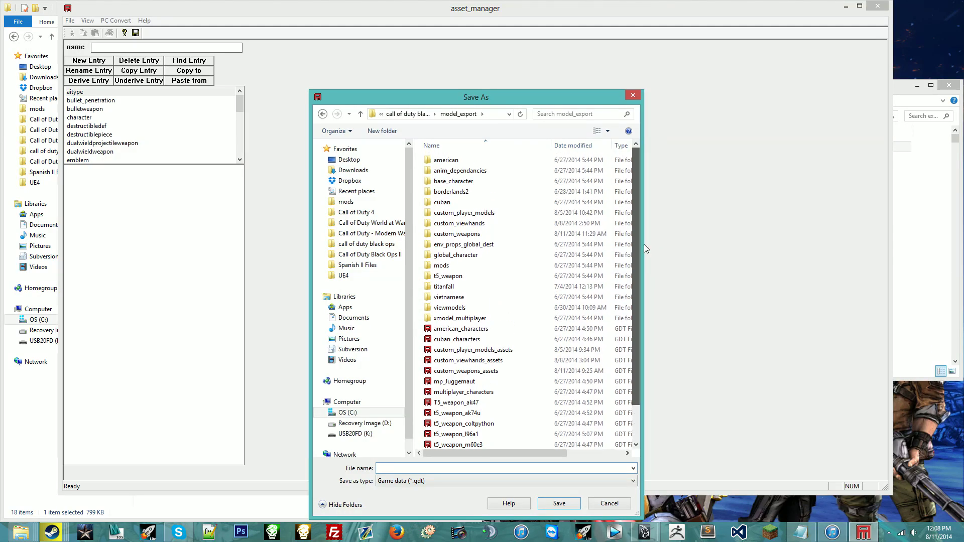
{"action": "left_click_drag", "start_coordinate": [630, 335], "coordinate": [644, 281]}
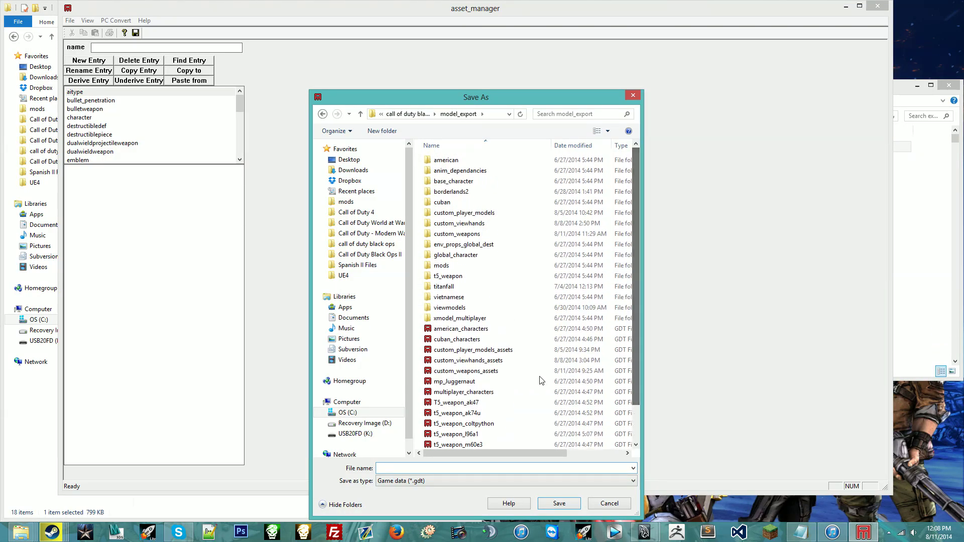
{"action": "left_click", "coordinate": [485, 372]}
{"action": "left_click", "coordinate": [631, 99]}
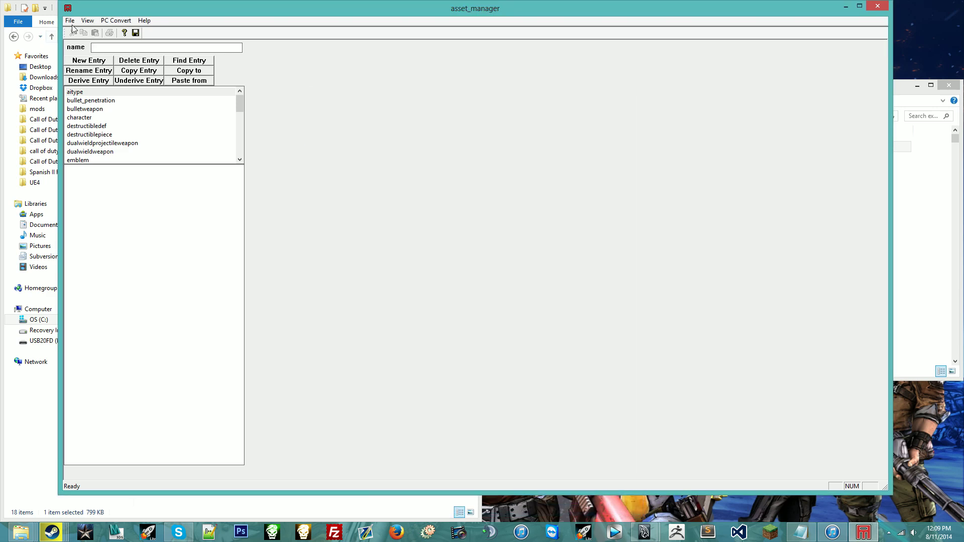
Open custom_weapons_assets.gdt from the model_export folder in asset_manager.
{"action": "left_click", "coordinate": [69, 21]}
{"action": "left_click", "coordinate": [89, 44]}
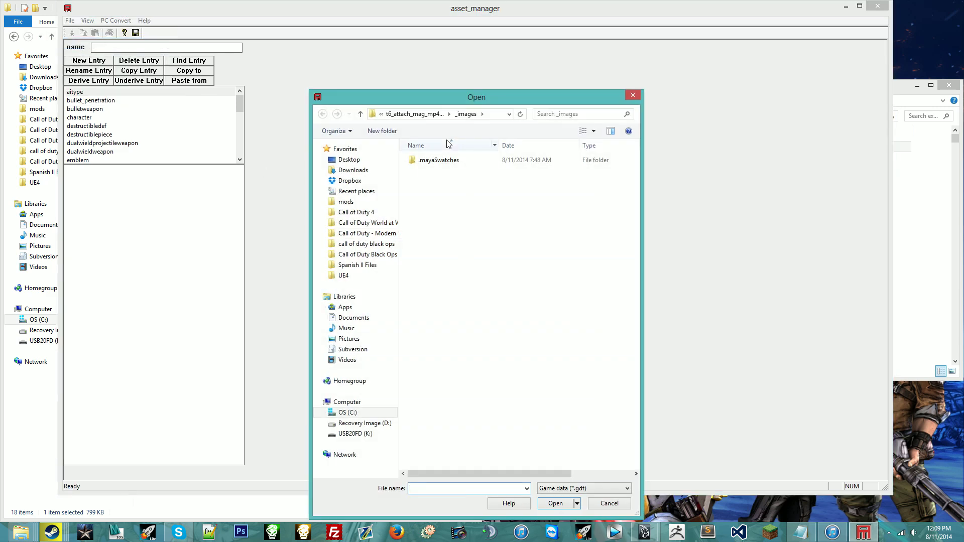
{"action": "left_click", "coordinate": [427, 114]}
{"action": "left_click", "coordinate": [395, 114]}
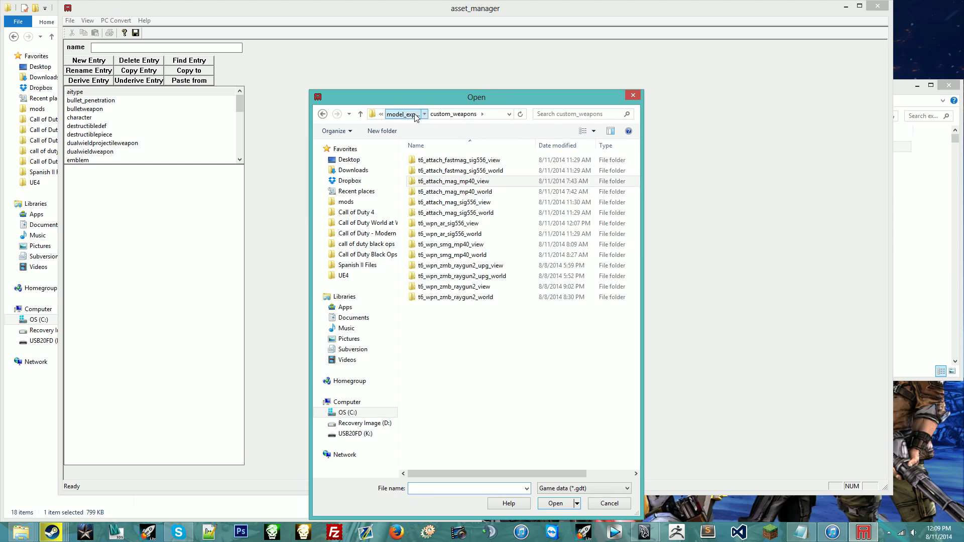
{"action": "left_click", "coordinate": [402, 114]}
{"action": "left_click", "coordinate": [566, 383]}
{"action": "double_click", "coordinate": [565, 372]}
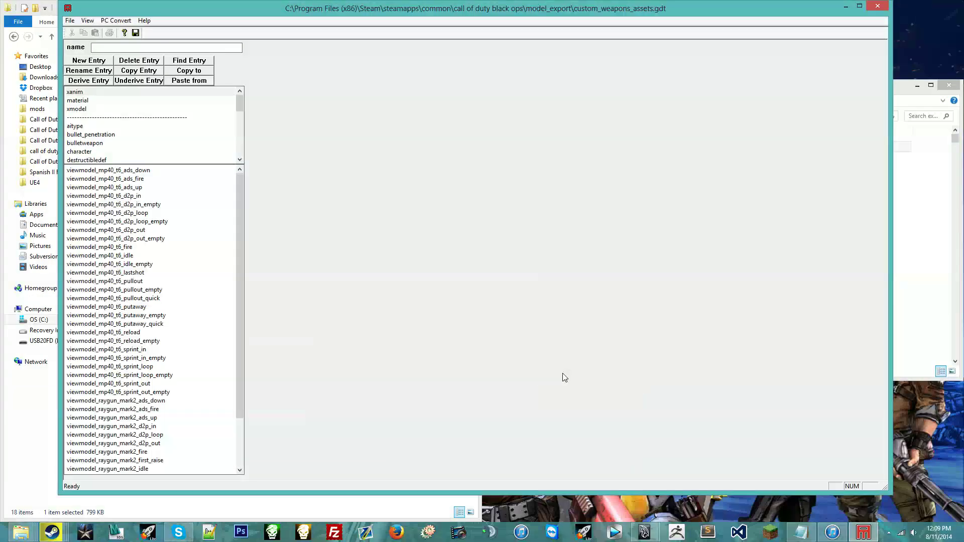
{"action": "mouse_move", "coordinate": [238, 230]}
{"action": "left_mouse_down"}
{"action": "mouse_move", "coordinate": [246, 299]}
{"action": "mouse_move", "coordinate": [239, 219]}
{"action": "left_mouse_up"}
Stretch the asset_manager window to full screen height and list the material entries of custom_weapons_assets.
{"action": "left_click_drag", "start_coordinate": [345, 15], "coordinate": [353, 39]}
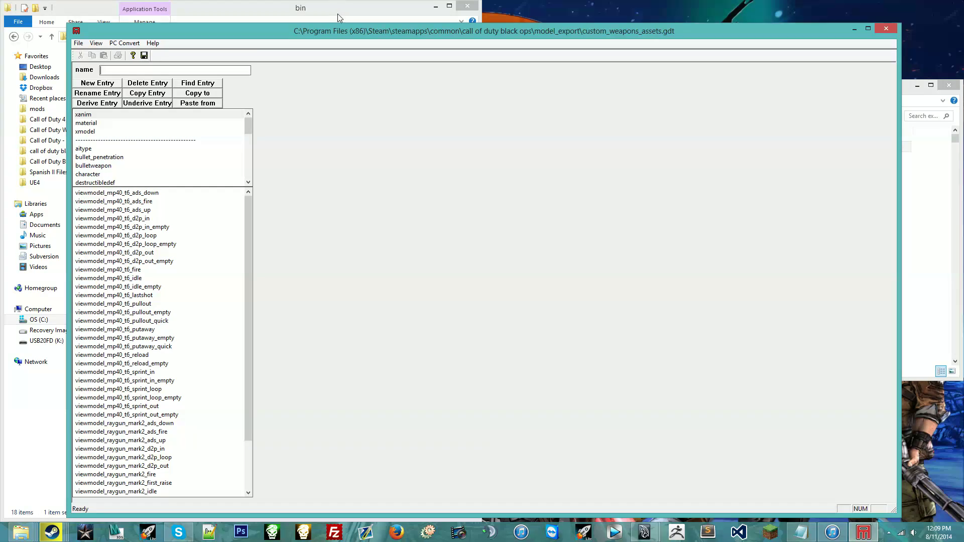
{"action": "double_click", "coordinate": [343, 24]}
{"action": "left_click", "coordinate": [147, 102]}
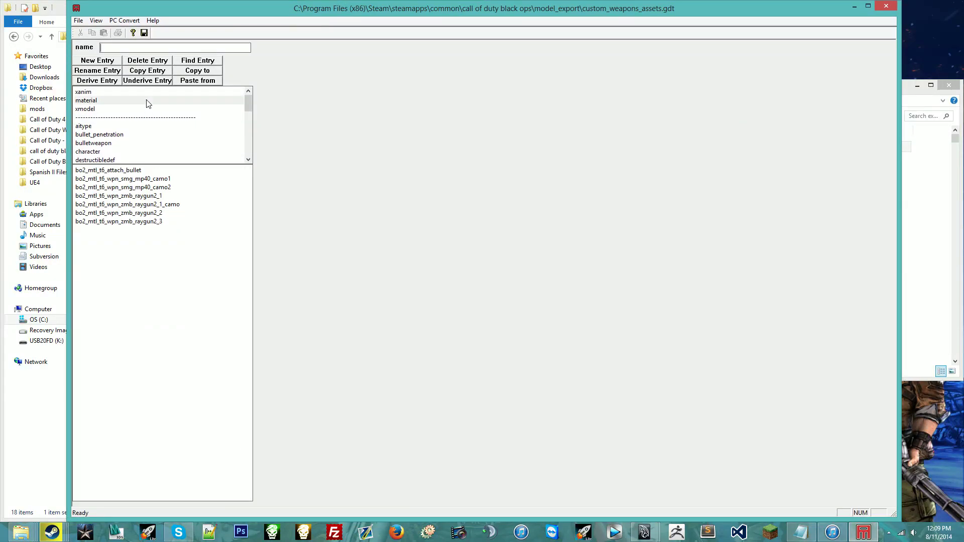
{"action": "left_click", "coordinate": [62, 3]}
{"action": "left_click", "coordinate": [915, 167]}
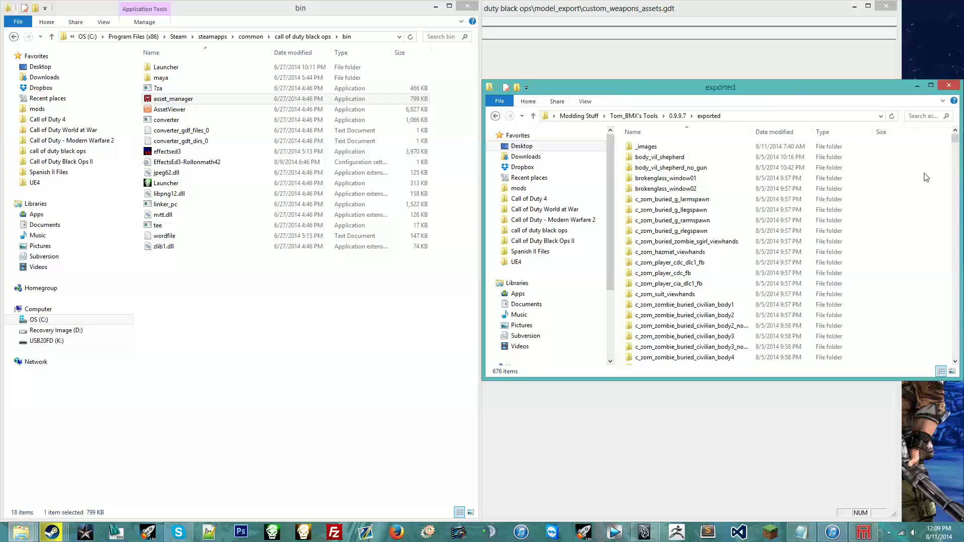
{"action": "left_click", "coordinate": [652, 59]}
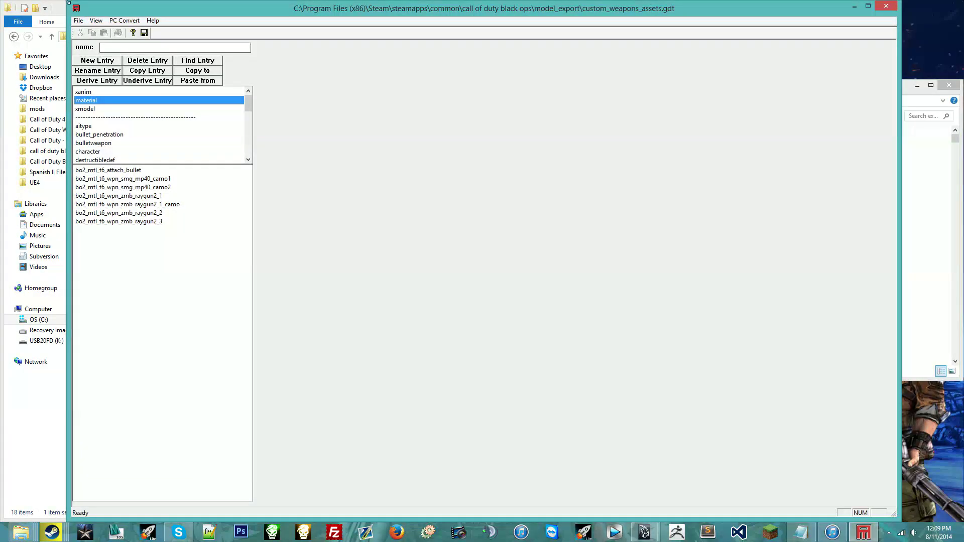
Switch to File Explorer and open viewmodel_swat556.xmodel_export from model_export\custom_weapons\t6_wpn_ar_sig556_view in the text editor.
{"action": "left_click", "coordinate": [59, 30]}
{"action": "left_click", "coordinate": [296, 37]}
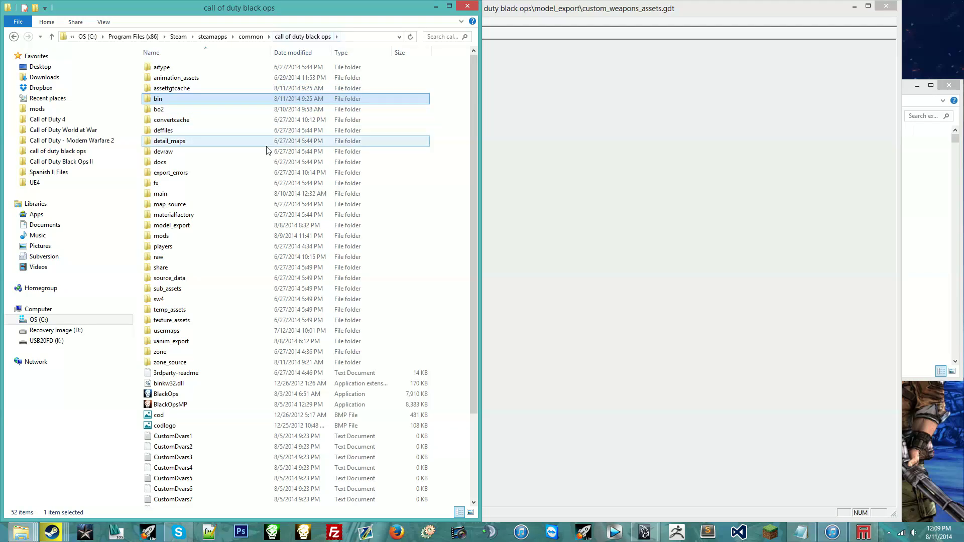
{"action": "double_click", "coordinate": [259, 231]}
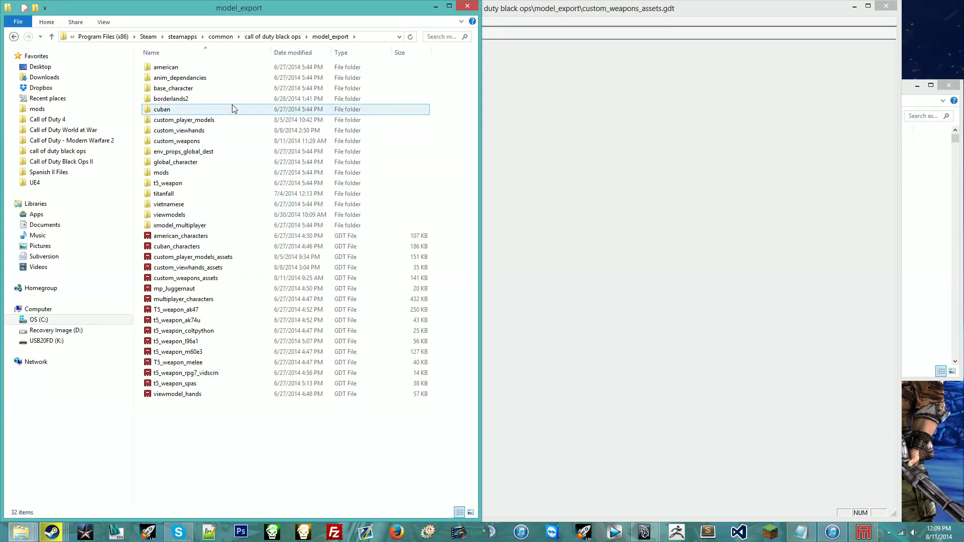
{"action": "double_click", "coordinate": [233, 141]}
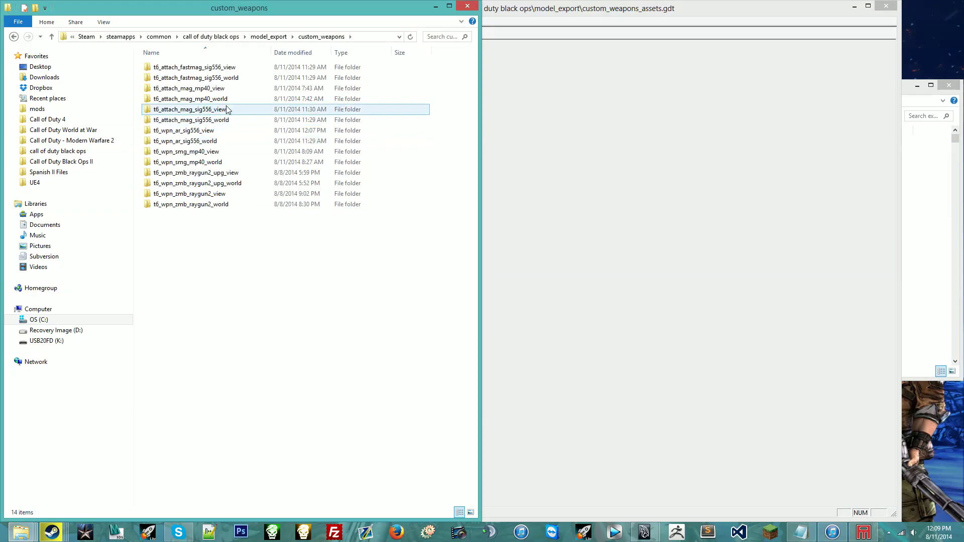
{"action": "double_click", "coordinate": [226, 132]}
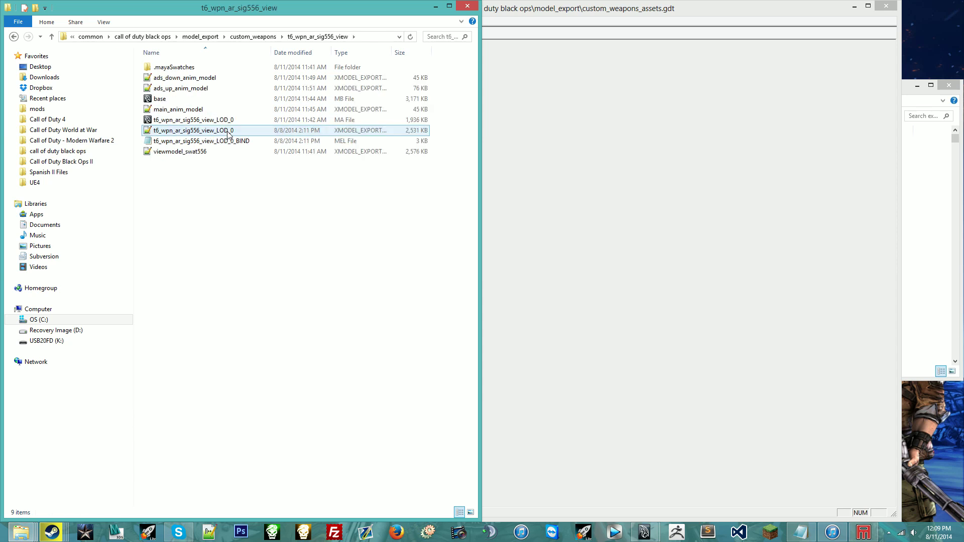
{"action": "left_click", "coordinate": [234, 153]}
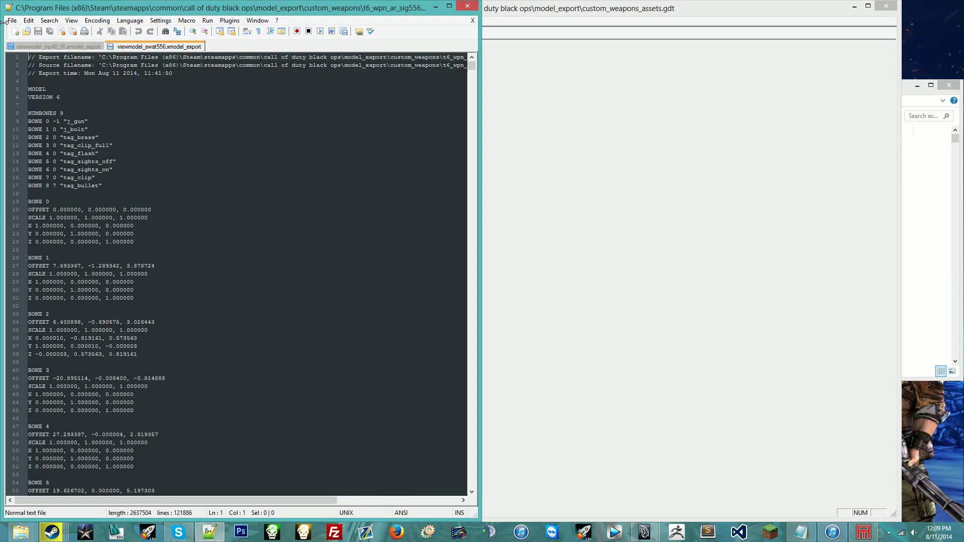
Find the material list near the end of the file and copy the Material 0 name, bo2_mtl_t6_wpn_ar_sig556_camo2.
{"action": "left_click_drag", "start_coordinate": [470, 71], "coordinate": [491, 496]}
{"action": "left_click", "coordinate": [372, 386]}
{"action": "scroll", "coordinate": [373, 385], "scroll_direction": "up", "scroll_amount": 5}
{"action": "scroll", "coordinate": [373, 384], "scroll_direction": "down", "scroll_amount": 1}
{"action": "scroll", "coordinate": [373, 384], "scroll_direction": "up", "scroll_amount": 6}
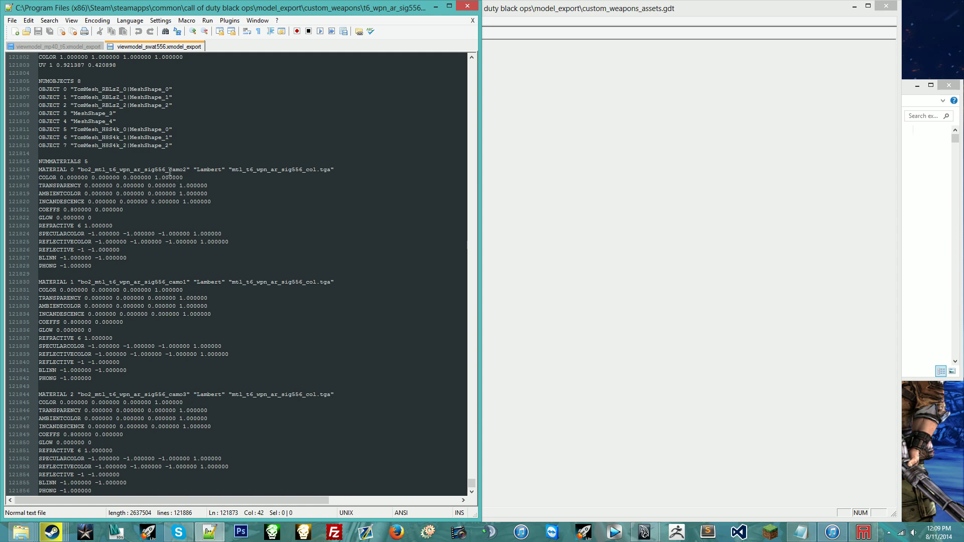
{"action": "left_click", "coordinate": [43, 161]}
{"action": "left_click", "coordinate": [95, 162]}
{"action": "scroll", "coordinate": [92, 285], "scroll_direction": "down", "scroll_amount": 1}
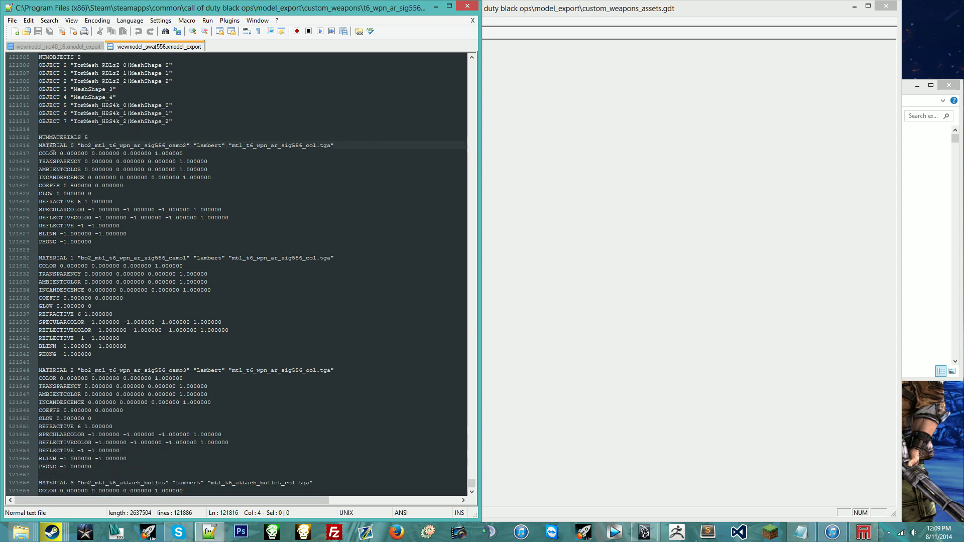
{"action": "left_click_drag", "start_coordinate": [73, 144], "coordinate": [159, 146]}
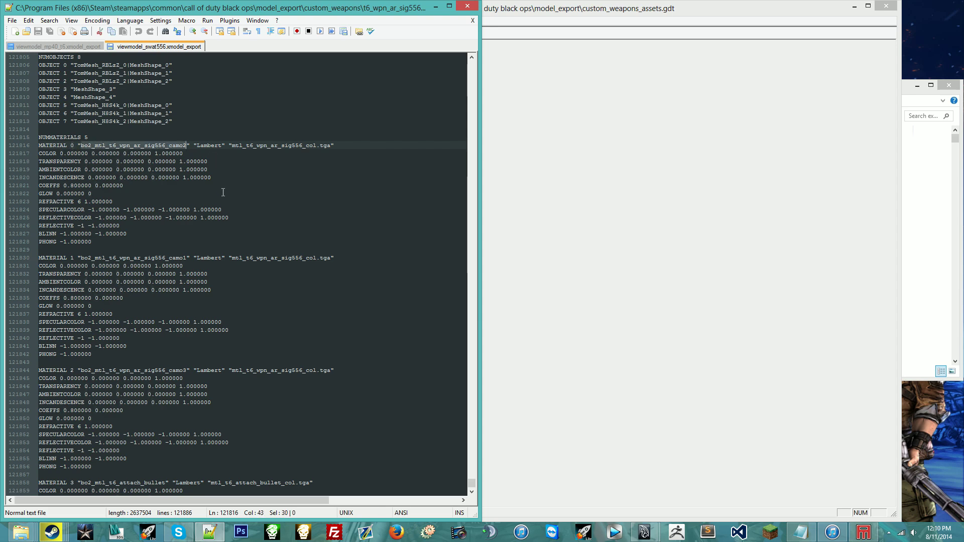
{"action": "scroll", "coordinate": [223, 193], "scroll_direction": "down", "scroll_amount": 3}
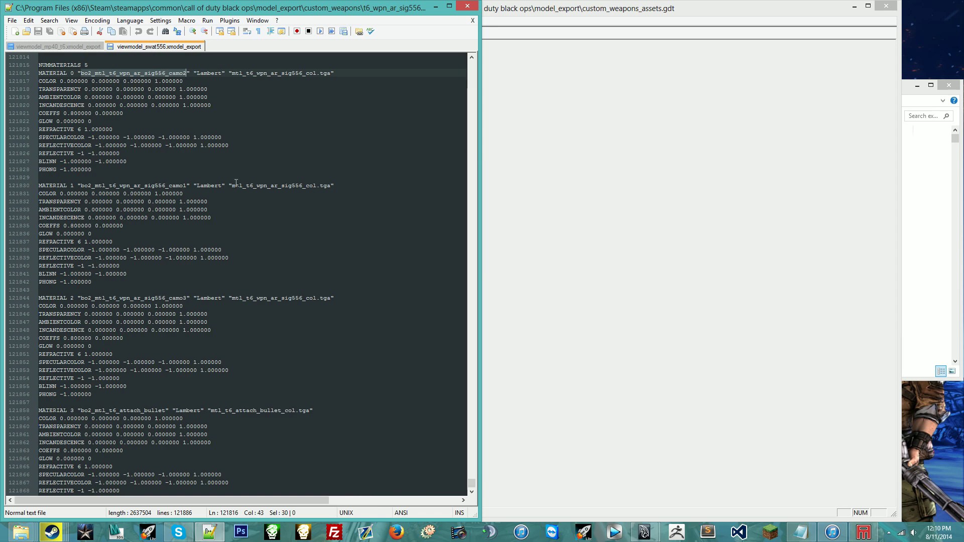
Switch to asset_manager and create a new material entry named bo2_mtl_t6_wpn_ar_sig556_camo2.
{"action": "left_click", "coordinate": [638, 166]}
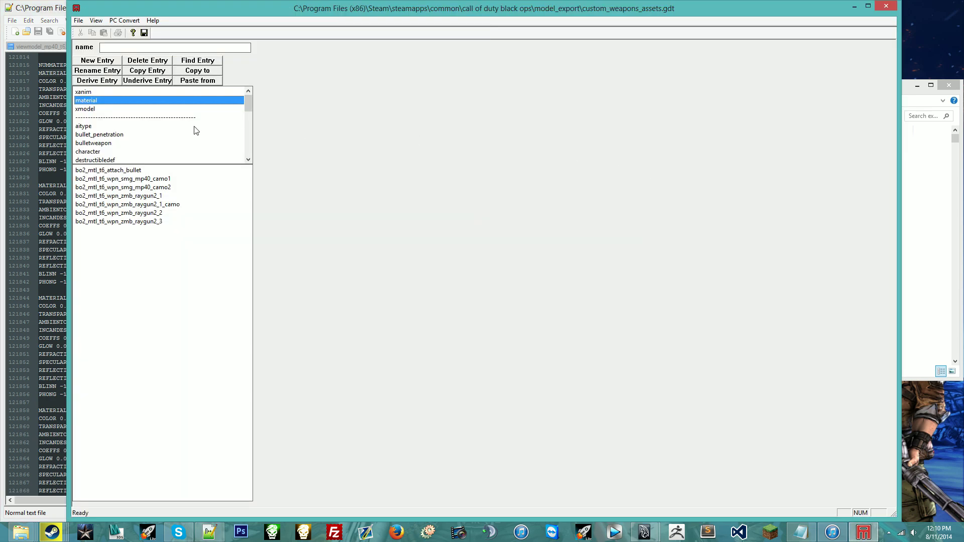
{"action": "left_click", "coordinate": [167, 179]}
{"action": "left_click", "coordinate": [106, 60]}
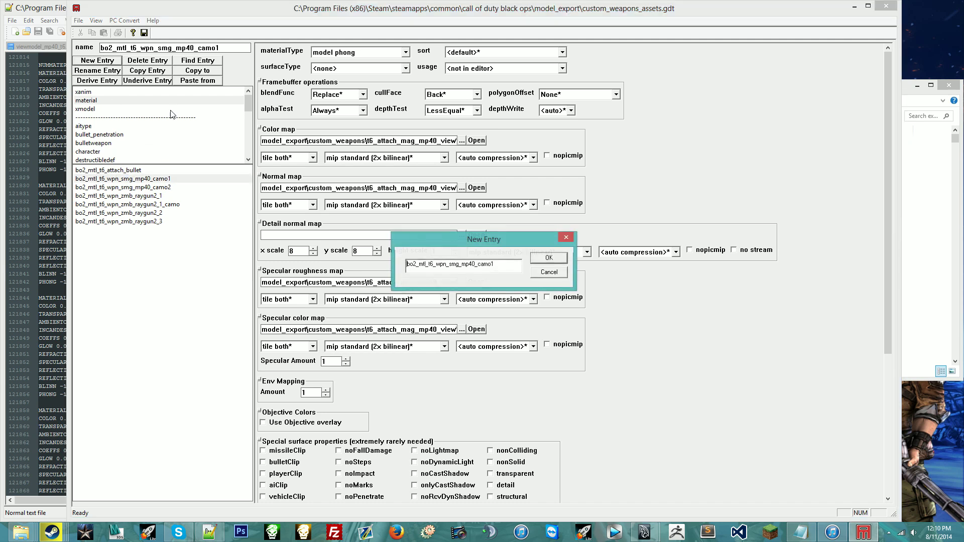
{"action": "left_click_drag", "start_coordinate": [501, 262], "coordinate": [387, 272]}
{"action": "type", "text": "bo2_mtl_t6_wpn_ar_sig556_camo2"}
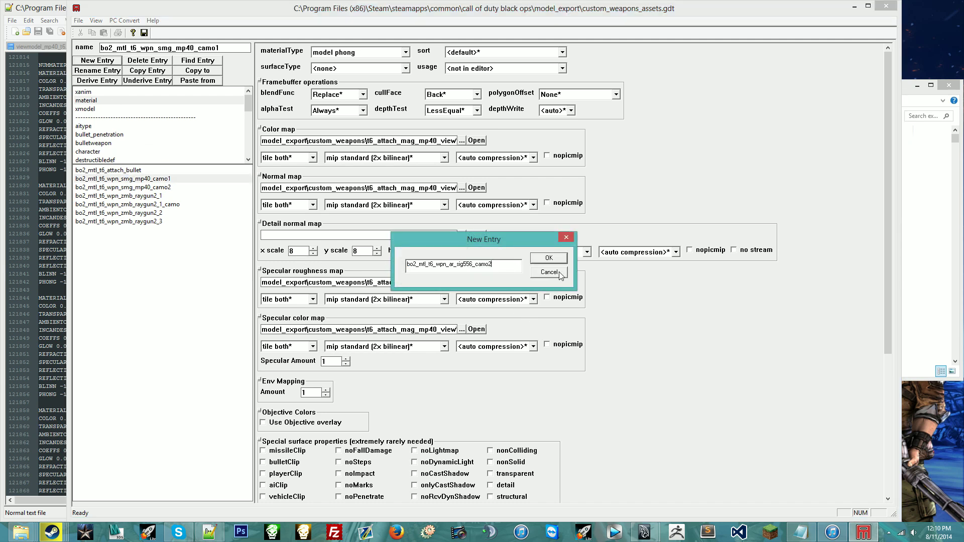
{"action": "left_click", "coordinate": [546, 259]}
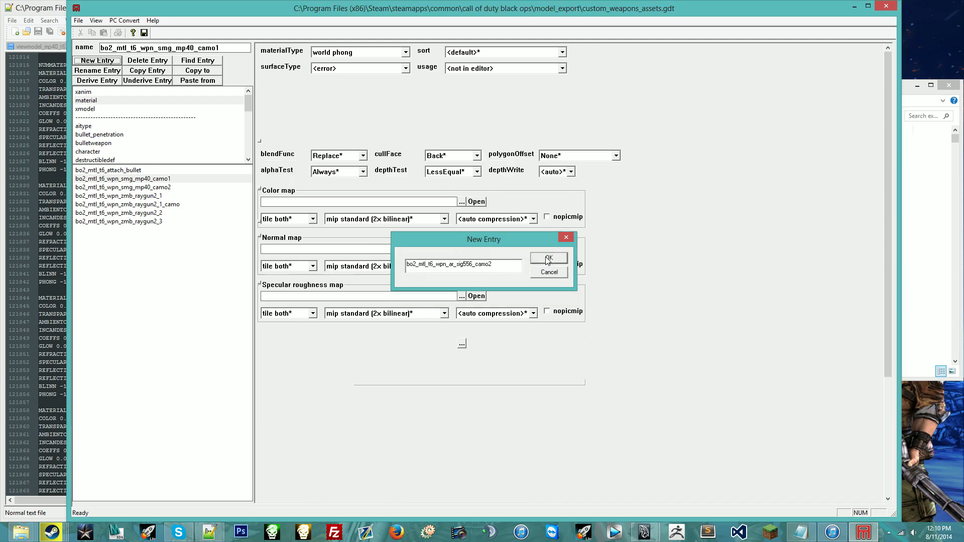
Set the new material's materialType to model phong and its surfaceType to <none>.
{"action": "left_click", "coordinate": [330, 54]}
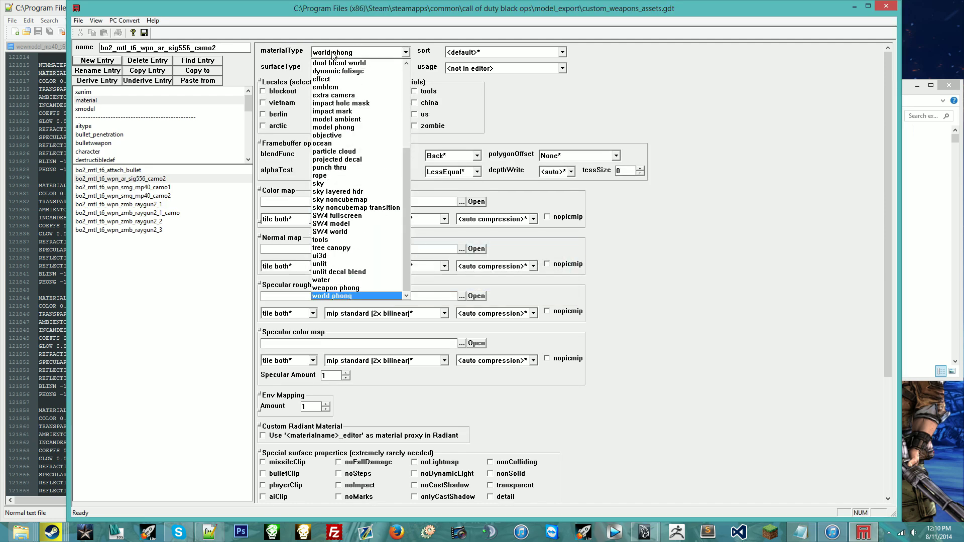
{"action": "left_click", "coordinate": [346, 129]}
{"action": "left_click", "coordinate": [351, 68]}
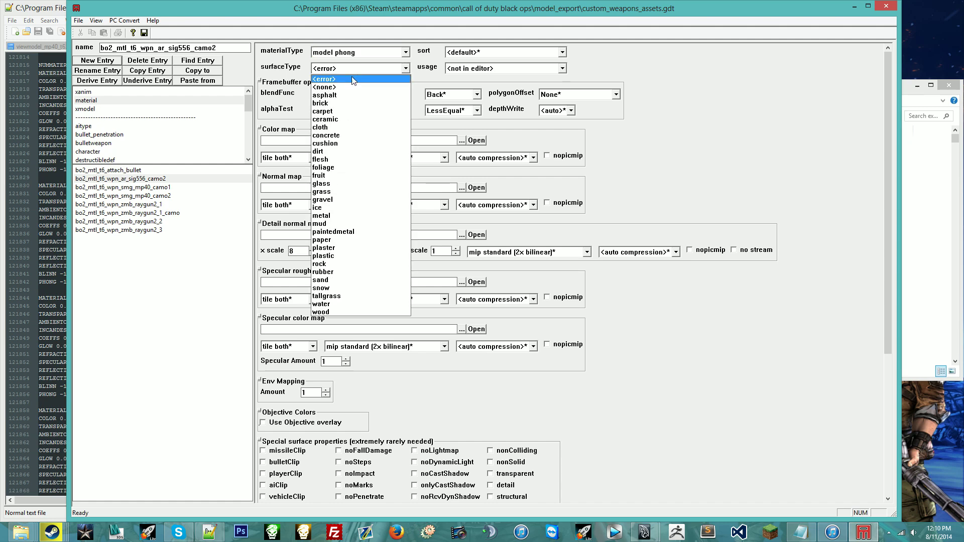
{"action": "left_click", "coordinate": [351, 76]}
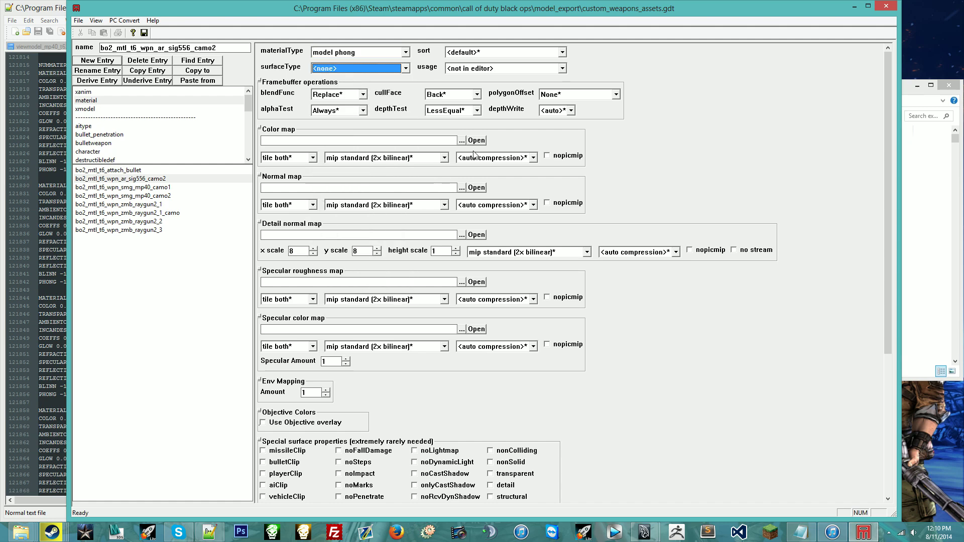
Set the color map to mtl_t6_wpn_ar_sig556_col from the custom_weapons\t6_attach_fastmag_sig556_view\_images folder.
{"action": "left_click", "coordinate": [462, 142]}
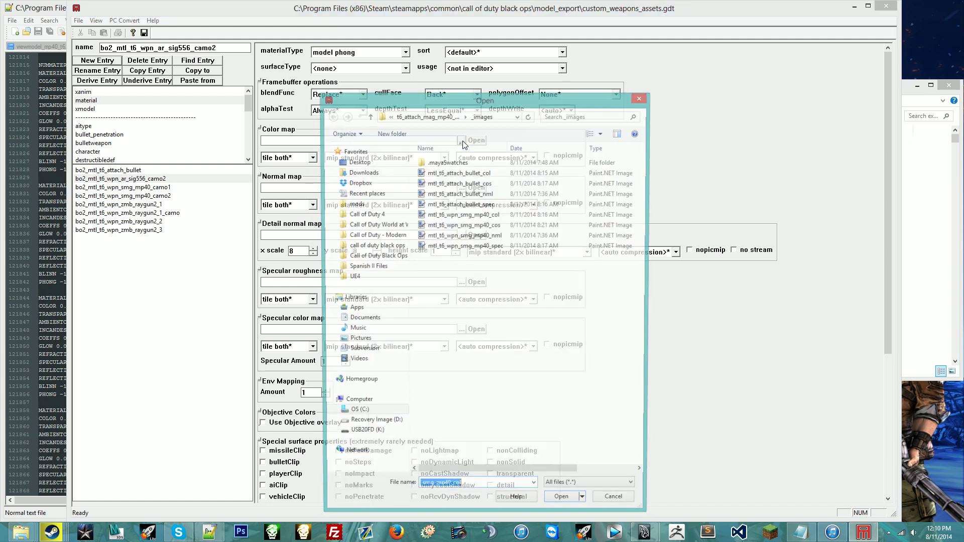
{"action": "left_click", "coordinate": [425, 116]}
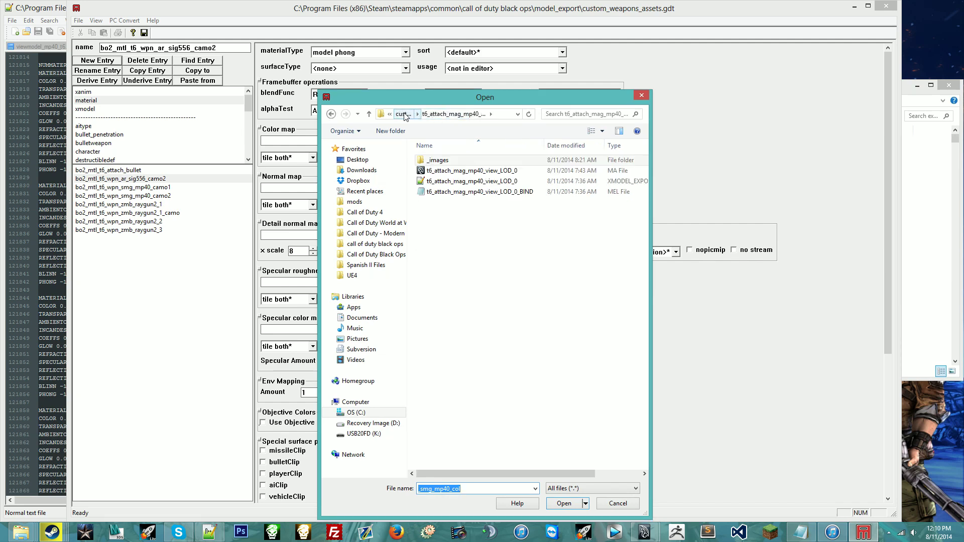
{"action": "left_click", "coordinate": [409, 116]}
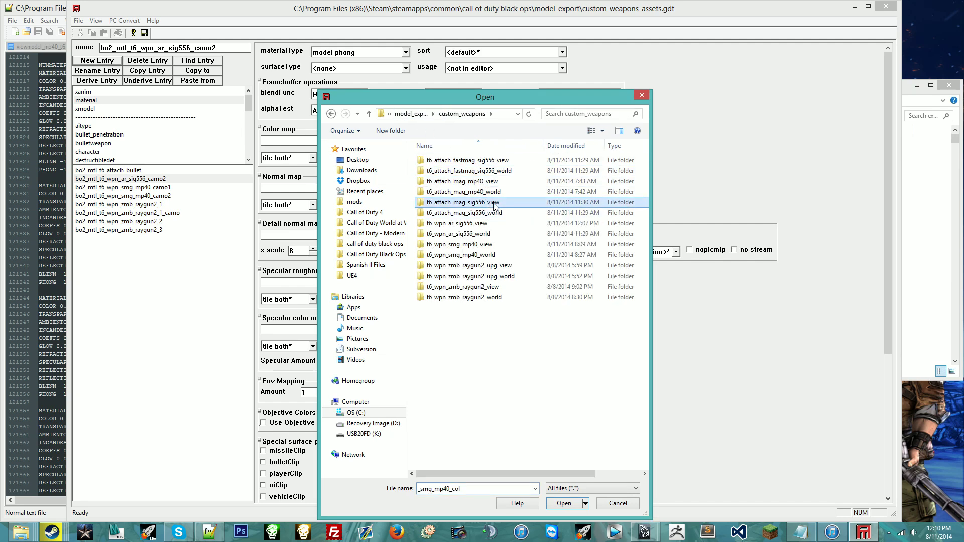
{"action": "double_click", "coordinate": [485, 224]}
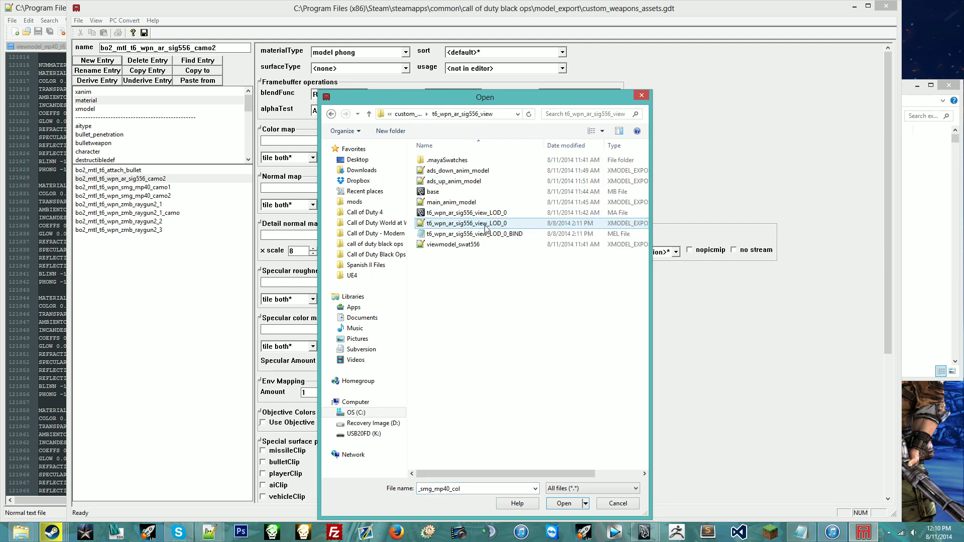
{"action": "left_click", "coordinate": [407, 114]}
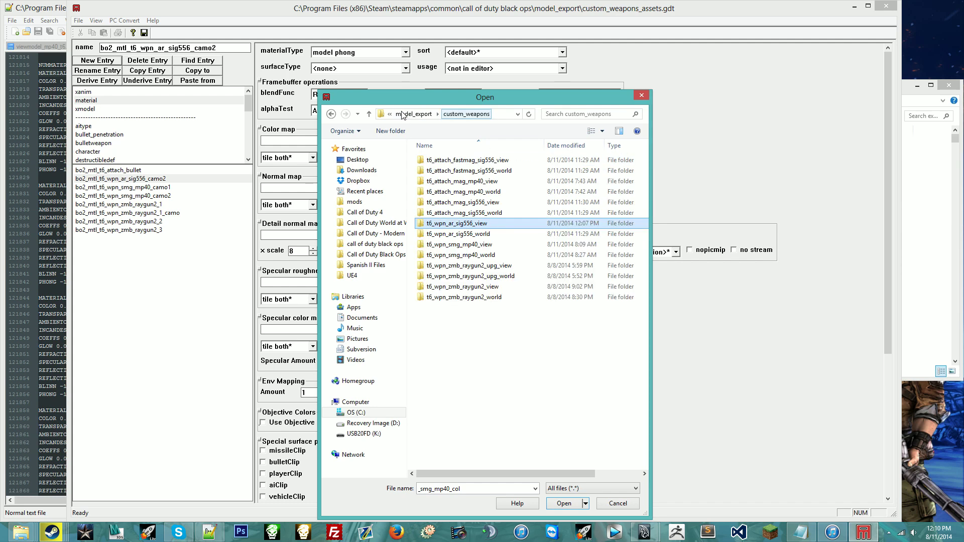
{"action": "left_click", "coordinate": [483, 161]}
{"action": "double_click", "coordinate": [483, 161]}
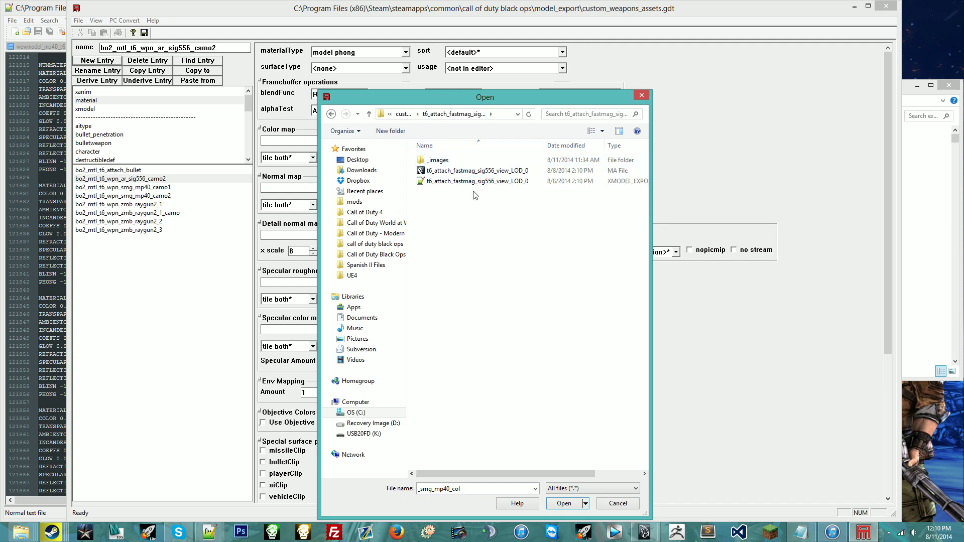
{"action": "double_click", "coordinate": [462, 161]}
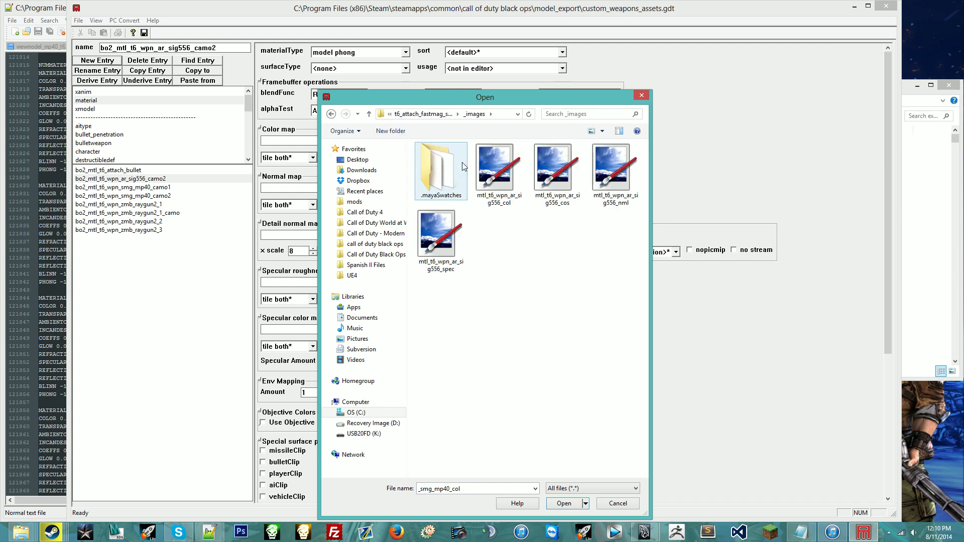
{"action": "left_click", "coordinate": [602, 131]}
{"action": "left_click", "coordinate": [638, 198]}
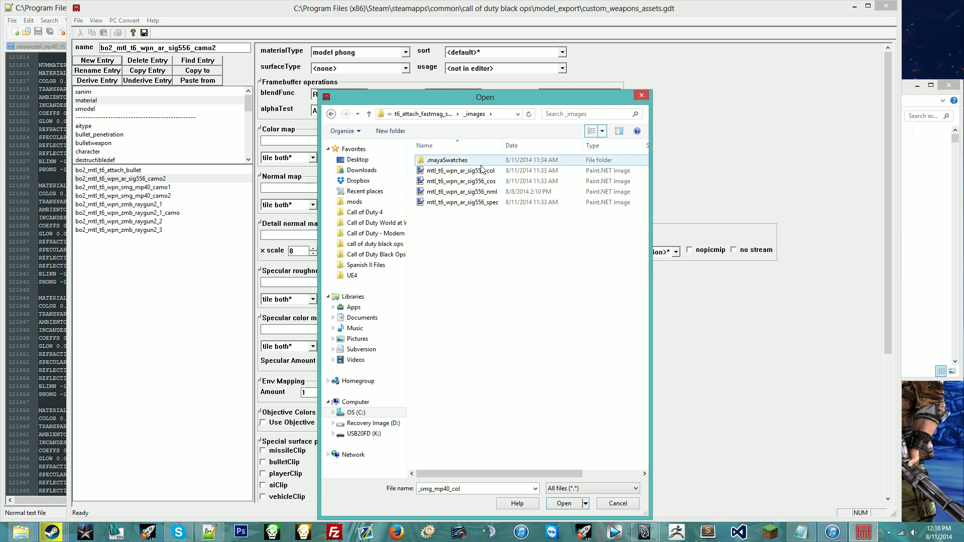
{"action": "double_click", "coordinate": [489, 171]}
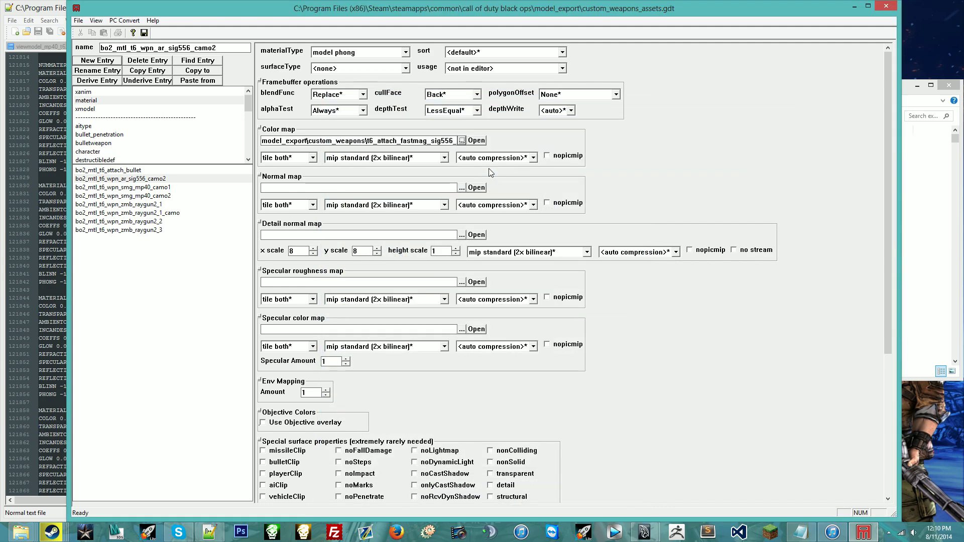
Set the normal map to mtl_t6_wpn_ar_sig556_nml from the t6_attach_fastmag_sig556_view\_images folder.
{"action": "left_click", "coordinate": [462, 188]}
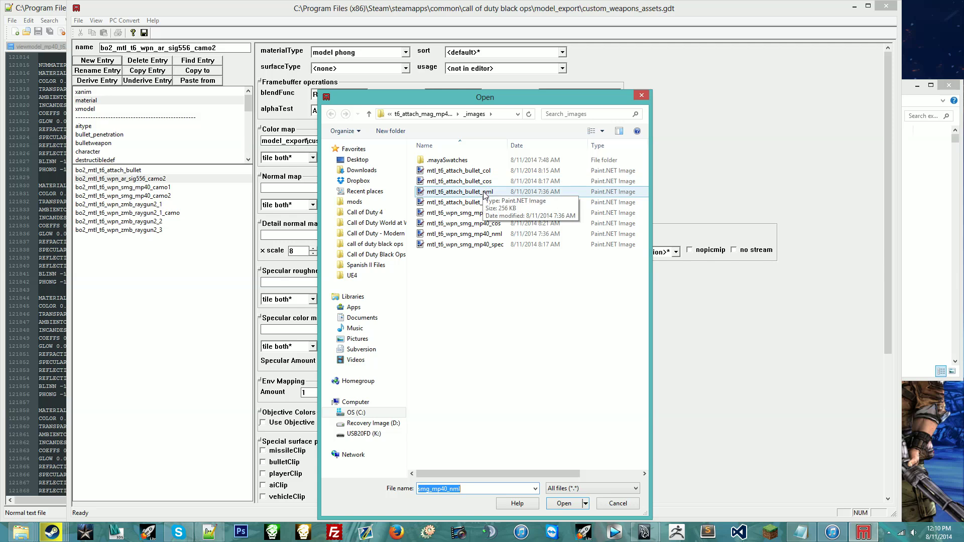
{"action": "double_click", "coordinate": [483, 195]}
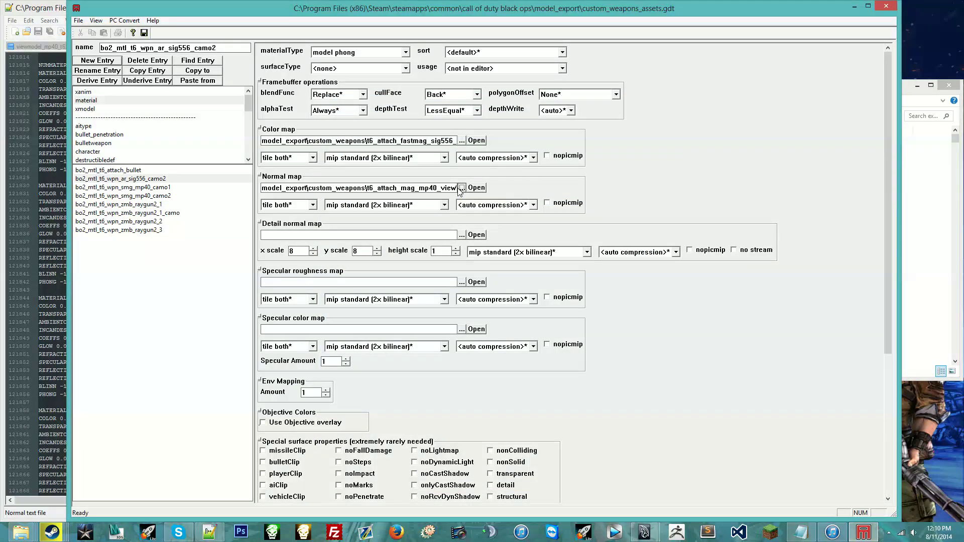
{"action": "left_click", "coordinate": [459, 188]}
{"action": "left_click", "coordinate": [407, 114]}
{"action": "left_click", "coordinate": [405, 114]}
{"action": "double_click", "coordinate": [468, 160]}
{"action": "double_click", "coordinate": [469, 160]}
{"action": "double_click", "coordinate": [482, 193]}
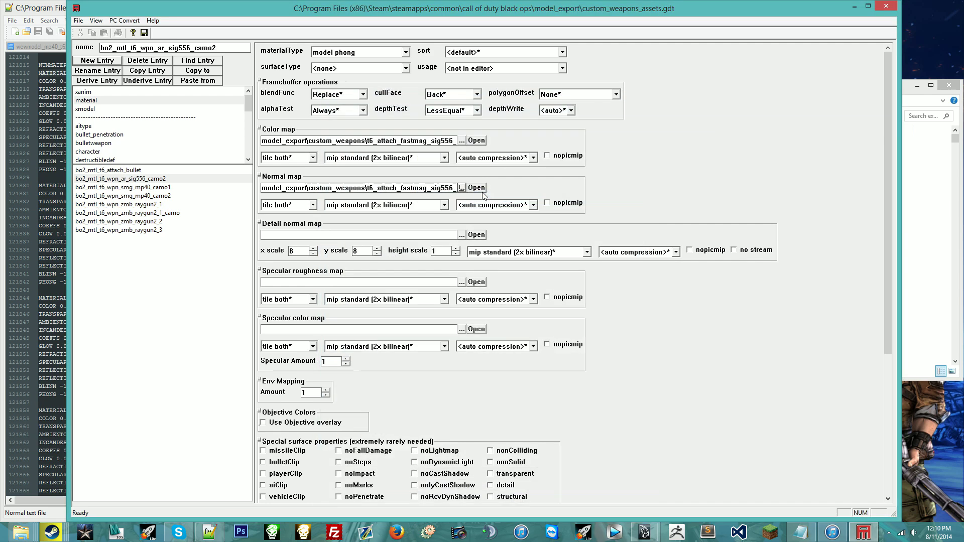
Set the specular color map to mtl_t6_wpn_ar_sig556_spec from the t6_attach_fastmag_sig556_view\_images folder.
{"action": "left_click", "coordinate": [462, 329]}
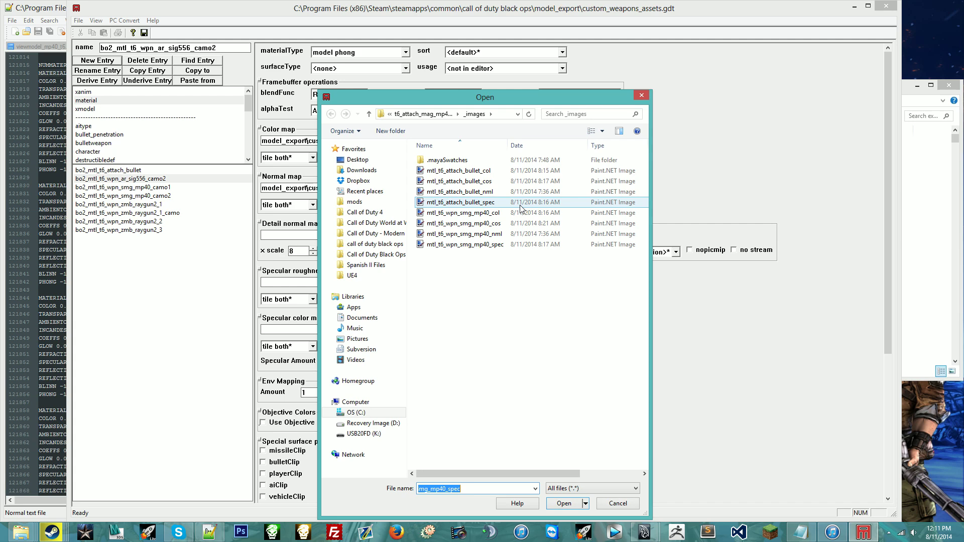
{"action": "left_click", "coordinate": [415, 115]}
{"action": "left_click", "coordinate": [401, 117]}
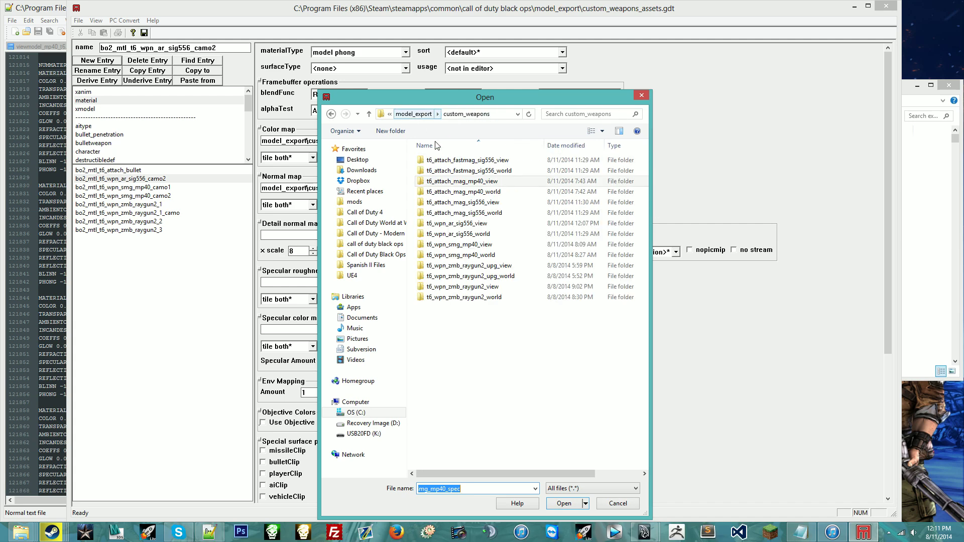
{"action": "double_click", "coordinate": [484, 160]}
{"action": "double_click", "coordinate": [482, 160]}
{"action": "double_click", "coordinate": [500, 204]}
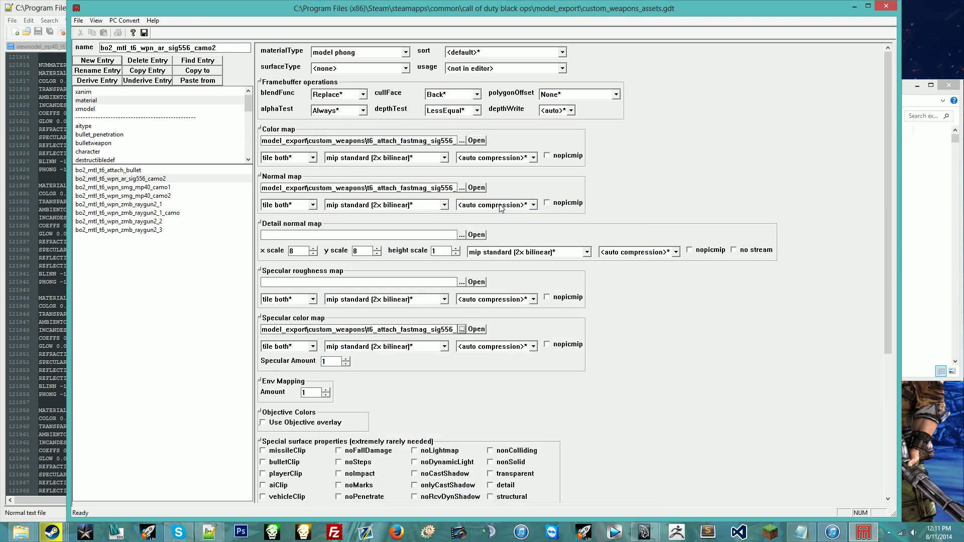
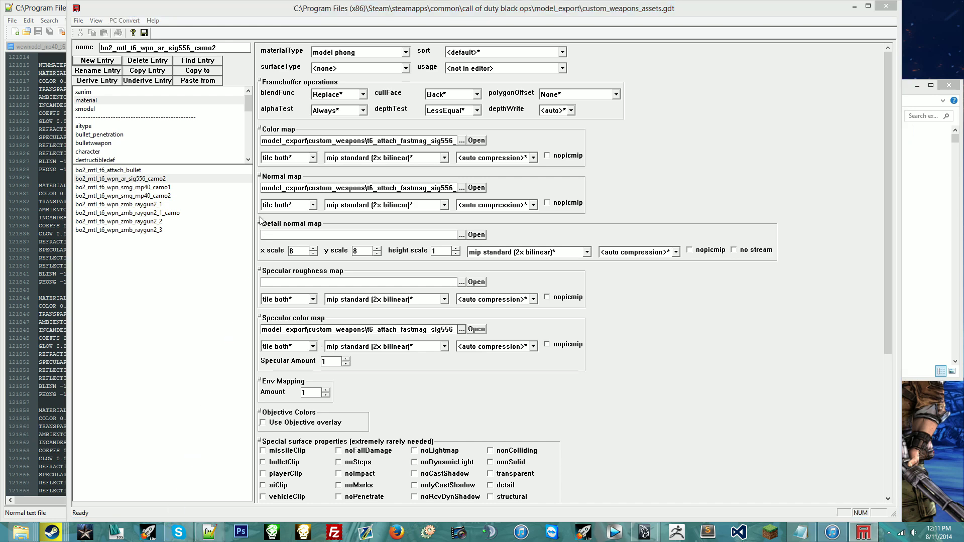
Examine the material entries in World at War's custom_weapons.gdt, including mtl_weapon_m9a1_chrome_iw6, and return to Black Ops' custom_weapons_assets.gdt.
{"action": "left_click", "coordinate": [322, 168]}
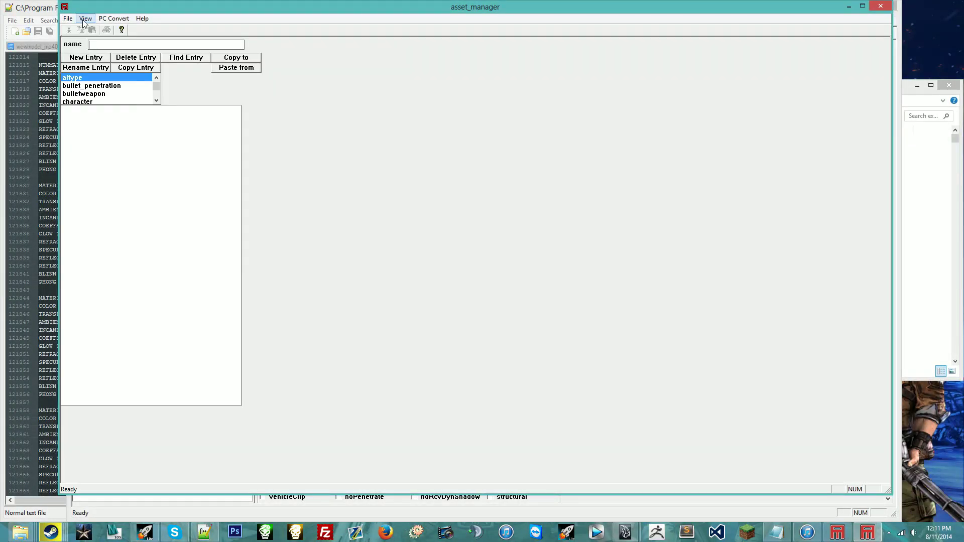
{"action": "left_click", "coordinate": [68, 19]}
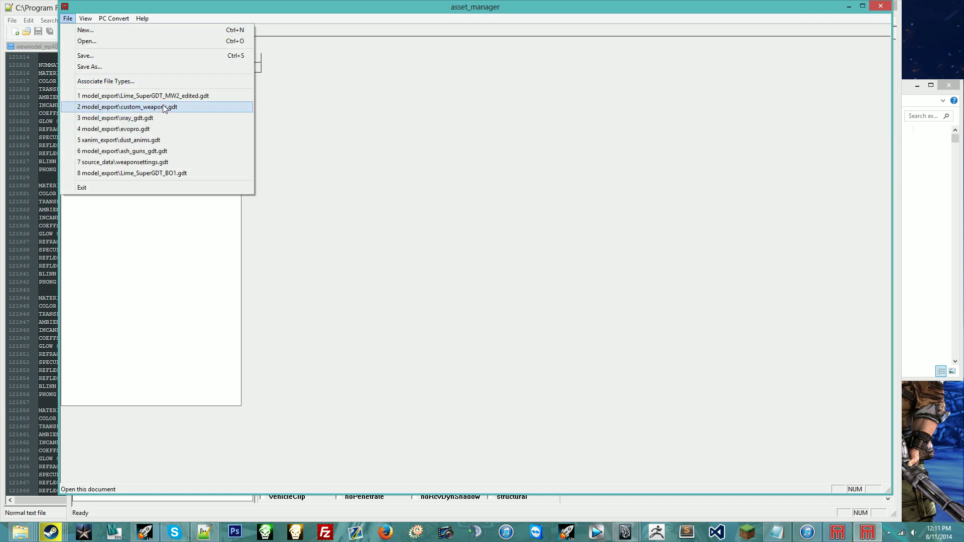
{"action": "left_click", "coordinate": [170, 107]}
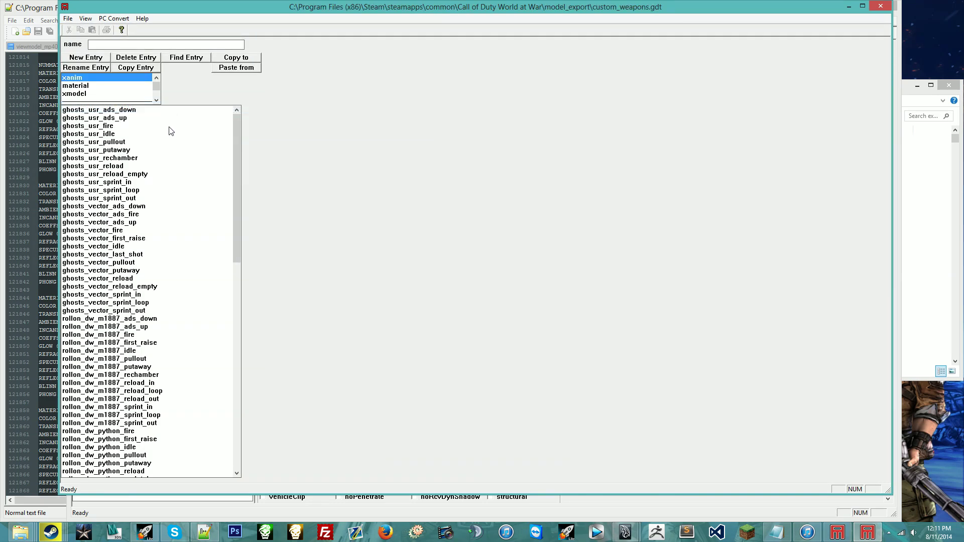
{"action": "left_click", "coordinate": [96, 86]}
{"action": "left_click", "coordinate": [115, 174]}
{"action": "left_click", "coordinate": [145, 214]}
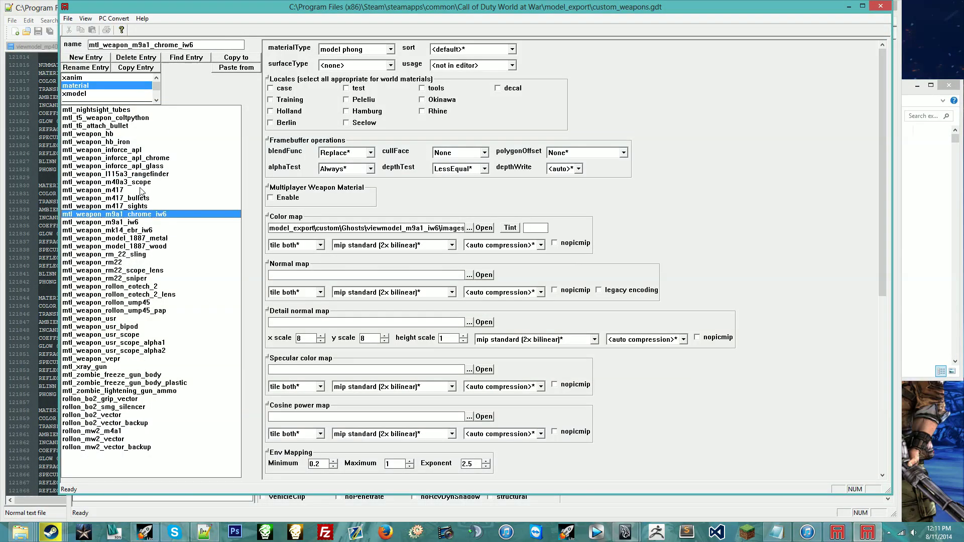
{"action": "left_click", "coordinate": [142, 190]}
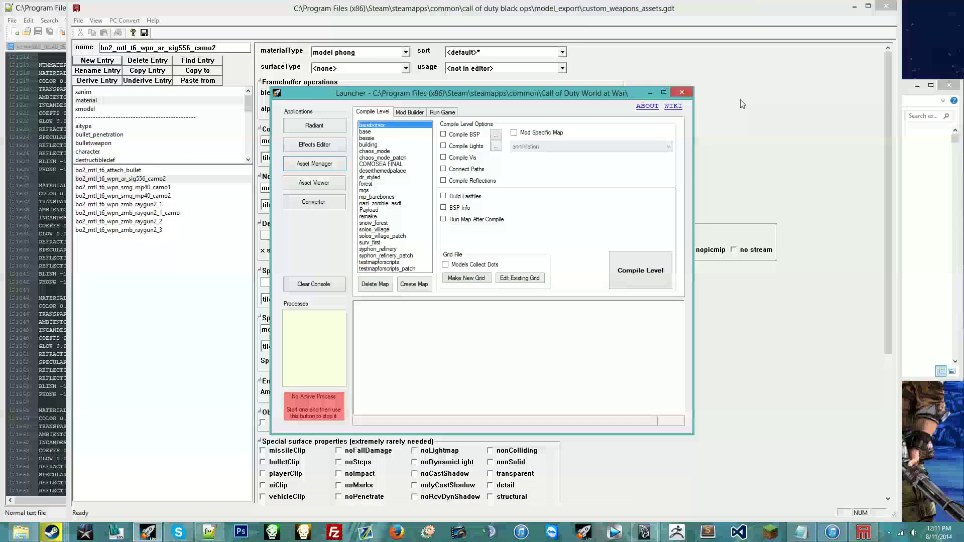
{"action": "left_click", "coordinate": [565, 11]}
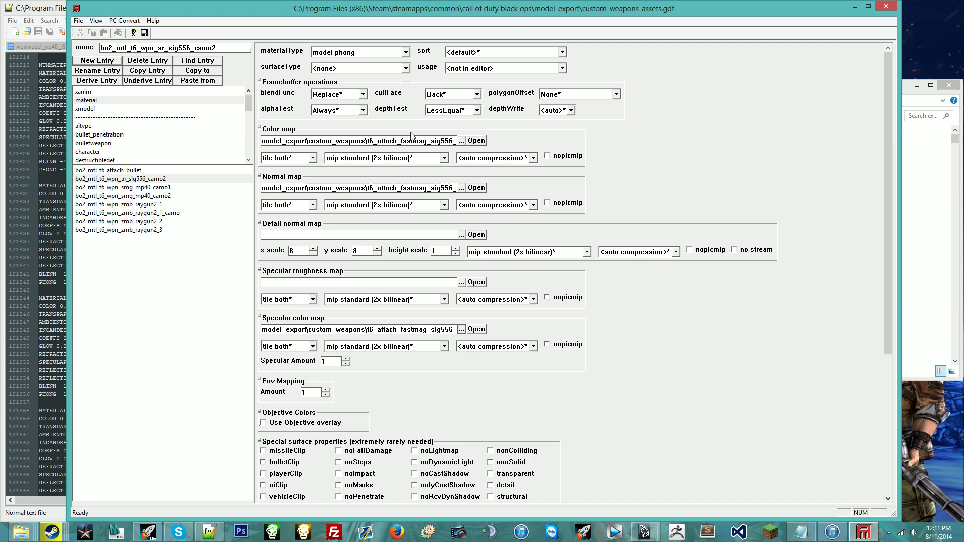
Set the specular roughness map to mtl_t6_wpn_ar_sig556_cos from the t6_attach_fastmag_sig556_view\_images folder.
{"action": "left_click", "coordinate": [301, 283]}
{"action": "left_click", "coordinate": [461, 282]}
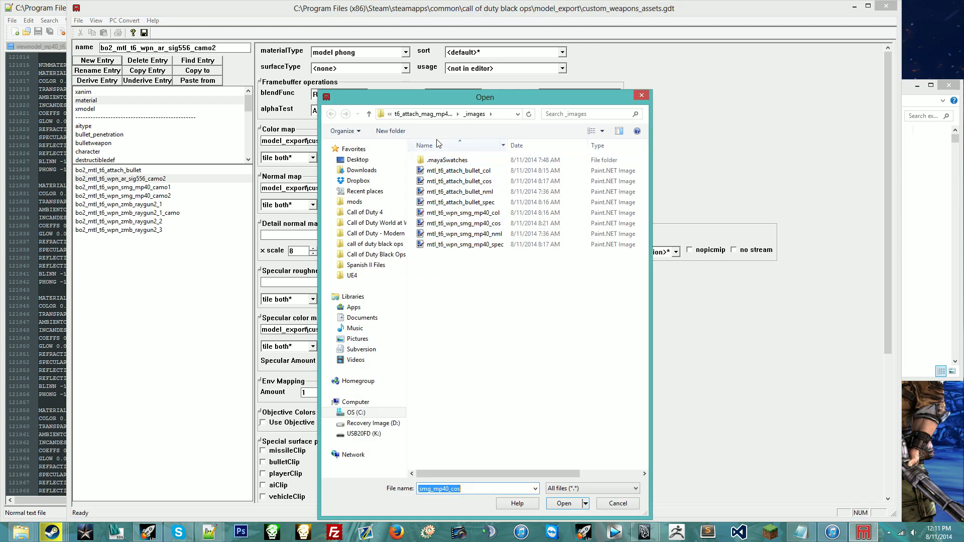
{"action": "left_click", "coordinate": [424, 114]}
{"action": "left_click", "coordinate": [404, 114]}
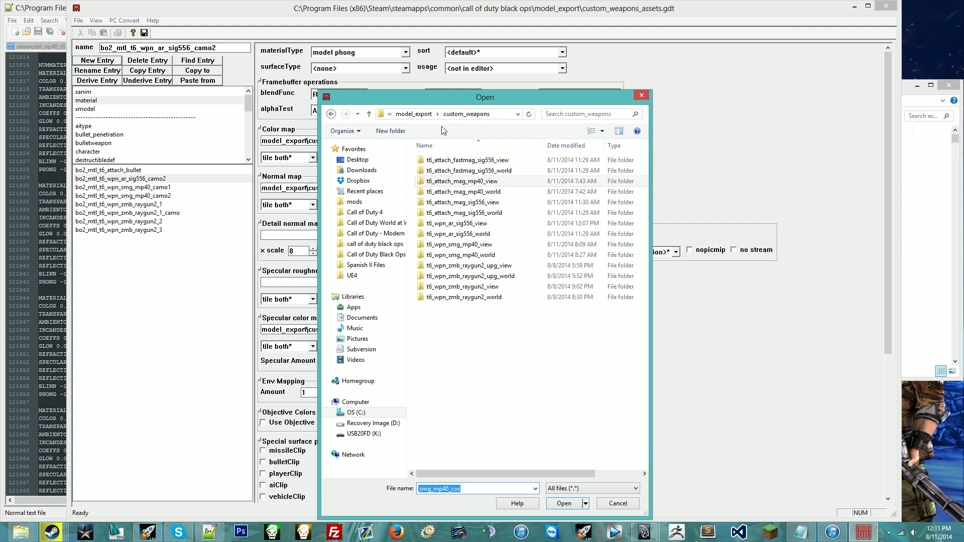
{"action": "double_click", "coordinate": [481, 161]}
{"action": "double_click", "coordinate": [481, 161]}
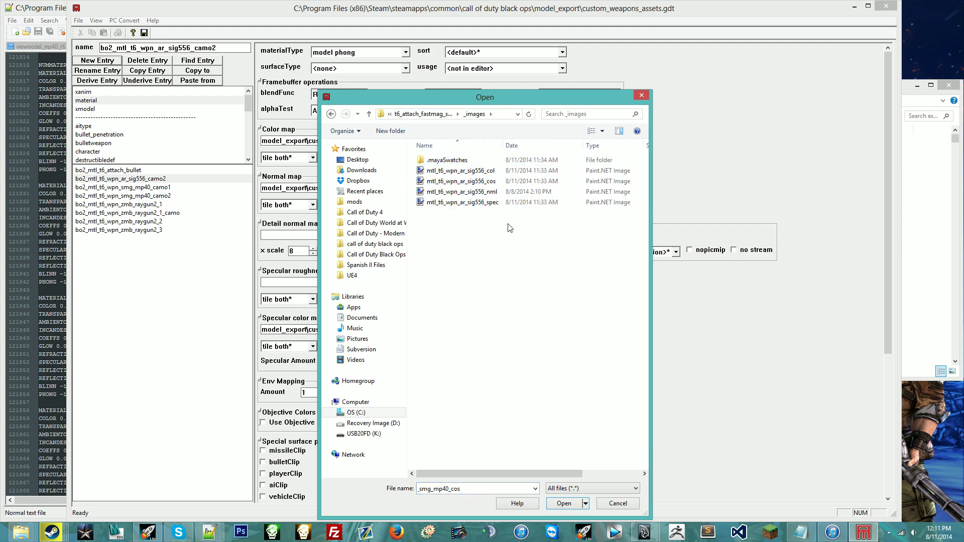
{"action": "double_click", "coordinate": [504, 183]}
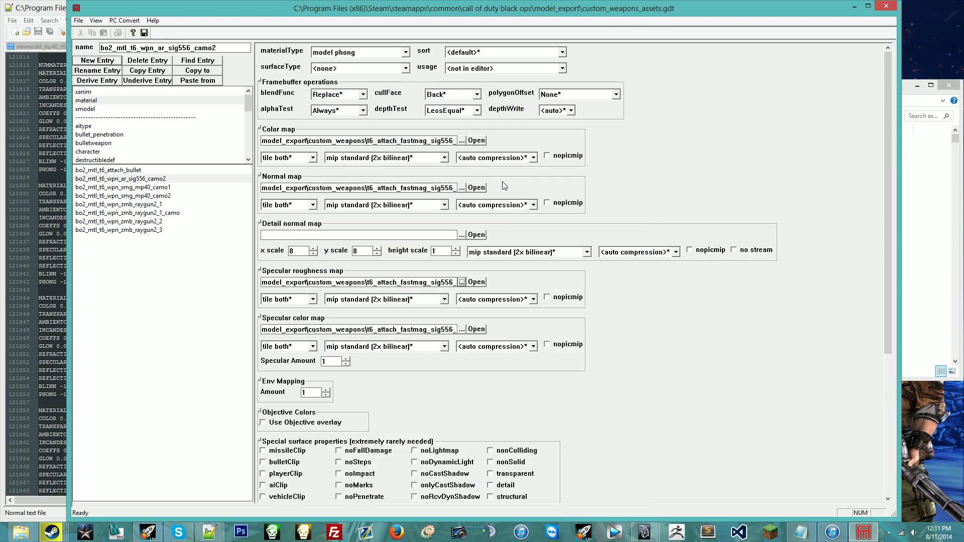
Convert only the bo2_mtl_t6_wpn_ar_sig556_camo2 material for PC, dismissing the Fuzzy Find suggestion and closing the converter console.
{"action": "left_click", "coordinate": [165, 179]}
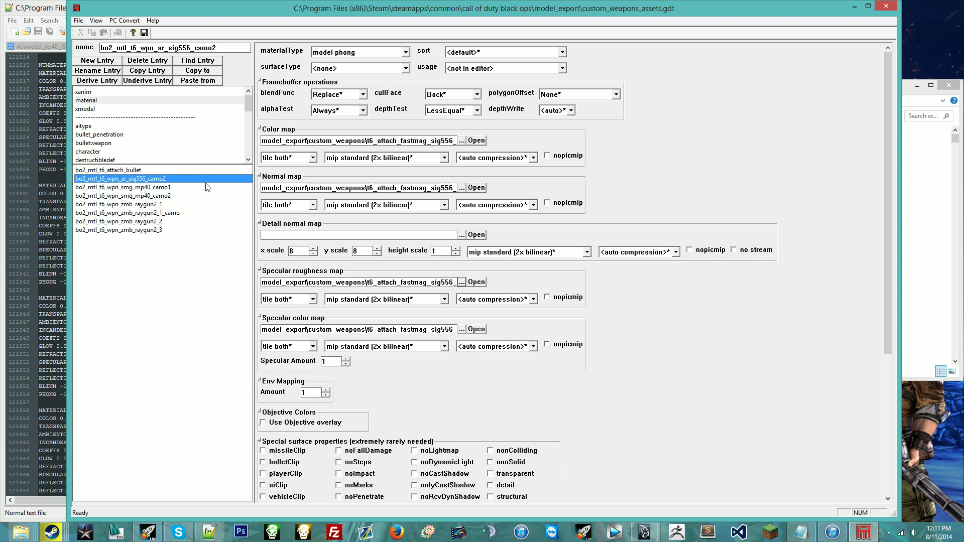
{"action": "key", "text": "Return"}
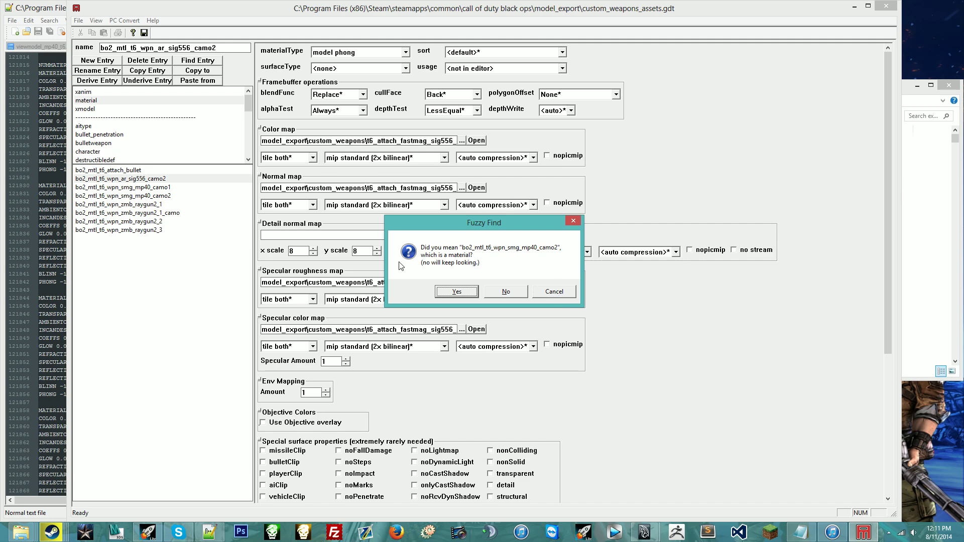
{"action": "left_click", "coordinate": [555, 292]}
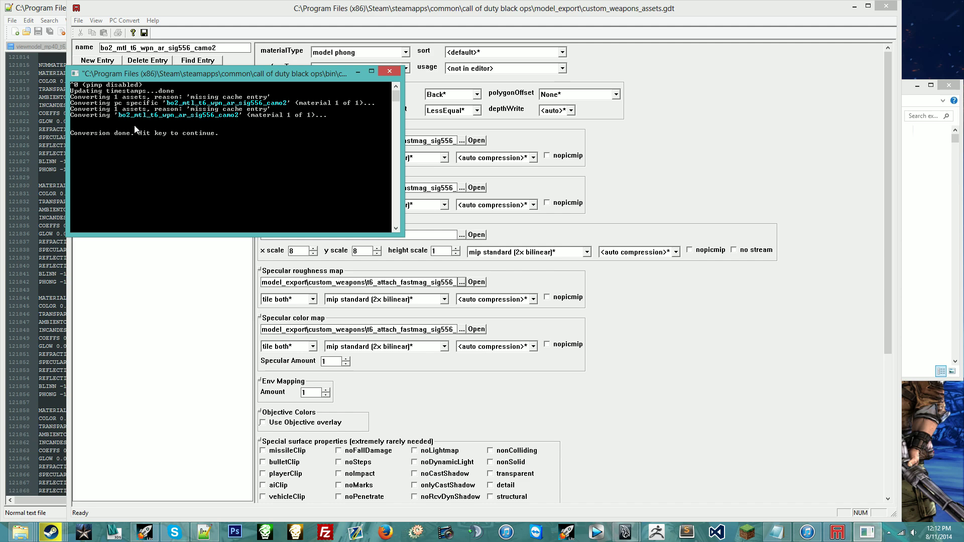
{"action": "key", "text": "Return"}
Copy the bo2_mtl_t6_wpn_ar_sig556_camo2 material entry as bo2_mtl_t6_wpn_ar_sig556_camo1.
{"action": "left_click_drag", "start_coordinate": [181, 7], "coordinate": [280, 7]}
{"action": "left_click", "coordinate": [248, 70]}
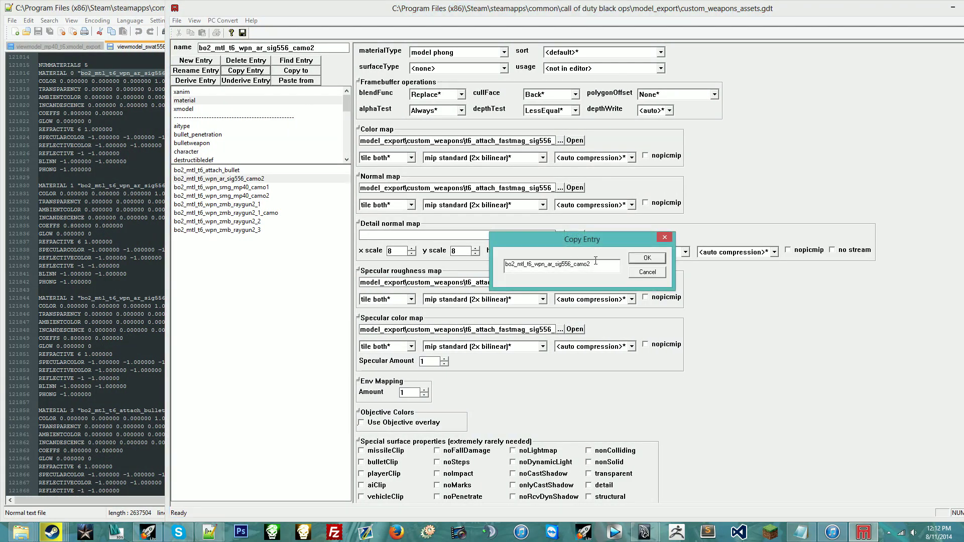
{"action": "key", "text": "Return"}
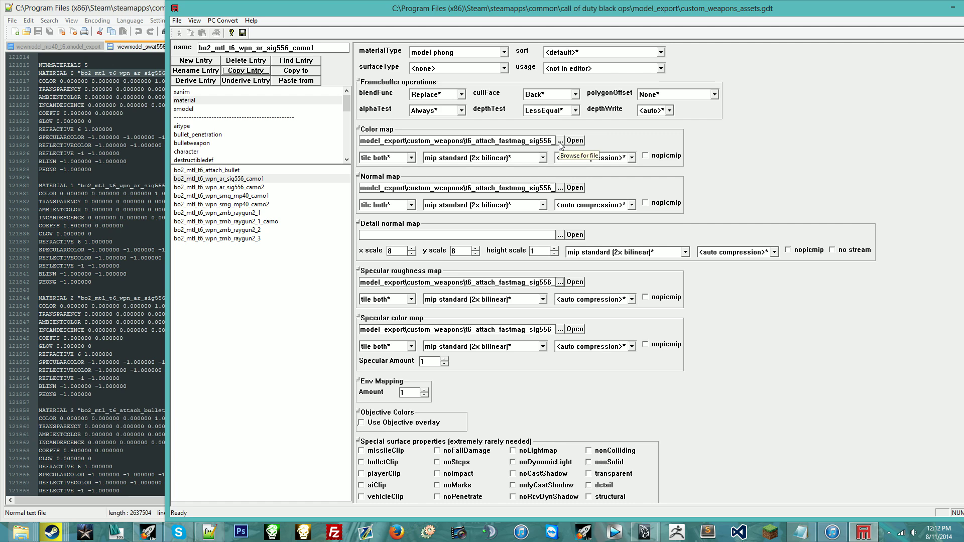
Convert only the bo2_mtl_t6_wpn_ar_sig556_camo1 material for PC, dismissing the Fuzzy Find suggestion and closing the converter console.
{"action": "left_click", "coordinate": [266, 180]}
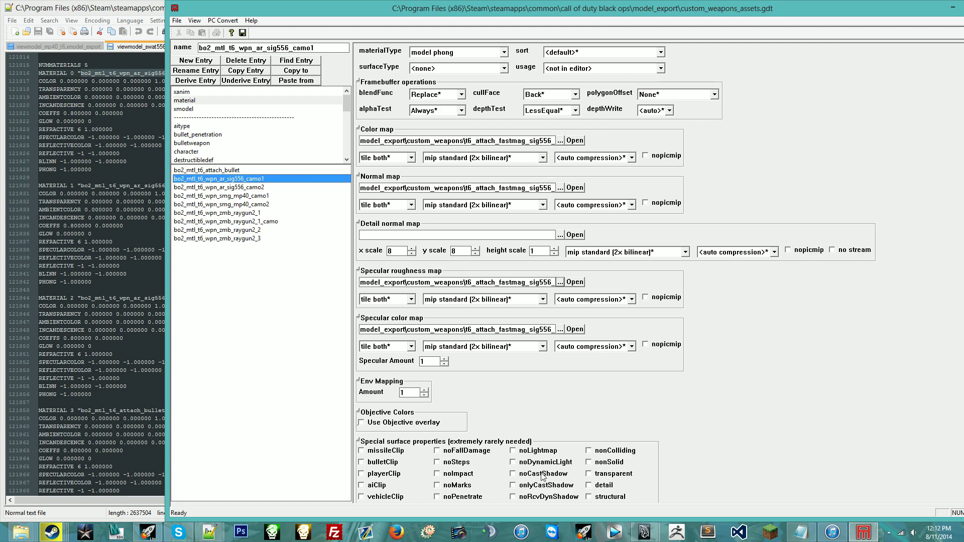
{"action": "key", "text": "F3"}
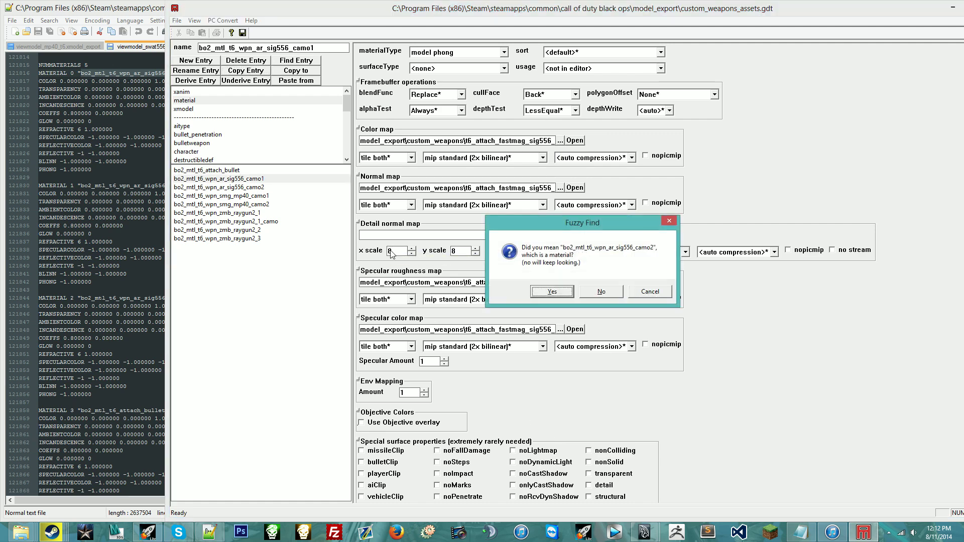
{"action": "left_click", "coordinate": [650, 291]}
{"action": "key", "text": "F4"}
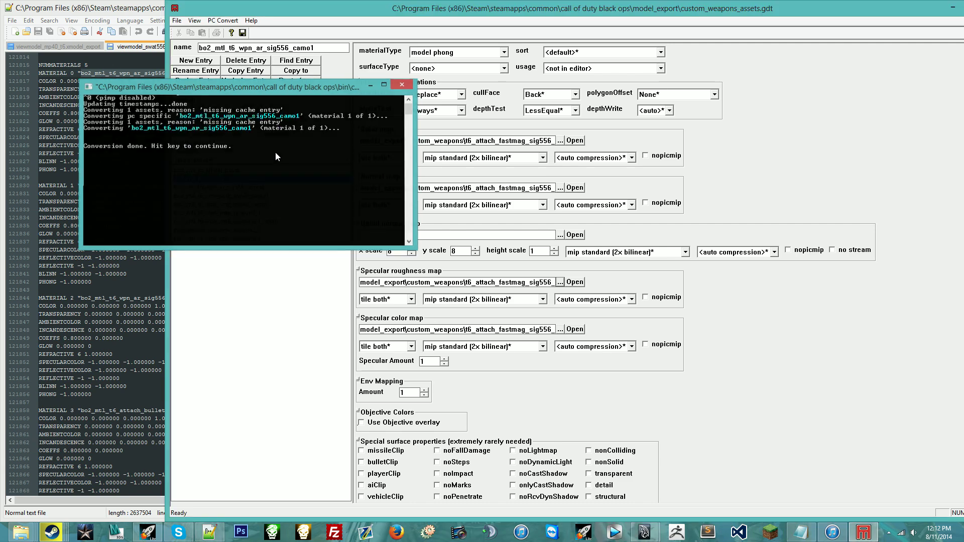
{"action": "key", "text": "Return"}
Check the remaining material names in viewmodel_swat556.xmodel_export and inspect the color map path of the existing bo2_mtl_t6_attach_bullet material.
{"action": "left_click", "coordinate": [123, 13]}
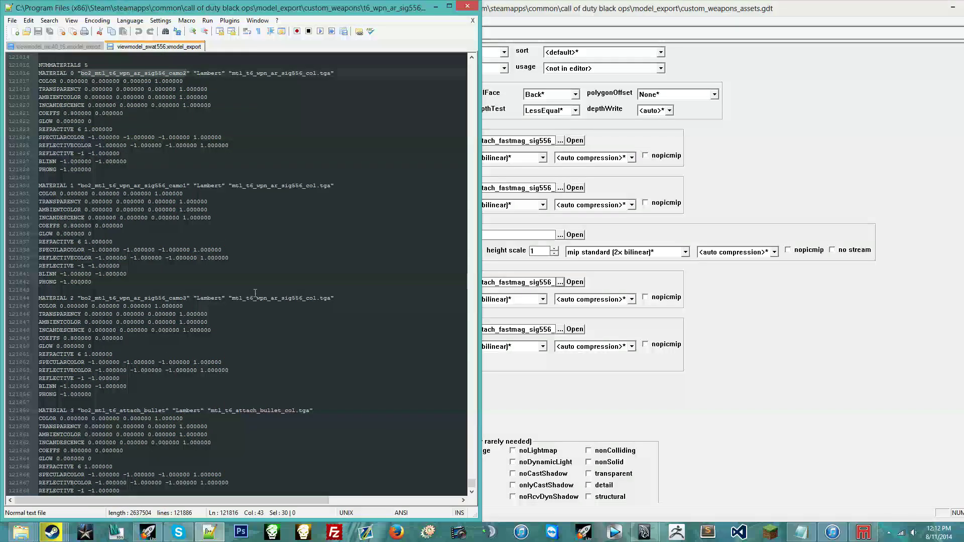
{"action": "scroll", "coordinate": [248, 356], "scroll_direction": "down", "scroll_amount": 6}
{"action": "left_click", "coordinate": [239, 426]}
{"action": "left_click", "coordinate": [163, 268]}
{"action": "left_click", "coordinate": [627, 4]}
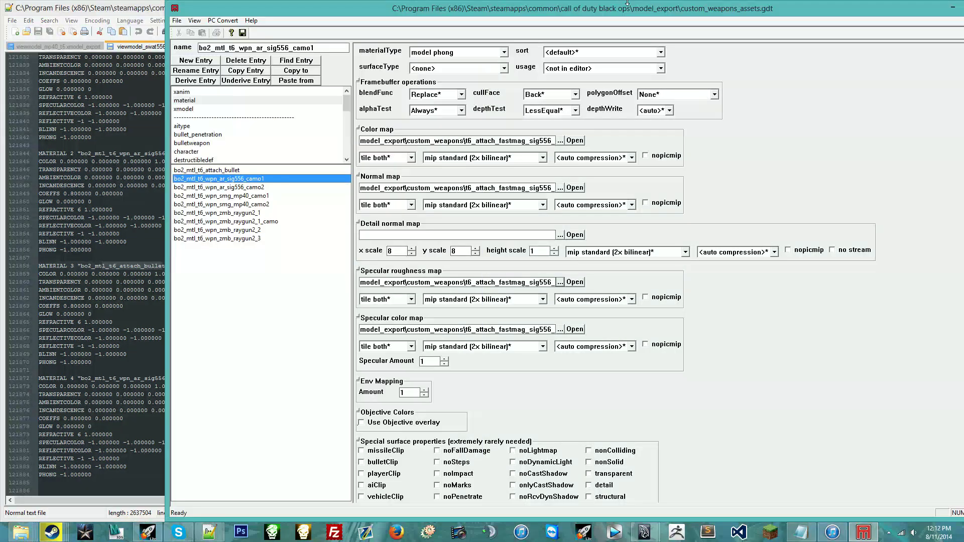
{"action": "left_click", "coordinate": [215, 171]}
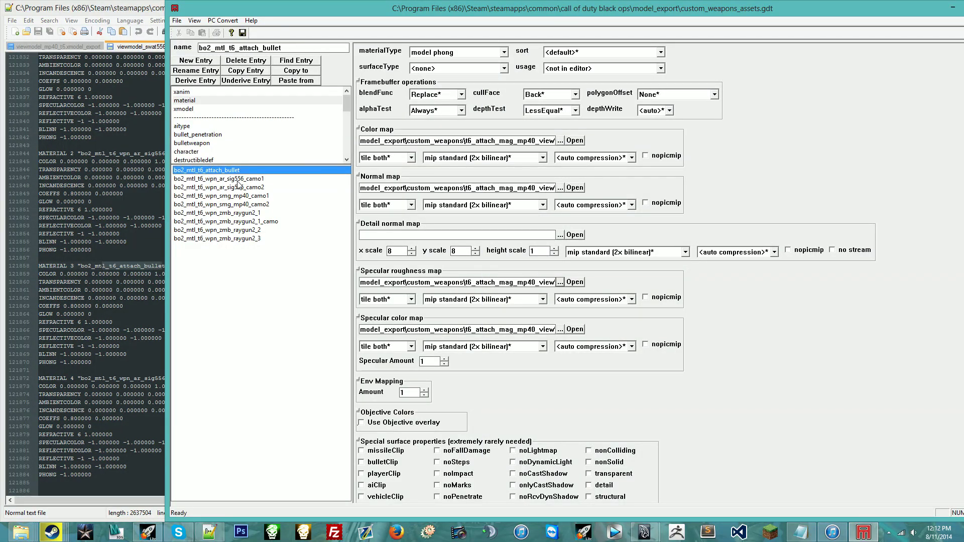
{"action": "left_click", "coordinate": [239, 179]}
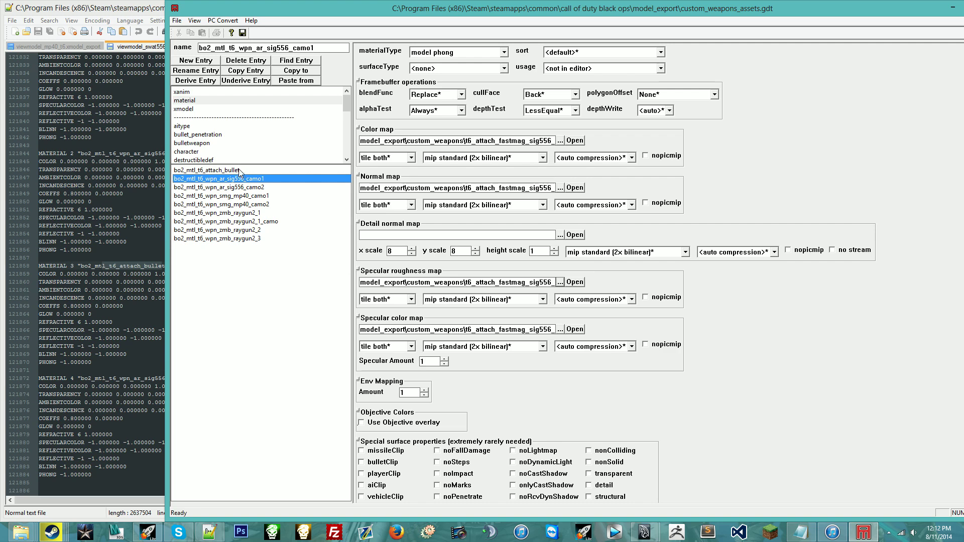
{"action": "left_click", "coordinate": [239, 171]}
{"action": "left_click_drag", "start_coordinate": [413, 141], "coordinate": [571, 171]}
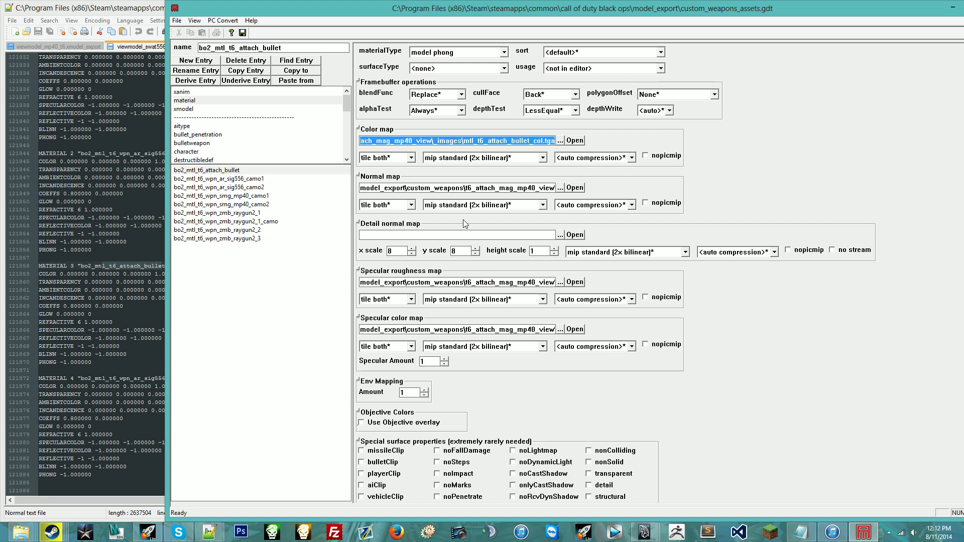
Copy the bo2_mtl_t6_wpn_ar_sig556_camo2 material entry as bo2_mtl_t6_wpn_ar_sig556_camo3.
{"action": "left_click", "coordinate": [253, 186]}
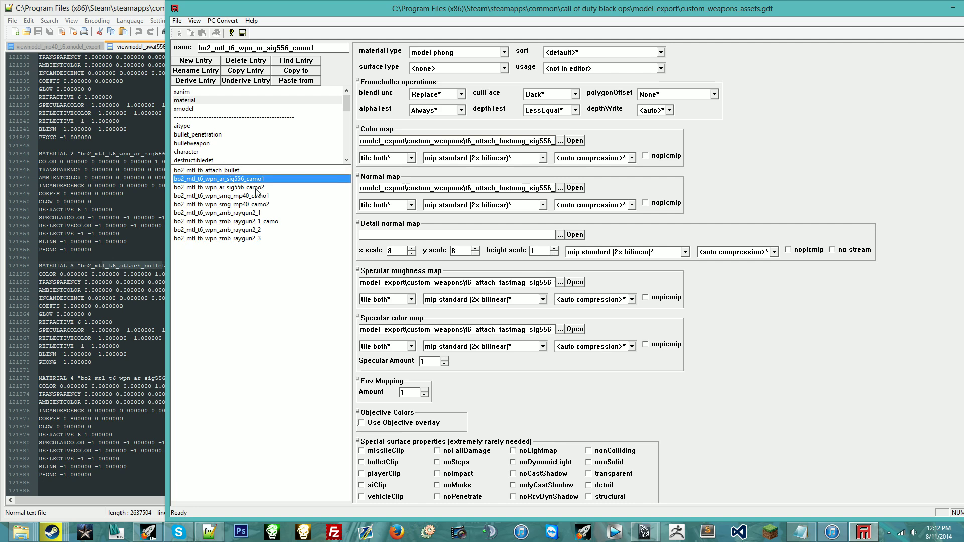
{"action": "left_click", "coordinate": [253, 71]}
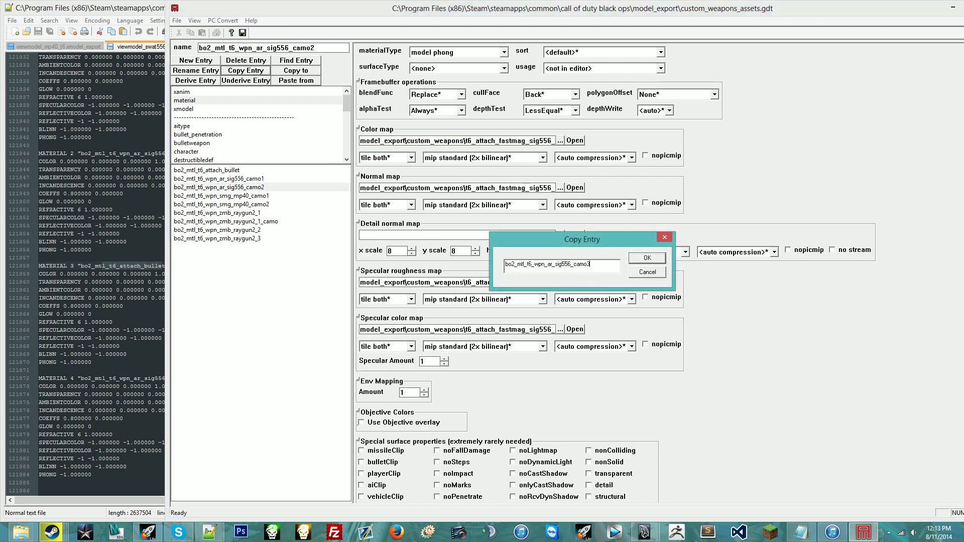
{"action": "type", "text": "3"}
{"action": "key", "text": "Return"}
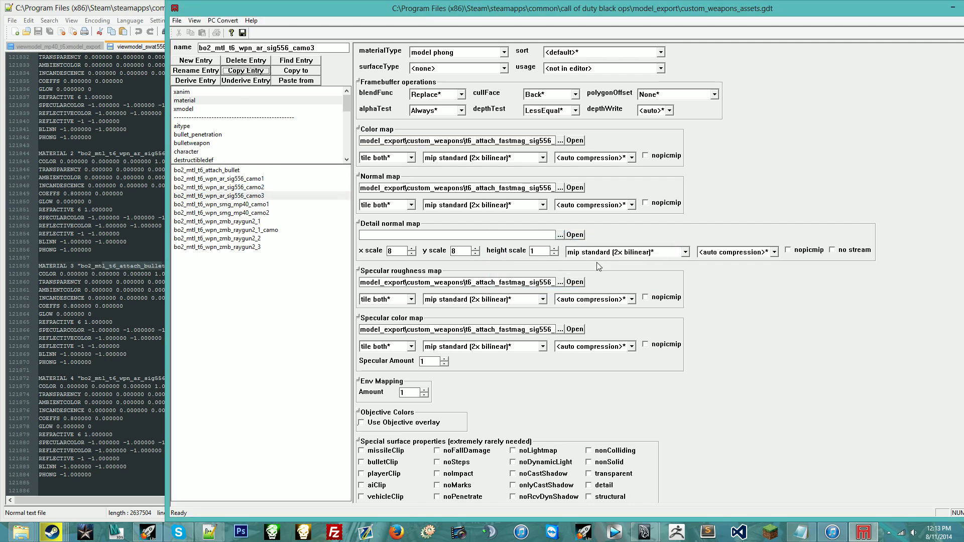
Convert only the bo2_mtl_t6_wpn_ar_sig556_camo3 material for PC, dismissing the Fuzzy Find suggestion and closing the converter console.
{"action": "left_click", "coordinate": [245, 196]}
{"action": "double_click", "coordinate": [243, 197]}
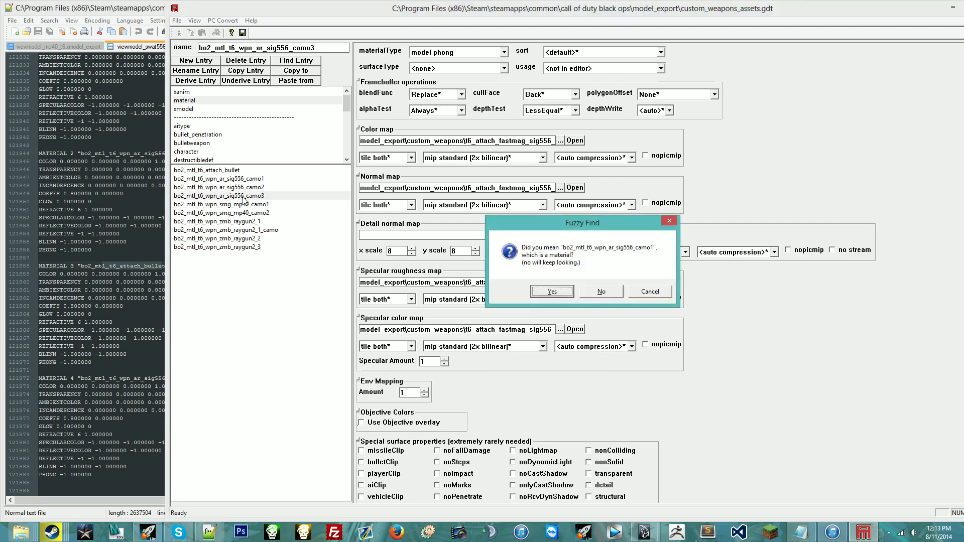
{"action": "left_click", "coordinate": [650, 291]}
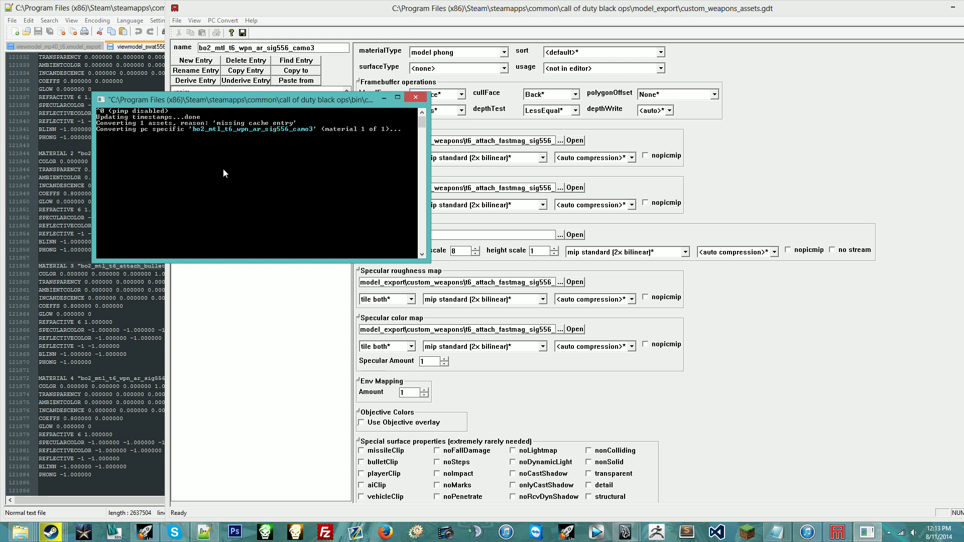
{"action": "key", "text": "Return"}
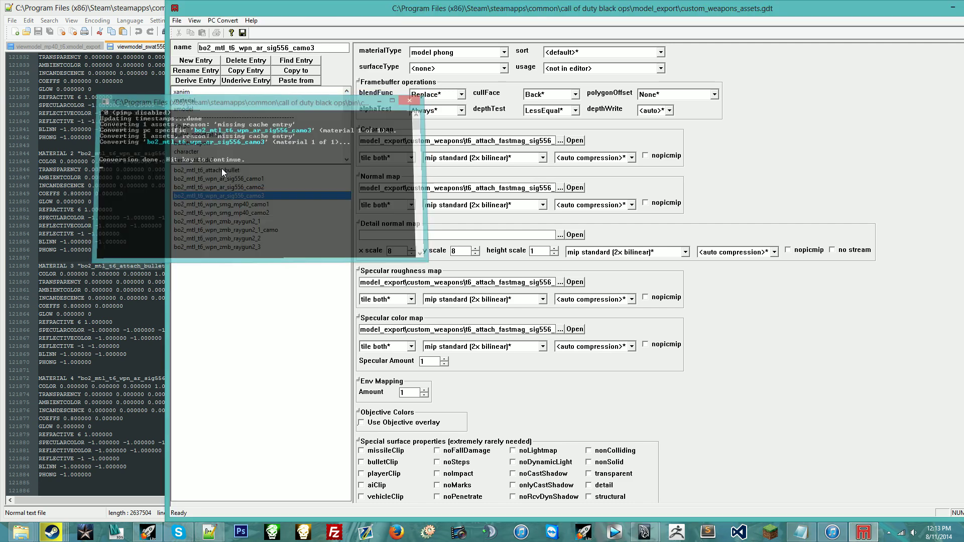
Copy the bo2_mtl_t6_wpn_ar_sig556_camo3 material entry as bo2_mtl_t6_wpn_ar_sig556_camo4.
{"action": "left_click", "coordinate": [222, 20]}
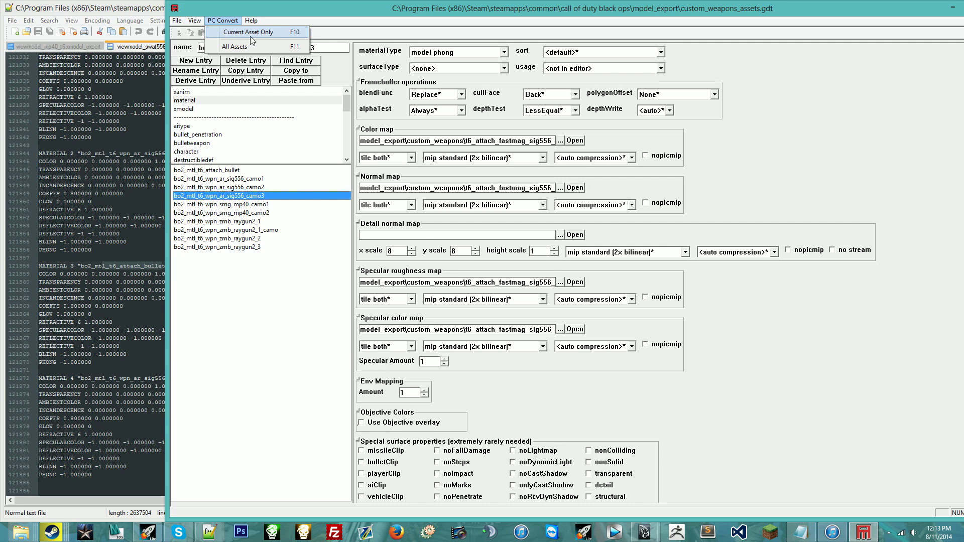
{"action": "left_click", "coordinate": [238, 40]}
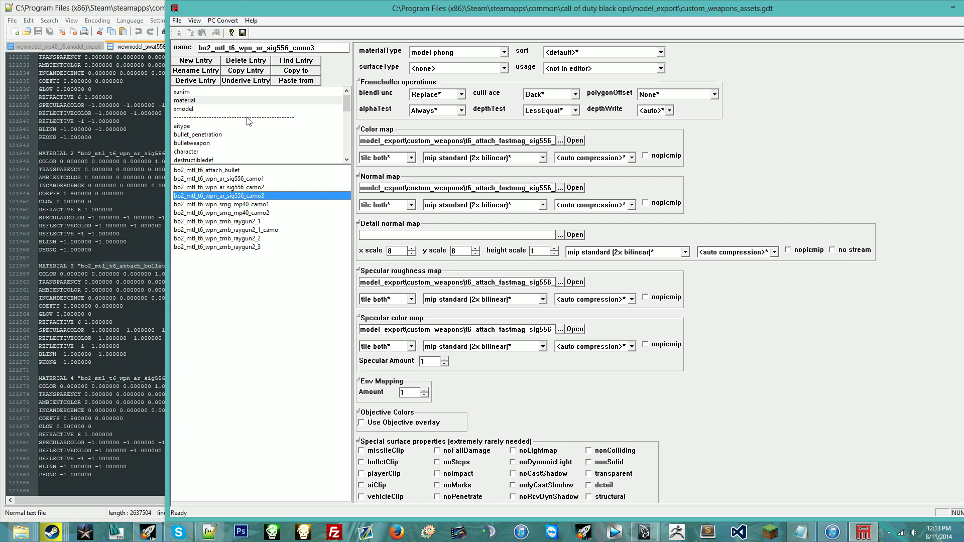
{"action": "left_click", "coordinate": [243, 70]}
{"action": "left_click", "coordinate": [607, 264]}
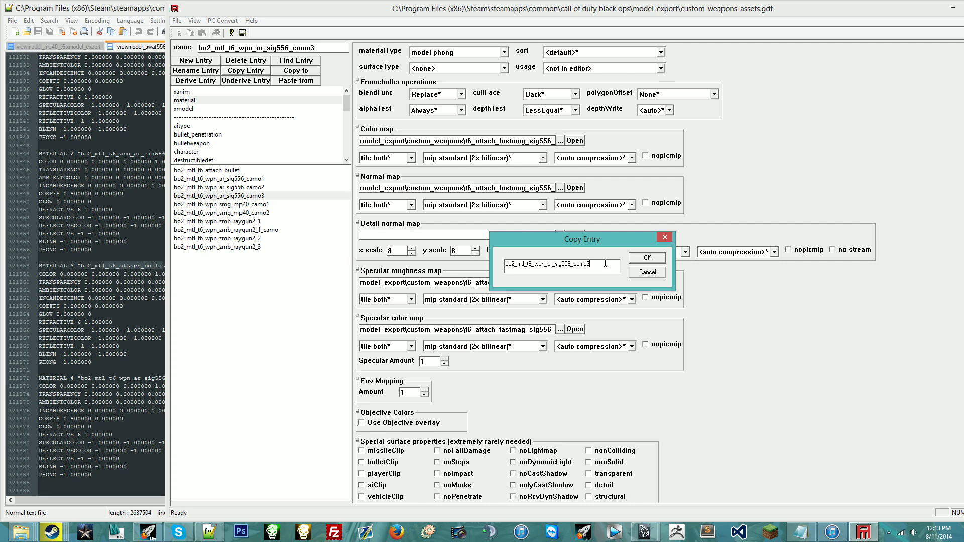
{"action": "type", "text": "4"}
{"action": "key", "text": "Return"}
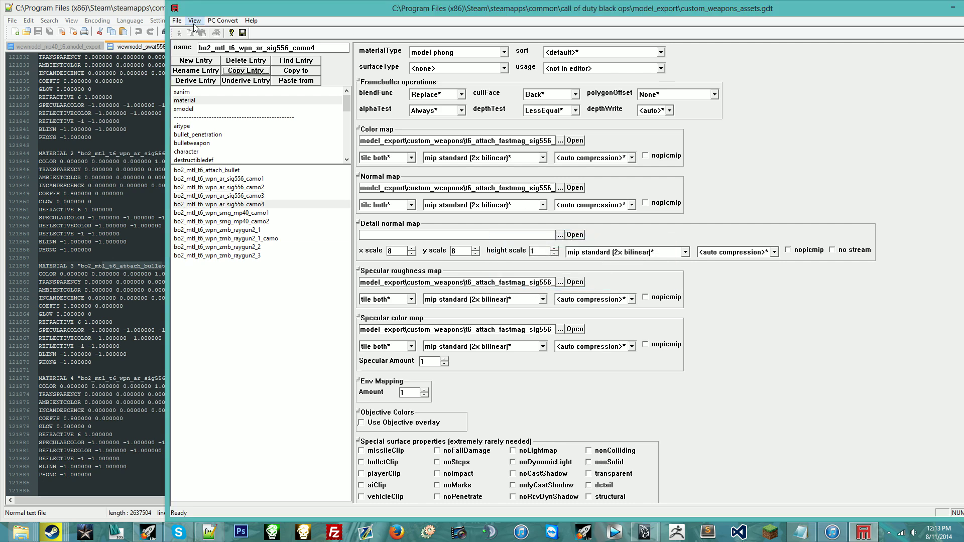
Convert only the bo2_mtl_t6_wpn_ar_sig556_camo4 material for PC, dismissing the Fuzzy Find suggestion.
{"action": "left_click", "coordinate": [223, 21]}
{"action": "left_click", "coordinate": [269, 132]}
{"action": "left_click", "coordinate": [265, 204]}
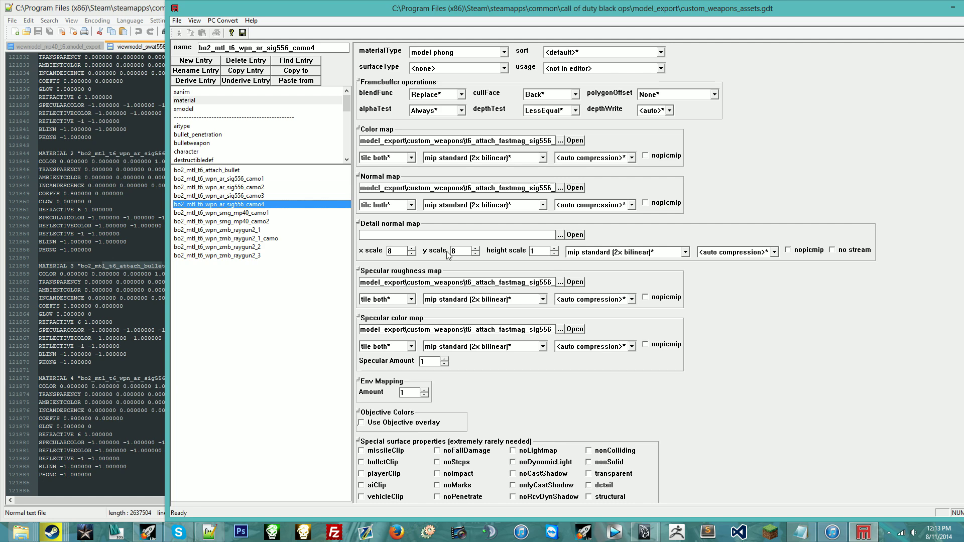
{"action": "key", "text": "F10"}
{"action": "left_click", "coordinate": [652, 290]}
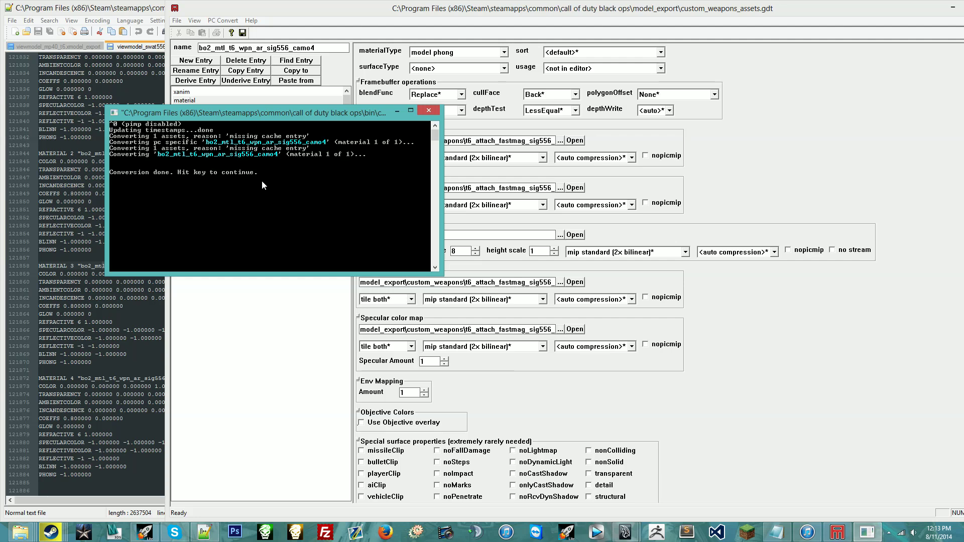
Close the finished camo4 converter console and list the xmodel entries.
{"action": "key", "text": "Return"}
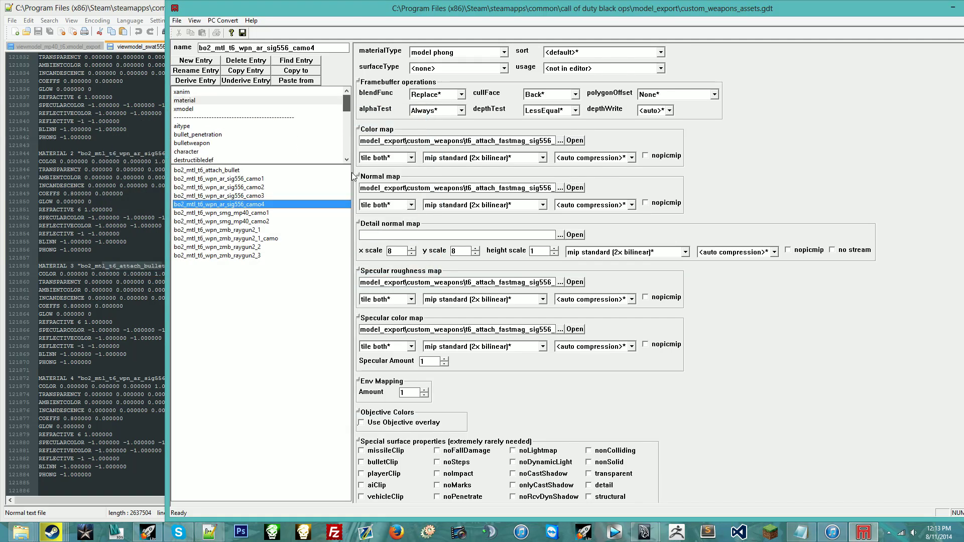
{"action": "left_click", "coordinate": [222, 93]}
{"action": "left_click", "coordinate": [222, 100]}
{"action": "left_click", "coordinate": [221, 109]}
{"action": "left_click_drag", "start_coordinate": [347, 105], "coordinate": [345, 149]}
{"action": "scroll", "coordinate": [232, 119], "scroll_direction": "up", "scroll_amount": 10}
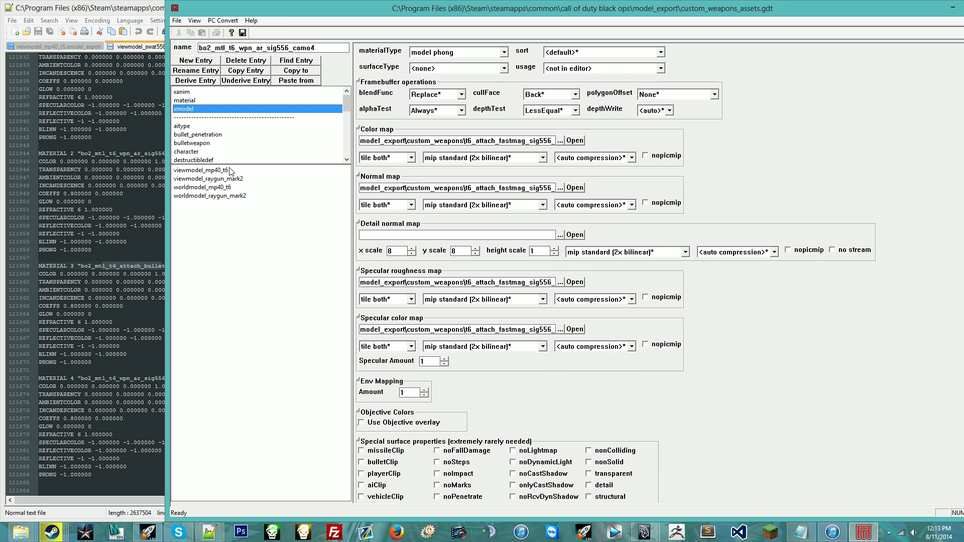
Create a new xmodel entry named viewmodel_swat556.
{"action": "left_click", "coordinate": [199, 61]}
{"action": "left_click", "coordinate": [596, 270]}
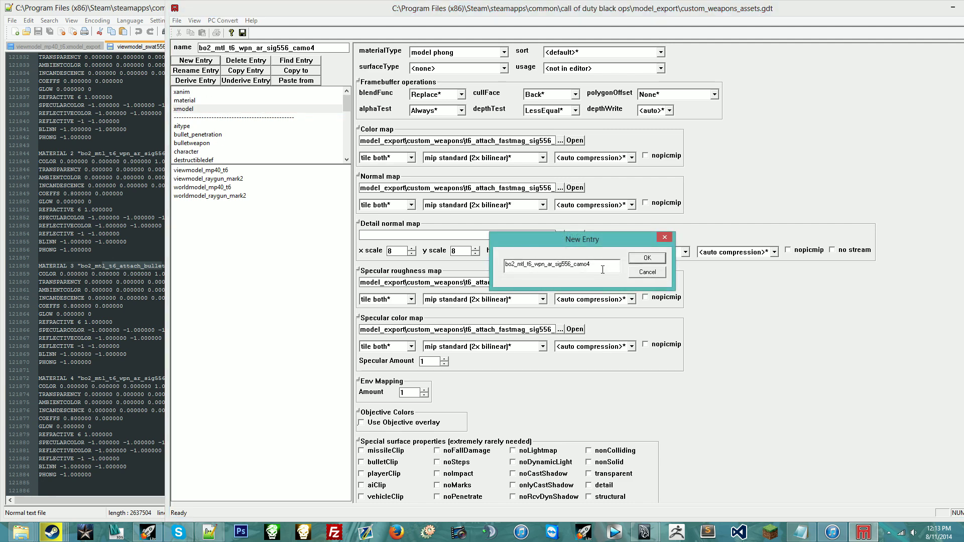
{"action": "left_click_drag", "start_coordinate": [601, 264], "coordinate": [498, 264]}
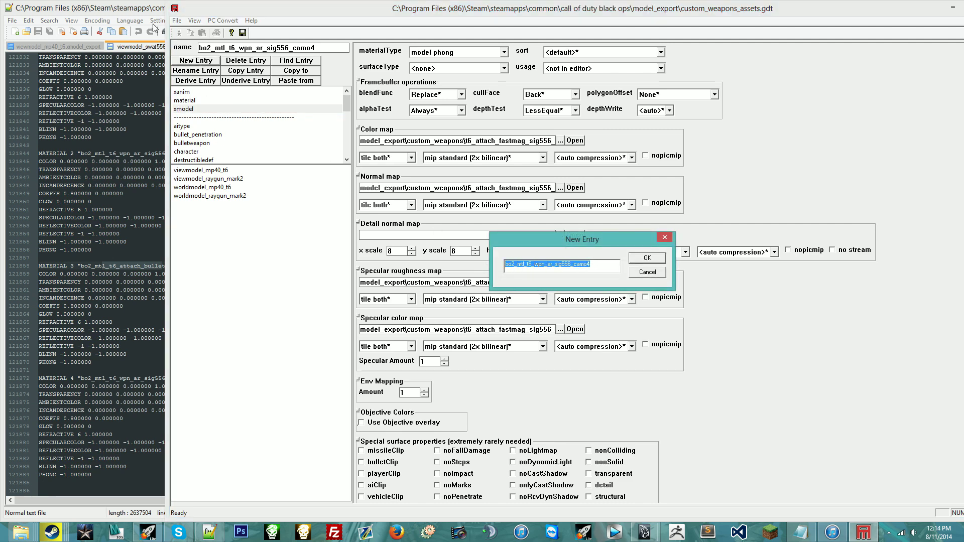
{"action": "left_click", "coordinate": [132, 4]}
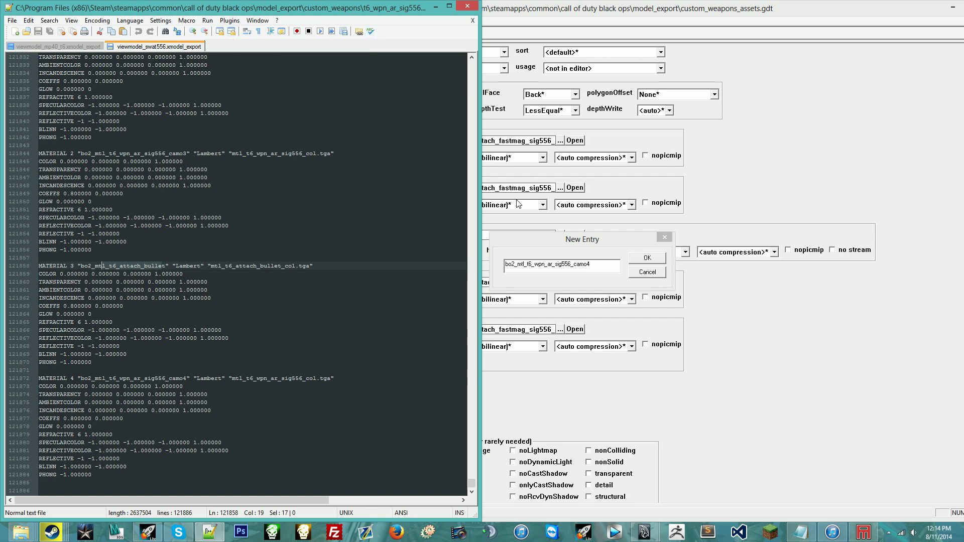
{"action": "left_click_drag", "start_coordinate": [597, 265], "coordinate": [495, 265]}
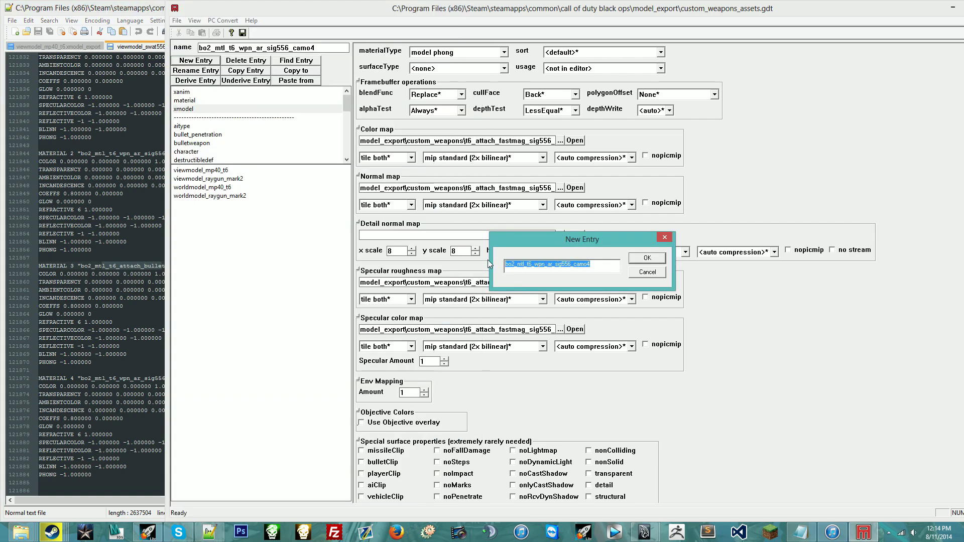
{"action": "type", "text": "viewmodel_swat556"}
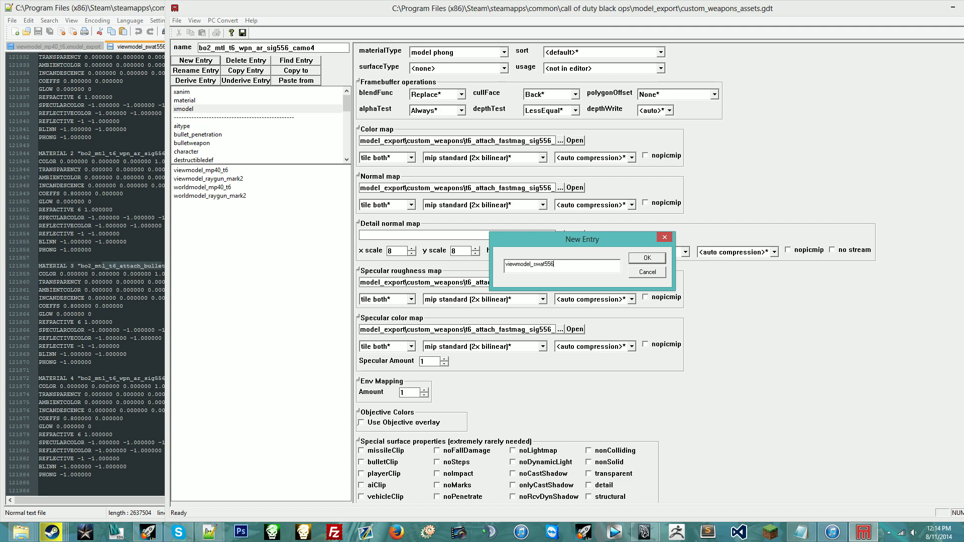
{"action": "key", "text": "Return"}
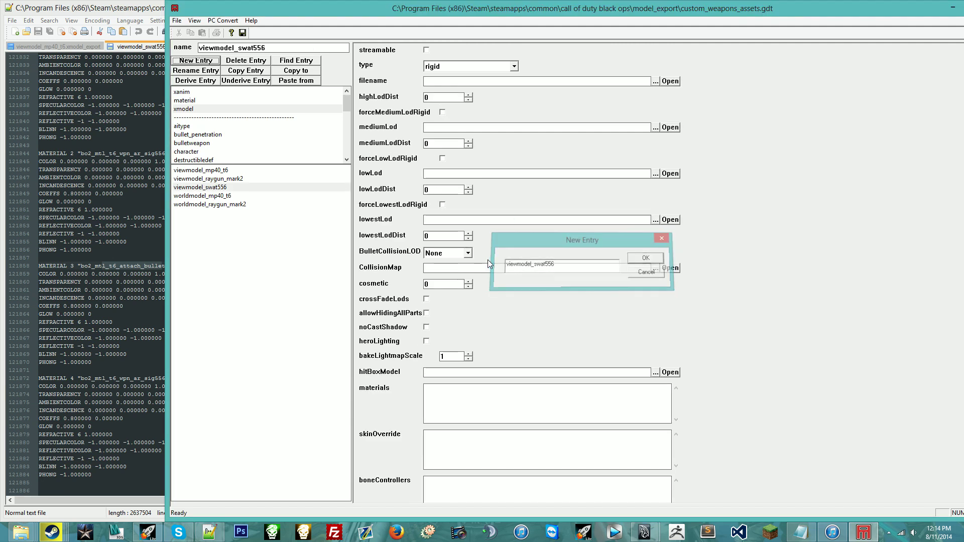
Set the viewmodel_swat556 type to animated and its filename to the viewmodel_swat556 export in custom_weapons\t6_wpn_ar_sig556_view.
{"action": "left_click", "coordinate": [431, 67]}
{"action": "left_click", "coordinate": [440, 80]}
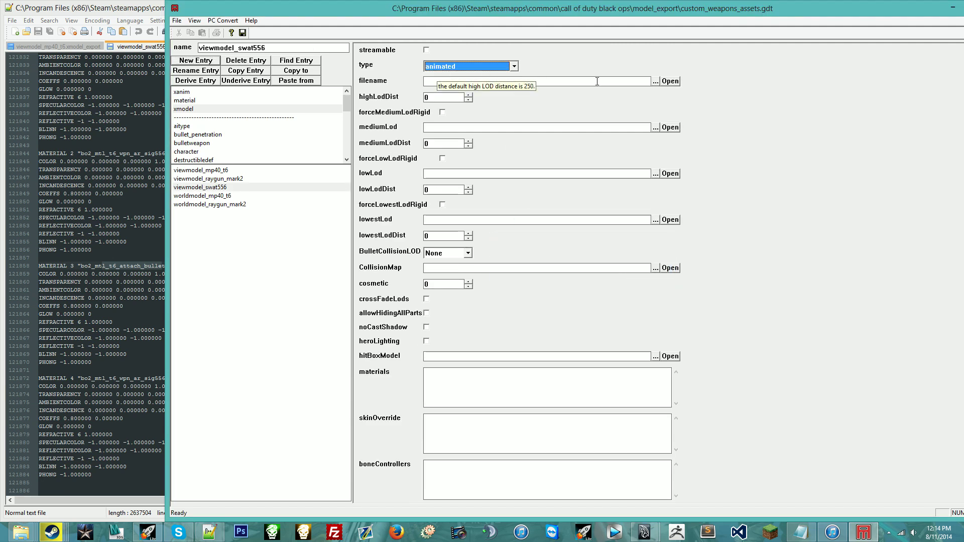
{"action": "left_click", "coordinate": [656, 81]}
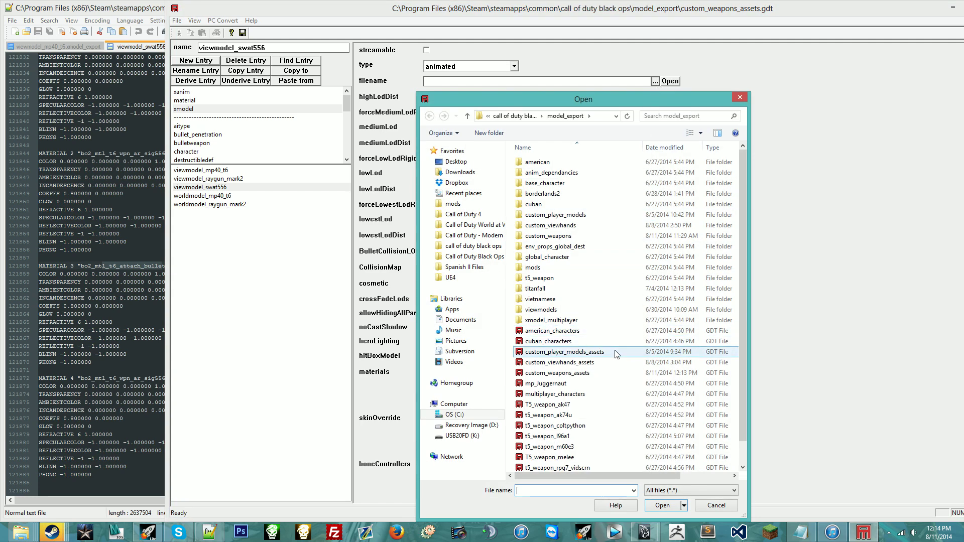
{"action": "double_click", "coordinate": [577, 236]}
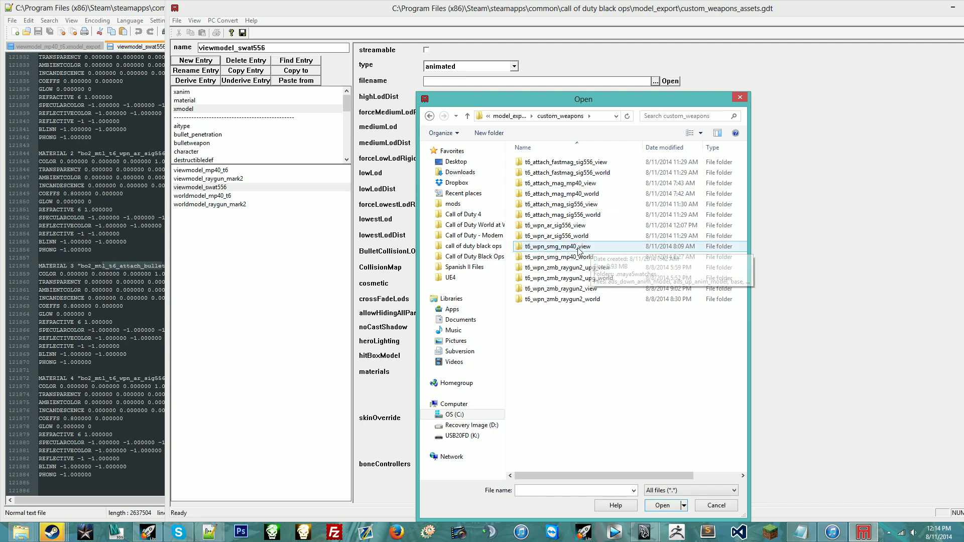
{"action": "double_click", "coordinate": [563, 226]}
{"action": "double_click", "coordinate": [553, 247]}
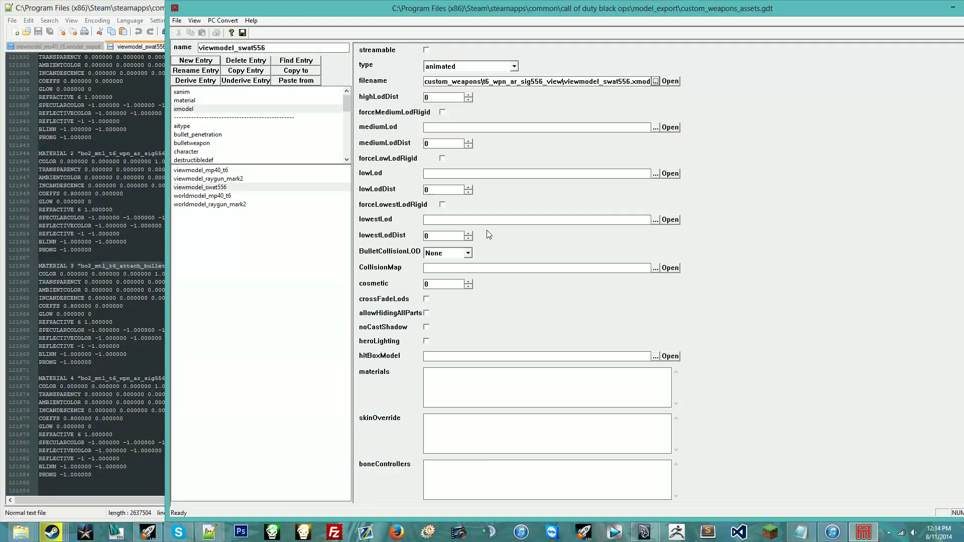
Convert only the viewmodel_swat556 xmodel for PC, dismissing the Fuzzy Find suggestion and closing the converter console.
{"action": "left_click", "coordinate": [220, 189]}
{"action": "double_click", "coordinate": [219, 191]}
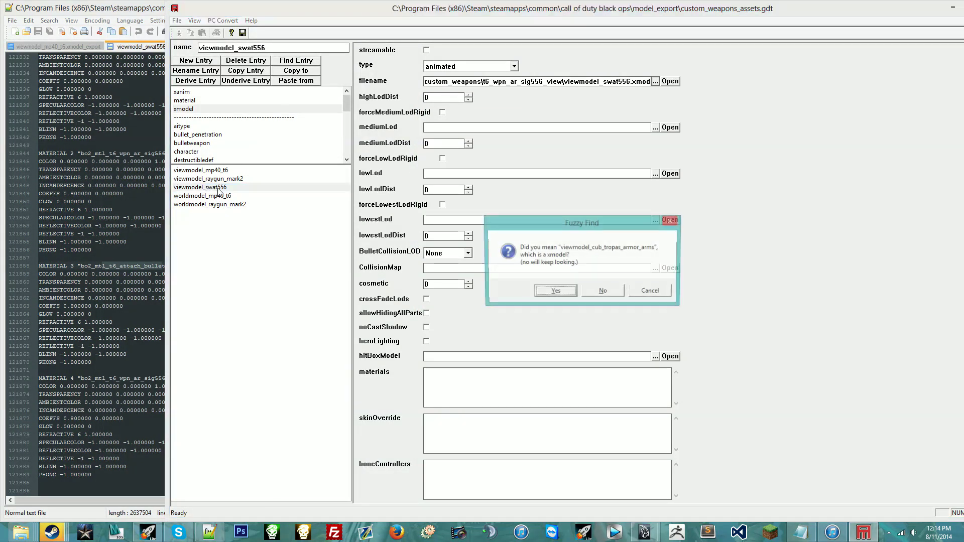
{"action": "left_click", "coordinate": [651, 292]}
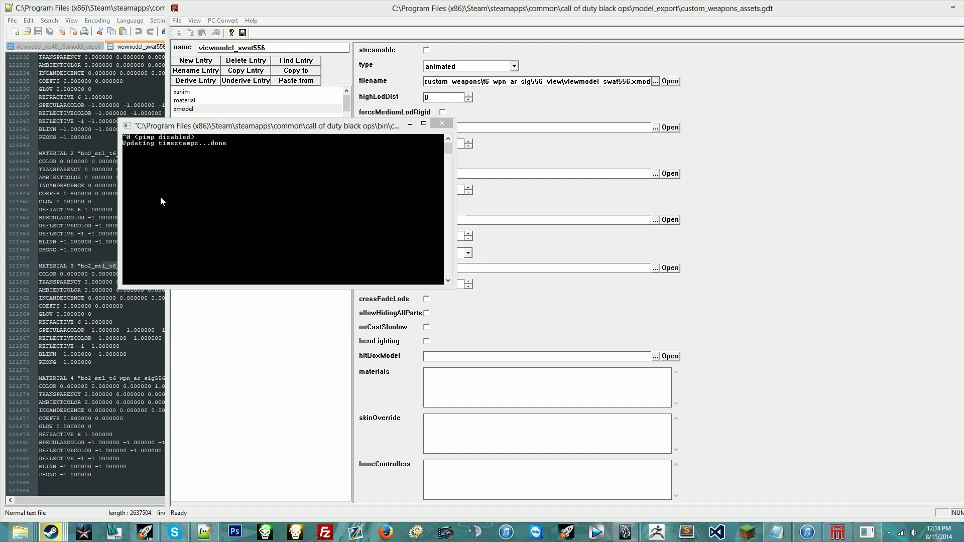
{"action": "left_click", "coordinate": [240, 218]}
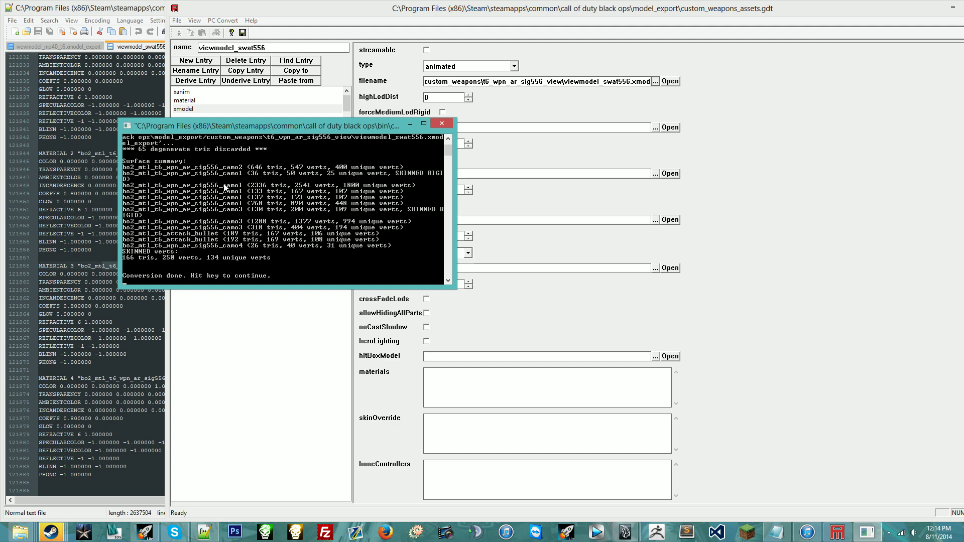
{"action": "key", "text": "Return"}
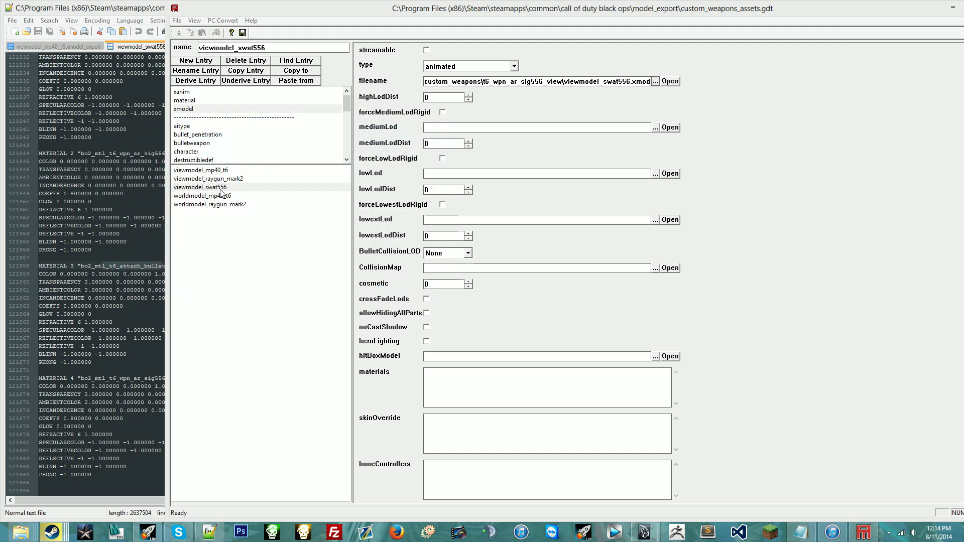
Copy the viewmodel_swat556 xmodel entry as worldmodel_swat556.
{"action": "left_click", "coordinate": [220, 188]}
{"action": "left_click", "coordinate": [246, 70]}
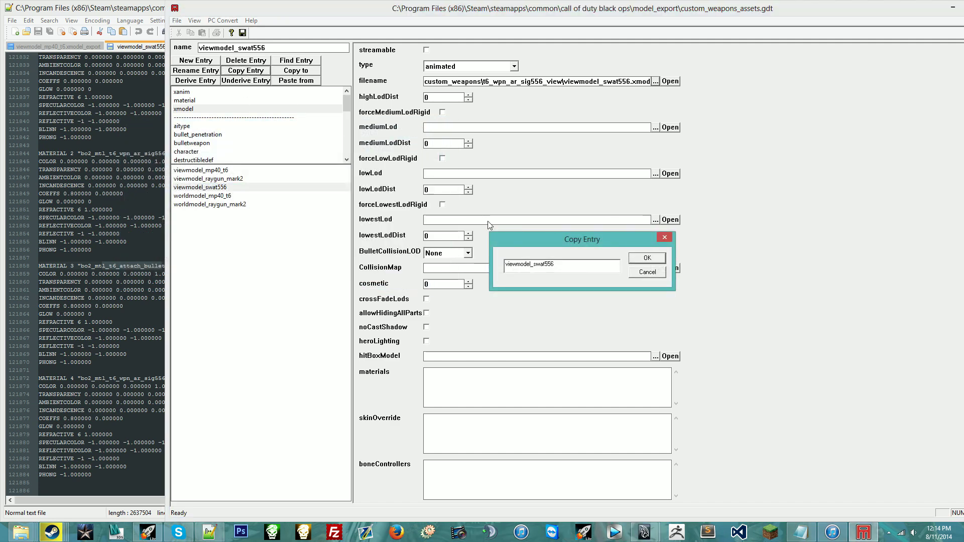
{"action": "type", "text": "world"}
{"action": "key", "text": "Return"}
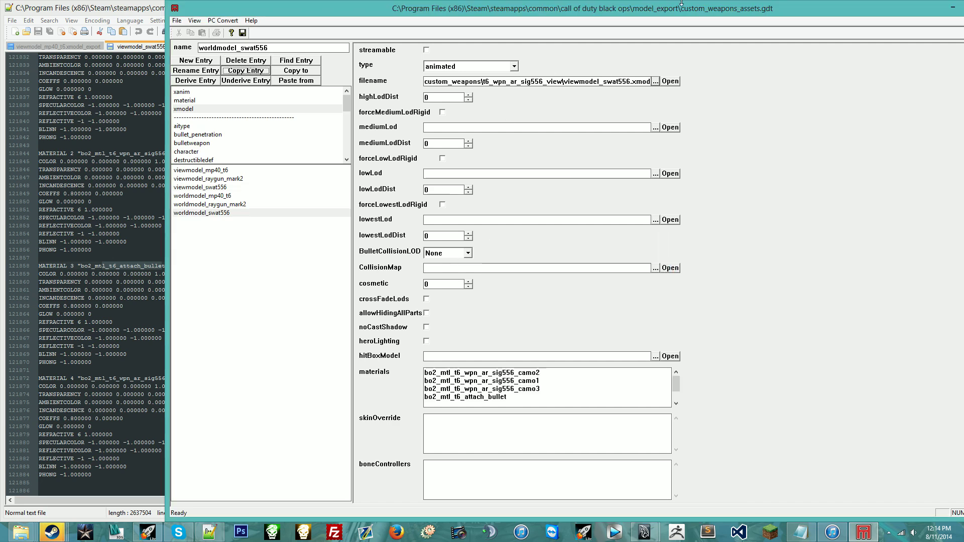
{"action": "left_click", "coordinate": [655, 82]}
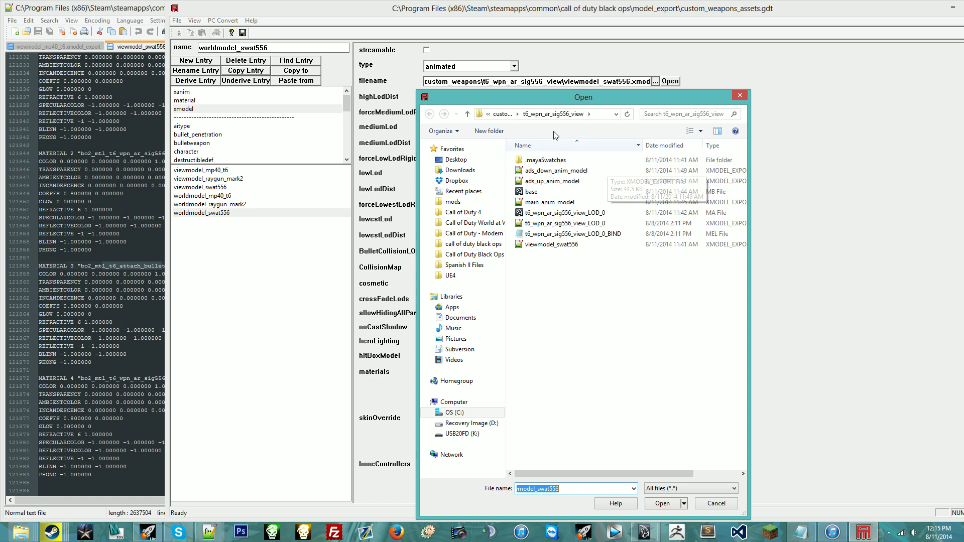
{"action": "left_click", "coordinate": [502, 114]}
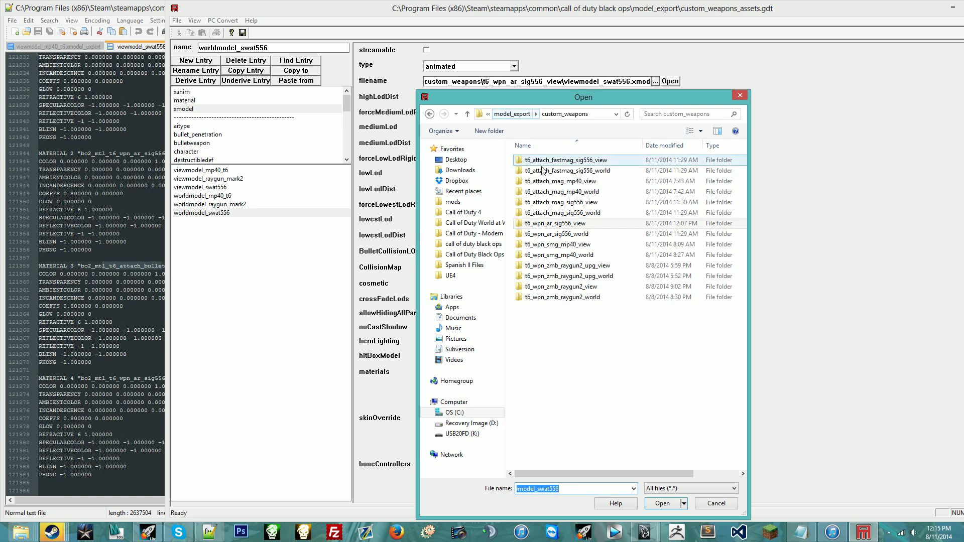
{"action": "double_click", "coordinate": [571, 234]}
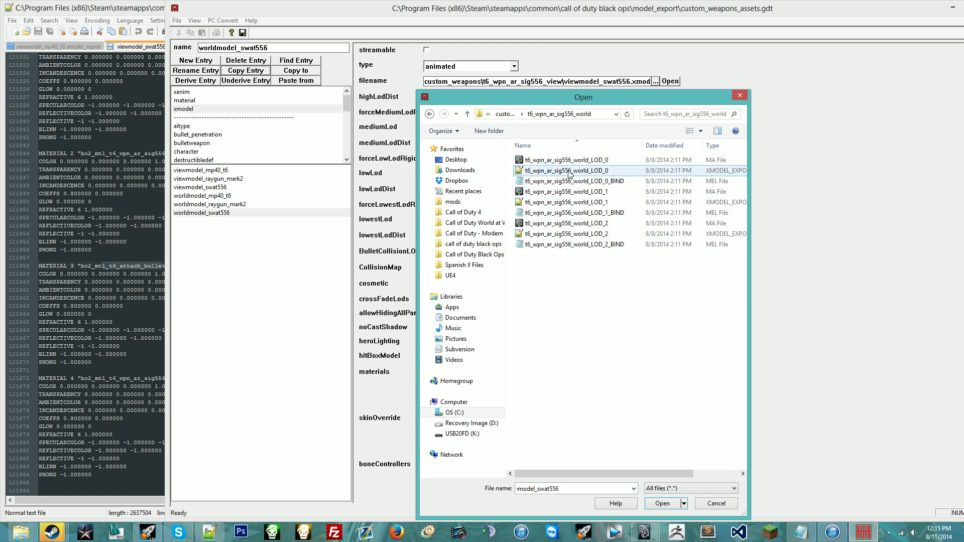
{"action": "left_click", "coordinate": [740, 95]}
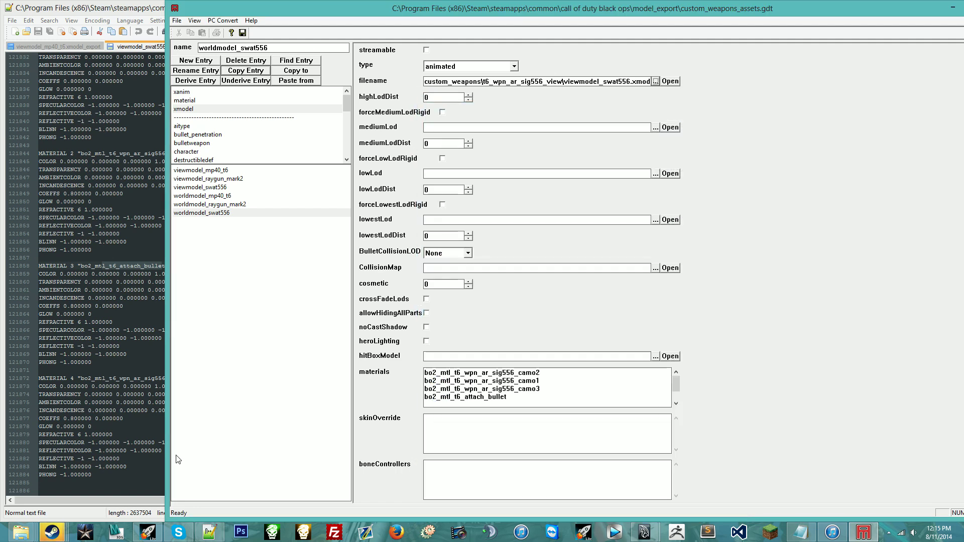
Switch to File Explorer and open the t6_wpn_ar_sig556_world_LOD_0 MA file from the t6_wpn_ar_sig556_world folder in Maya.
{"action": "mouse_move", "coordinate": [20, 531]}
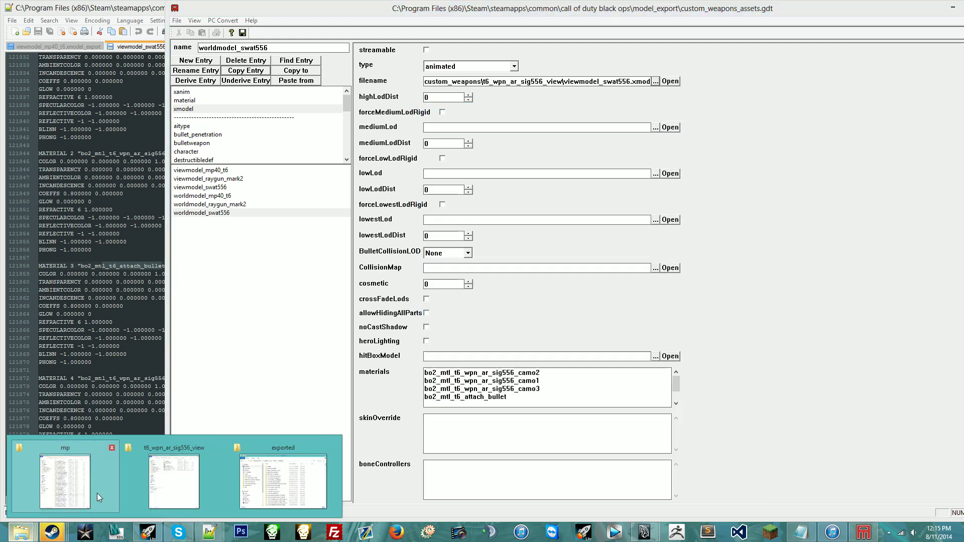
{"action": "left_click", "coordinate": [198, 478]}
{"action": "left_click", "coordinate": [261, 36]}
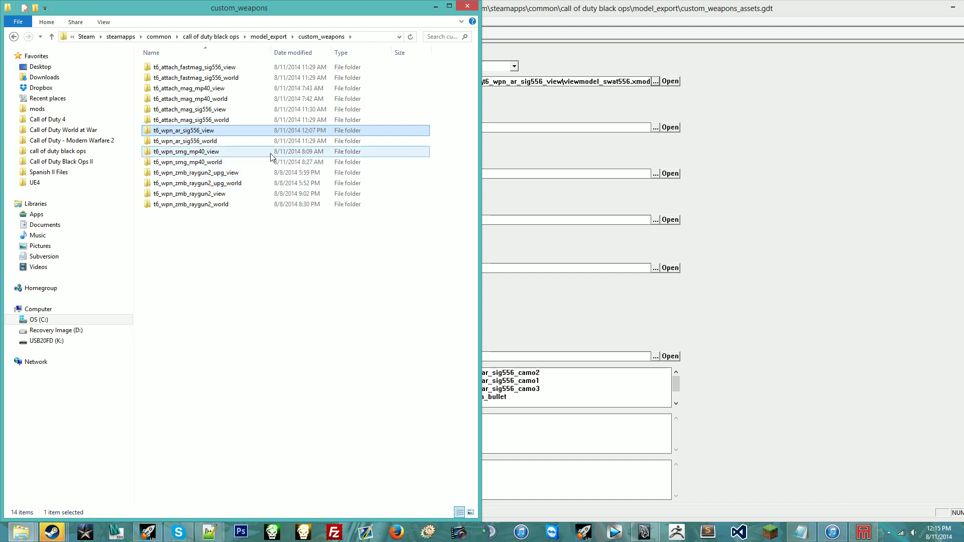
{"action": "double_click", "coordinate": [239, 143]}
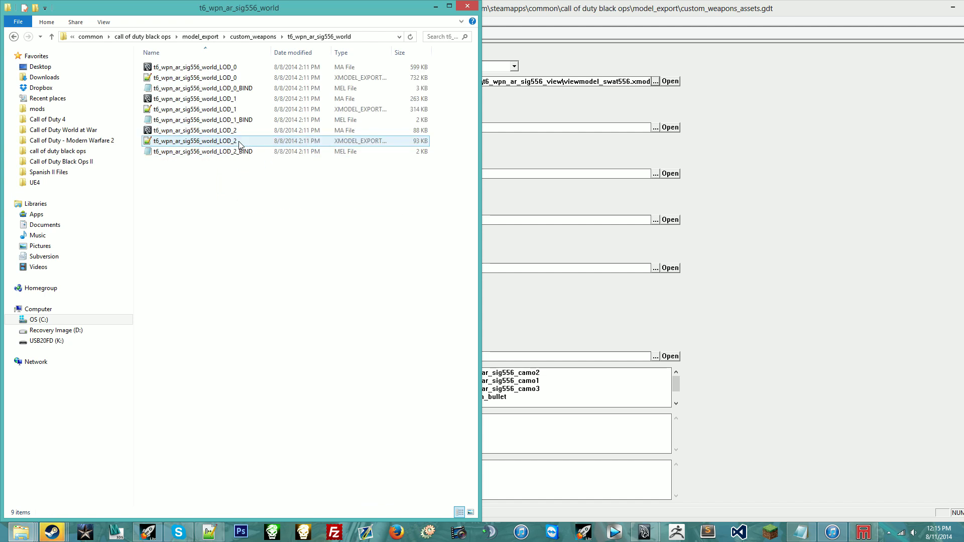
{"action": "double_click", "coordinate": [241, 67]}
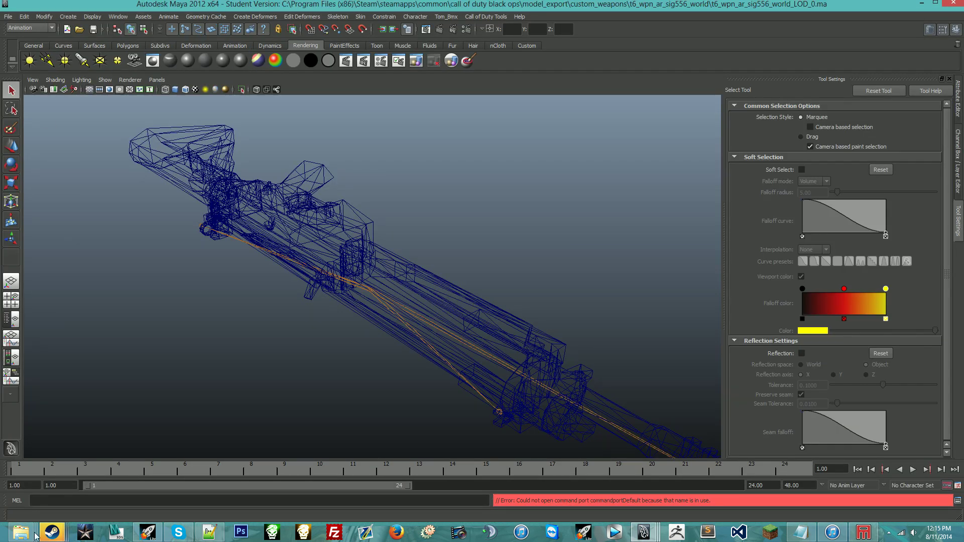
Bind the world rifle model to its joints by running the t6_wpn_ar_sig556_world_LOD_0_BIND MEL script in the Maya scene.
{"action": "mouse_move", "coordinate": [23, 533]}
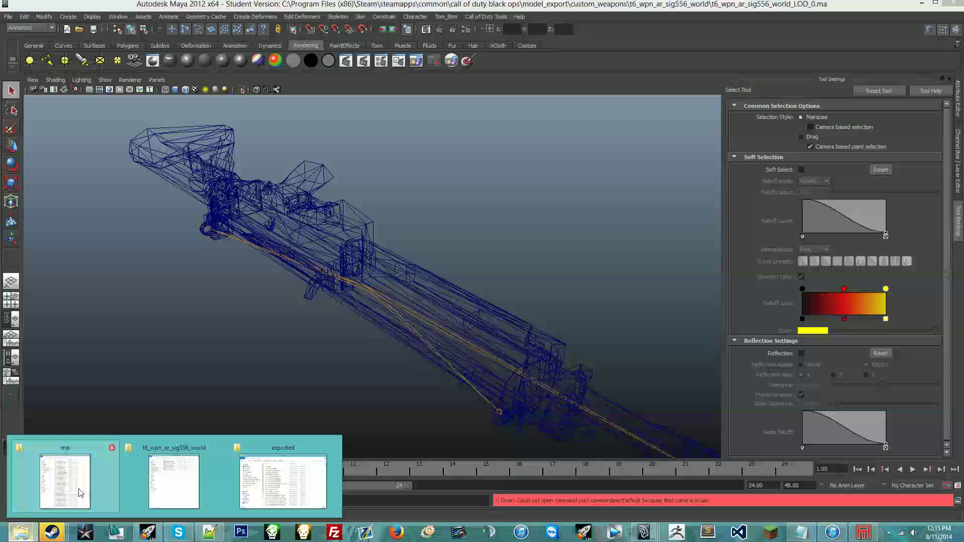
{"action": "left_click", "coordinate": [198, 472]}
{"action": "left_click_drag", "start_coordinate": [228, 88], "coordinate": [561, 174]}
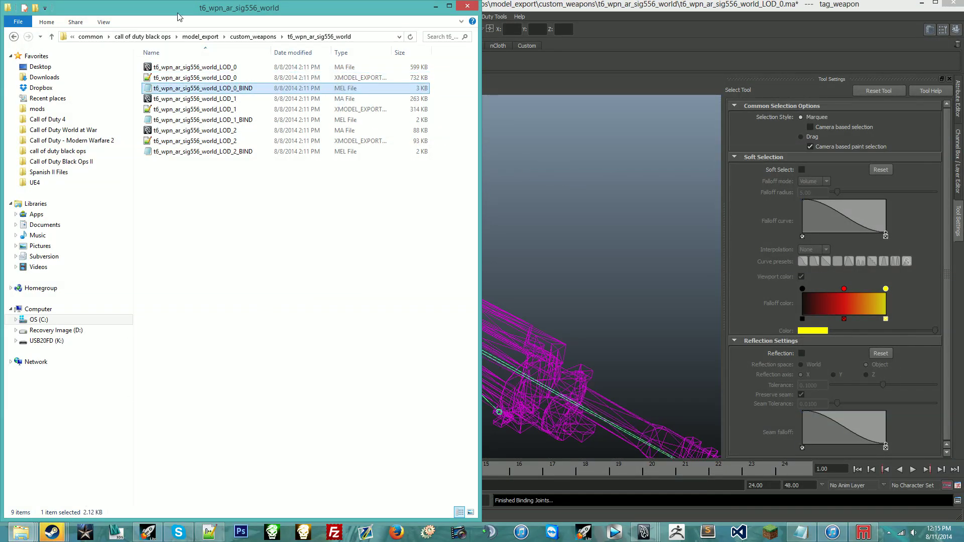
Import the t6_attach_mag_sig556_world_LOD_0 MA file from the t6_attach_mag_sig556_world folder into the rifle scene.
{"action": "left_click", "coordinate": [253, 37]}
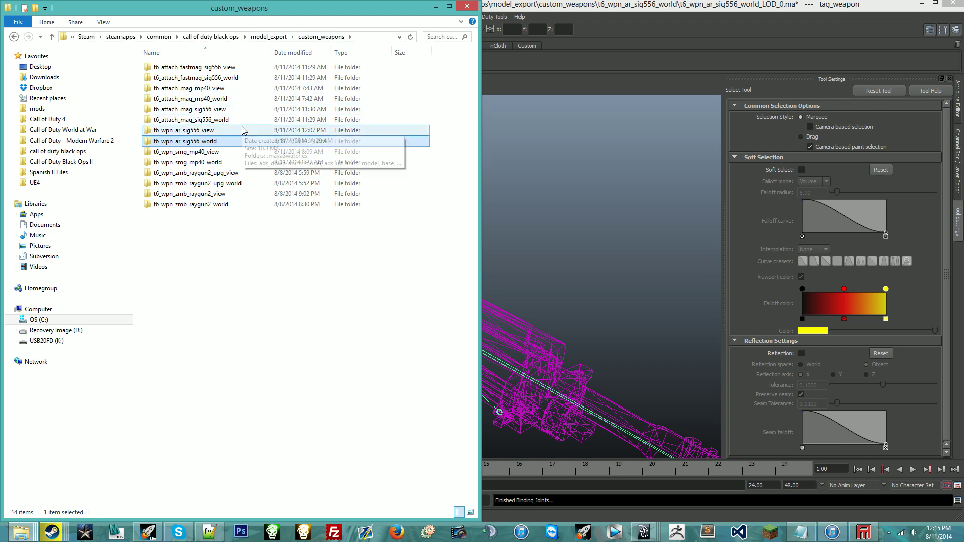
{"action": "double_click", "coordinate": [243, 109]}
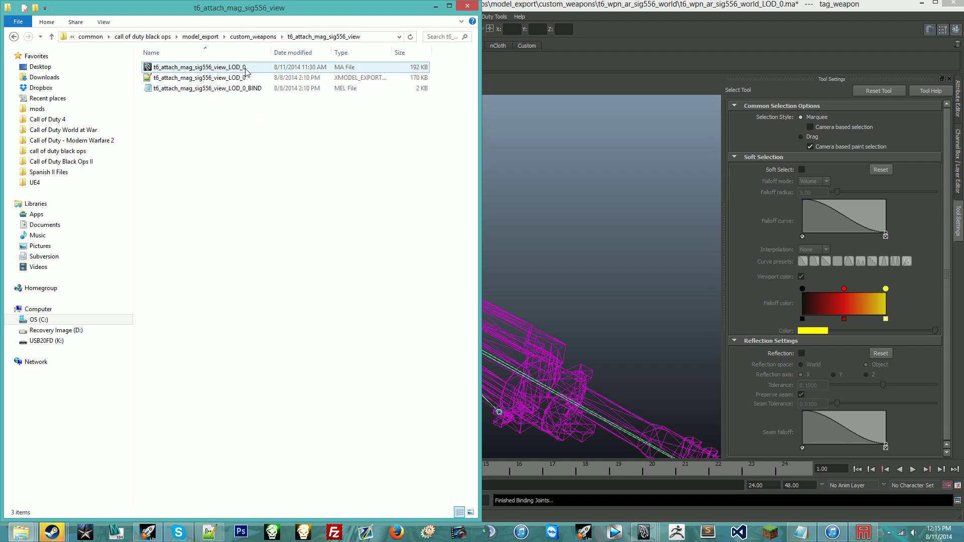
{"action": "left_click", "coordinate": [253, 37]}
{"action": "double_click", "coordinate": [240, 120]}
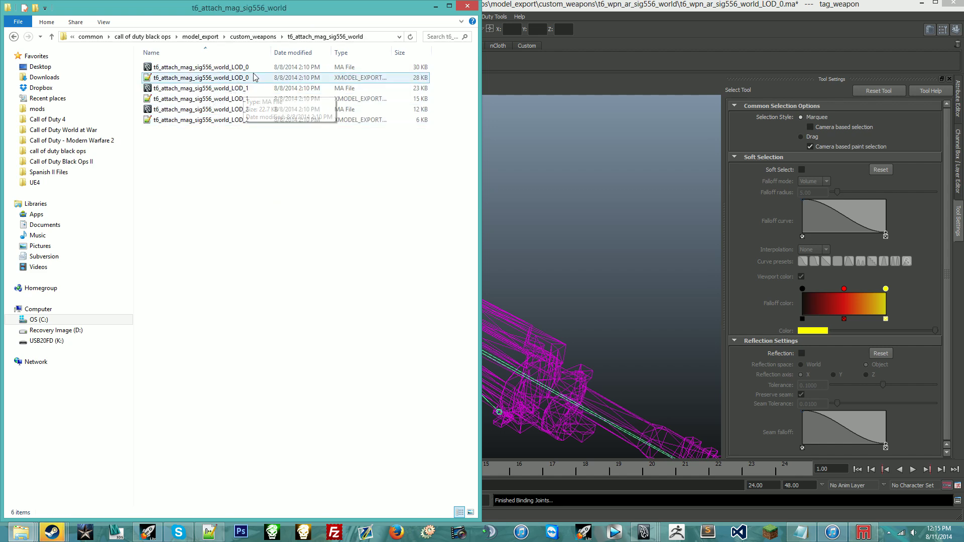
{"action": "left_click", "coordinate": [204, 68]}
{"action": "left_click", "coordinate": [549, 170]}
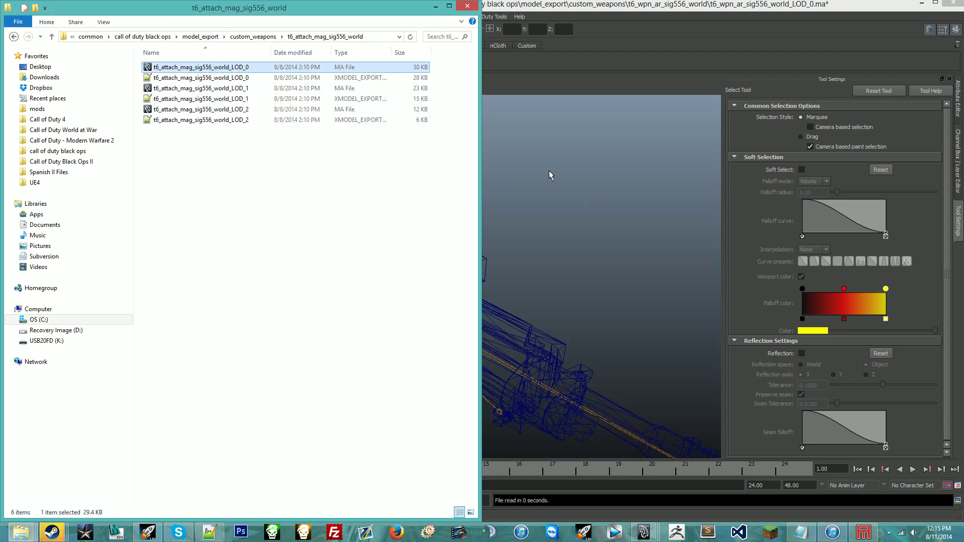
Look through the persp1 camera and examine the rifle with its imported magazine in textured and wireframe display.
{"action": "left_click", "coordinate": [156, 79]}
{"action": "mouse_move", "coordinate": [185, 95]}
{"action": "left_click", "coordinate": [254, 101]}
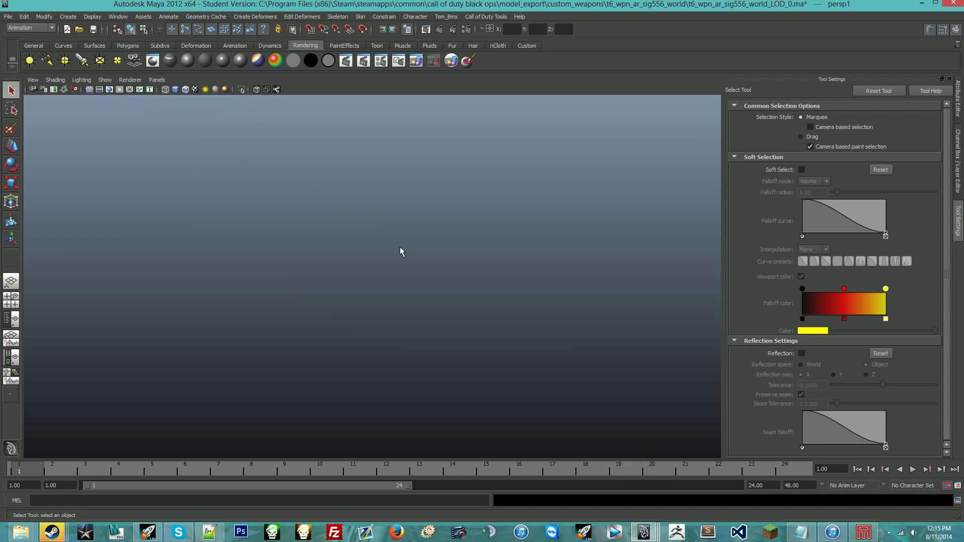
{"action": "scroll", "coordinate": [400, 247], "scroll_direction": "up", "scroll_amount": 9}
{"action": "key", "text": "6"}
{"action": "scroll", "coordinate": [391, 268], "scroll_direction": "up", "scroll_amount": 5}
{"action": "mouse_move", "coordinate": [301, 288]}
{"action": "left_mouse_down", "text": "alt"}
{"action": "mouse_move", "coordinate": [508, 297]}
{"action": "mouse_move", "coordinate": [383, 302]}
{"action": "mouse_move", "coordinate": [59, 243]}
{"action": "left_mouse_up", "text": "alt"}
{"action": "key", "text": "4"}
Show the Outliner beside the viewport and look through the persp1 camera at the rifle and its magazine.
{"action": "left_click", "coordinate": [16, 319]}
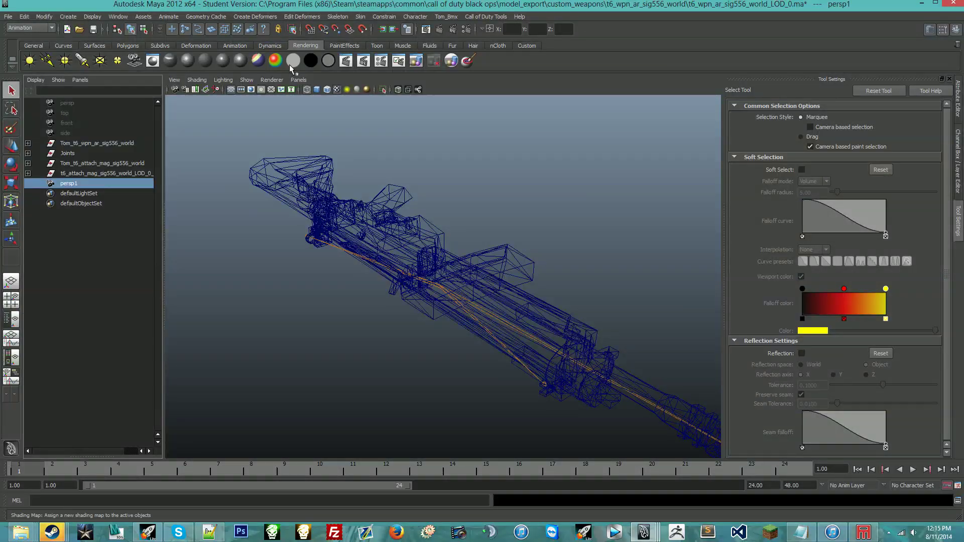
{"action": "left_click", "coordinate": [300, 80]}
{"action": "mouse_move", "coordinate": [323, 92]}
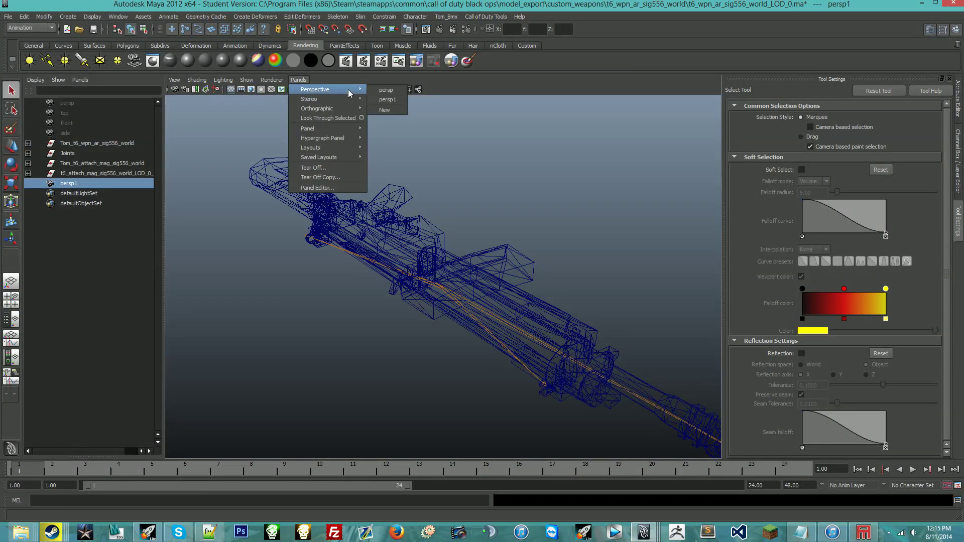
{"action": "left_click", "coordinate": [381, 101]}
{"action": "left_click_drag", "start_coordinate": [316, 230], "coordinate": [342, 272], "text": "alt"}
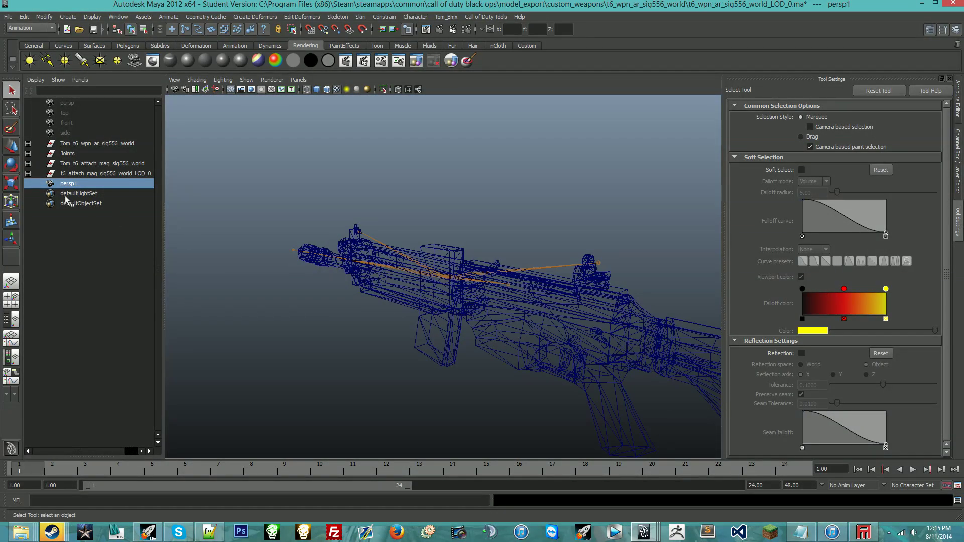
Smooth bind the magazine mesh TomMesh_5hFQr_0 to its tag_clip joint with Max influences 1.
{"action": "left_click", "coordinate": [28, 173]}
{"action": "left_click", "coordinate": [71, 184]}
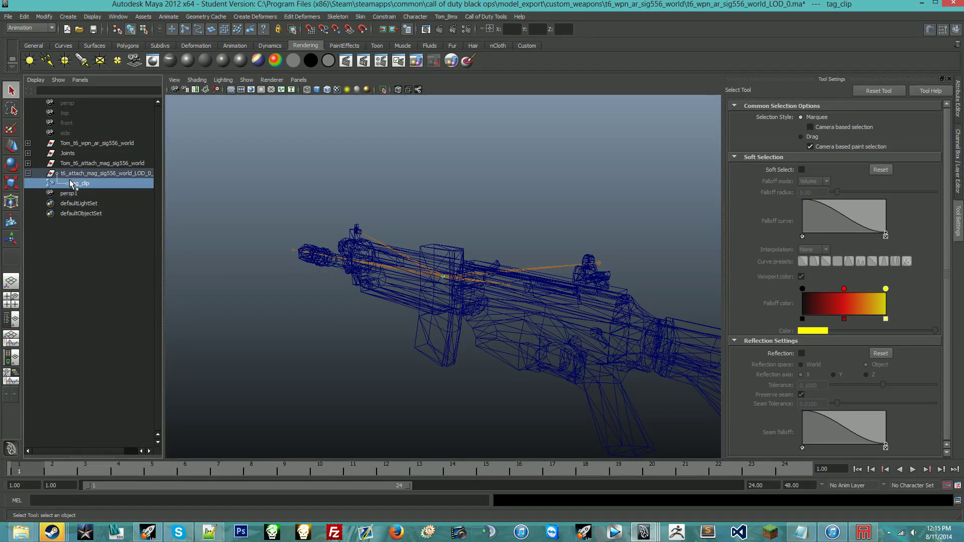
{"action": "left_click", "coordinate": [28, 164]}
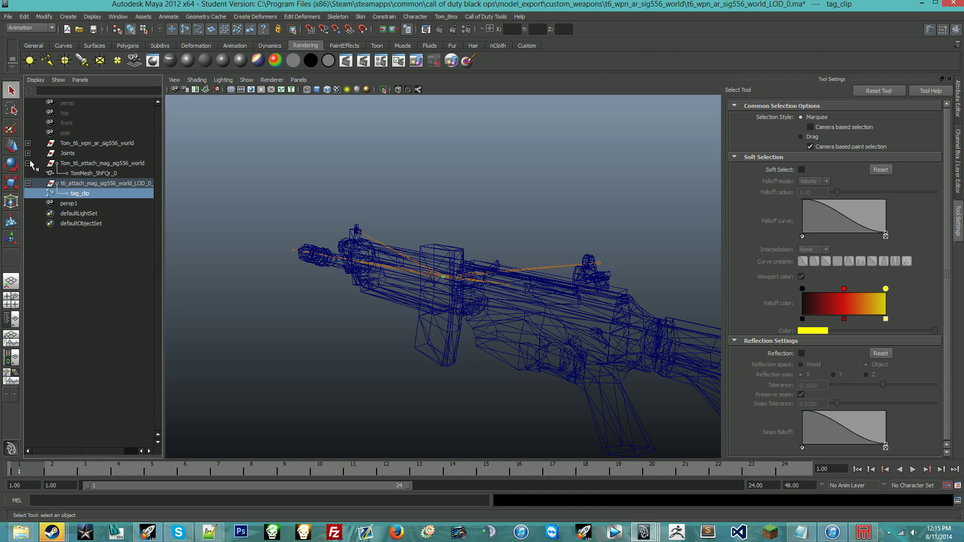
{"action": "left_click", "coordinate": [93, 174], "text": "ctrl"}
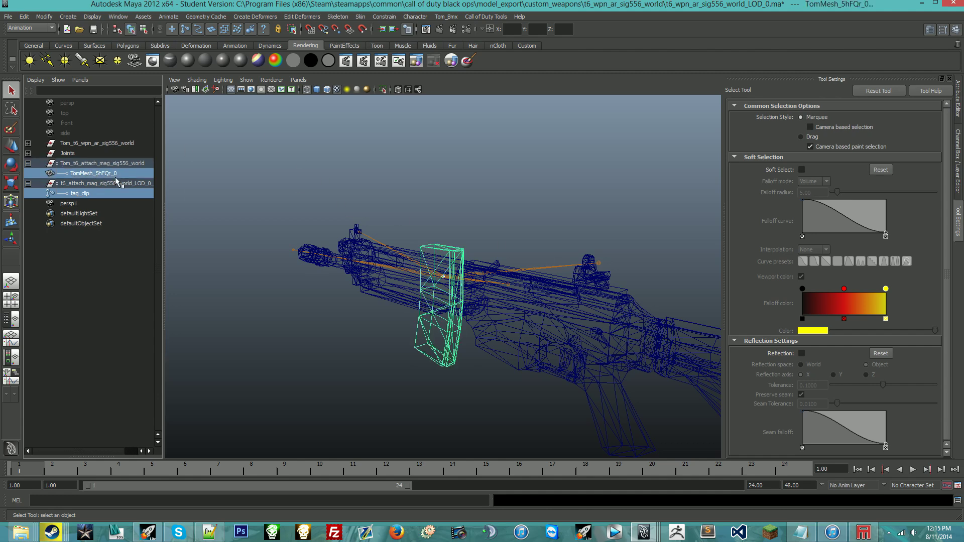
{"action": "left_click", "coordinate": [18, 28]}
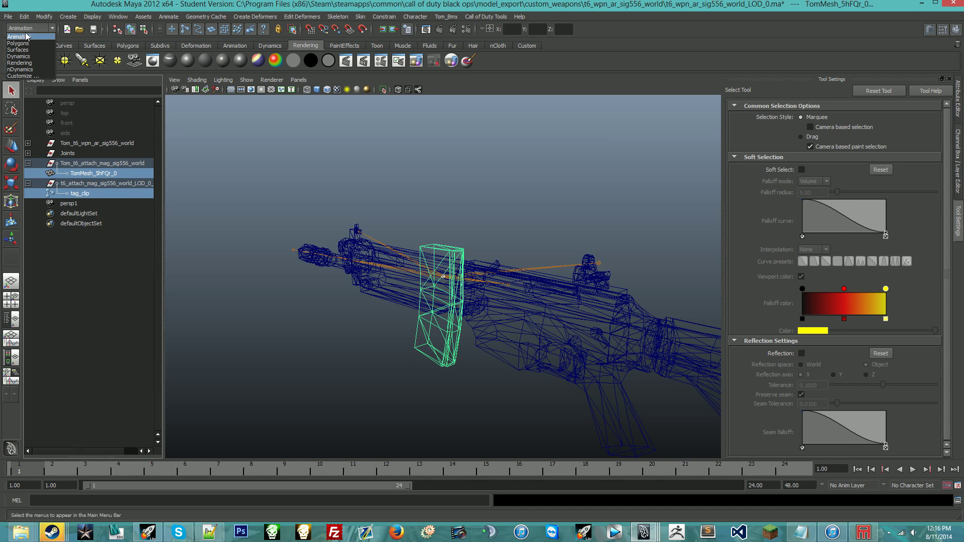
{"action": "left_click", "coordinate": [363, 17]}
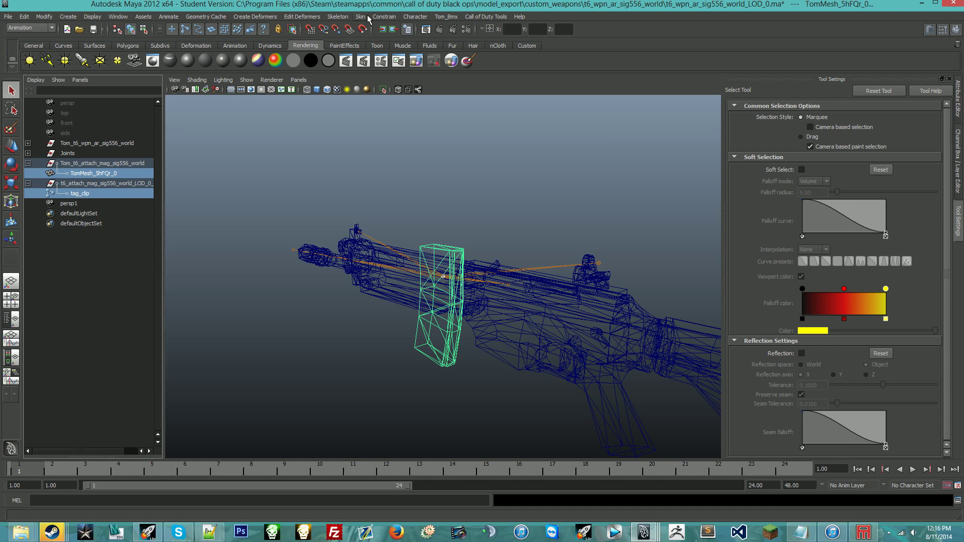
{"action": "left_click", "coordinate": [361, 17]}
{"action": "mouse_move", "coordinate": [374, 31]}
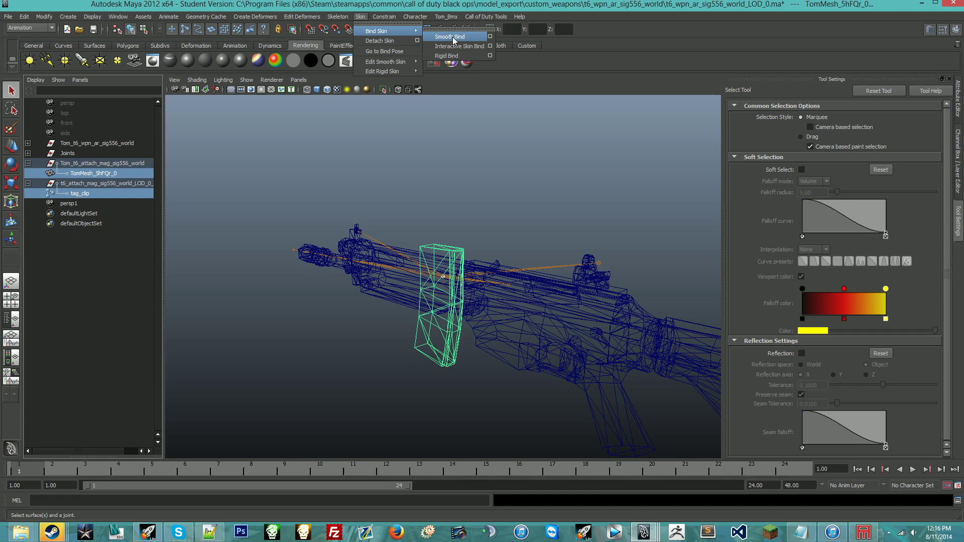
{"action": "left_click", "coordinate": [490, 37]}
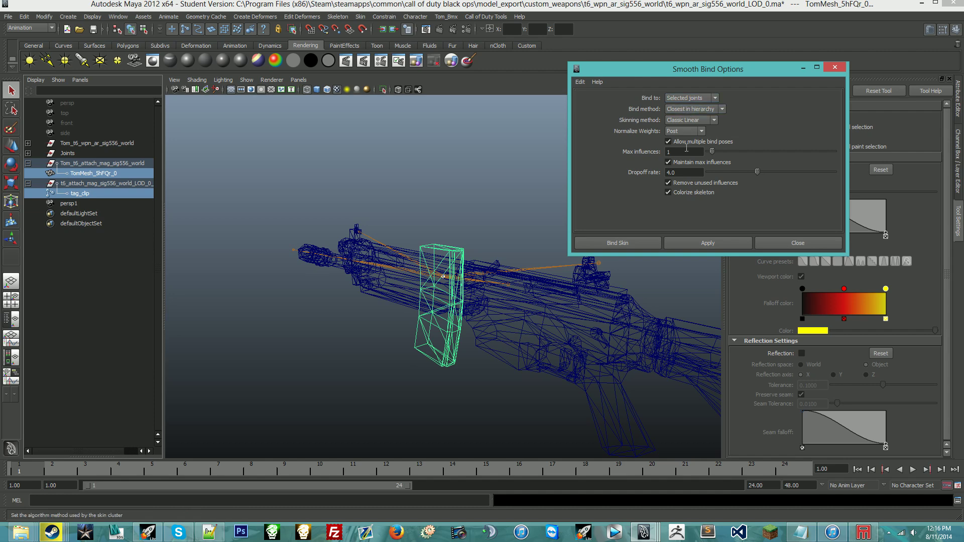
{"action": "left_click", "coordinate": [618, 243]}
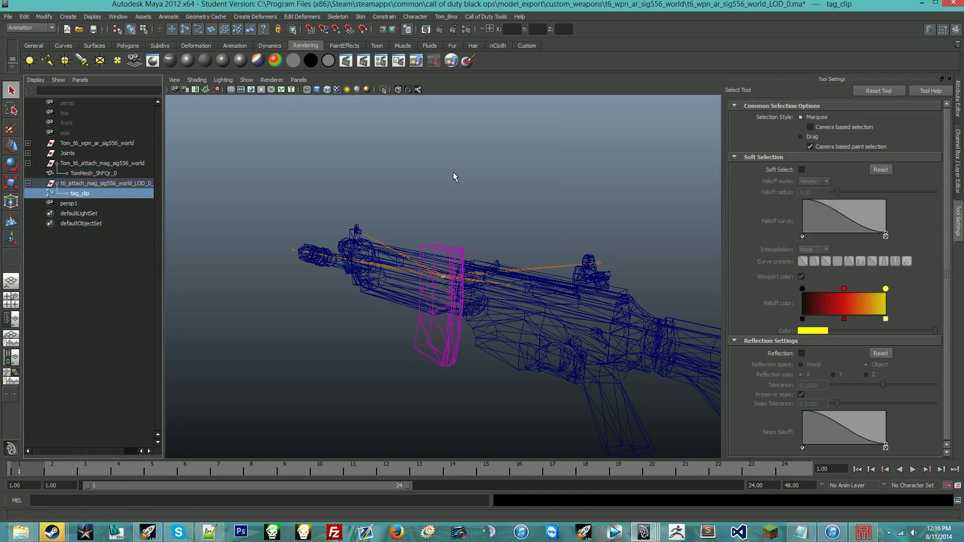
Move the tag_clip joint with its bound magazine into the rifle's magazine well, checking the fit in shaded display.
{"action": "left_click_drag", "start_coordinate": [195, 176], "coordinate": [289, 166], "text": "alt"}
{"action": "key", "text": "w"}
{"action": "left_click_drag", "start_coordinate": [406, 223], "coordinate": [461, 227]}
{"action": "key", "text": "5"}
{"action": "scroll", "coordinate": [454, 221], "scroll_direction": "up", "scroll_amount": 8}
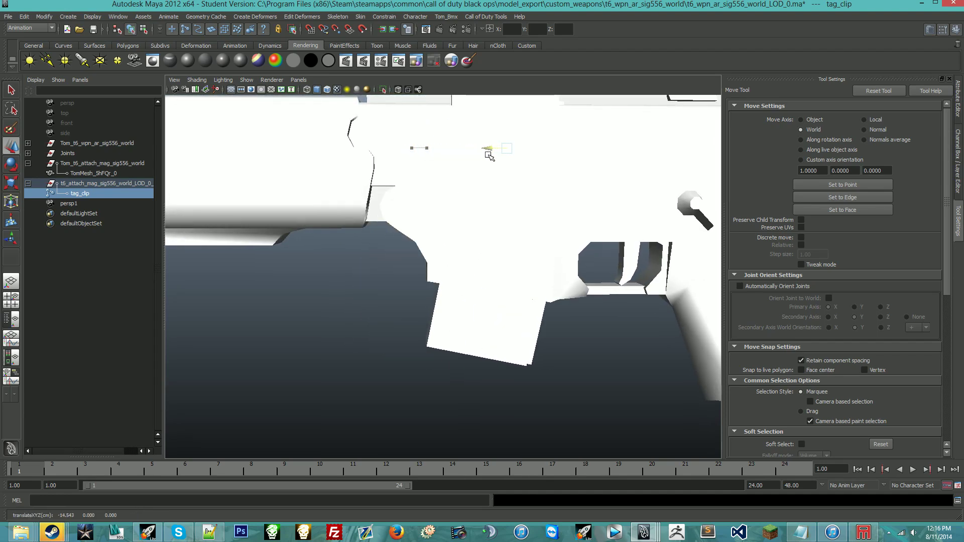
{"action": "scroll", "coordinate": [480, 159], "scroll_direction": "down", "scroll_amount": 8}
{"action": "scroll", "coordinate": [480, 160], "scroll_direction": "down", "scroll_amount": 2}
{"action": "left_click_drag", "start_coordinate": [474, 208], "coordinate": [462, 252], "text": "alt"}
{"action": "mouse_move", "coordinate": [474, 298]}
{"action": "left_mouse_down", "text": "alt"}
{"action": "mouse_move", "coordinate": [271, 301]}
{"action": "mouse_move", "coordinate": [476, 308]}
{"action": "left_mouse_up", "text": "alt"}
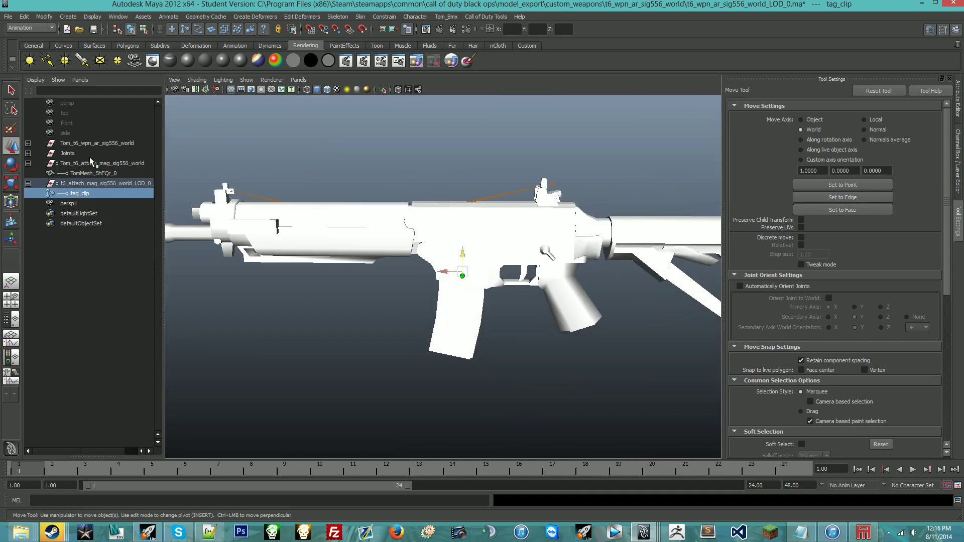
Parent the magazine's tag_clip joint under tag_weapon in the rifle's Joints group.
{"action": "left_click", "coordinate": [28, 154]}
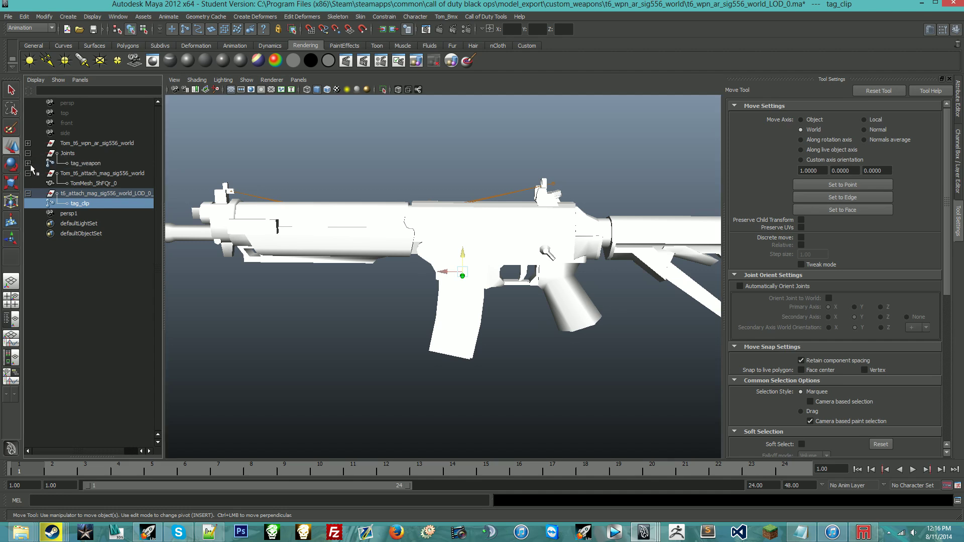
{"action": "left_click", "coordinate": [28, 163]}
{"action": "middle_click_drag", "start_coordinate": [82, 246], "coordinate": [85, 173]}
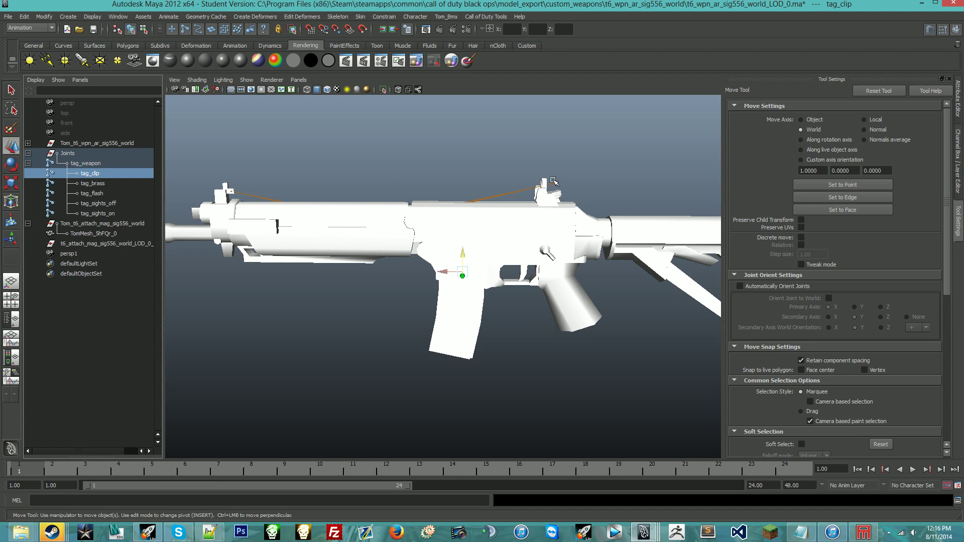
{"action": "left_click", "coordinate": [185, 146]}
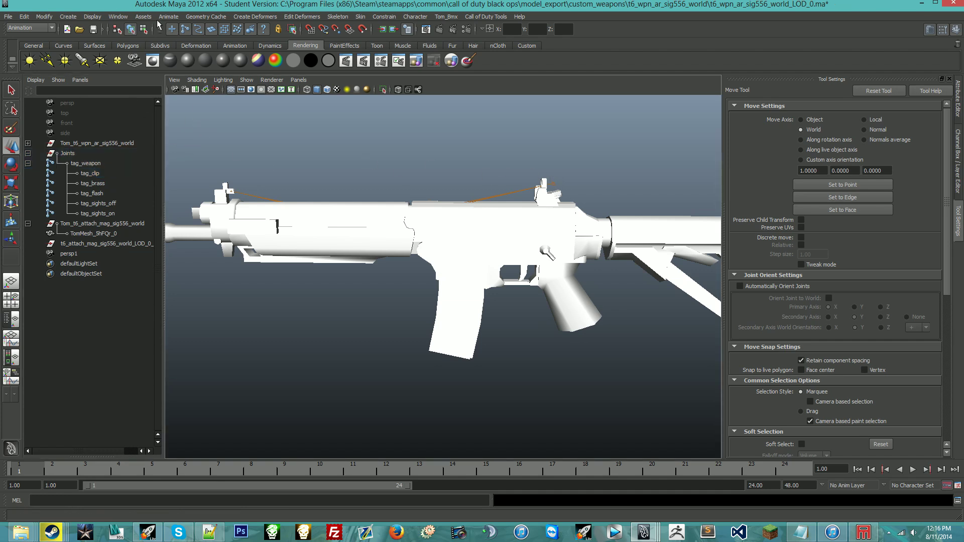
Assign bo2_mtl_t6_wpn_ar_sig556_camo1 to the magazine in Hypershade and delete its duplicate t6_attach_mag material.
{"action": "left_click", "coordinate": [119, 17]}
{"action": "mouse_move", "coordinate": [146, 41]}
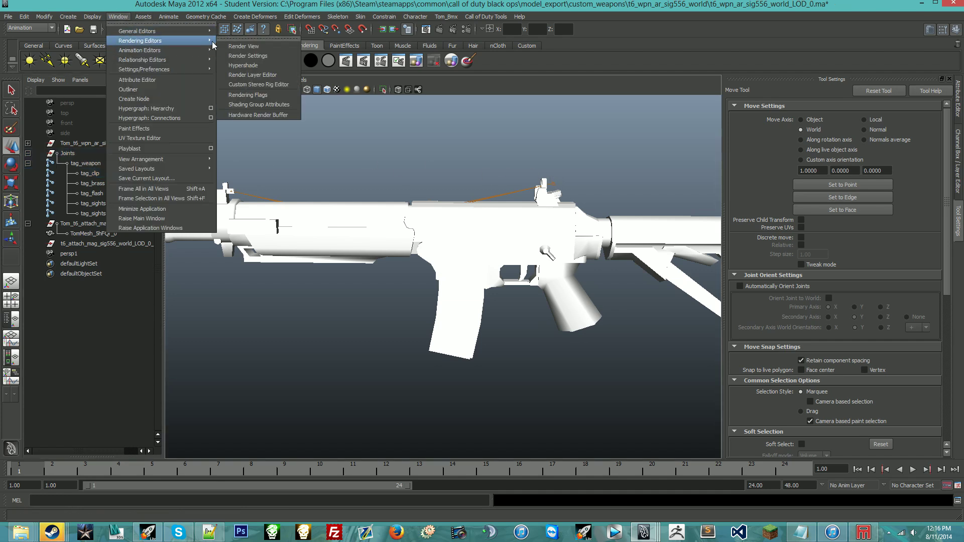
{"action": "left_click", "coordinate": [255, 66]}
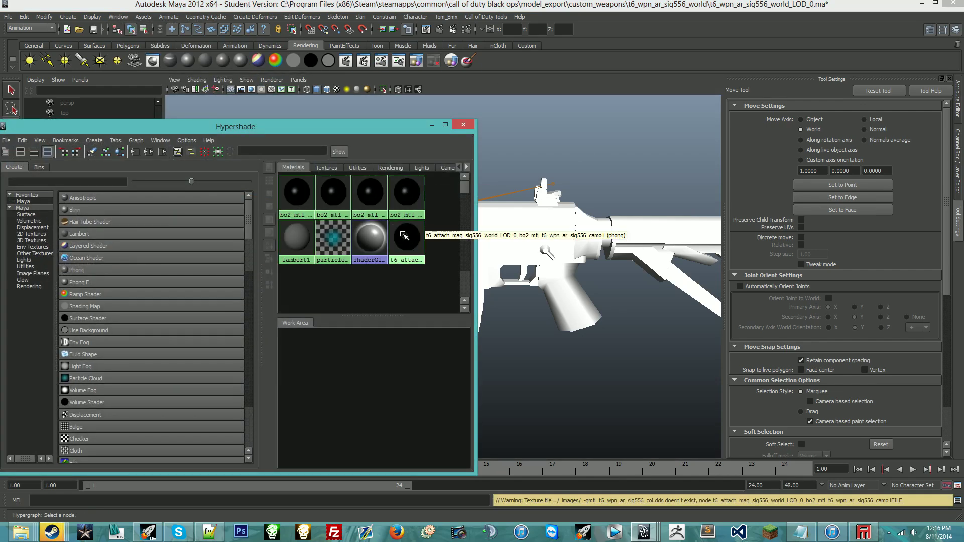
{"action": "right_click", "coordinate": [404, 235]}
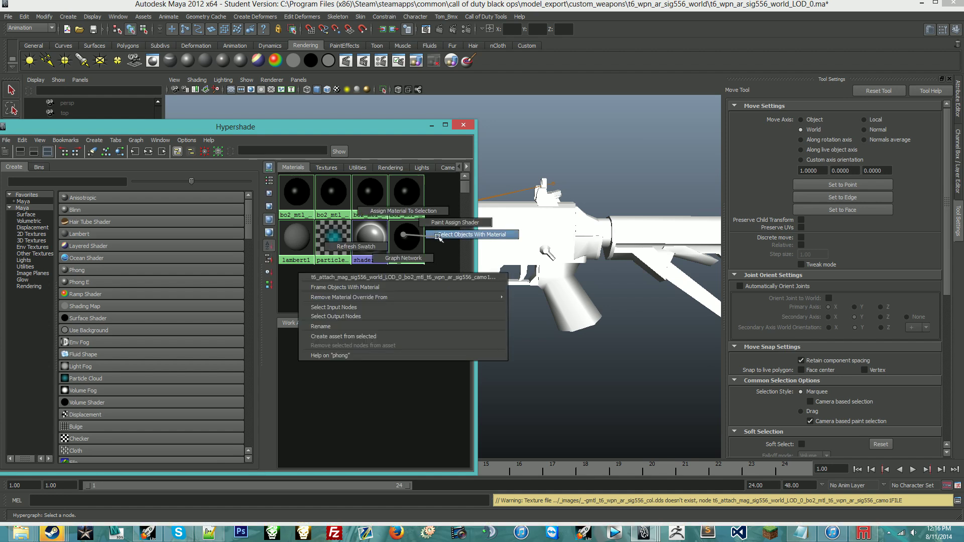
{"action": "left_click", "coordinate": [431, 235]}
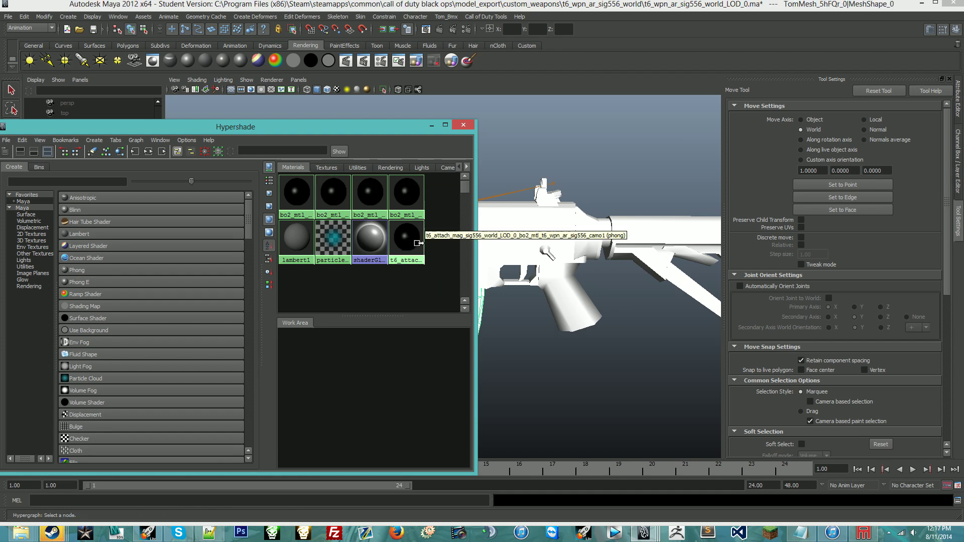
{"action": "right_click", "coordinate": [304, 193]}
{"action": "right_click_drag", "start_coordinate": [303, 179], "coordinate": [304, 178]}
{"action": "left_click", "coordinate": [407, 239]}
{"action": "key", "text": "Delete"}
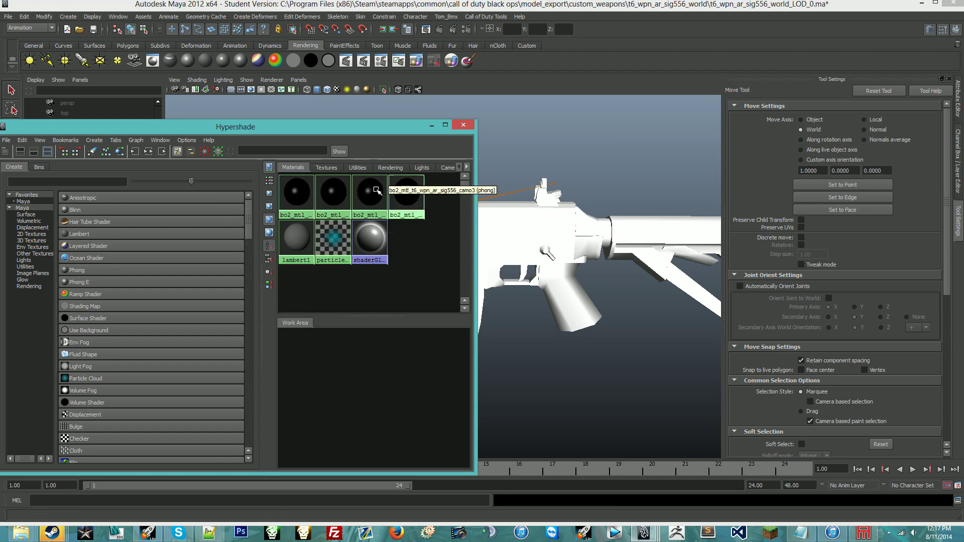
{"action": "left_click", "coordinate": [464, 125]}
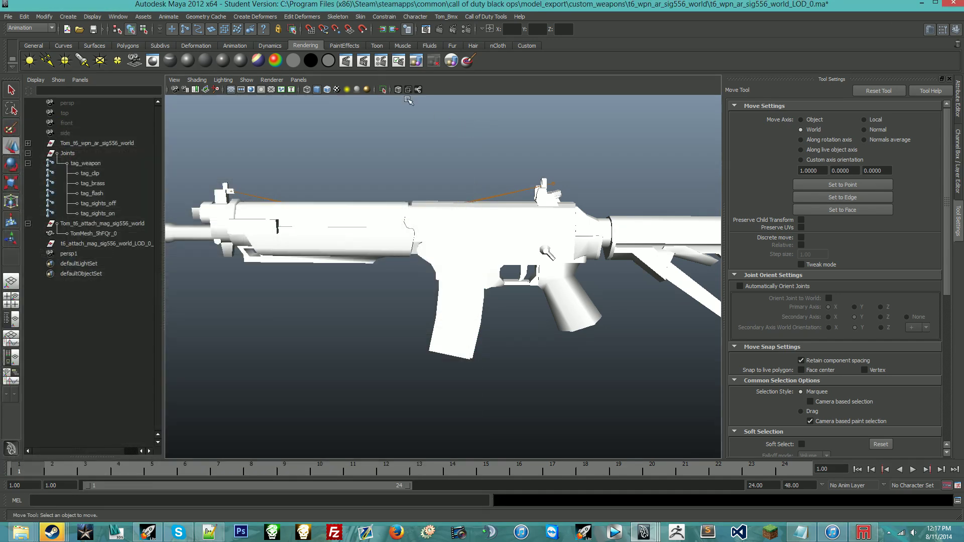
Set the XModel export path to worldmodel_swat556 in the custom_weapons\t6_wpn_ar_sig556_world folder.
{"action": "left_click", "coordinate": [486, 16]}
{"action": "left_click", "coordinate": [494, 31]}
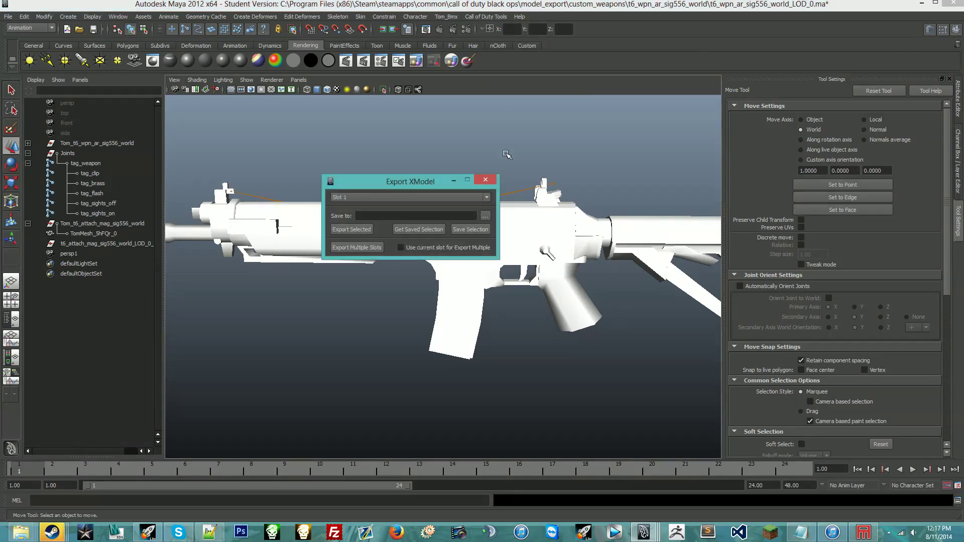
{"action": "left_click", "coordinate": [486, 215]}
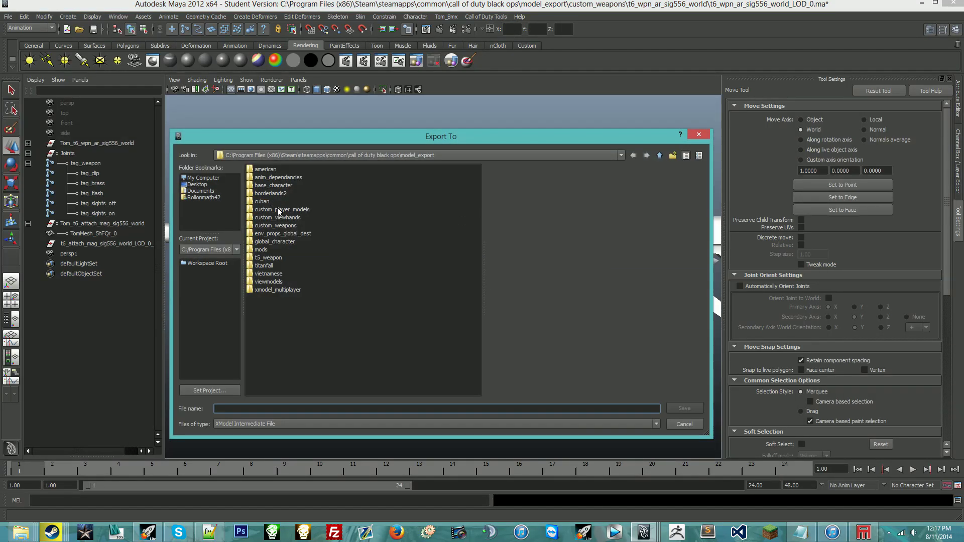
{"action": "double_click", "coordinate": [291, 226]}
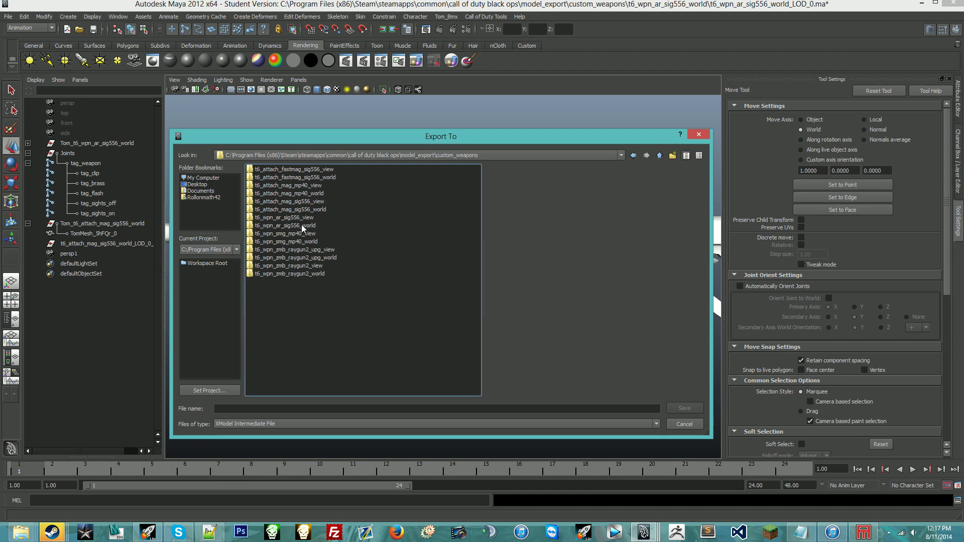
{"action": "double_click", "coordinate": [301, 225]}
{"action": "left_click", "coordinate": [310, 407]}
{"action": "type", "text": "worldmodel_swat556"}
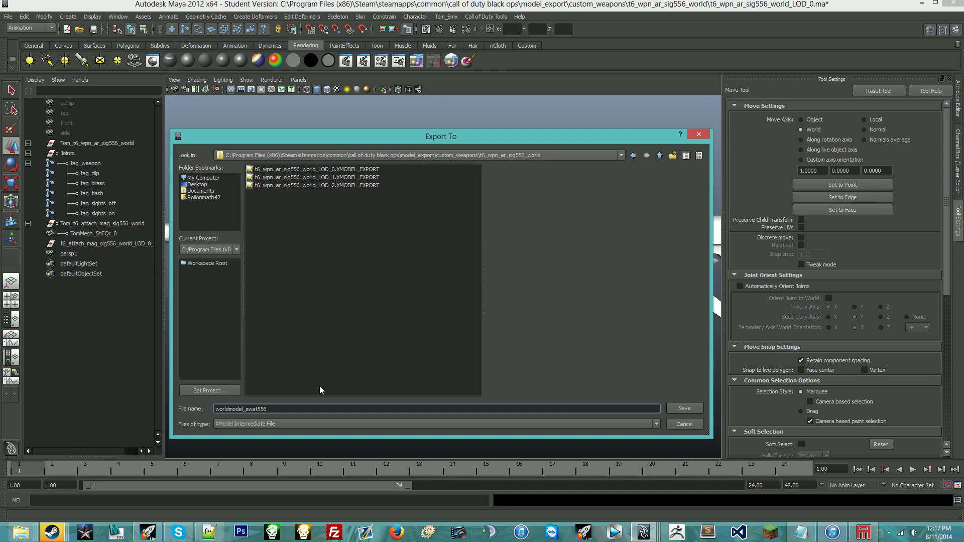
{"action": "key", "text": "Return"}
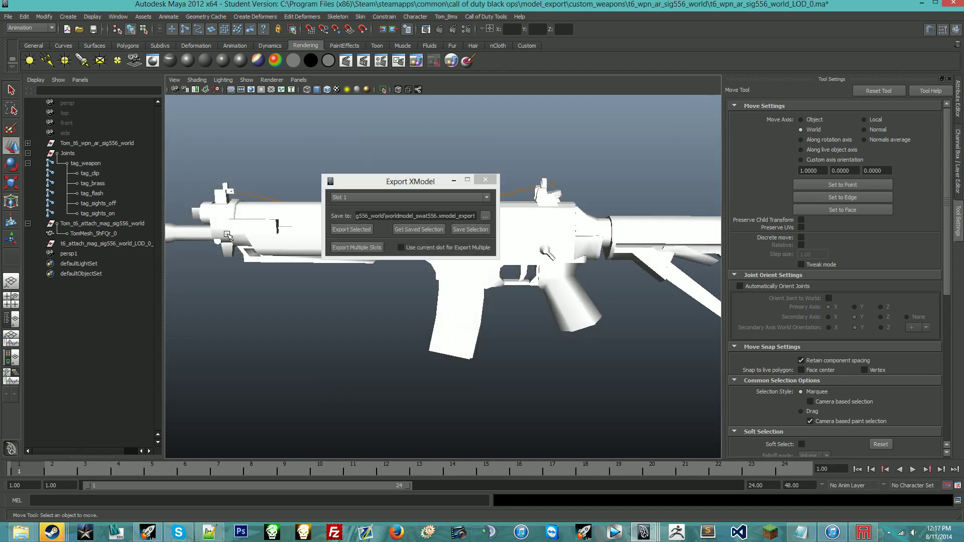
Select the rifle, Joints and magazine groups with their hierarchies, store the selection and export the XModel without saving the scene.
{"action": "left_click", "coordinate": [94, 143]}
{"action": "left_click", "coordinate": [94, 153], "text": "ctrl"}
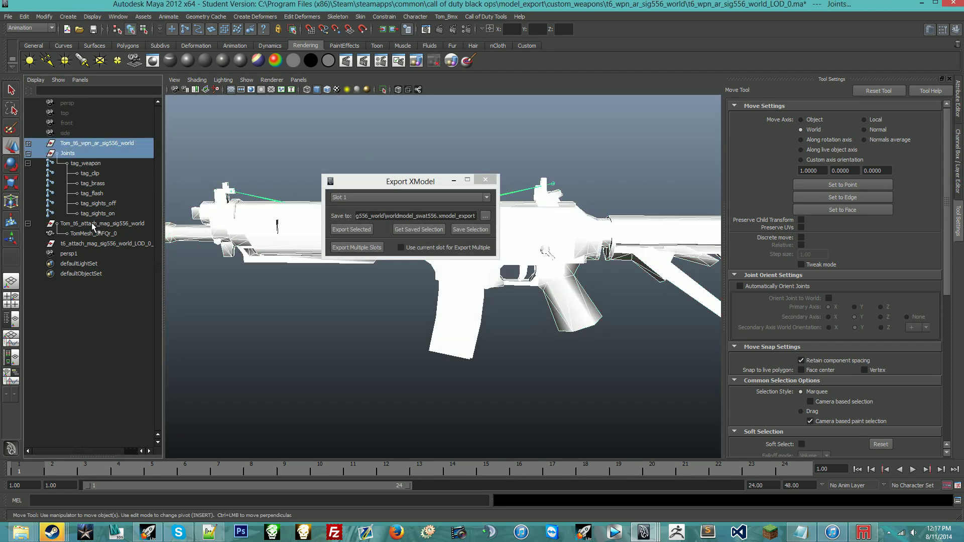
{"action": "left_click", "coordinate": [94, 224], "text": "ctrl"}
{"action": "left_click", "coordinate": [24, 16]}
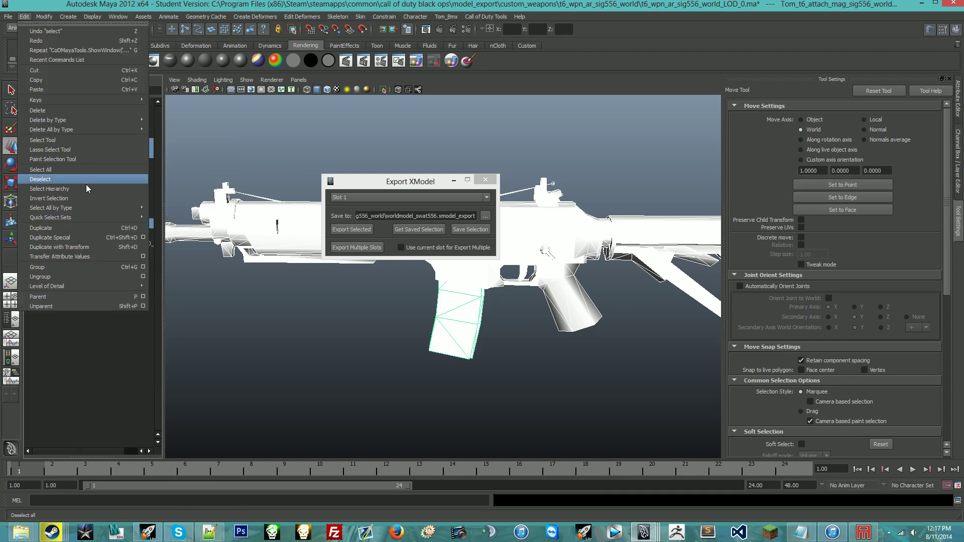
{"action": "left_click", "coordinate": [81, 190]}
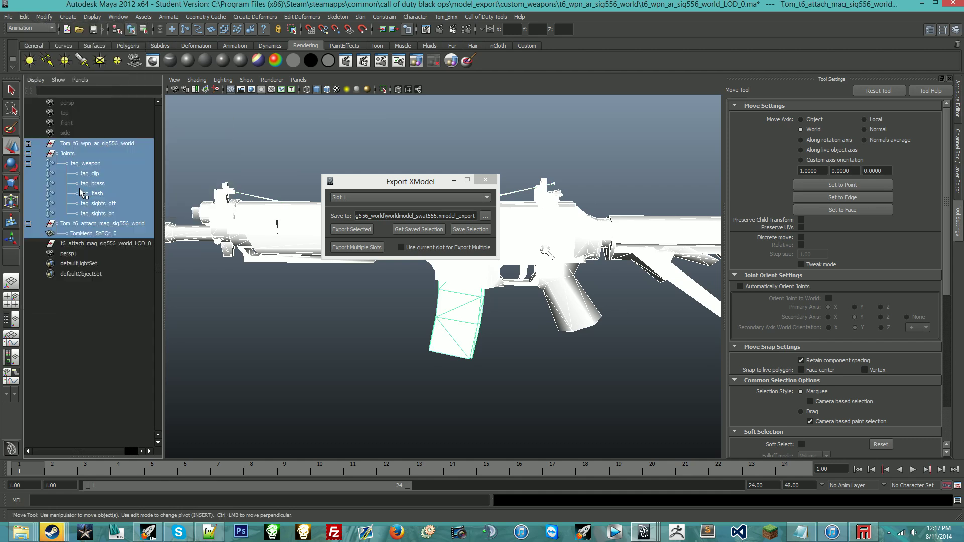
{"action": "left_click", "coordinate": [469, 230]}
{"action": "left_click", "coordinate": [469, 230]}
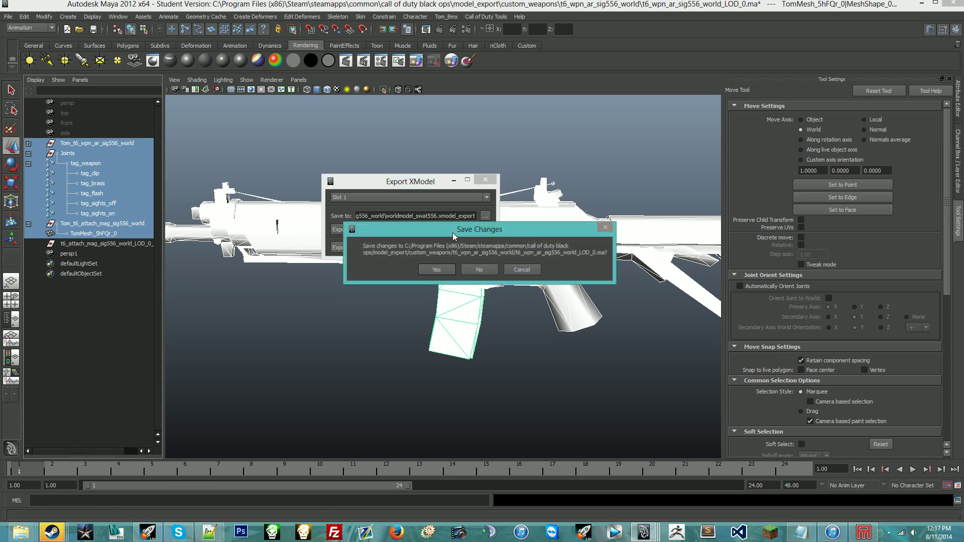
{"action": "left_click", "coordinate": [482, 270]}
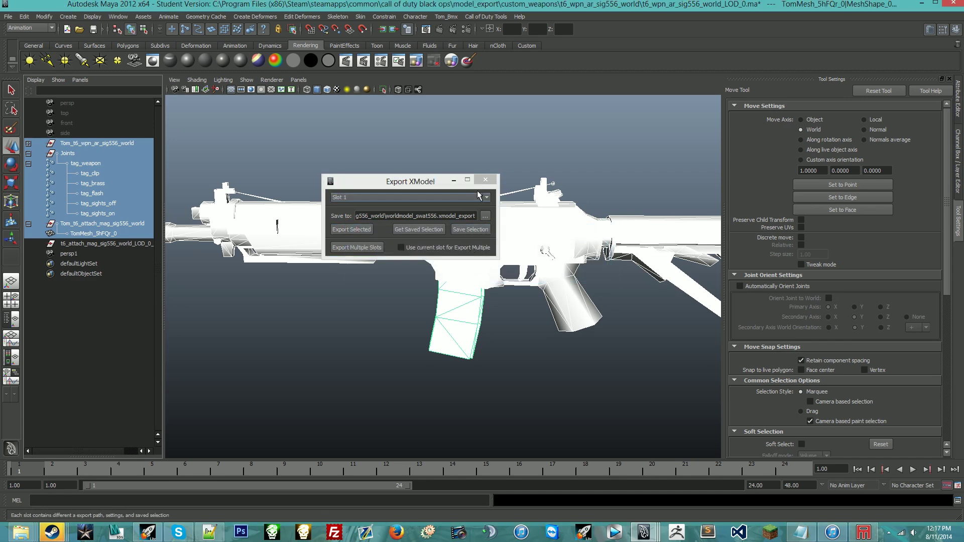
{"action": "left_click", "coordinate": [462, 270]}
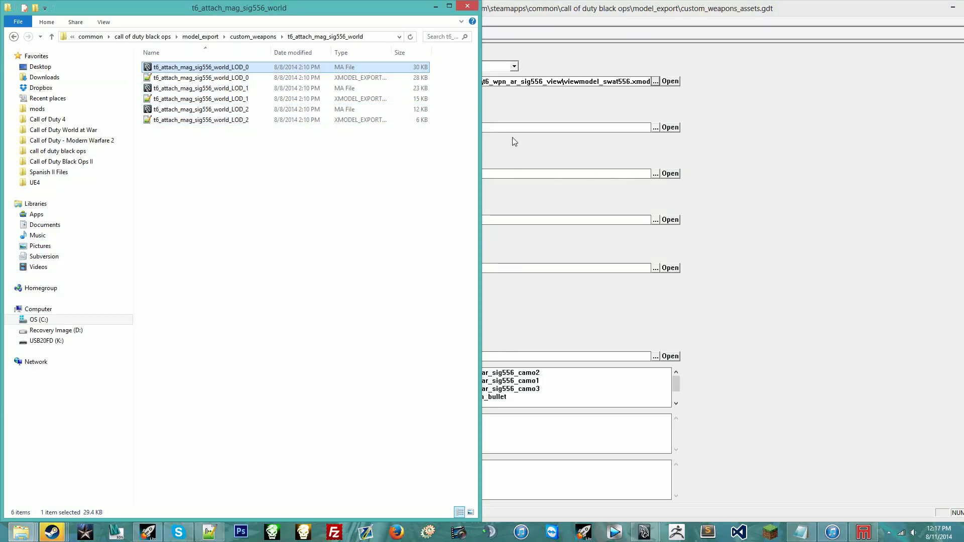
In Asset Manager, point the worldmodel_swat556 entry's filename to the worldmodel_swat556 export in the t6_wpn_ar_sig556_world folder.
{"action": "left_click", "coordinate": [578, 99]}
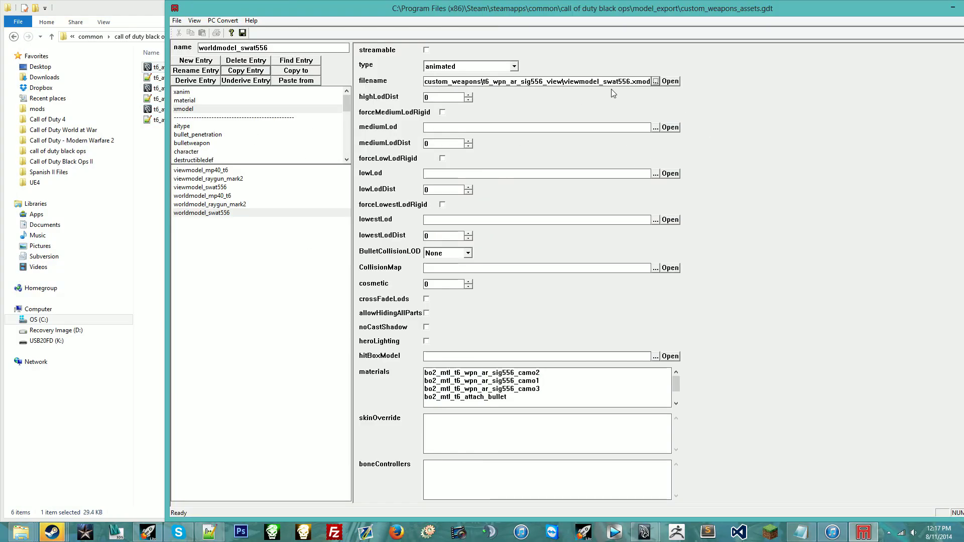
{"action": "left_click", "coordinate": [656, 82]}
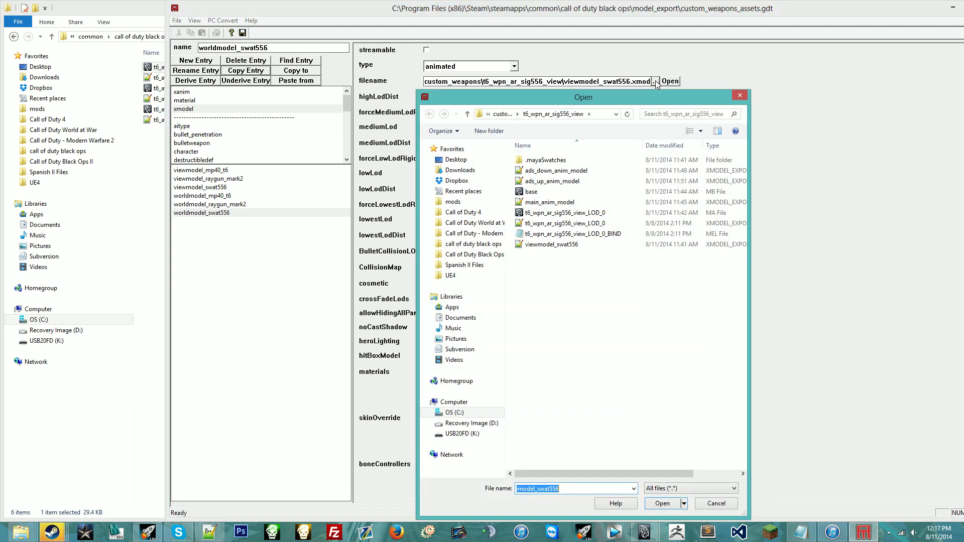
{"action": "left_click", "coordinate": [503, 114]}
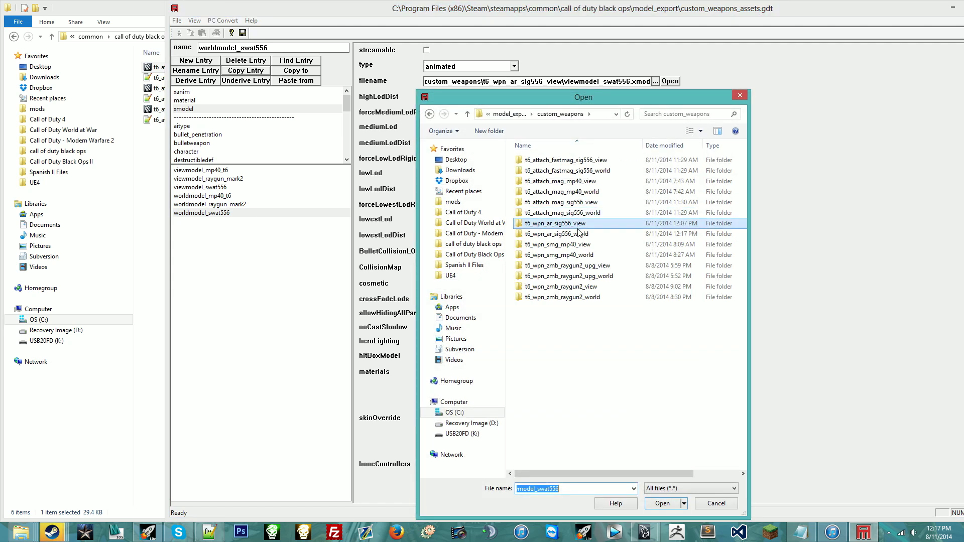
{"action": "double_click", "coordinate": [577, 234]}
{"action": "double_click", "coordinate": [567, 270]}
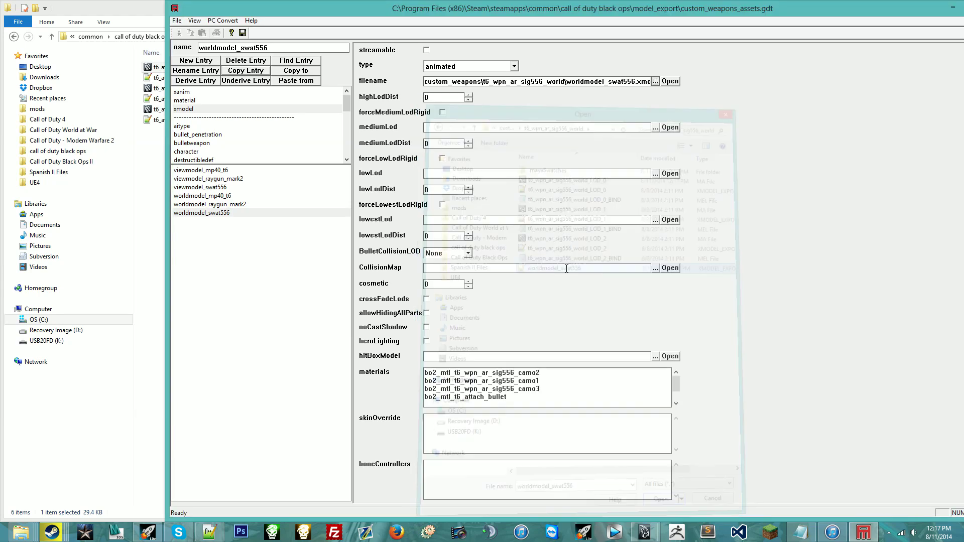
Convert only the worldmodel_swat556 xmodel for PC, declining the suggested similar asset and closing the finished conversion console.
{"action": "left_click", "coordinate": [259, 213]}
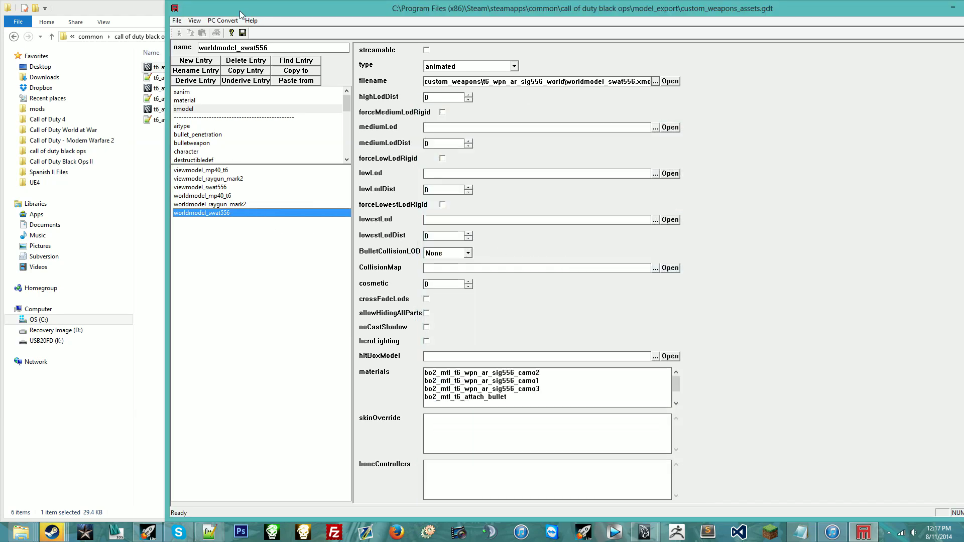
{"action": "left_click", "coordinate": [223, 21]}
{"action": "left_click", "coordinate": [231, 35]}
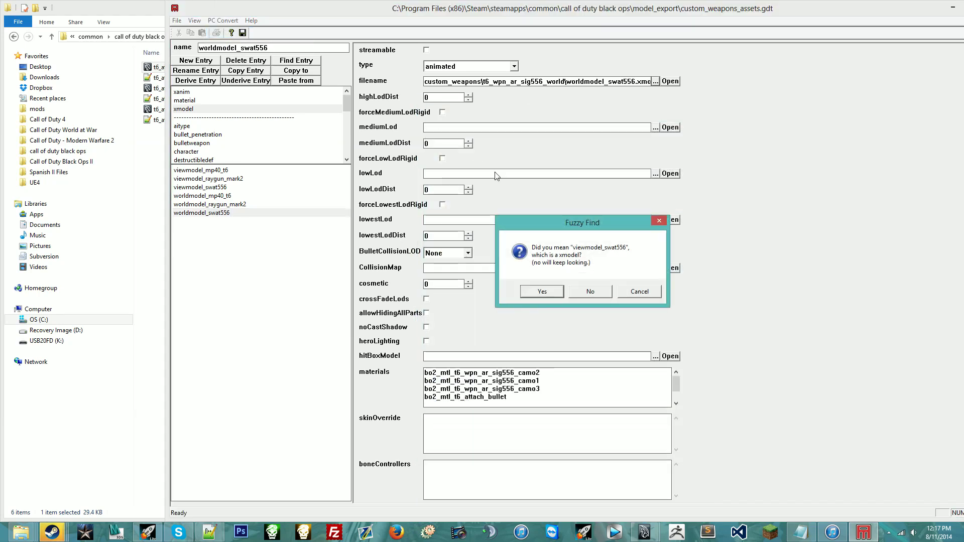
{"action": "left_click", "coordinate": [641, 291]}
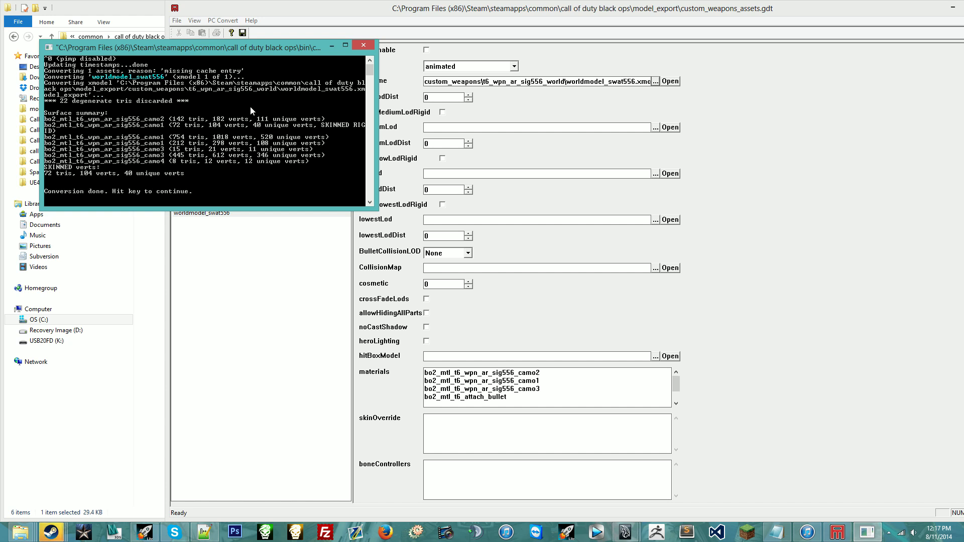
{"action": "key", "text": "Return"}
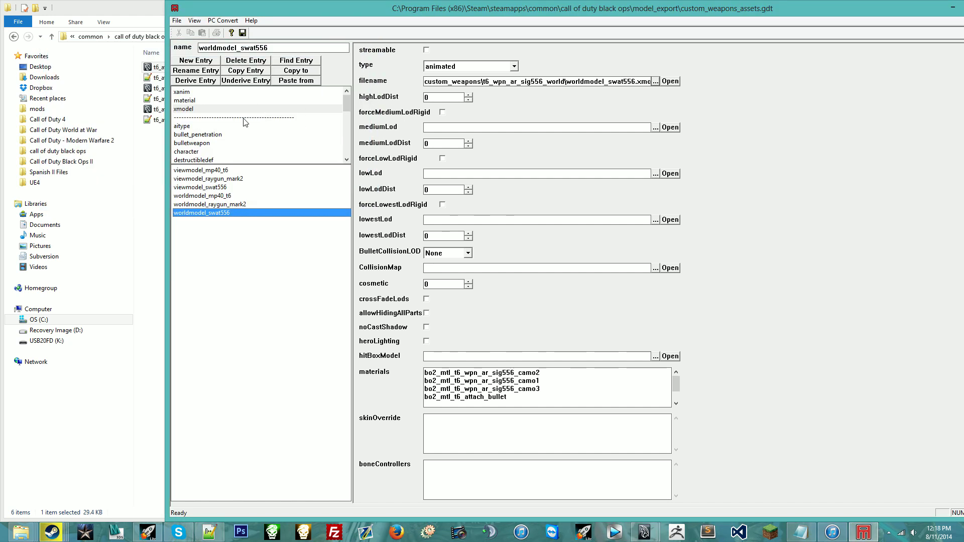
Start a new xanim entry and enter viewmodel_swat556_ as the beginning of its name.
{"action": "left_click", "coordinate": [194, 93]}
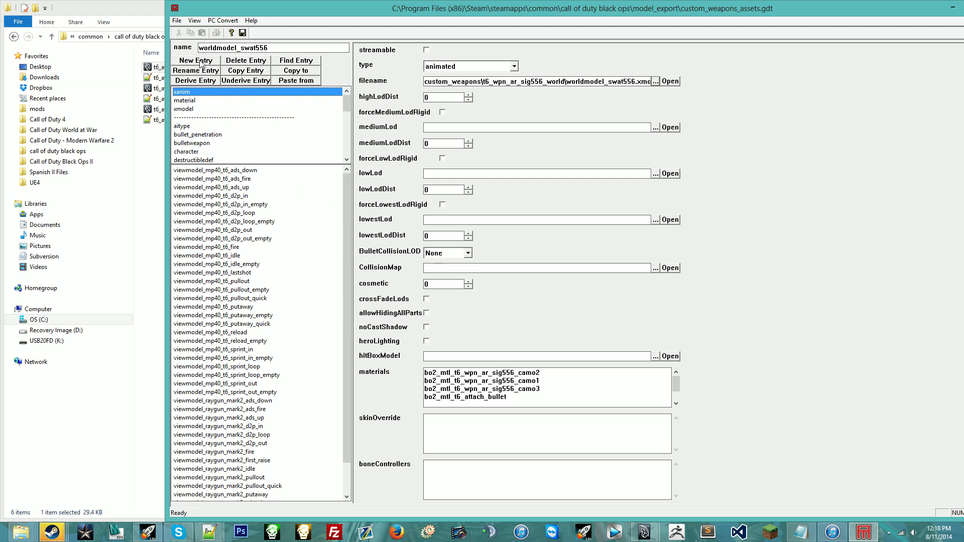
{"action": "left_click", "coordinate": [200, 61]}
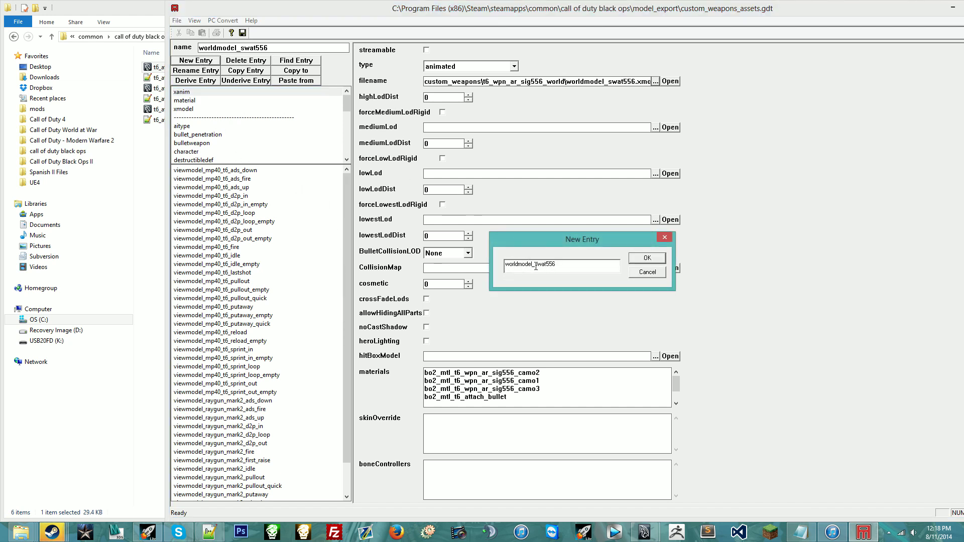
{"action": "type", "text": "view"}
{"action": "left_click_drag", "start_coordinate": [536, 265], "coordinate": [578, 266]}
{"action": "left_click", "coordinate": [577, 265]}
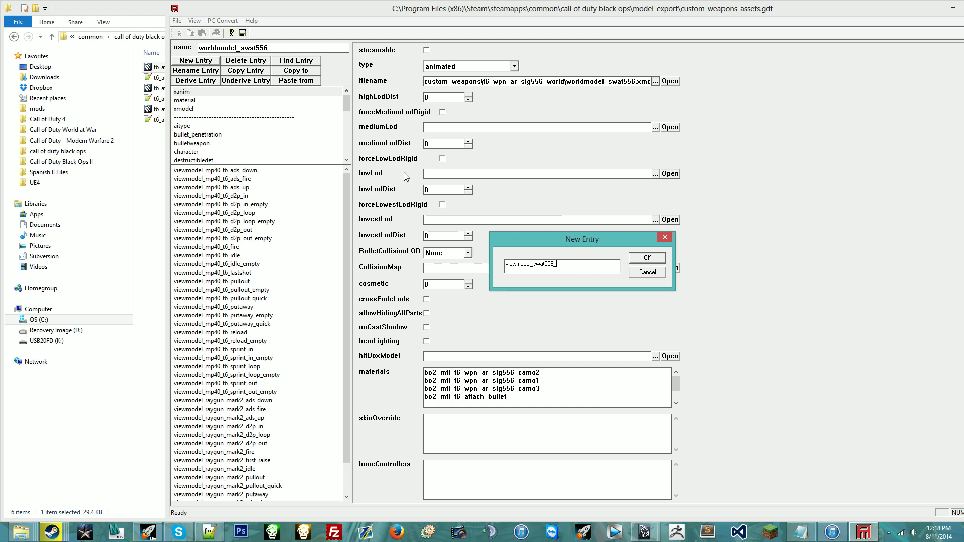
In File Explorer, open xanim_export\custom_weapons\bo2_swat556 and narrow the window so its animation files show beside Asset Manager.
{"action": "left_click", "coordinate": [151, 36]}
{"action": "left_click", "coordinate": [167, 37]}
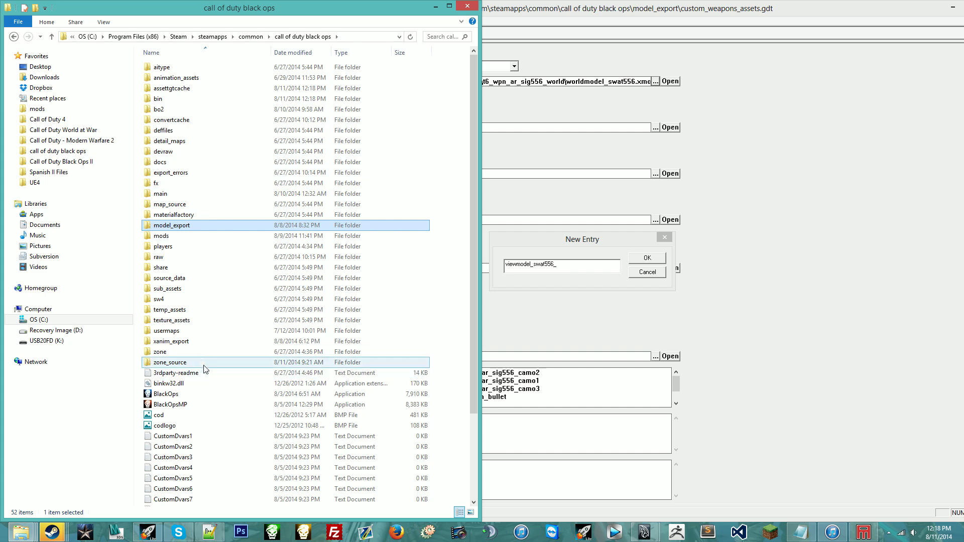
{"action": "double_click", "coordinate": [236, 342]}
{"action": "double_click", "coordinate": [225, 69]}
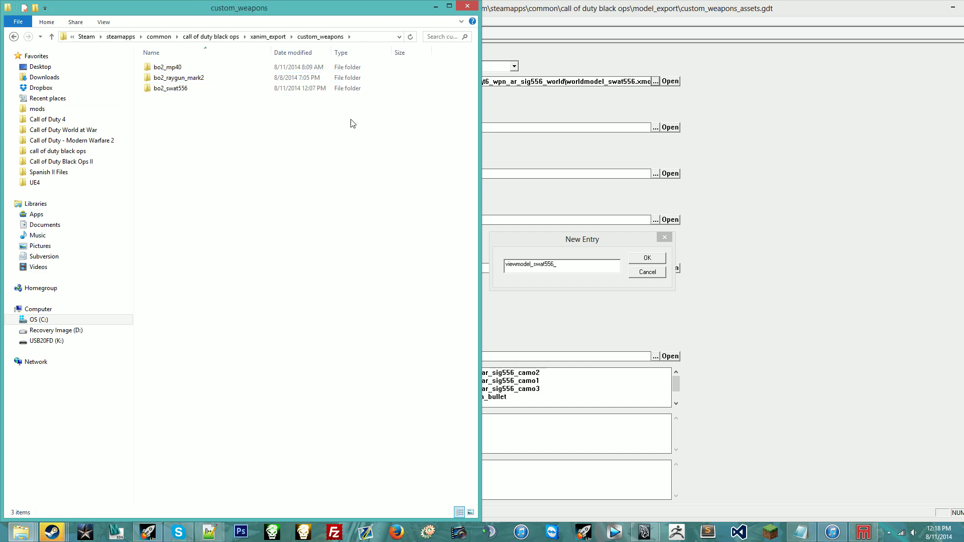
{"action": "double_click", "coordinate": [261, 88]}
{"action": "left_click_drag", "start_coordinate": [133, 132], "coordinate": [92, 133]}
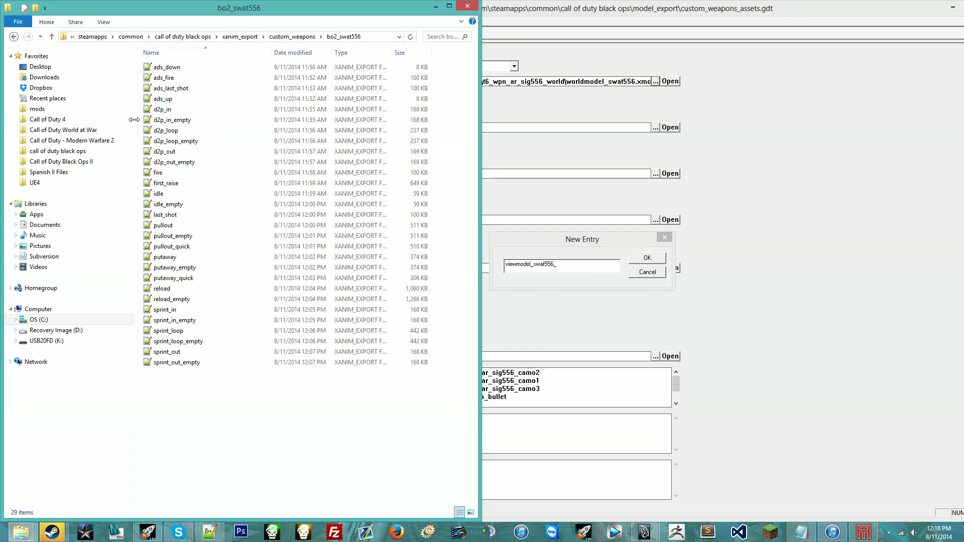
{"action": "left_click_drag", "start_coordinate": [478, 143], "coordinate": [184, 143]}
{"action": "left_click", "coordinate": [340, 4]}
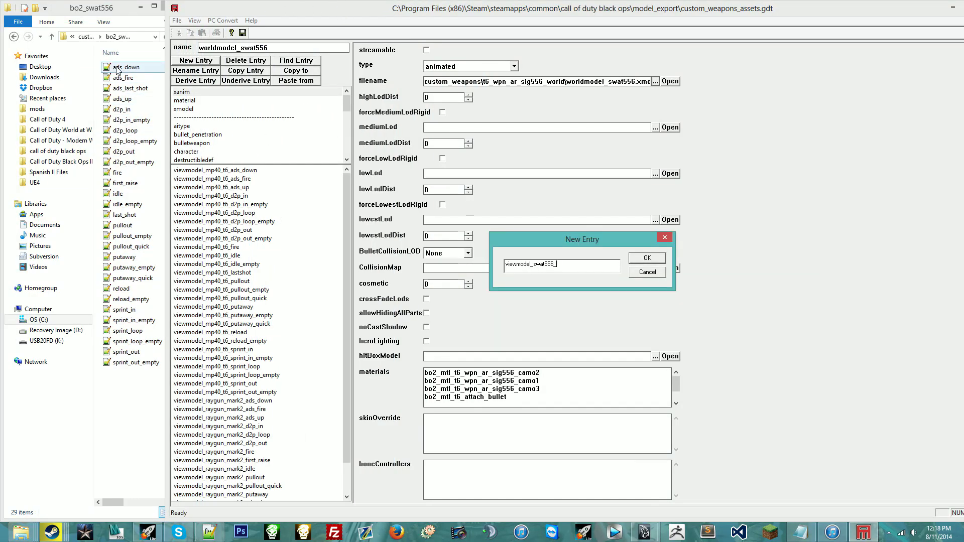
Complete the new xanim entry's name as viewmodel_swat556_ads_down, create it and select it.
{"action": "type", "text": "ads_down"}
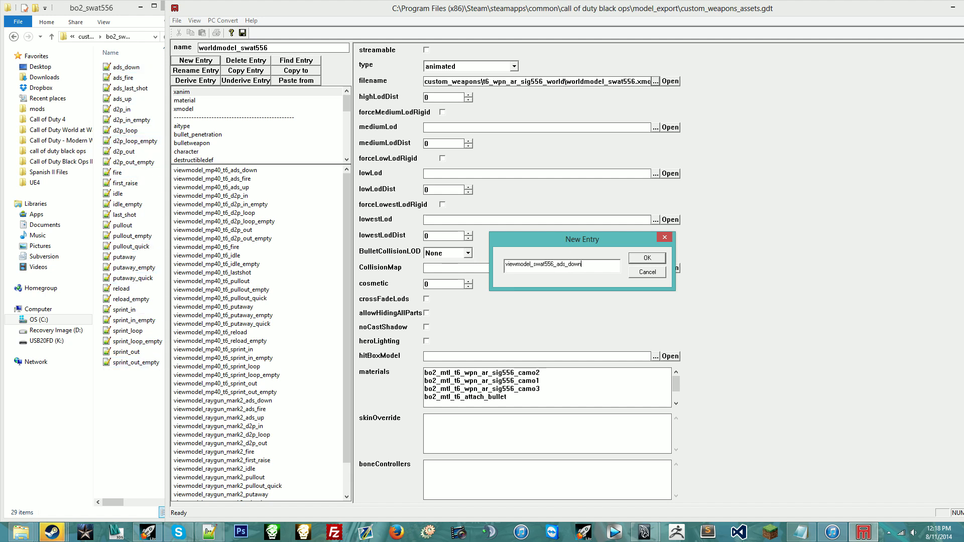
{"action": "key", "text": "Return"}
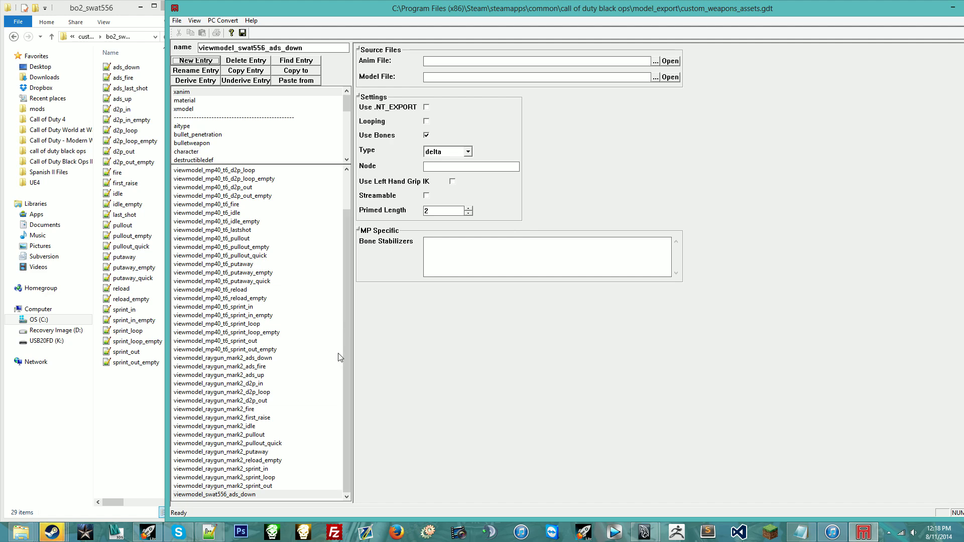
{"action": "left_click", "coordinate": [241, 495]}
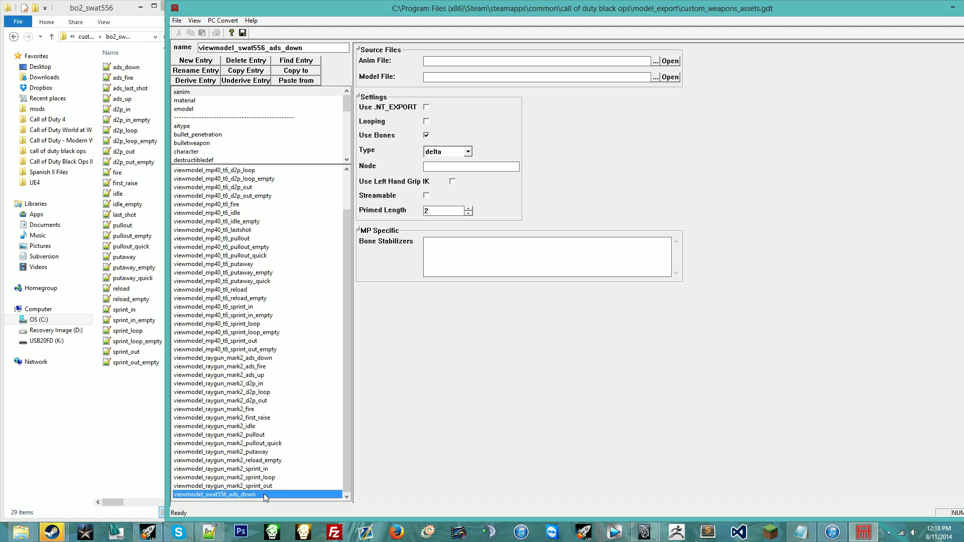
Set the entry's Anim File to ads_down from bo2_swat556 and its Model File to ads_down_anim_model from t6_wpn_ar_sig556_view.
{"action": "left_click", "coordinate": [655, 61]}
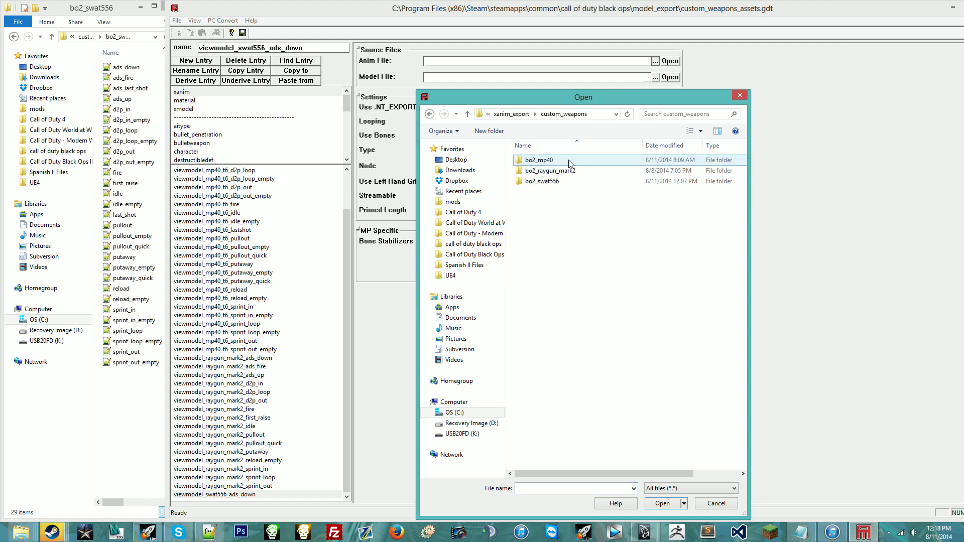
{"action": "double_click", "coordinate": [553, 181]}
{"action": "double_click", "coordinate": [568, 160]}
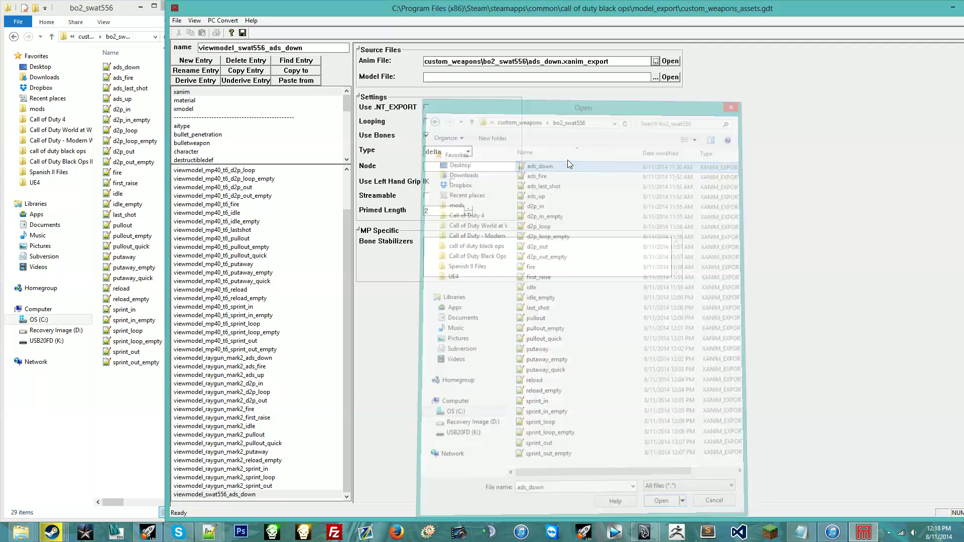
{"action": "left_click", "coordinate": [655, 78]}
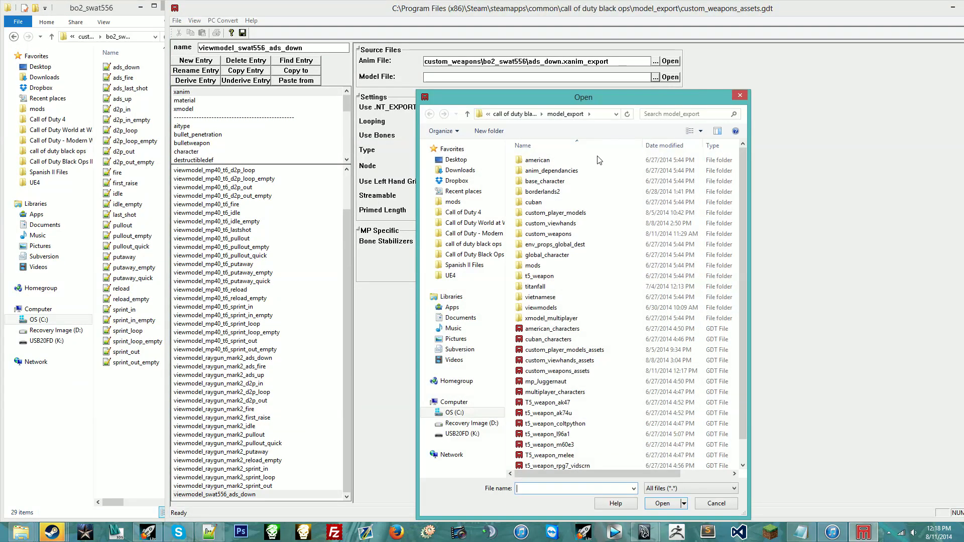
{"action": "double_click", "coordinate": [569, 235]}
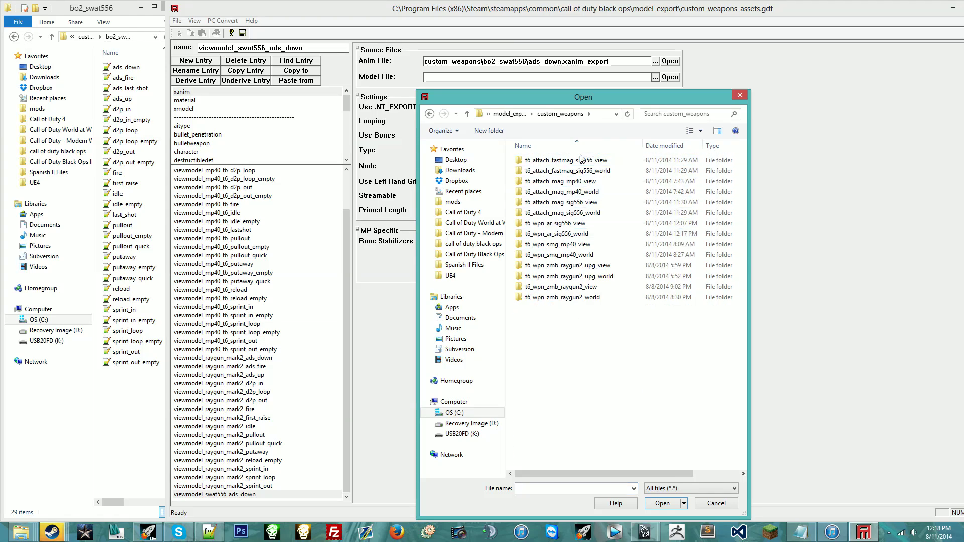
{"action": "double_click", "coordinate": [562, 223]}
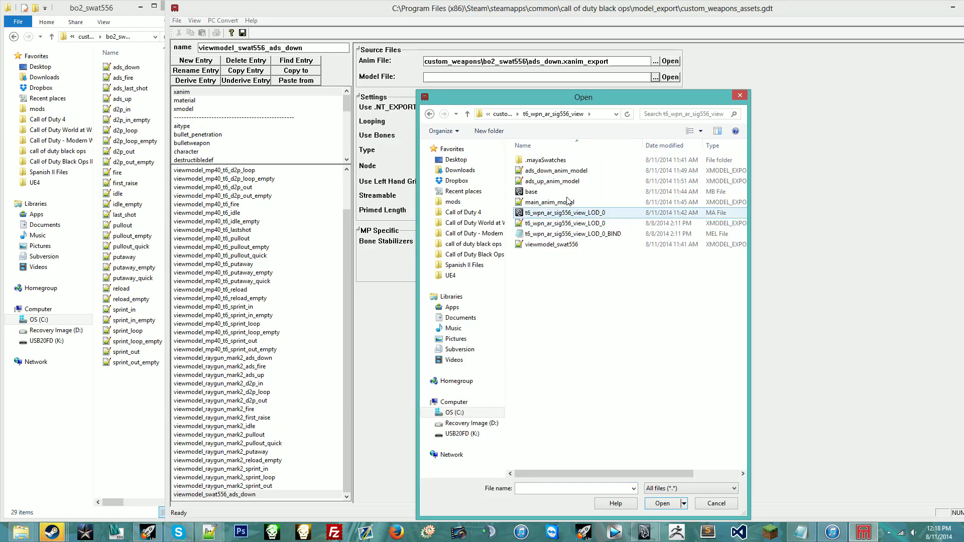
{"action": "left_click", "coordinate": [579, 172]}
{"action": "double_click", "coordinate": [578, 172]}
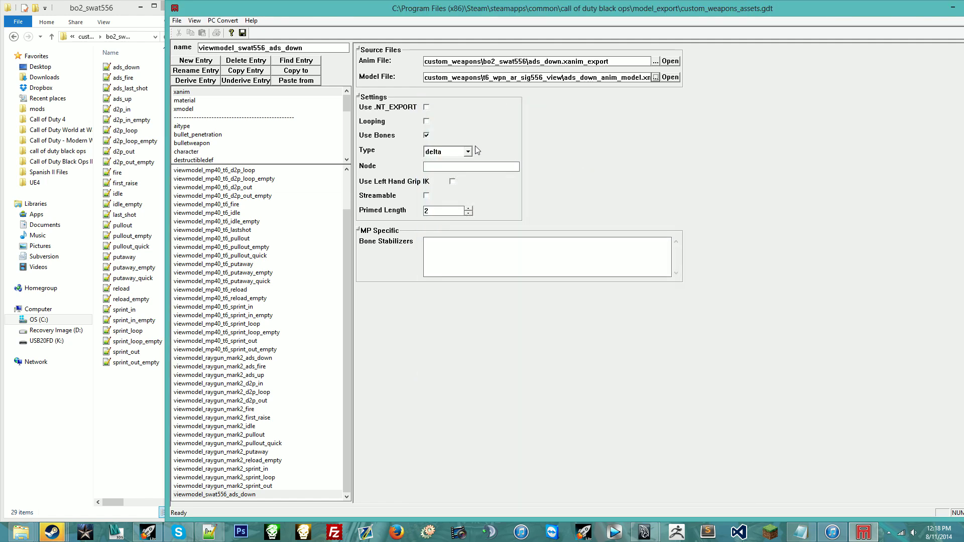
Turn off Use Bones and set the animation type to relative for viewmodel_swat556_ads_down.
{"action": "left_click", "coordinate": [427, 136]}
{"action": "left_click", "coordinate": [439, 158]}
{"action": "left_click", "coordinate": [444, 213]}
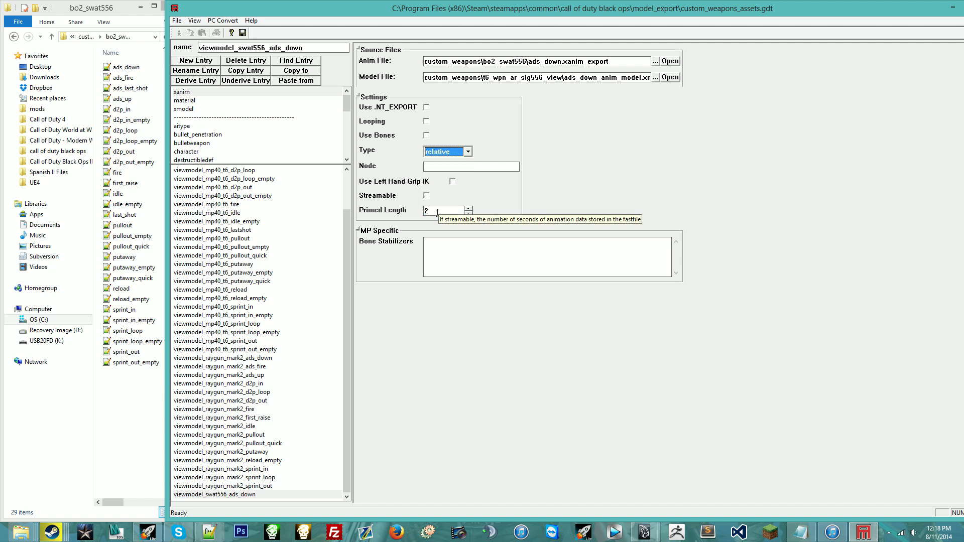
Convert only the viewmodel_swat556_ads_down xanim for PC, declining the suggested similar asset and closing the finished conversion console.
{"action": "left_click", "coordinate": [223, 20]}
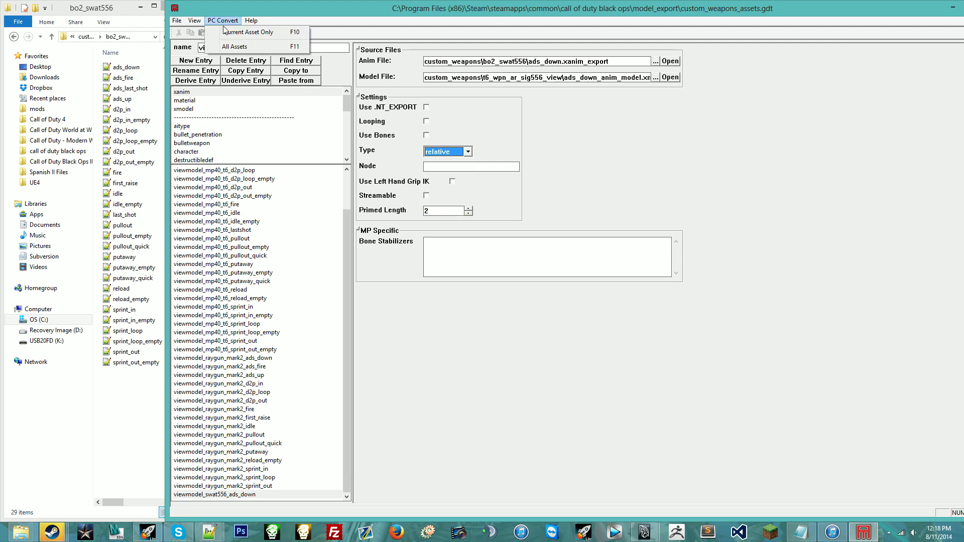
{"action": "left_click", "coordinate": [227, 33]}
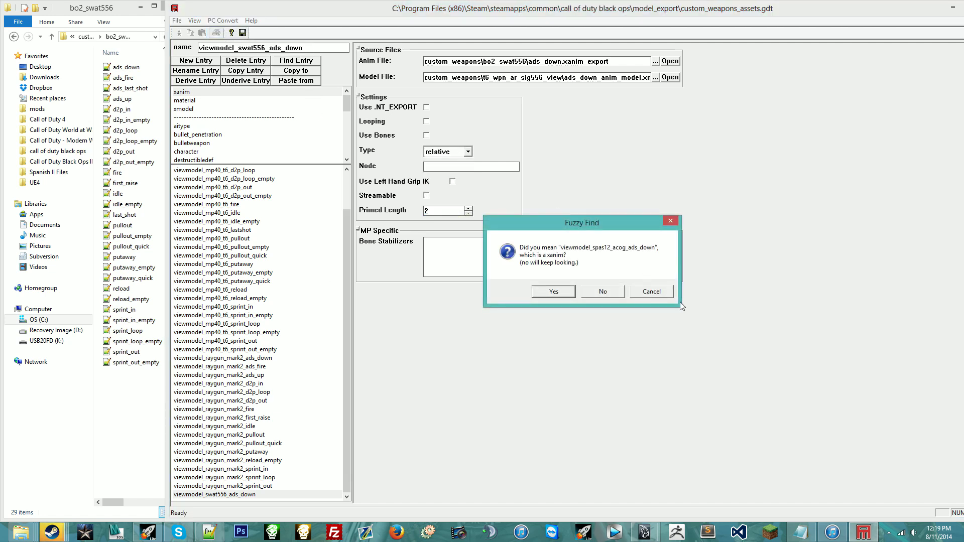
{"action": "left_click", "coordinate": [646, 291]}
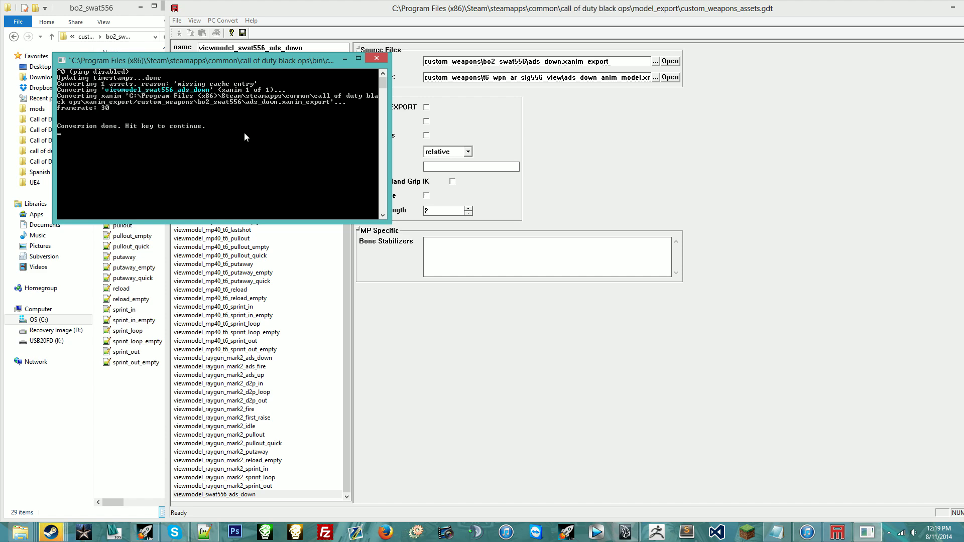
{"action": "key", "text": "Return"}
Copy the ads_down xanim entry under the name viewmodel_swat556_ads_fire.
{"action": "left_click", "coordinate": [246, 72]}
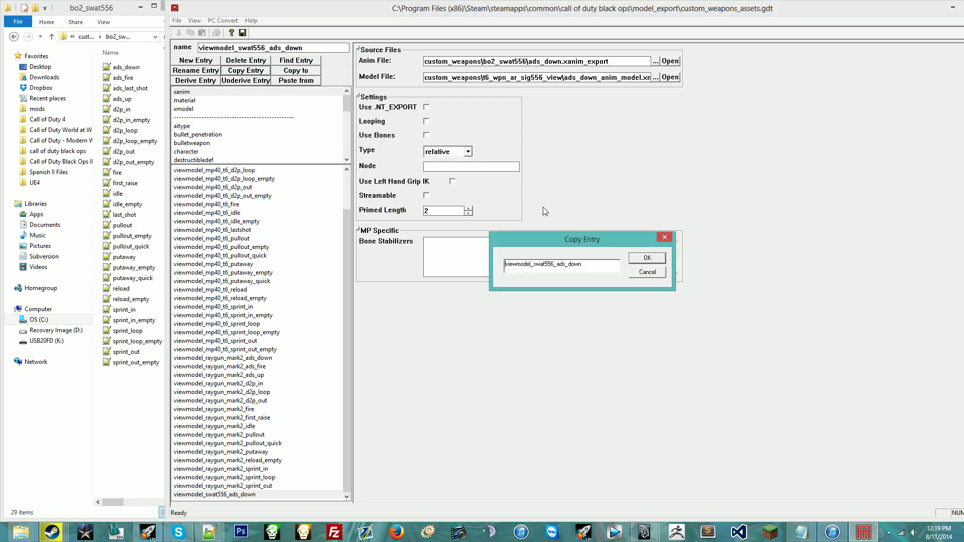
{"action": "left_click_drag", "start_coordinate": [582, 264], "coordinate": [578, 266]}
{"action": "type", "text": "fire"}
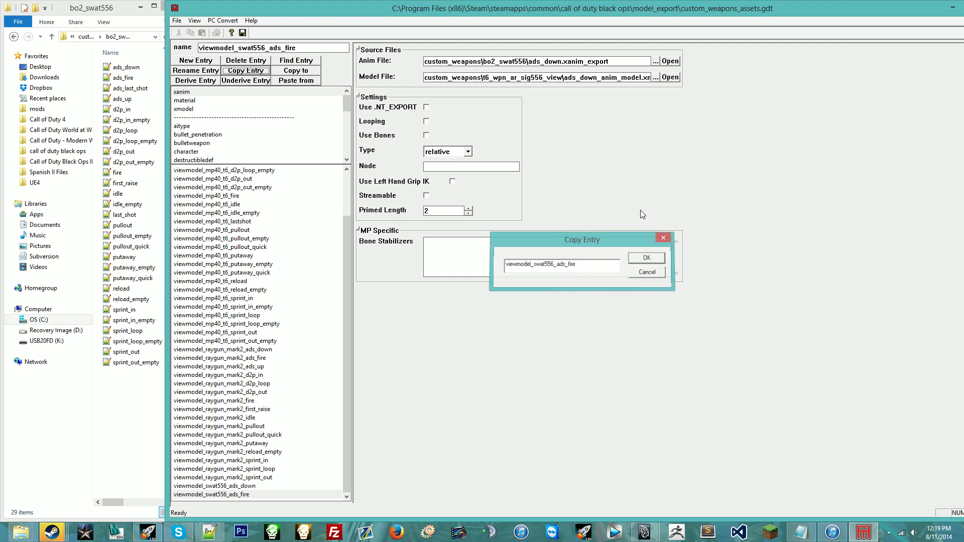
{"action": "key", "text": "Return"}
Set the copied entry's Anim File to ads_fire and its Model File to main_anim_model, keeping the entry selected.
{"action": "left_click", "coordinate": [655, 61]}
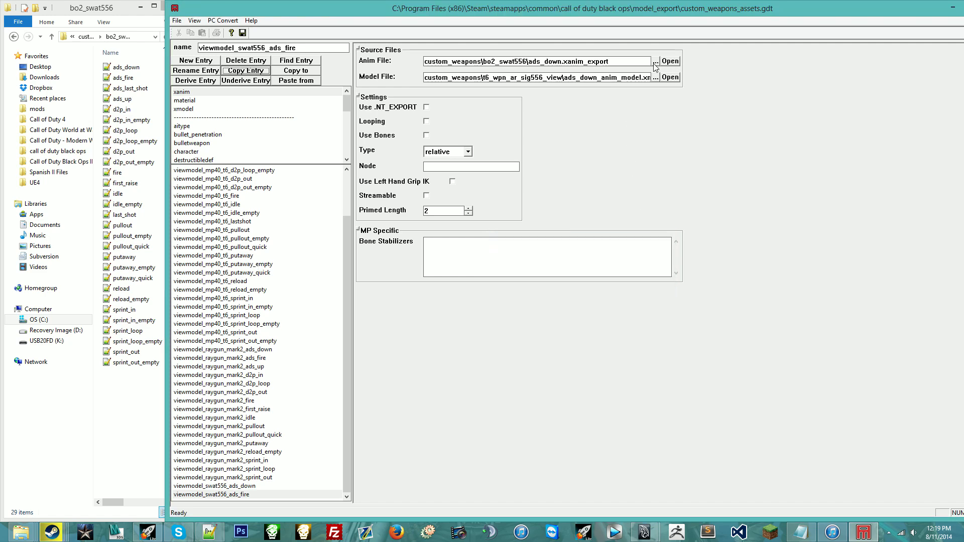
{"action": "double_click", "coordinate": [578, 172]}
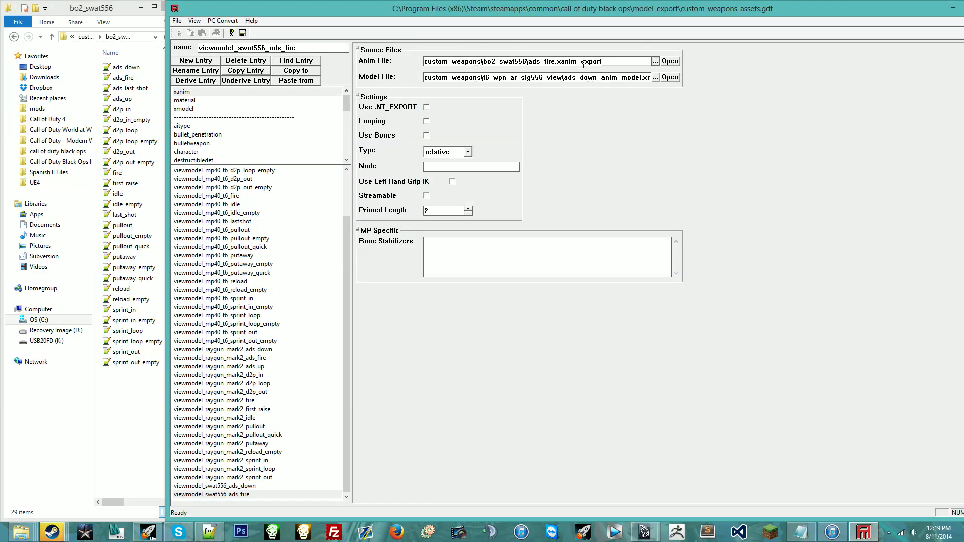
{"action": "left_click", "coordinate": [656, 77]}
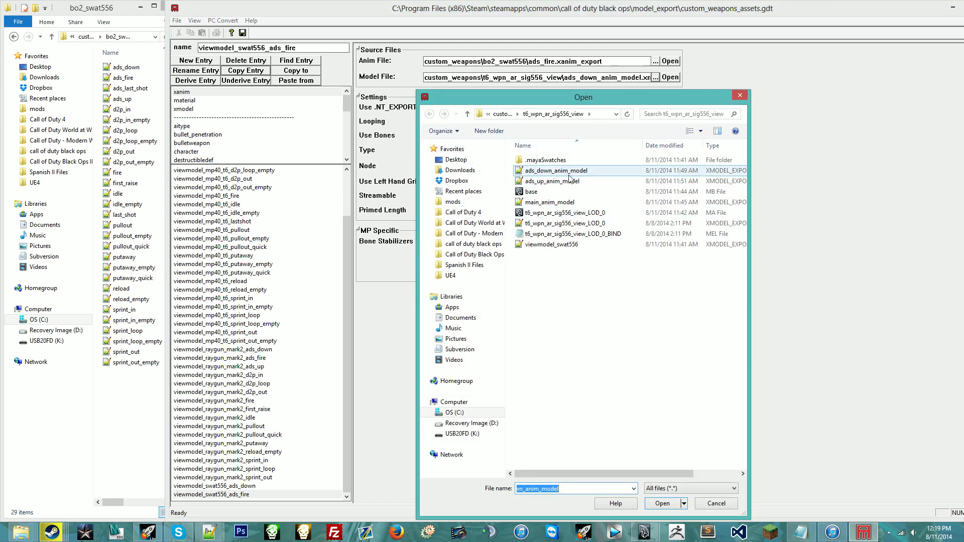
{"action": "left_click", "coordinate": [557, 203]}
{"action": "double_click", "coordinate": [557, 203]}
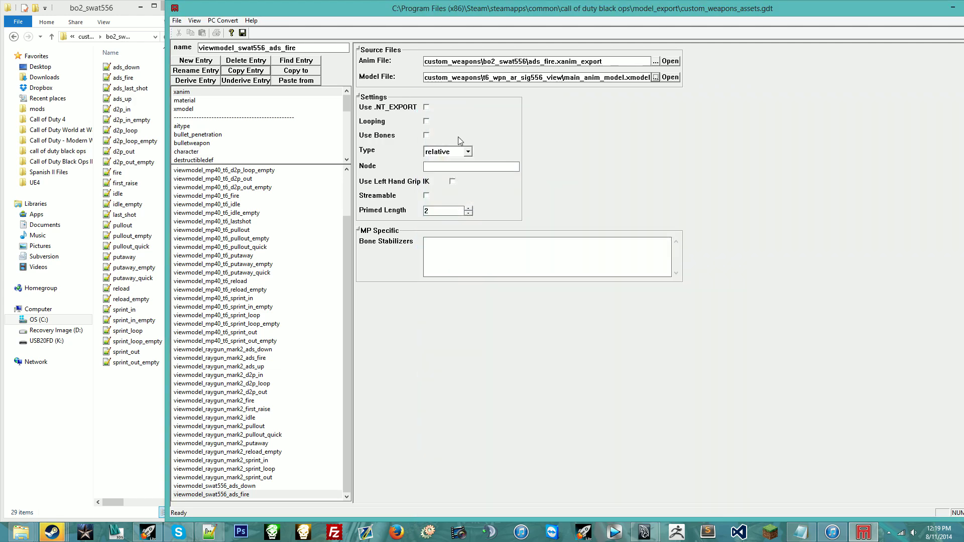
{"action": "left_click", "coordinate": [234, 495]}
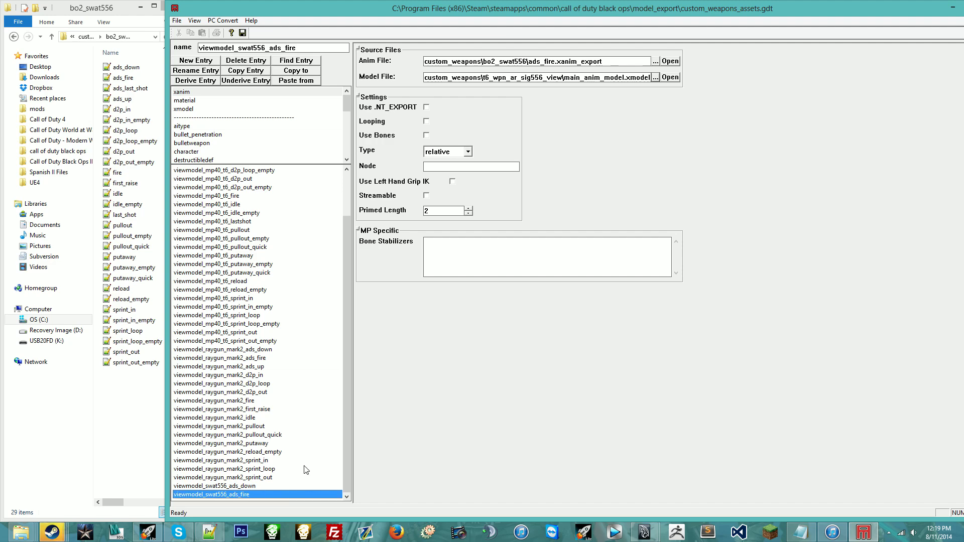
Convert only the viewmodel_swat556_ads_fire xanim for PC, cancelling the similar-asset suggestion and closing the finished conversion console.
{"action": "key", "text": "Return"}
{"action": "left_click", "coordinate": [639, 291]}
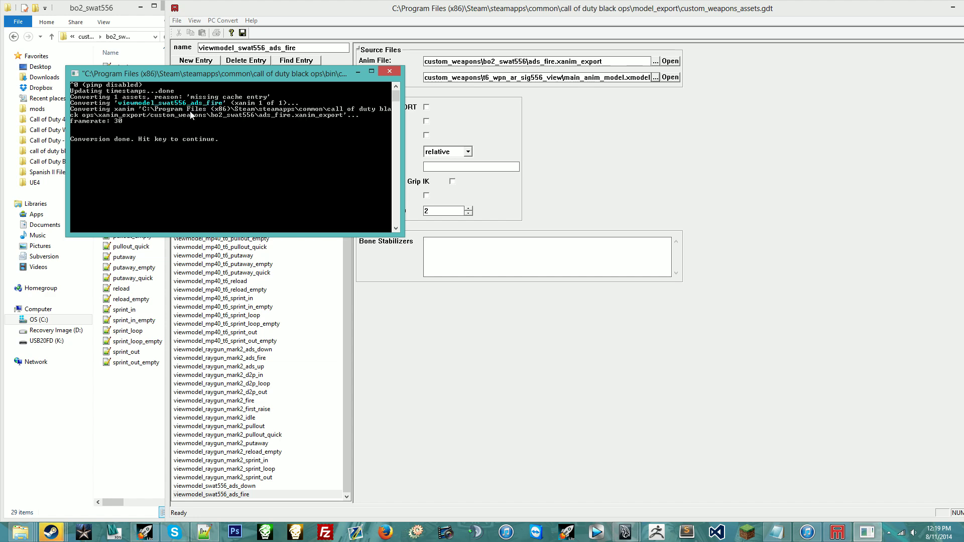
{"action": "key", "text": "Return"}
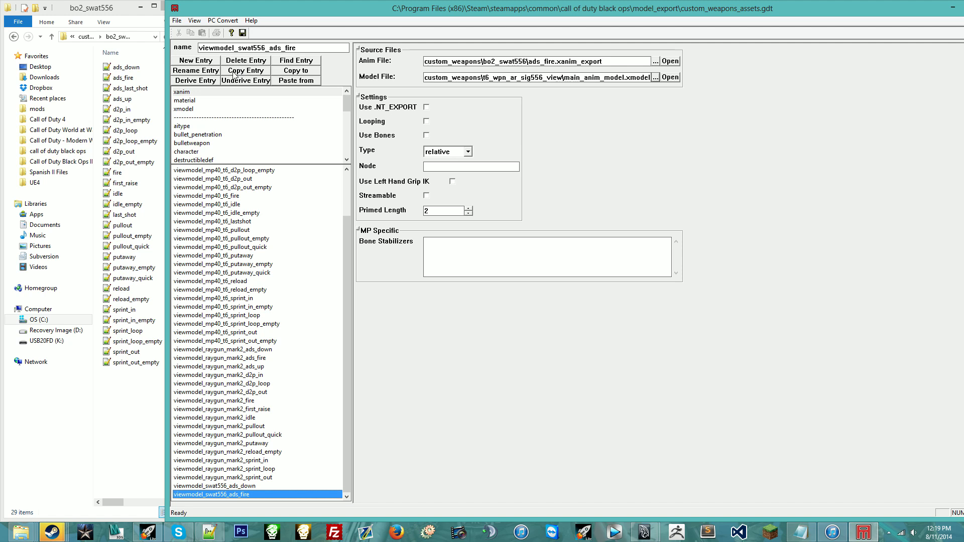
Copy the ads_fire xanim entry as viewmodel_swat556_ads_last_shot and set its Anim File to ads_last_shot.
{"action": "left_click", "coordinate": [235, 70]}
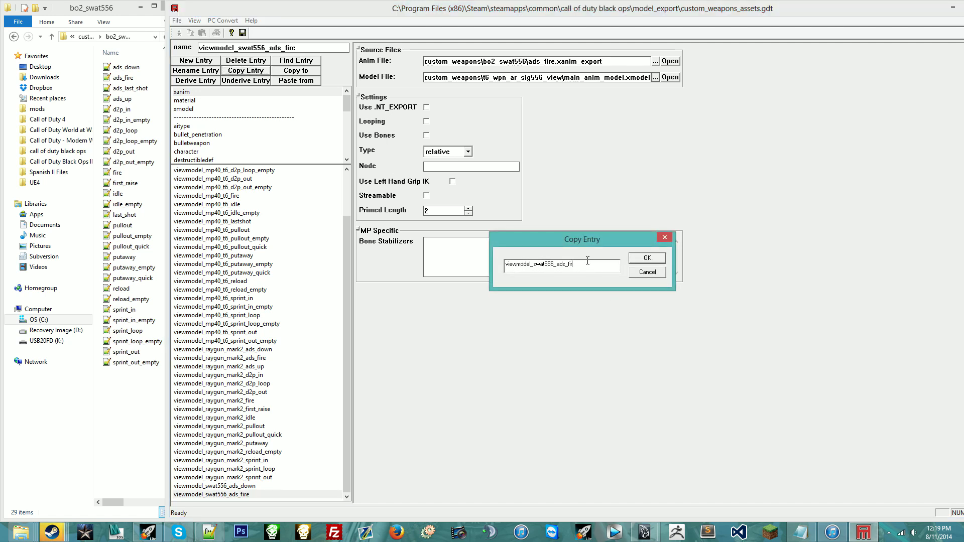
{"action": "type", "text": "last_shot"}
{"action": "key", "text": "Return"}
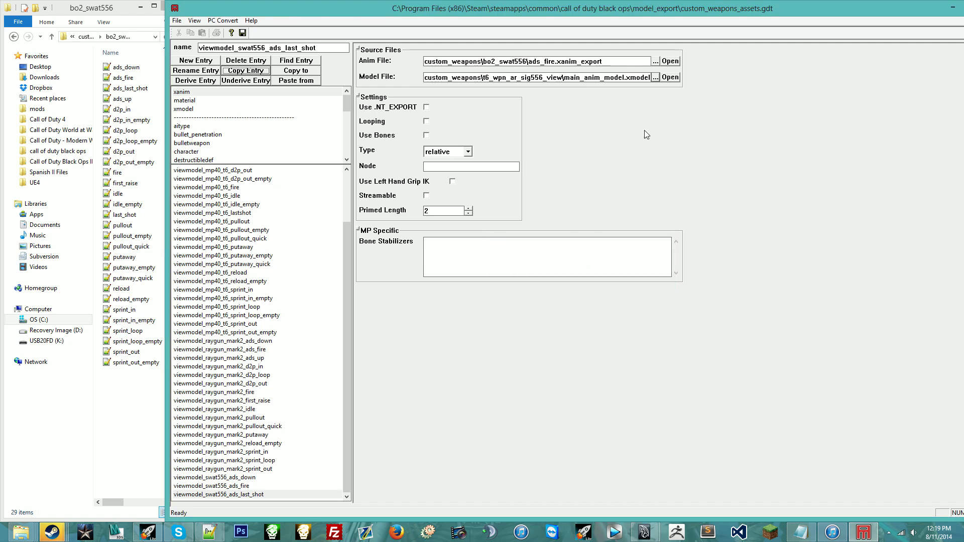
{"action": "left_click", "coordinate": [656, 63]}
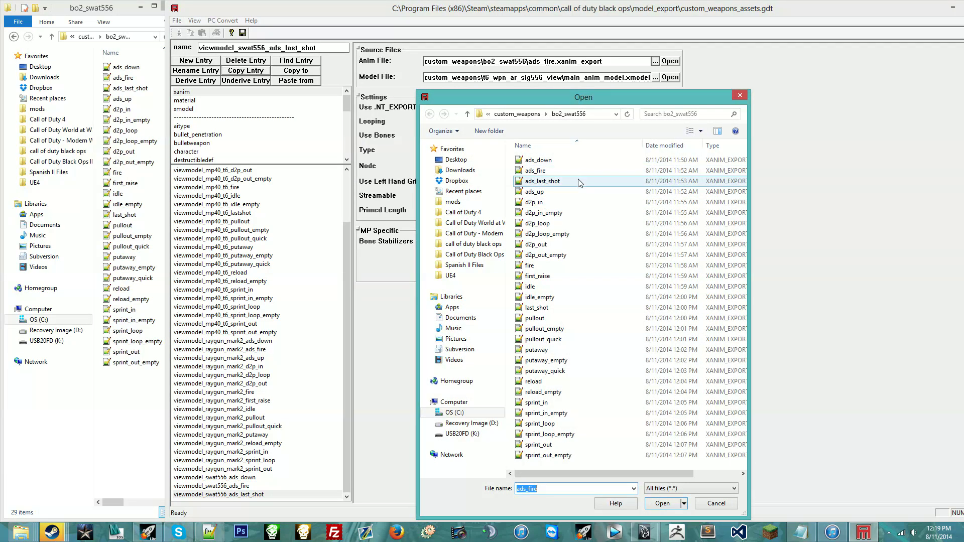
{"action": "double_click", "coordinate": [579, 182]}
Convert only the viewmodel_swat556_ads_last_shot xanim for PC, cancelling the similar-asset suggestion and closing the finished console.
{"action": "left_click", "coordinate": [223, 20]}
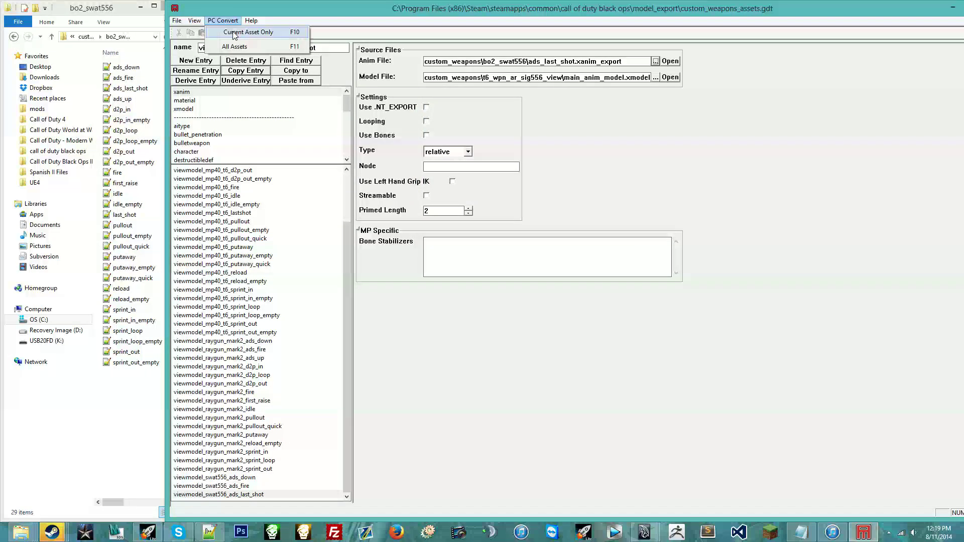
{"action": "left_click", "coordinate": [234, 33]}
{"action": "left_click", "coordinate": [647, 291]}
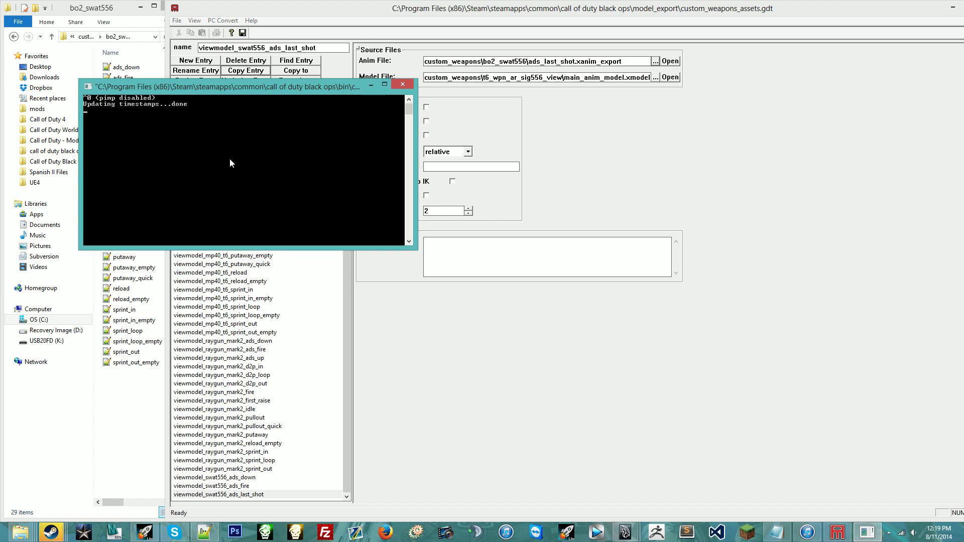
{"action": "key", "text": "Return"}
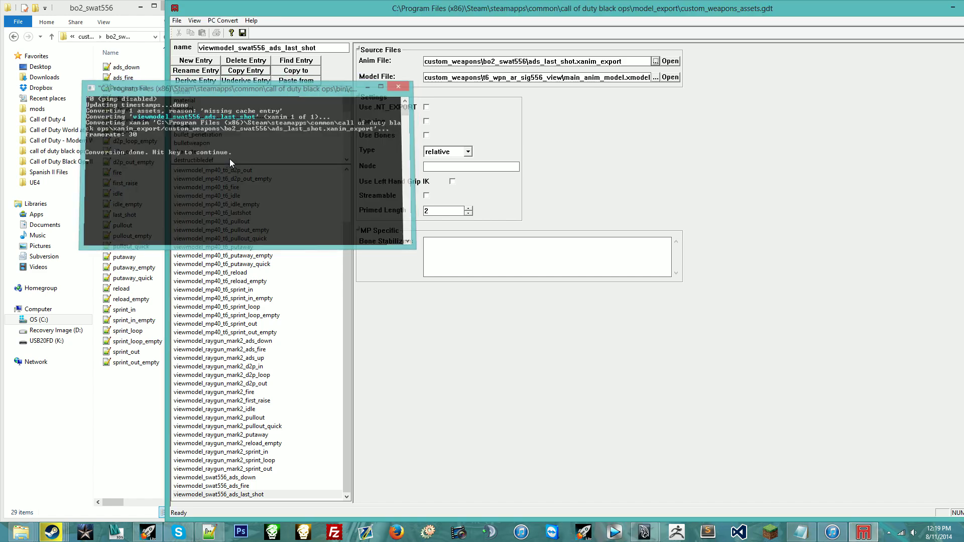
Copy the ads_last_shot xanim entry under the name viewmodel_swat556_ads_up.
{"action": "left_click", "coordinate": [258, 73]}
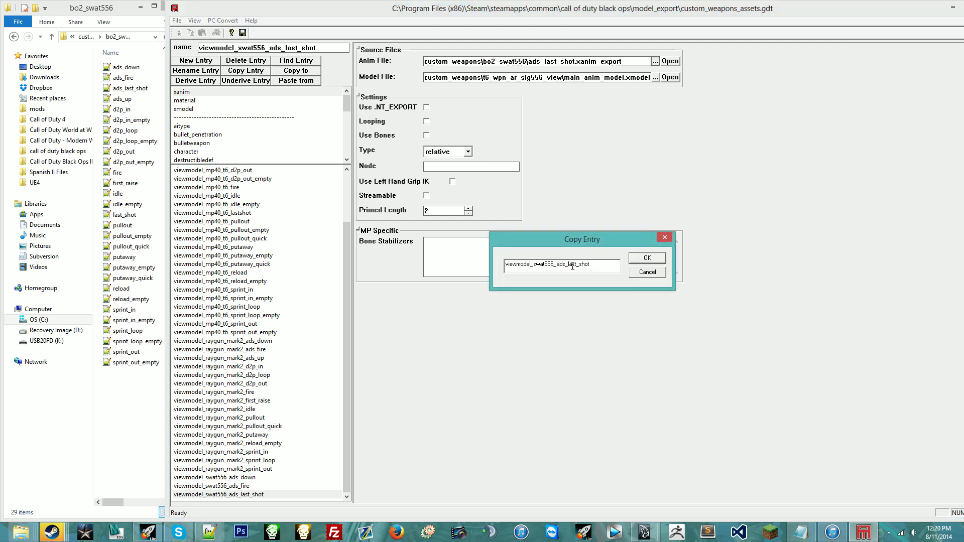
{"action": "left_click_drag", "start_coordinate": [568, 264], "coordinate": [617, 269]}
{"action": "type", "text": "up"}
{"action": "key", "text": "Return"}
Set the viewmodel_swat556_ads_up entry's Anim File to ads_up and its Model File to ads_up_anim_model.
{"action": "left_click", "coordinate": [655, 62]}
{"action": "left_click", "coordinate": [561, 196]}
{"action": "double_click", "coordinate": [560, 194]}
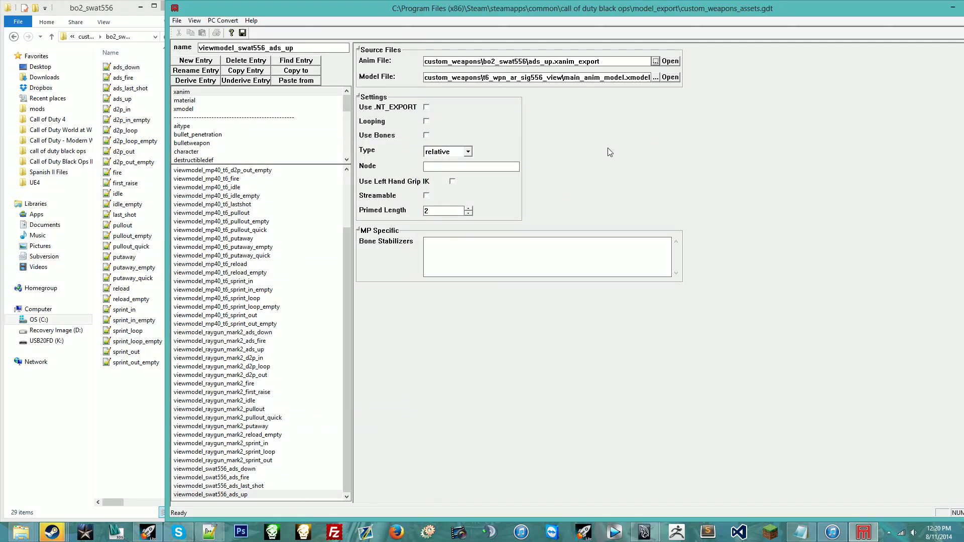
{"action": "left_click", "coordinate": [656, 78]}
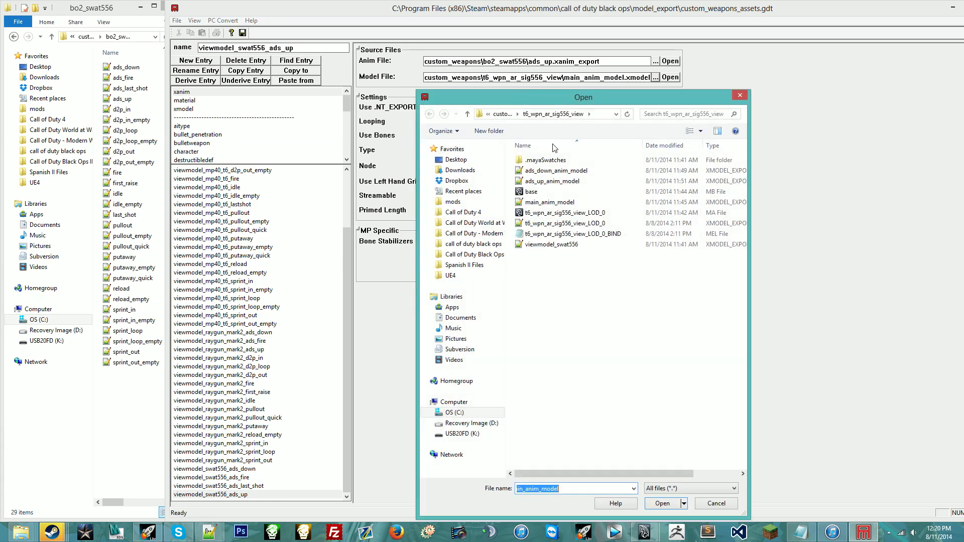
{"action": "double_click", "coordinate": [553, 181]}
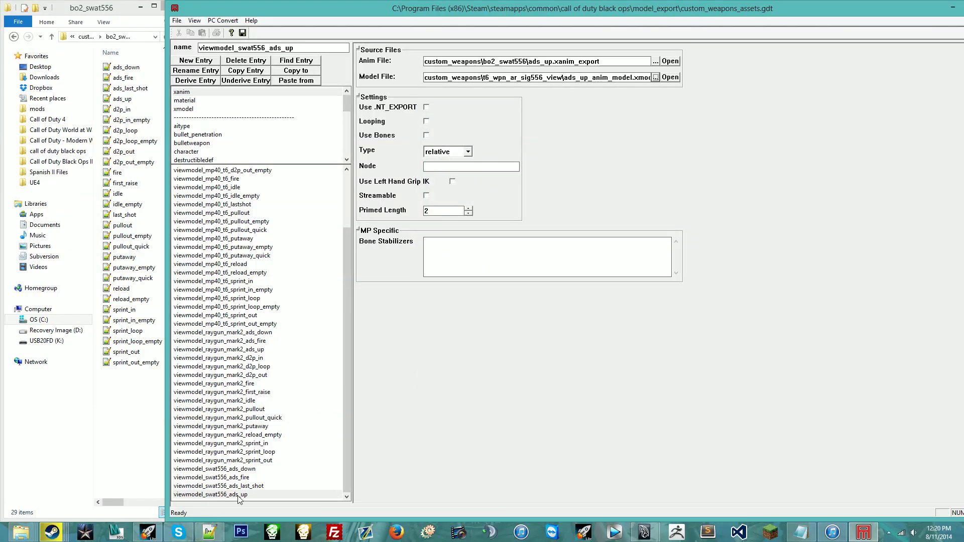
Convert only the viewmodel_swat556_ads_up xanim for PC, cancelling the similar-asset suggestions and closing the finished console.
{"action": "left_click", "coordinate": [246, 494]}
{"action": "key", "text": "F10"}
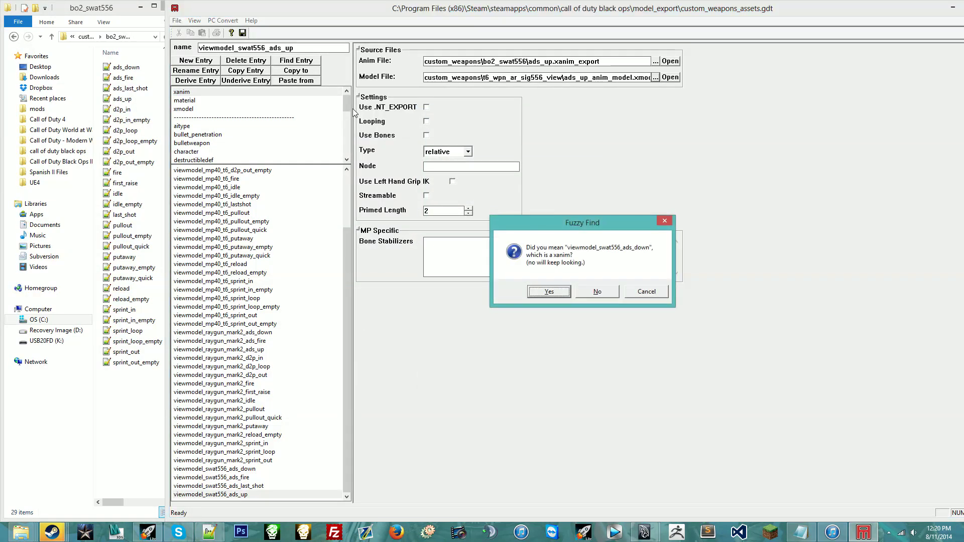
{"action": "left_click", "coordinate": [642, 291]}
{"action": "left_click", "coordinate": [644, 292]}
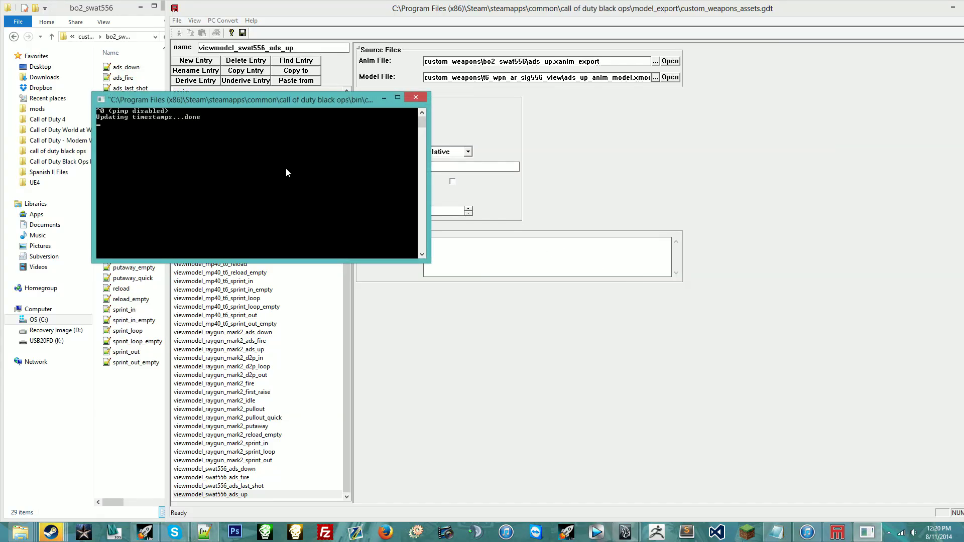
{"action": "key", "text": "Return"}
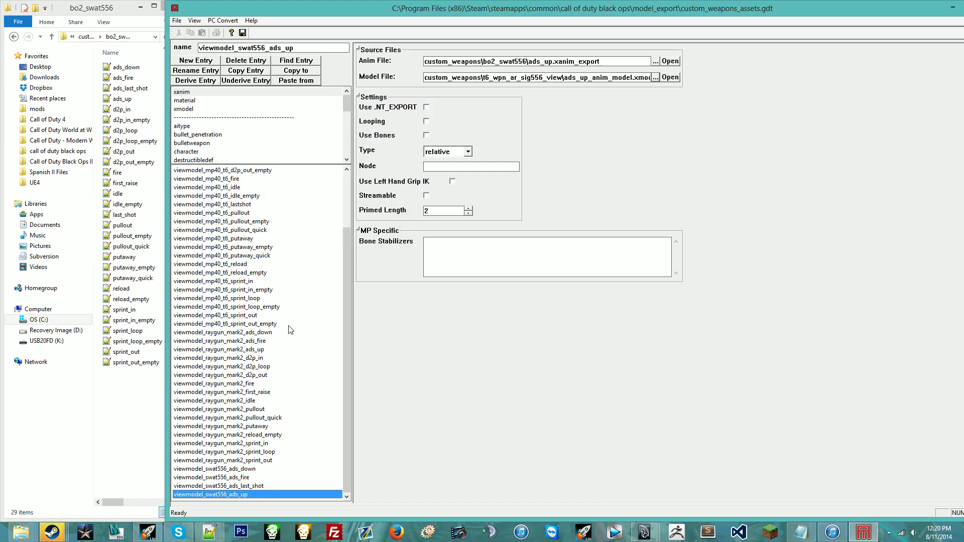
Copy the ads_up xanim entry under the name viewmodel_swat556_d2p_in.
{"action": "left_click", "coordinate": [254, 71]}
{"action": "key", "text": "shift+Left"}
{"action": "key", "text": "shift+Left"}
{"action": "key", "text": "shift+Left"}
{"action": "key", "text": "shift+Left"}
{"action": "type", "text": "d"}
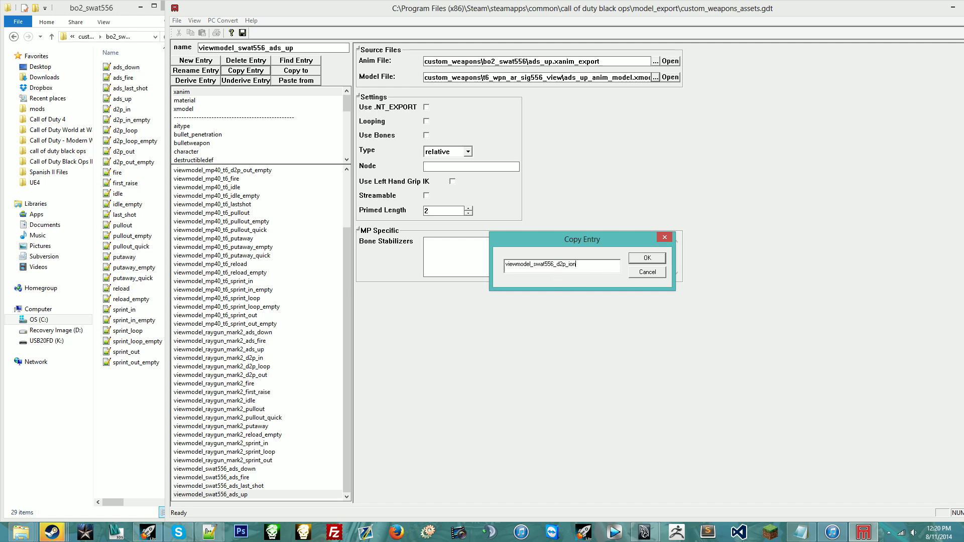
{"action": "key", "text": "Return"}
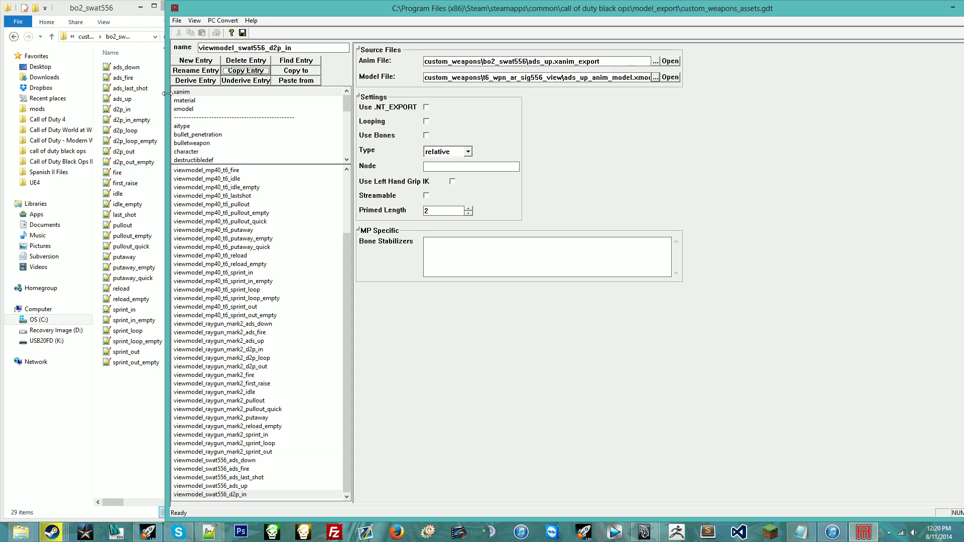
Set the viewmodel_swat556_d2p_in entry's Anim File to d2p_in and its Model File to main_anim_model.
{"action": "left_click", "coordinate": [250, 496]}
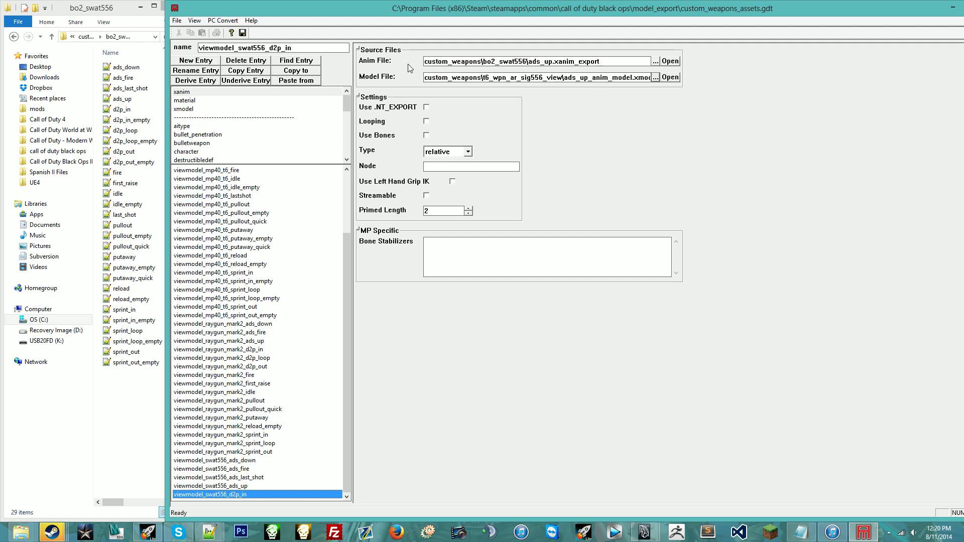
{"action": "left_click", "coordinate": [656, 62]}
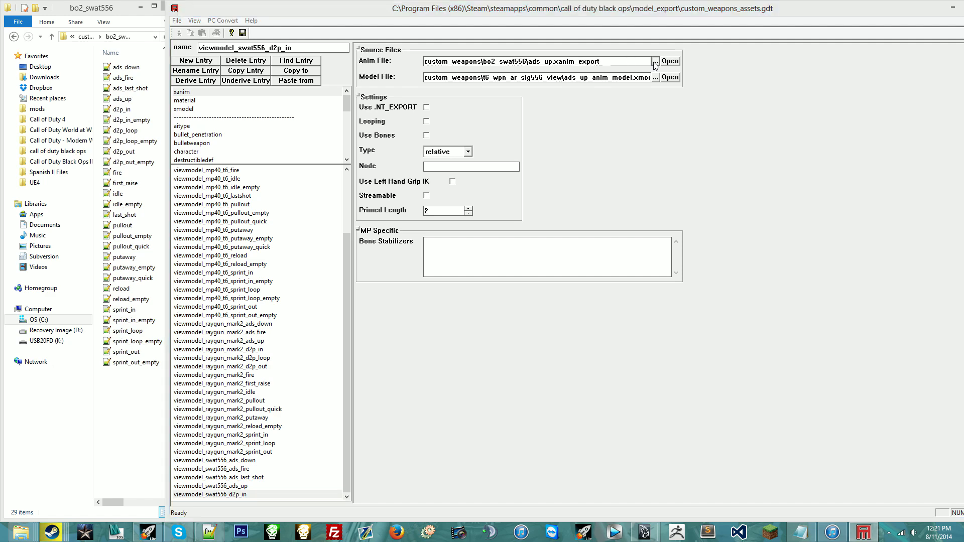
{"action": "double_click", "coordinate": [553, 202]}
{"action": "left_click", "coordinate": [656, 77]}
{"action": "left_click", "coordinate": [553, 202]}
{"action": "double_click", "coordinate": [554, 204]}
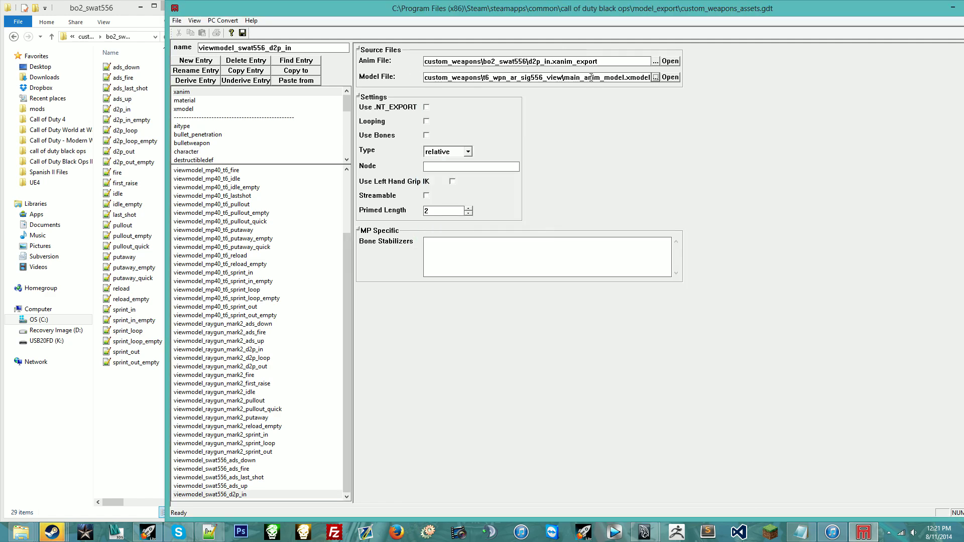
Convert only the viewmodel_swat556_d2p_in xanim for PC.
{"action": "left_click", "coordinate": [261, 493]}
{"action": "key", "text": "F10"}
{"action": "key", "text": "Return"}
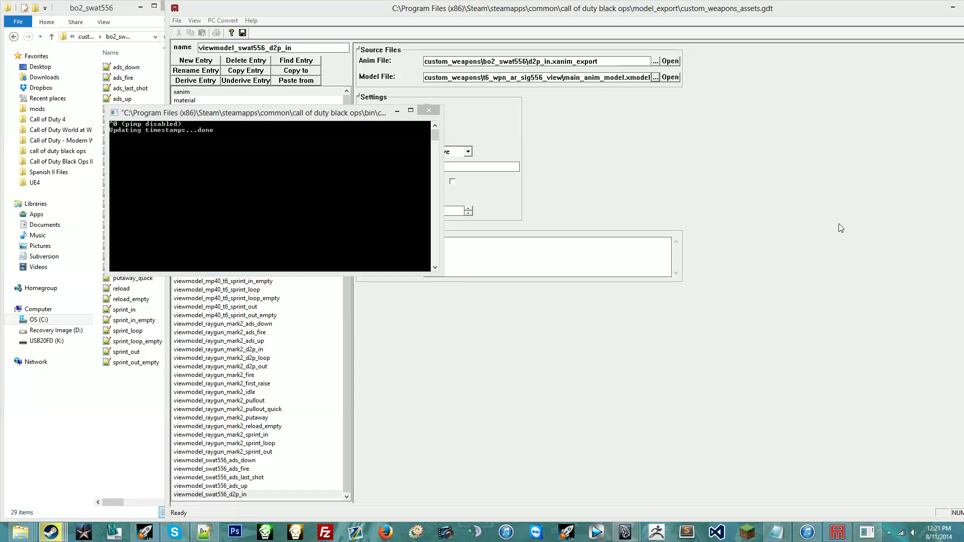
Copy the d2p_in xanim entry as viewmodel_swat556_d2p_in_empty and set its Anim File to d2p_in_empty.
{"action": "left_click", "coordinate": [246, 71]}
{"action": "type", "text": "y"}
{"action": "key", "text": "Return"}
{"action": "left_click", "coordinate": [655, 61]}
{"action": "double_click", "coordinate": [559, 215]}
Convert only the viewmodel_swat556_d2p_in_empty xanim for PC, cancelling the similar-asset suggestions and closing the finished console.
{"action": "left_click", "coordinate": [268, 496]}
{"action": "key", "text": "Return"}
{"action": "left_click", "coordinate": [666, 291]}
{"action": "left_click", "coordinate": [666, 293]}
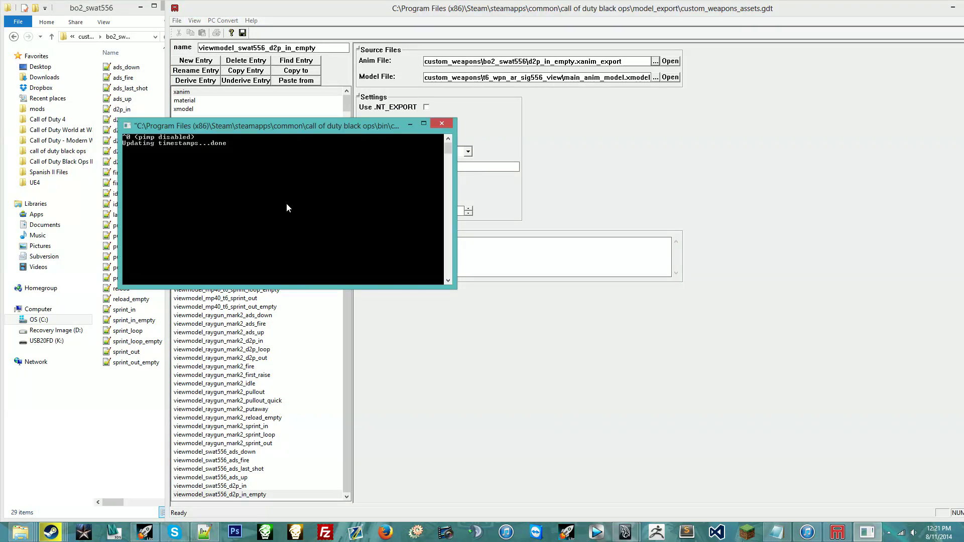
{"action": "key", "text": "Return"}
Copy the d2p_in_empty xanim entry as viewmodel_swat556_d2p_loop and set its Anim File to d2p_loop.
{"action": "left_click", "coordinate": [245, 71]}
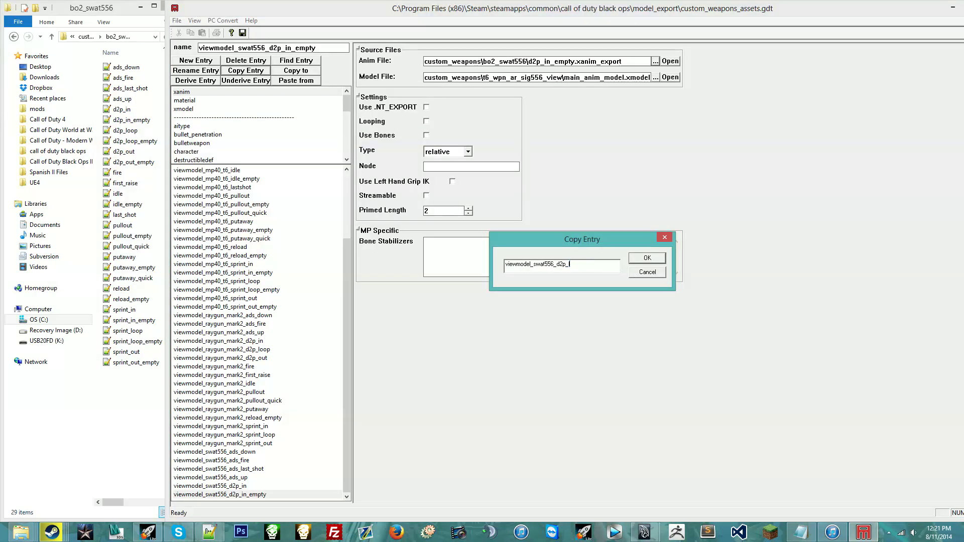
{"action": "type", "text": "loop"}
{"action": "key", "text": "Return"}
{"action": "left_click", "coordinate": [656, 62]}
{"action": "double_click", "coordinate": [577, 225]}
Convert only the viewmodel_swat556_d2p_loop xanim for PC, dismissing the similar-asset suggestion.
{"action": "left_click", "coordinate": [243, 486]}
{"action": "left_click", "coordinate": [243, 495]}
{"action": "key", "text": "F10"}
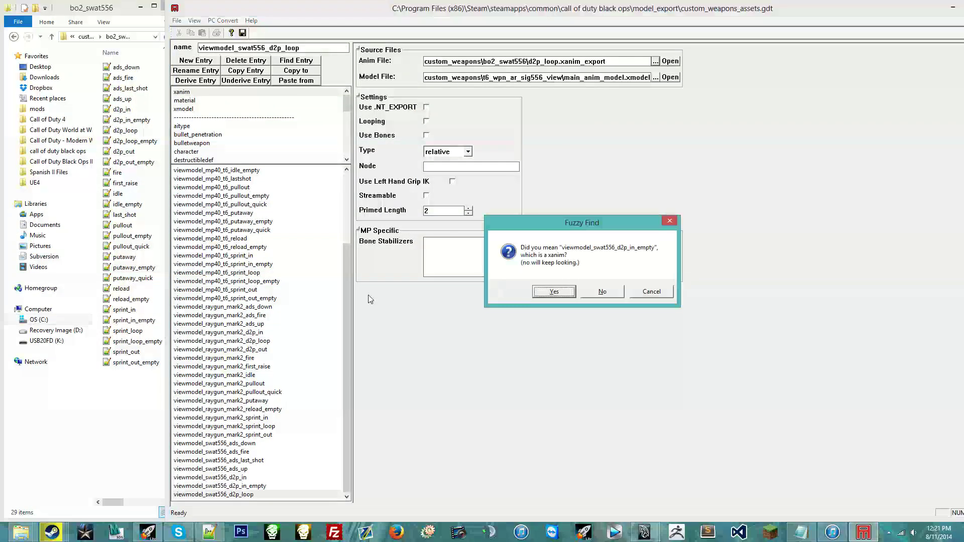
{"action": "key", "text": "Return"}
Copy the d2p_loop xanim entry under the name viewmodel_swat556_d2p_loop_empty.
{"action": "key", "text": "Return"}
{"action": "left_click", "coordinate": [246, 71]}
{"action": "left_click", "coordinate": [597, 263]}
{"action": "type", "text": "_empty"}
Set the viewmodel_swat556_d2p_loop_empty entry's Anim File to d2p_loop_empty and convert only that asset for PC.
{"action": "key", "text": "Return"}
{"action": "left_click", "coordinate": [656, 62]}
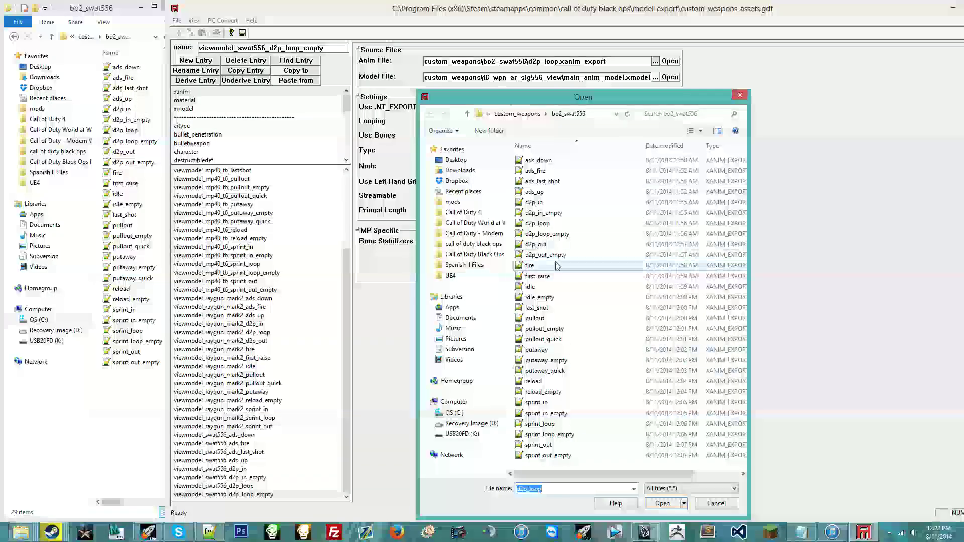
{"action": "double_click", "coordinate": [548, 233]}
{"action": "key", "text": "Return"}
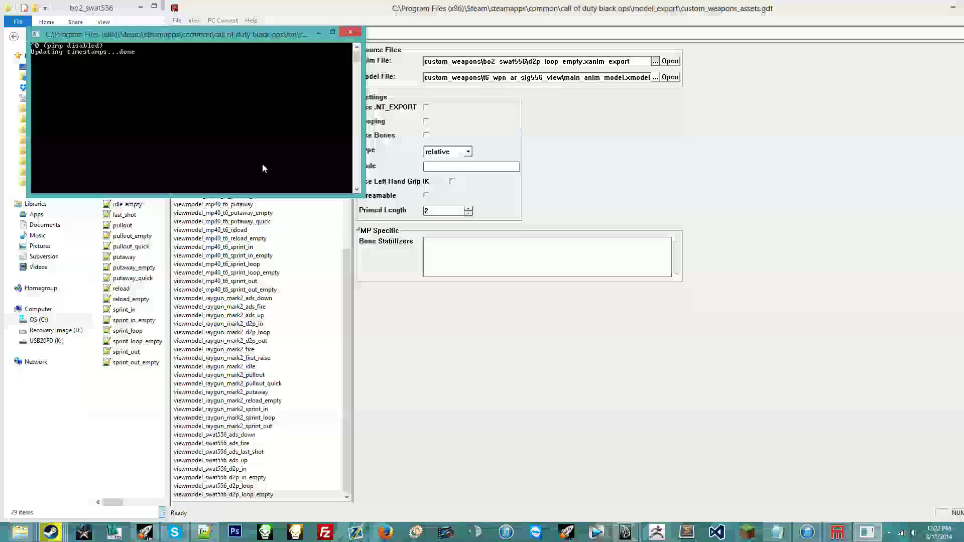
Copy the d2p_loop_empty xanim entry as viewmodel_swat556_d2p_out and set its Anim File to d2p_out.
{"action": "key", "text": "ctrl+c"}
{"action": "left_click_drag", "start_coordinate": [596, 265], "coordinate": [569, 273]}
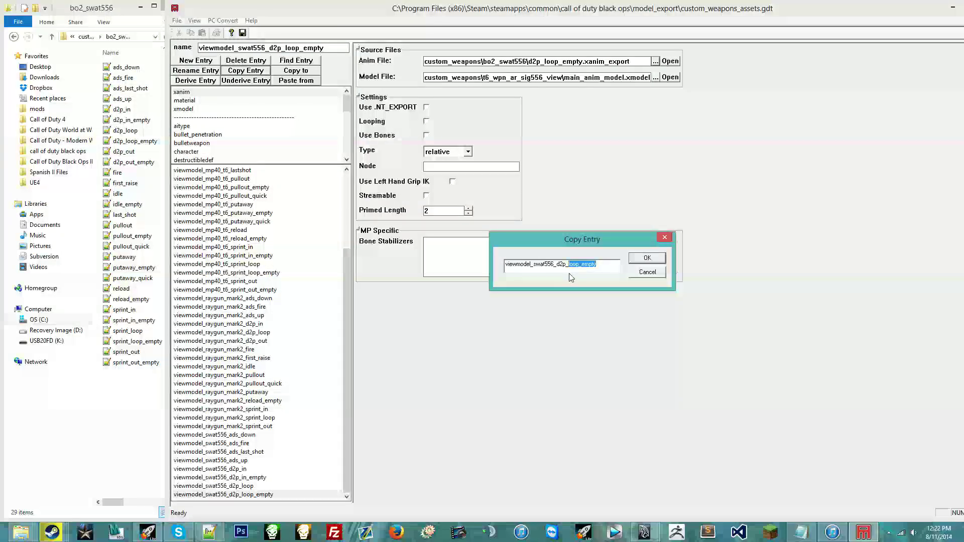
{"action": "type", "text": "out"}
{"action": "key", "text": "Return"}
{"action": "left_click", "coordinate": [655, 62]}
{"action": "double_click", "coordinate": [552, 245]}
Convert only the viewmodel_swat556_d2p_out xanim for PC, cancelling the similar-asset suggestion.
{"action": "left_click", "coordinate": [234, 495]}
{"action": "key", "text": "F10"}
{"action": "left_click", "coordinate": [660, 294]}
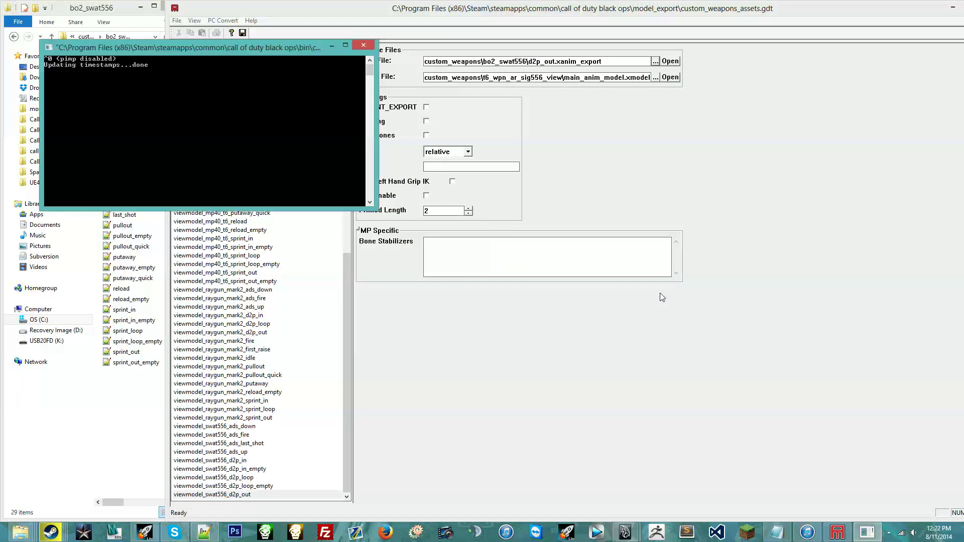
Copy the d2p_out xanim entry under the name viewmodel_swat556_d2p_out_empty.
{"action": "key", "text": "ctrl+c"}
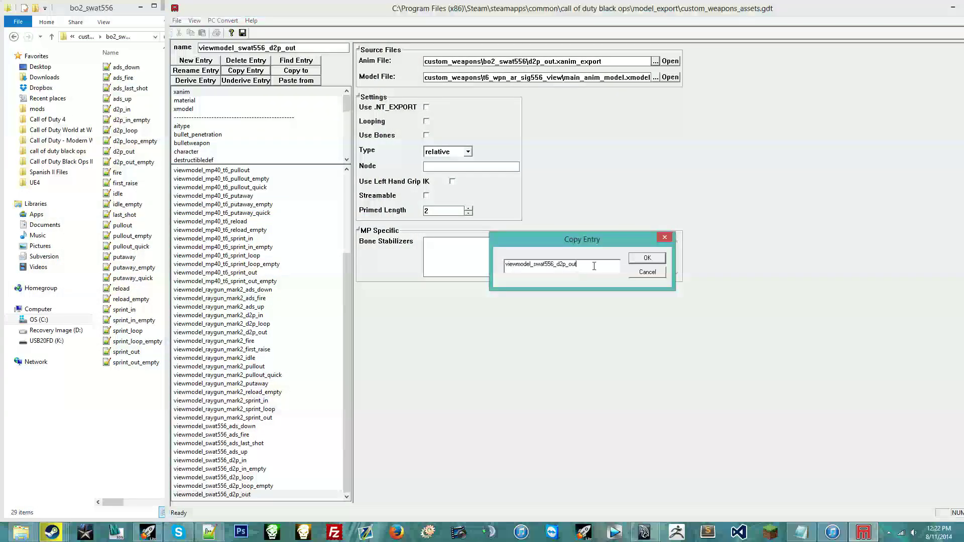
{"action": "type", "text": "_empty"}
{"action": "key", "text": "Return"}
Set the viewmodel_swat556_d2p_out_empty entry's Anim File to d2p_out_empty and convert only that asset for PC.
{"action": "left_click", "coordinate": [655, 61]}
{"action": "double_click", "coordinate": [627, 251]}
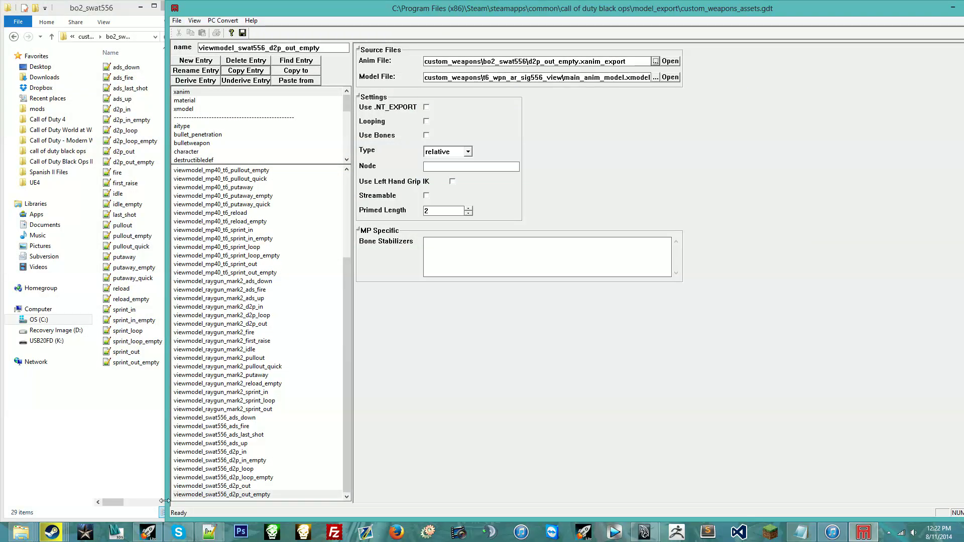
{"action": "key", "text": "Return"}
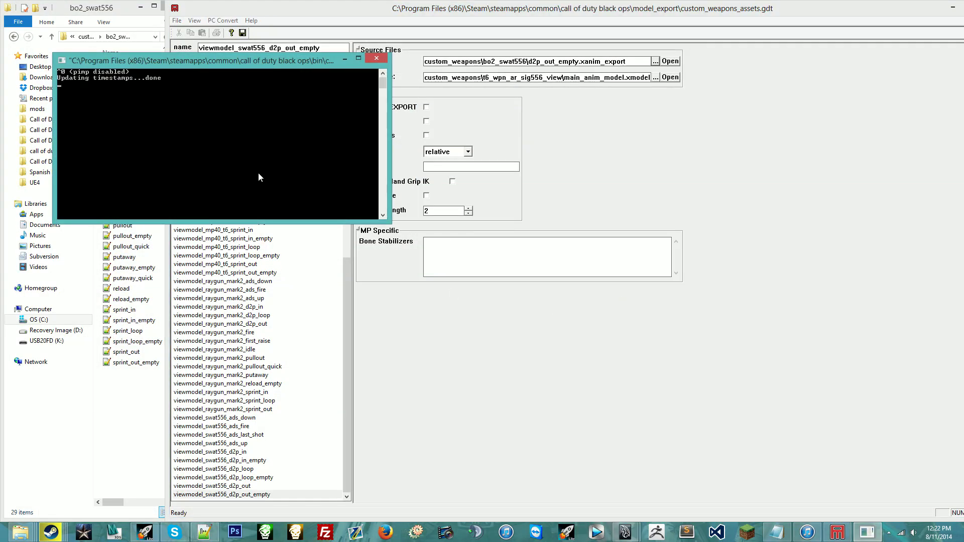
Copy the d2p_out_empty xanim entry as viewmodel_swat556_fire and set its Anim File to fire.
{"action": "key", "text": "ctrl+c"}
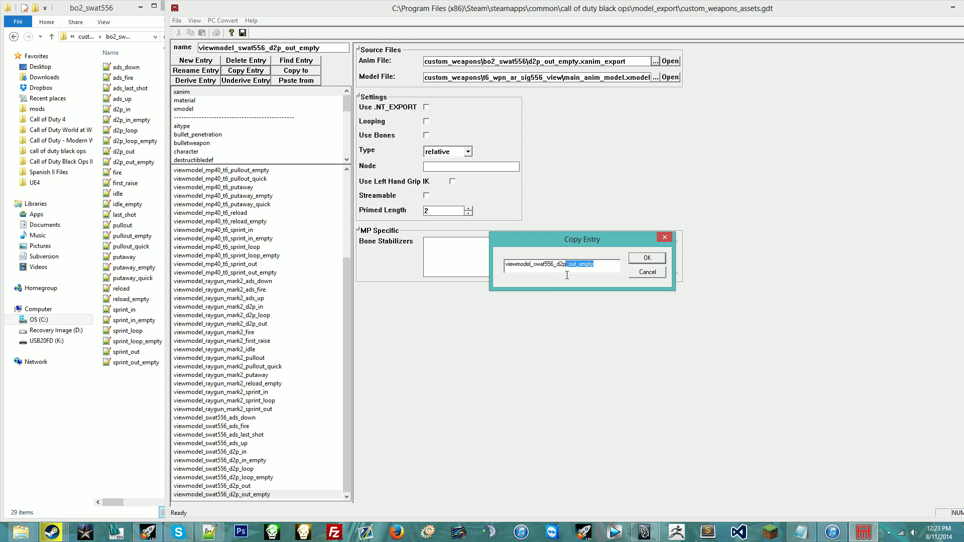
{"action": "type", "text": "fire"}
{"action": "key", "text": "Return"}
{"action": "left_click", "coordinate": [655, 60]}
{"action": "double_click", "coordinate": [551, 266]}
Convert only the viewmodel_swat556_fire xanim for PC, cancelling the similar-asset suggestions.
{"action": "left_click", "coordinate": [206, 494]}
{"action": "key", "text": "F10"}
{"action": "left_click", "coordinate": [645, 296]}
{"action": "left_click", "coordinate": [644, 292]}
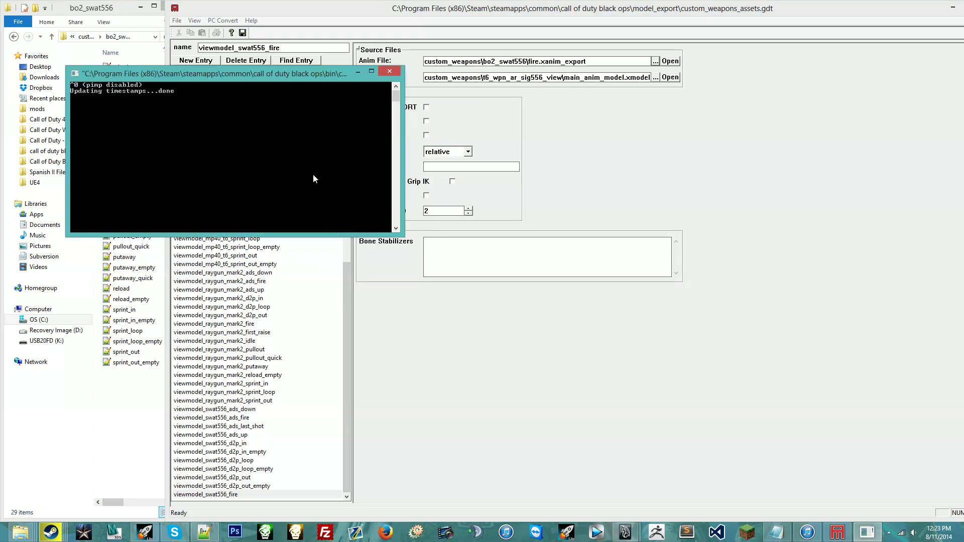
Copy the fire xanim entry as viewmodel_swat556_first_raise and set its Anim File to first_raise, keeping the entry selected.
{"action": "key", "text": "ctrl+c"}
{"action": "type", "text": "rst_"}
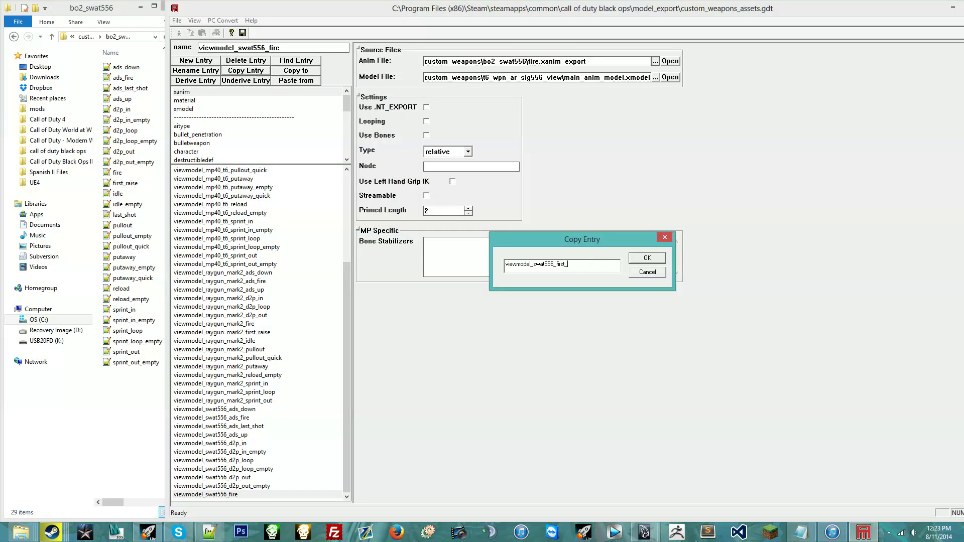
{"action": "type", "text": "raise"}
{"action": "key", "text": "Return"}
{"action": "left_click", "coordinate": [655, 60]}
{"action": "double_click", "coordinate": [551, 276]}
{"action": "left_click", "coordinate": [245, 494]}
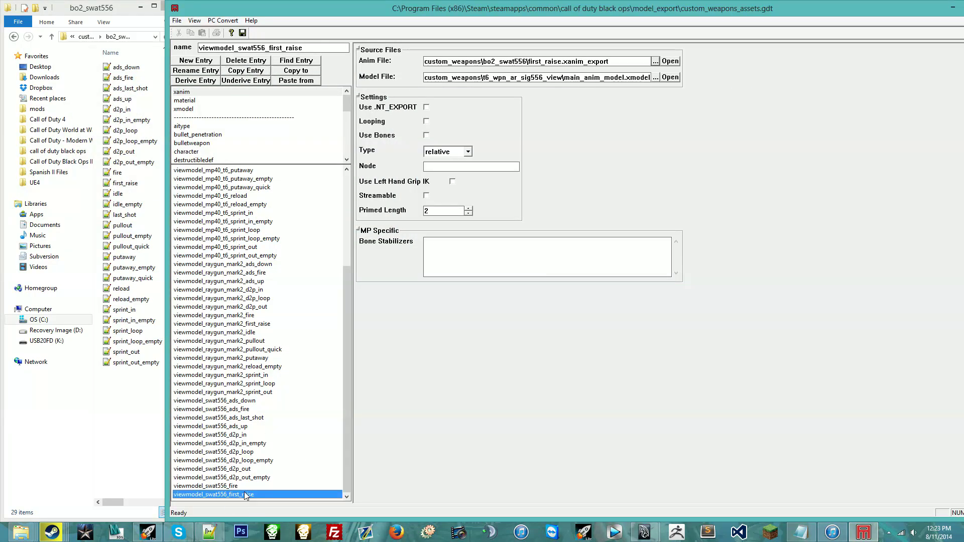
Convert only the viewmodel_swat556_first_raise xanim for PC, cancelling the similar-asset suggestion.
{"action": "key", "text": "F10"}
{"action": "left_click", "coordinate": [653, 291]}
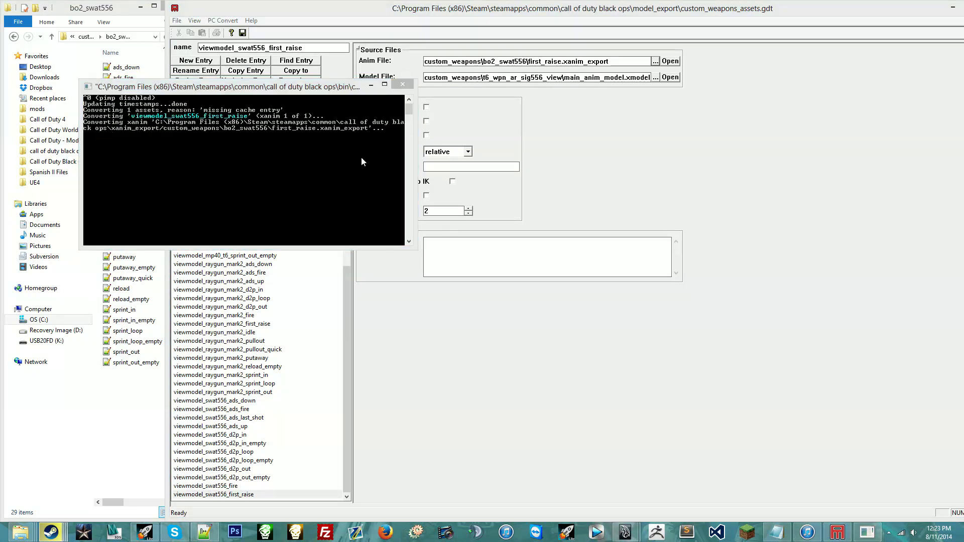
Copy the first_raise xanim entry as viewmodel_swat556_idle and set its Anim File to idle.
{"action": "left_click", "coordinate": [245, 71]}
{"action": "left_click_drag", "start_coordinate": [584, 264], "coordinate": [555, 264]}
{"action": "type", "text": "idle"}
{"action": "key", "text": "Return"}
{"action": "left_click", "coordinate": [655, 61]}
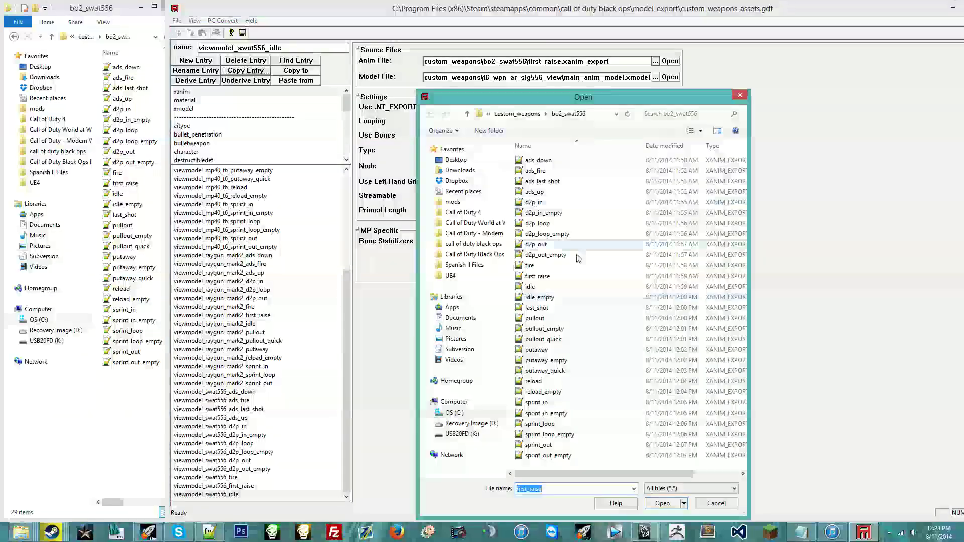
{"action": "double_click", "coordinate": [546, 286]}
Enable Looping on the viewmodel_swat556_idle entry and convert only that xanim for PC.
{"action": "left_click", "coordinate": [426, 122]}
{"action": "left_click", "coordinate": [299, 494]}
{"action": "key", "text": "F10"}
{"action": "key", "text": "Return"}
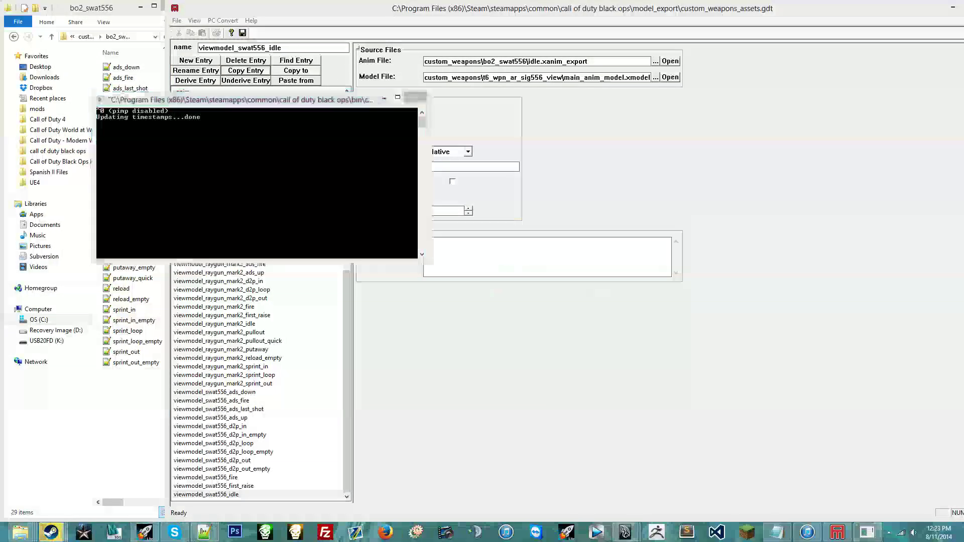
Create viewmodel_swat556_idle_empty from the idle entry with Anim File idle_empty, and convert only that xanim for PC.
{"action": "key", "text": "ctrl+c"}
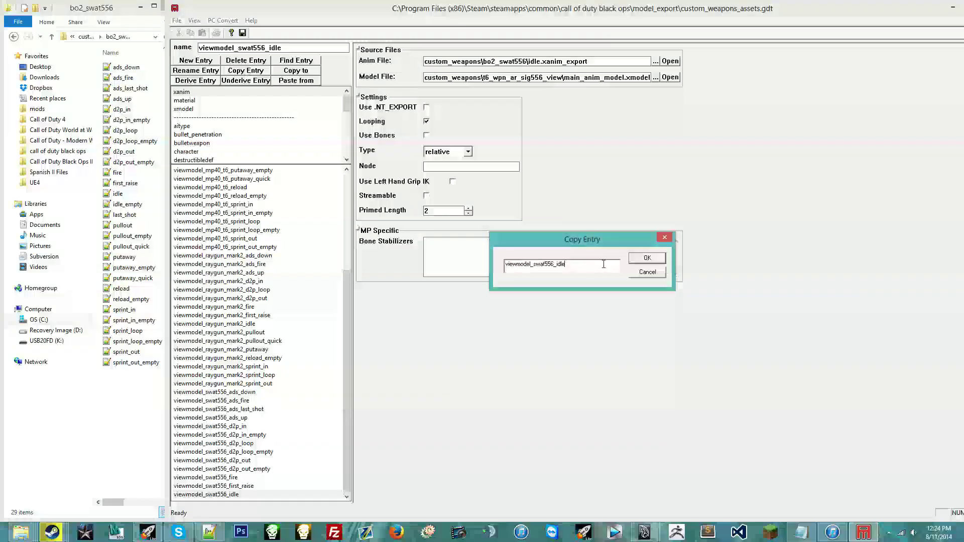
{"action": "type", "text": "_empty"}
{"action": "key", "text": "Return"}
{"action": "left_click", "coordinate": [655, 60]}
{"action": "double_click", "coordinate": [540, 297]}
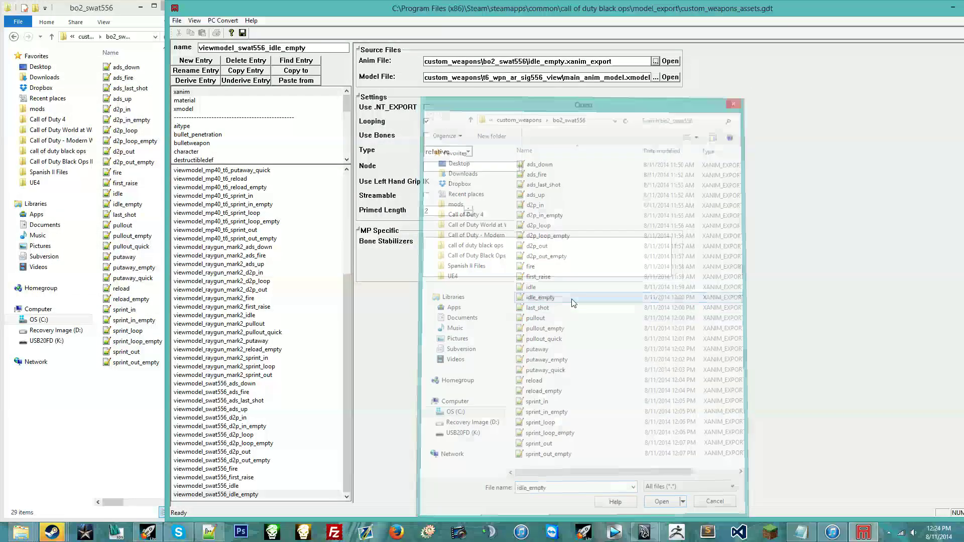
{"action": "key", "text": "F10"}
{"action": "key", "text": "Return"}
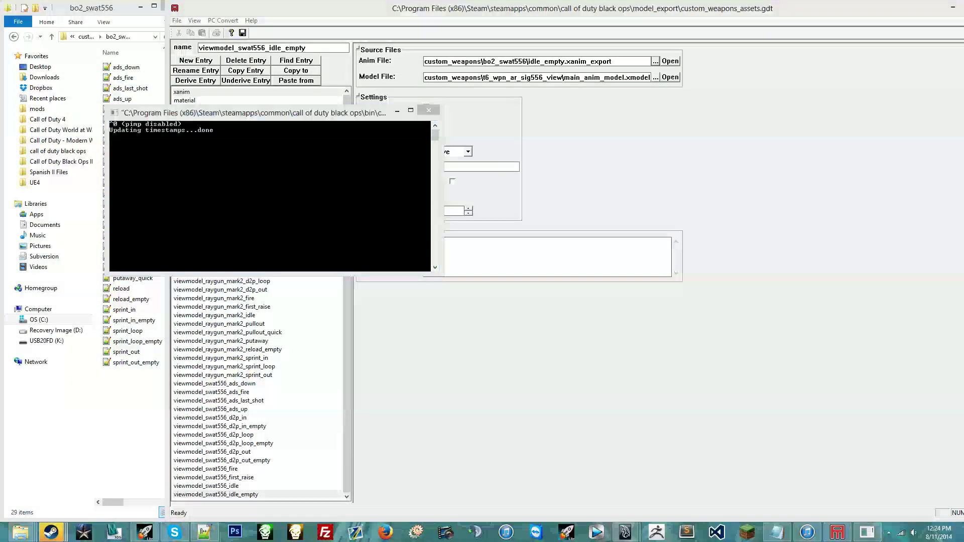
Create viewmodel_swat556_last_shot from the idle_empty entry with Anim File last_shot, and convert only that xanim for PC.
{"action": "key", "text": "ctrl+c"}
{"action": "type", "text": "last_shot"}
{"action": "key", "text": "Return"}
{"action": "left_click", "coordinate": [656, 61]}
{"action": "double_click", "coordinate": [569, 309]}
{"action": "left_click", "coordinate": [249, 495]}
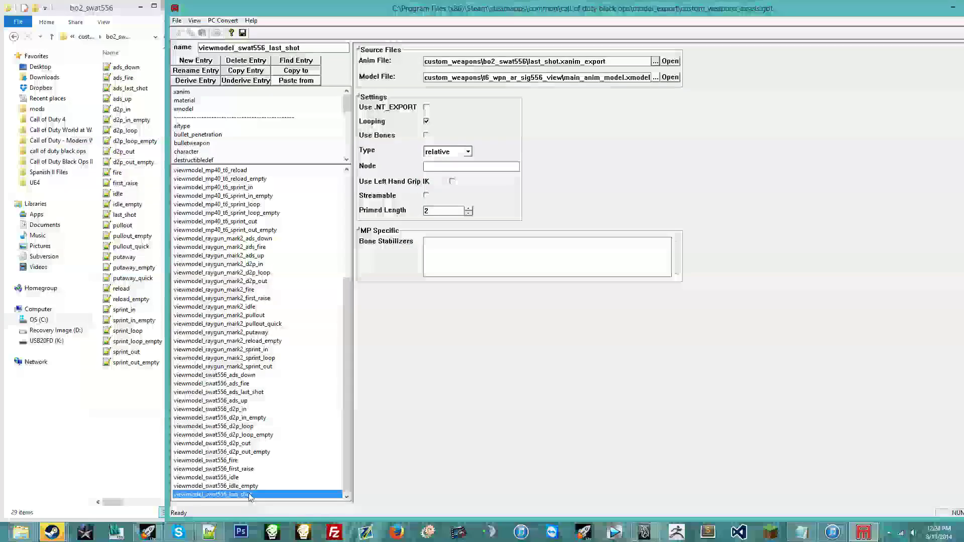
{"action": "key", "text": "F9"}
{"action": "left_click", "coordinate": [654, 292]}
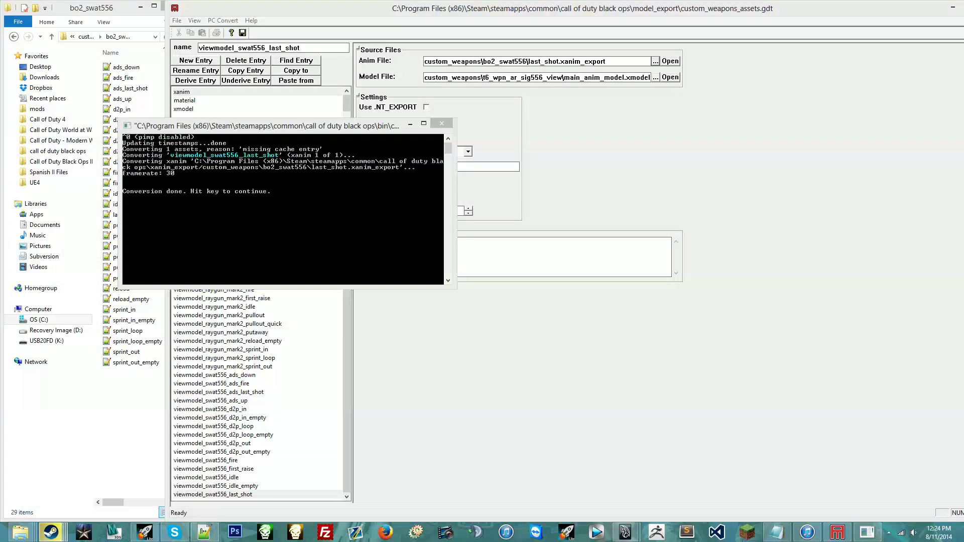
Copy the last_shot entry as viewmodel_swat556_pullout, and reconvert last_shot for PC with its Looping option turned off.
{"action": "key", "text": "ctrl+c"}
{"action": "left_click_drag", "start_coordinate": [579, 265], "coordinate": [556, 274]}
{"action": "type", "text": "_pullout"}
{"action": "key", "text": "Return"}
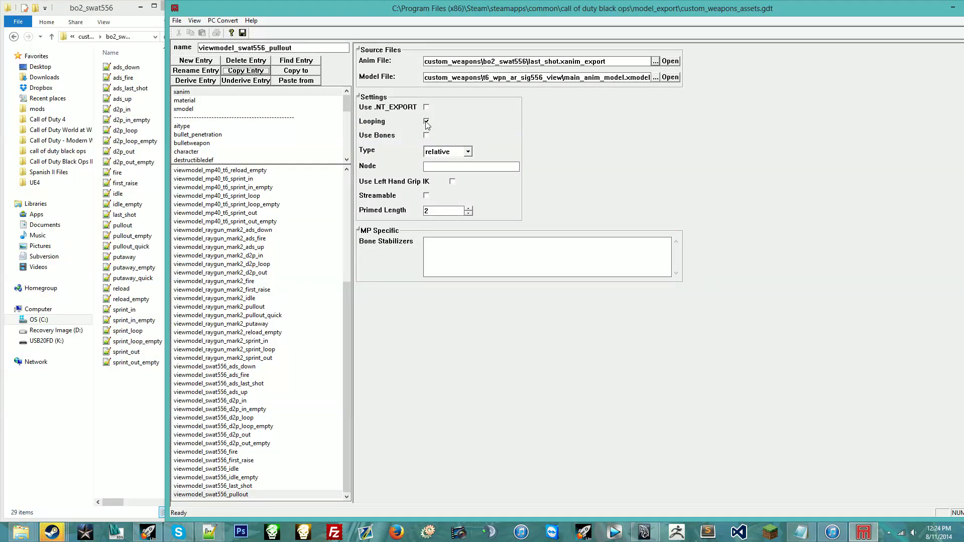
{"action": "key", "text": "F10"}
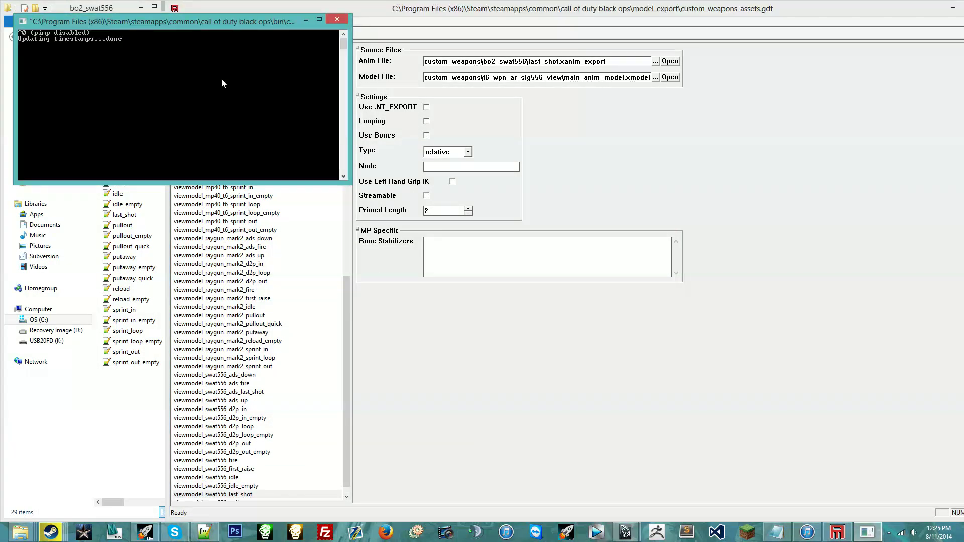
Set the viewmodel_swat556_pullout entry's Anim File to pullout and convert only that xanim for PC.
{"action": "left_click", "coordinate": [655, 62]}
{"action": "double_click", "coordinate": [579, 319]}
{"action": "key", "text": "F10"}
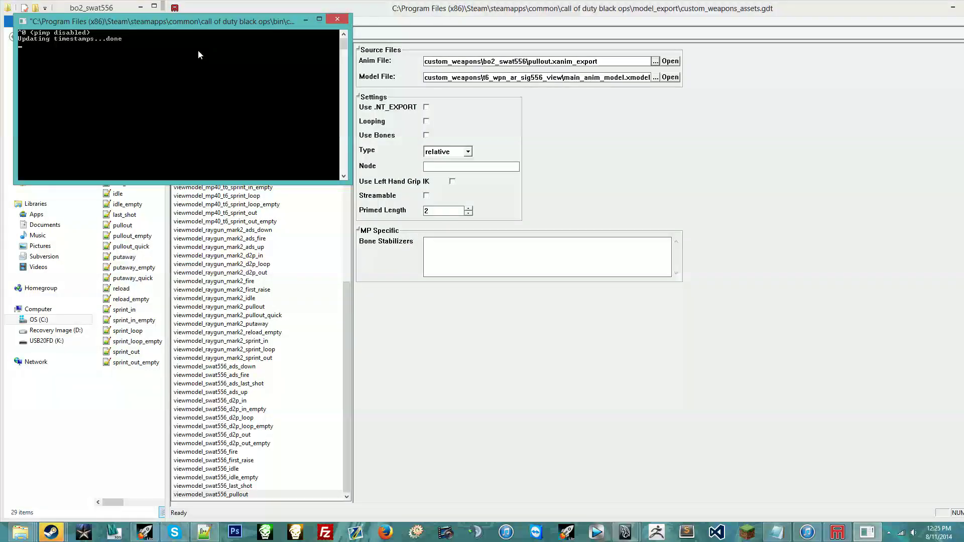
{"action": "key", "text": "Return"}
Create viewmodel_swat556_pullout_empty from the pullout entry with Anim File pullout_empty, and convert only that xanim for PC.
{"action": "left_click", "coordinate": [245, 71]}
{"action": "left_click", "coordinate": [596, 264]}
{"action": "type", "text": "_empty"}
{"action": "key", "text": "Return"}
{"action": "left_click", "coordinate": [655, 62]}
{"action": "double_click", "coordinate": [587, 330]}
{"action": "key", "text": "F10"}
{"action": "key", "text": "Return"}
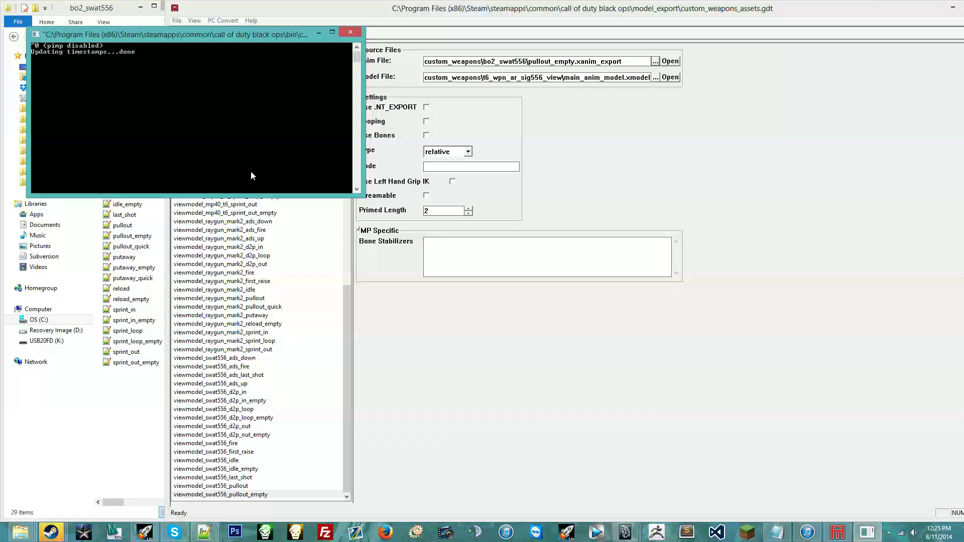
Create viewmodel_swat556_pullout_quick from the pullout_empty entry with Anim File pullout_quick, and convert only that xanim for PC.
{"action": "left_click", "coordinate": [246, 70]}
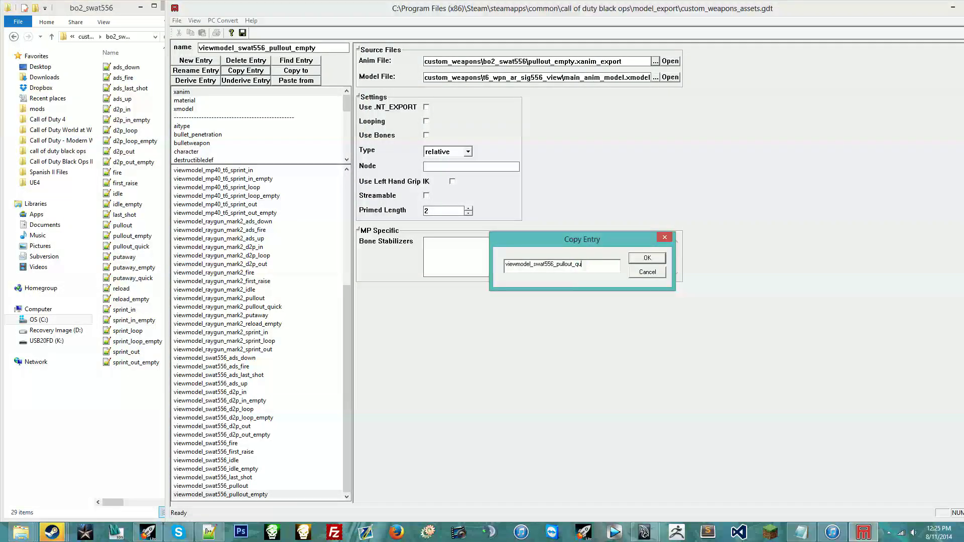
{"action": "type", "text": "ick"}
{"action": "key", "text": "Return"}
{"action": "left_click", "coordinate": [655, 62]}
{"action": "double_click", "coordinate": [601, 340]}
{"action": "left_click", "coordinate": [273, 494]}
{"action": "key", "text": "F10"}
{"action": "key", "text": "Return"}
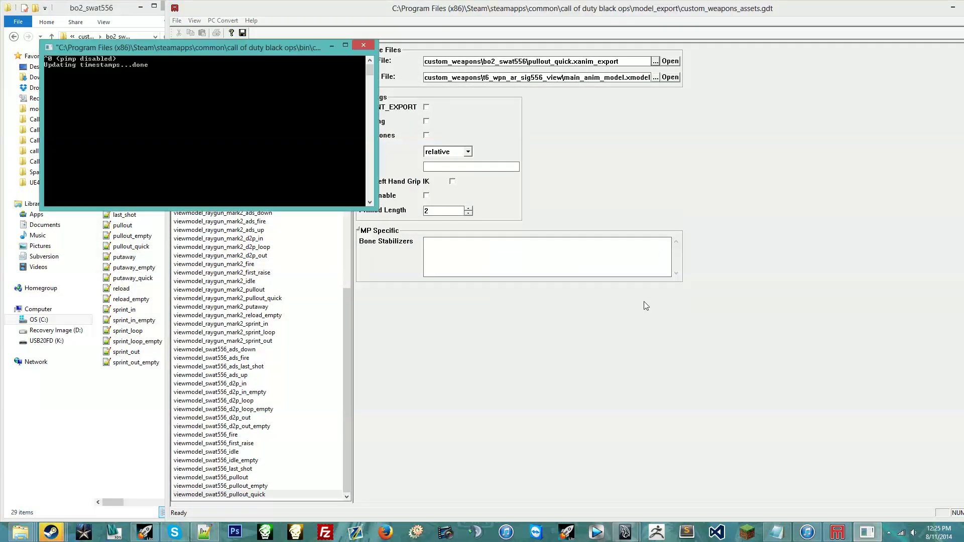
{"action": "key", "text": "Return"}
Copy the pullout_quick entry as viewmodel_swat556_pullout_putaway and rename the copy to viewmodel_swat556_putaway.
{"action": "left_click", "coordinate": [246, 71]}
{"action": "left_click_drag", "start_coordinate": [590, 267], "coordinate": [557, 267]}
{"action": "type", "text": "putaway"}
{"action": "key", "text": "Return"}
{"action": "left_click", "coordinate": [196, 70]}
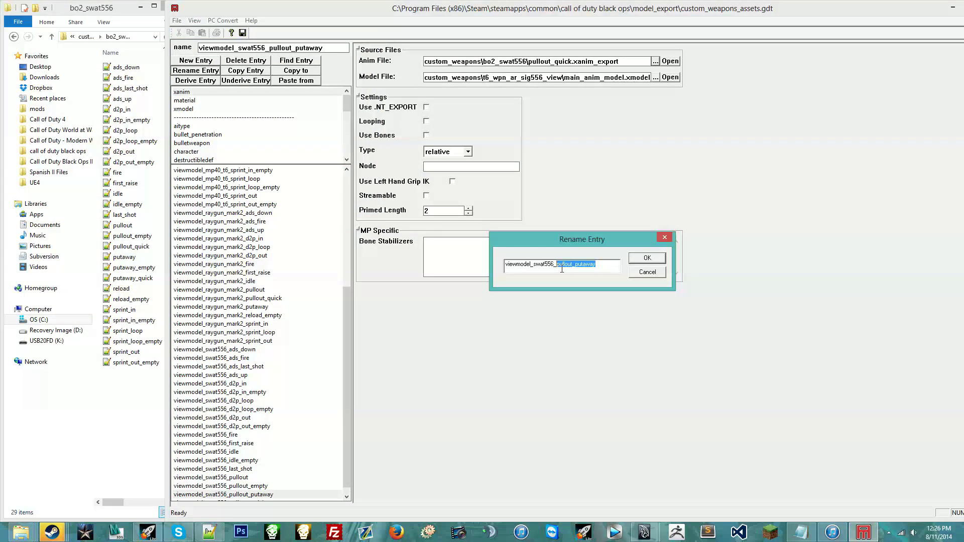
{"action": "type", "text": "putaway"}
{"action": "key", "text": "Return"}
Set the viewmodel_swat556_putaway entry's Anim File to putaway and convert only that xanim for PC.
{"action": "left_click", "coordinate": [656, 61]}
{"action": "double_click", "coordinate": [594, 351]}
{"action": "left_click", "coordinate": [246, 494]}
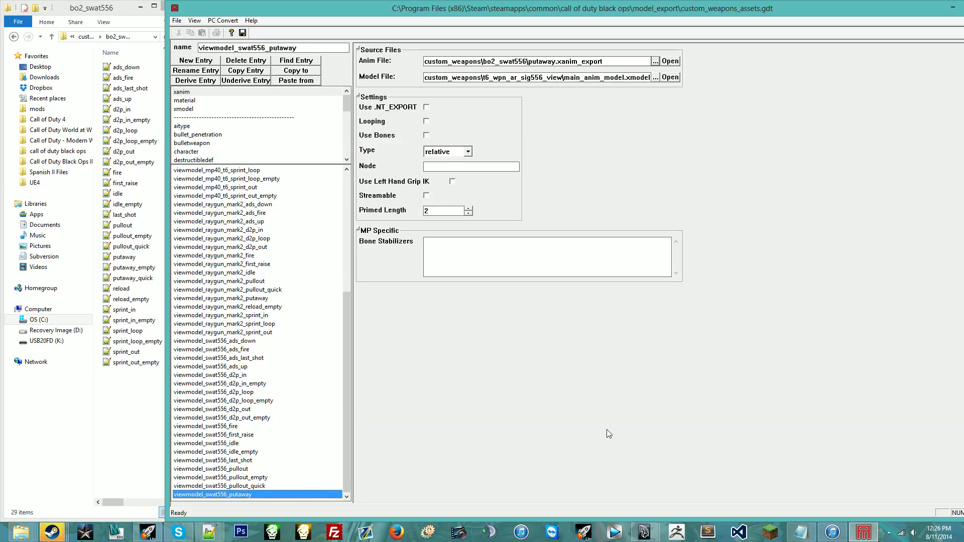
{"action": "key", "text": "F10"}
{"action": "key", "text": "Return"}
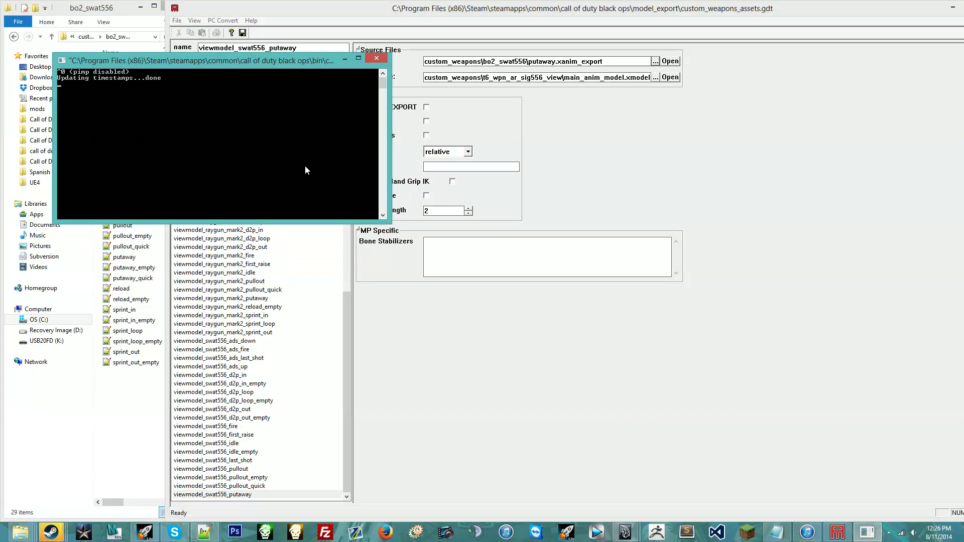
Create viewmodel_swat556_putaway_empty from the putaway entry with Anim File putaway_empty, and convert only that xanim for PC.
{"action": "left_click", "coordinate": [246, 70]}
{"action": "left_click", "coordinate": [597, 264]}
{"action": "type", "text": "_empty"}
{"action": "key", "text": "Return"}
{"action": "double_click", "coordinate": [578, 387]}
{"action": "left_click", "coordinate": [556, 288]}
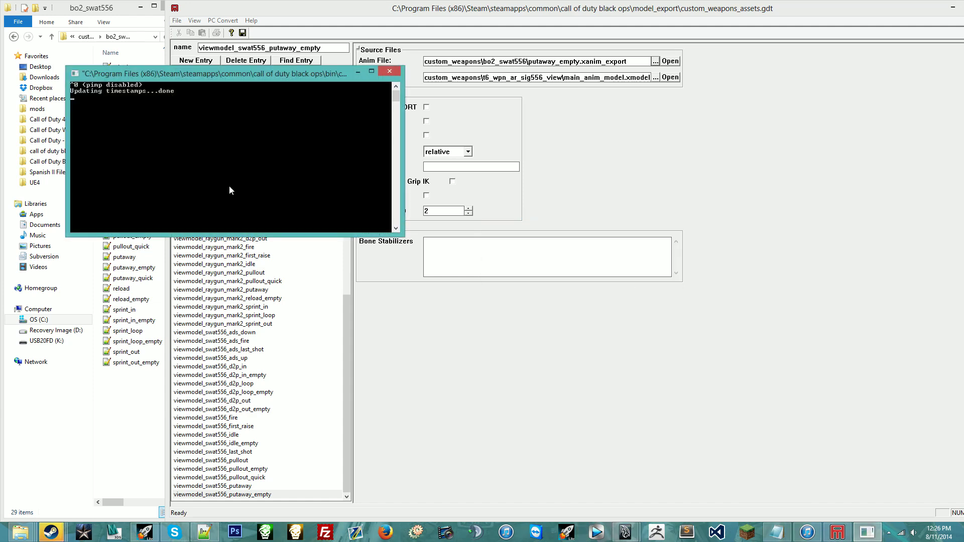
Create viewmodel_swat556_putaway_quick from the putaway_empty entry with Anim File putaway_quick, and convert only that xanim for PC.
{"action": "left_click", "coordinate": [246, 70]}
{"action": "left_click_drag", "start_coordinate": [596, 265], "coordinate": [580, 272]}
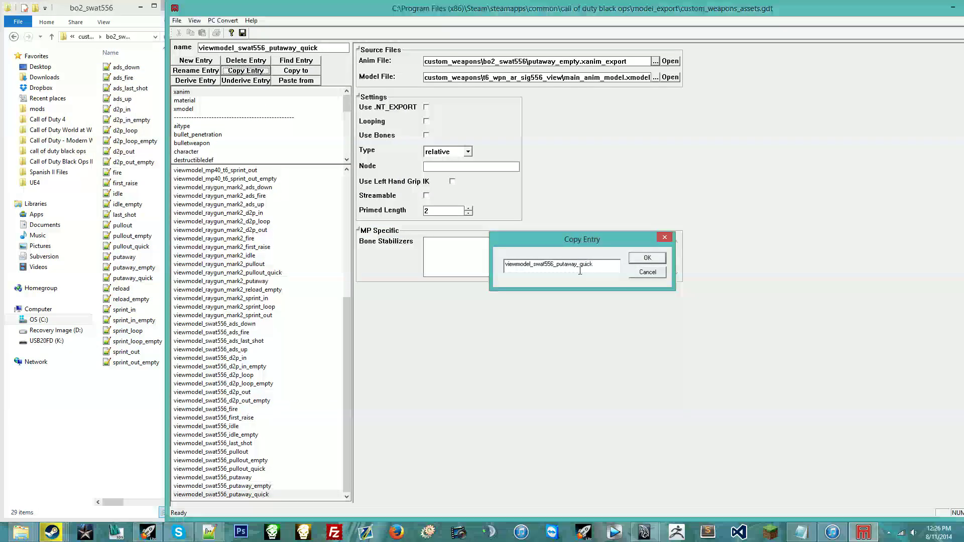
{"action": "key", "text": "Return"}
{"action": "left_click", "coordinate": [655, 60]}
{"action": "double_click", "coordinate": [578, 398]}
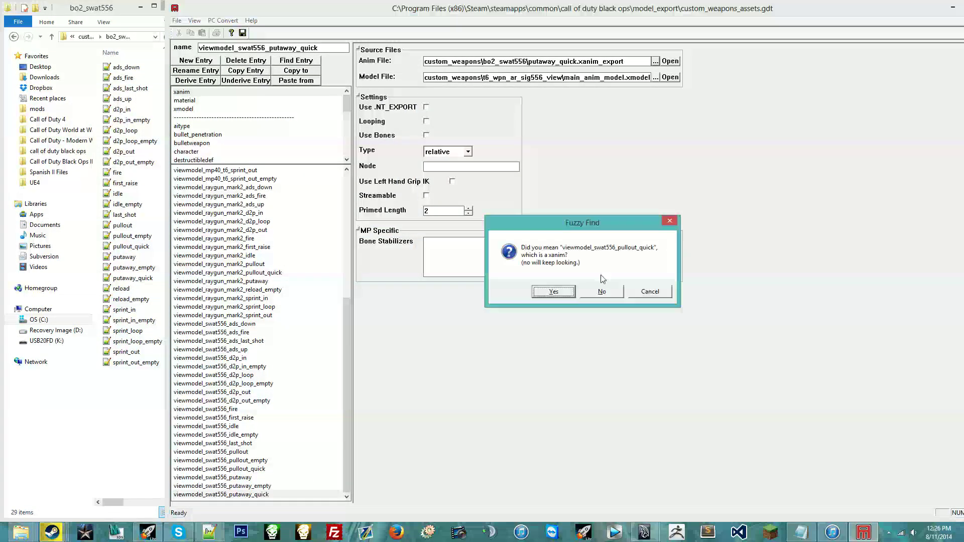
{"action": "left_click", "coordinate": [554, 291]}
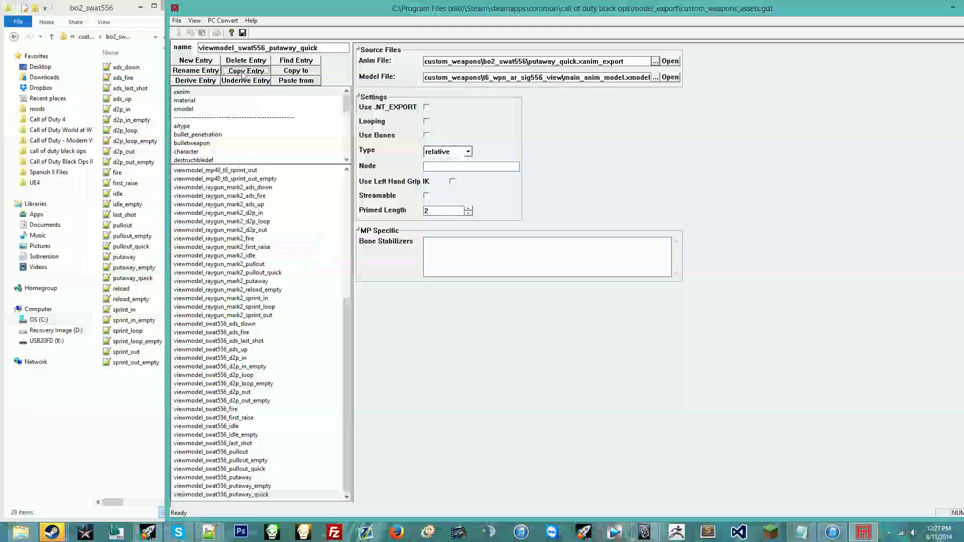
Create viewmodel_swat556_reload from the putaway_quick entry with Anim File reload, and convert only that xanim for PC.
{"action": "left_click", "coordinate": [245, 71]}
{"action": "left_click_drag", "start_coordinate": [602, 263], "coordinate": [564, 264]}
{"action": "type", "text": "reload"}
{"action": "key", "text": "Return"}
{"action": "left_click", "coordinate": [655, 60]}
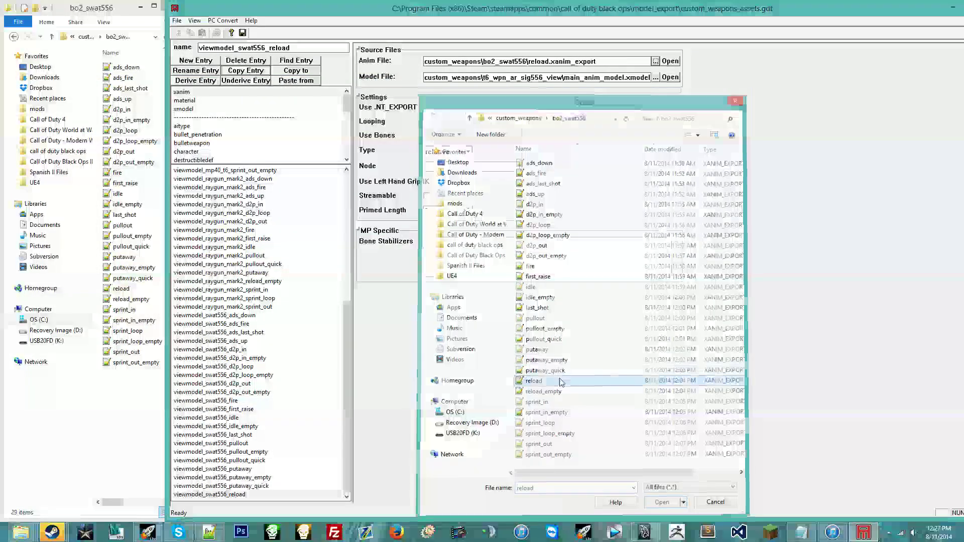
{"action": "double_click", "coordinate": [561, 383]}
{"action": "left_click", "coordinate": [553, 291]}
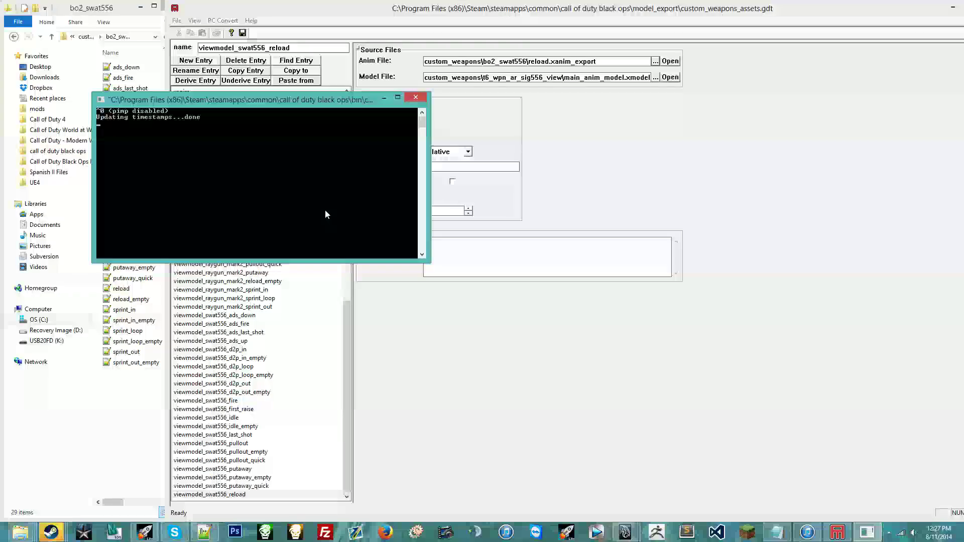
Create viewmodel_swat556_reload_empty from the reload entry with Anim File reload_empty, and convert only that xanim for PC.
{"action": "left_click", "coordinate": [246, 71]}
{"action": "left_click", "coordinate": [628, 263]}
{"action": "type", "text": "_empty"}
{"action": "key", "text": "Return"}
{"action": "left_click", "coordinate": [655, 61]}
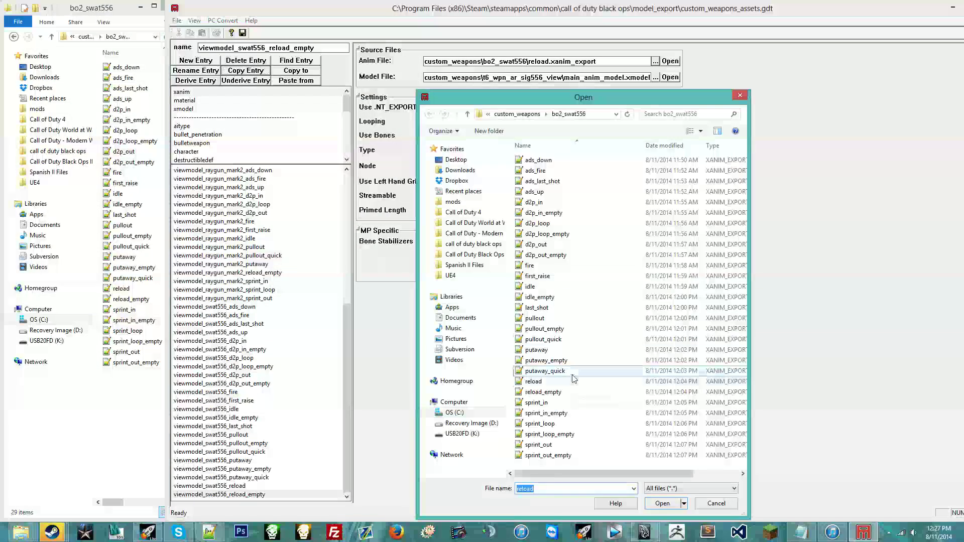
{"action": "double_click", "coordinate": [548, 391]}
{"action": "left_click", "coordinate": [554, 290]}
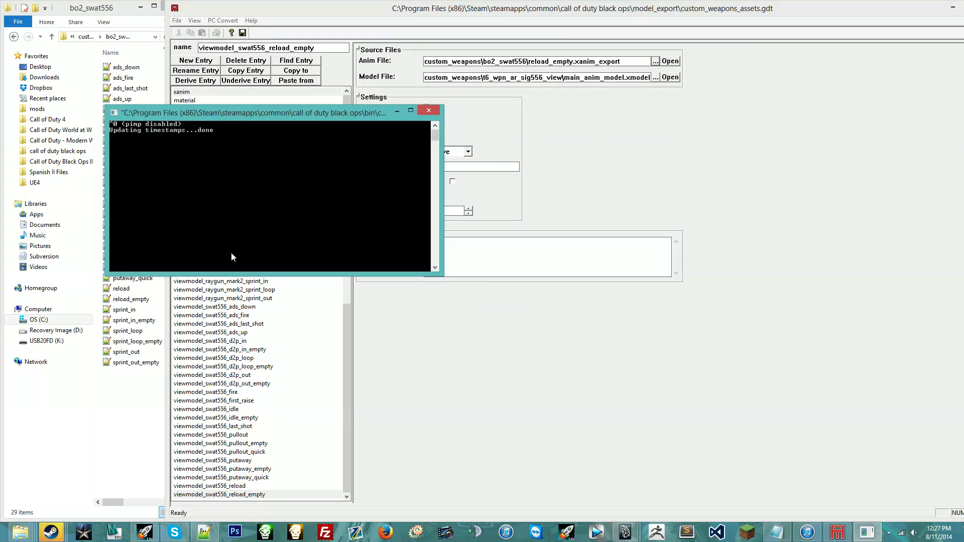
Create viewmodel_swat556_sprint_in from the reload_empty entry with Anim File sprint_in, and convert only that xanim for PC.
{"action": "left_click", "coordinate": [245, 70]}
{"action": "left_click", "coordinate": [628, 263]}
{"action": "key", "text": "BackSpace"}
{"action": "key", "text": "BackSpace"}
{"action": "key", "text": "BackSpace"}
{"action": "key", "text": "BackSpace"}
{"action": "key", "text": "BackSpace"}
{"action": "key", "text": "BackSpace"}
{"action": "key", "text": "BackSpace"}
{"action": "key", "text": "BackSpace"}
{"action": "key", "text": "BackSpace"}
{"action": "key", "text": "BackSpace"}
{"action": "key", "text": "BackSpace"}
{"action": "key", "text": "BackSpace"}
{"action": "type", "text": "sprint_in"}
{"action": "key", "text": "Return"}
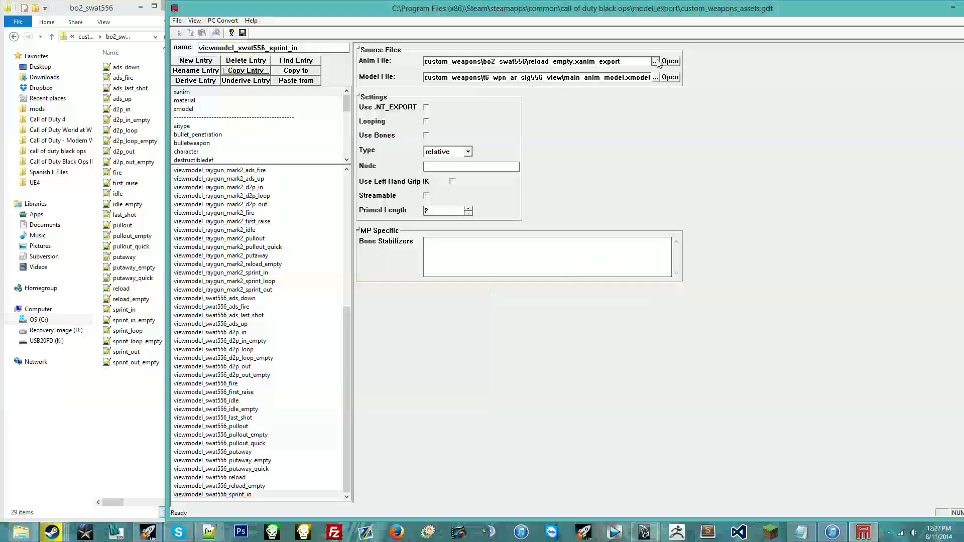
{"action": "double_click", "coordinate": [547, 409]}
{"action": "left_click", "coordinate": [554, 290]}
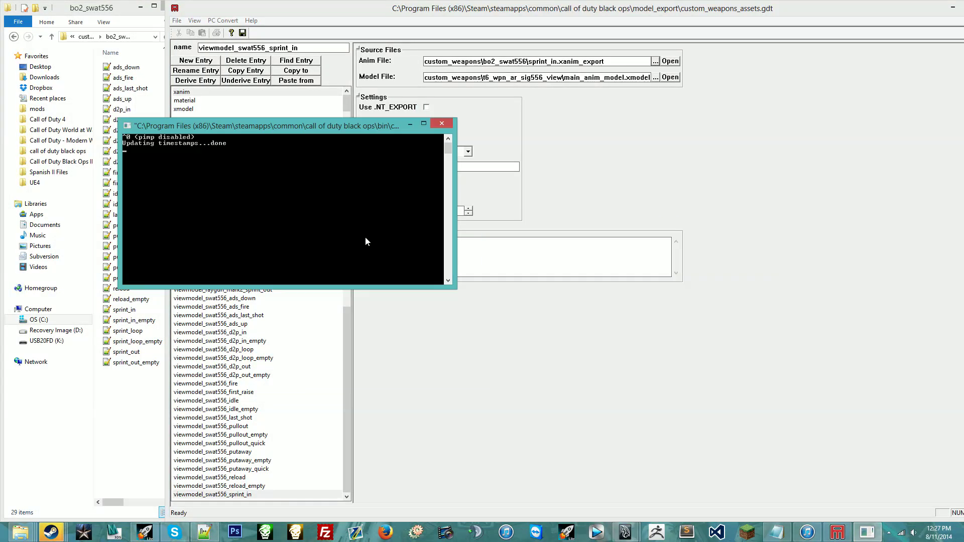
Create viewmodel_swat556_sprint_in_empty from the sprint_in entry with Anim File sprint_in_empty, and convert only that xanim for PC.
{"action": "left_click", "coordinate": [246, 70]}
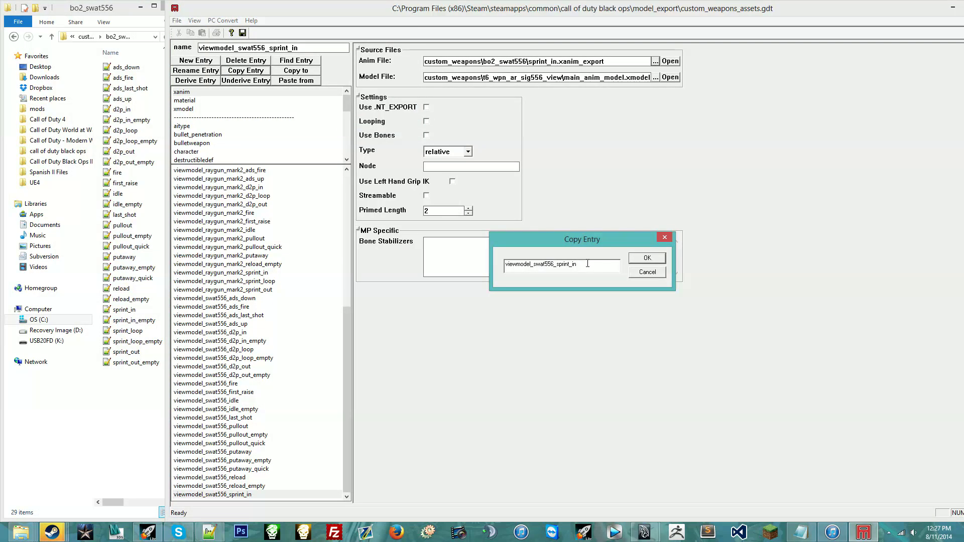
{"action": "type", "text": "_empty"}
{"action": "key", "text": "Return"}
{"action": "left_click", "coordinate": [655, 61]}
{"action": "double_click", "coordinate": [548, 420]}
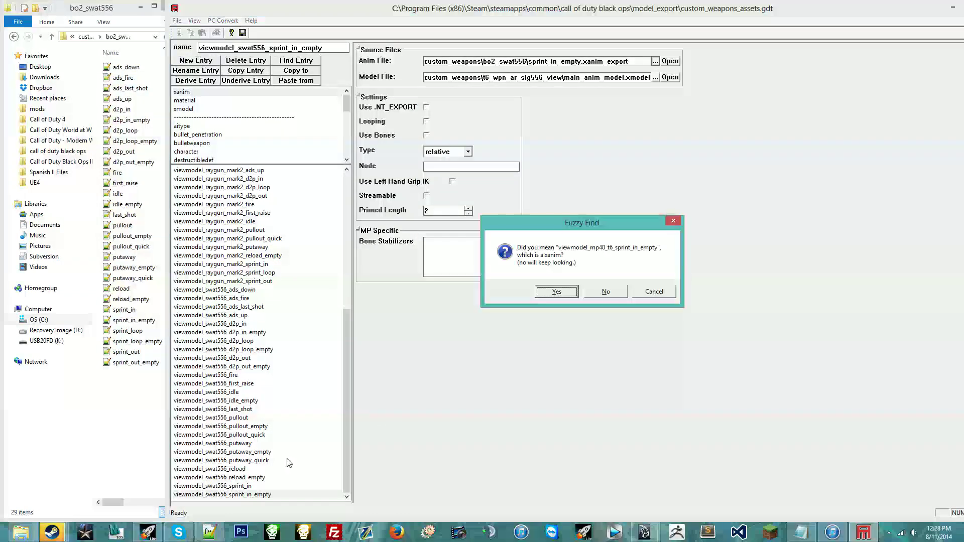
{"action": "left_click", "coordinate": [654, 292]}
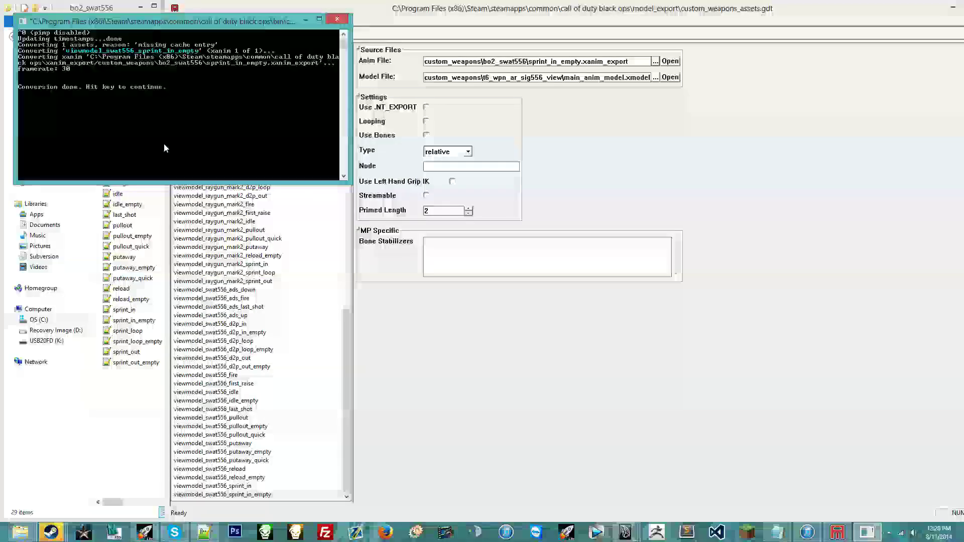
Create viewmodel_swat556_sprint_loop from the sprint_in_empty entry with Anim File sprint_loop, and convert only that xanim for PC.
{"action": "left_click", "coordinate": [242, 72]}
{"action": "left_click_drag", "start_coordinate": [599, 263], "coordinate": [566, 277]}
{"action": "type", "text": "loop"}
{"action": "key", "text": "Return"}
{"action": "left_click", "coordinate": [655, 61]}
{"action": "left_click", "coordinate": [603, 421]}
{"action": "double_click", "coordinate": [604, 423]}
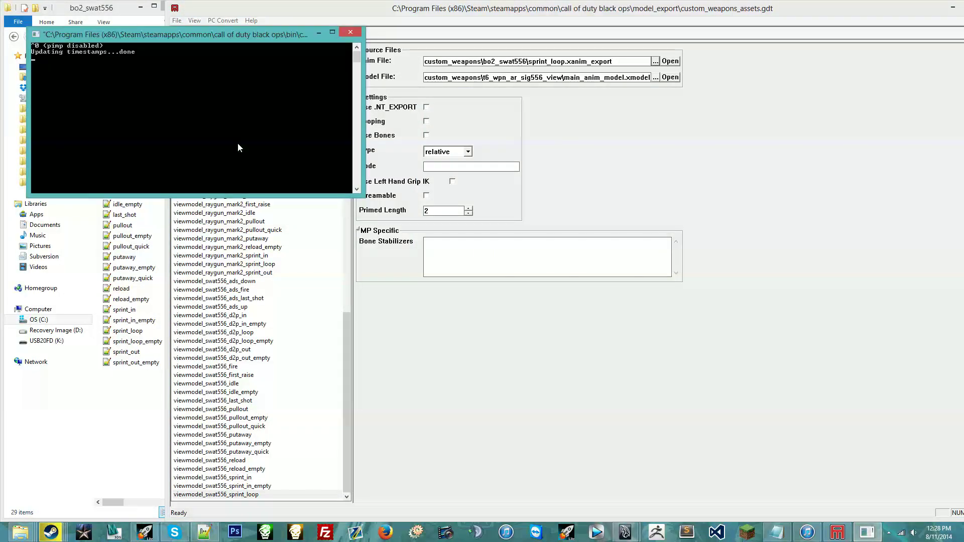
{"action": "key", "text": "Return"}
Create viewmodel_swat556_sprint_loop_empty from the sprint_loop entry with Anim File sprint_loop_empty, and convert only that xanim for PC.
{"action": "left_click", "coordinate": [244, 72]}
{"action": "key", "text": "Return"}
{"action": "left_click", "coordinate": [655, 60]}
{"action": "double_click", "coordinate": [598, 433]}
{"action": "left_click", "coordinate": [269, 495]}
{"action": "key", "text": "F10"}
{"action": "key", "text": "Return"}
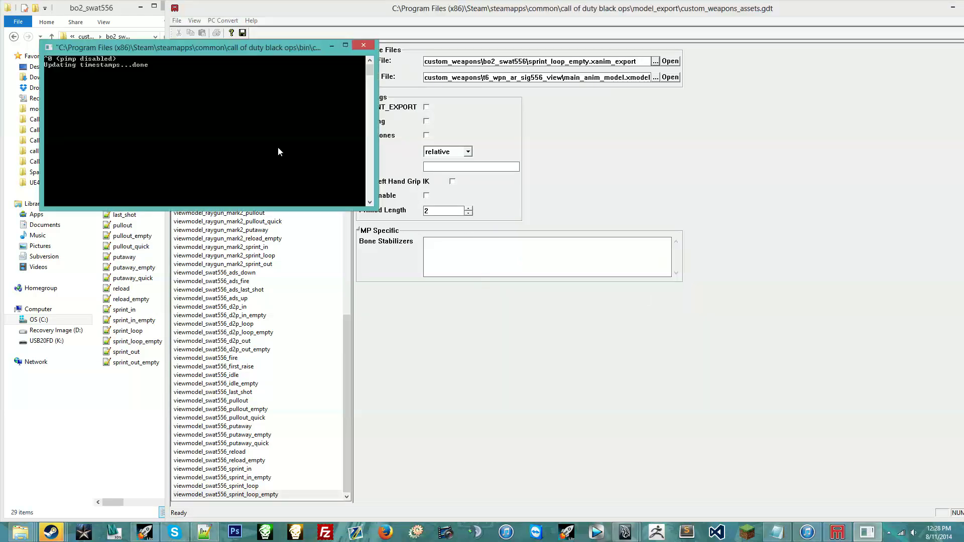
Create viewmodel_swat556_sprint_out from the sprint_loop_empty entry with Anim File sprint_out, and convert only that xanim for PC.
{"action": "left_click", "coordinate": [246, 71]}
{"action": "left_click_drag", "start_coordinate": [599, 265], "coordinate": [569, 265]}
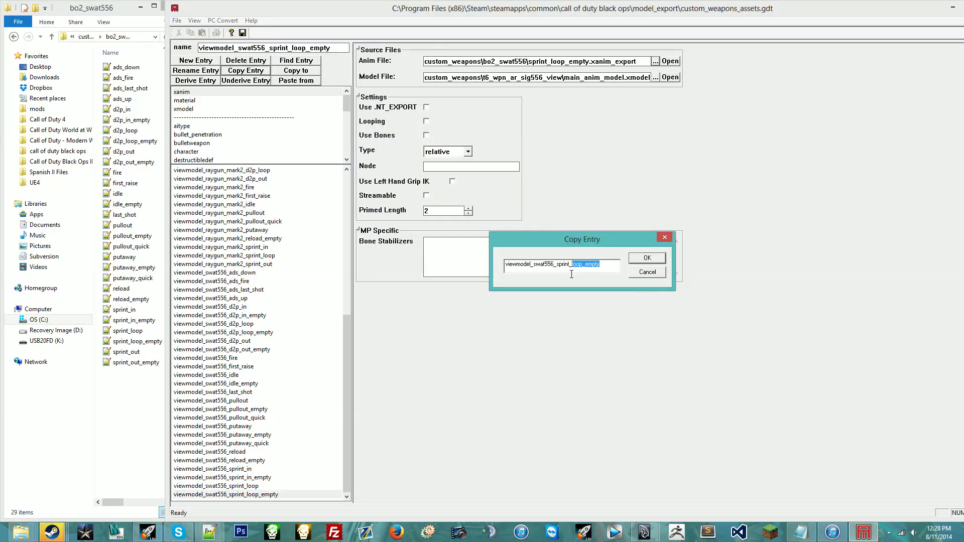
{"action": "type", "text": "out"}
{"action": "key", "text": "Return"}
{"action": "left_click", "coordinate": [655, 61]}
{"action": "double_click", "coordinate": [561, 436]}
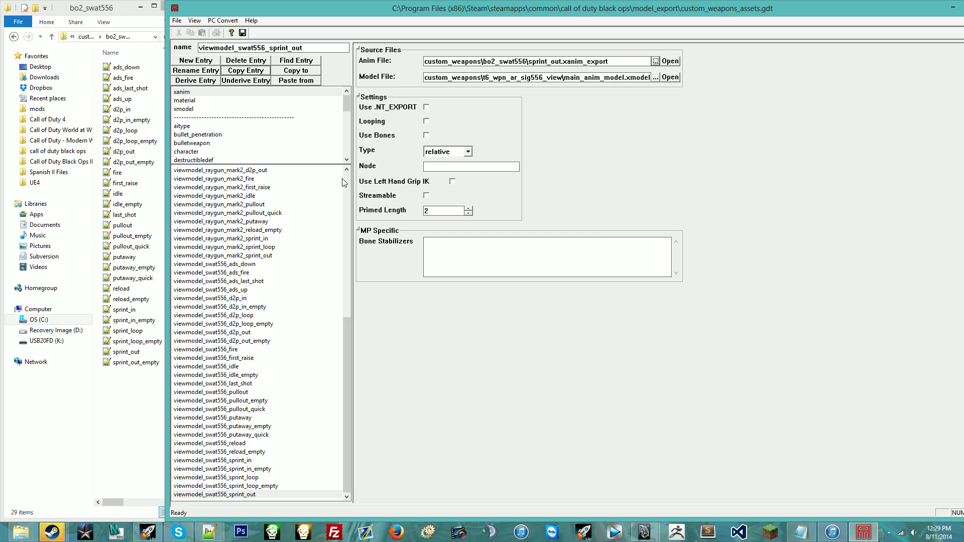
{"action": "left_click", "coordinate": [219, 495]}
{"action": "key", "text": "F10"}
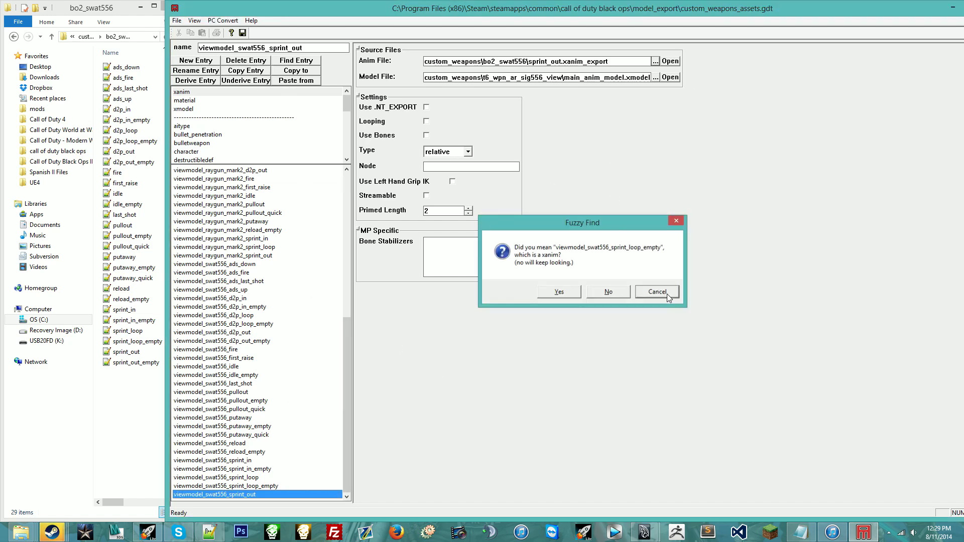
{"action": "key", "text": "Return"}
Create viewmodel_swat556_sprint_out_empty from the sprint_out entry with Anim File sprint_out_empty, and convert only that xanim for PC.
{"action": "key", "text": "Return"}
{"action": "left_click", "coordinate": [245, 70]}
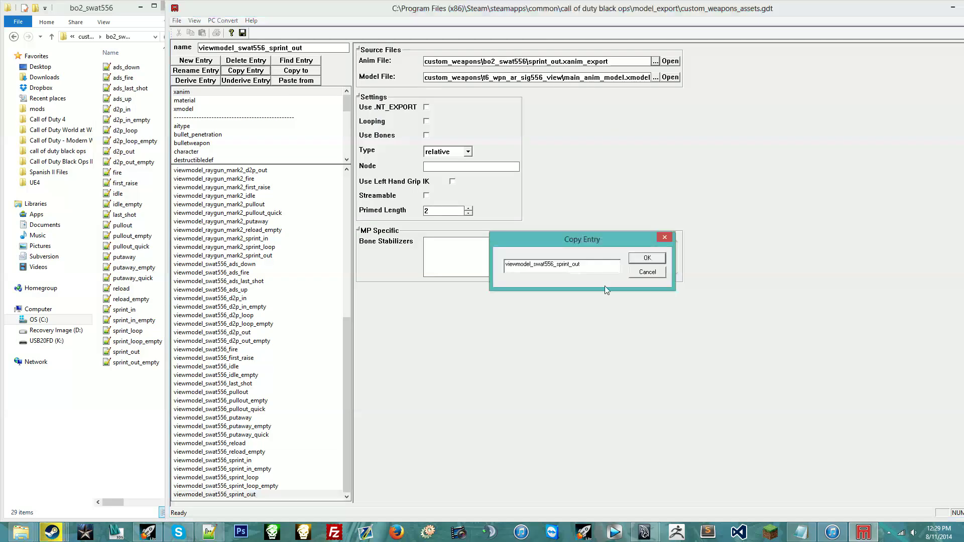
{"action": "key", "text": "Return"}
{"action": "left_click", "coordinate": [656, 61]}
{"action": "double_click", "coordinate": [559, 448]}
{"action": "left_click", "coordinate": [268, 495]}
{"action": "key", "text": "F10"}
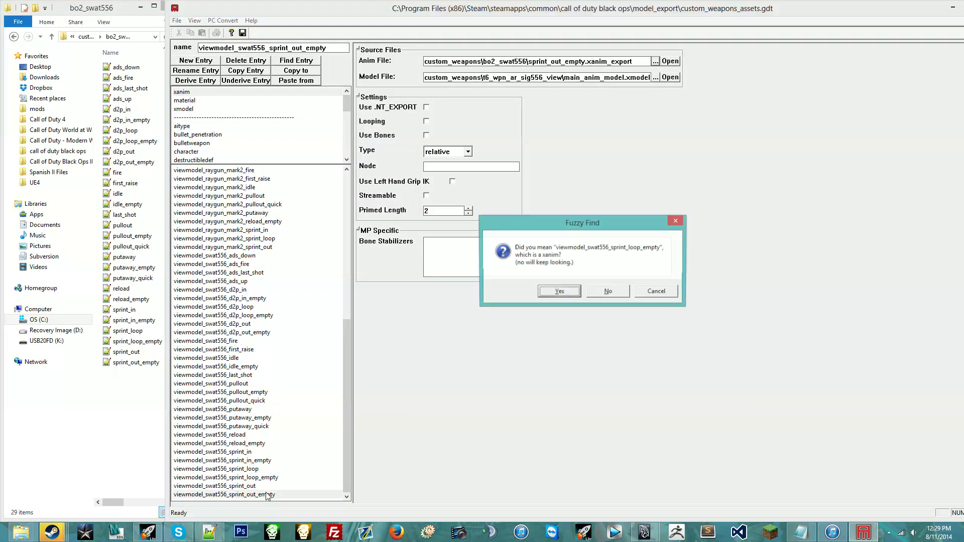
{"action": "key", "text": "Return"}
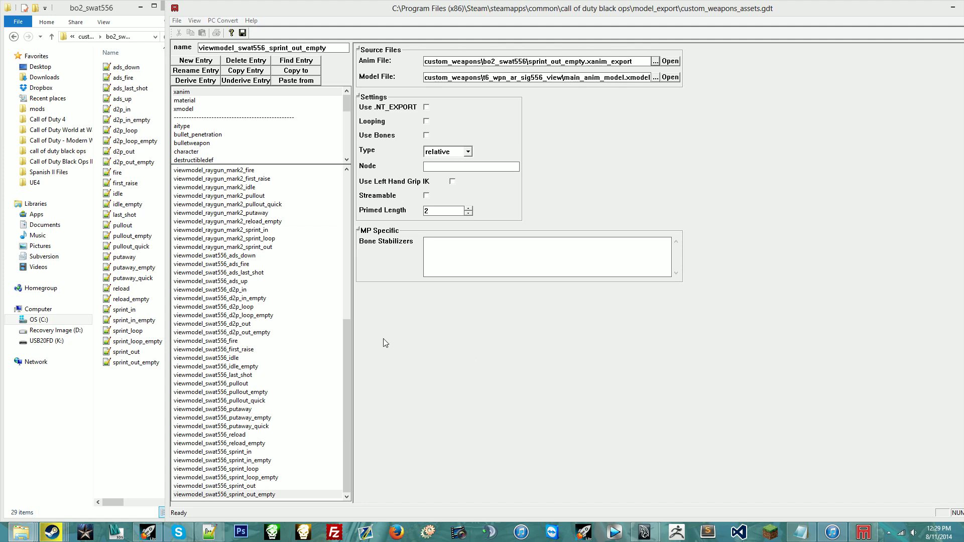
Switch to File Explorer and open the raw\xanim folder of call of duty black ops to check the converted animations.
{"action": "left_click", "coordinate": [114, 9]}
{"action": "left_click_drag", "start_coordinate": [183, 61], "coordinate": [409, 61]}
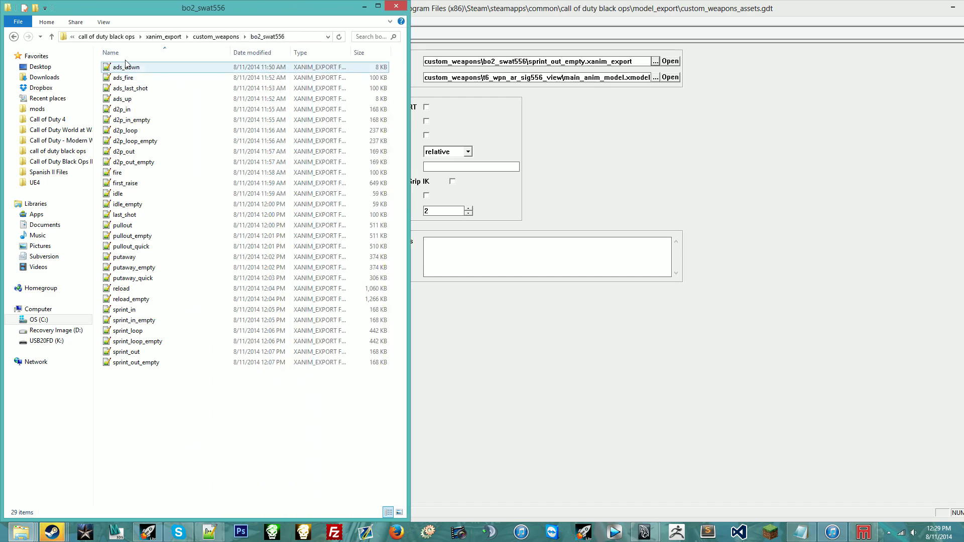
{"action": "left_click", "coordinate": [106, 36]}
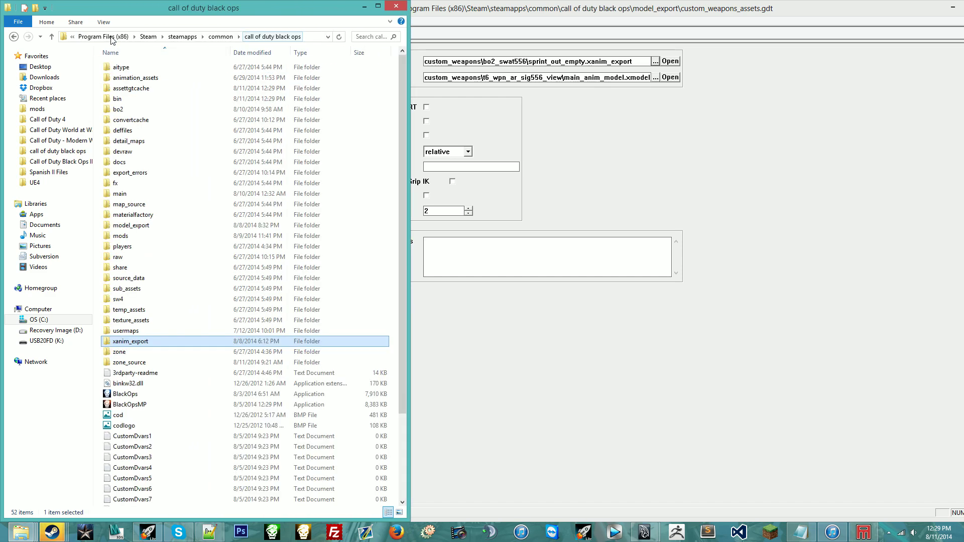
{"action": "double_click", "coordinate": [150, 261]}
{"action": "scroll", "coordinate": [149, 262], "scroll_direction": "down", "scroll_amount": 7}
{"action": "double_click", "coordinate": [141, 396]}
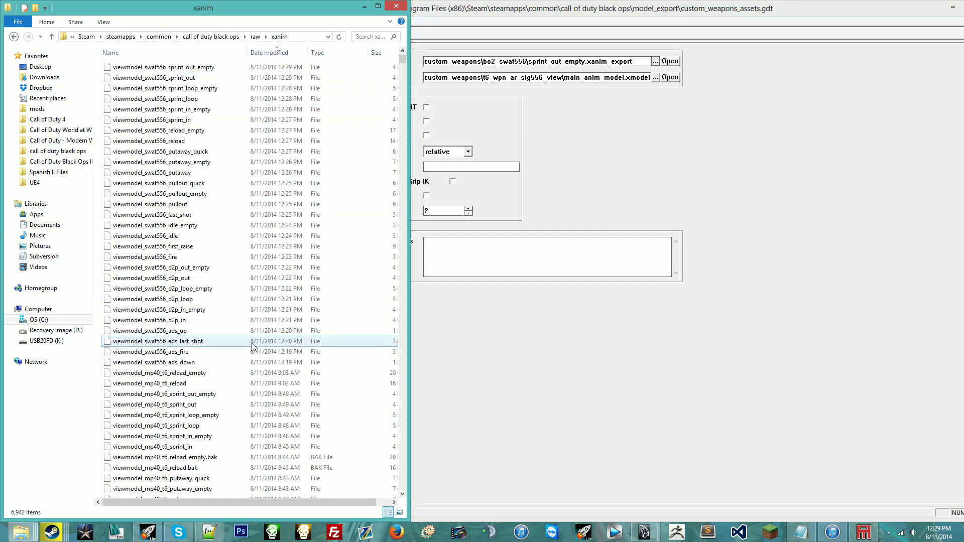
Select all viewmodel_swat556 files in the xanim folder, from sprint_out_empty to ads_down.
{"action": "left_click", "coordinate": [256, 373]}
{"action": "left_click", "coordinate": [256, 362]}
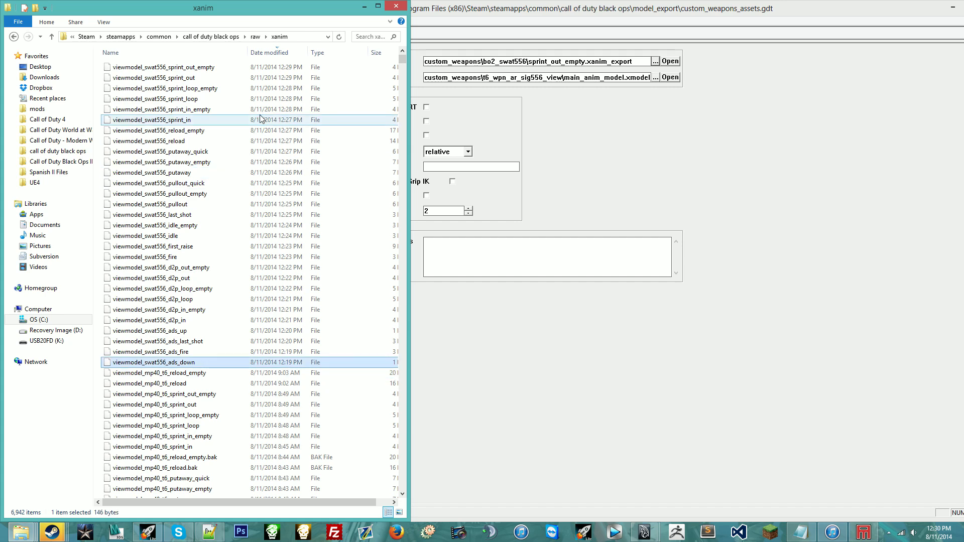
{"action": "left_click", "coordinate": [270, 67], "text": "shift"}
{"action": "left_click_drag", "start_coordinate": [312, 503], "coordinate": [332, 509]}
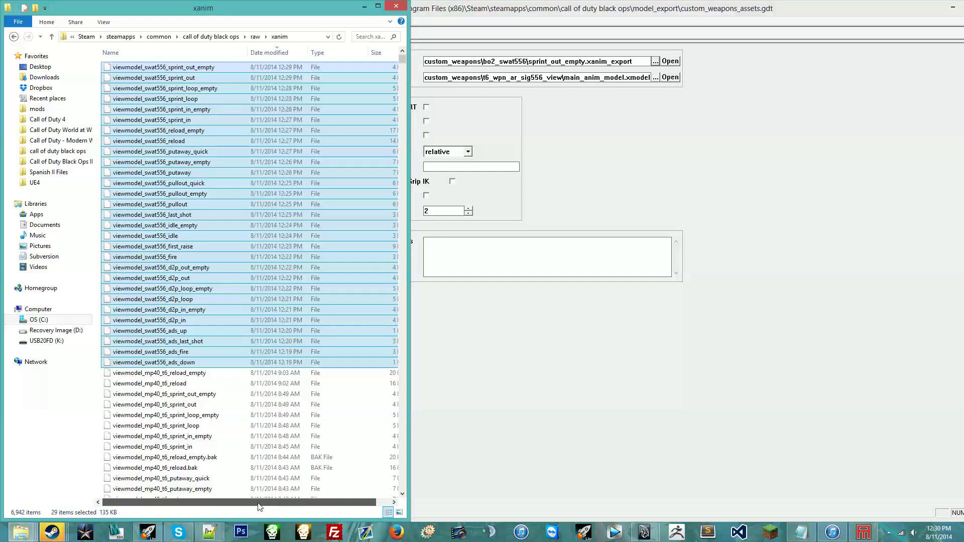
Switch to Asset Manager and compare the settings of the swat556 idle, sprint_loop and d2p_loop entries and their empty variants.
{"action": "left_click_drag", "start_coordinate": [212, 228], "coordinate": [638, 364]}
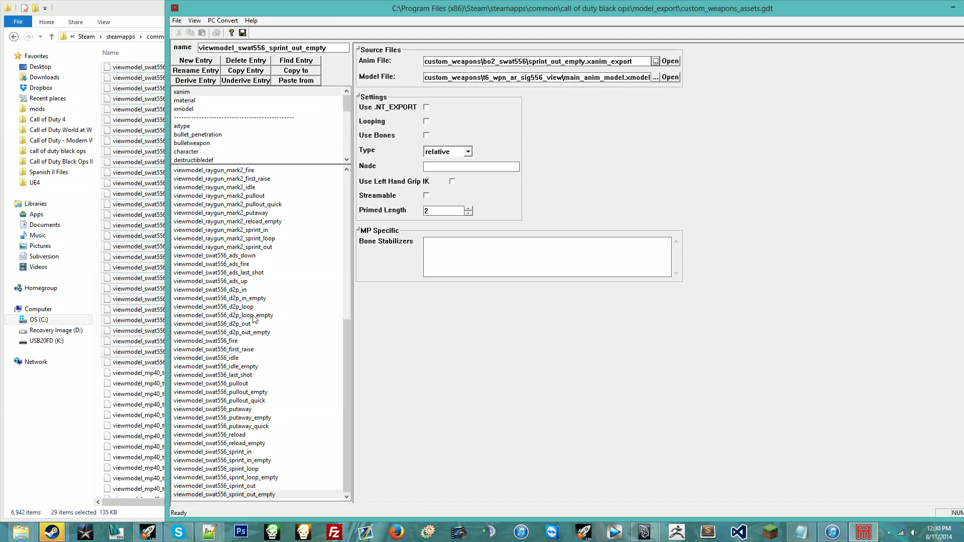
{"action": "left_click", "coordinate": [248, 358]}
{"action": "left_click", "coordinate": [249, 367]}
{"action": "left_click", "coordinate": [257, 470]}
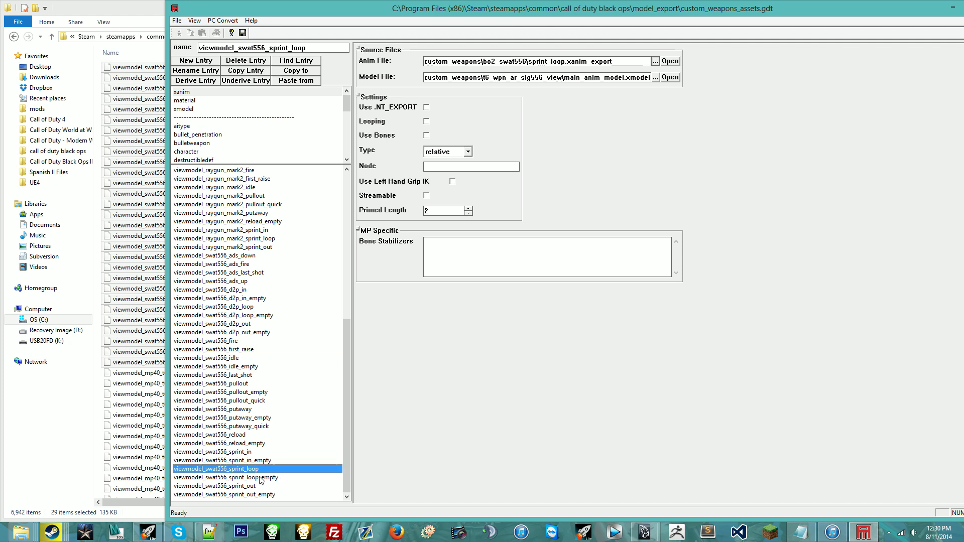
{"action": "left_click", "coordinate": [262, 477]}
{"action": "left_click", "coordinate": [264, 317]}
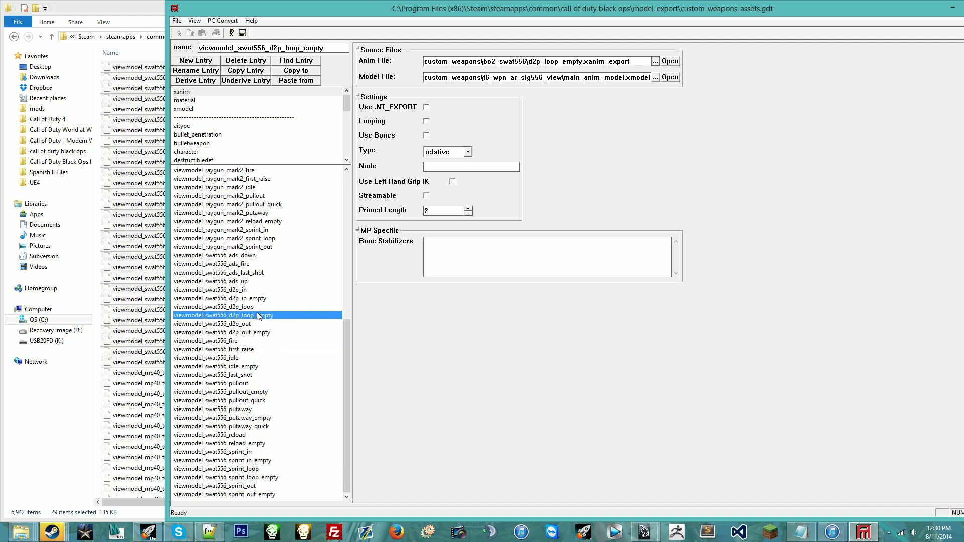
{"action": "left_click", "coordinate": [265, 308]}
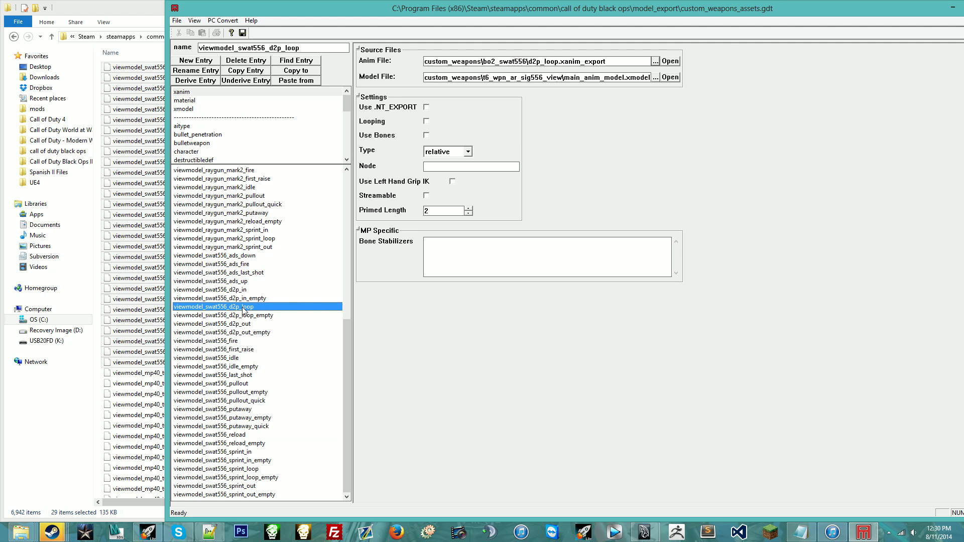
{"action": "left_click", "coordinate": [265, 316]}
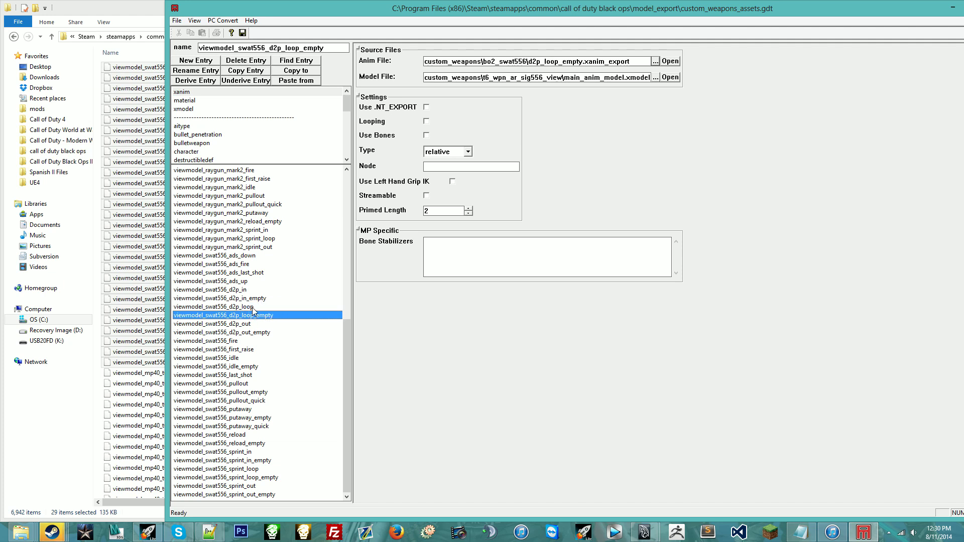
{"action": "left_click", "coordinate": [254, 308]}
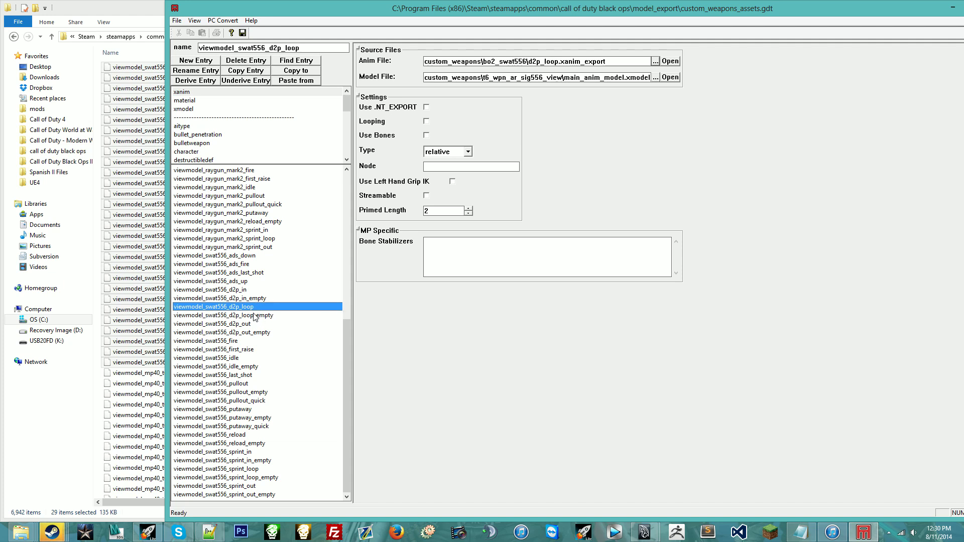
{"action": "left_click", "coordinate": [260, 316]}
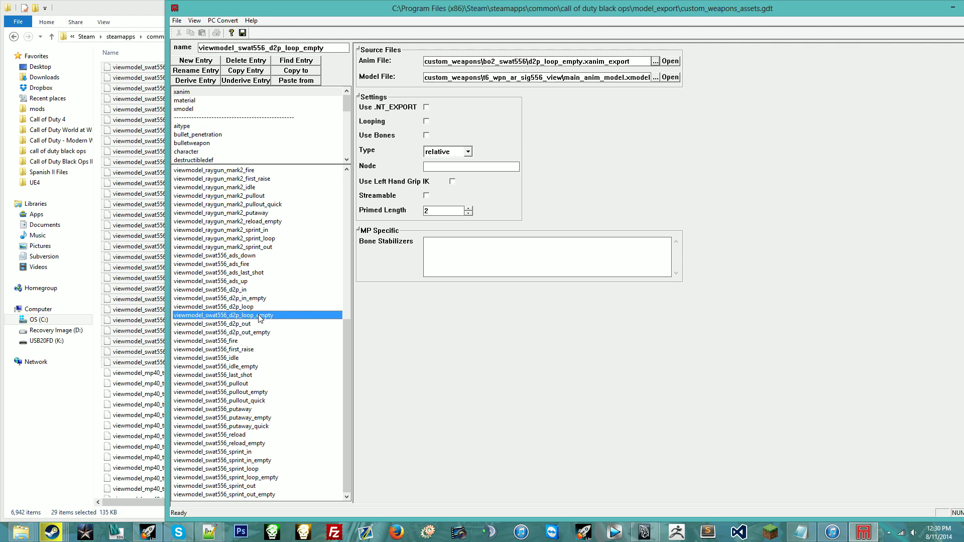
{"action": "left_click", "coordinate": [260, 308]}
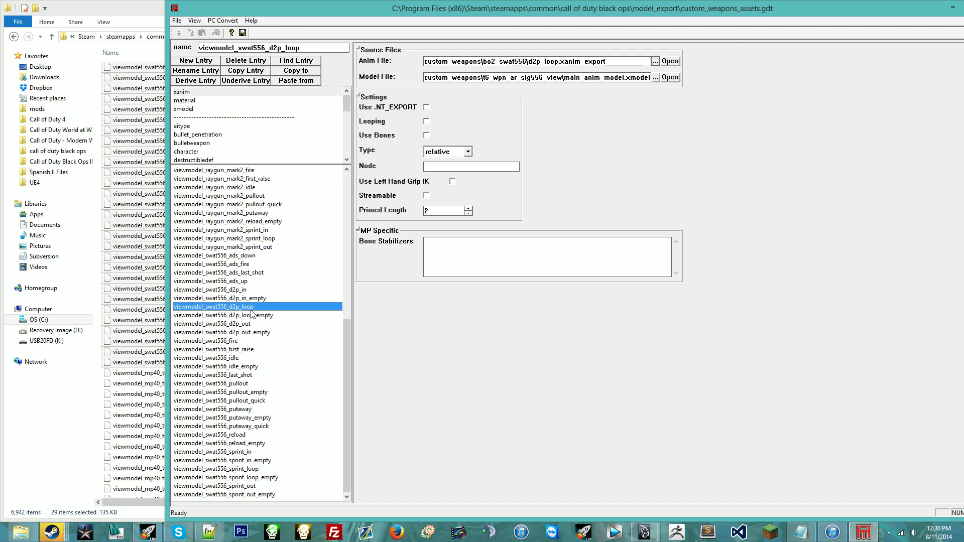
{"action": "left_click", "coordinate": [258, 323]}
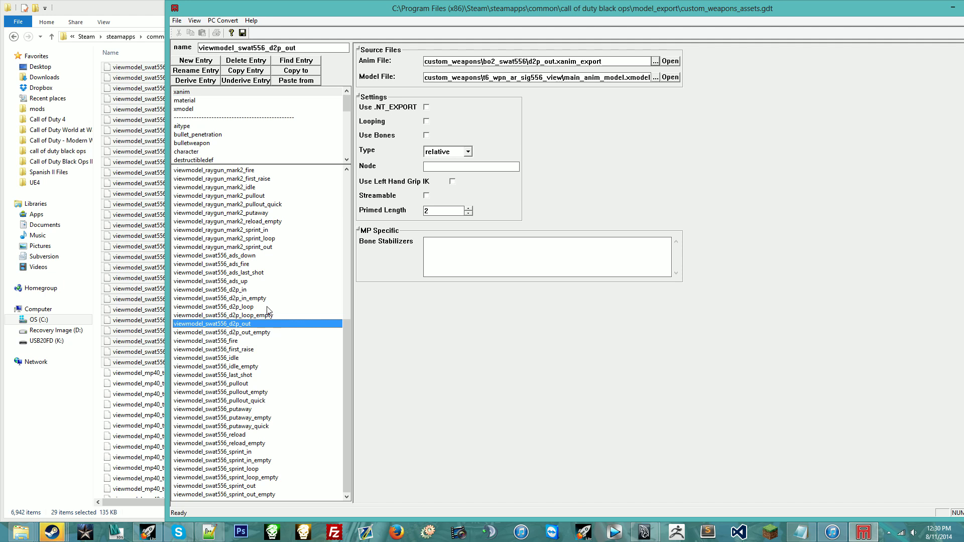
{"action": "left_click", "coordinate": [267, 307]}
{"action": "left_click", "coordinate": [264, 316]}
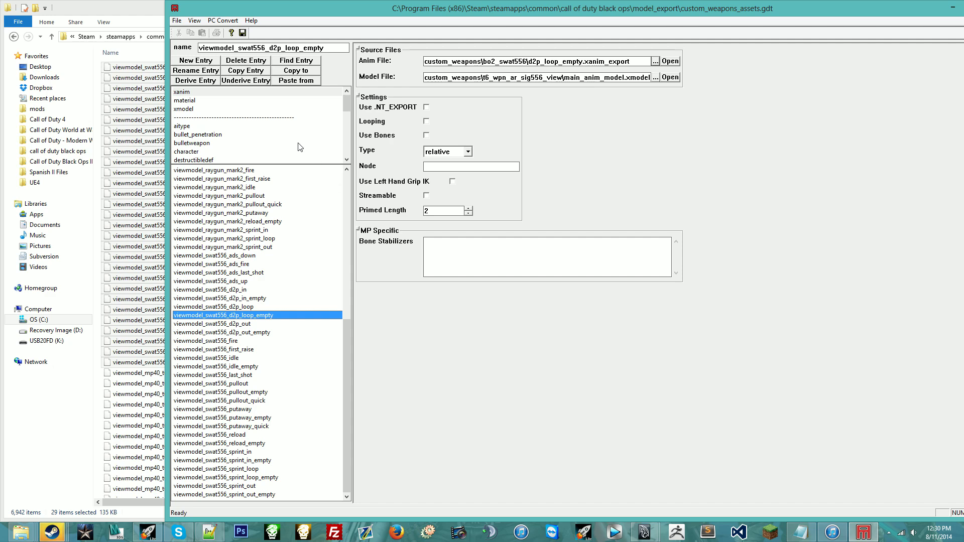
Go back to the raw folder in File Explorer and widen its window and navigation pane.
{"action": "left_click", "coordinate": [138, 3]}
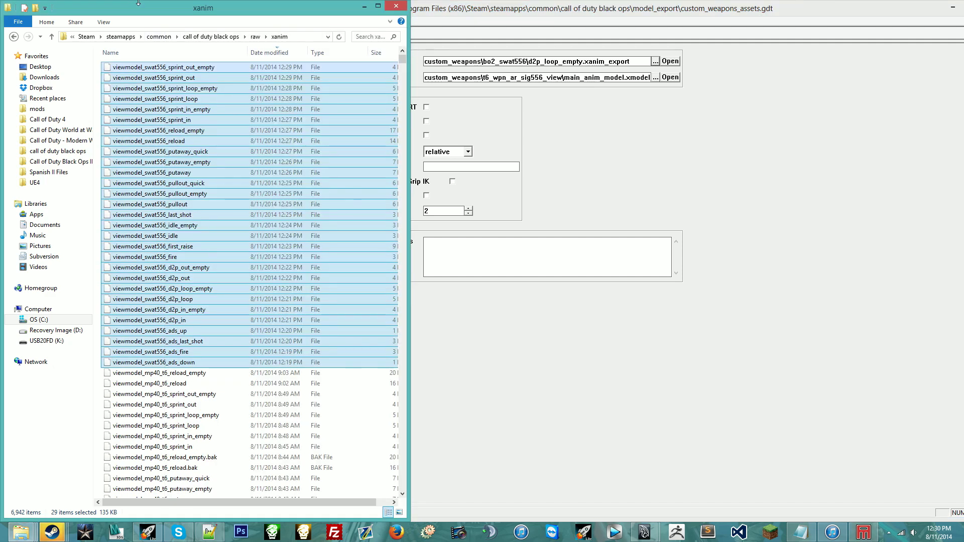
{"action": "left_click", "coordinate": [256, 37]}
{"action": "scroll", "coordinate": [199, 415], "scroll_direction": "down", "scroll_amount": 1}
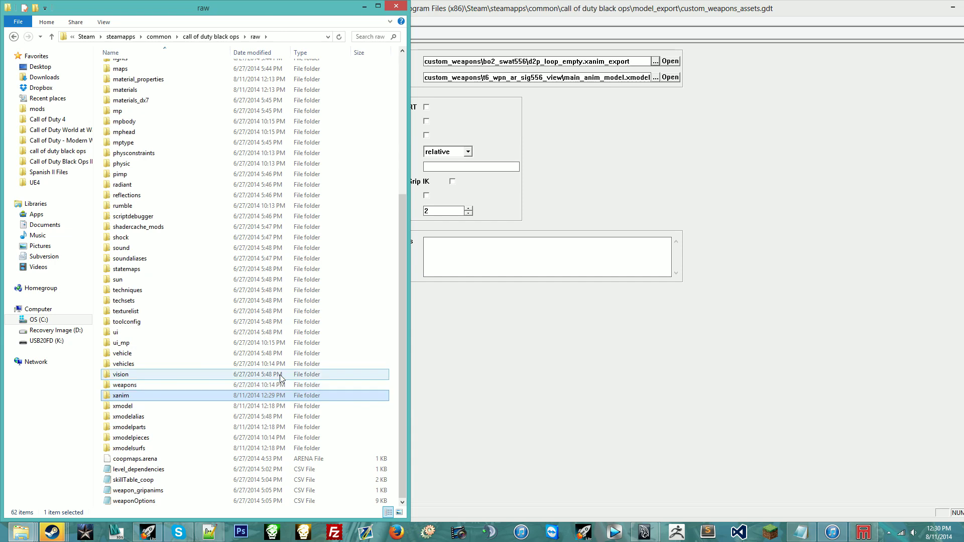
{"action": "left_click_drag", "start_coordinate": [262, 13], "coordinate": [262, 76]}
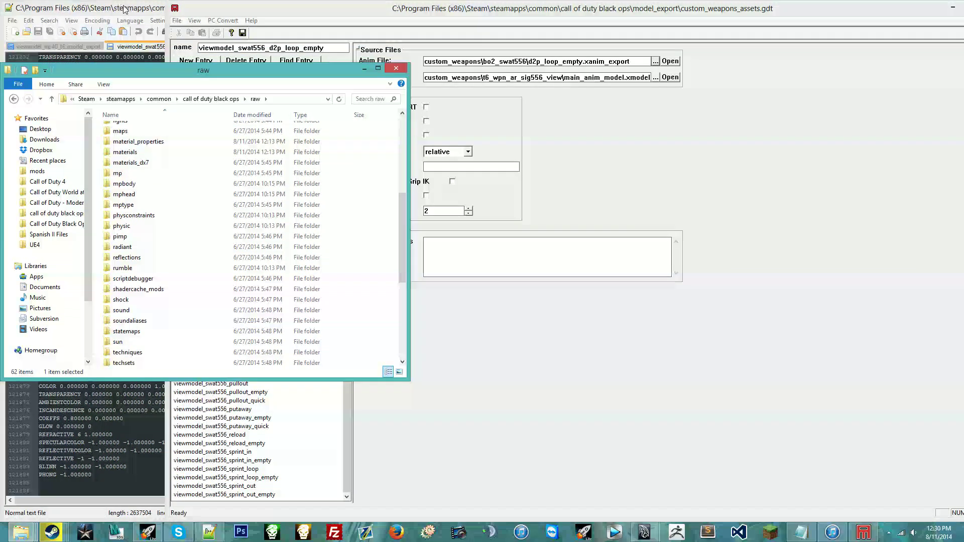
{"action": "left_click_drag", "start_coordinate": [124, 9], "coordinate": [1, 101]}
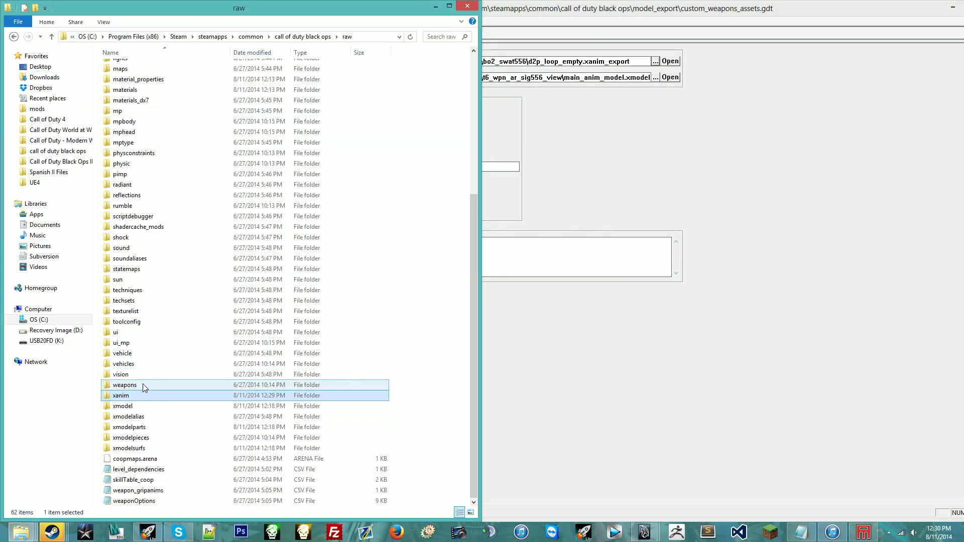
{"action": "left_click_drag", "start_coordinate": [92, 190], "coordinate": [117, 206]}
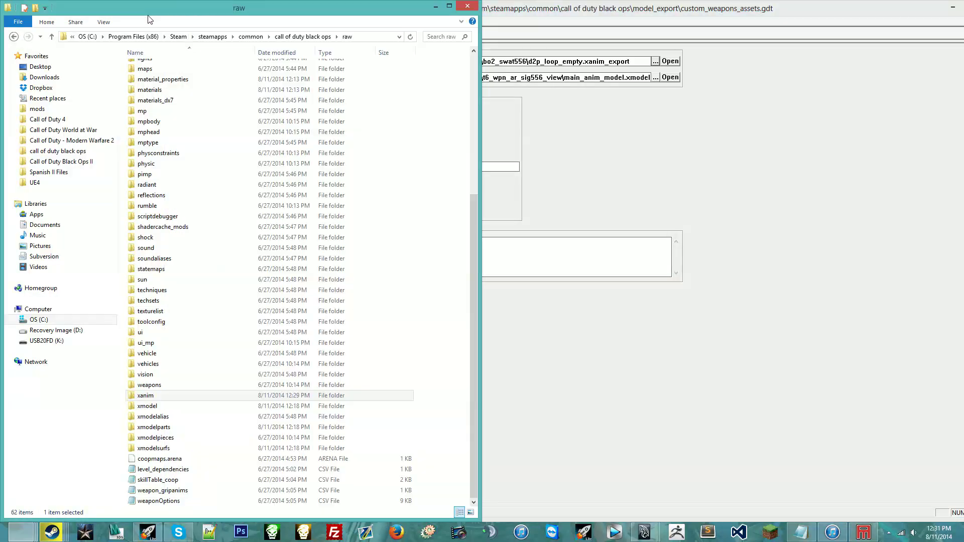
Narrow the Asset Manager window so more of the raw folder window shows beside it.
{"action": "left_click", "coordinate": [149, 19]}
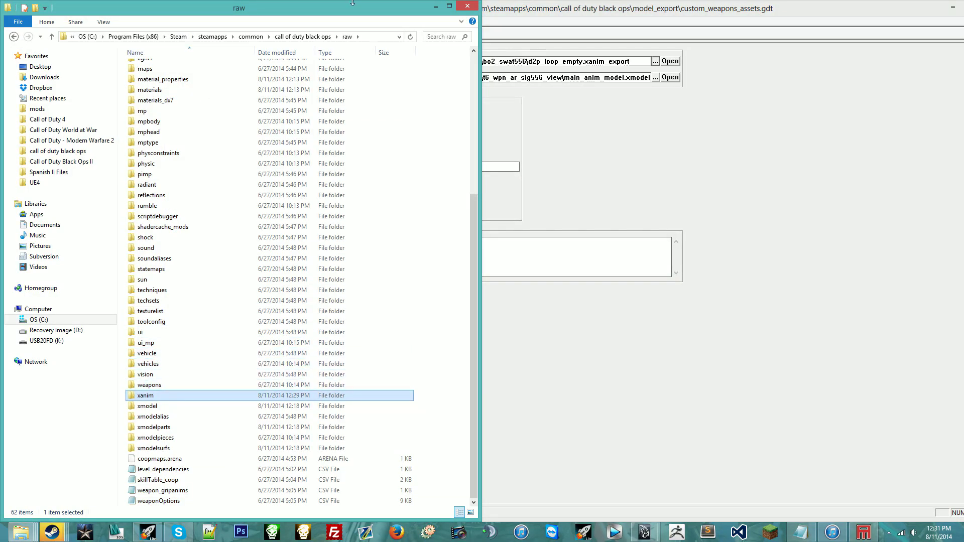
{"action": "left_click", "coordinate": [583, 197]}
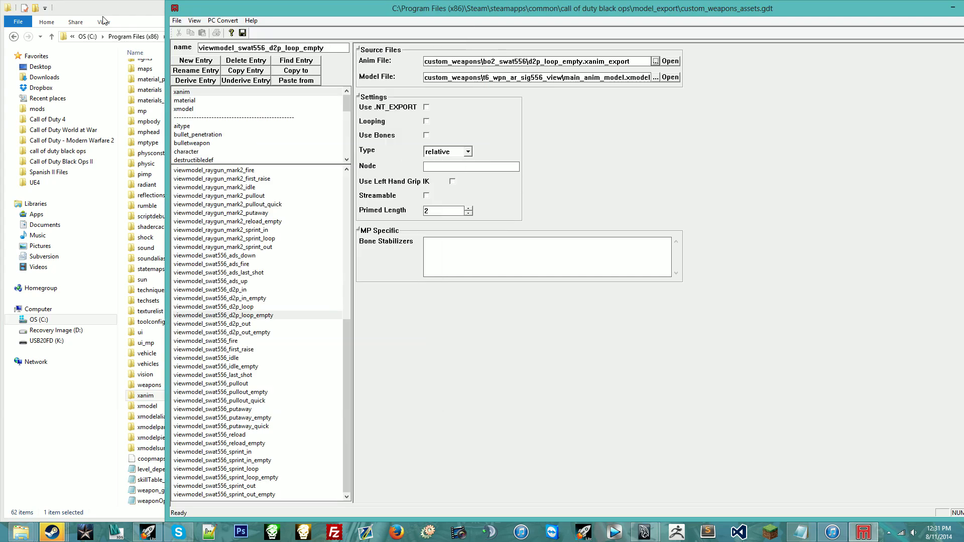
{"action": "left_click_drag", "start_coordinate": [166, 142], "coordinate": [295, 142]}
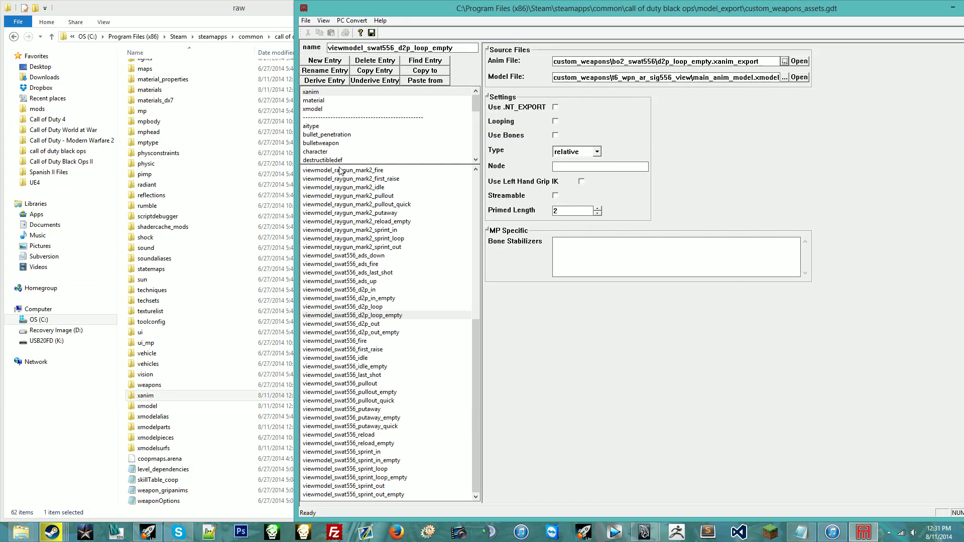
{"action": "left_click_drag", "start_coordinate": [296, 53], "coordinate": [259, 53]}
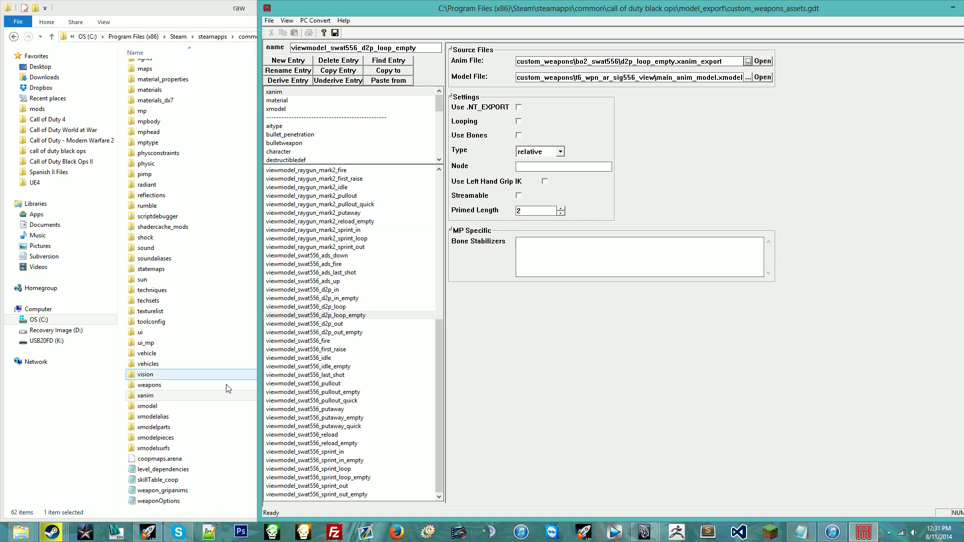
{"action": "left_click", "coordinate": [150, 396]}
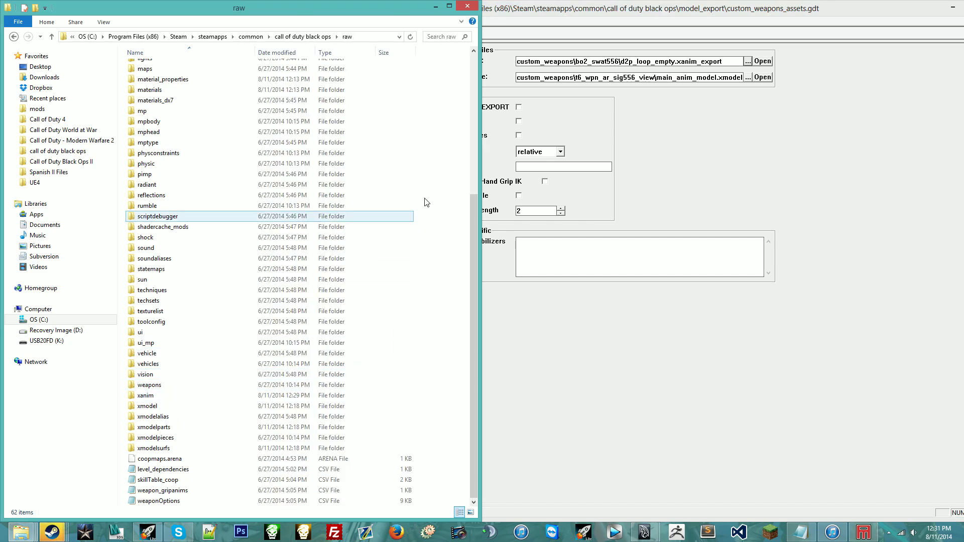
{"action": "left_click", "coordinate": [699, 391]}
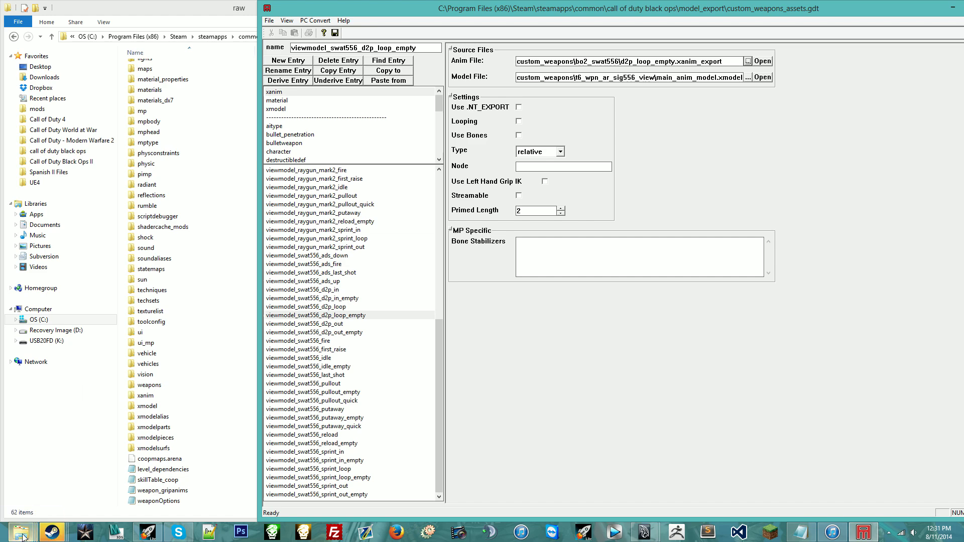
Switch to the exported folder window, open Tom_xAnim_Exporter in Tom_BMX's Tools, and launch Tom xAnim Exporter.
{"action": "mouse_move", "coordinate": [21, 532]}
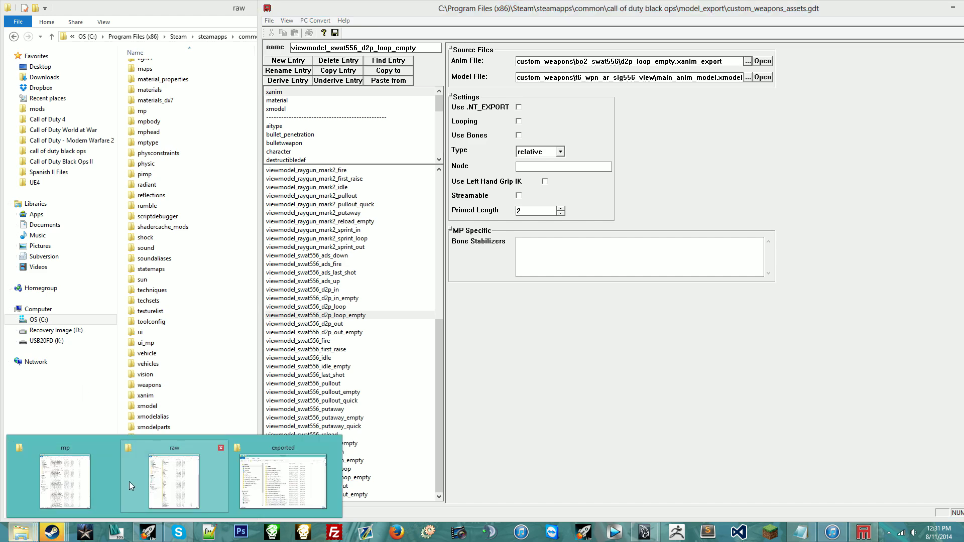
{"action": "left_click", "coordinate": [283, 479]}
{"action": "left_click", "coordinate": [634, 116]}
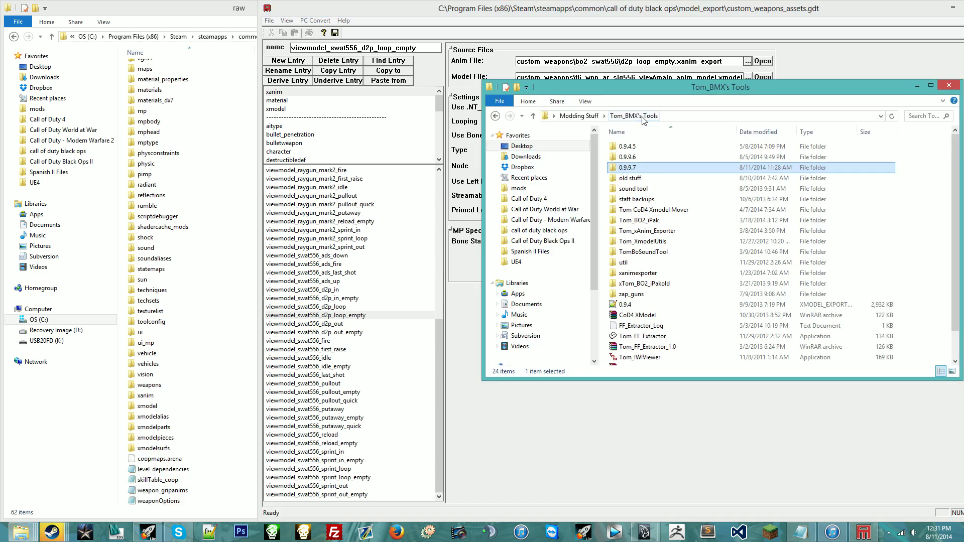
{"action": "double_click", "coordinate": [651, 237]}
{"action": "double_click", "coordinate": [648, 200]}
{"action": "left_click_drag", "start_coordinate": [528, 153], "coordinate": [805, 110]}
Open the xanim folder inside raw and select the viewmodel_swat556_pullout_quick file.
{"action": "left_click", "coordinate": [174, 9]}
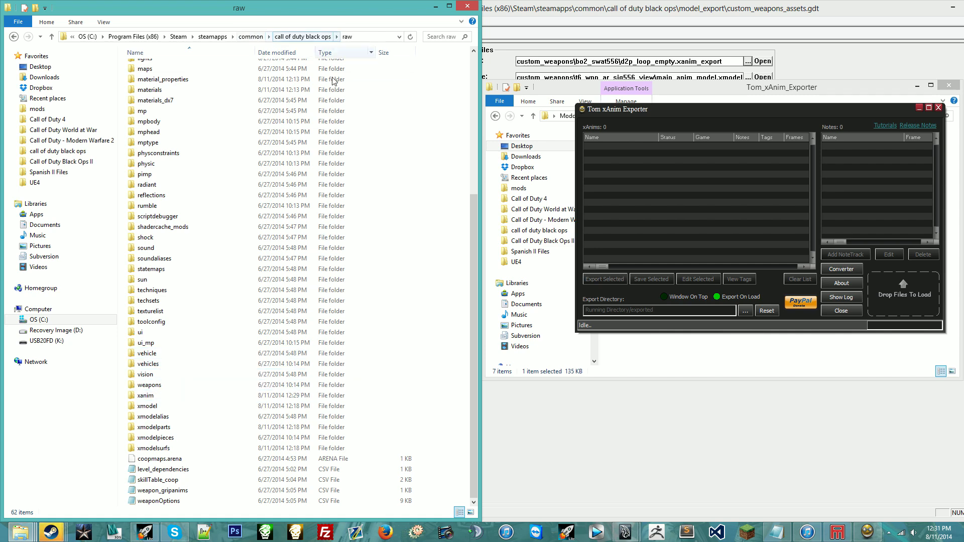
{"action": "double_click", "coordinate": [190, 396]}
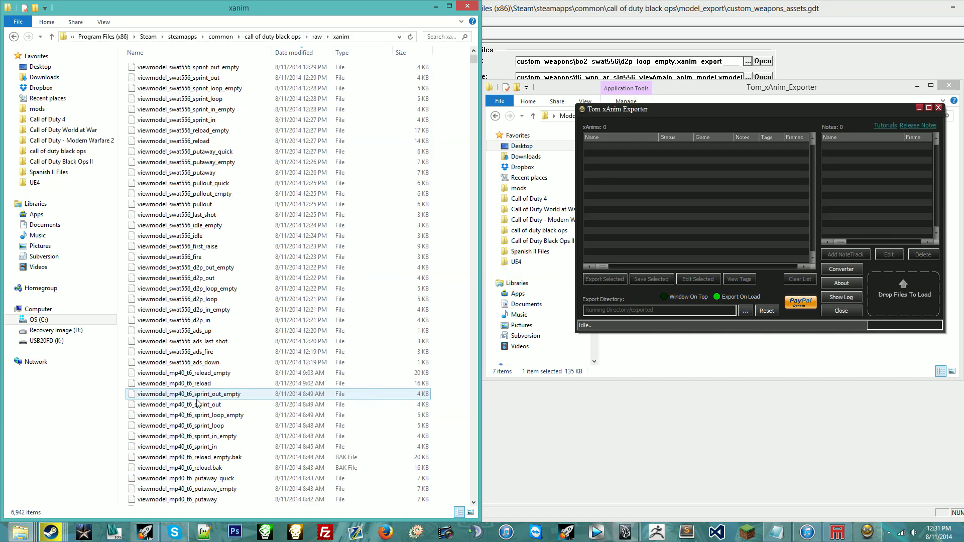
{"action": "left_click", "coordinate": [260, 247]}
{"action": "left_click", "coordinate": [258, 184]}
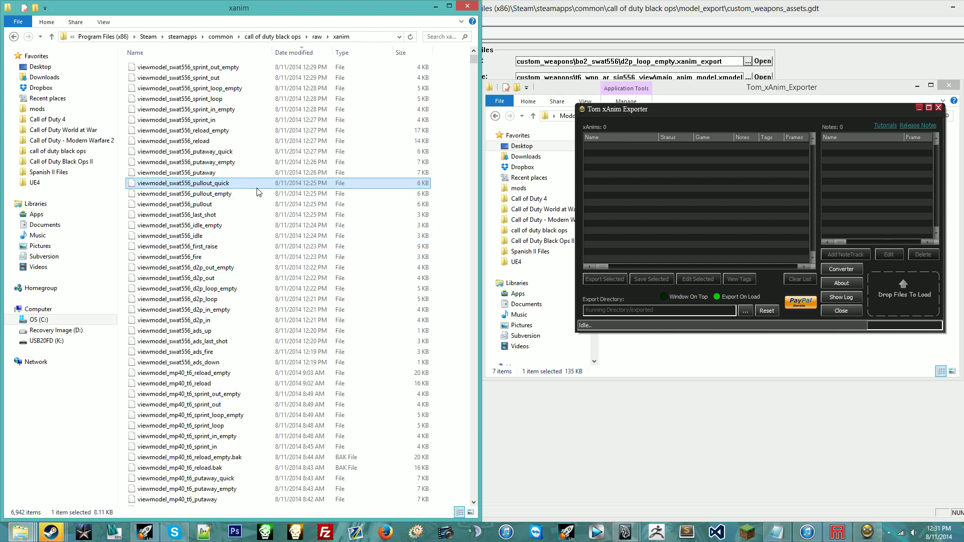
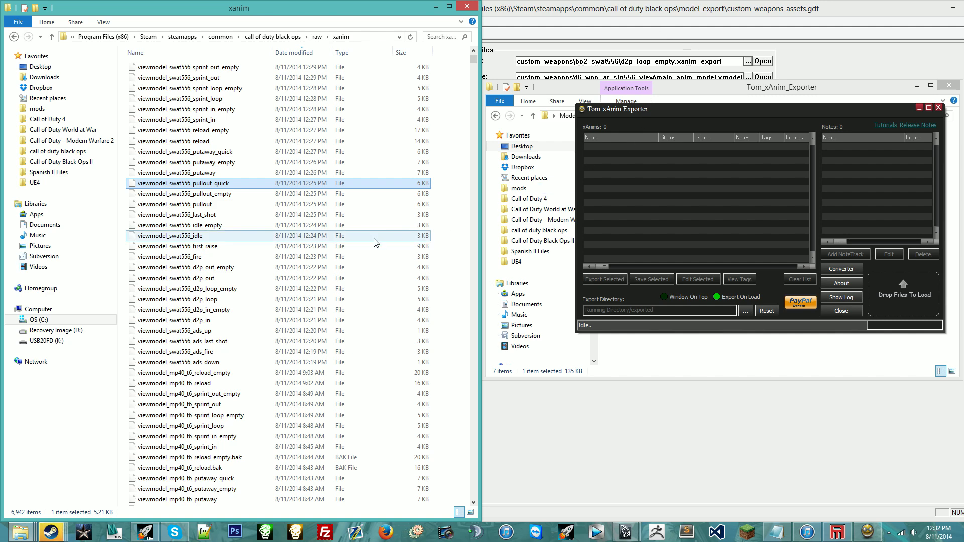
Load viewmodel_swat556_reload, viewmodel_swat556_reload_empty and viewmodel_swat556_first_raise from the xanim folder into Tom xAnim Exporter and widen its Name column.
{"action": "left_click", "coordinate": [357, 143]}
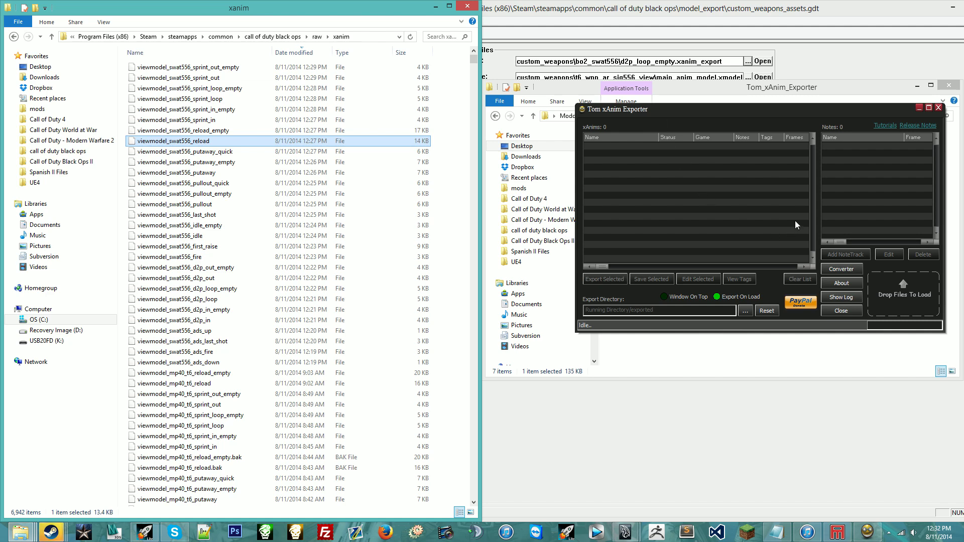
{"action": "left_click", "coordinate": [227, 238]}
{"action": "left_click", "coordinate": [228, 246]}
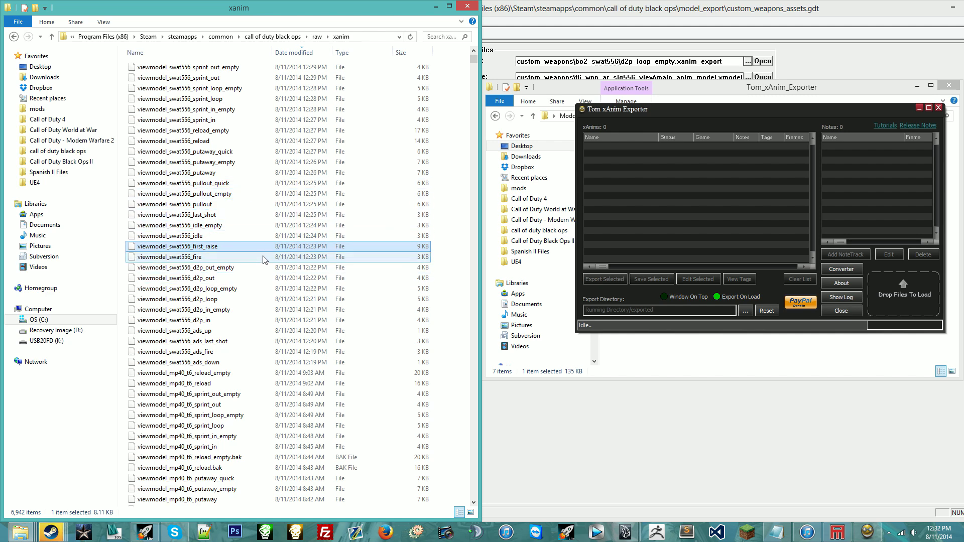
{"action": "left_click", "coordinate": [211, 141], "text": "ctrl"}
{"action": "left_click", "coordinate": [206, 131], "text": "ctrl"}
{"action": "left_click_drag", "start_coordinate": [195, 132], "coordinate": [746, 222]}
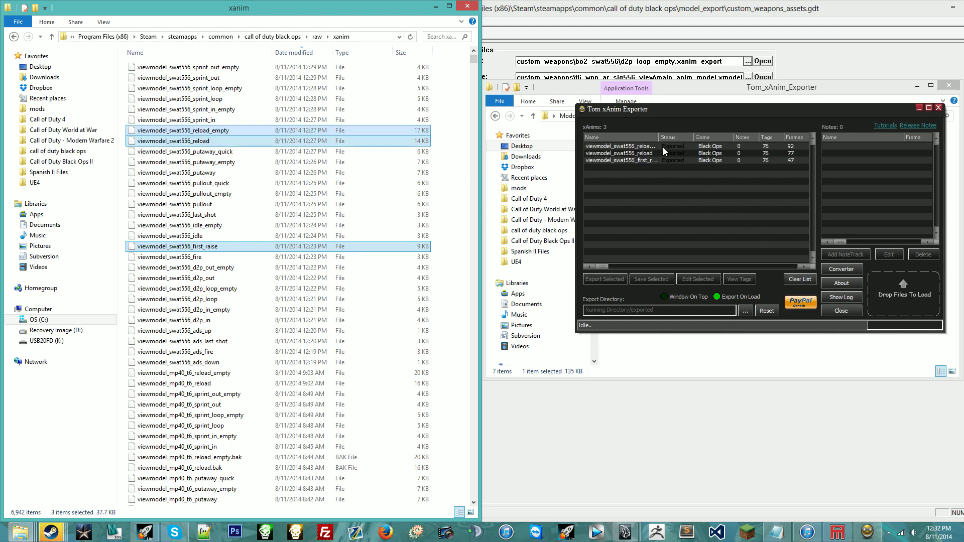
{"action": "left_click_drag", "start_coordinate": [660, 136], "coordinate": [674, 137]}
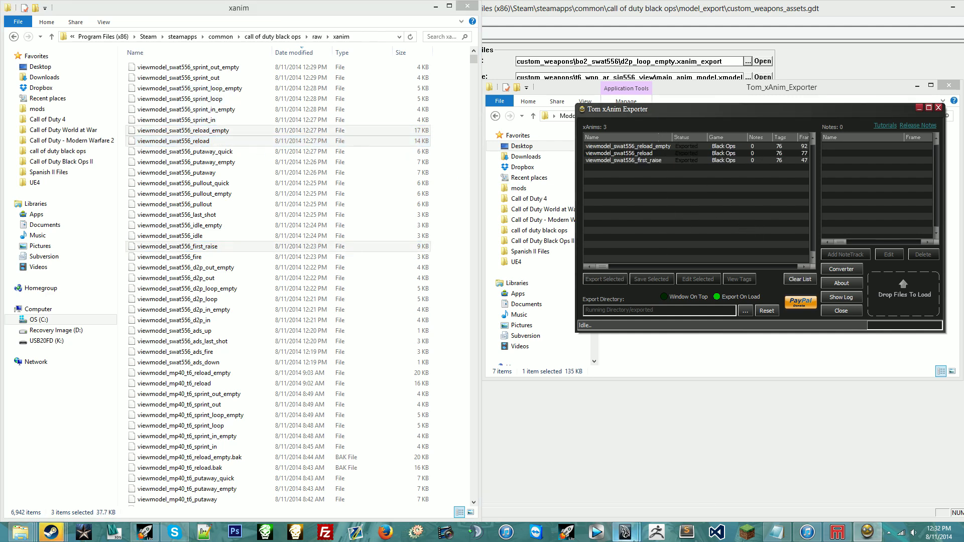
Switch to Maya, select viewmodel_swat556_first_raise in the exporter, and bring its exported animation into the Maya scene.
{"action": "mouse_move", "coordinate": [629, 524]}
{"action": "left_click", "coordinate": [670, 482]}
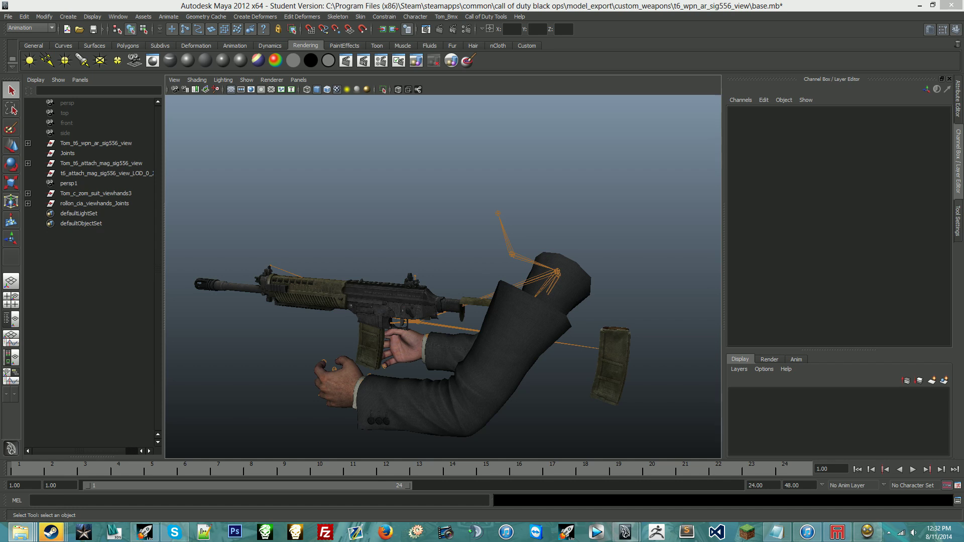
{"action": "left_click", "coordinate": [678, 147]}
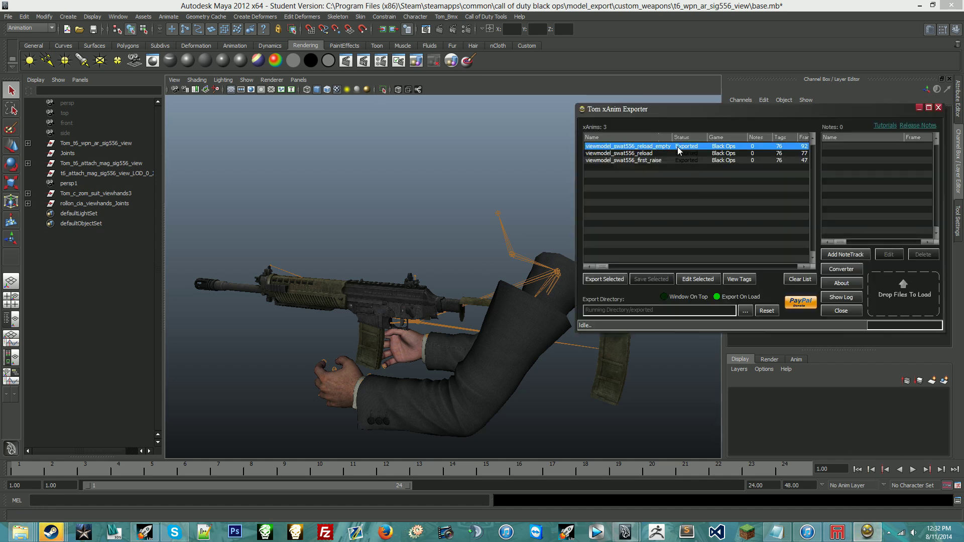
{"action": "left_click", "coordinate": [677, 154]}
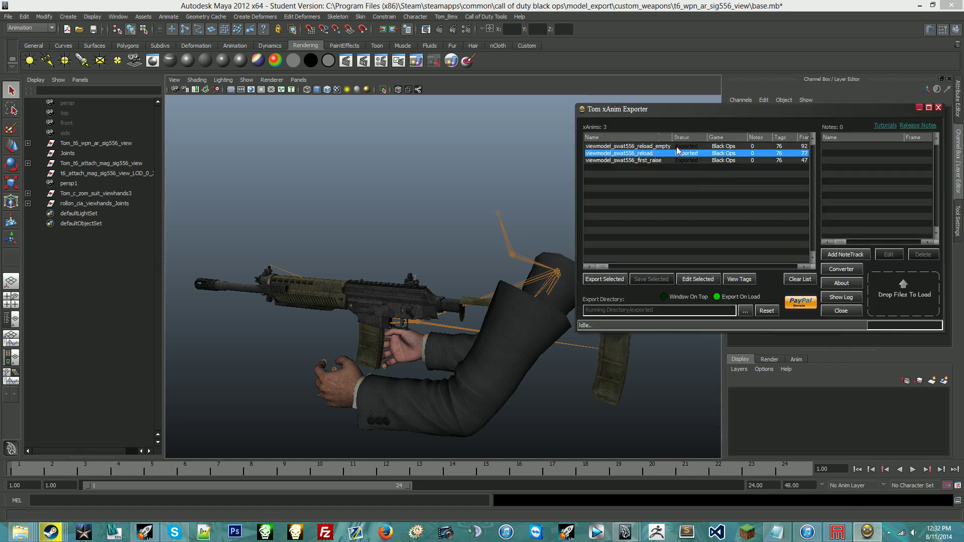
{"action": "left_click", "coordinate": [675, 160]}
{"action": "left_click", "coordinate": [21, 532]}
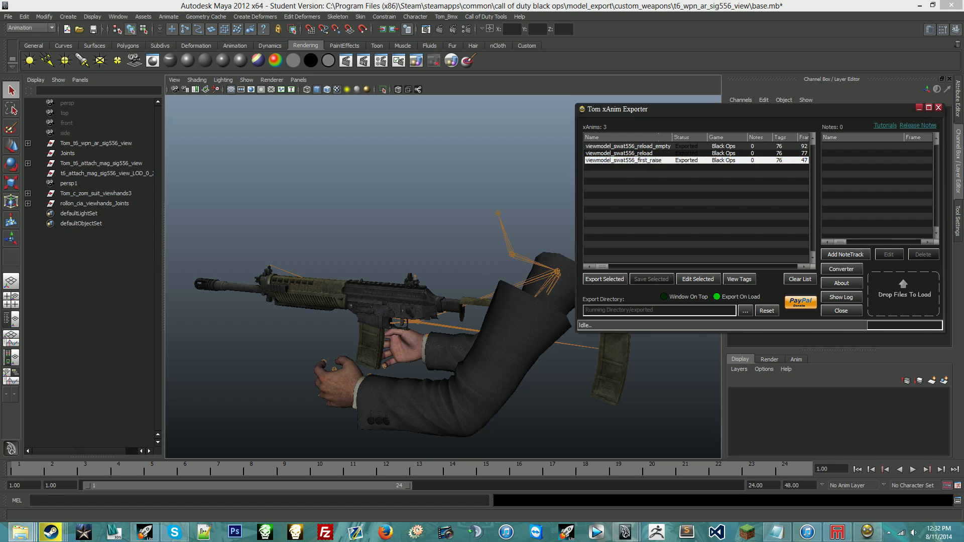
{"action": "left_click_drag", "start_coordinate": [840, 279], "coordinate": [279, 134]}
Scrub the first-raise animation to frame 16 and examine up close the hand pulling back the rifle's bolt.
{"action": "left_click_drag", "start_coordinate": [424, 275], "coordinate": [422, 237], "text": "alt"}
{"action": "left_click_drag", "start_coordinate": [29, 467], "coordinate": [289, 471]}
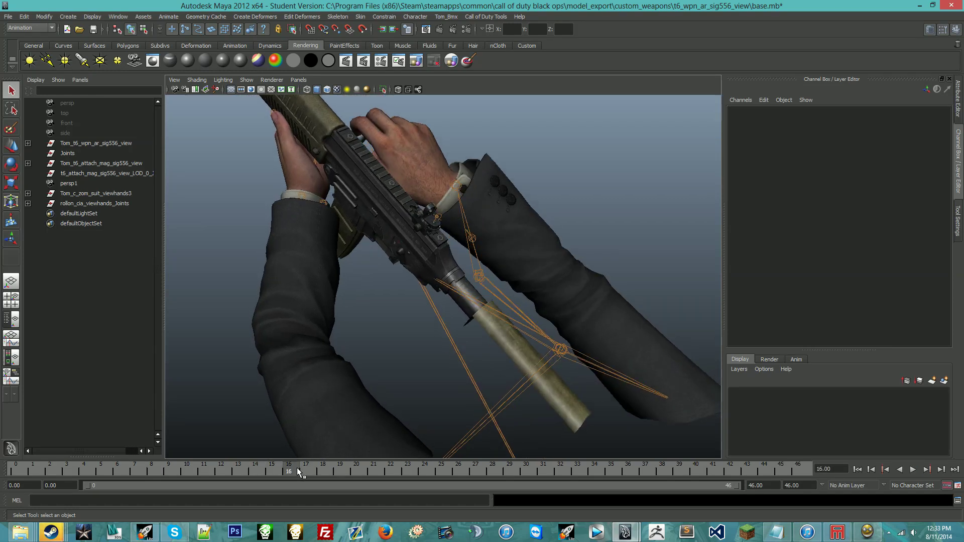
{"action": "left_click_drag", "start_coordinate": [297, 470], "coordinate": [288, 471]}
{"action": "left_click_drag", "start_coordinate": [309, 206], "coordinate": [709, 210], "text": "alt"}
{"action": "scroll", "coordinate": [710, 210], "scroll_direction": "down", "scroll_amount": 5}
{"action": "left_click_drag", "start_coordinate": [312, 230], "coordinate": [419, 230], "text": "alt"}
{"action": "scroll", "coordinate": [437, 221], "scroll_direction": "up", "scroll_amount": 5}
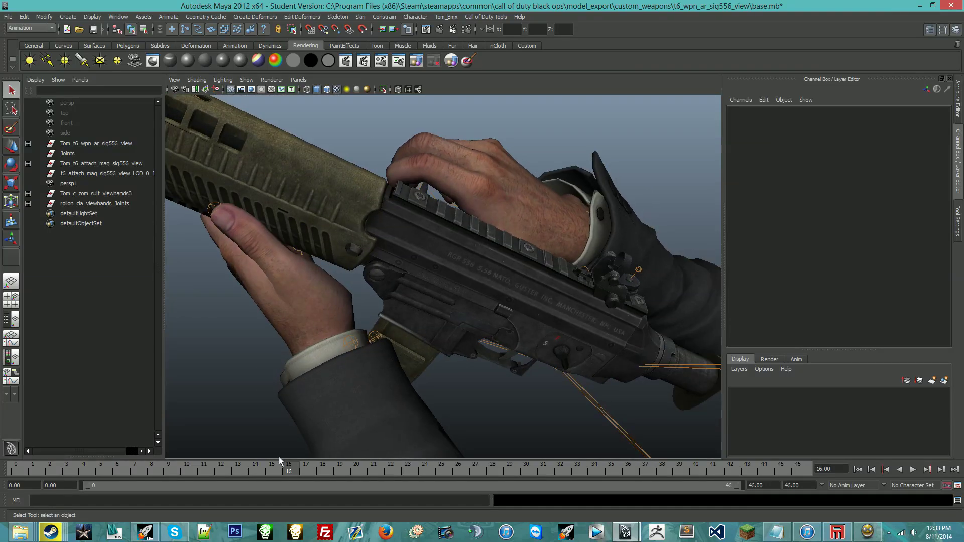
{"action": "mouse_move", "coordinate": [307, 467]}
{"action": "left_mouse_down"}
{"action": "mouse_move", "coordinate": [291, 463]}
{"action": "mouse_move", "coordinate": [345, 472]}
{"action": "mouse_move", "coordinate": [281, 472]}
{"action": "mouse_move", "coordinate": [294, 473]}
{"action": "left_mouse_up"}
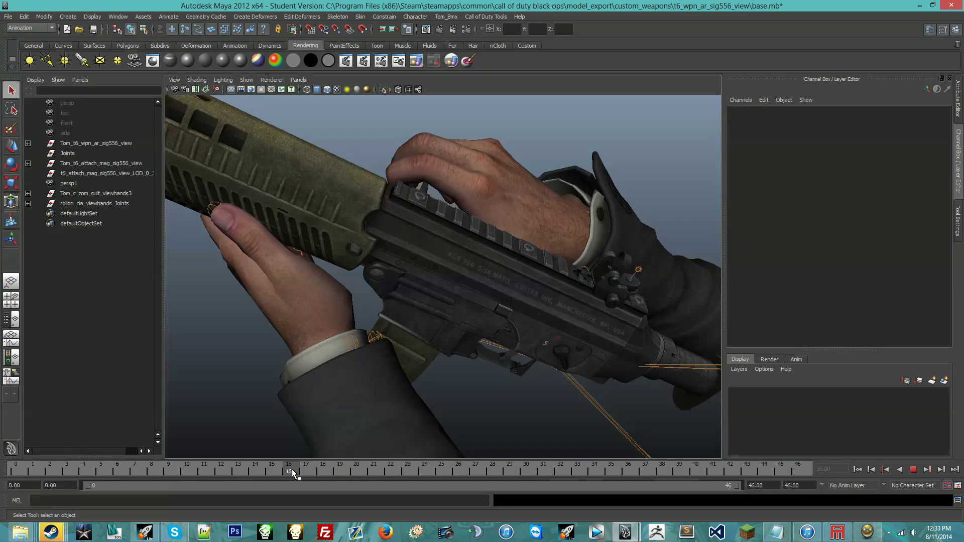
Add a note track named reload_swat556_bolt_back at frame 16 to viewmodel_swat556_first_raise in Tom xAnim Exporter.
{"action": "left_click", "coordinate": [867, 532]}
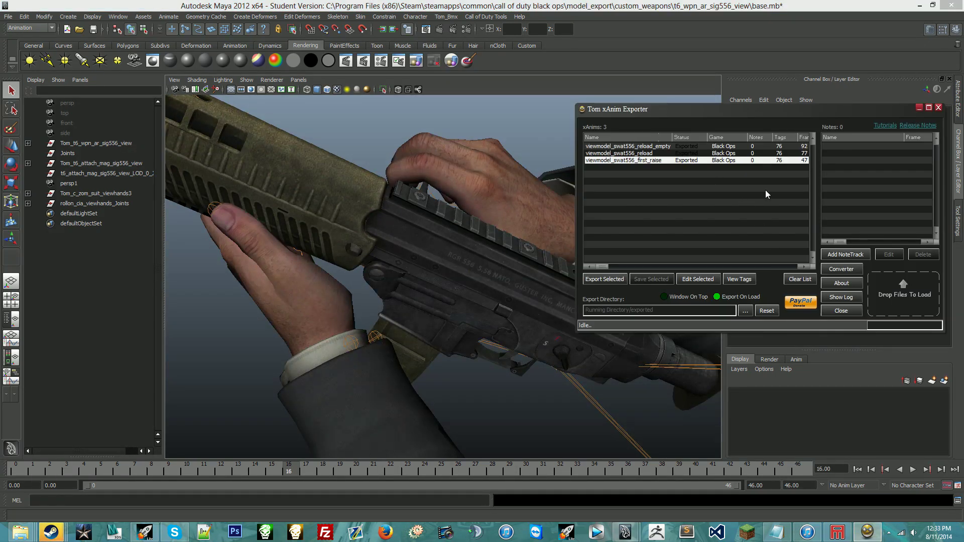
{"action": "left_click", "coordinate": [846, 254]}
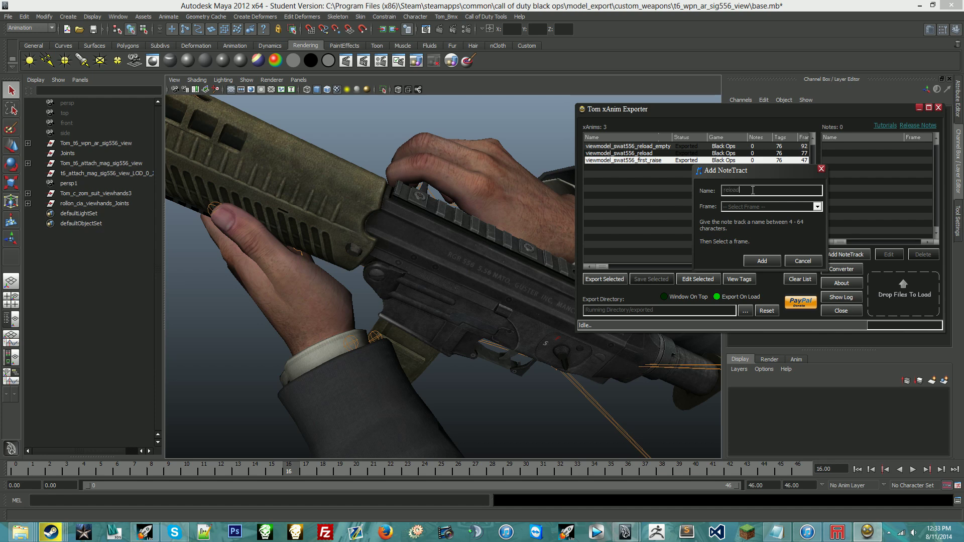
{"action": "type", "text": "reload_swat556_bolt_back"}
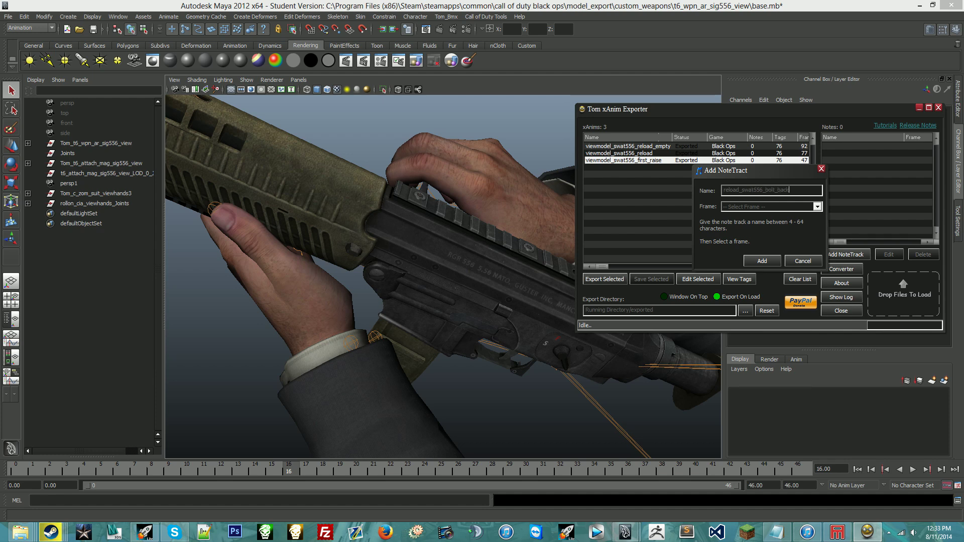
{"action": "left_click", "coordinate": [755, 207]}
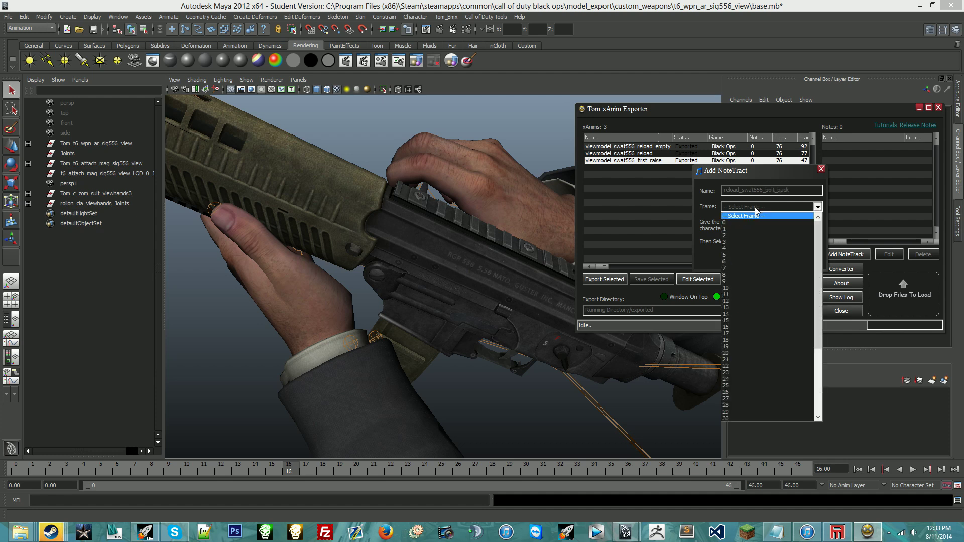
{"action": "left_click", "coordinate": [743, 327]}
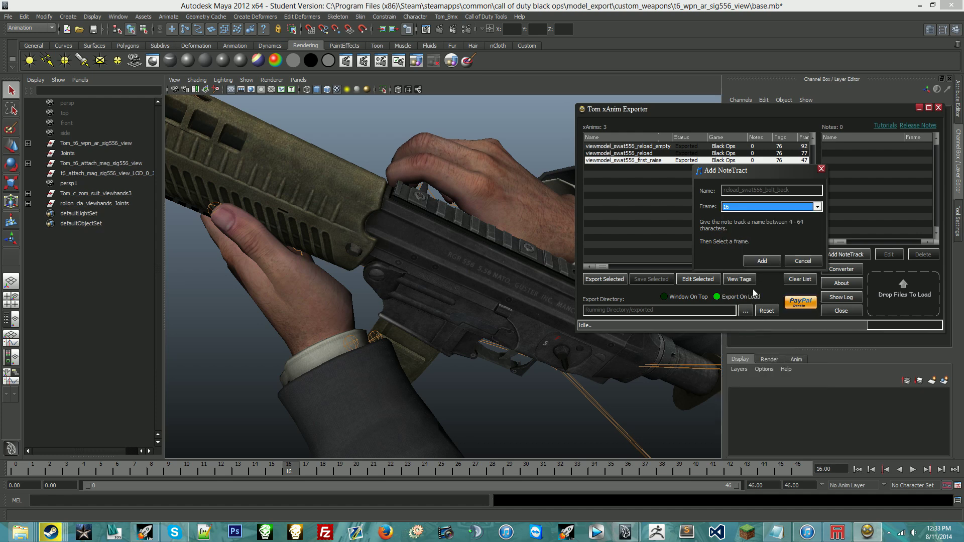
{"action": "left_click", "coordinate": [760, 260]}
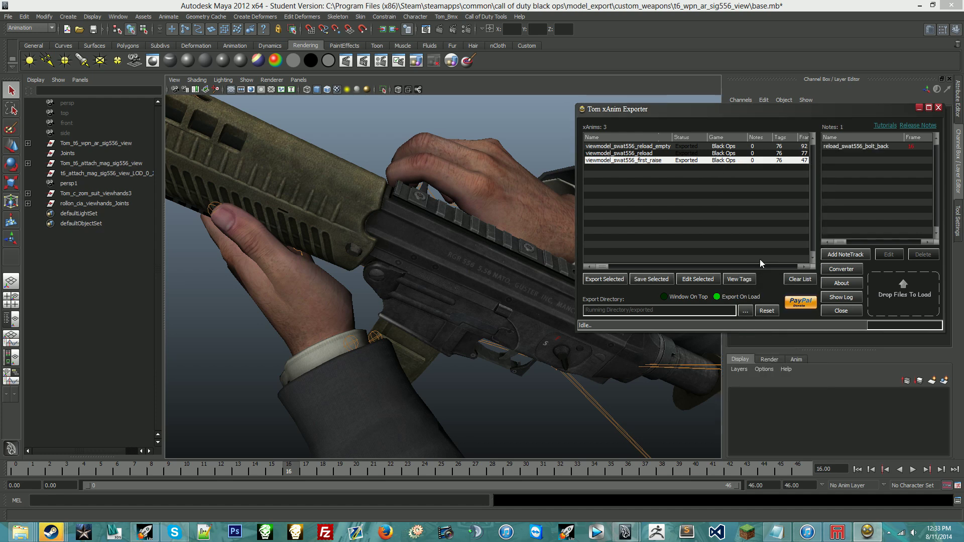
Scrub to the bolt release at frame 22 and add a note track named reload_swat556_bolt_forward at that frame.
{"action": "left_click_drag", "start_coordinate": [289, 471], "coordinate": [351, 475]}
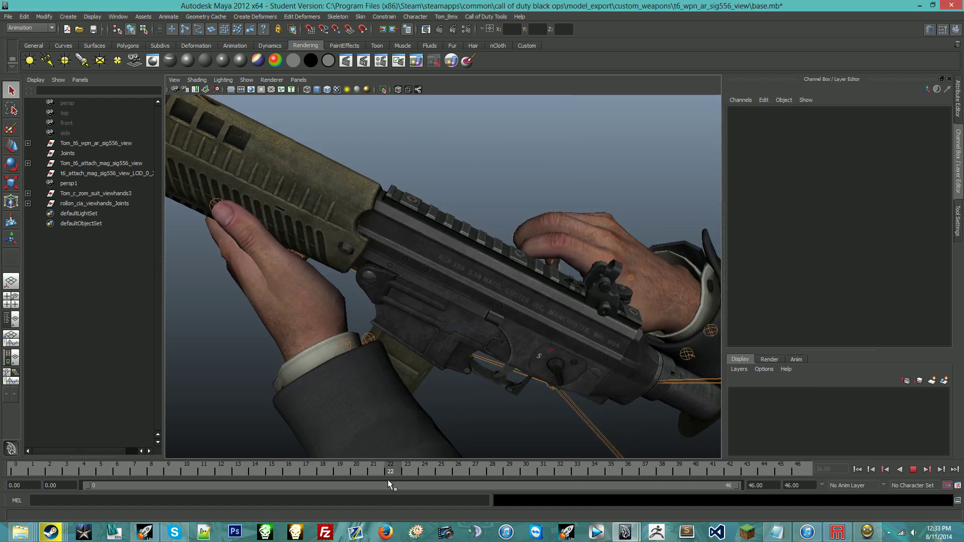
{"action": "key", "text": "alt+v"}
{"action": "left_click", "coordinate": [868, 532]}
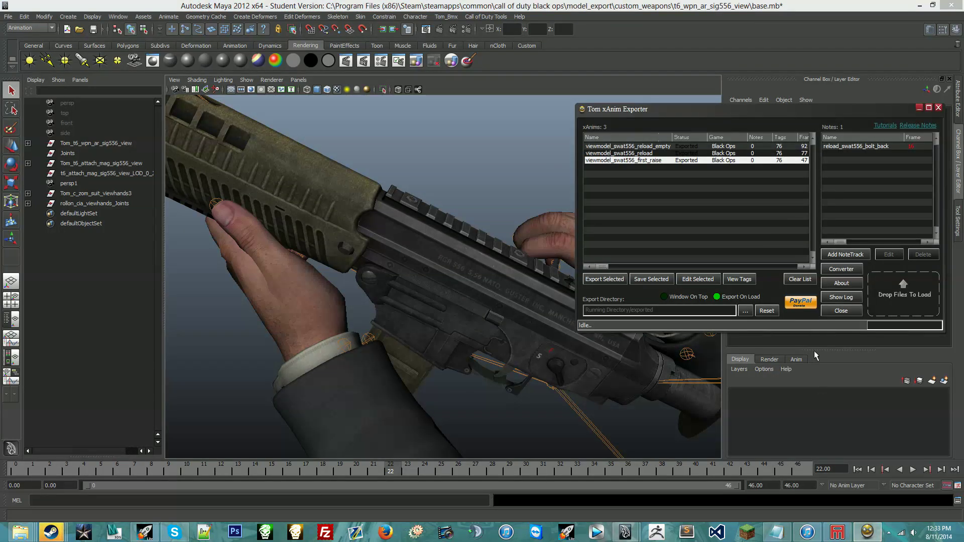
{"action": "left_click", "coordinate": [856, 256]}
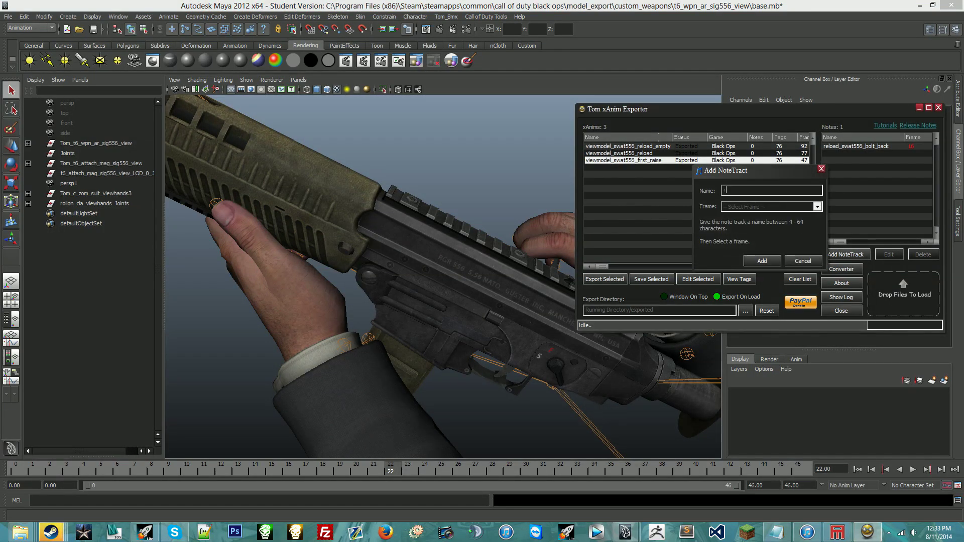
{"action": "type", "text": "reload_swat556_bolt_forward"}
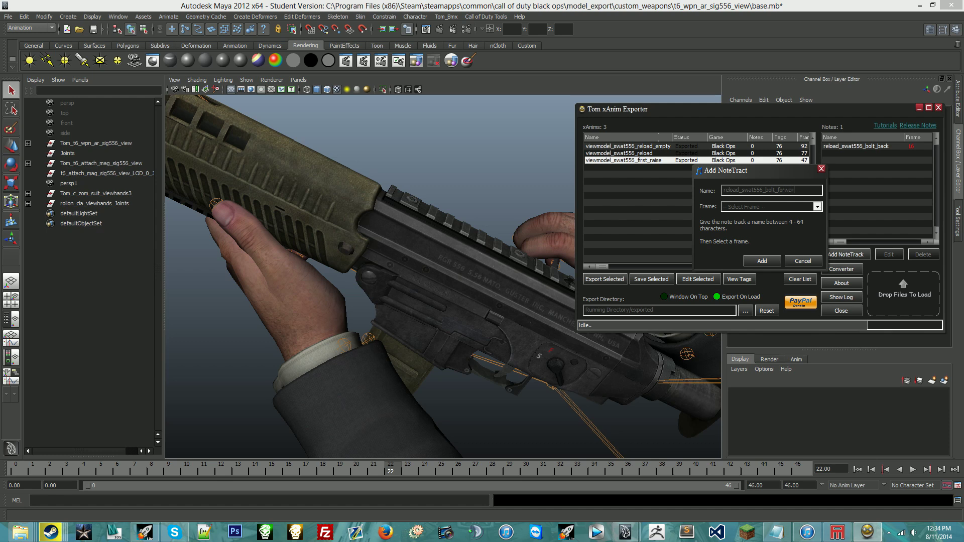
{"action": "left_click", "coordinate": [759, 209]}
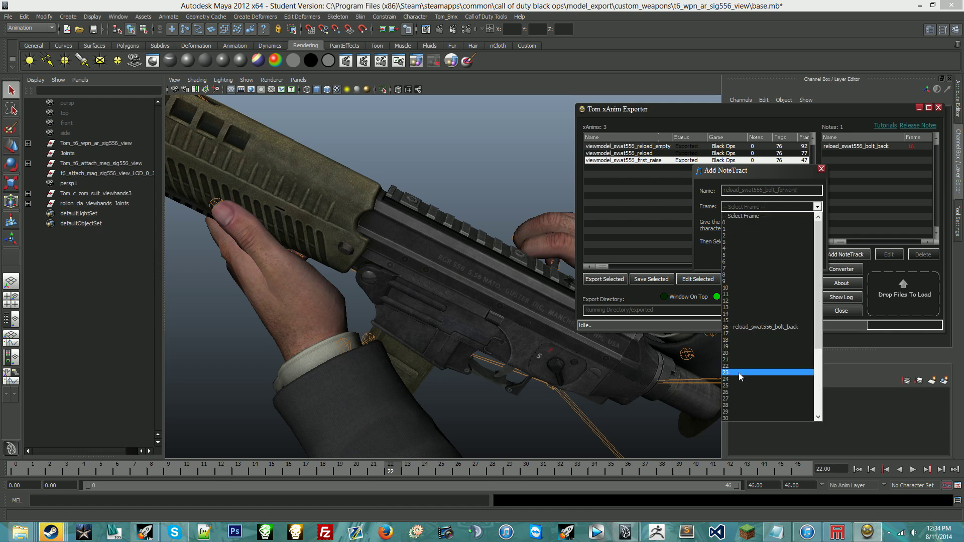
{"action": "left_click", "coordinate": [738, 367]}
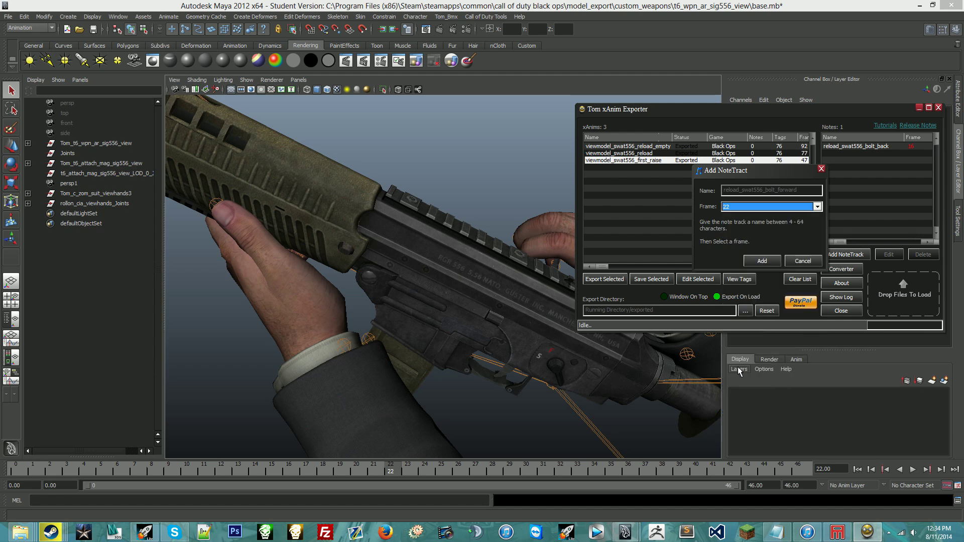
{"action": "left_click", "coordinate": [768, 261]}
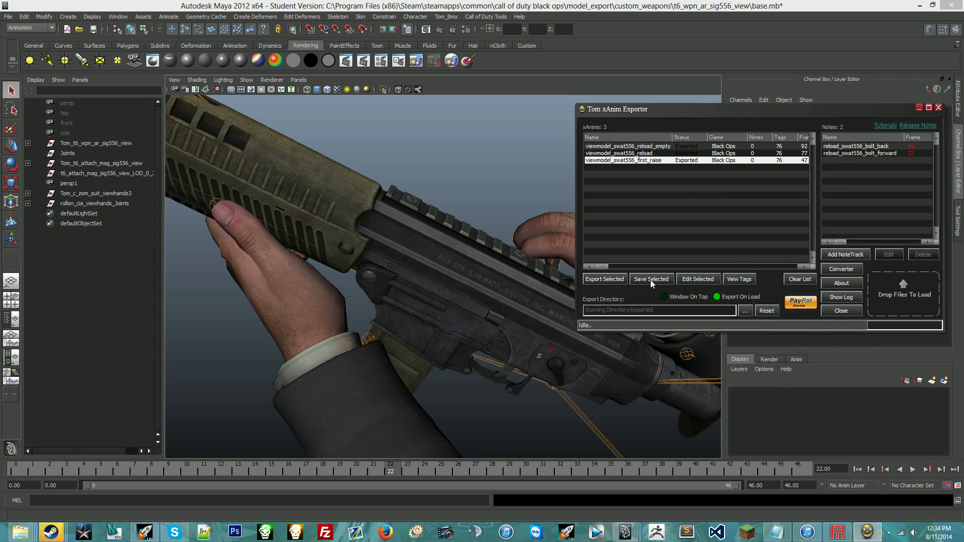
Review the rest of the first-raise animation to frame 46 and save viewmodel_swat556_first_raise with a .bak backup.
{"action": "left_click_drag", "start_coordinate": [393, 468], "coordinate": [800, 468]}
{"action": "left_click_drag", "start_coordinate": [528, 286], "coordinate": [490, 290], "text": "alt"}
{"action": "left_click", "coordinate": [867, 533]}
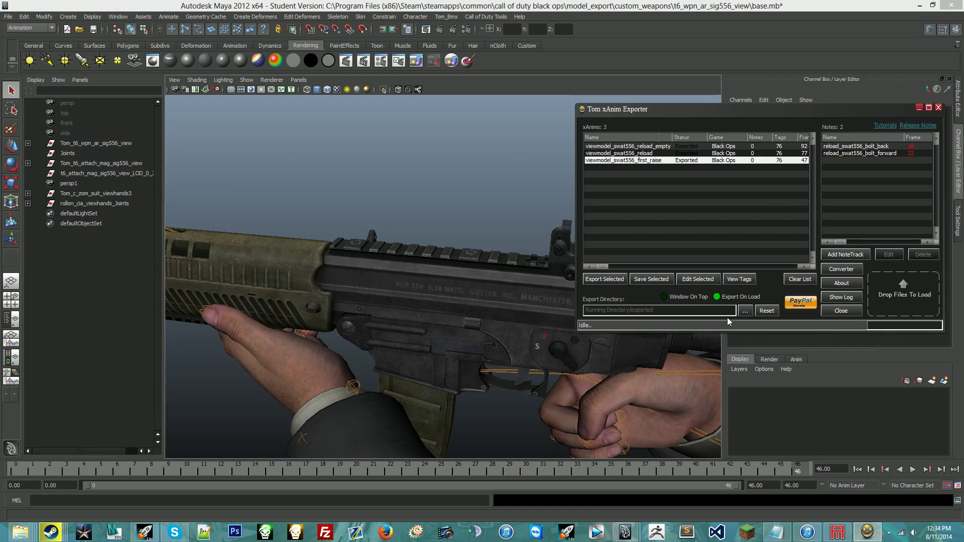
{"action": "left_click", "coordinate": [653, 279]}
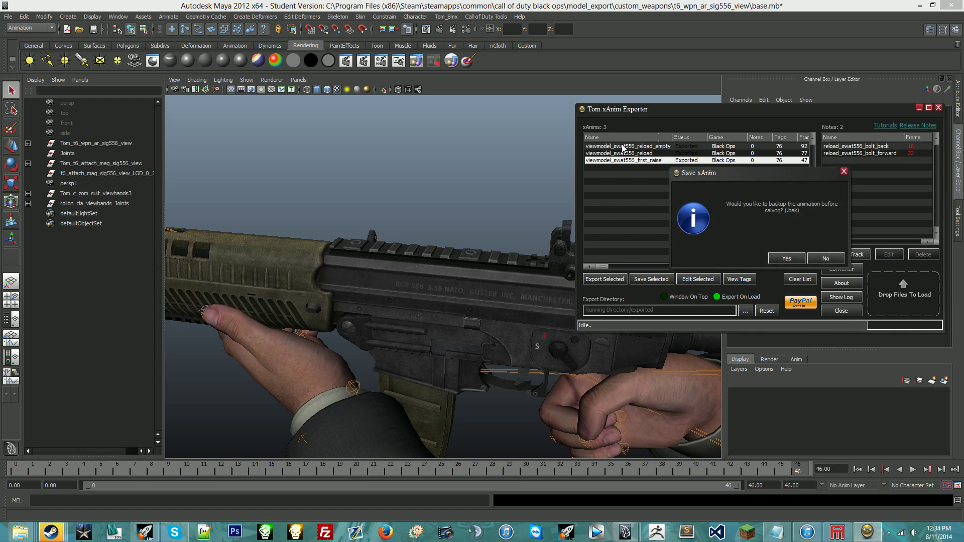
{"action": "left_click", "coordinate": [786, 259]}
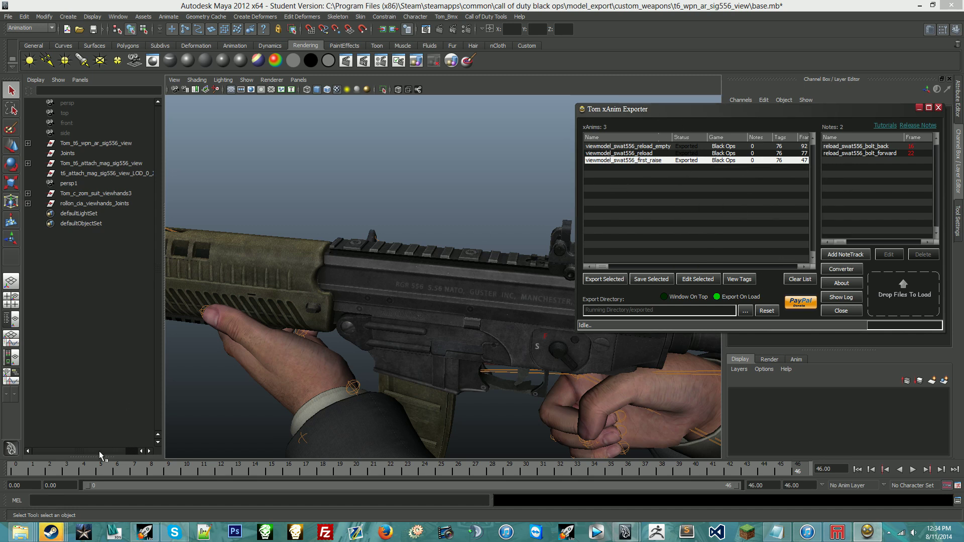
Check the xanim folder for the viewmodel_swat556_first_raise.bak backup file.
{"action": "mouse_move", "coordinate": [21, 532]}
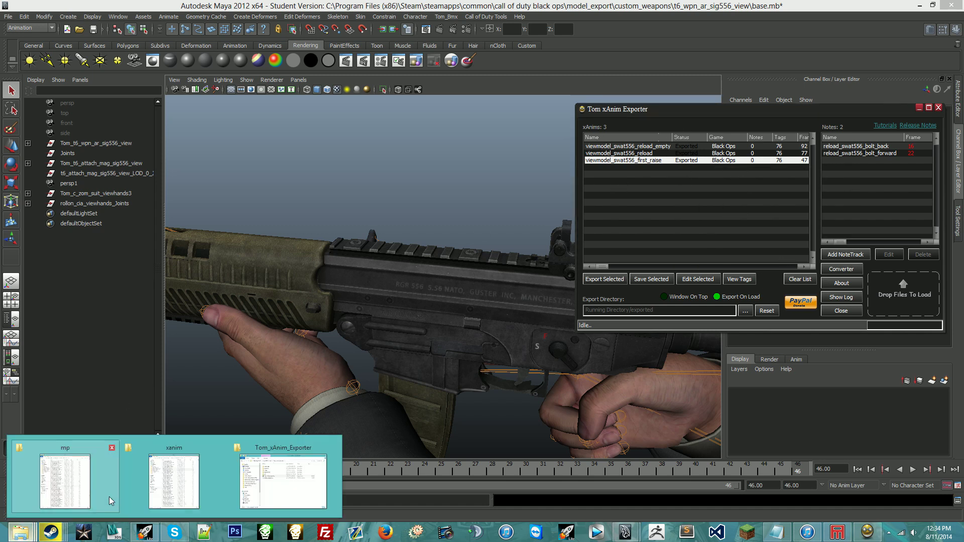
{"action": "left_click", "coordinate": [160, 481]}
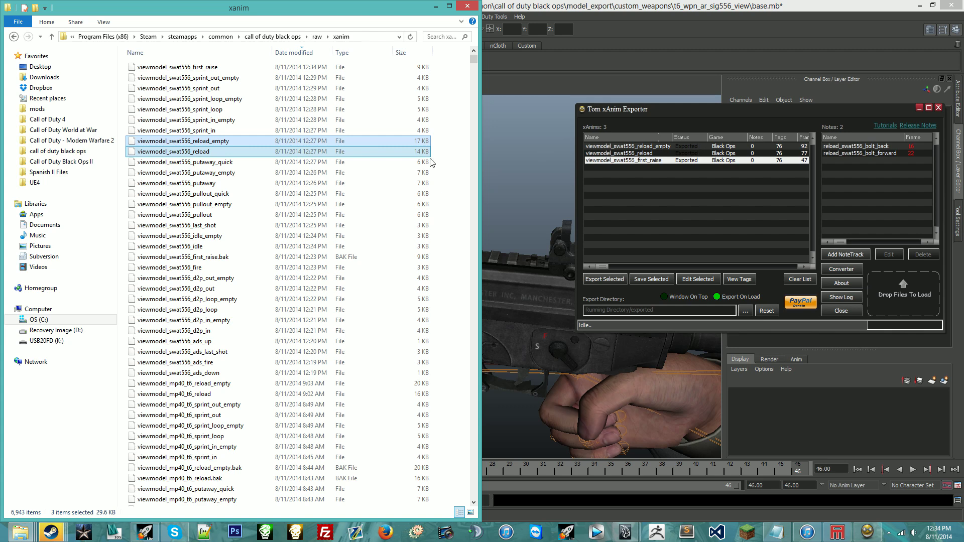
{"action": "left_click", "coordinate": [230, 258]}
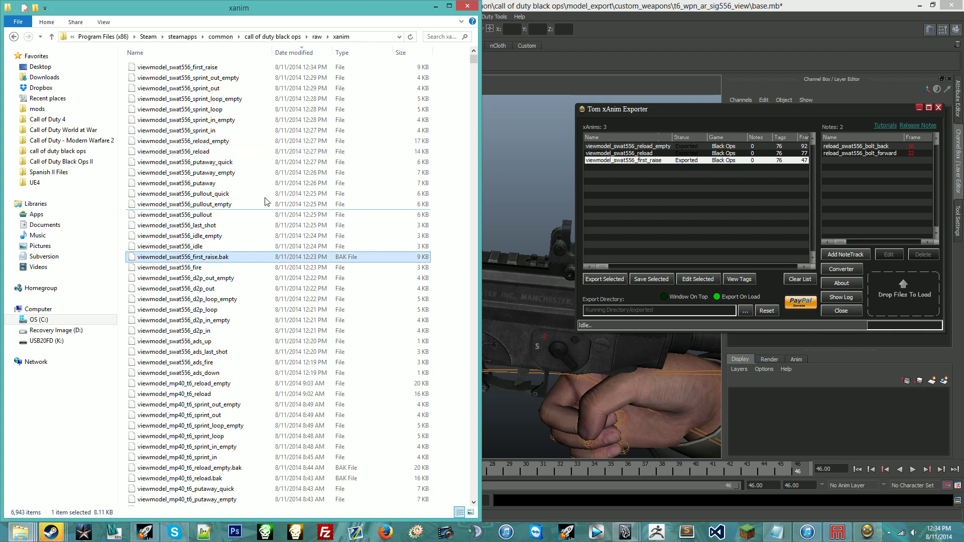
Select viewmodel_swat556_reload in the exporter, reopen base.mb in Maya, and load the reload animation onto the model.
{"action": "left_click", "coordinate": [702, 154]}
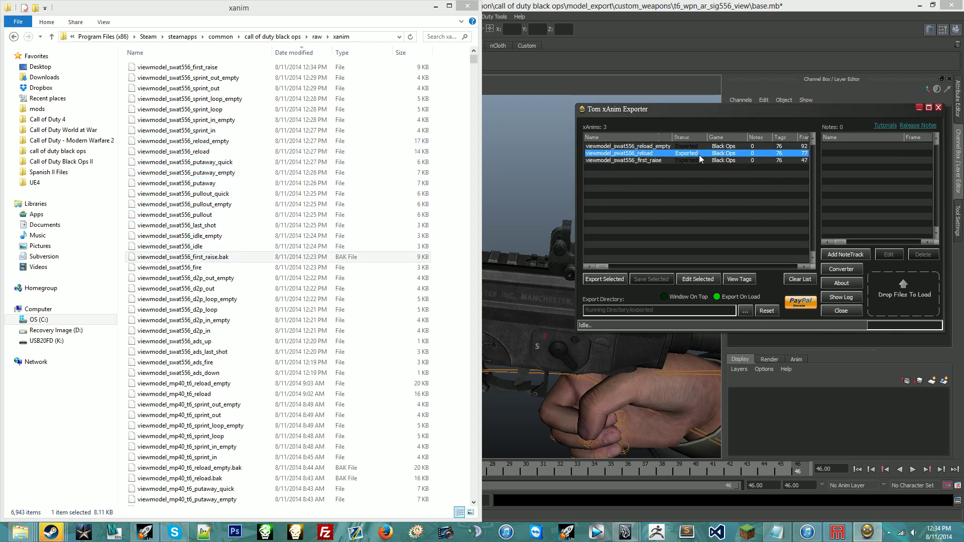
{"action": "left_click", "coordinate": [690, 4]}
{"action": "left_click", "coordinate": [8, 16]}
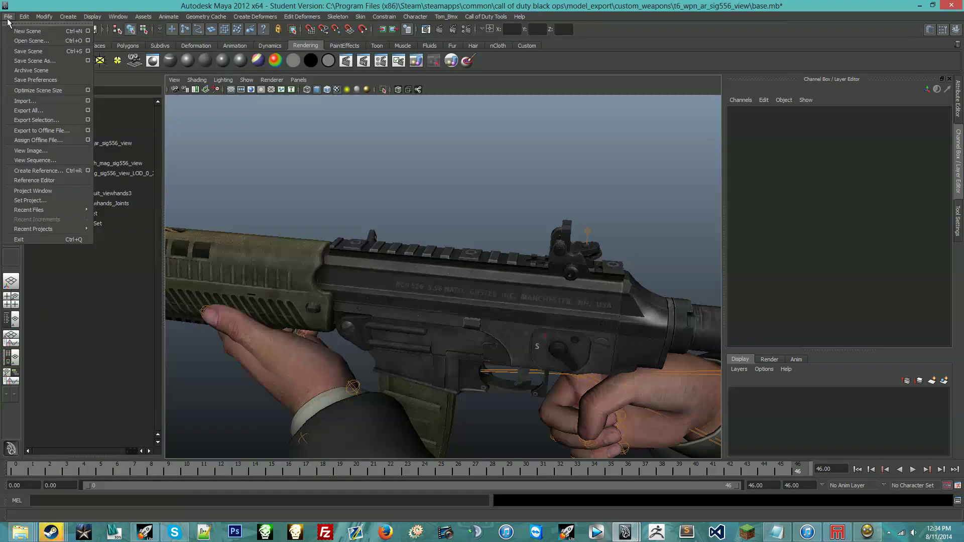
{"action": "left_click", "coordinate": [39, 43]}
{"action": "double_click", "coordinate": [264, 193]}
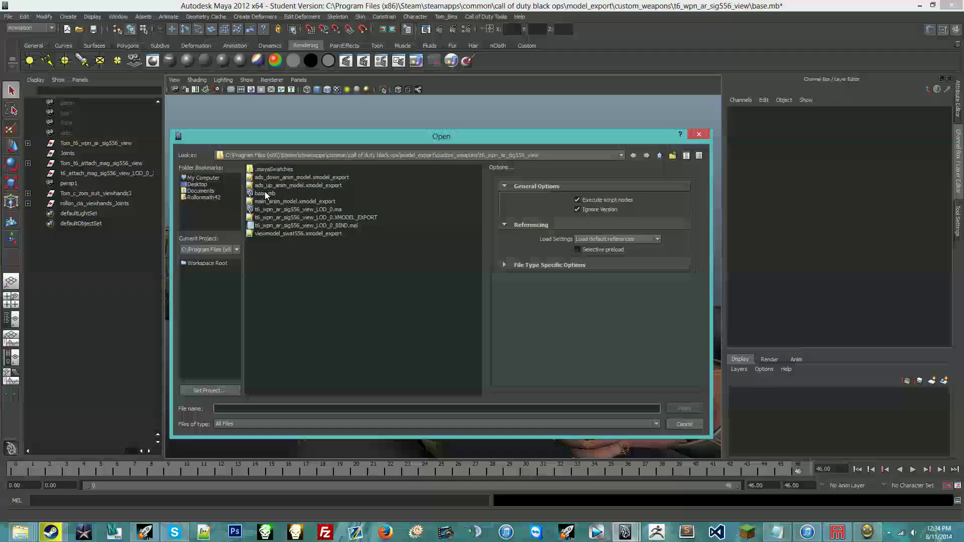
{"action": "left_click", "coordinate": [479, 269]}
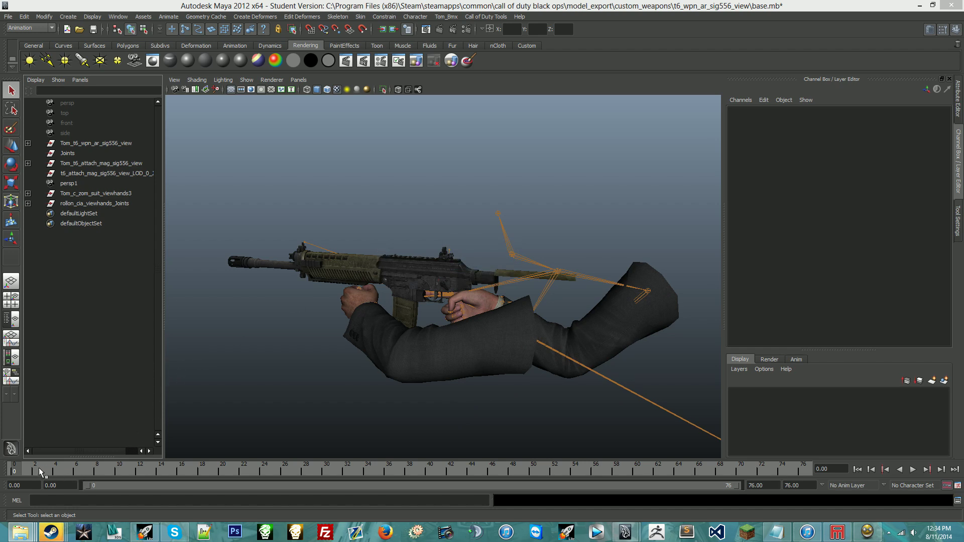
Reopen base.mb in Maya and load the empty-magazine reload animation onto the model.
{"action": "left_click", "coordinate": [8, 16]}
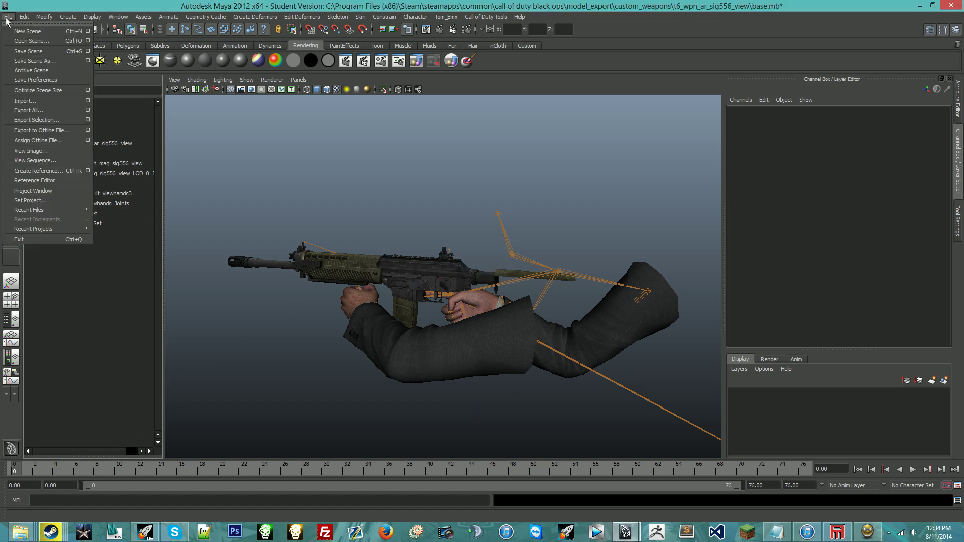
{"action": "left_click", "coordinate": [30, 41]}
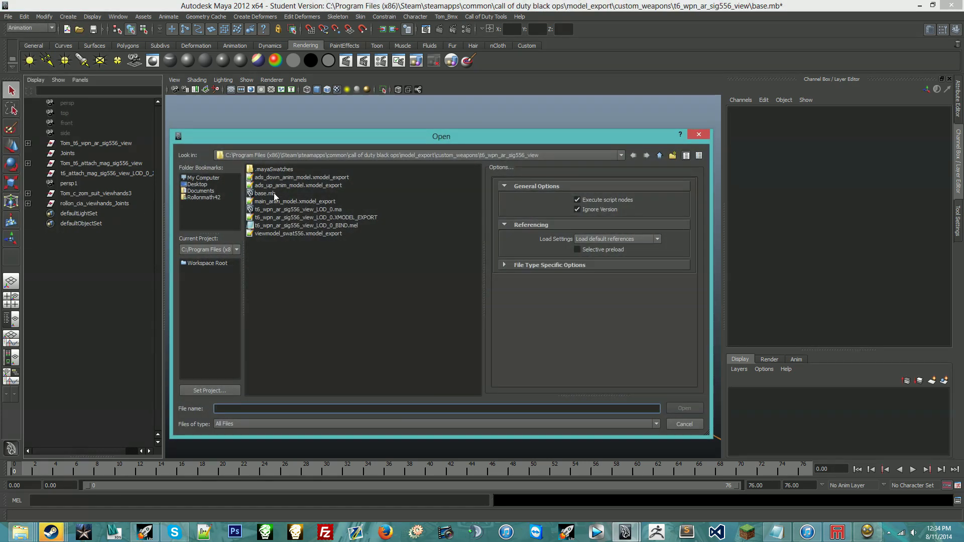
{"action": "double_click", "coordinate": [274, 195]}
{"action": "left_click", "coordinate": [510, 262]}
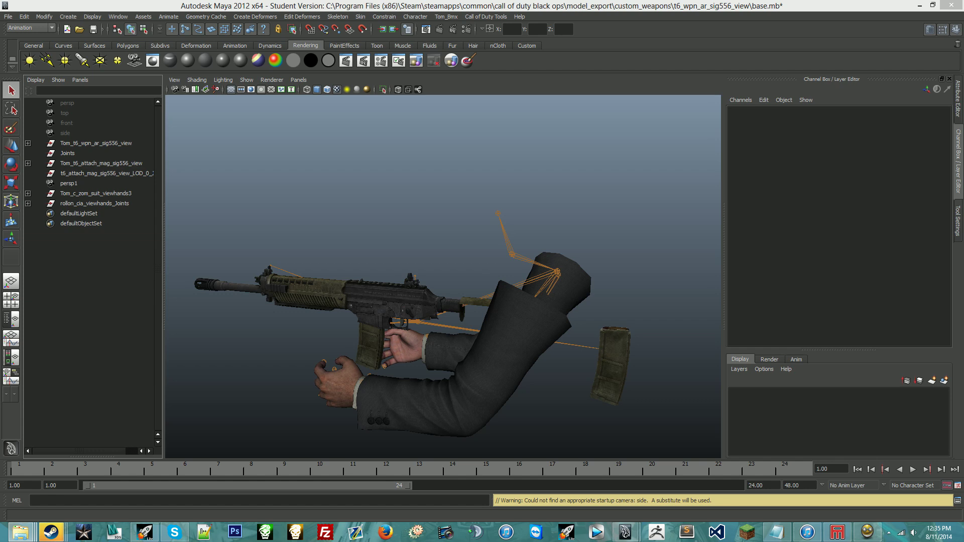
{"action": "left_click_drag", "start_coordinate": [342, 254], "coordinate": [400, 290]}
{"action": "scroll", "coordinate": [354, 283], "scroll_direction": "up", "scroll_amount": 9}
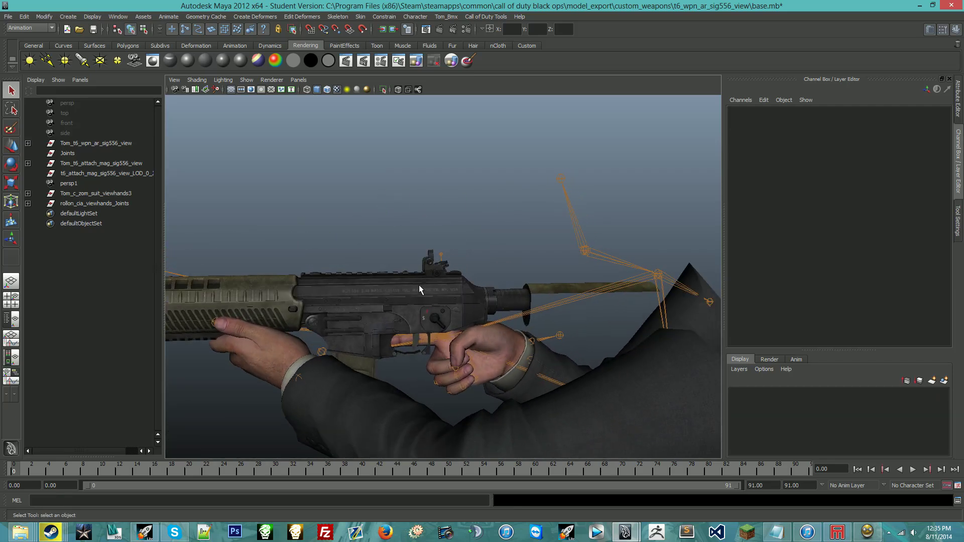
Scrub the reload animation to the magazine removal at frame 28, checking it up close.
{"action": "middle_click_drag", "start_coordinate": [418, 285], "coordinate": [491, 270], "text": "alt"}
{"action": "right_click_drag", "start_coordinate": [491, 270], "coordinate": [446, 276], "text": "alt"}
{"action": "left_click_drag", "start_coordinate": [19, 469], "coordinate": [254, 454]}
{"action": "scroll", "coordinate": [312, 370], "scroll_direction": "up", "scroll_amount": 7}
{"action": "left_click_drag", "start_coordinate": [312, 369], "coordinate": [221, 437], "text": "alt"}
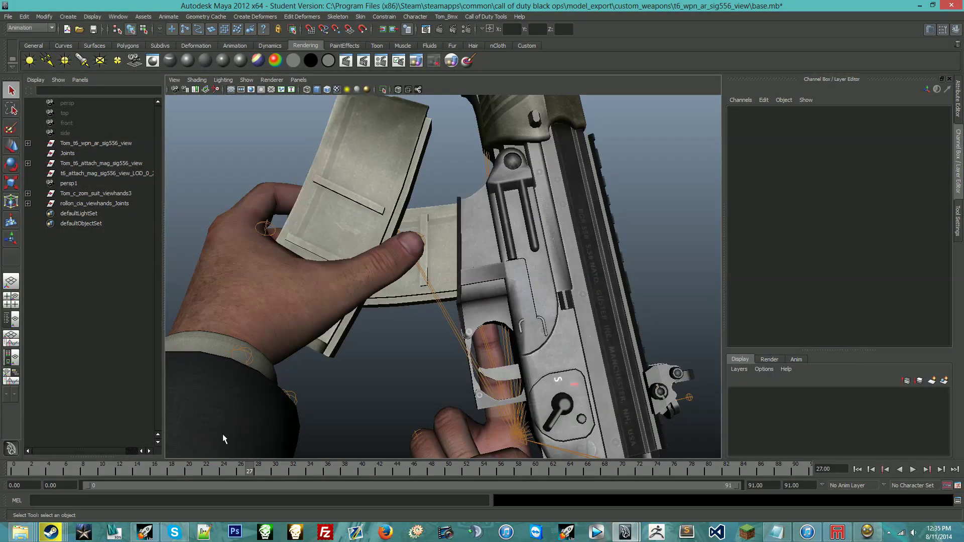
{"action": "key", "text": "alt+v"}
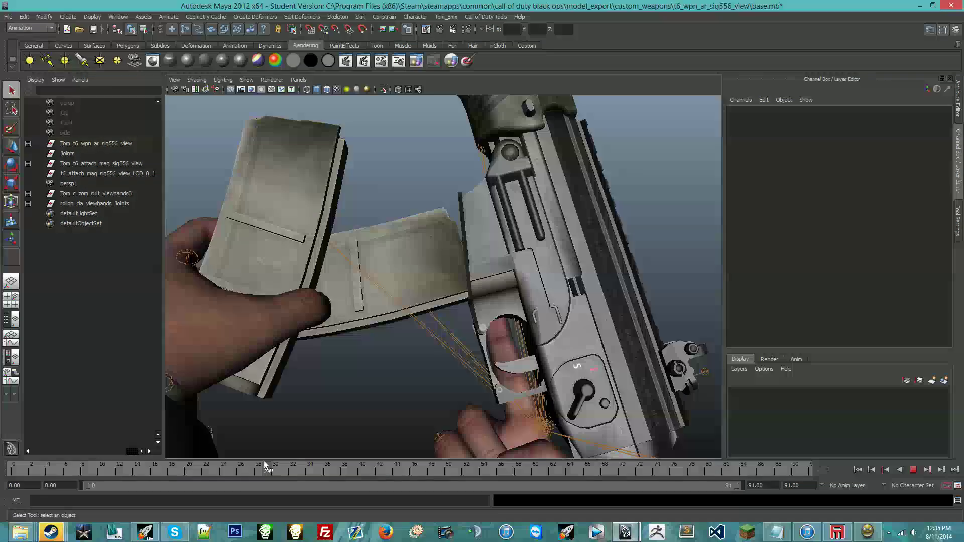
{"action": "left_click", "coordinate": [263, 467]}
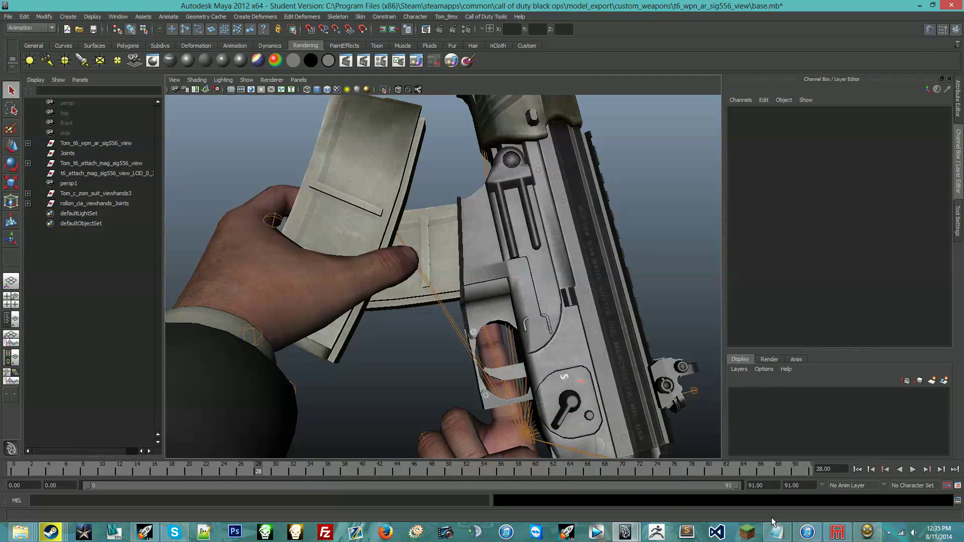
{"action": "left_click_drag", "start_coordinate": [268, 466], "coordinate": [261, 467]}
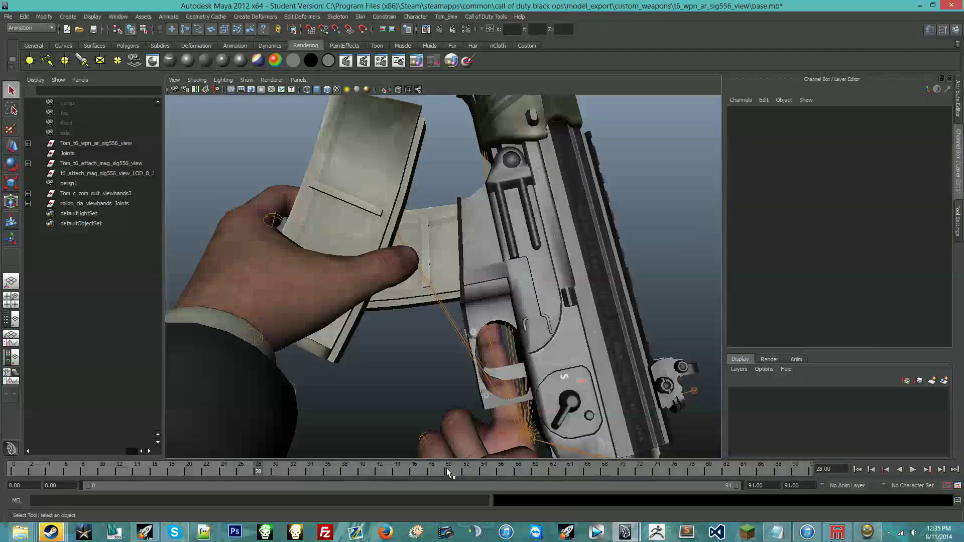
Switch to Tom xAnim Exporter and add a reload_swat556_mag_out note track at frame 28 to viewmodel_swat556_reload.
{"action": "left_click", "coordinate": [865, 532]}
{"action": "left_click", "coordinate": [867, 533]}
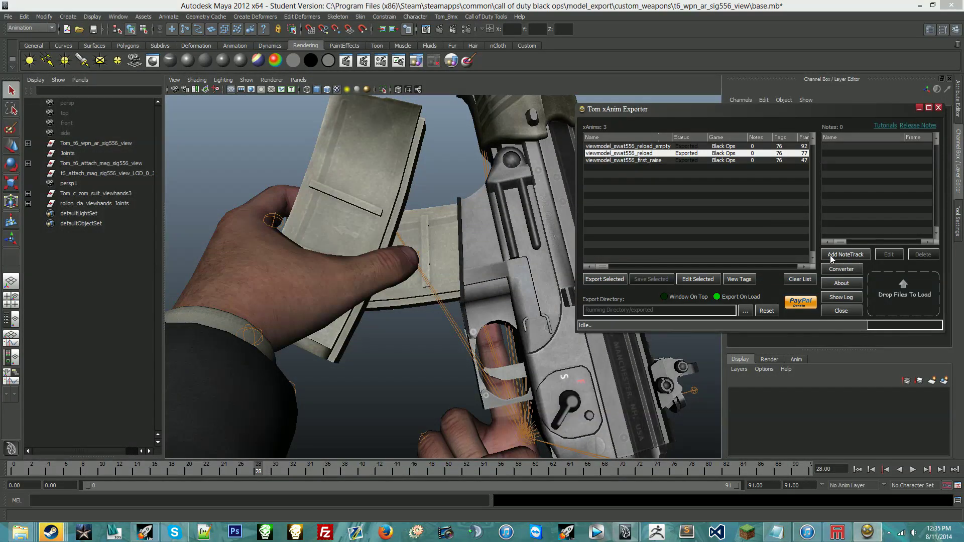
{"action": "left_click", "coordinate": [845, 254]}
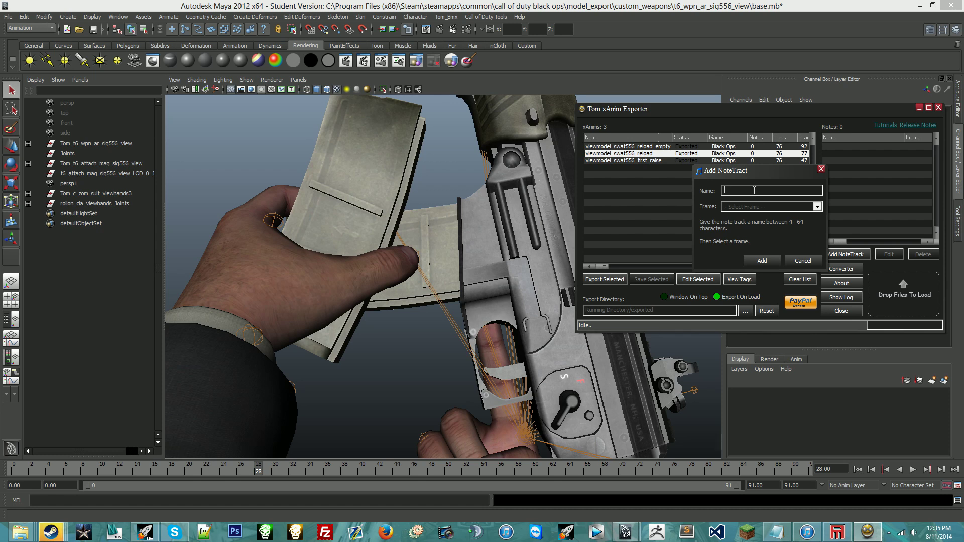
{"action": "type", "text": "reload_swat"}
{"action": "type", "text": "556_re"}
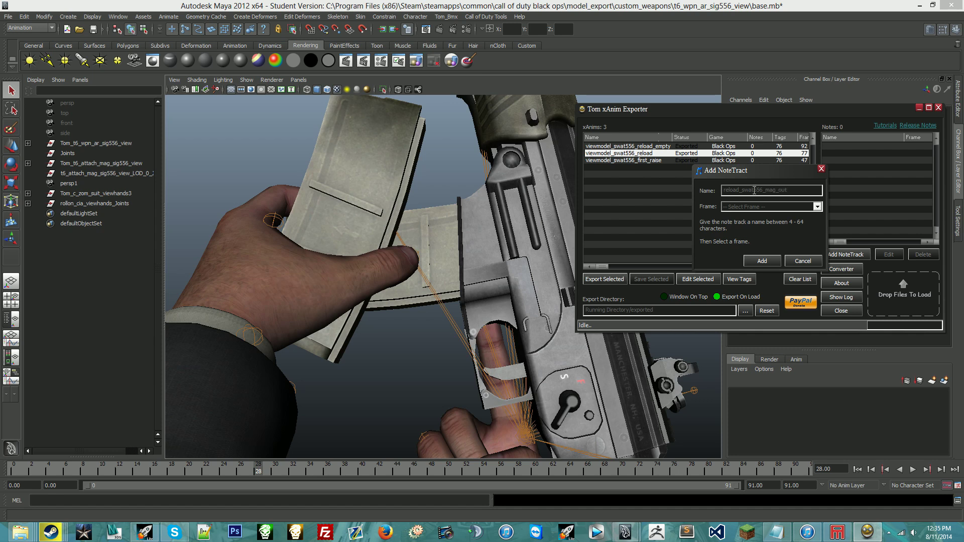
{"action": "left_click", "coordinate": [762, 210]}
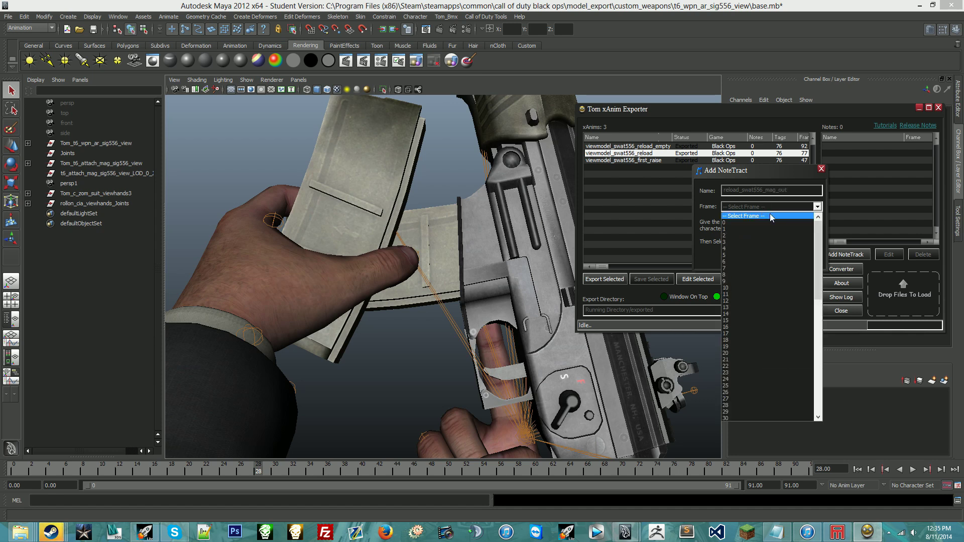
{"action": "left_click", "coordinate": [779, 403]}
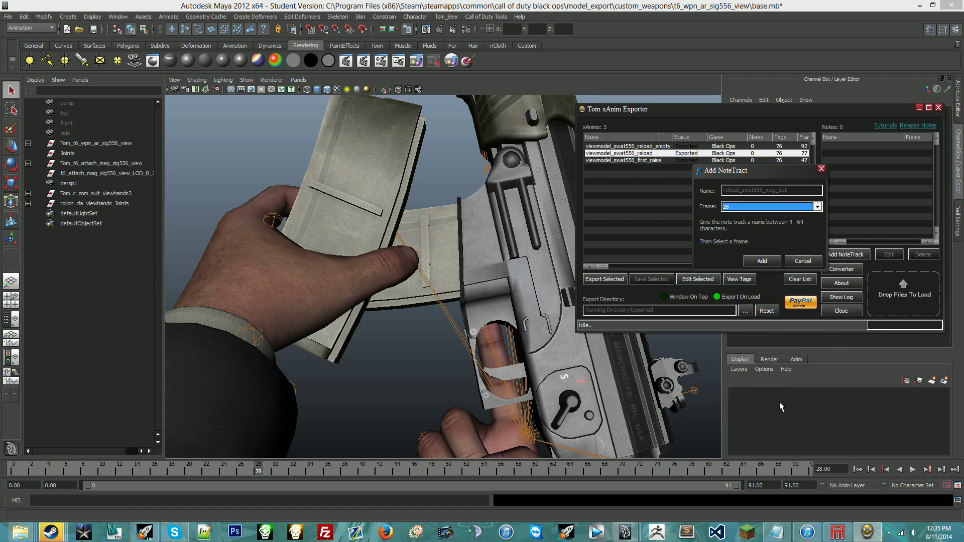
{"action": "left_click", "coordinate": [768, 260]}
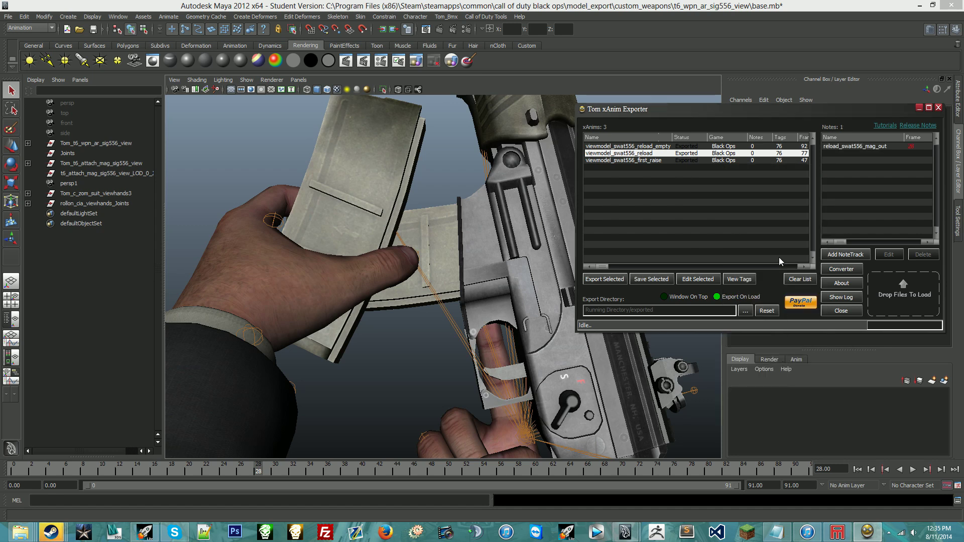
Add a reload_swat556_mag_in note track at the magazine insertion on frame 42 and save viewmodel_swat556_reload with a .bak backup.
{"action": "left_click", "coordinate": [850, 254]}
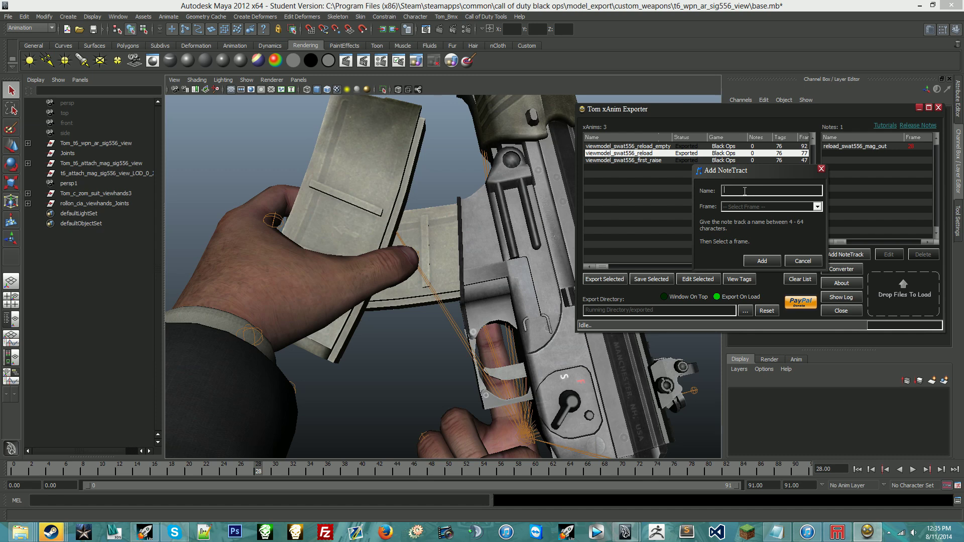
{"action": "type", "text": "reload_swat556"}
{"action": "left_click_drag", "start_coordinate": [261, 472], "coordinate": [383, 465]}
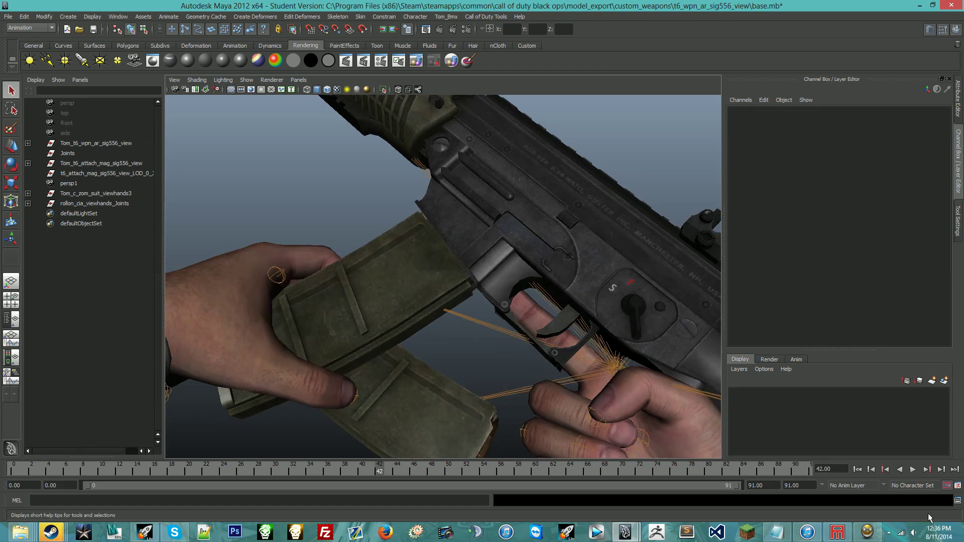
{"action": "left_click", "coordinate": [867, 532]}
{"action": "left_click", "coordinate": [745, 206]}
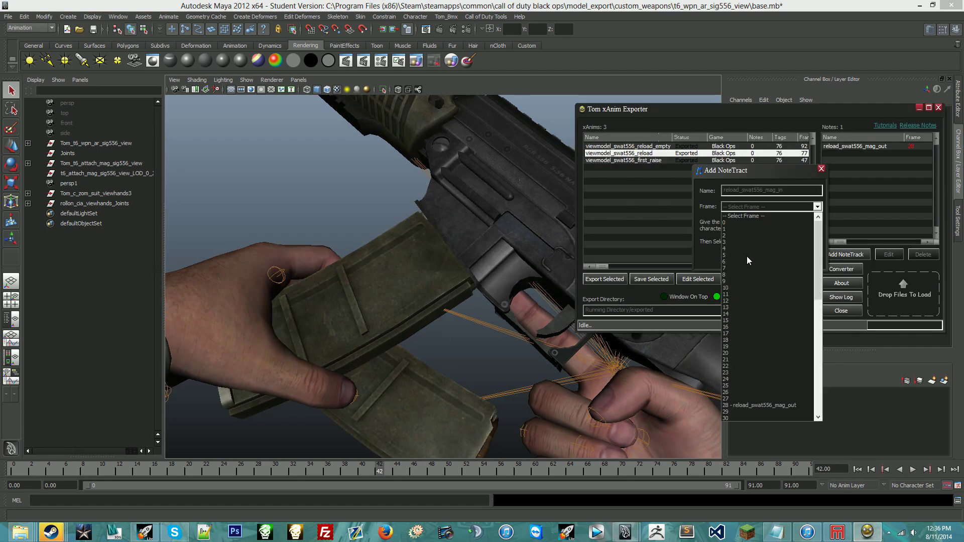
{"action": "scroll", "coordinate": [752, 390], "scroll_direction": "down", "scroll_amount": 3}
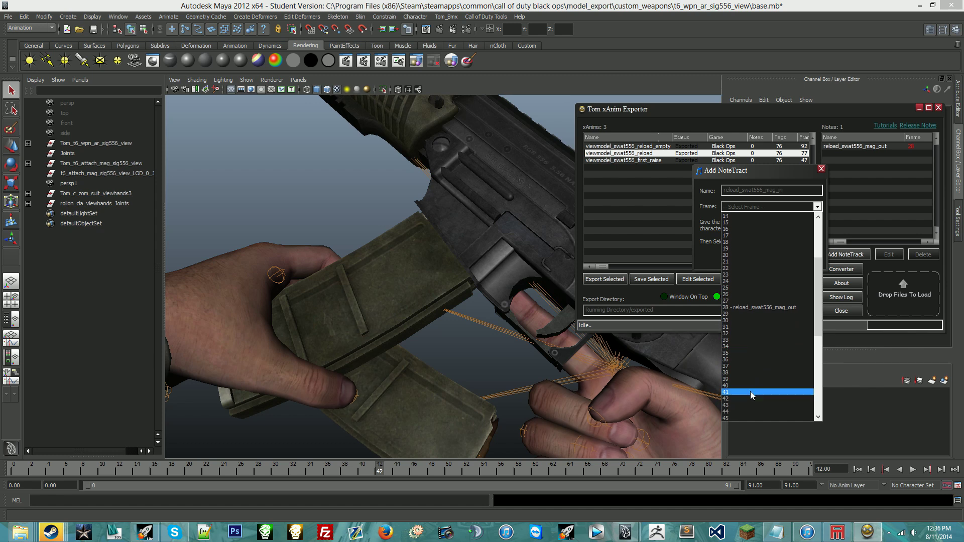
{"action": "left_click", "coordinate": [742, 398]}
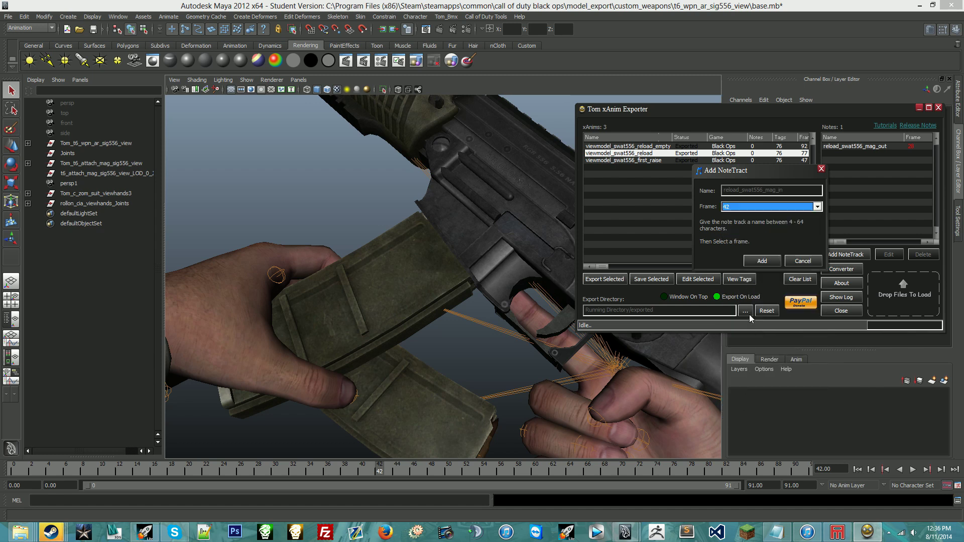
{"action": "left_click", "coordinate": [761, 261]}
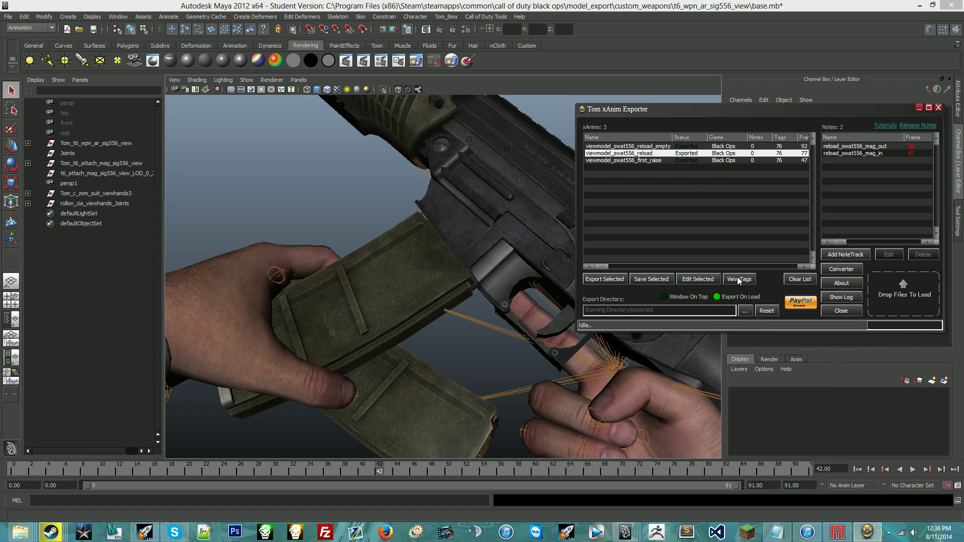
{"action": "left_click", "coordinate": [649, 283]}
{"action": "left_click", "coordinate": [798, 259]}
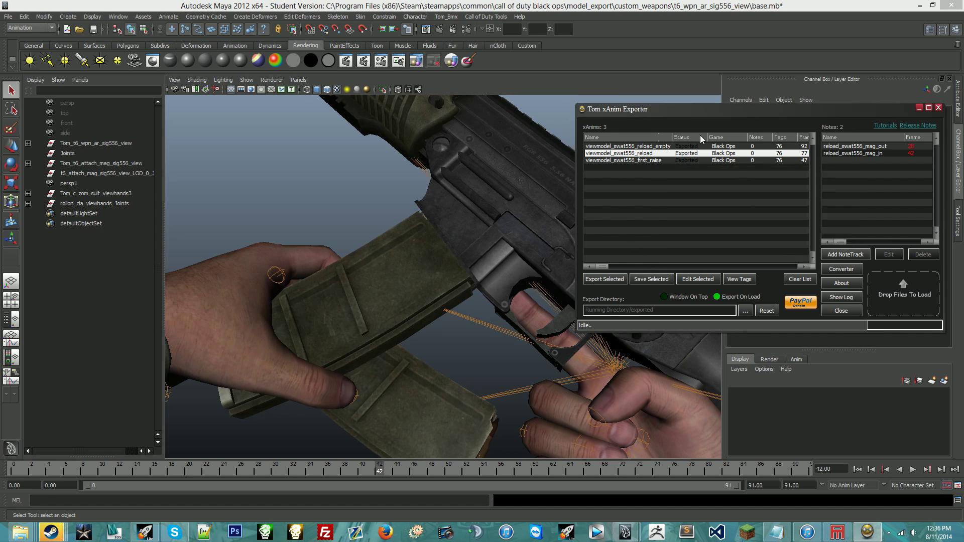
Select viewmodel_swat556_reload_empty and add a note track named reload_swat556_mag_out at frame 28.
{"action": "left_click", "coordinate": [804, 147]}
{"action": "left_click", "coordinate": [845, 255]}
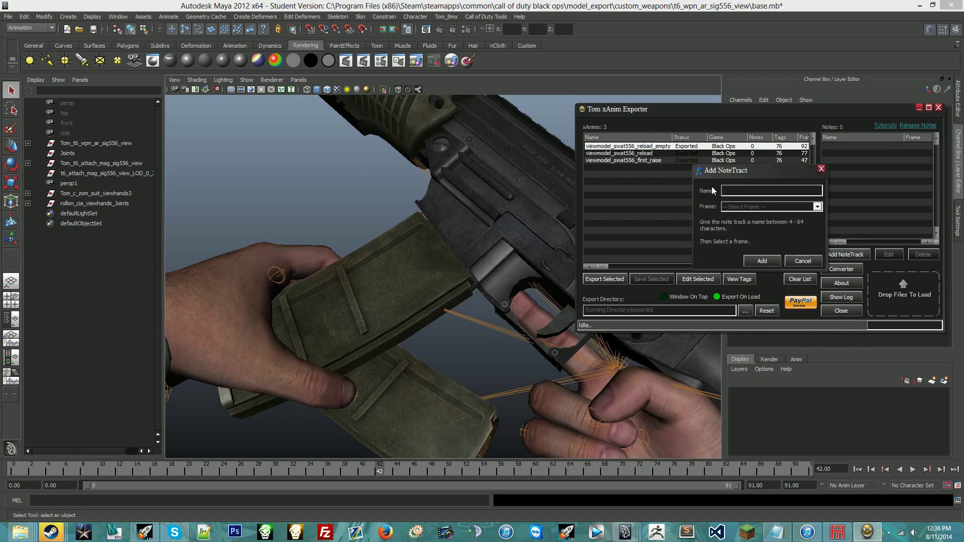
{"action": "type", "text": "reload_swat556_mag_out"}
{"action": "left_click", "coordinate": [751, 206]}
{"action": "scroll", "coordinate": [766, 358], "scroll_direction": "down", "scroll_amount": 4}
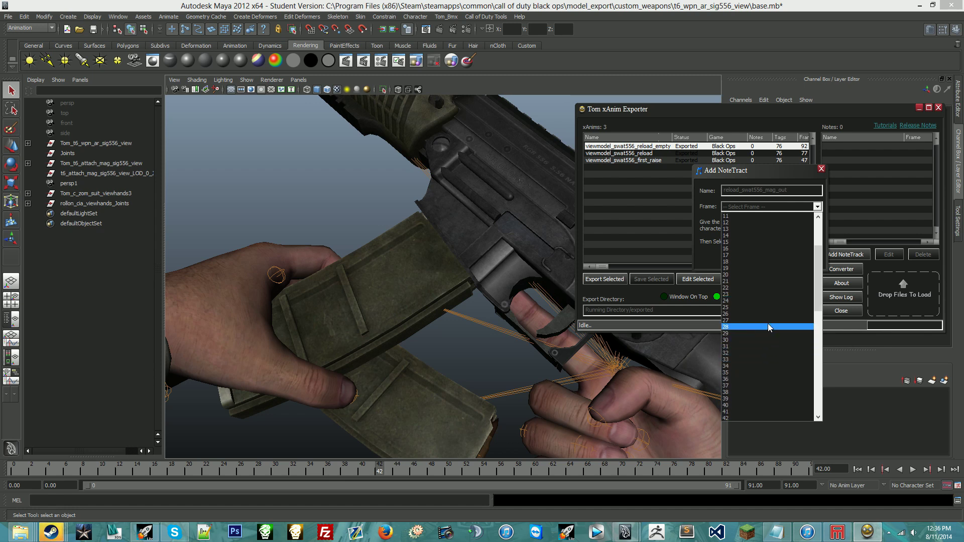
{"action": "left_click", "coordinate": [768, 326]}
{"action": "left_click", "coordinate": [772, 262]}
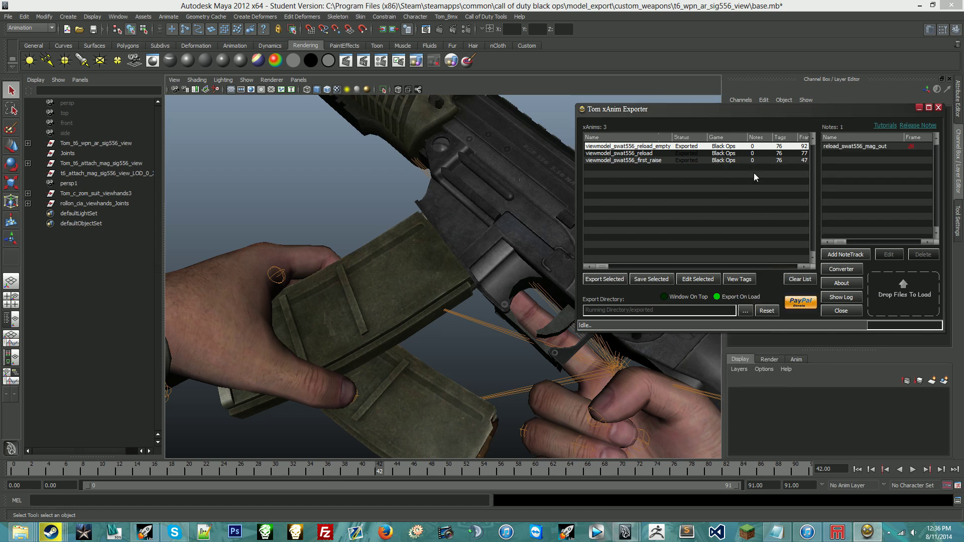
Add a note track named reload_swat556_mag_in at frame 42 to viewmodel_swat556_reload_empty.
{"action": "left_click", "coordinate": [764, 153]}
{"action": "left_click", "coordinate": [765, 146]}
{"action": "left_click", "coordinate": [842, 255]}
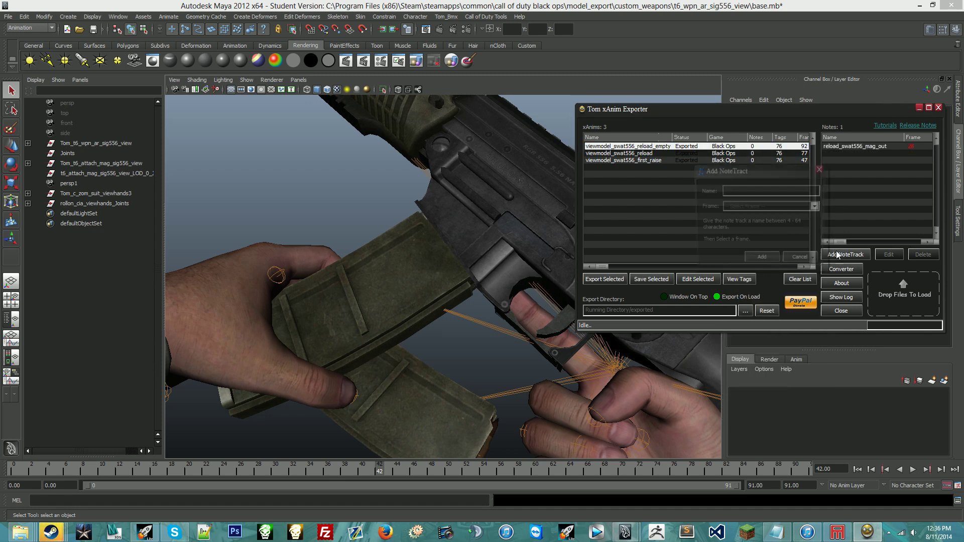
{"action": "left_click", "coordinate": [753, 206]}
{"action": "scroll", "coordinate": [758, 397], "scroll_direction": "down", "scroll_amount": 3}
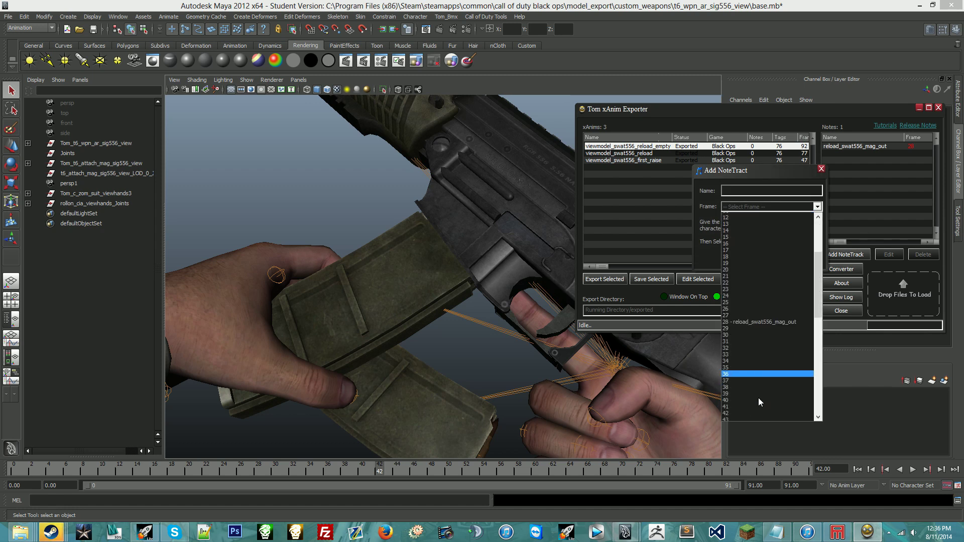
{"action": "scroll", "coordinate": [758, 398], "scroll_direction": "down", "scroll_amount": 5}
{"action": "left_click", "coordinate": [739, 303]}
{"action": "left_click", "coordinate": [742, 191]}
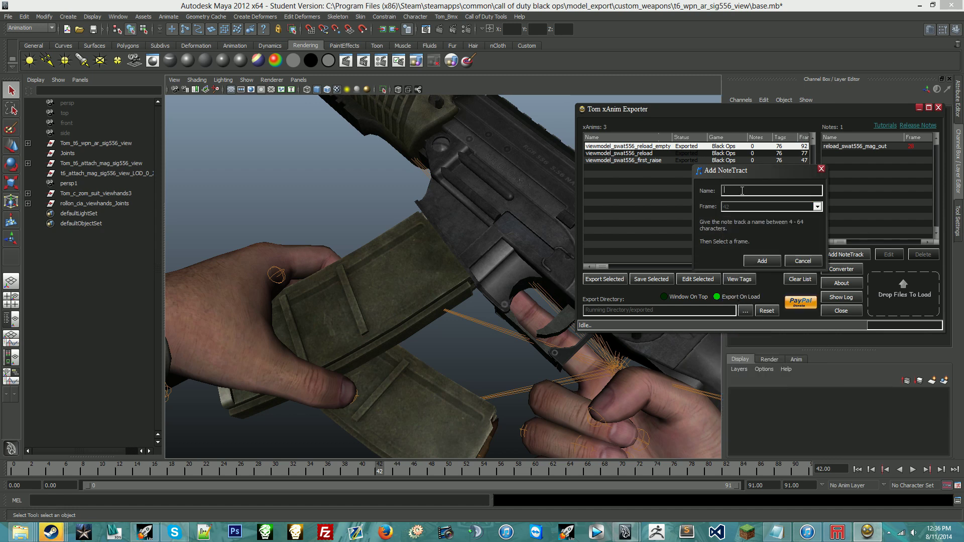
{"action": "type", "text": "reload_swat556_mag_in"}
{"action": "key", "text": "Return"}
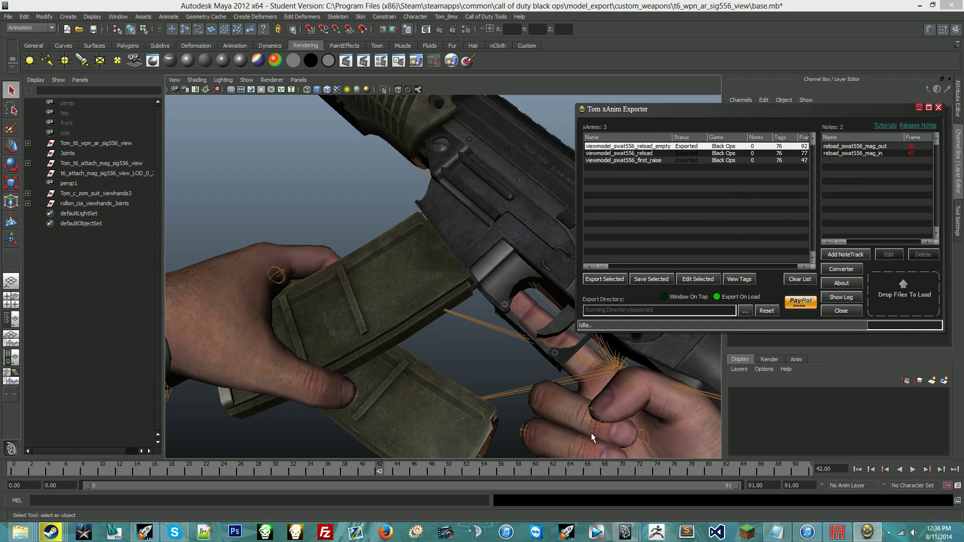
Scrub the empty reload animation in Maya to the bolt release at frame 70.
{"action": "left_click_drag", "start_coordinate": [382, 468], "coordinate": [527, 468]}
{"action": "scroll", "coordinate": [375, 420], "scroll_direction": "down", "scroll_amount": 3}
{"action": "left_click_drag", "start_coordinate": [398, 396], "coordinate": [303, 409], "text": "alt"}
{"action": "left_click_drag", "start_coordinate": [527, 471], "coordinate": [622, 475]}
{"action": "left_click_drag", "start_coordinate": [597, 432], "coordinate": [574, 405], "text": "alt"}
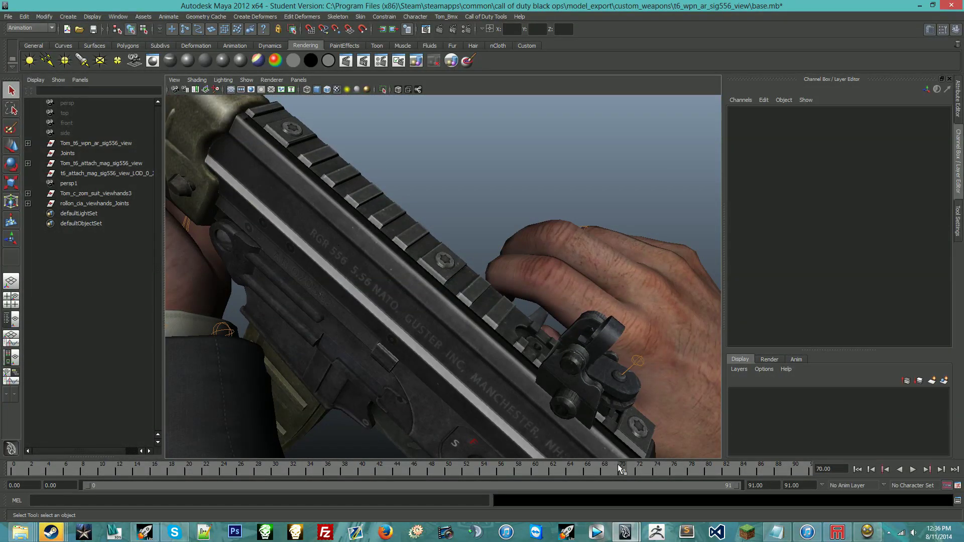
{"action": "key", "text": "alt+v"}
{"action": "left_click_drag", "start_coordinate": [628, 467], "coordinate": [624, 468]}
Add a note track named reload_swat556_bolt_forward at frame 70 to viewmodel_swat556_reload_empty.
{"action": "left_click", "coordinate": [867, 532]}
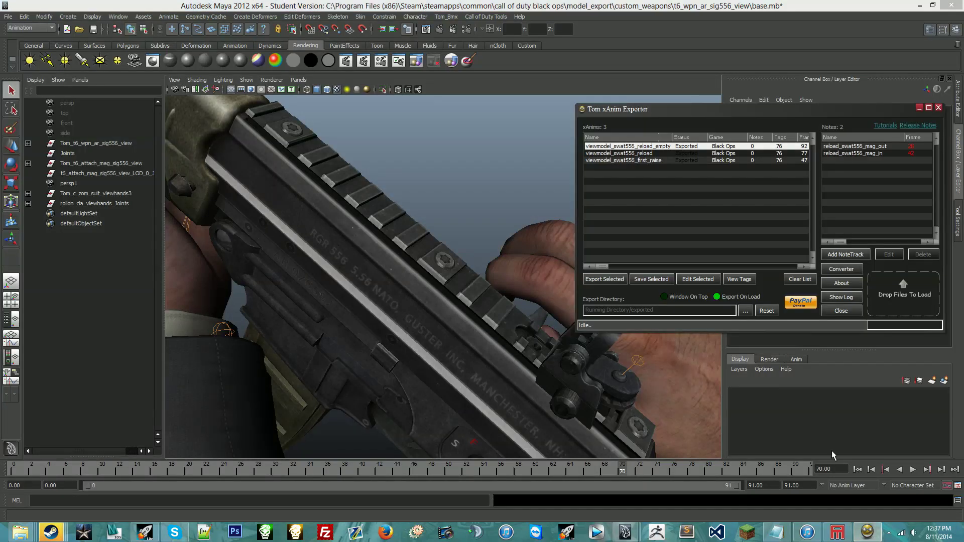
{"action": "left_click", "coordinate": [839, 255]}
{"action": "left_click", "coordinate": [746, 191]}
{"action": "type", "text": "reloa"}
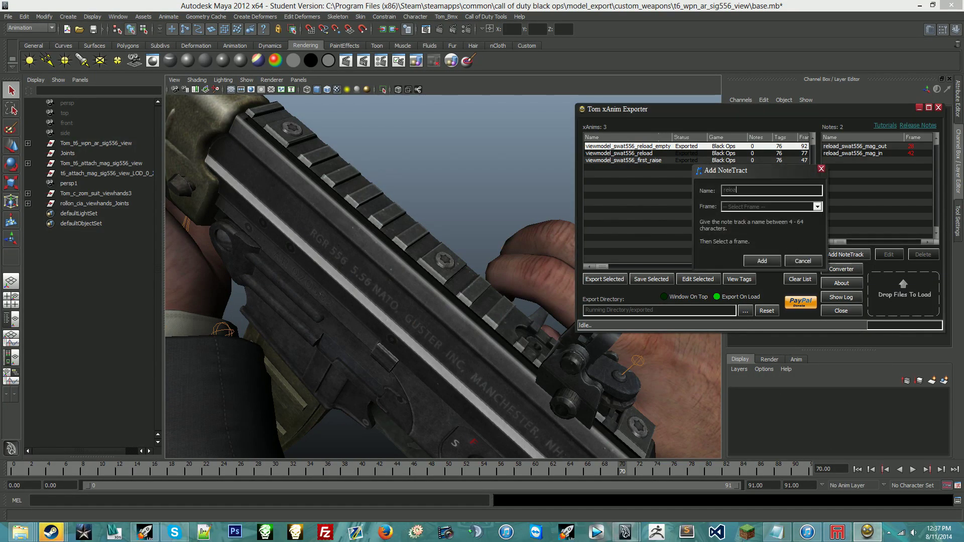
{"action": "type", "text": "d_swat556_bolt_for"}
{"action": "left_click", "coordinate": [757, 207]}
{"action": "scroll", "coordinate": [756, 355], "scroll_direction": "down", "scroll_amount": 2}
{"action": "scroll", "coordinate": [757, 355], "scroll_direction": "down", "scroll_amount": 11}
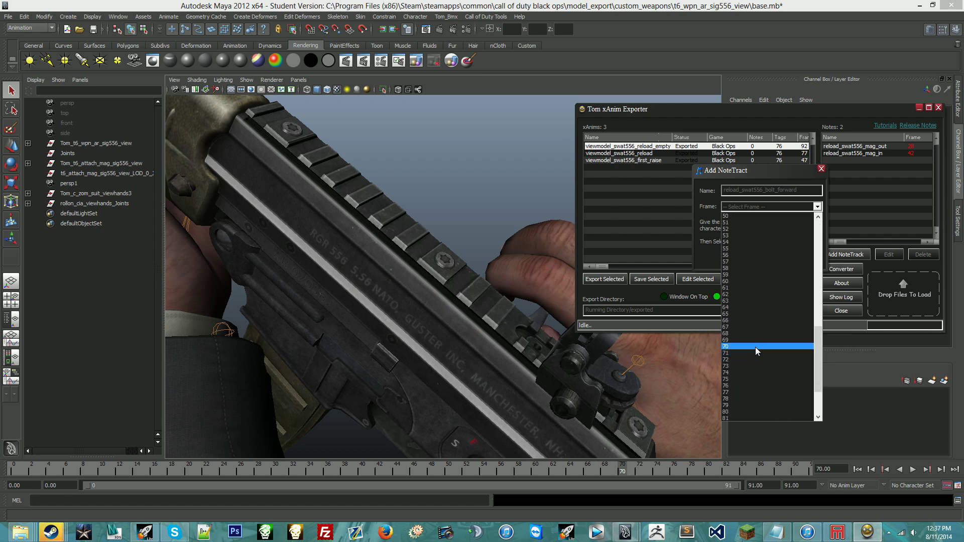
{"action": "left_click", "coordinate": [756, 347]}
{"action": "left_click", "coordinate": [761, 261]}
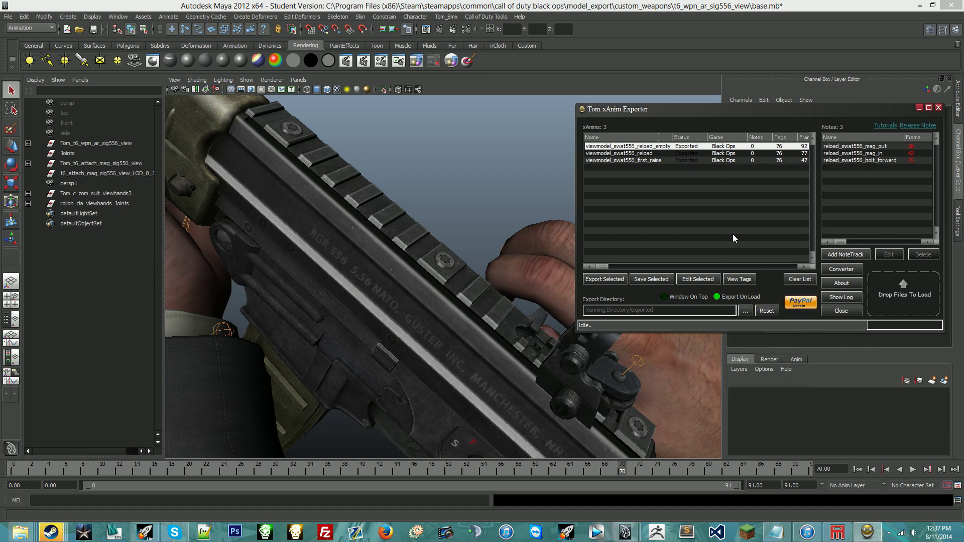
Save viewmodel_swat556_reload_empty with a .bak backup and clear the exporter's animation list.
{"action": "left_click", "coordinate": [651, 279]}
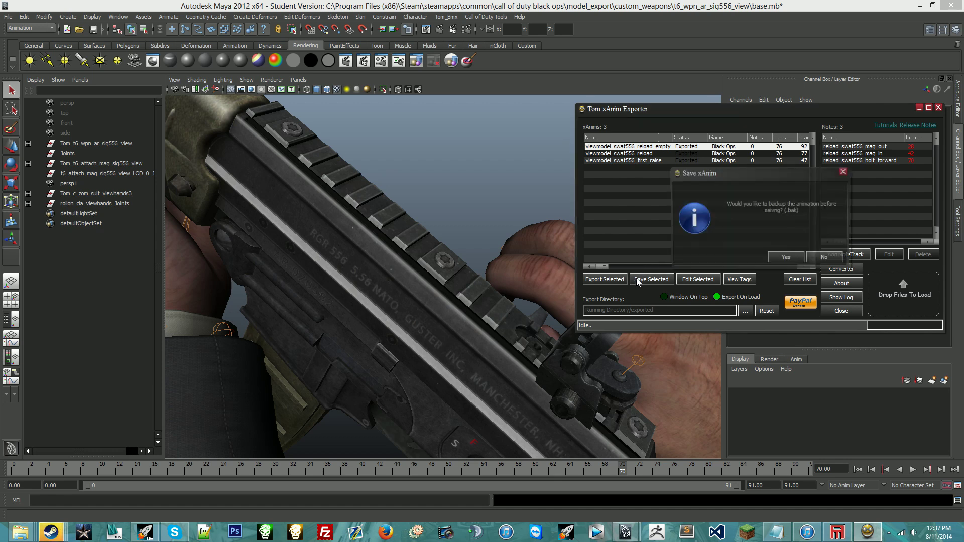
{"action": "left_click", "coordinate": [796, 257]}
{"action": "left_click", "coordinate": [800, 279]}
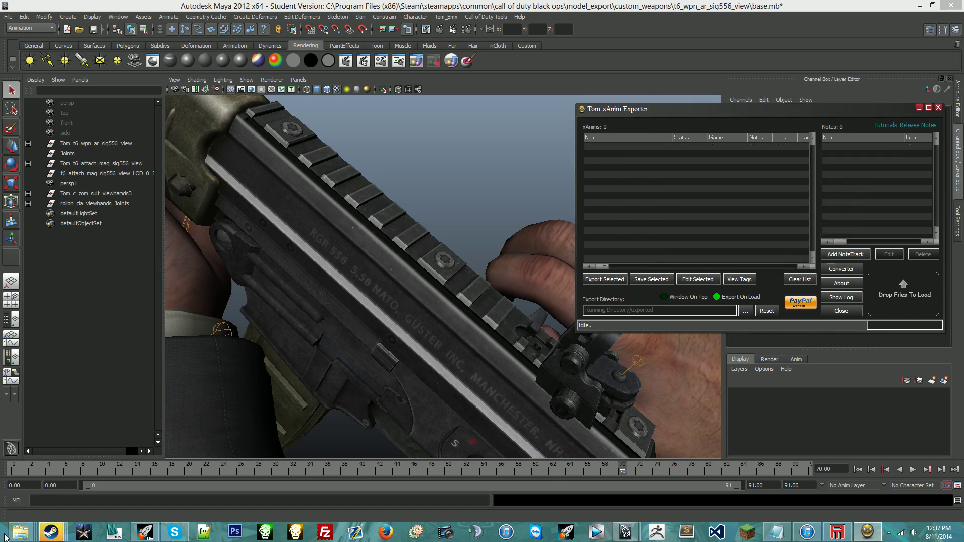
Switch to the xanim folder in File Explorer to check the saved SWAT-556 animations and their backups.
{"action": "mouse_move", "coordinate": [20, 532]}
{"action": "left_click", "coordinate": [175, 480]}
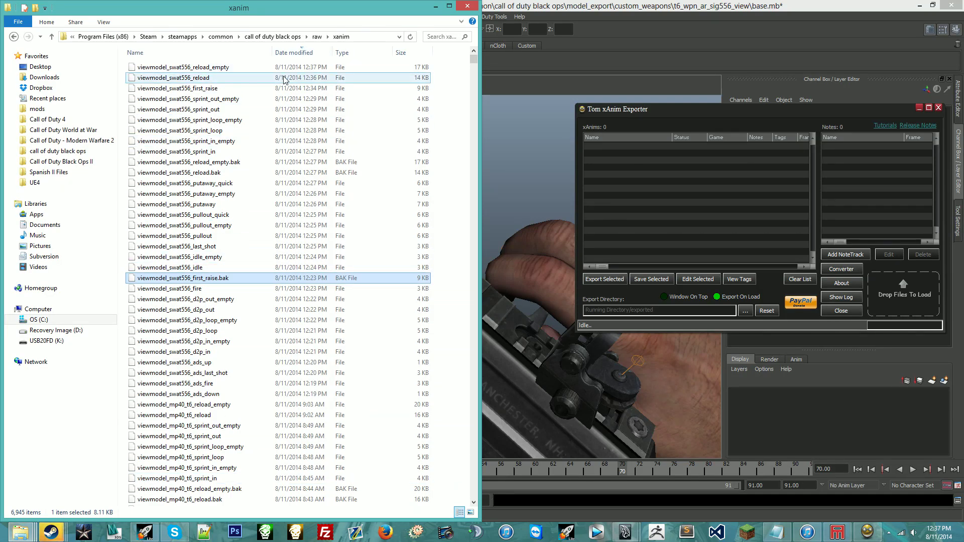
Load the saved viewmodel_swat556 reload_empty, reload and first_raise animations into Tom xAnim Exporter and review each one's note tracks.
{"action": "left_click", "coordinate": [281, 85]}
{"action": "left_click", "coordinate": [281, 72], "text": "shift"}
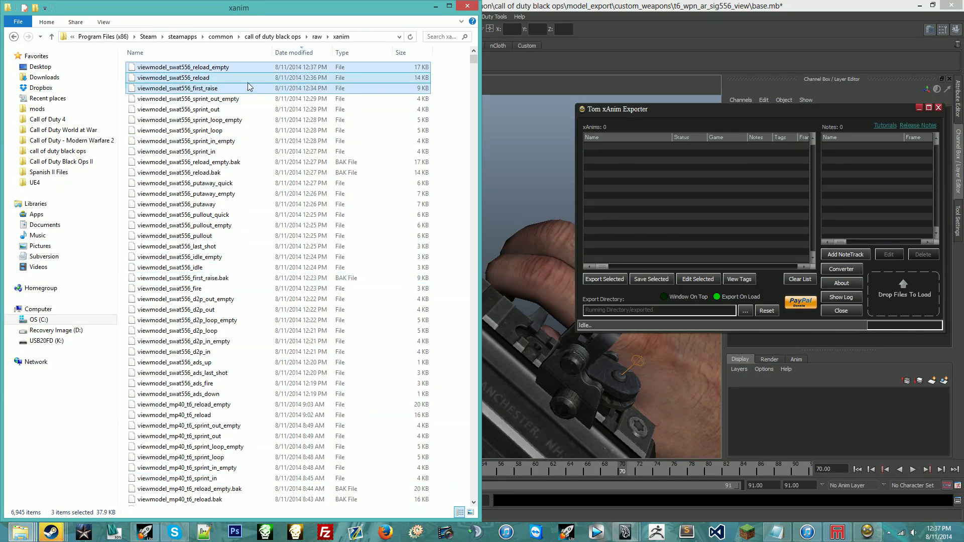
{"action": "left_click_drag", "start_coordinate": [207, 79], "coordinate": [663, 153]}
{"action": "left_click", "coordinate": [662, 153]}
{"action": "left_click", "coordinate": [658, 147]}
{"action": "left_click", "coordinate": [659, 162]}
{"action": "left_click", "coordinate": [661, 154]}
{"action": "left_click", "coordinate": [660, 146]}
{"action": "left_click", "coordinate": [661, 160]}
Close Tom xAnim Exporter and Maya.
{"action": "left_click", "coordinate": [938, 107]}
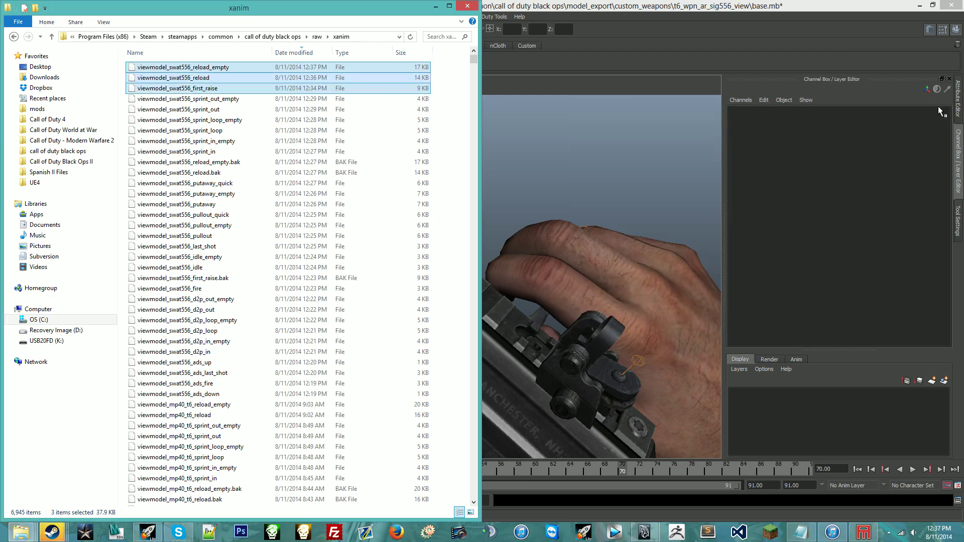
{"action": "left_click", "coordinate": [589, 173]}
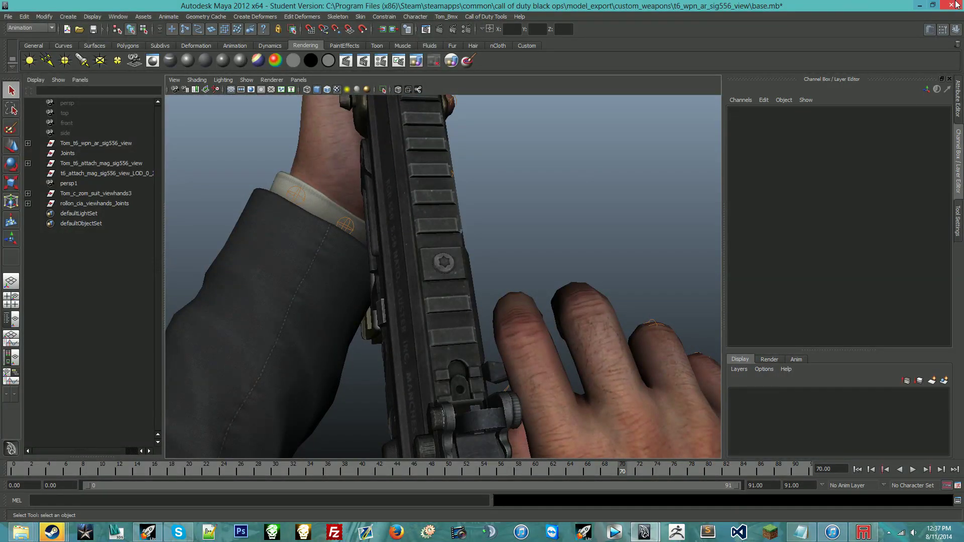
{"action": "left_click", "coordinate": [953, 5]}
{"action": "left_click", "coordinate": [482, 266]}
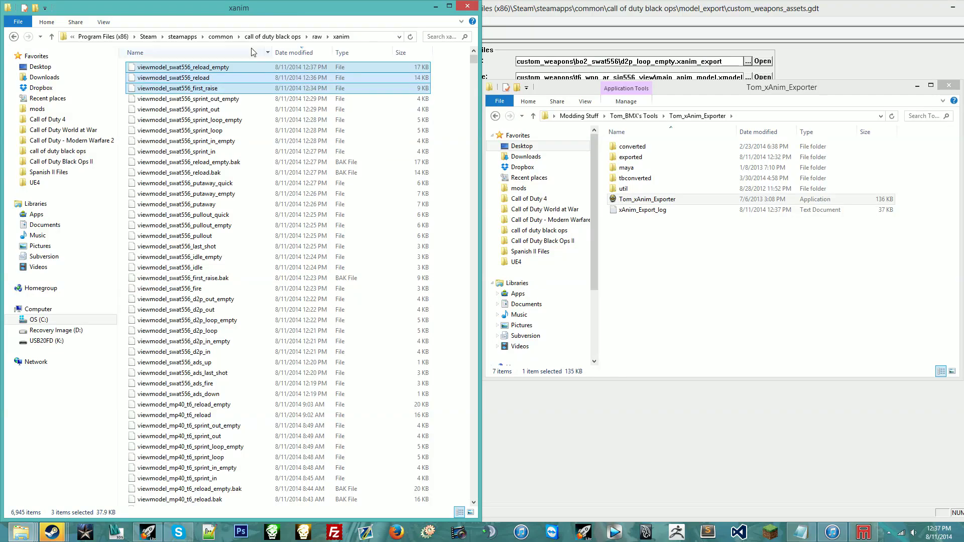
Browse from the xanim folder to raw\weapons in File Explorer and select the mp folder.
{"action": "left_click", "coordinate": [317, 36]}
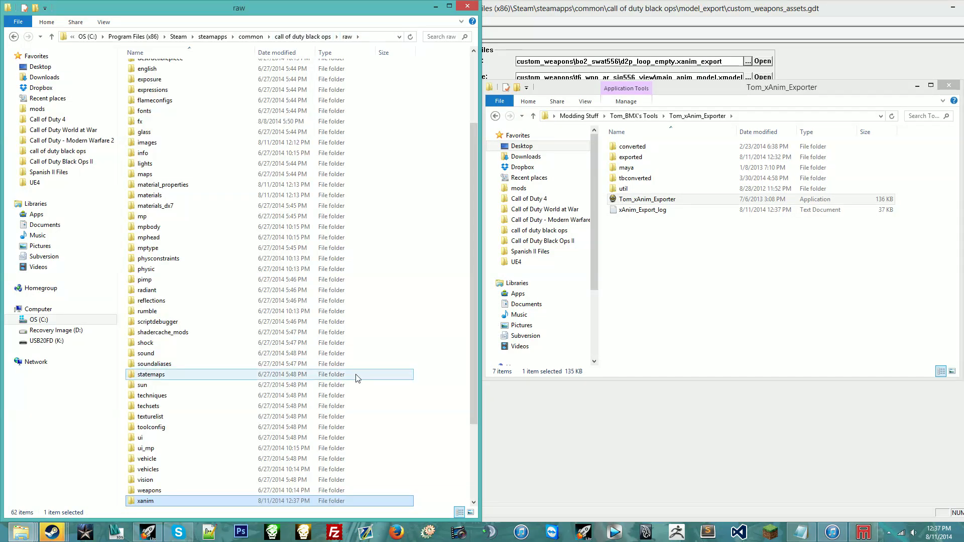
{"action": "scroll", "coordinate": [376, 402], "scroll_direction": "down", "scroll_amount": 4}
{"action": "mouse_move", "coordinate": [434, 386]}
{"action": "left_mouse_down"}
{"action": "mouse_move", "coordinate": [391, 387]}
{"action": "mouse_move", "coordinate": [430, 386]}
{"action": "left_mouse_up"}
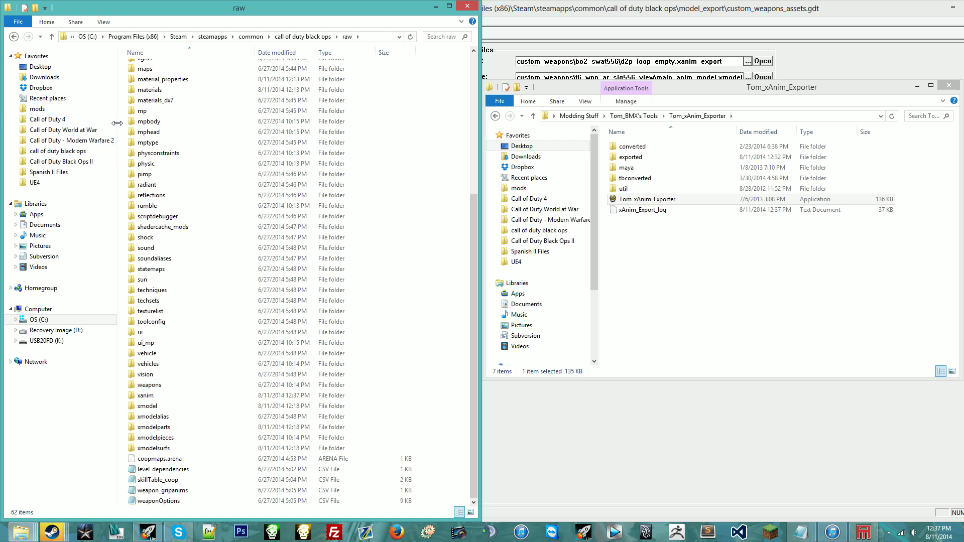
{"action": "left_click_drag", "start_coordinate": [117, 126], "coordinate": [120, 125]}
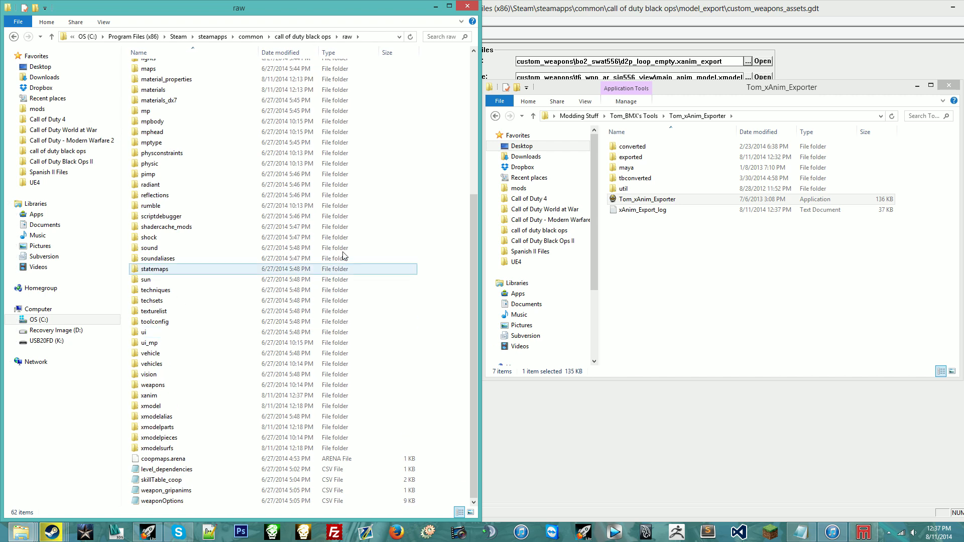
{"action": "double_click", "coordinate": [236, 390]}
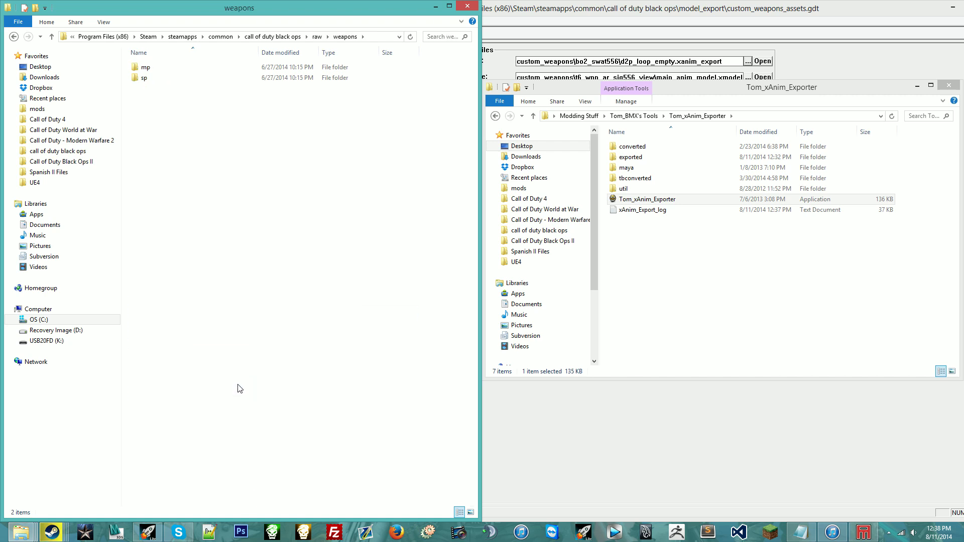
{"action": "left_click", "coordinate": [363, 67]}
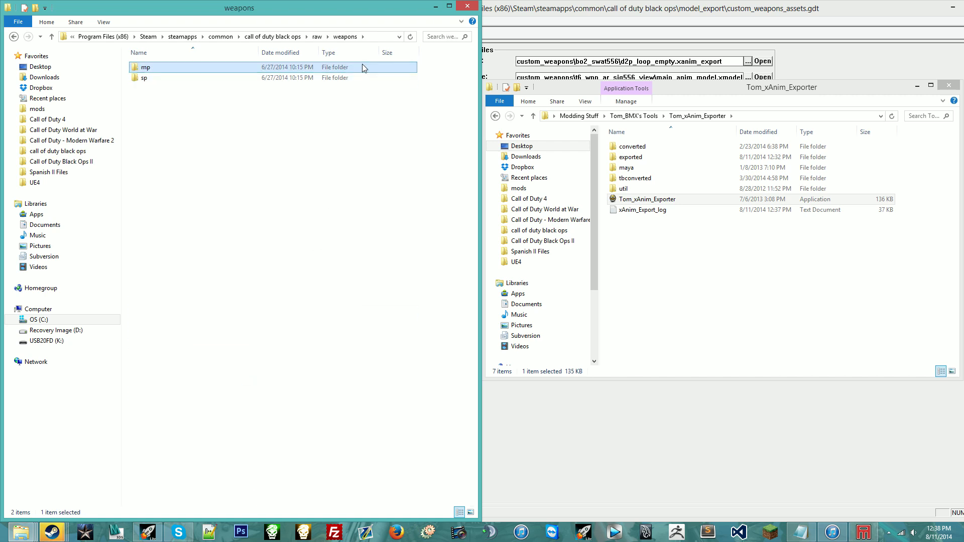